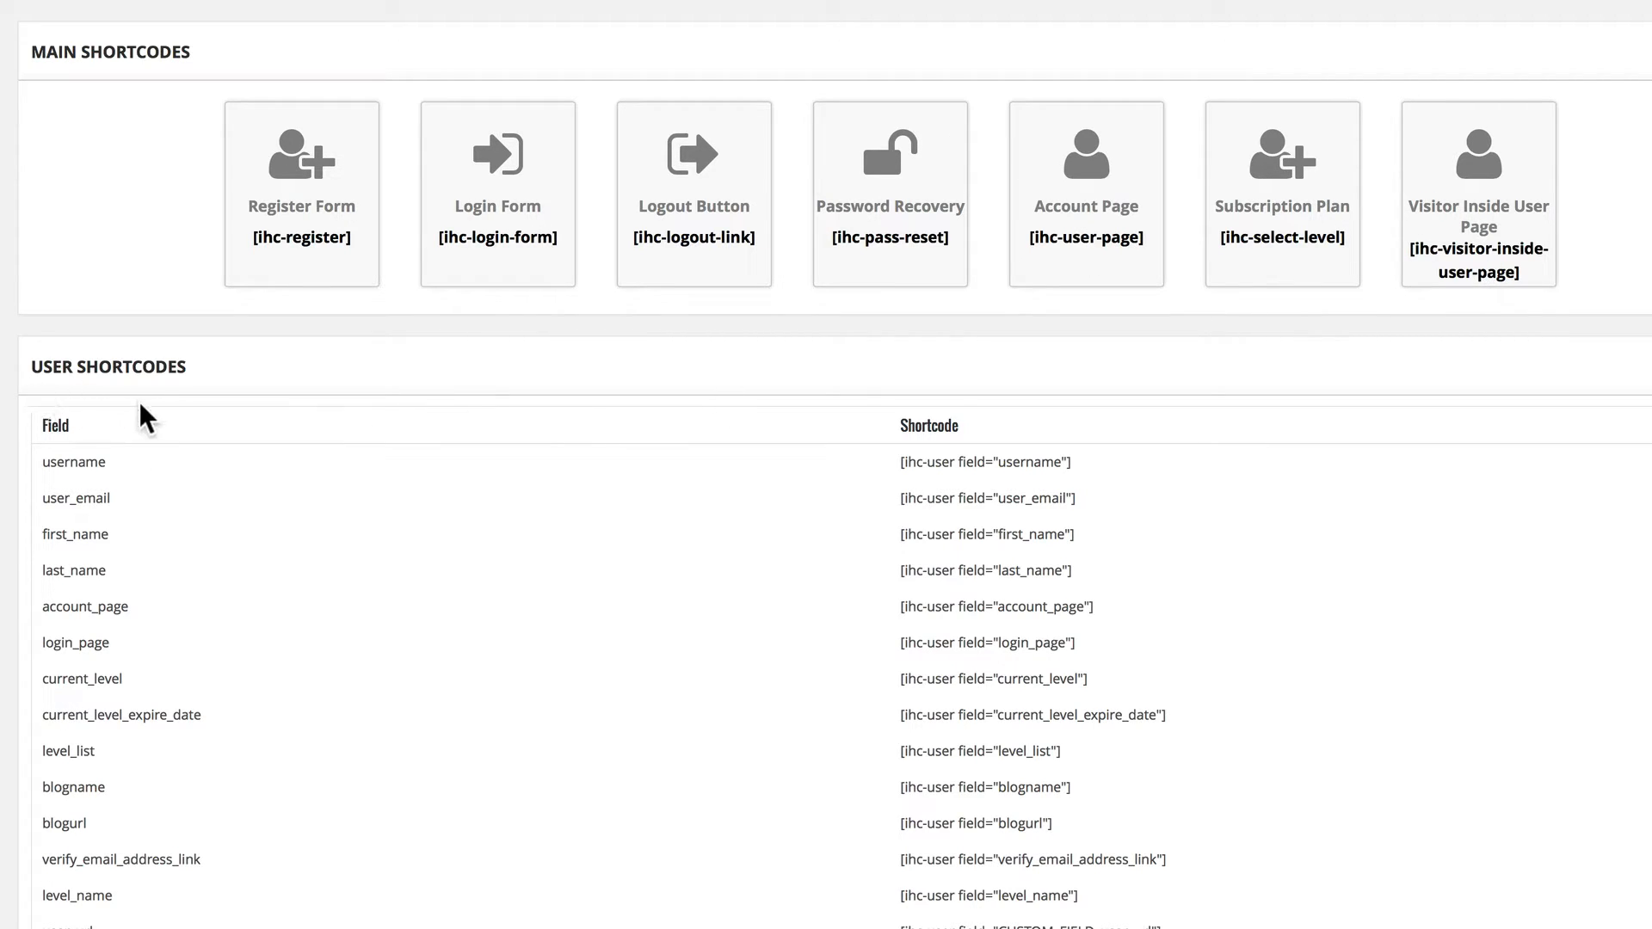
# Review the User Shortcodes table of fields and their matching shortcodes.
pyautogui.scroll(-1, 116, 480)
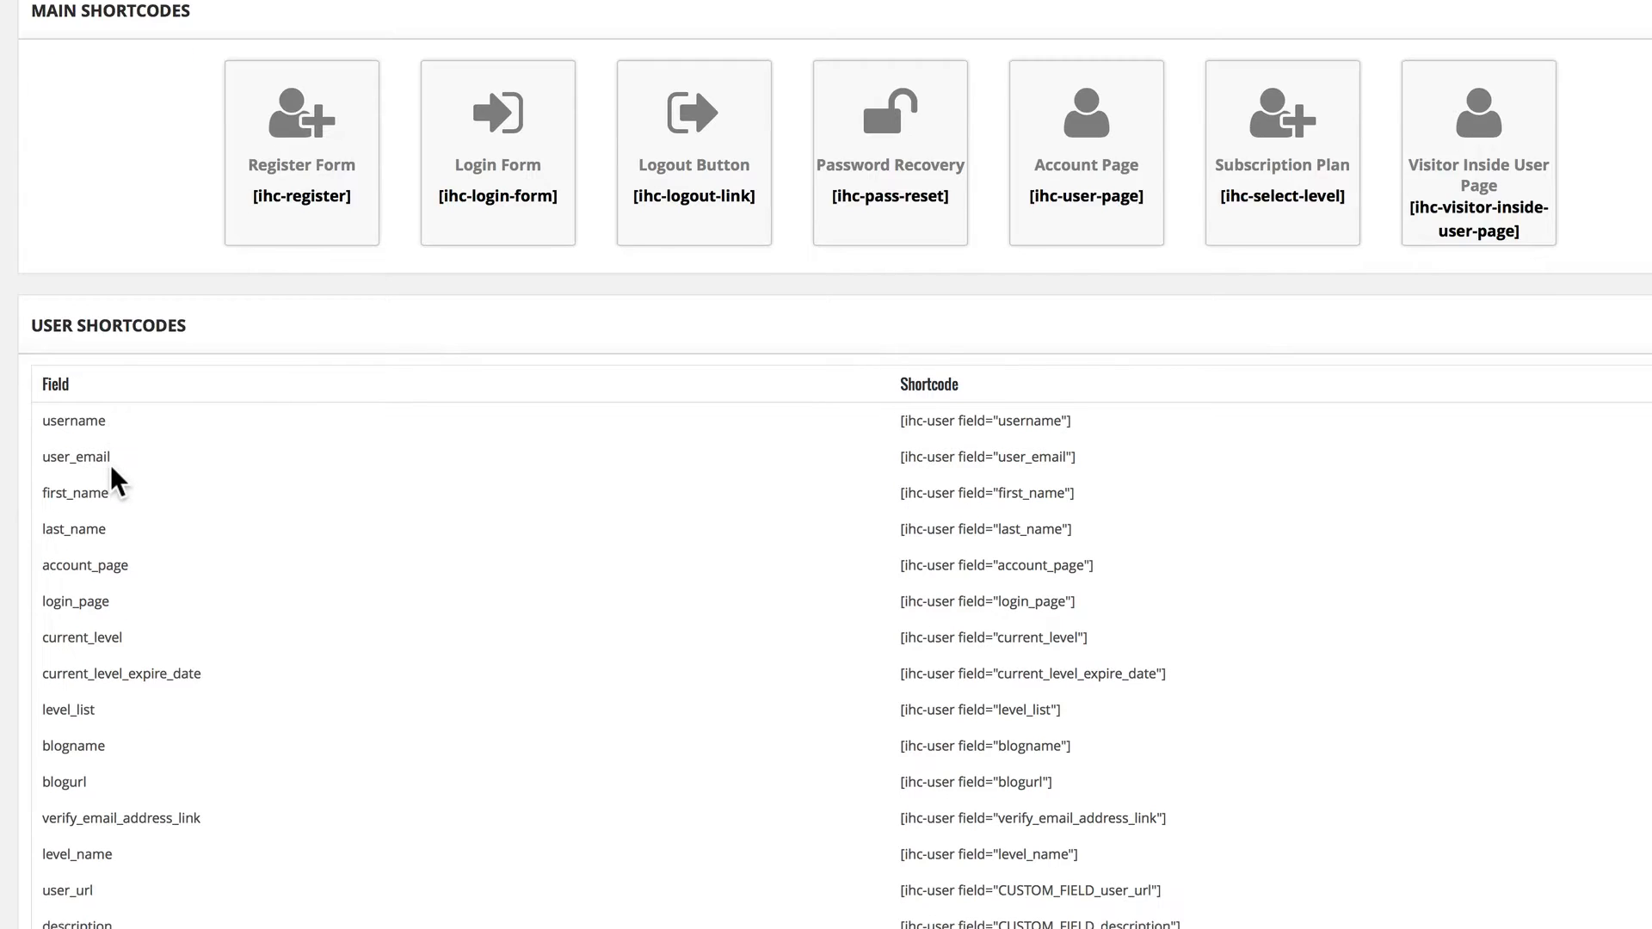
pyautogui.scroll(-3, 112, 469)
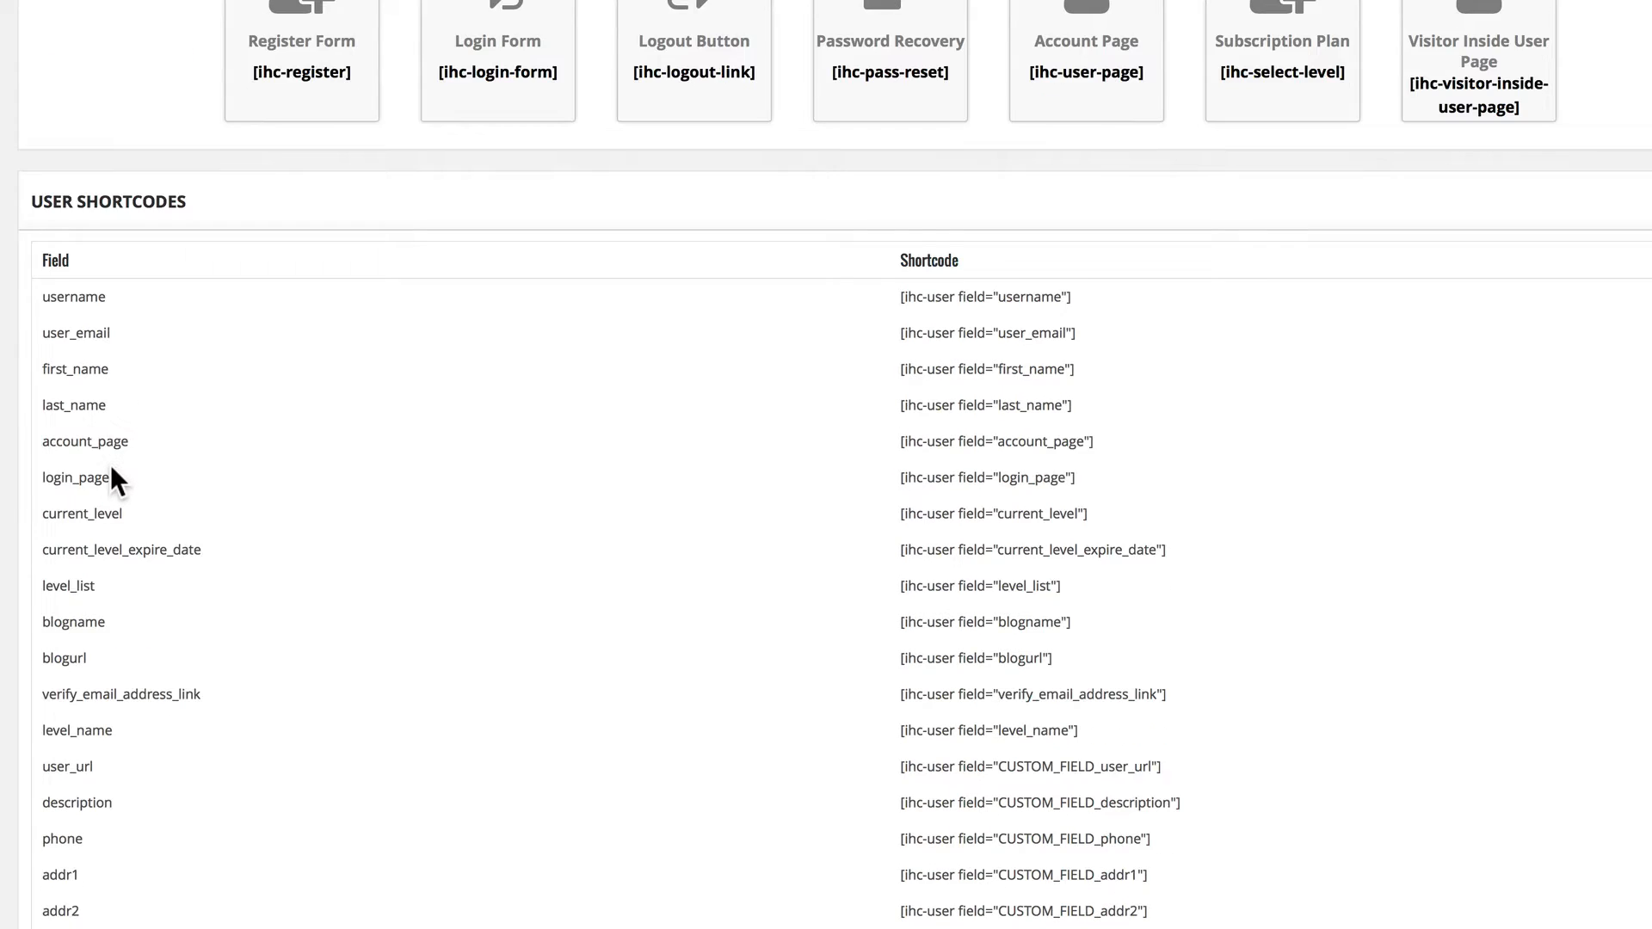
pyautogui.scroll(-1, 116, 482)
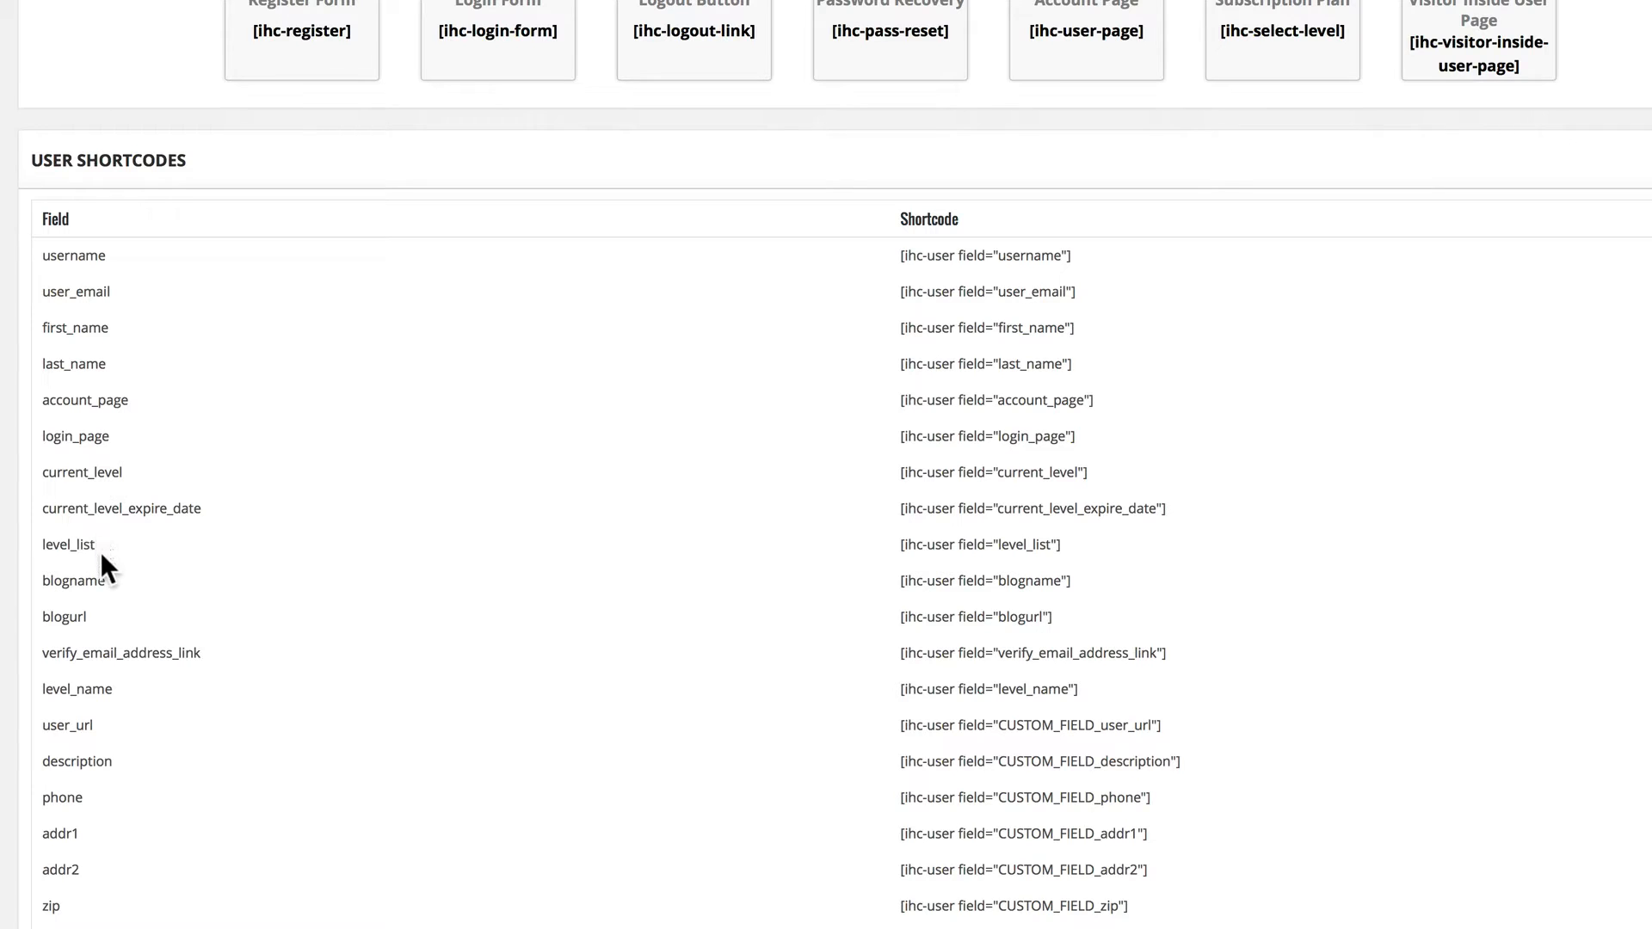
pyautogui.scroll(-3, 90, 757)
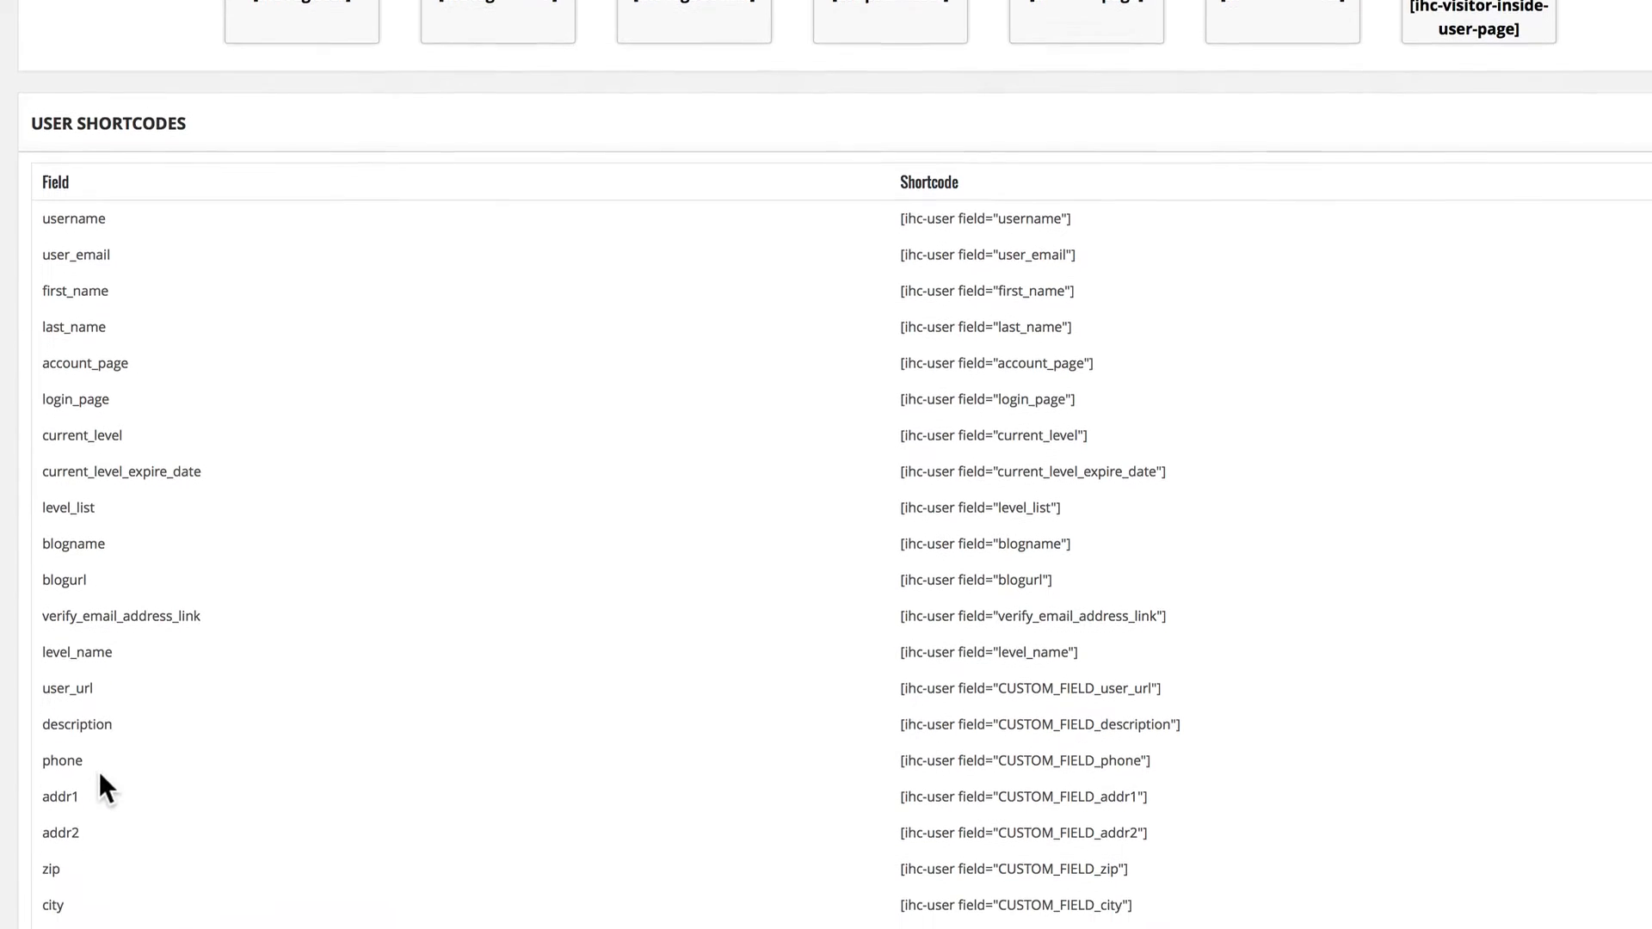
pyautogui.scroll(-3, 84, 889)
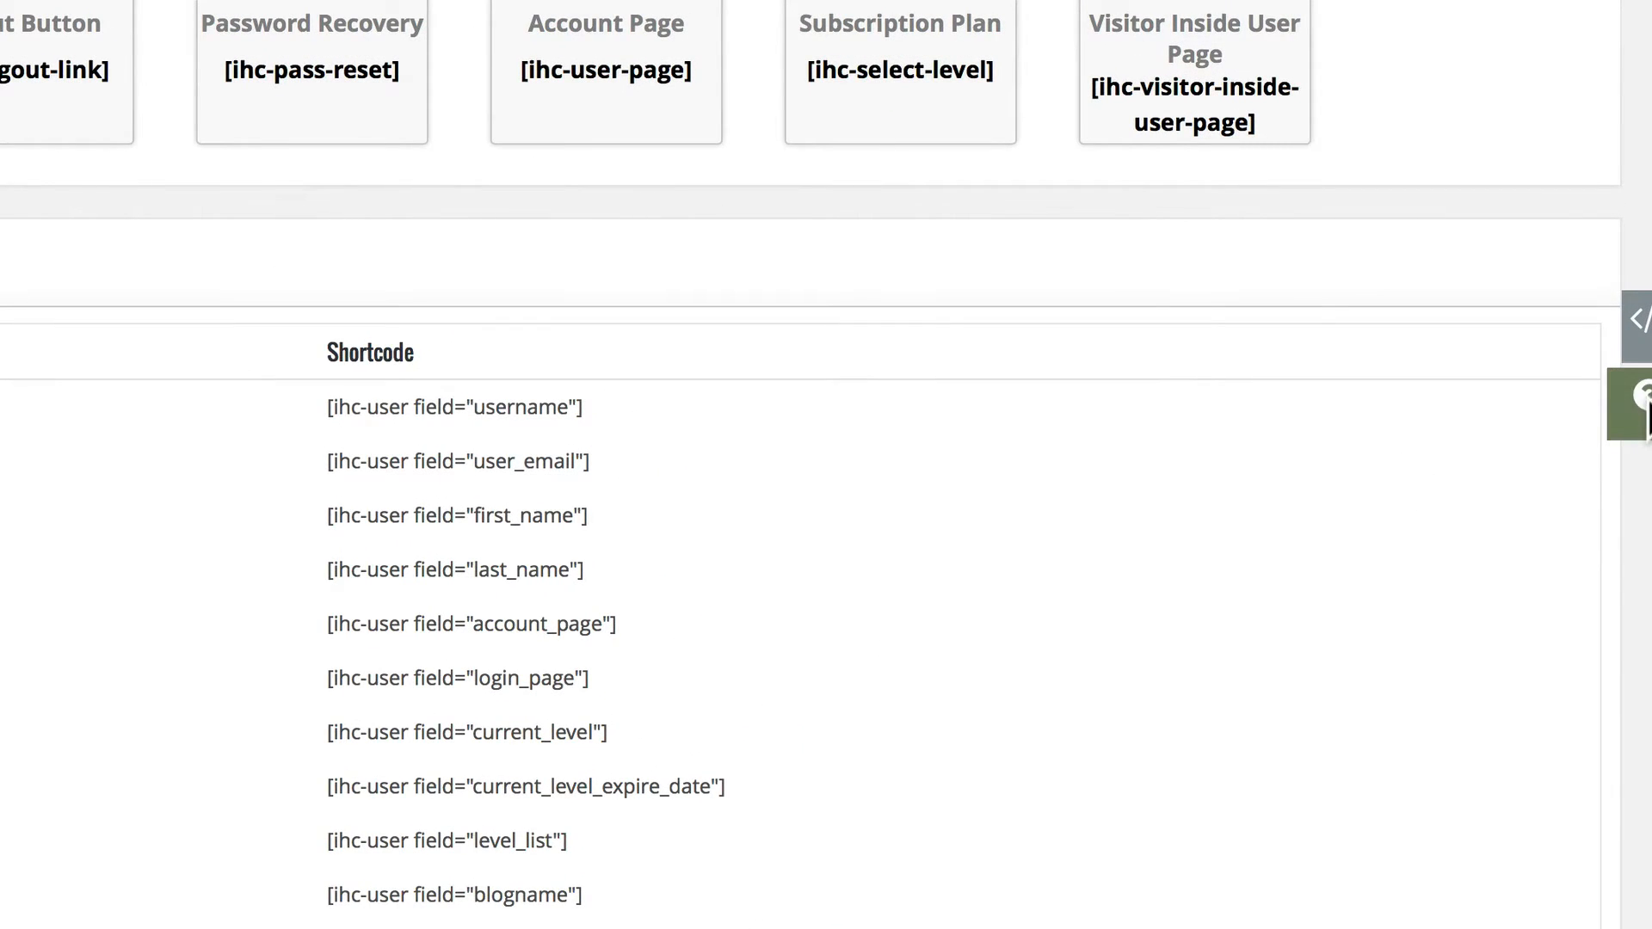
# Open the plugin's Help Section and look through the documentation on files and installation.
pyautogui.click(1643, 413)
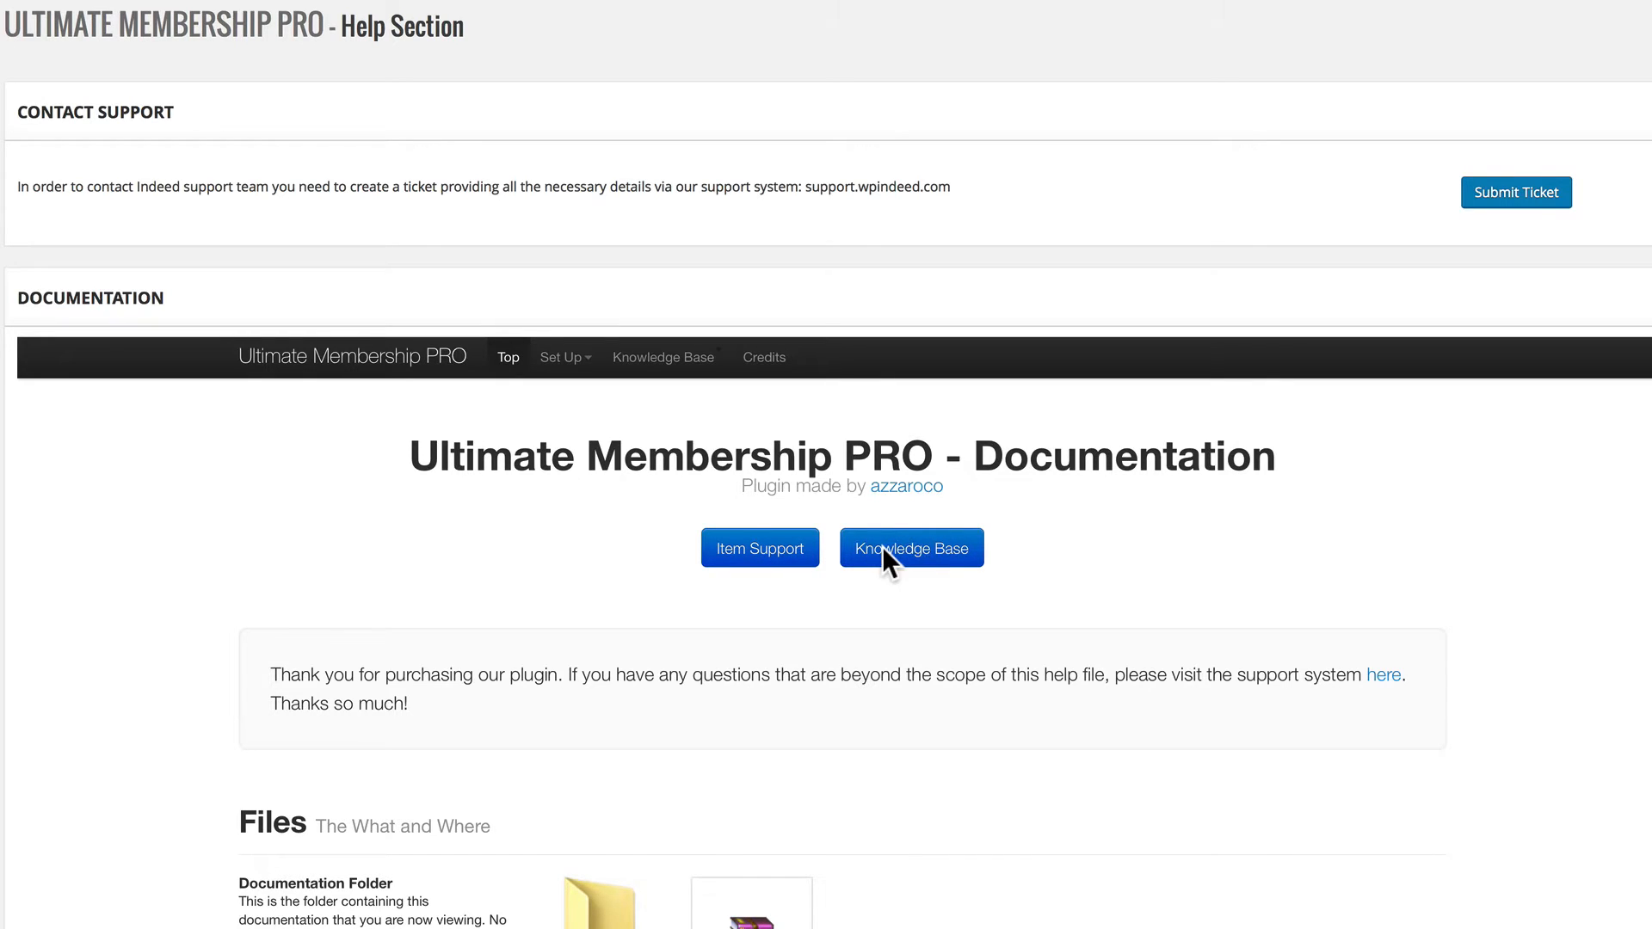
pyautogui.scroll(-3, 887, 544)
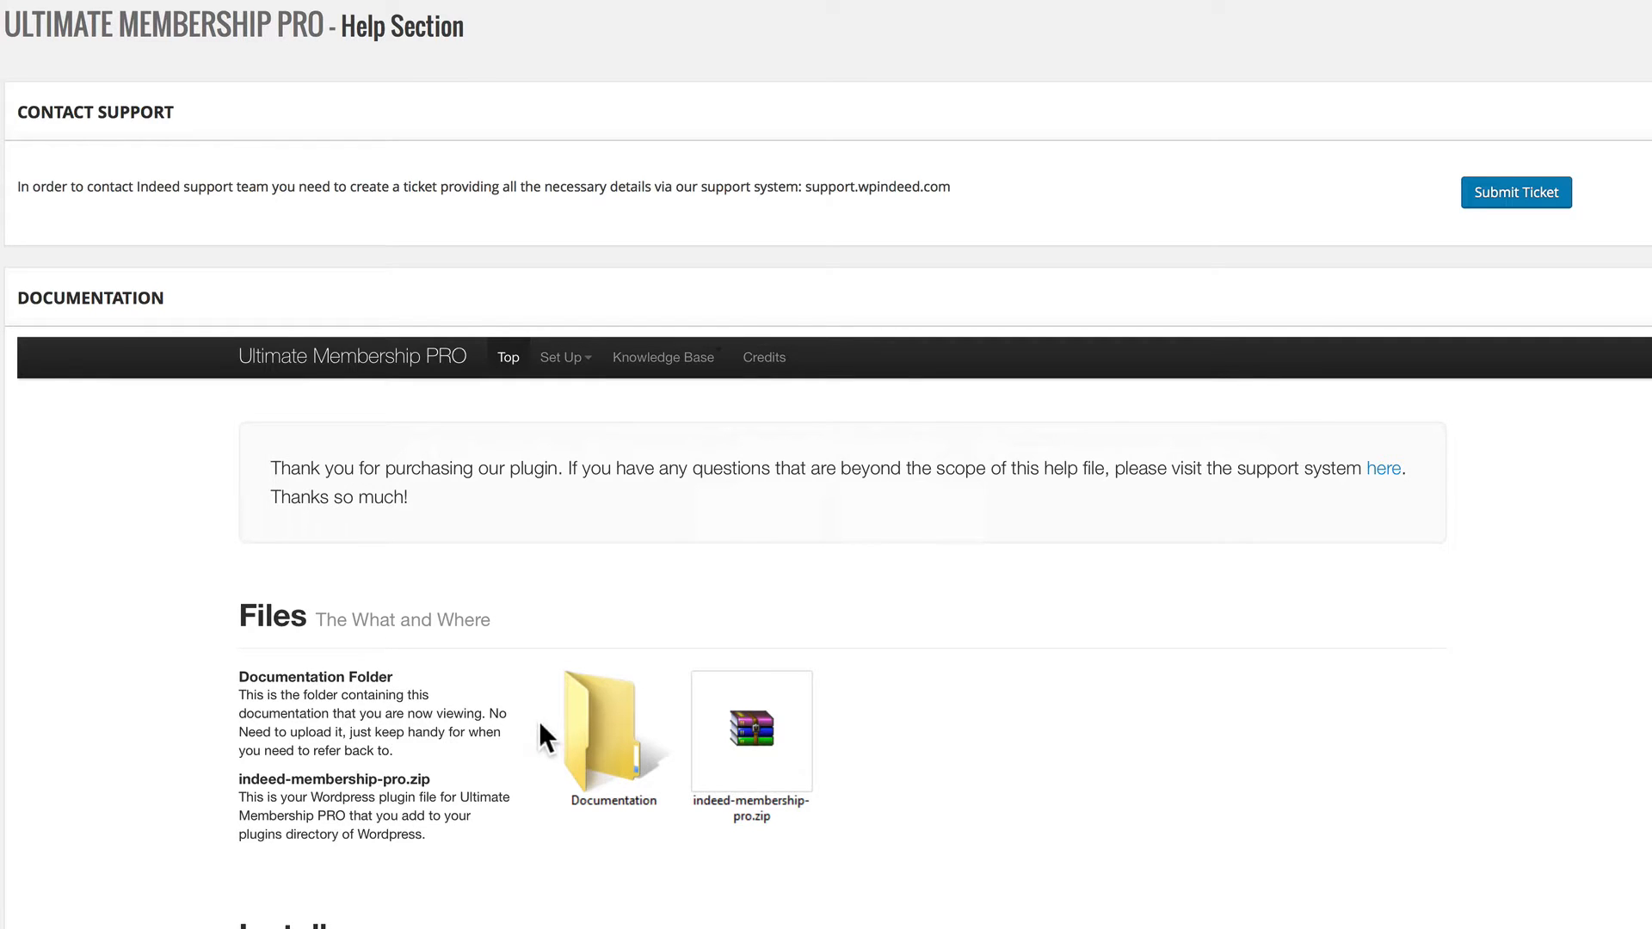
pyautogui.scroll(-6, 486, 689)
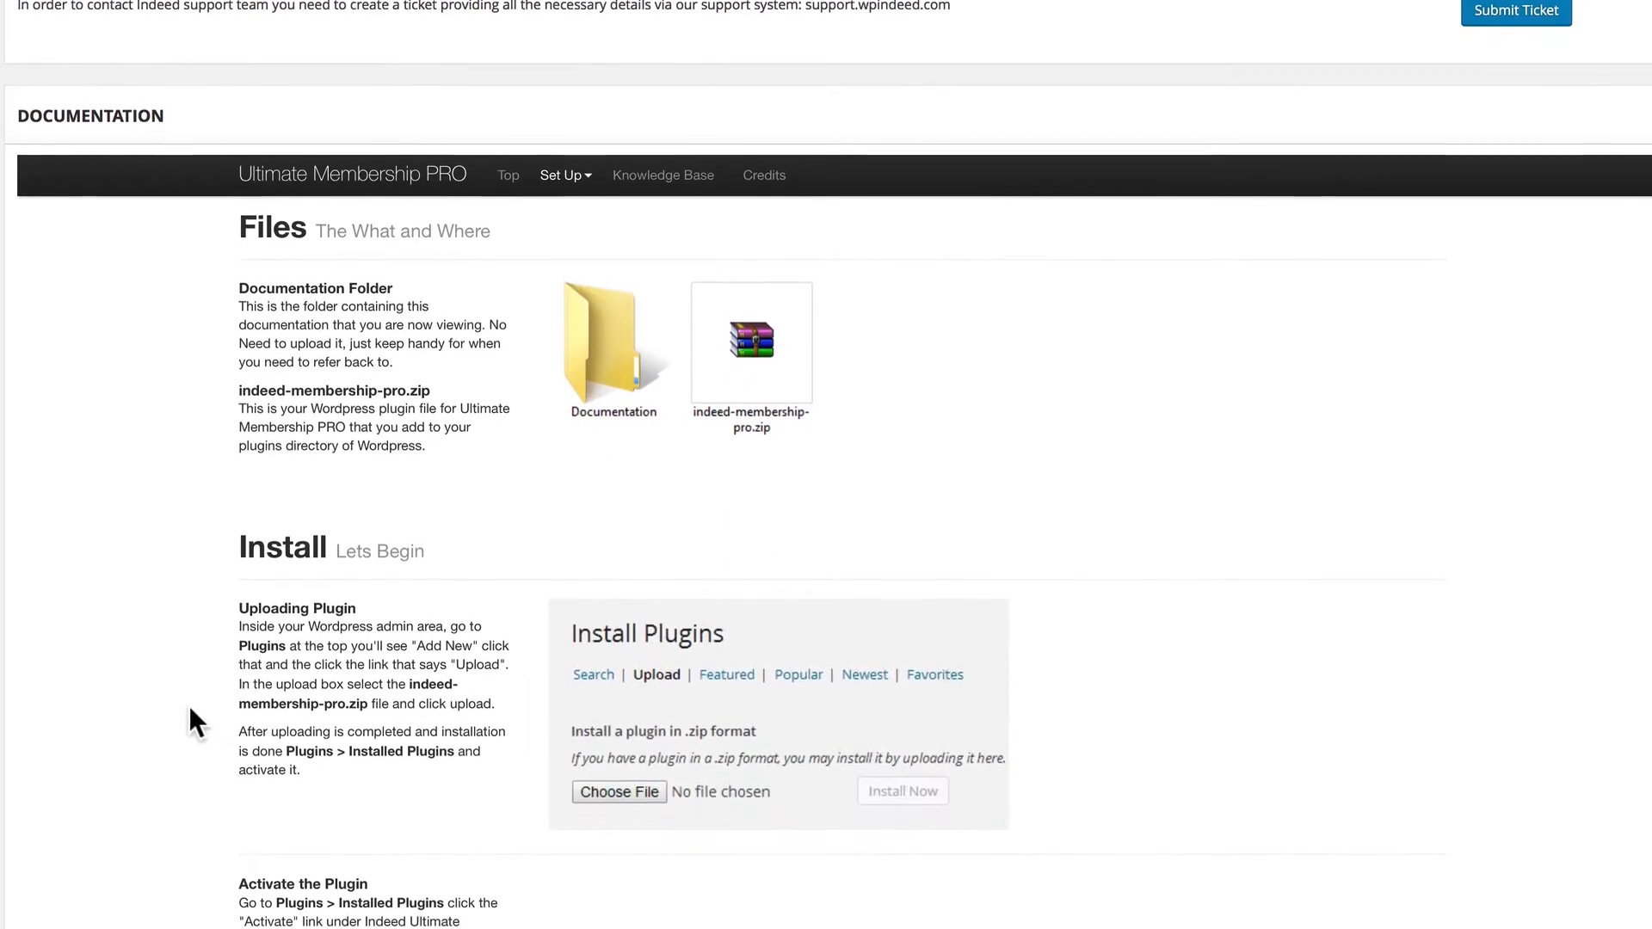
pyautogui.scroll(-1, 189, 706)
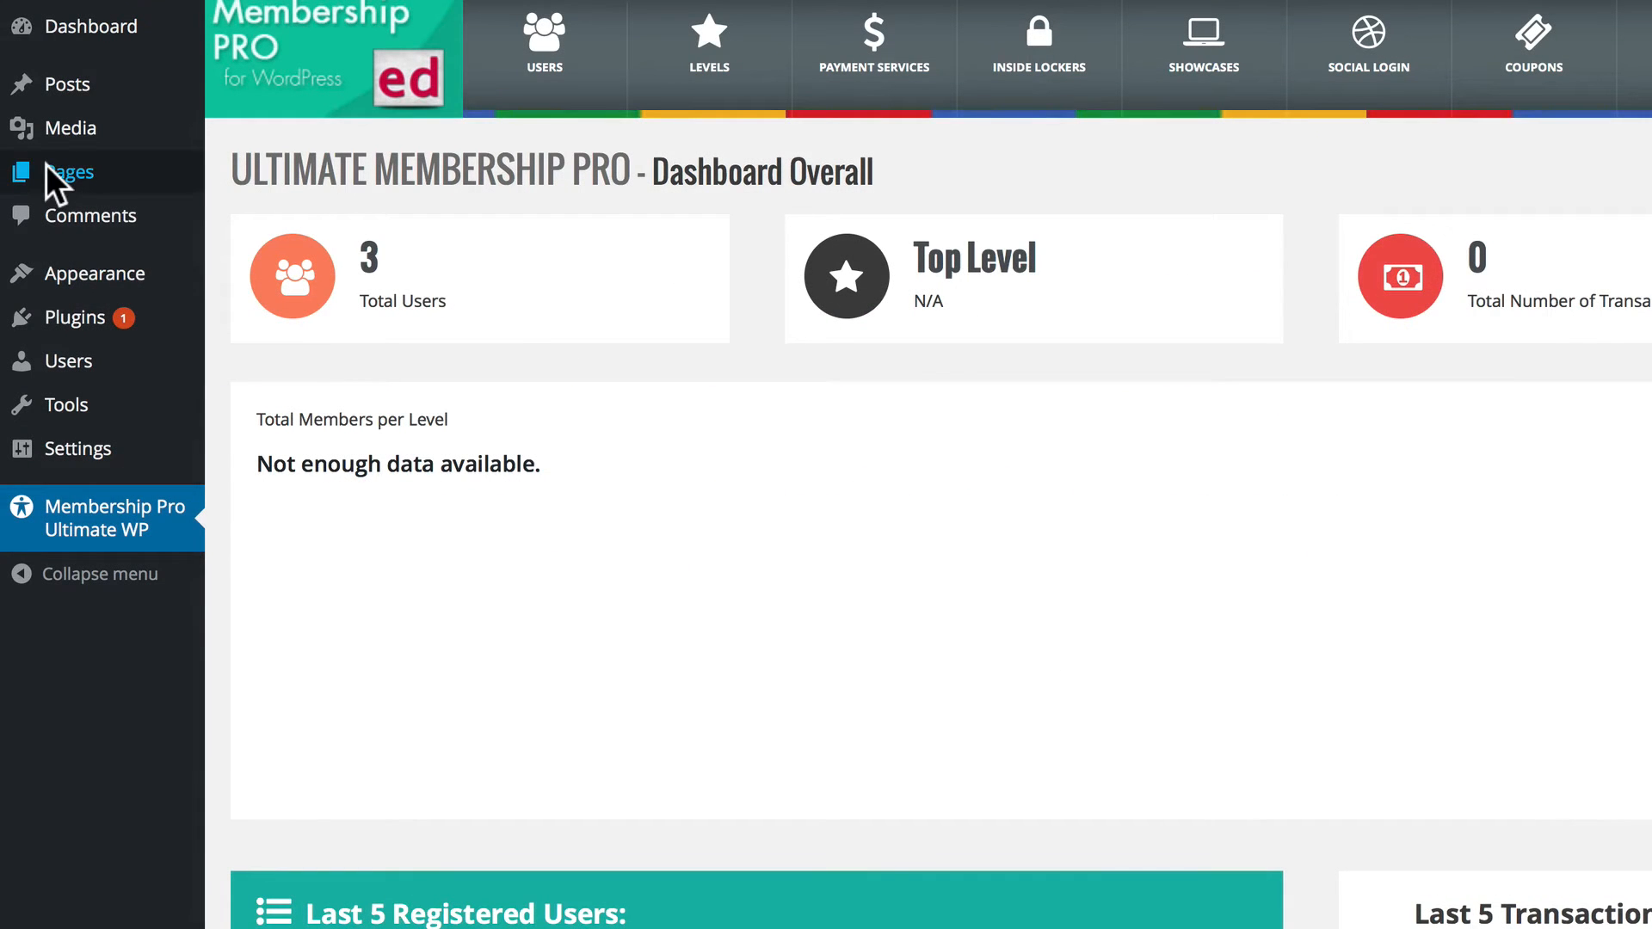
# Add a new page titled "Redirect" and expand its Membership Pro page type settings.
pyautogui.click(47, 168)
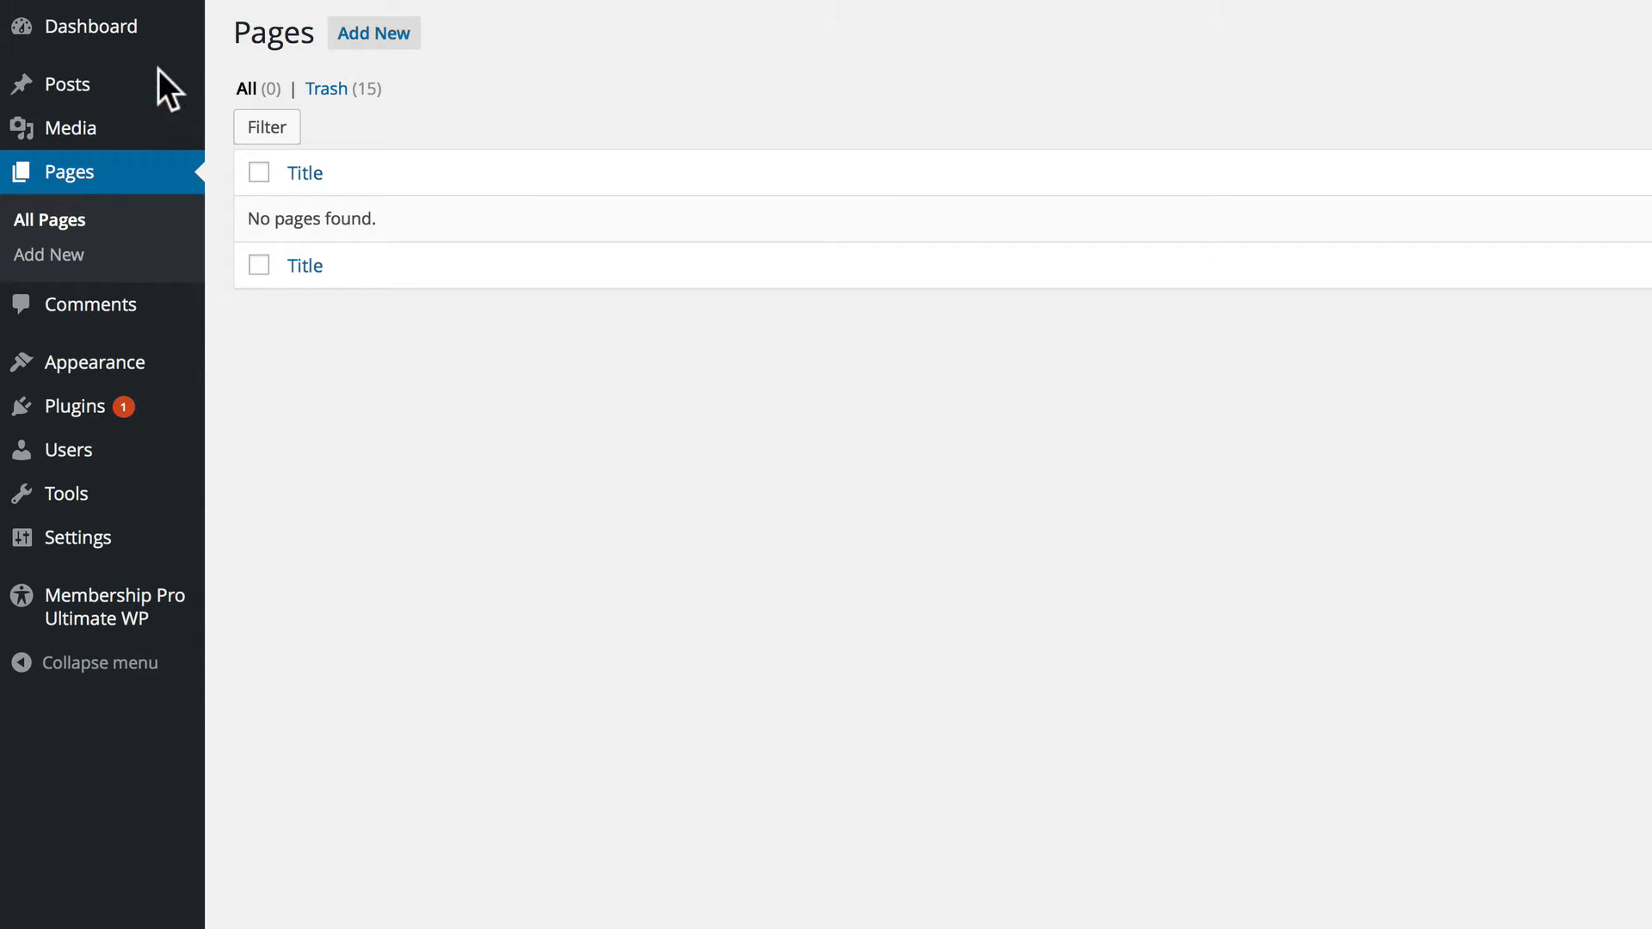
pyautogui.click(371, 35)
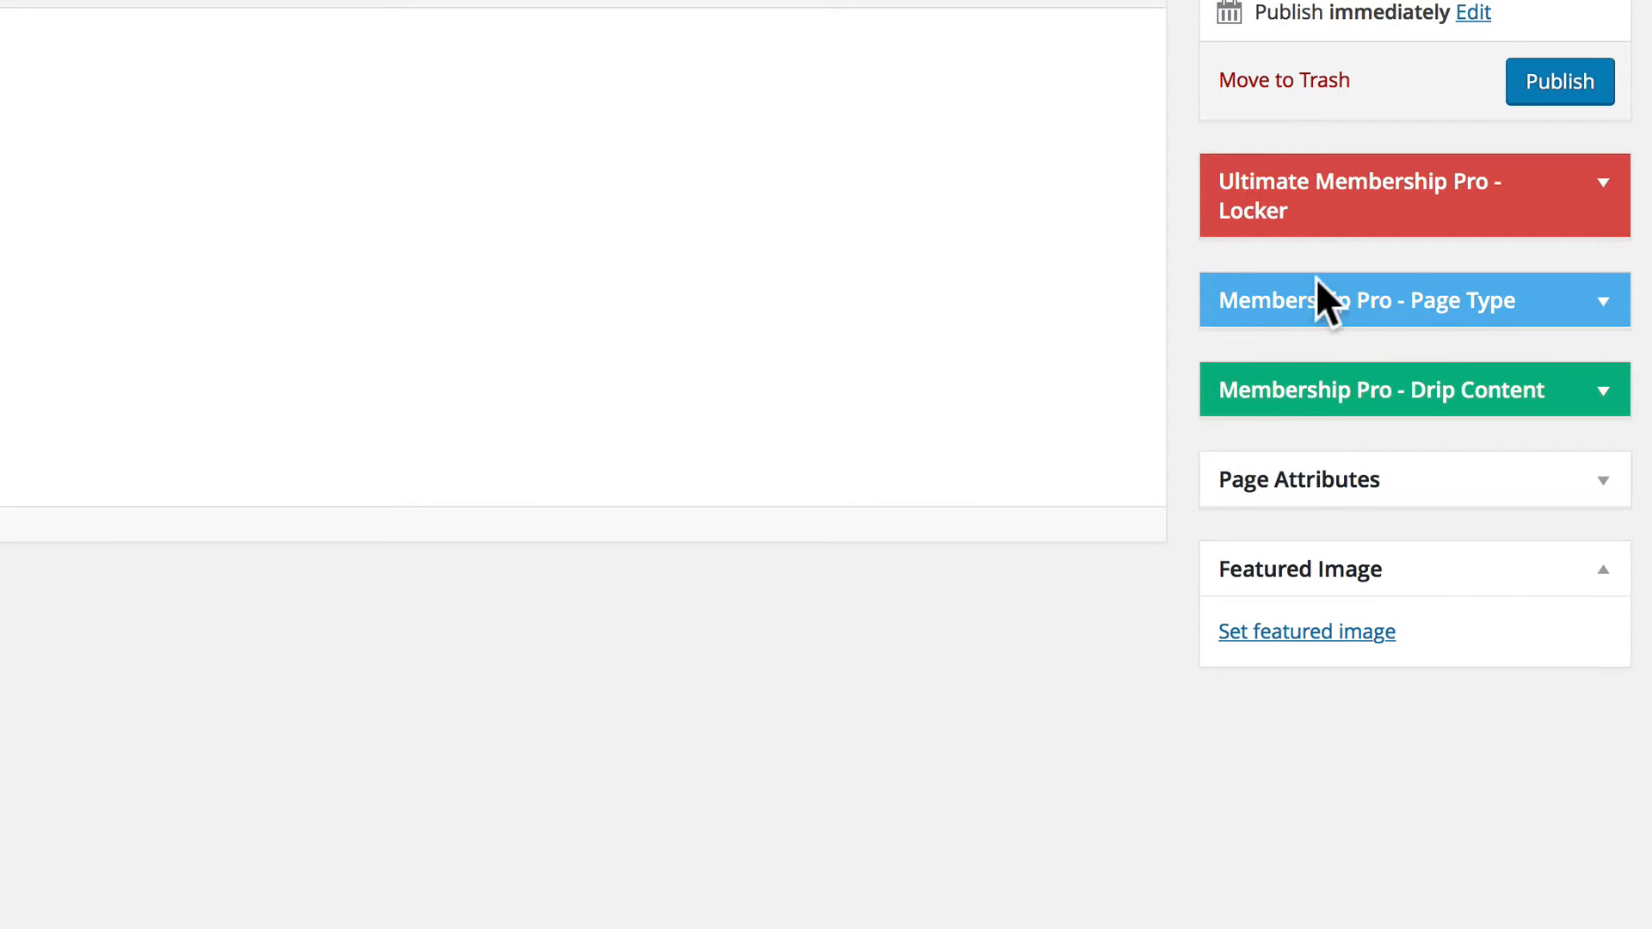
pyautogui.click(1596, 301)
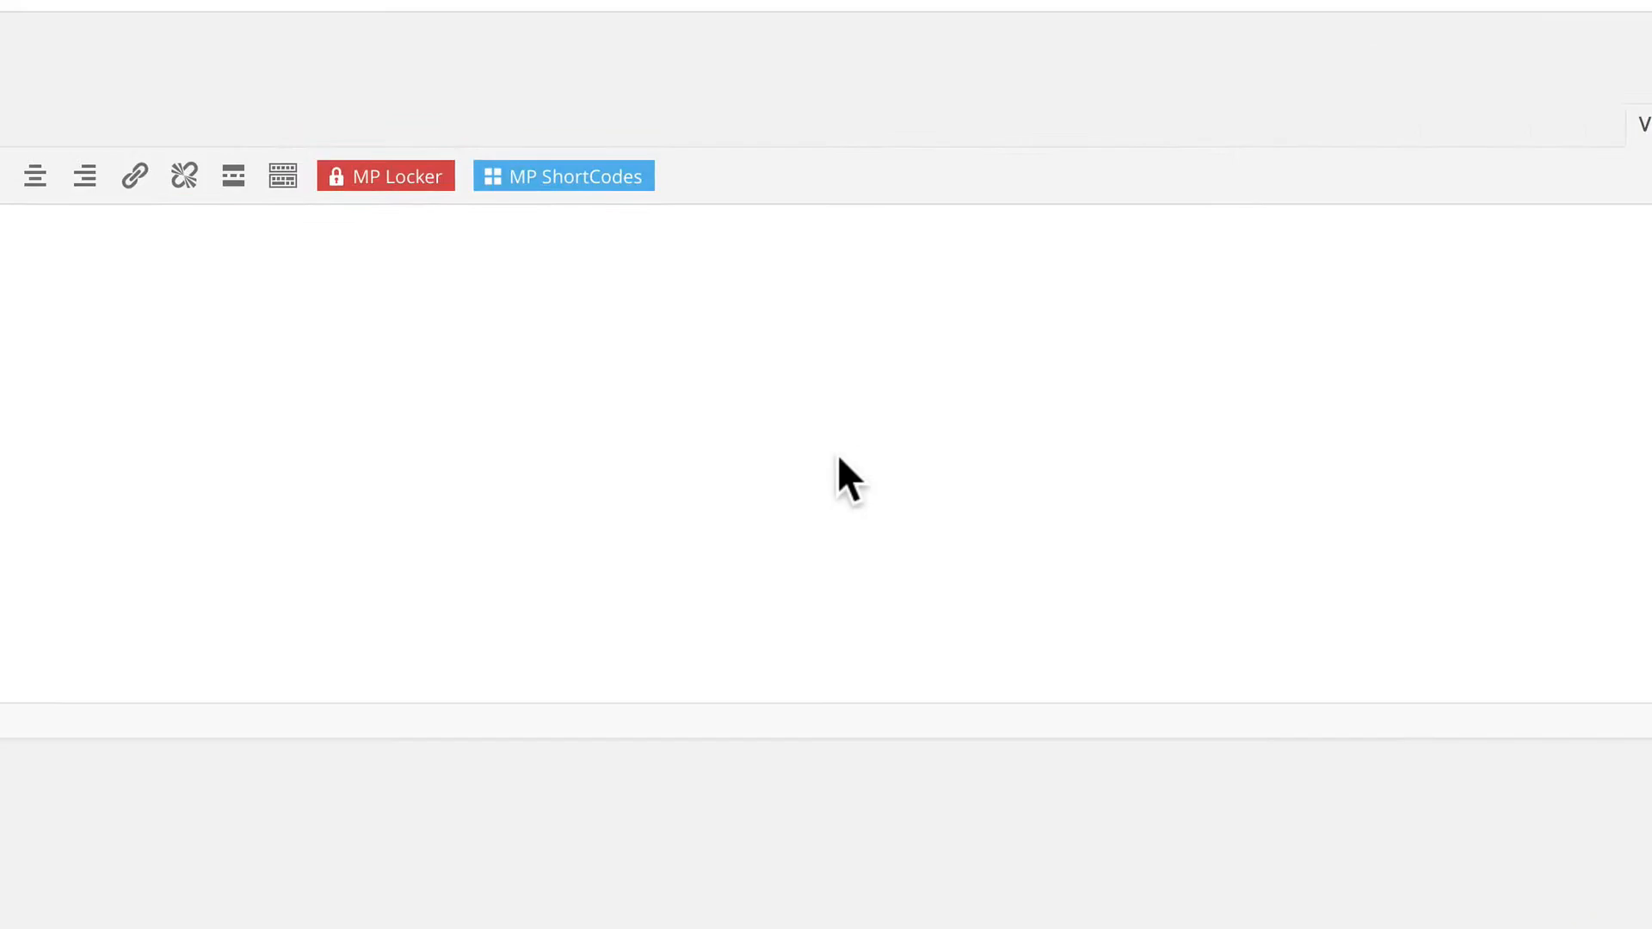
pyautogui.click(247, 107)
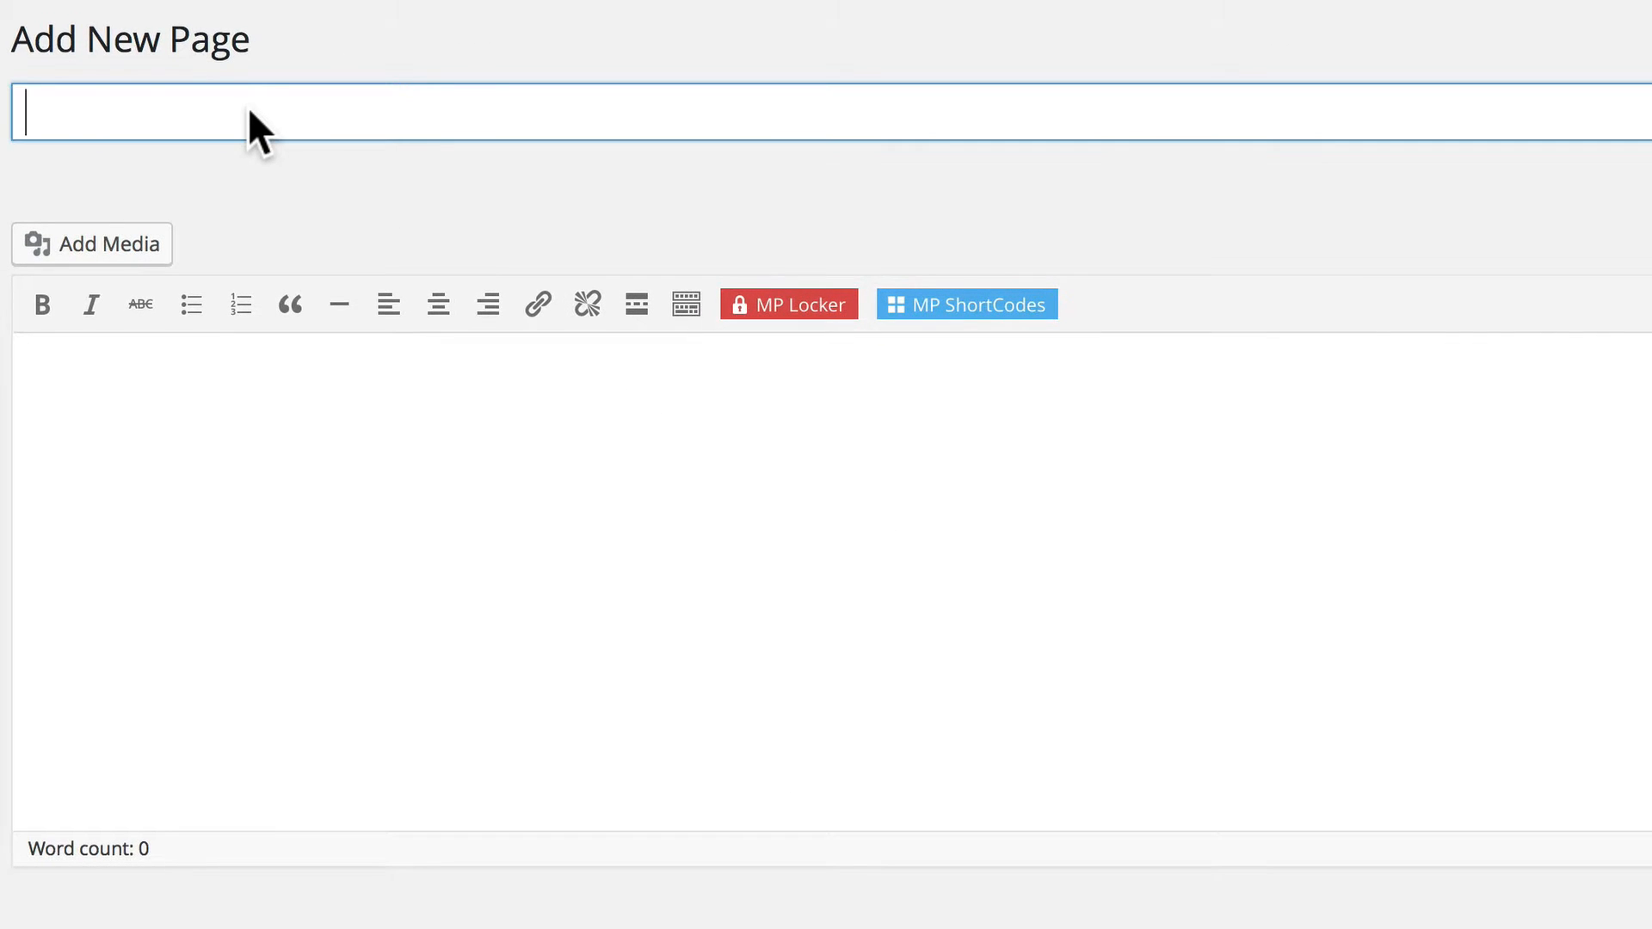
pyautogui.write('Redirect')
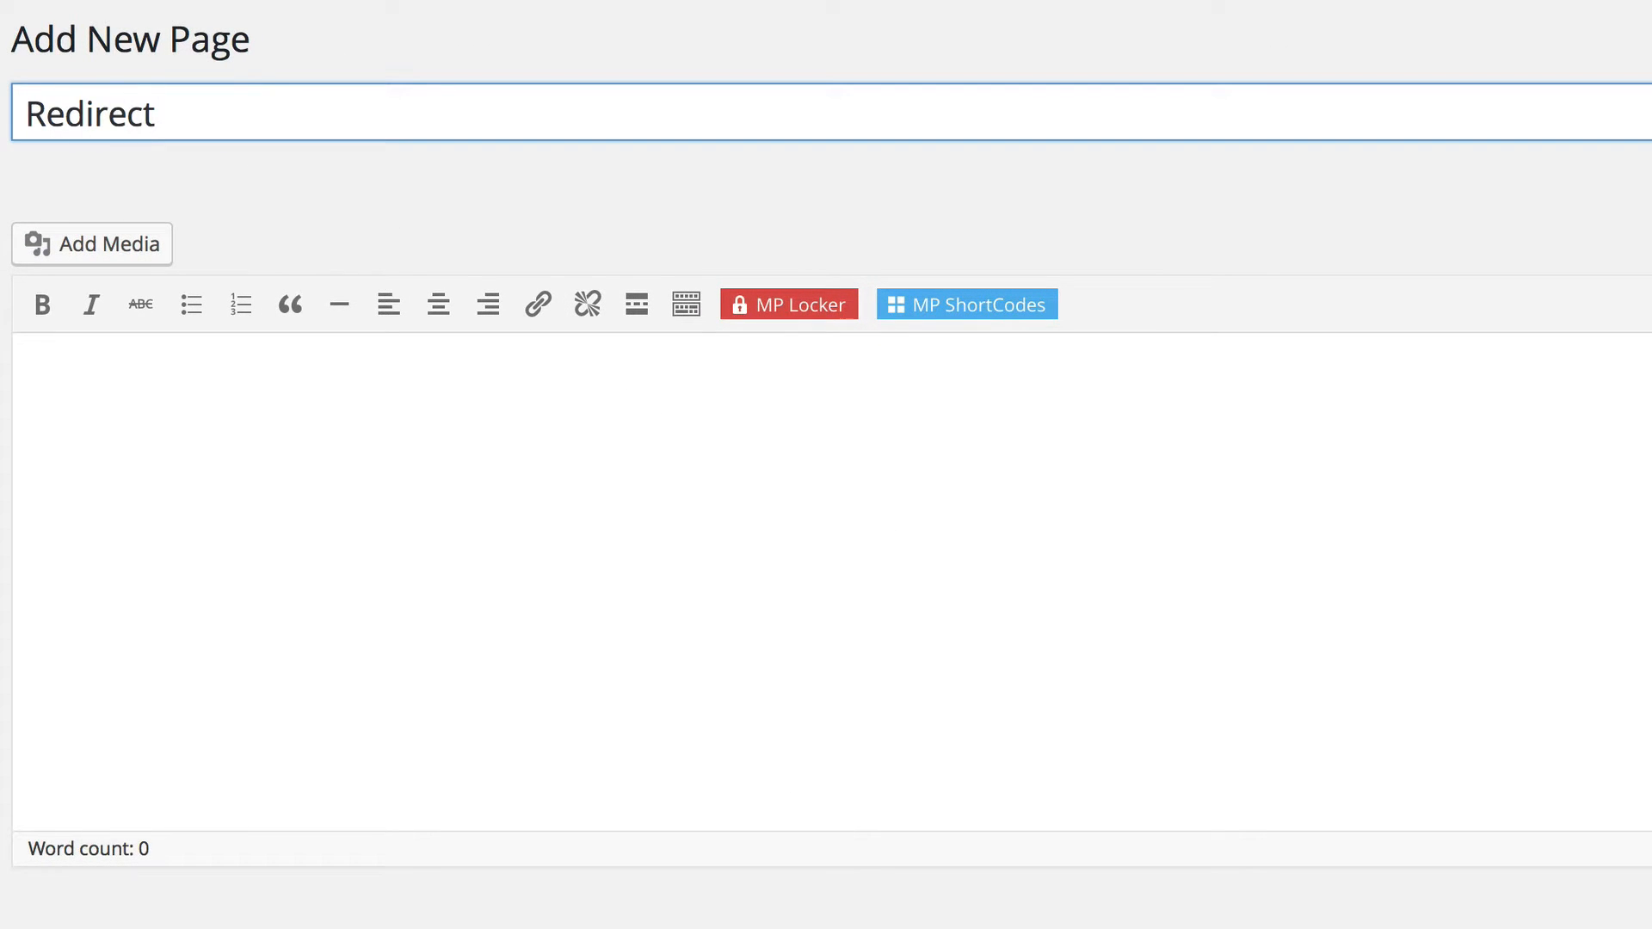
pyautogui.press('Tab')
# Write "This is the Redirect page." as the page's content, without inserting a membership shortcode.
pyautogui.click(961, 310)
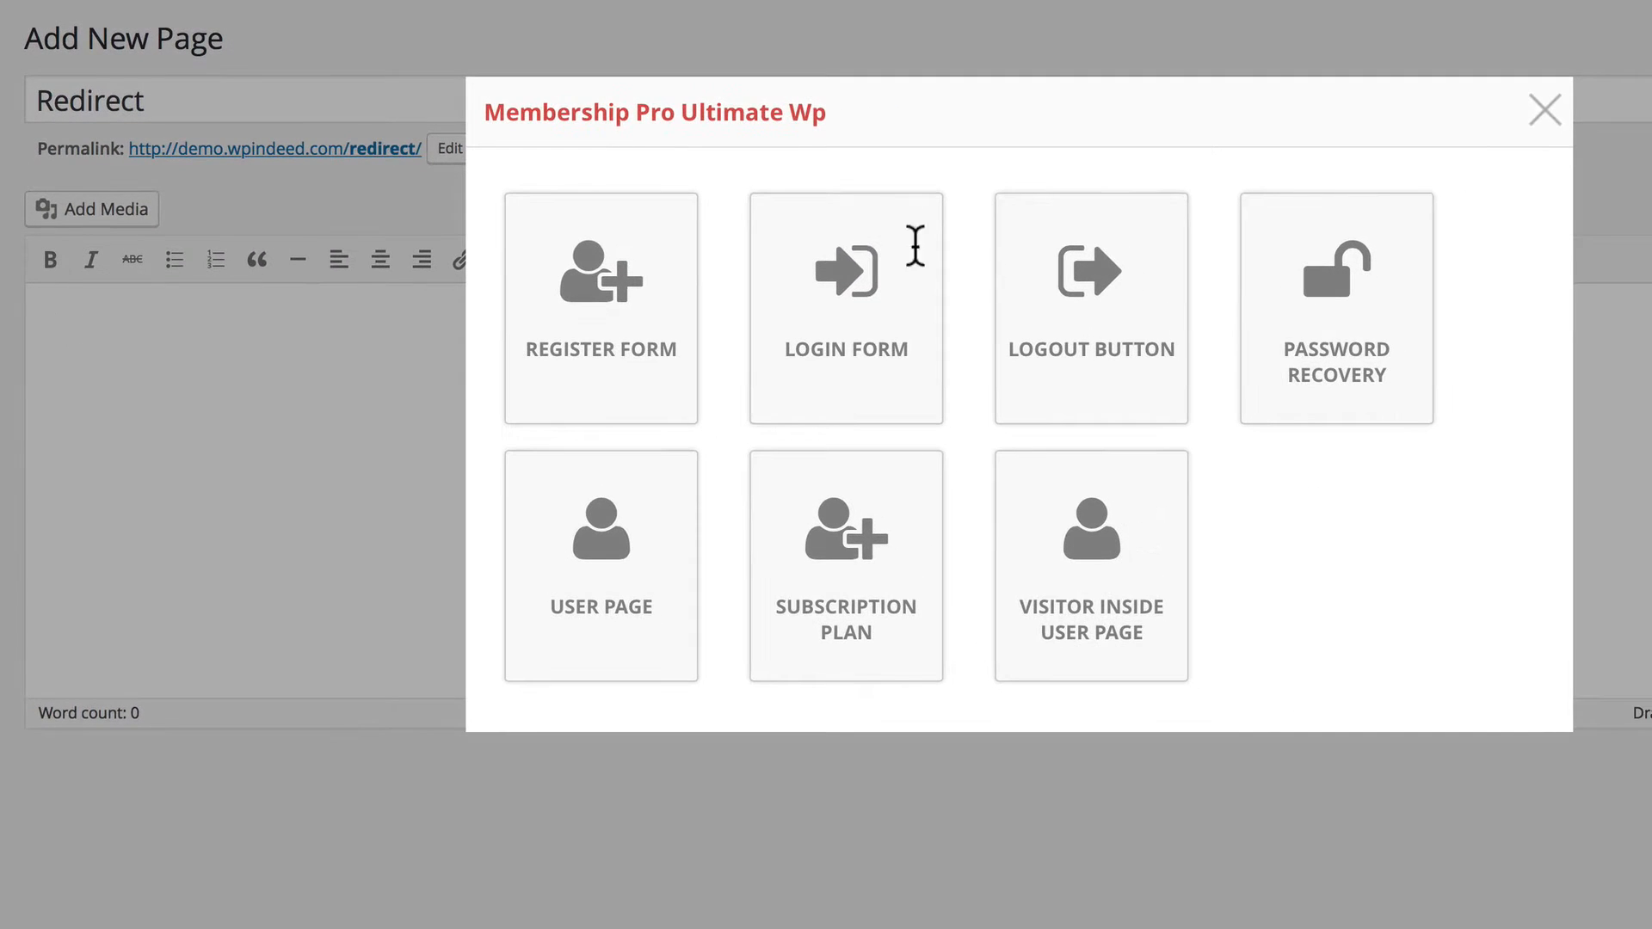
pyautogui.click(1545, 111)
pyautogui.write('This is the R')
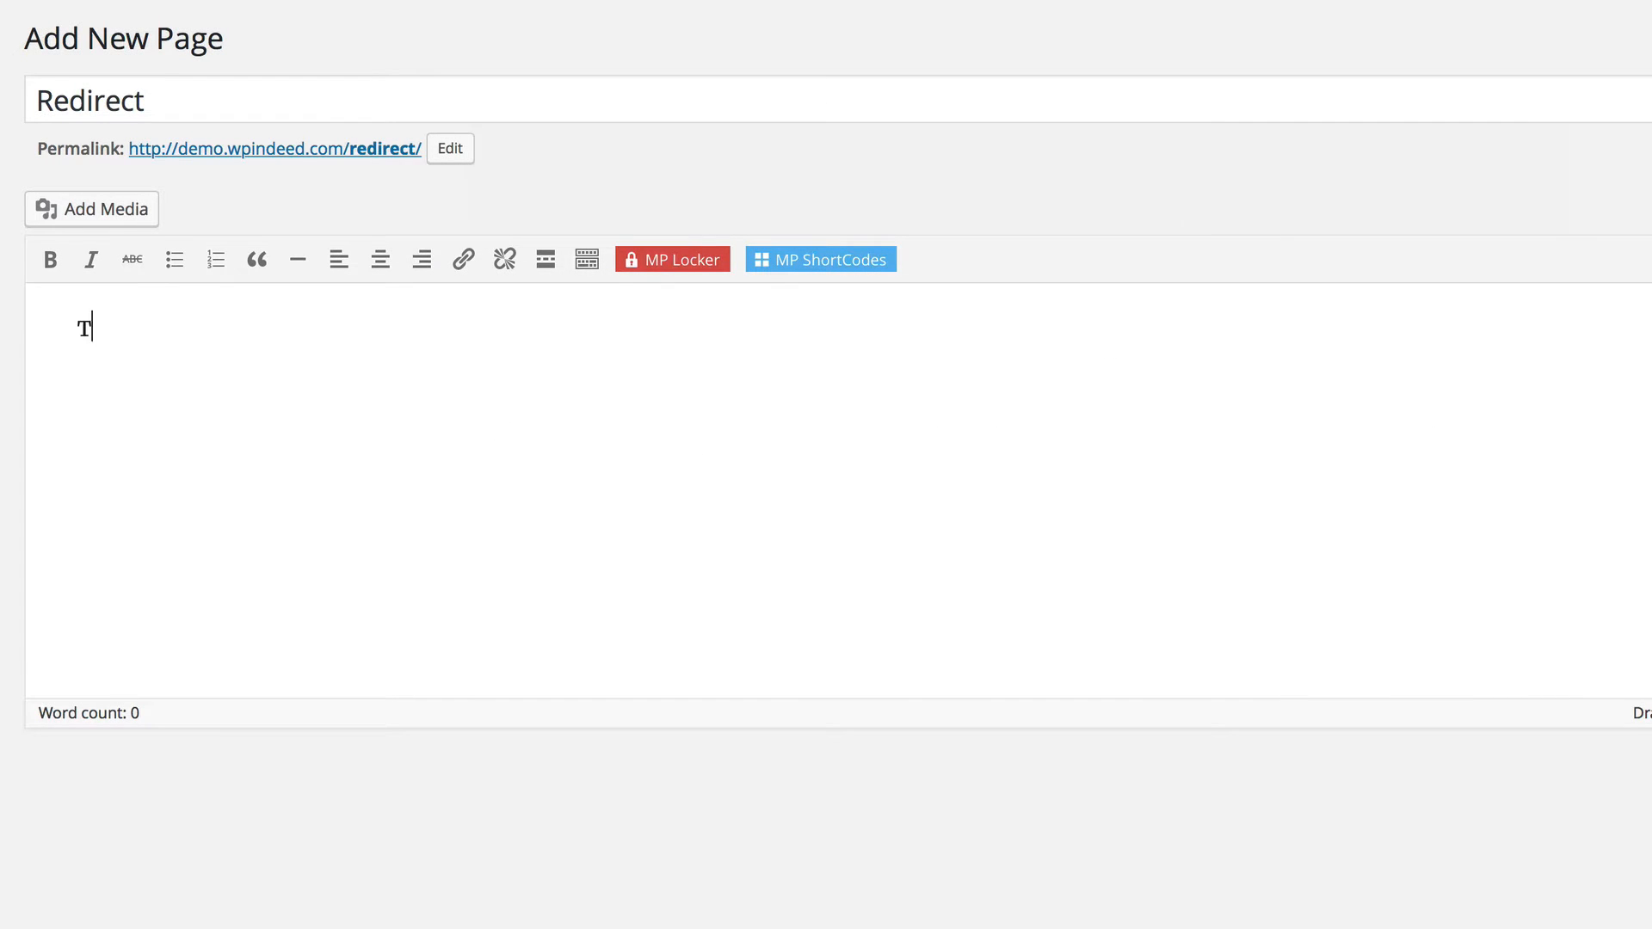
pyautogui.write('edirect page.')
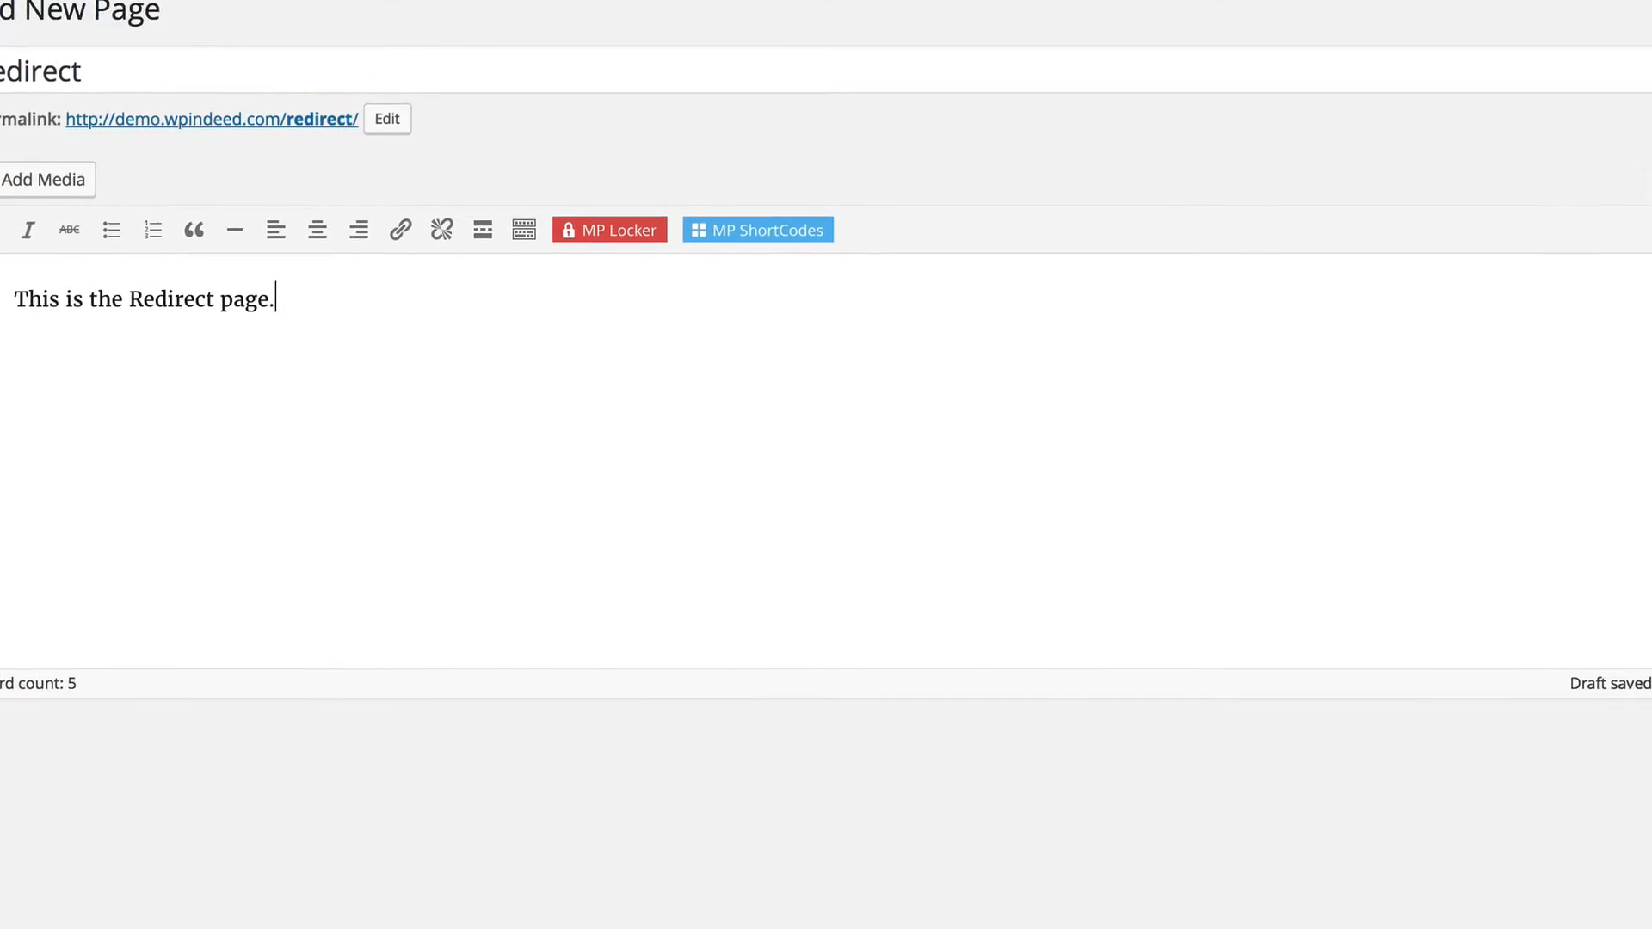
# Set the Redirect page's Membership Pro page type to Redirect Page and publish it.
pyautogui.click(1536, 442)
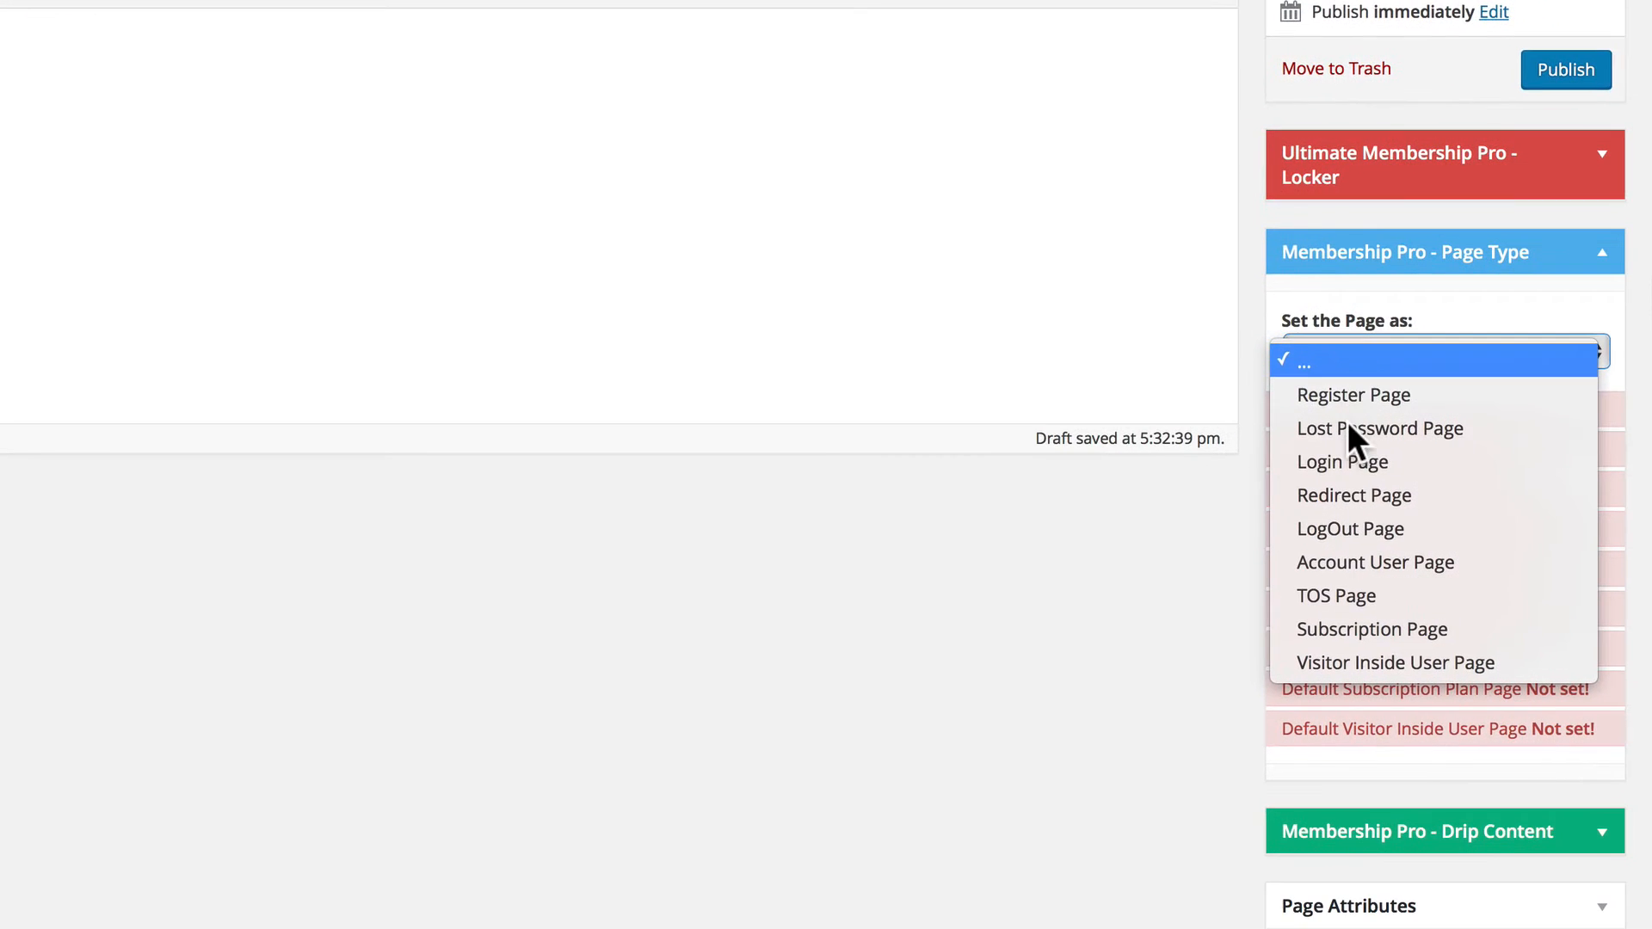
pyautogui.click(1348, 495)
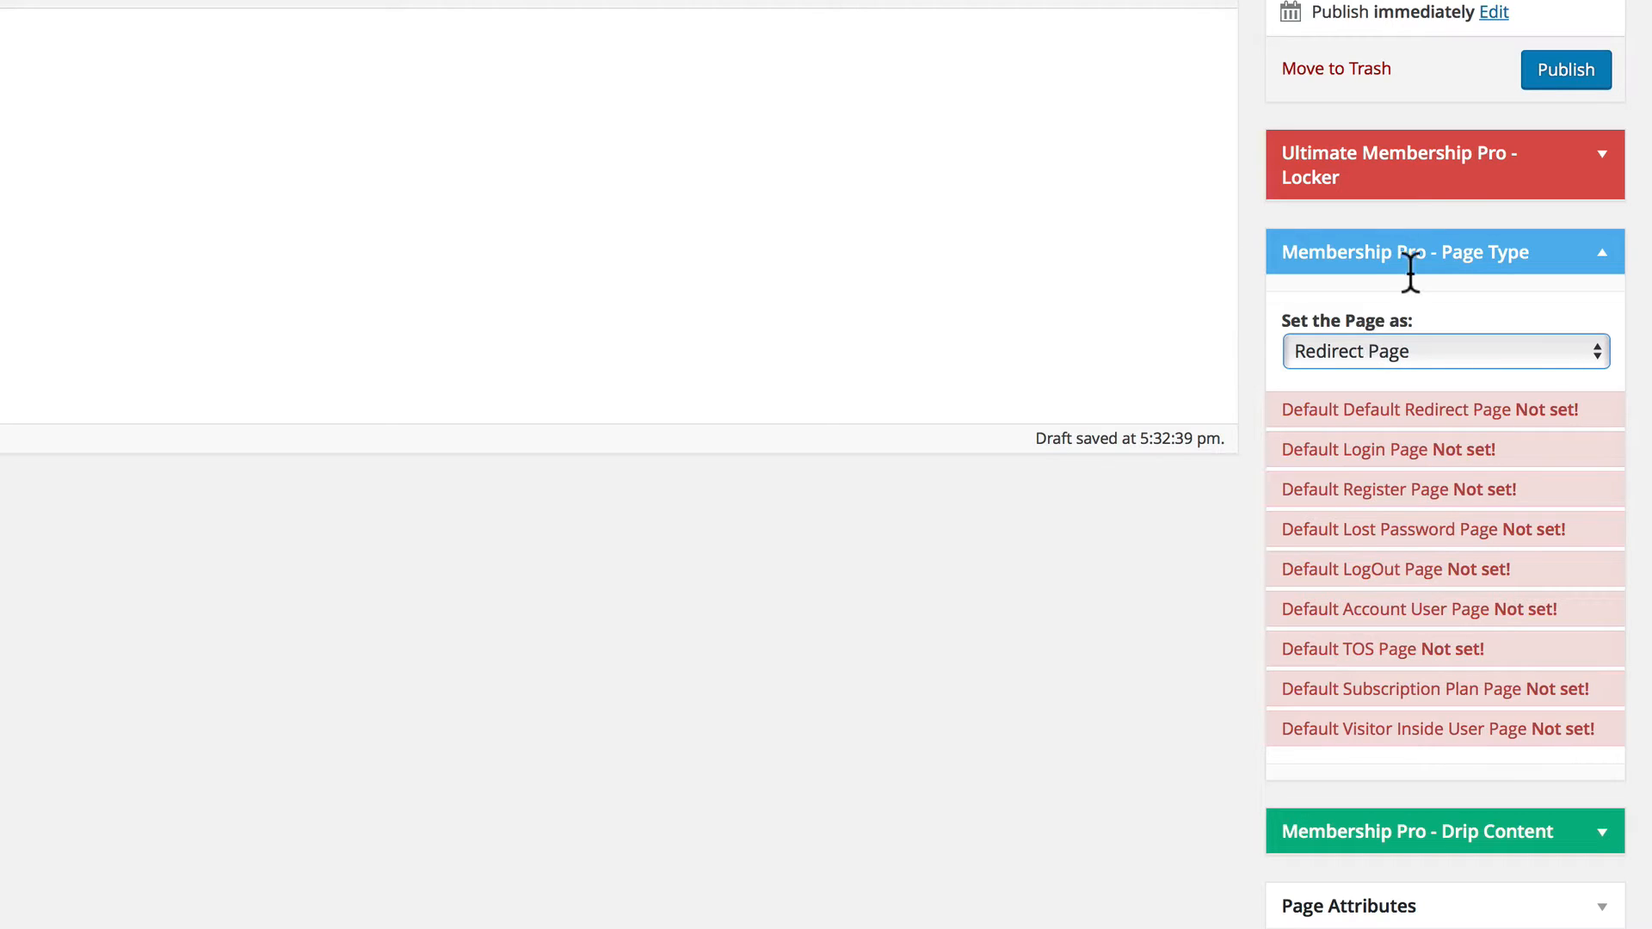
pyautogui.click(1562, 71)
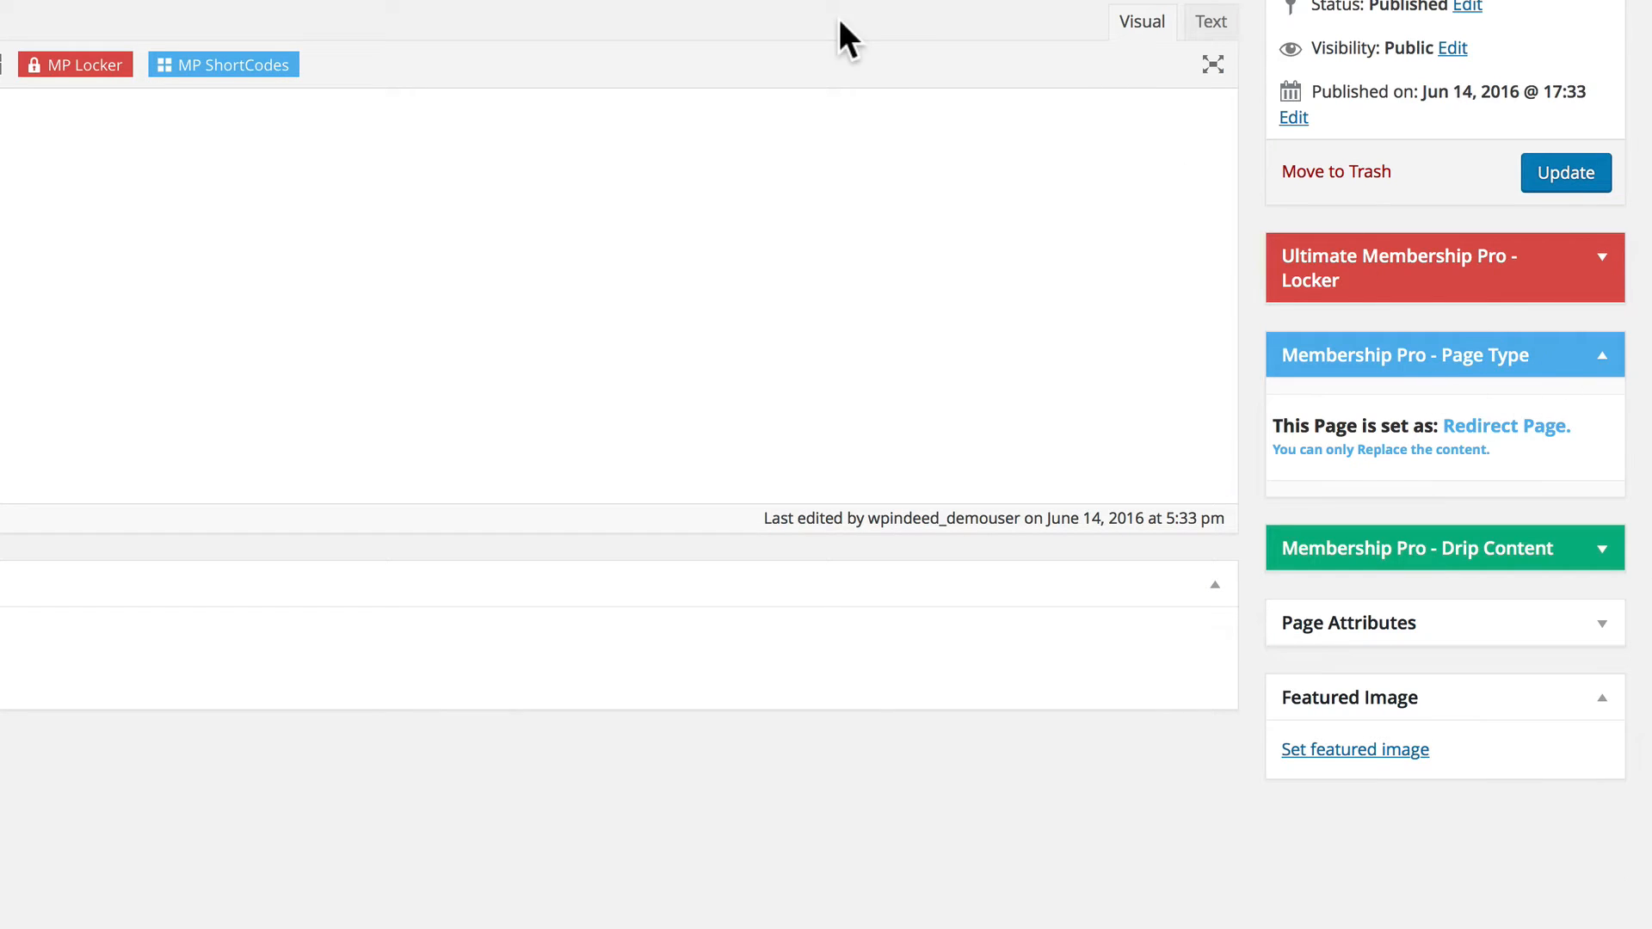
pyautogui.click(1603, 356)
pyautogui.click(1602, 356)
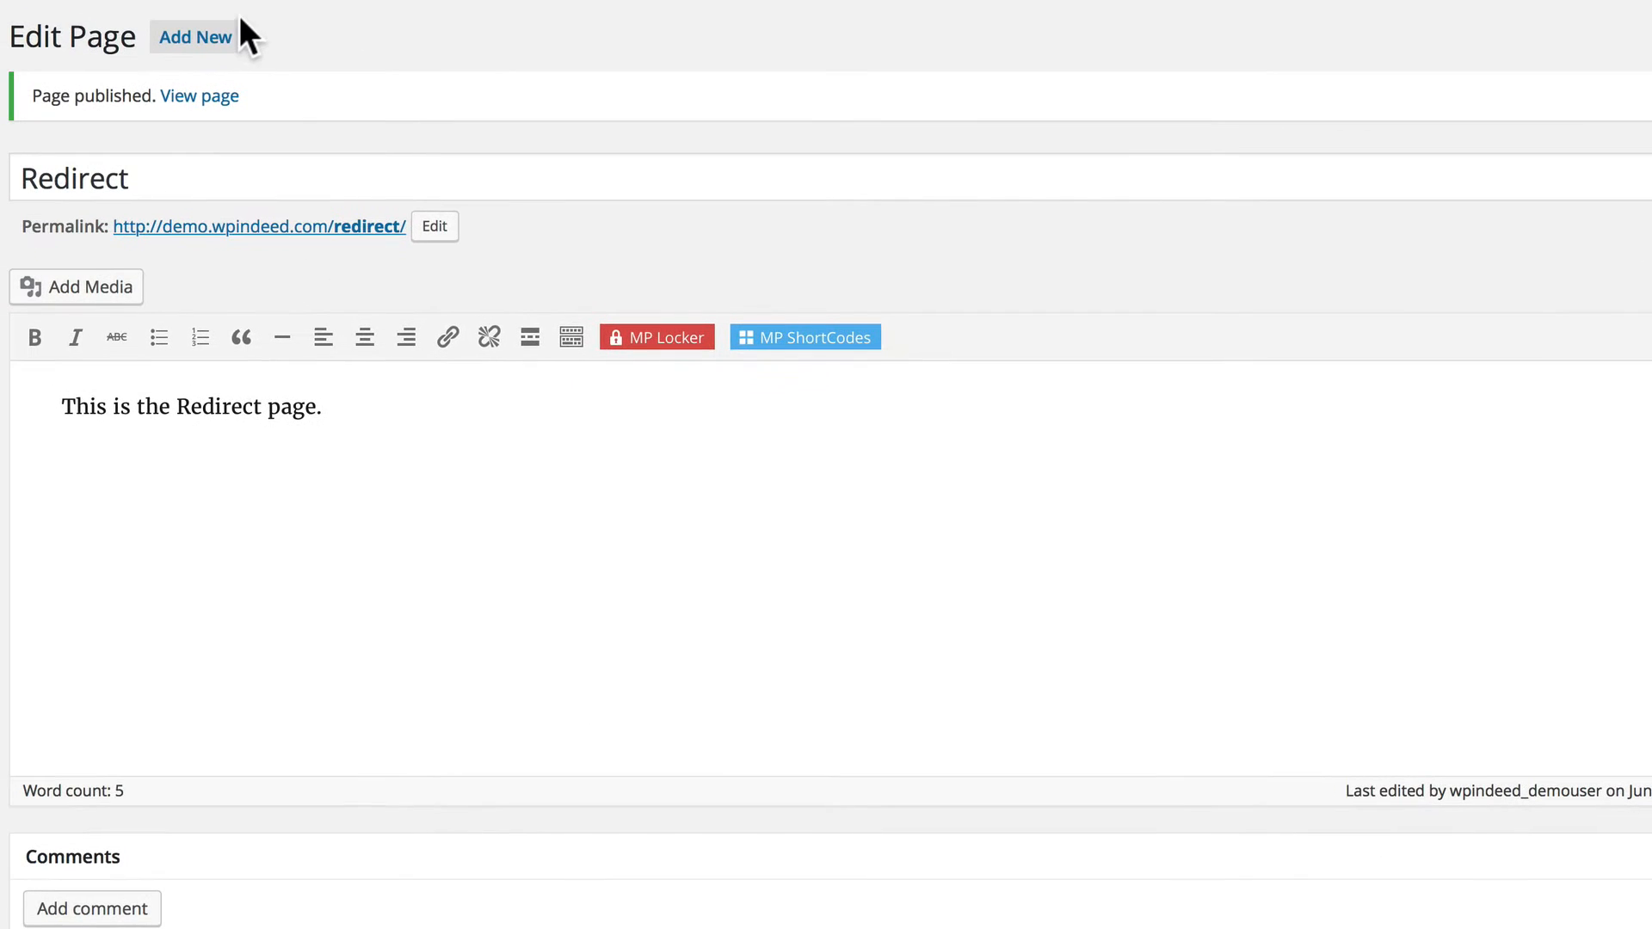
# Add a new page titled "Login" and insert the Login Form shortcode as its content.
pyautogui.click(209, 33)
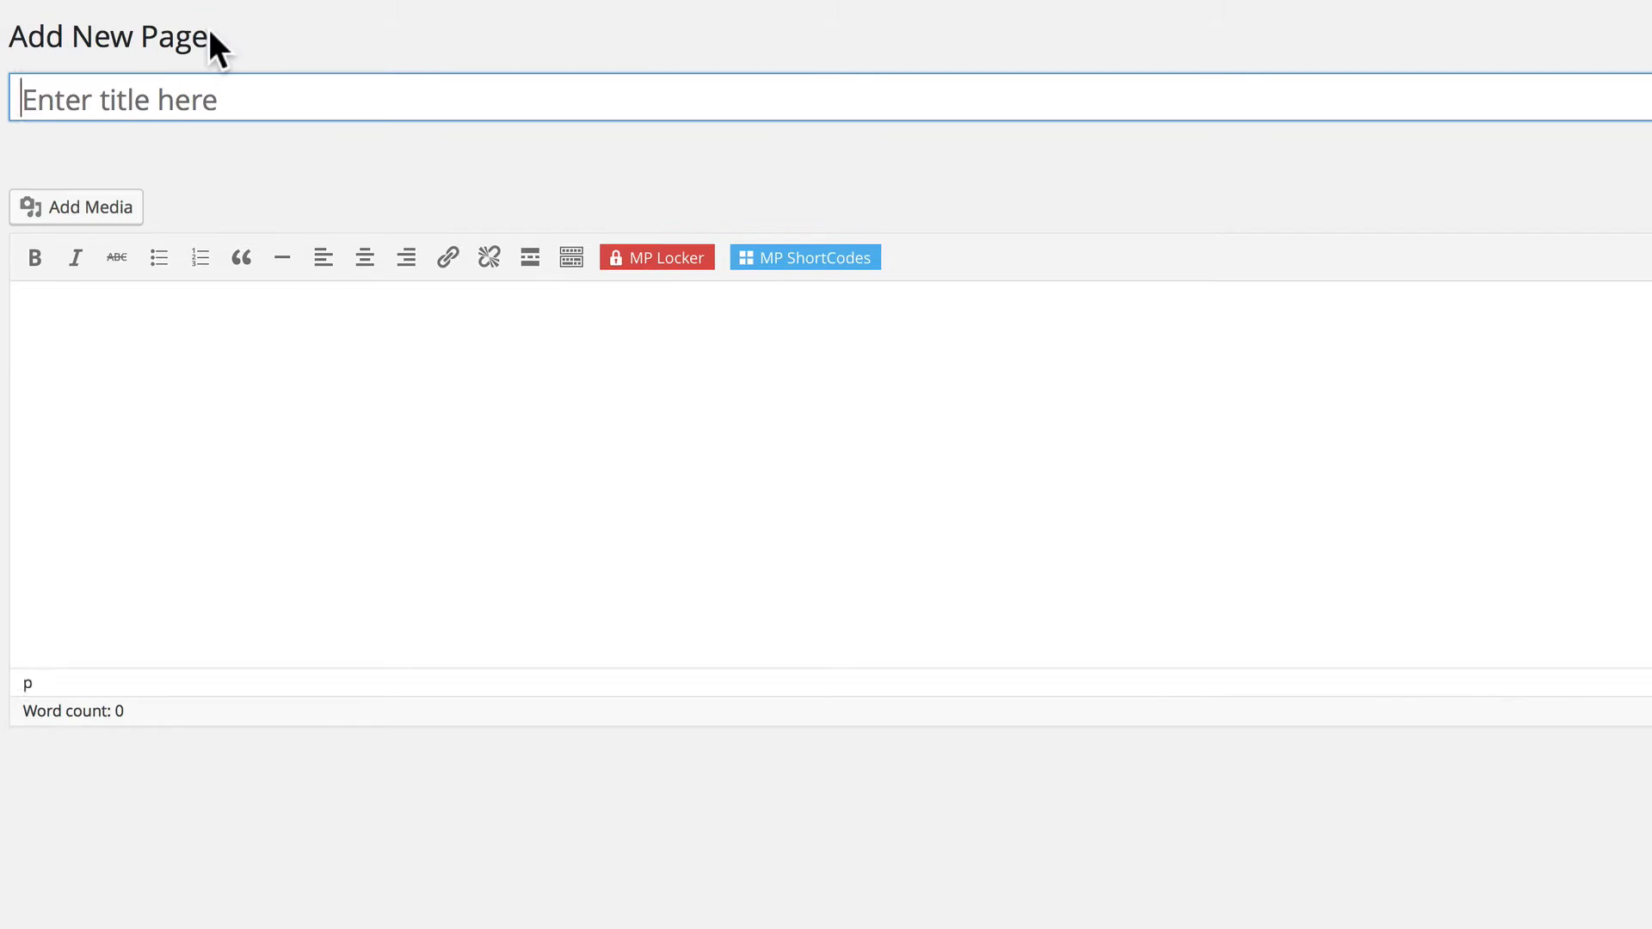
pyautogui.write('Login')
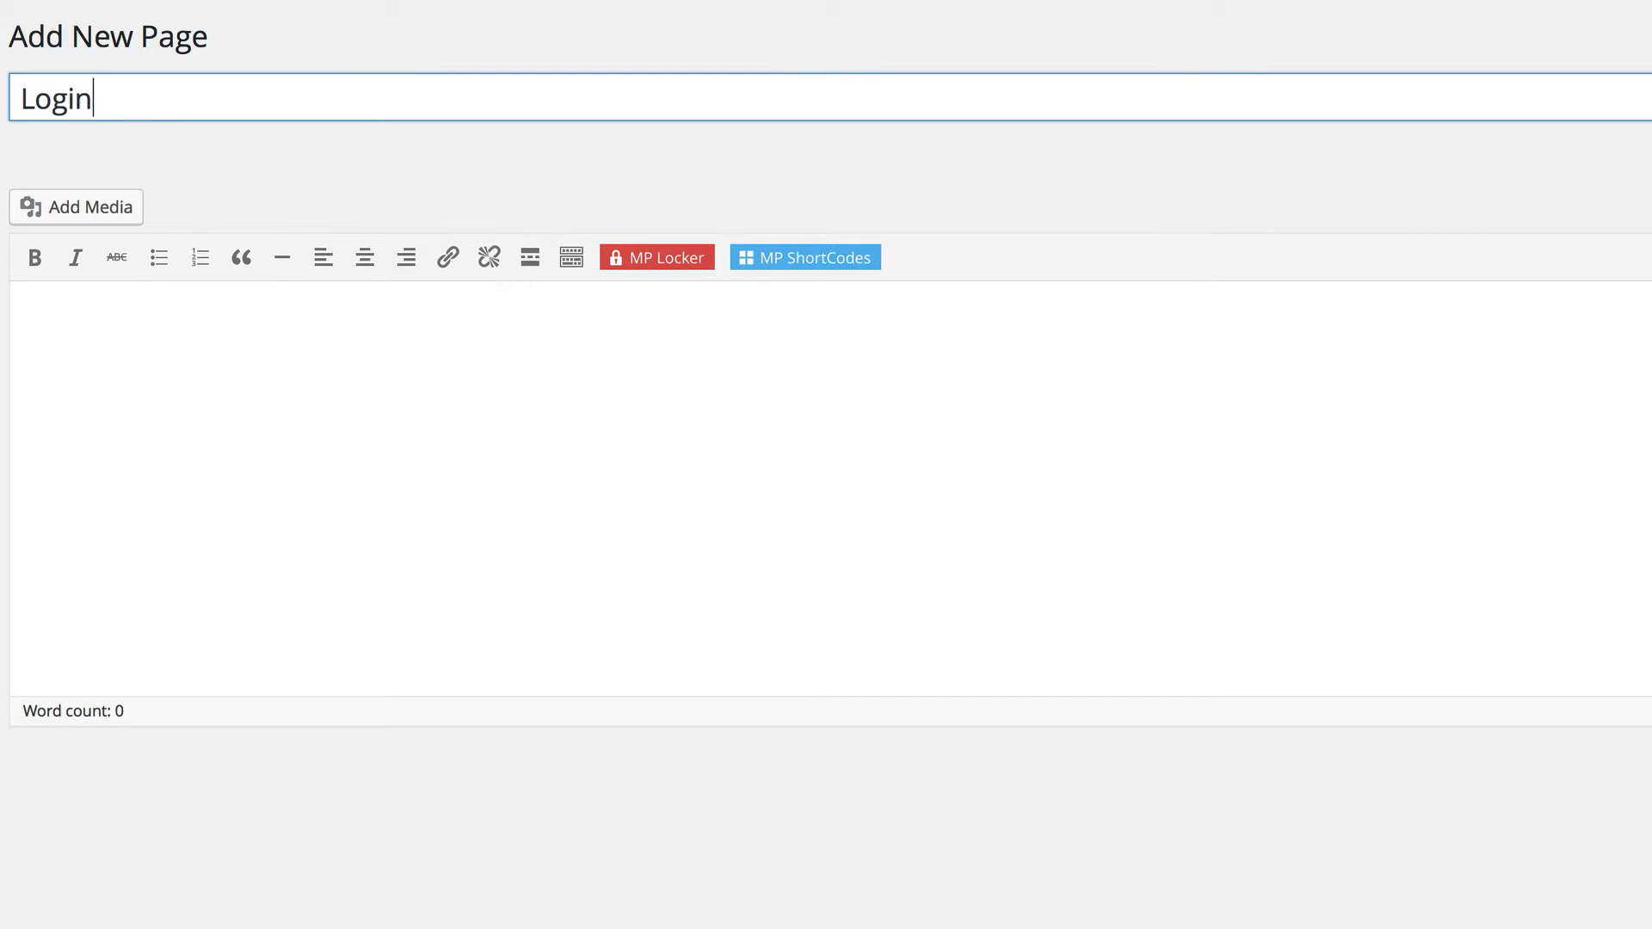
pyautogui.click(138, 322)
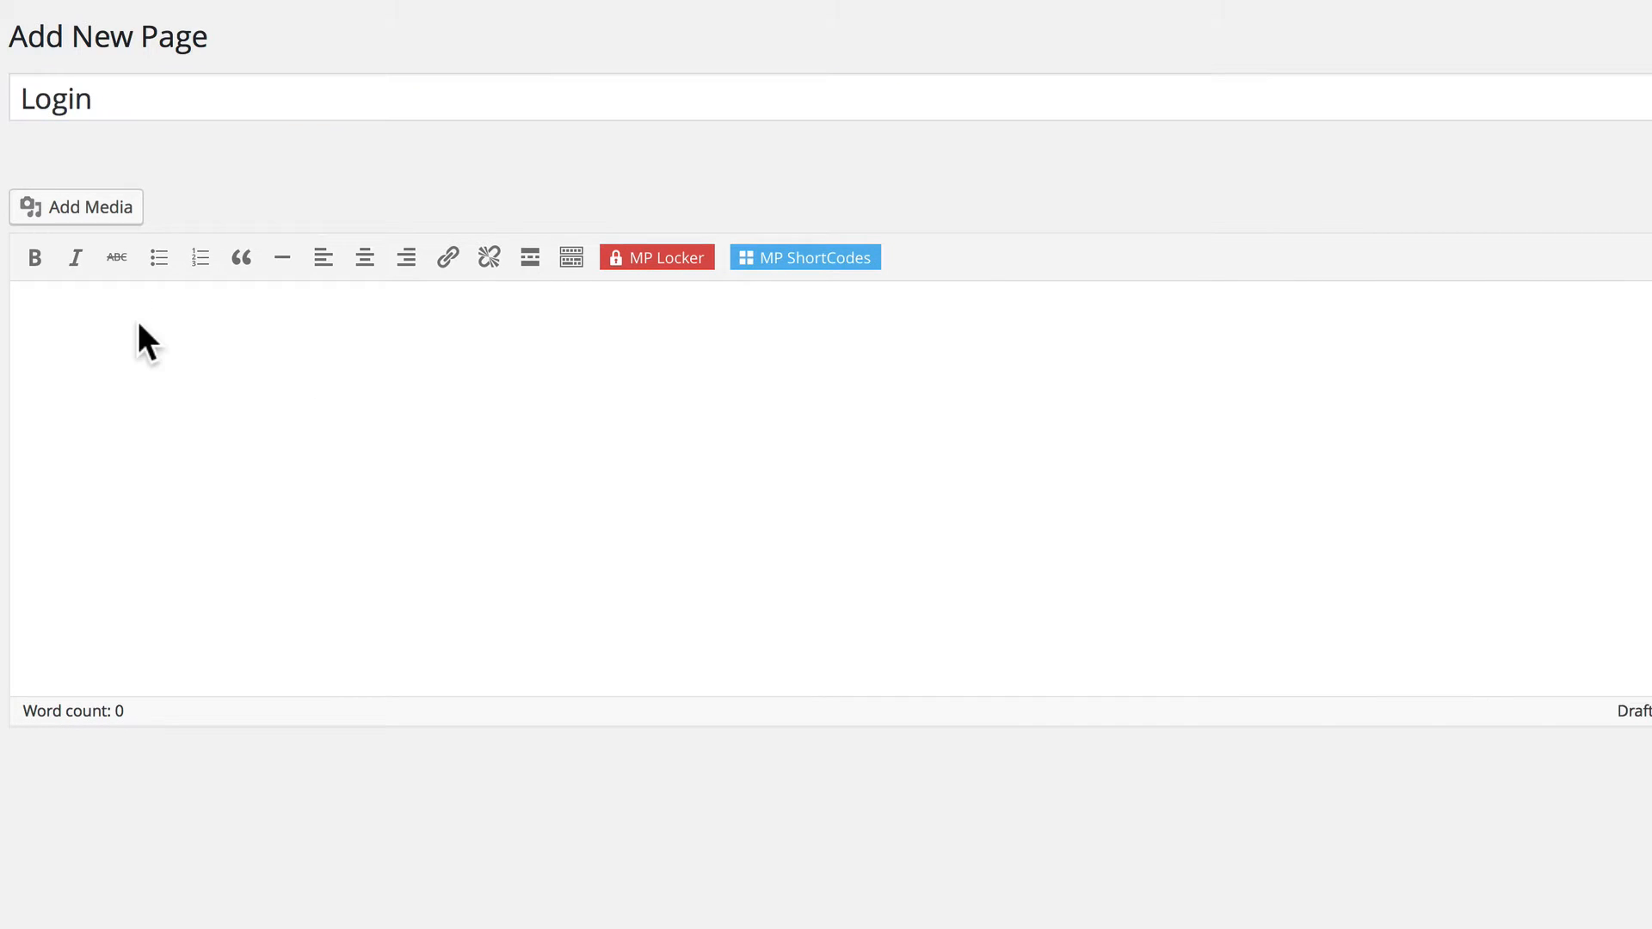
pyautogui.click(823, 261)
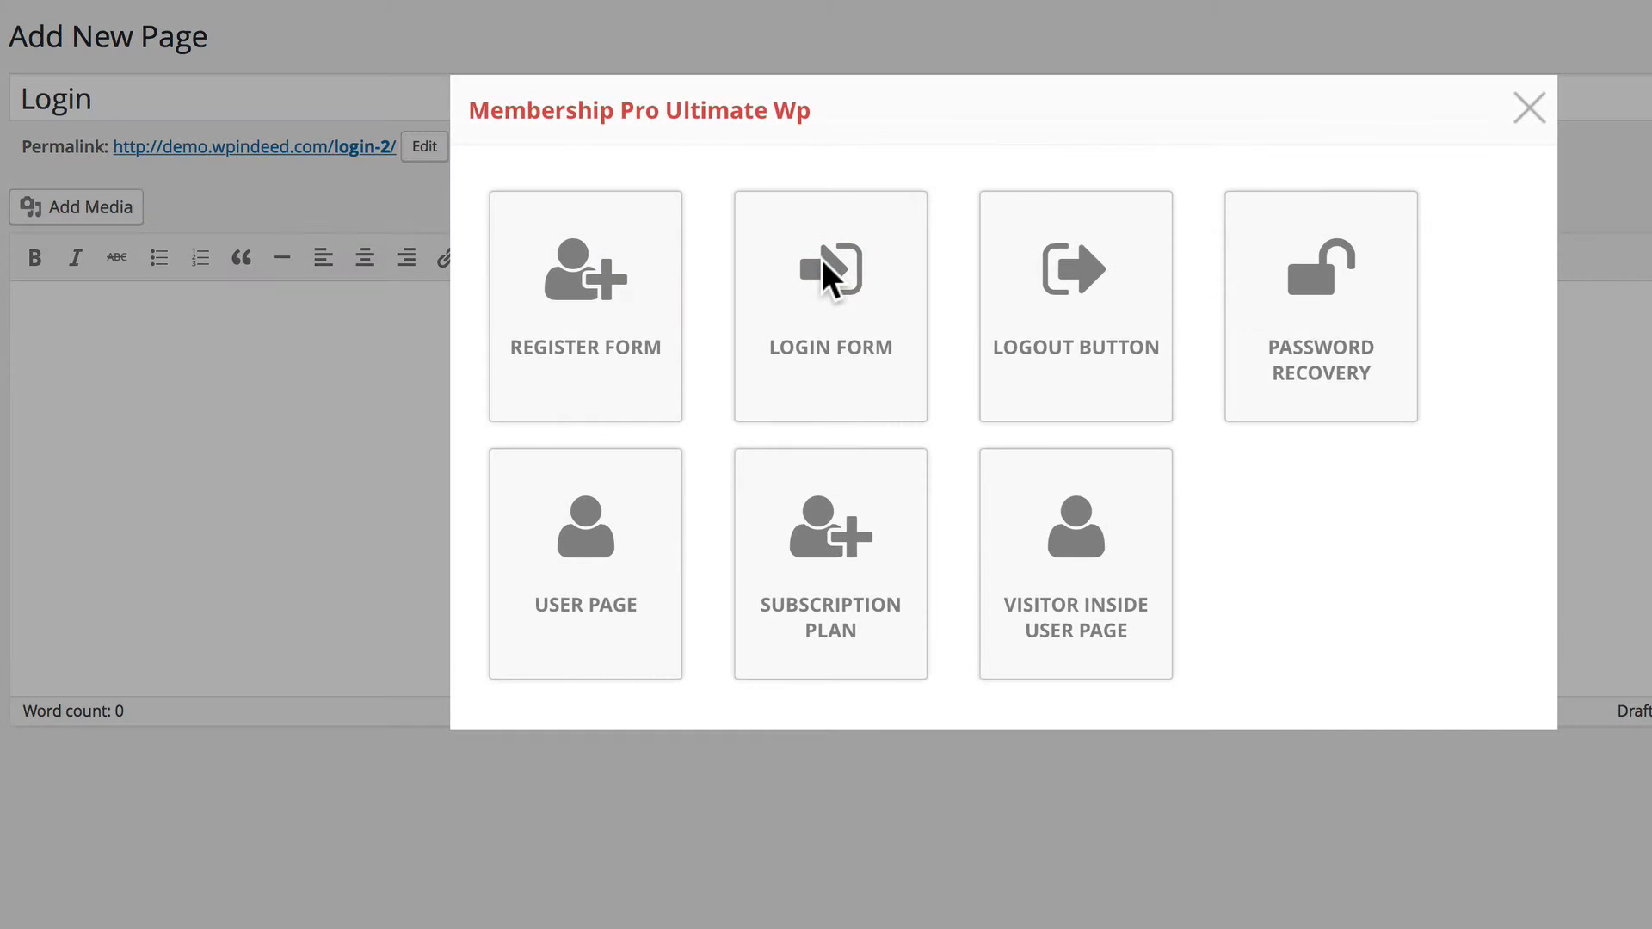
pyautogui.click(823, 320)
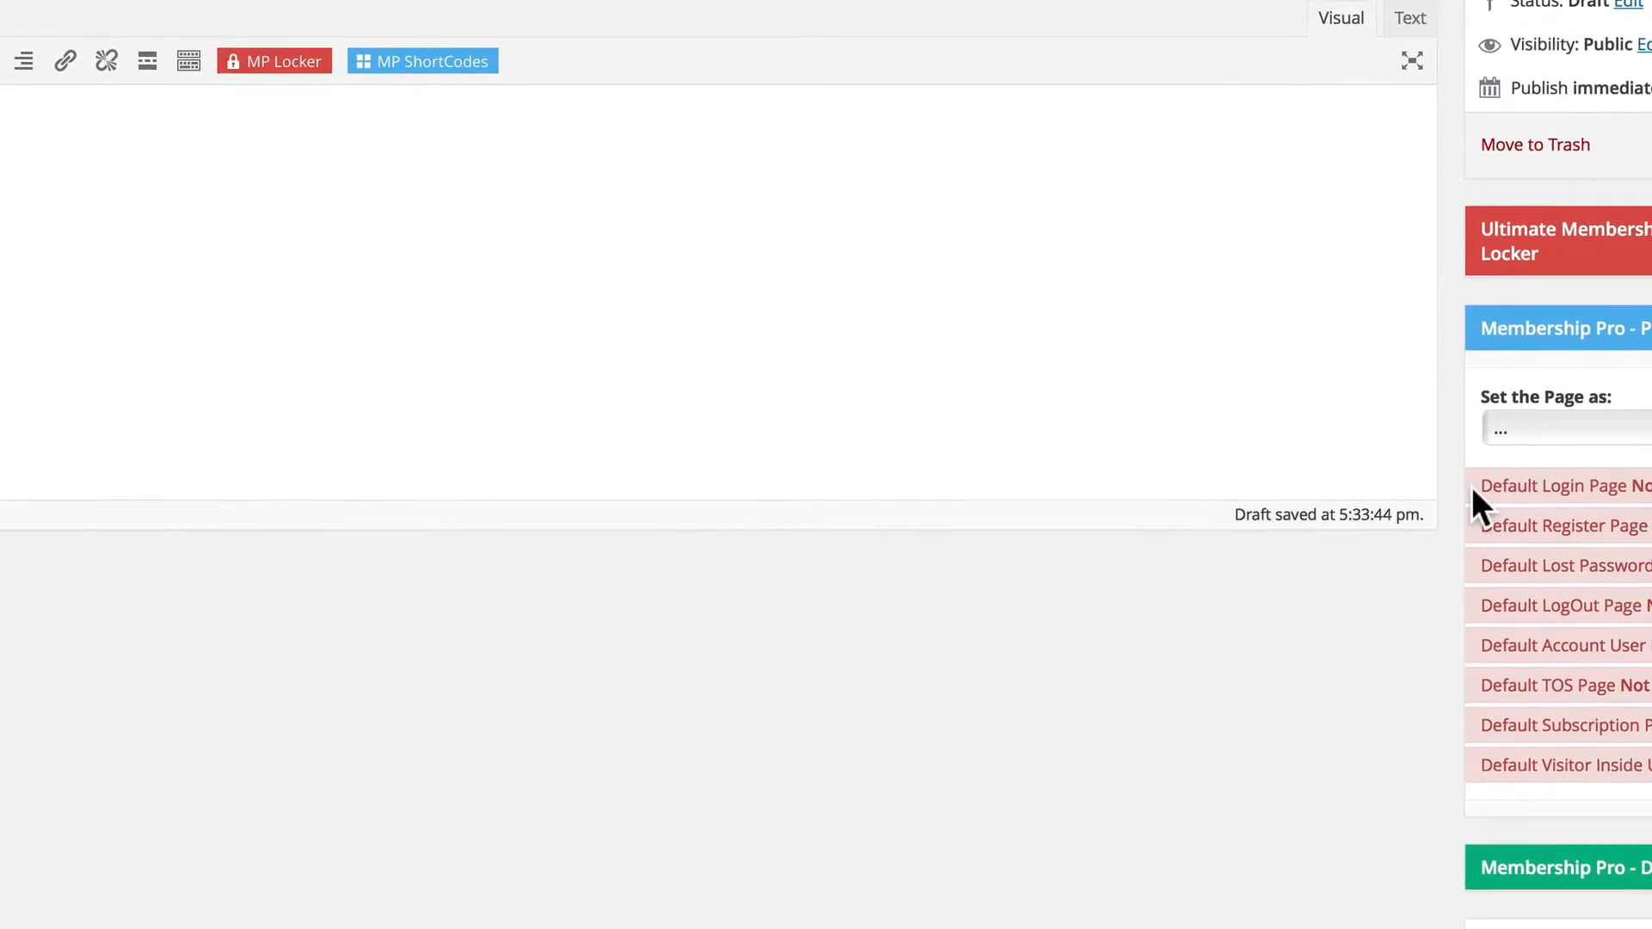
# Set the Login page's Membership Pro page type to Login Page and publish it.
pyautogui.click(1549, 431)
pyautogui.click(1551, 542)
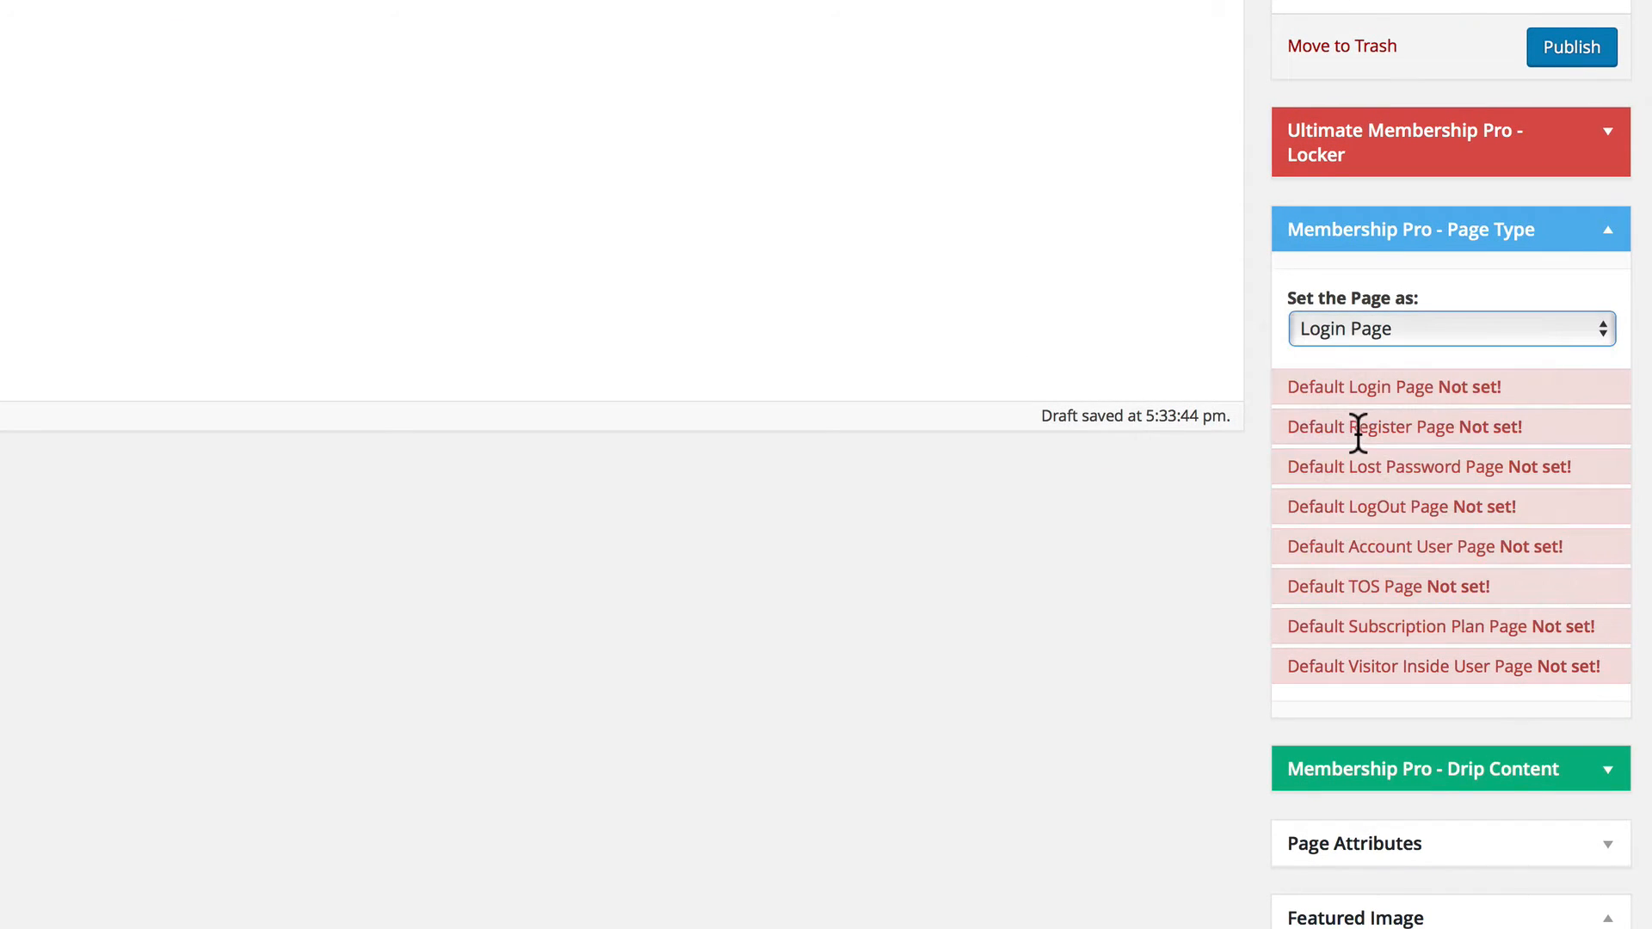
pyautogui.click(1561, 49)
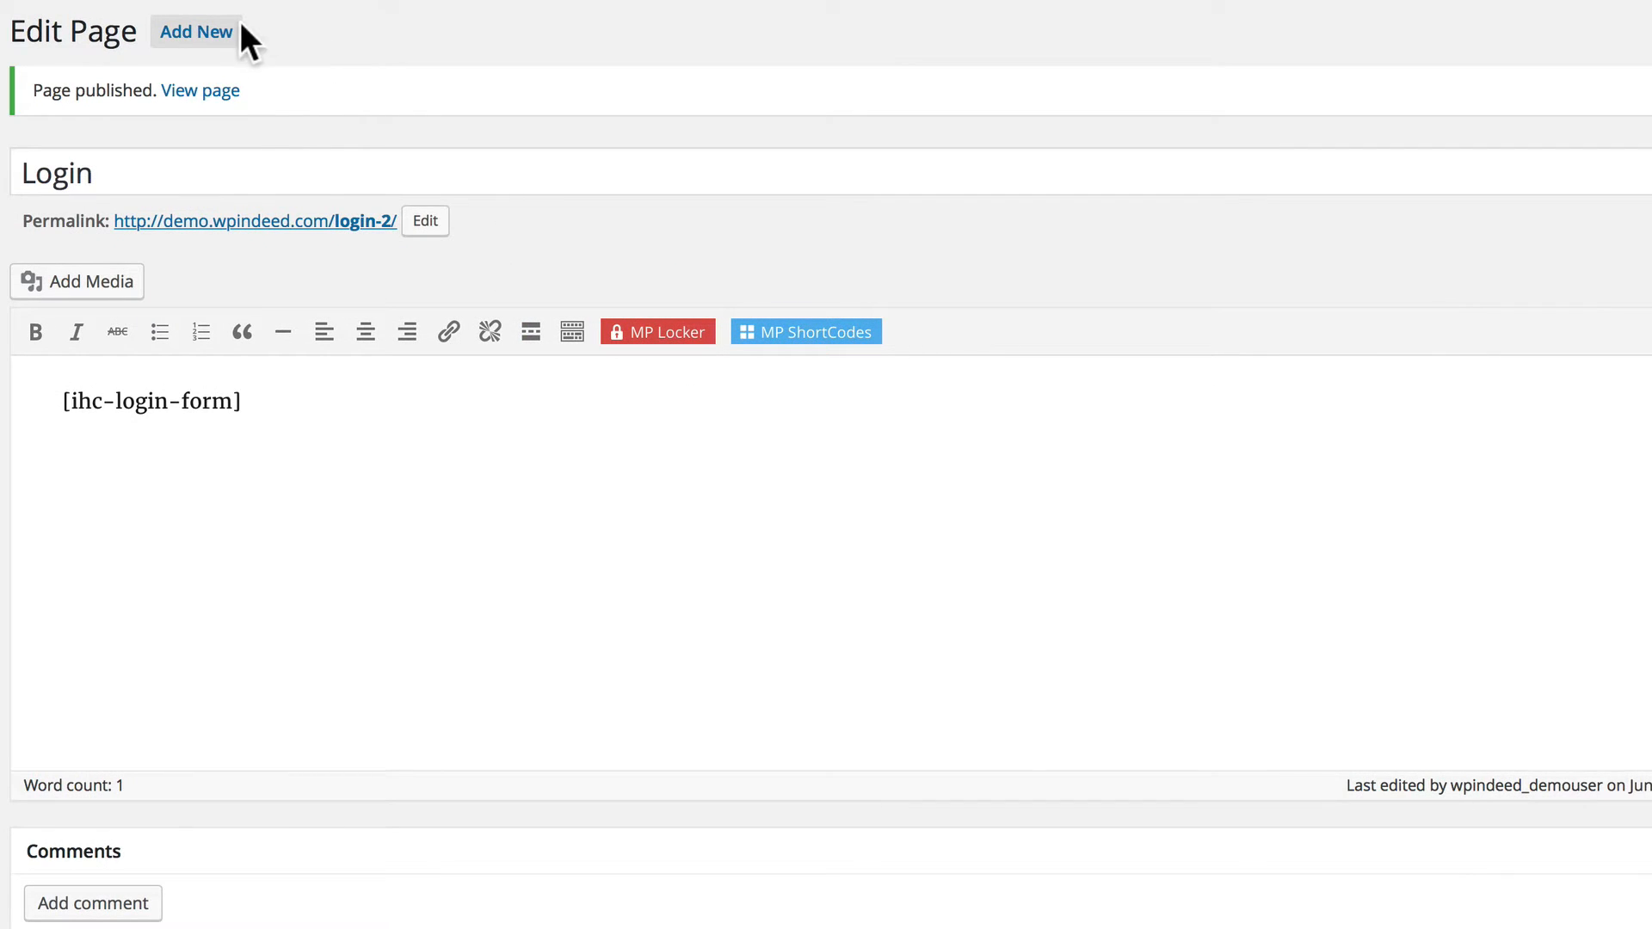
# Add a new page titled "Register" and insert the Register Form shortcode as its content.
pyautogui.click(197, 39)
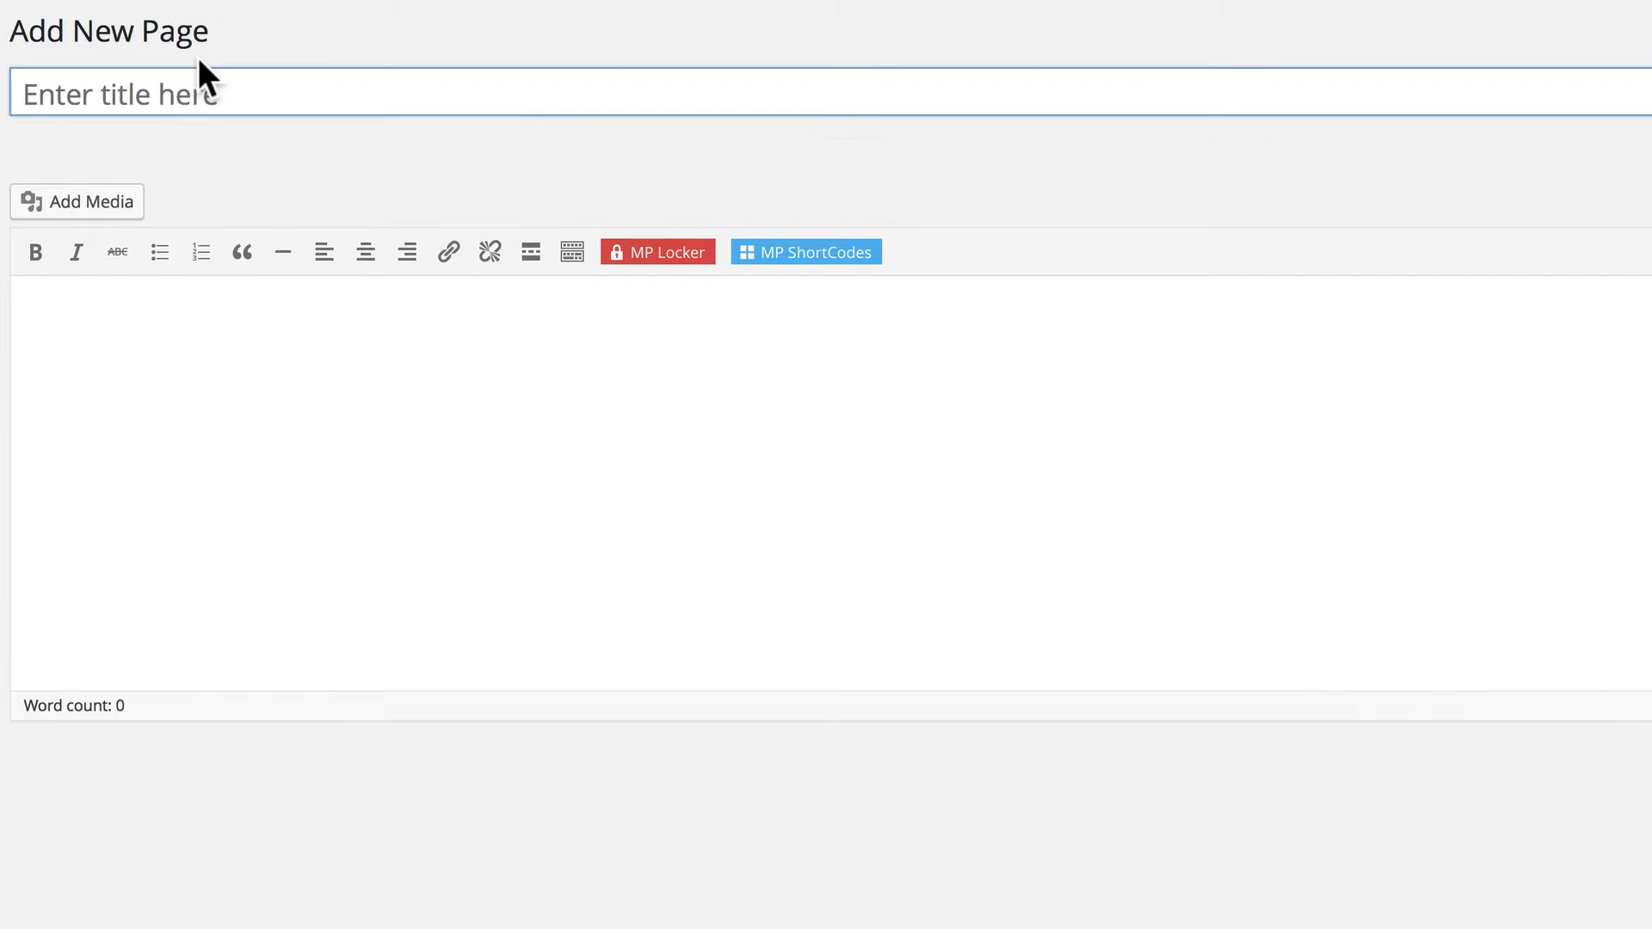
pyautogui.write('Register')
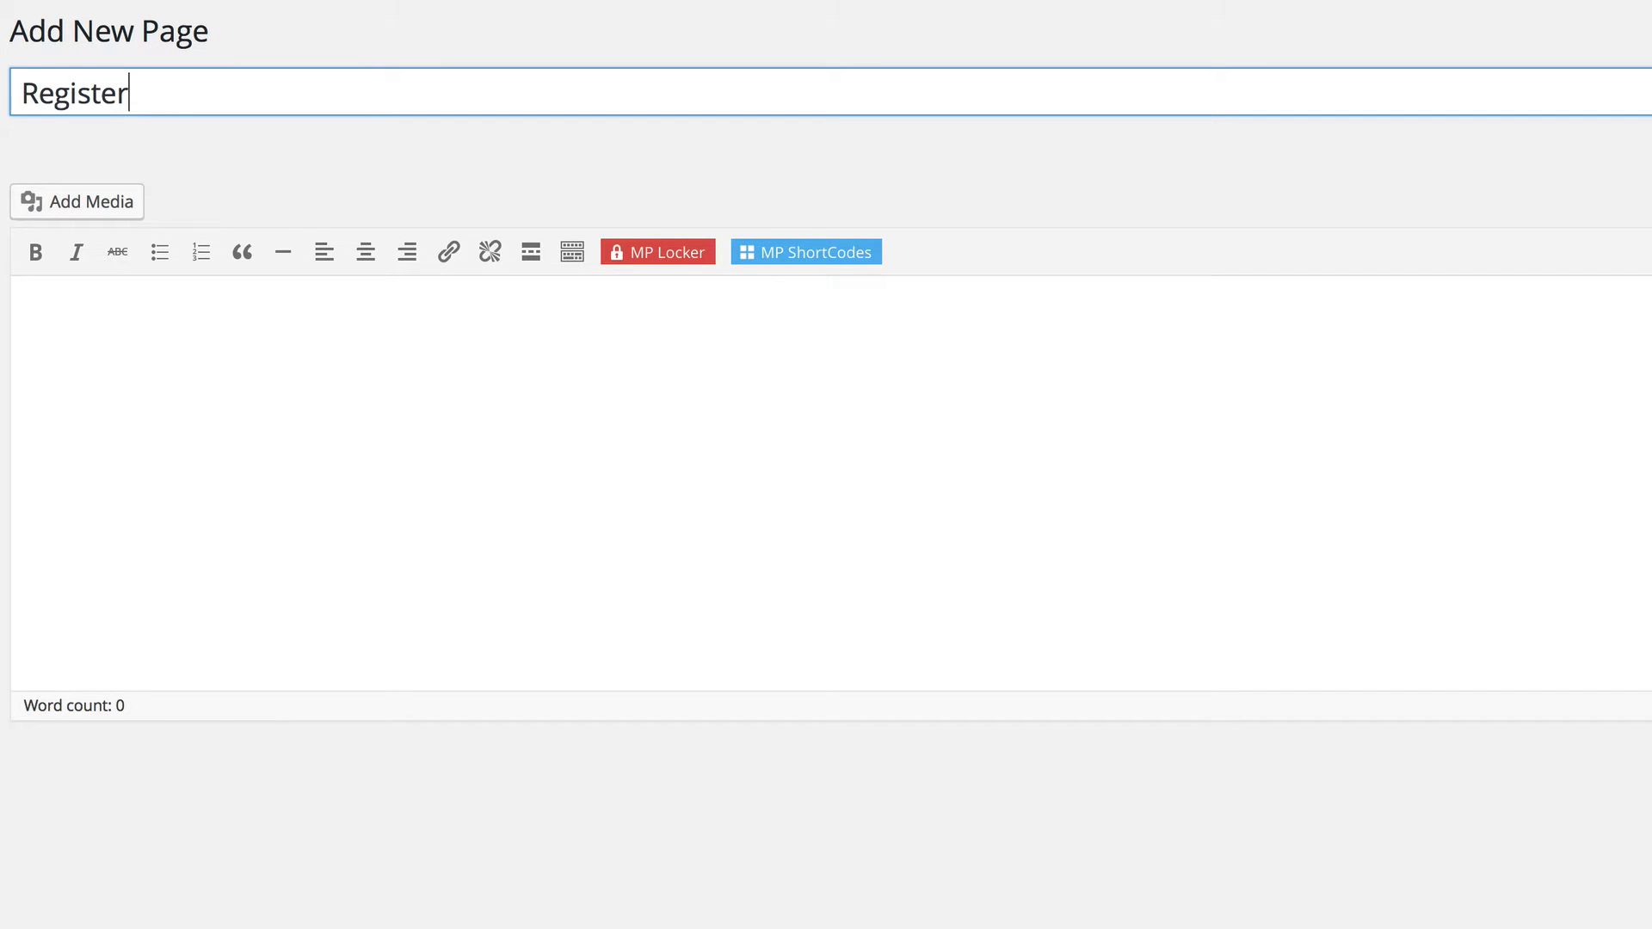
pyautogui.click(180, 336)
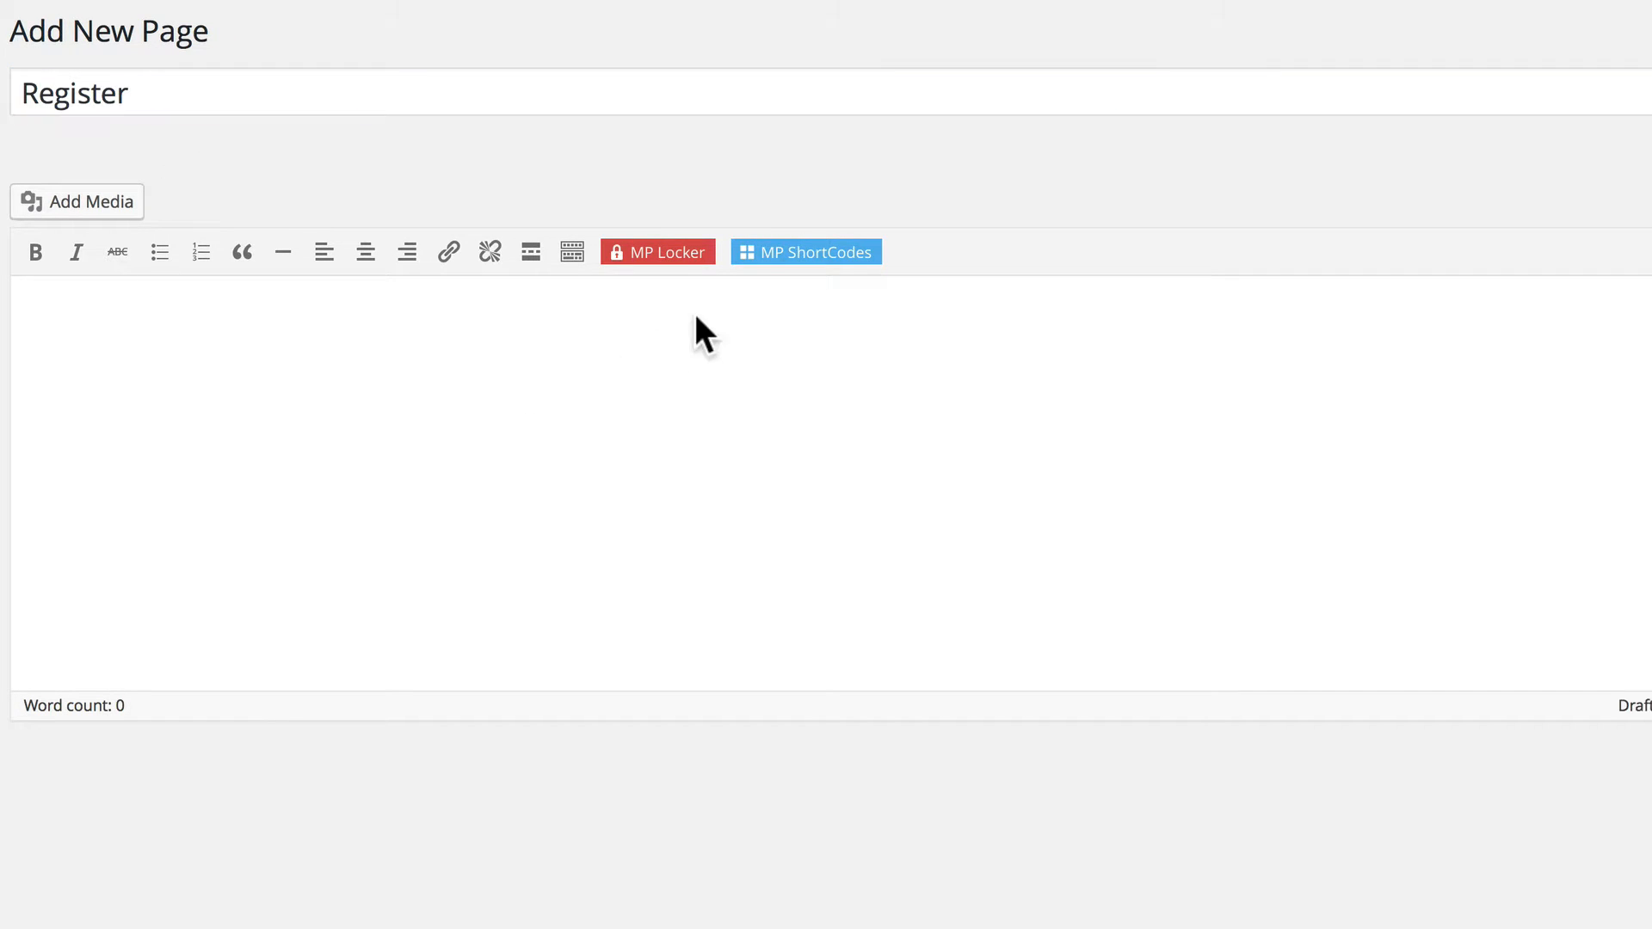
pyautogui.click(775, 252)
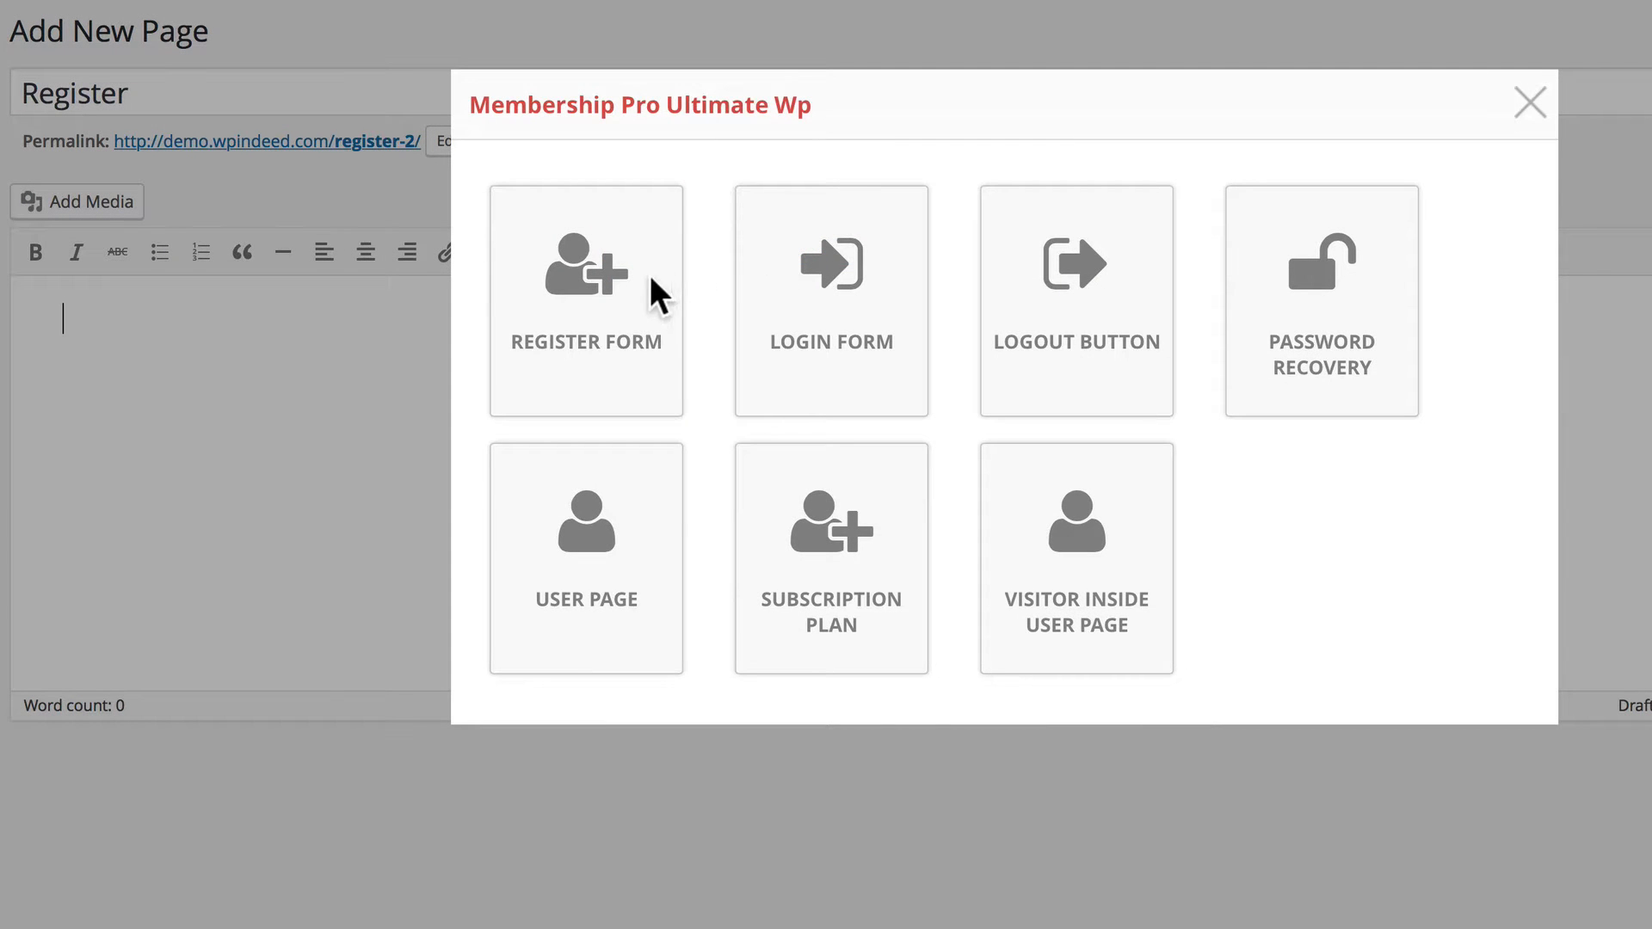
pyautogui.click(623, 313)
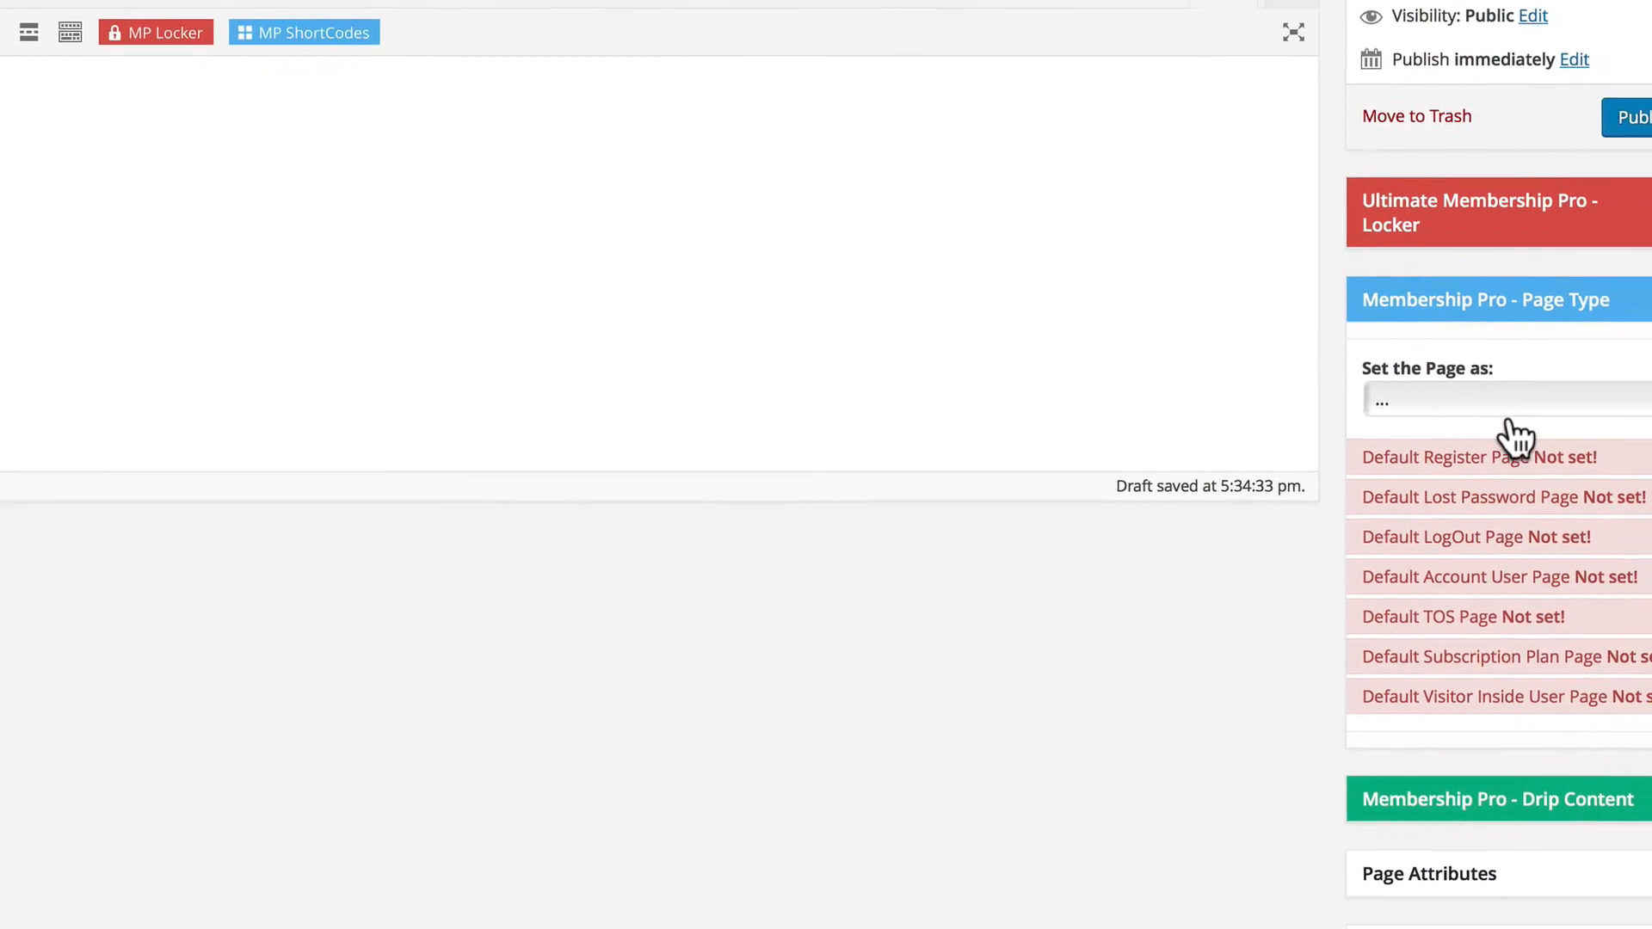
# Set the Register page's Membership Pro page type to Register Page and publish it.
pyautogui.click(1443, 370)
pyautogui.click(1398, 405)
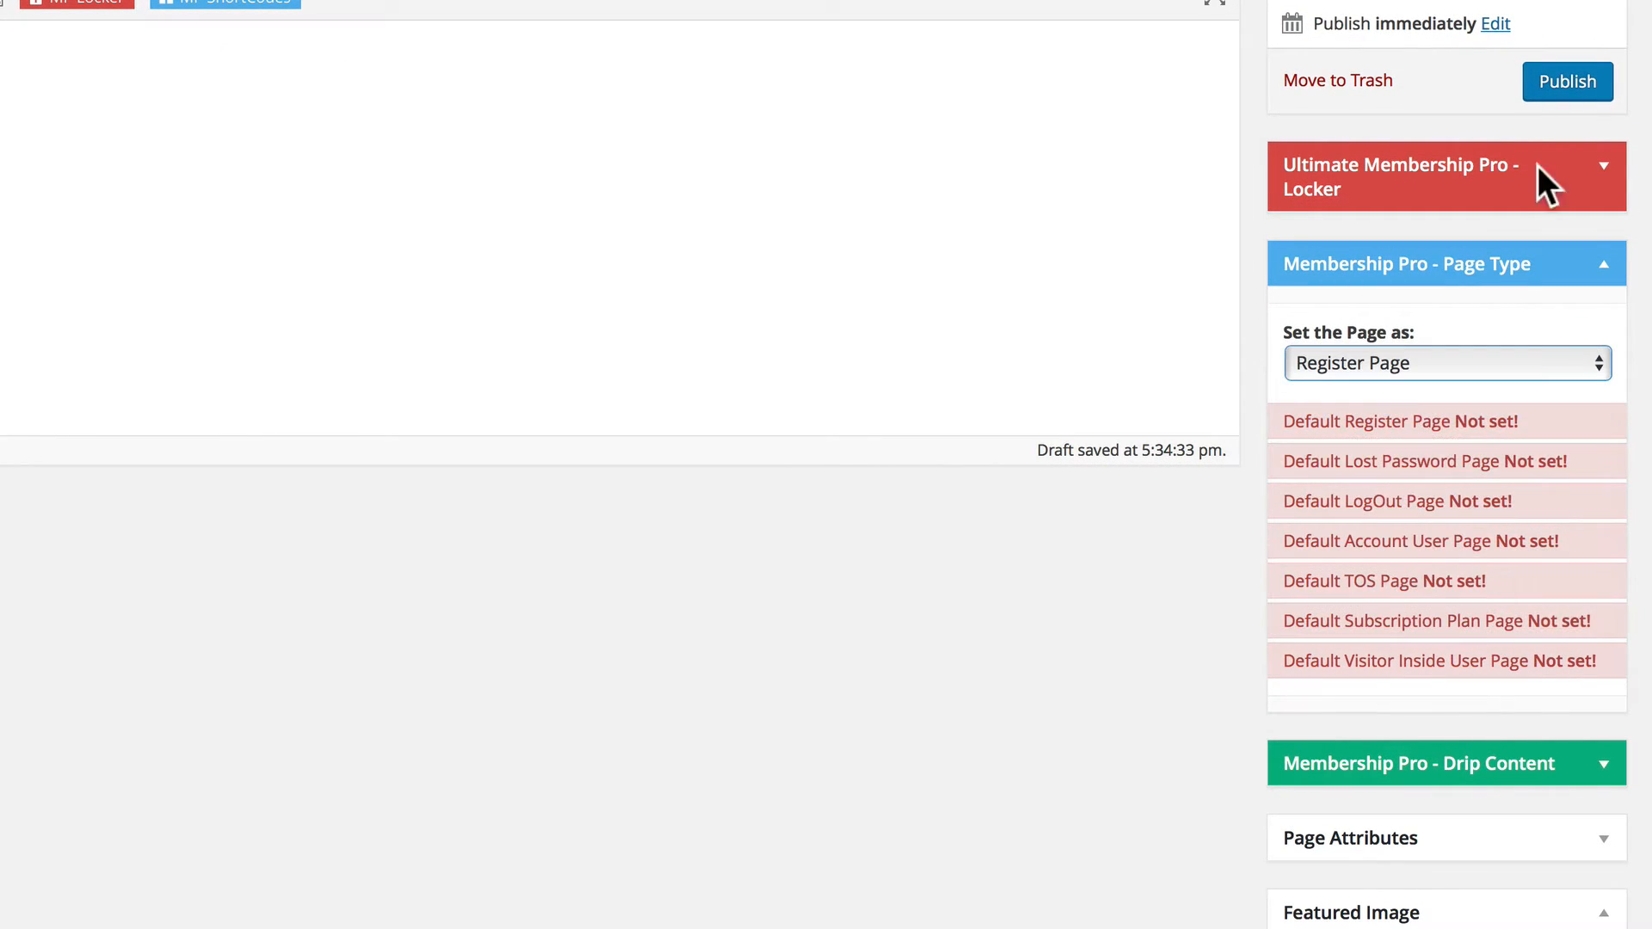
pyautogui.click(1559, 81)
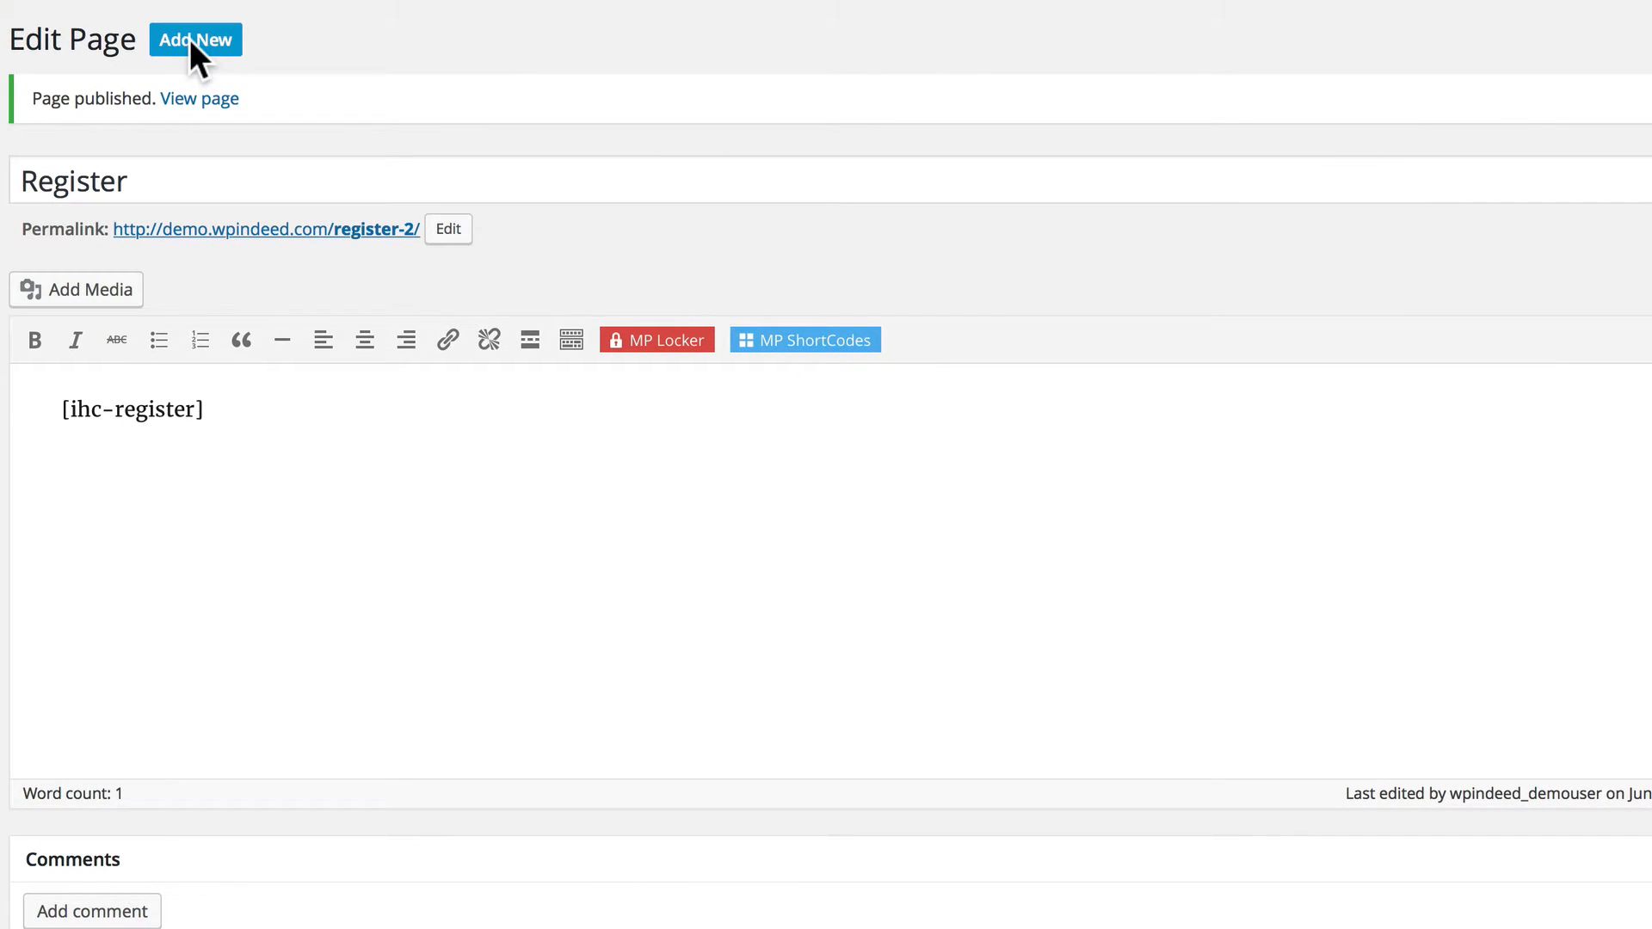
# Add a new page titled "Lost Password" containing the Password Recovery shortcode with the copied "Lacus lorem" placeholder paragraph below it.
pyautogui.click(189, 38)
pyautogui.write('Lost Password')
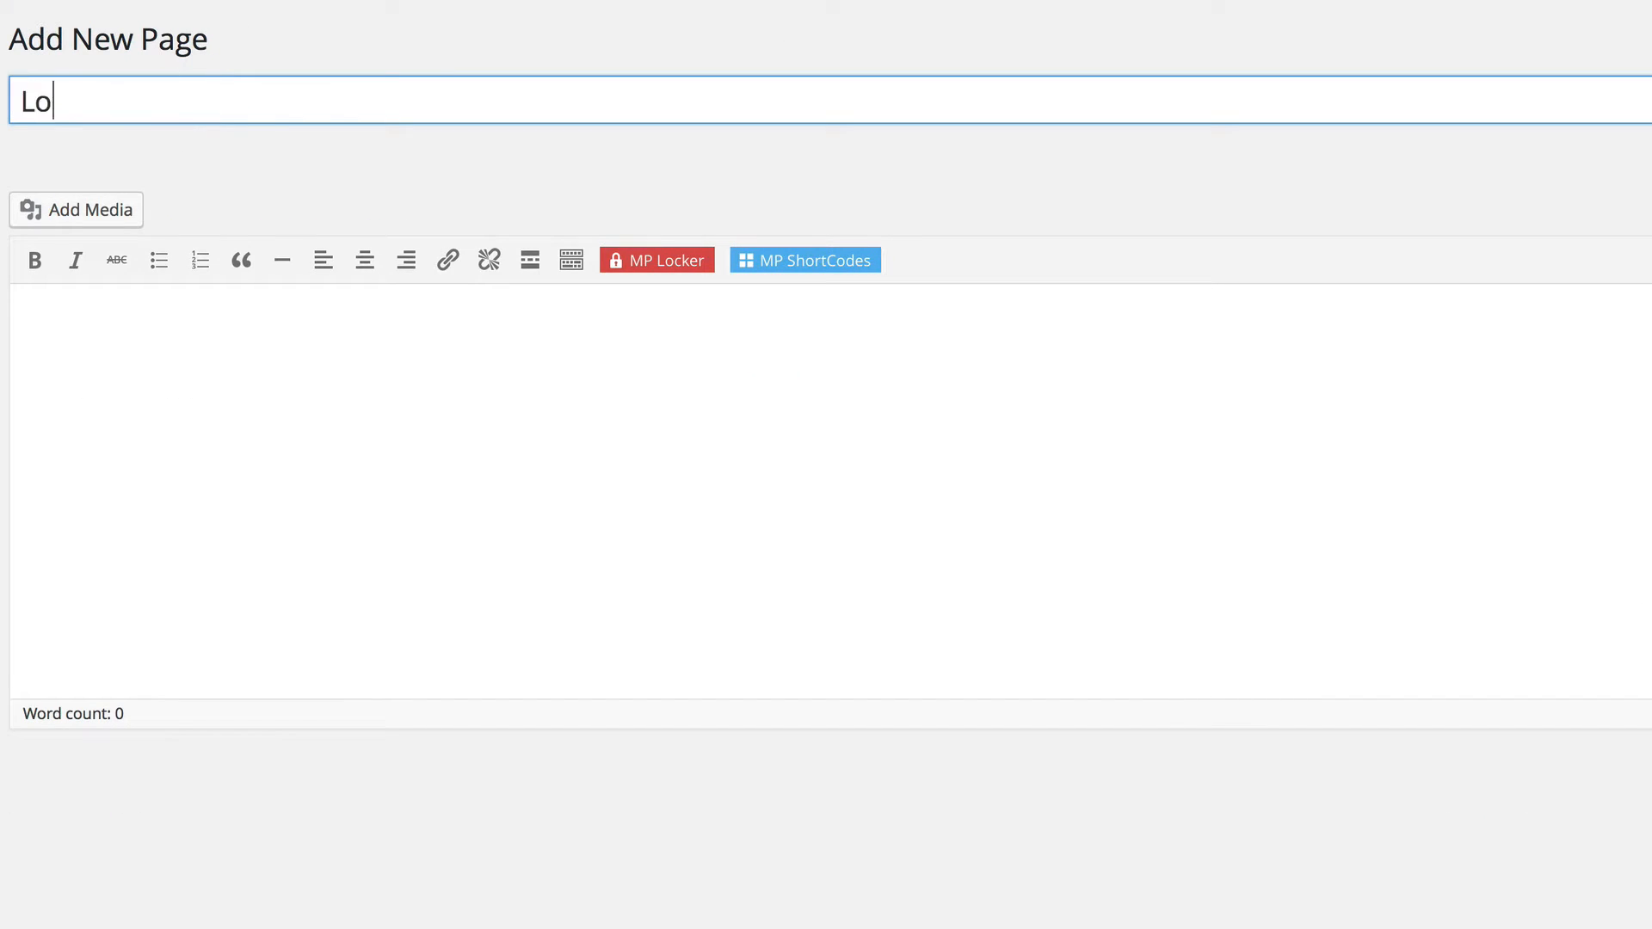
pyautogui.click(424, 468)
pyautogui.click(800, 258)
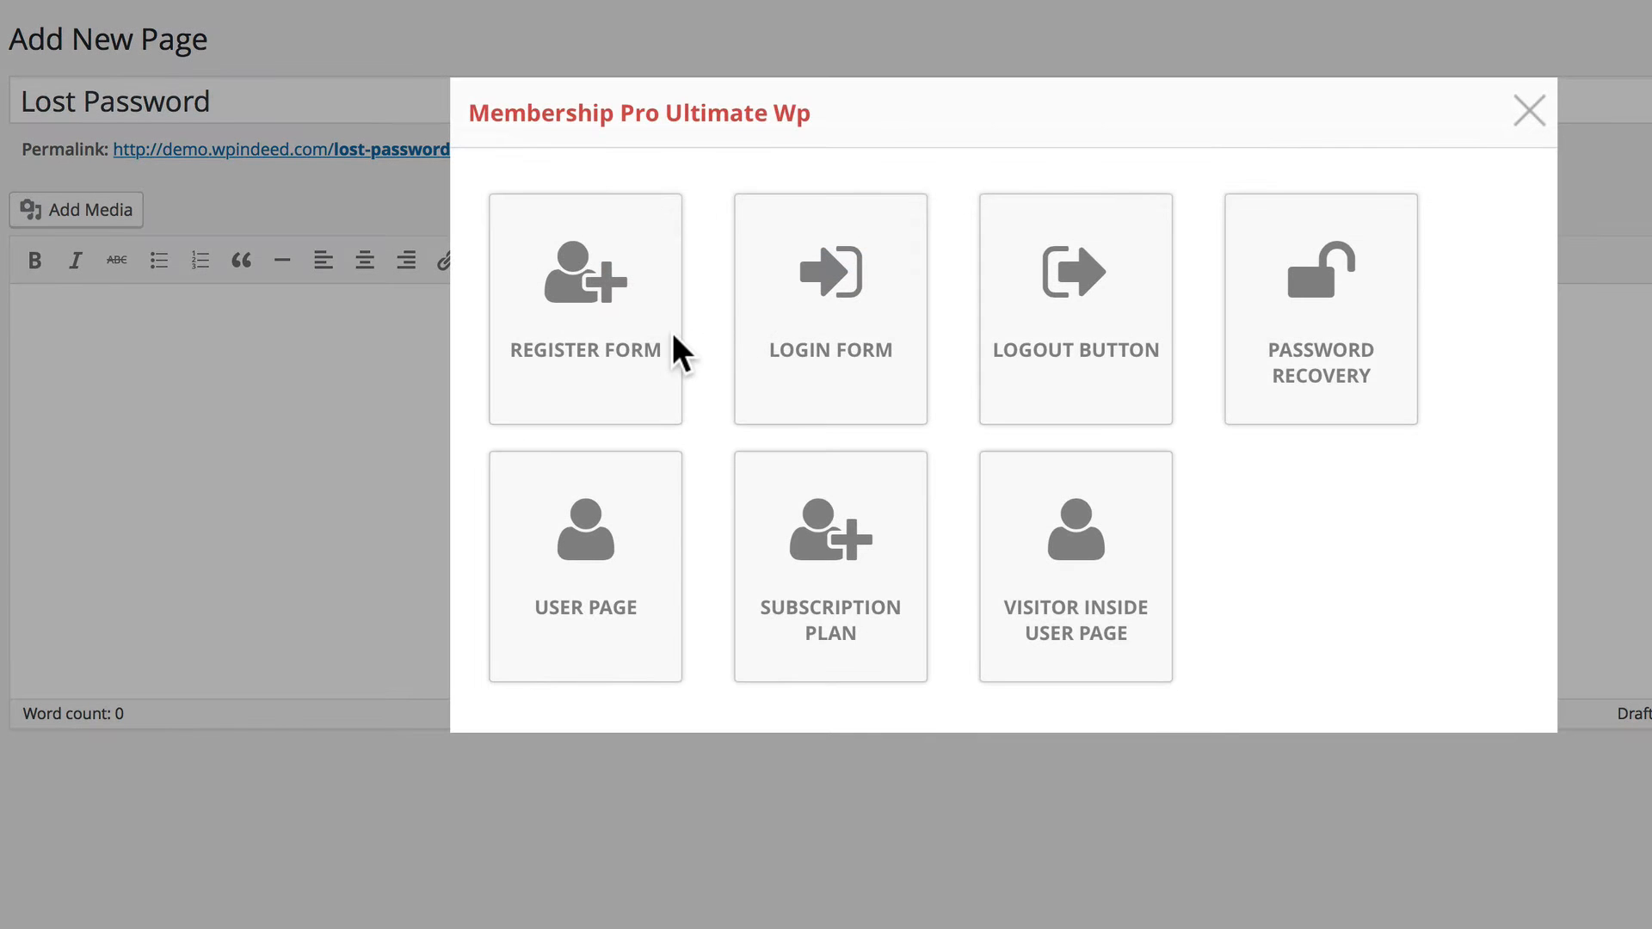
pyautogui.click(1276, 417)
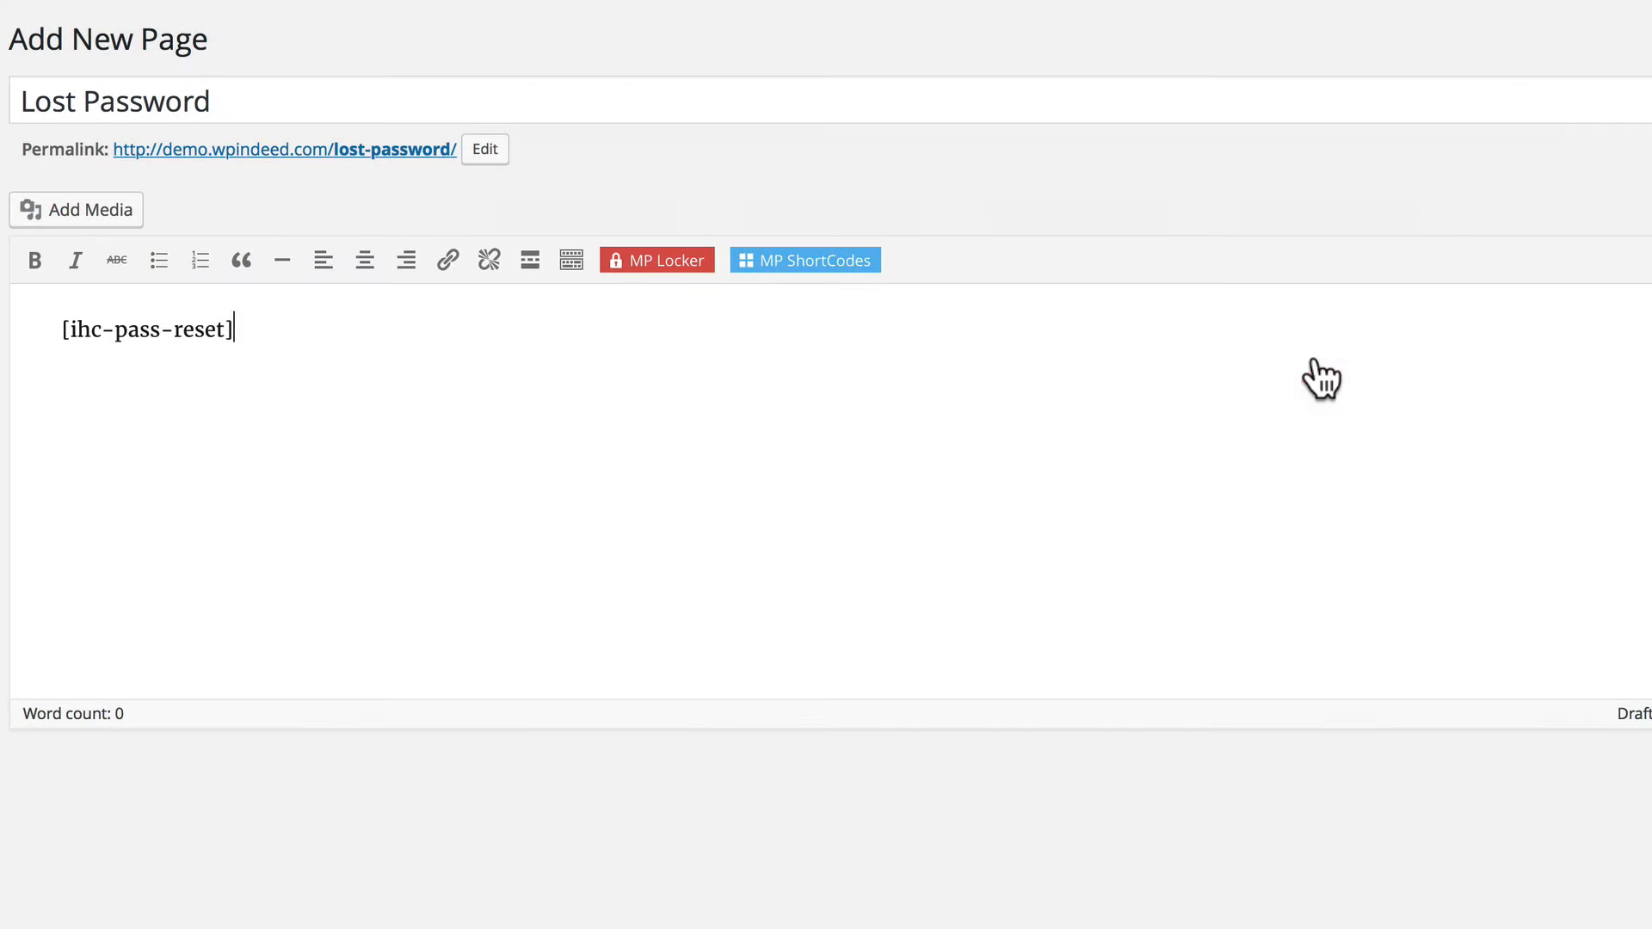
pyautogui.press('Return')
pyautogui.hotkey('ctrl', 'v')
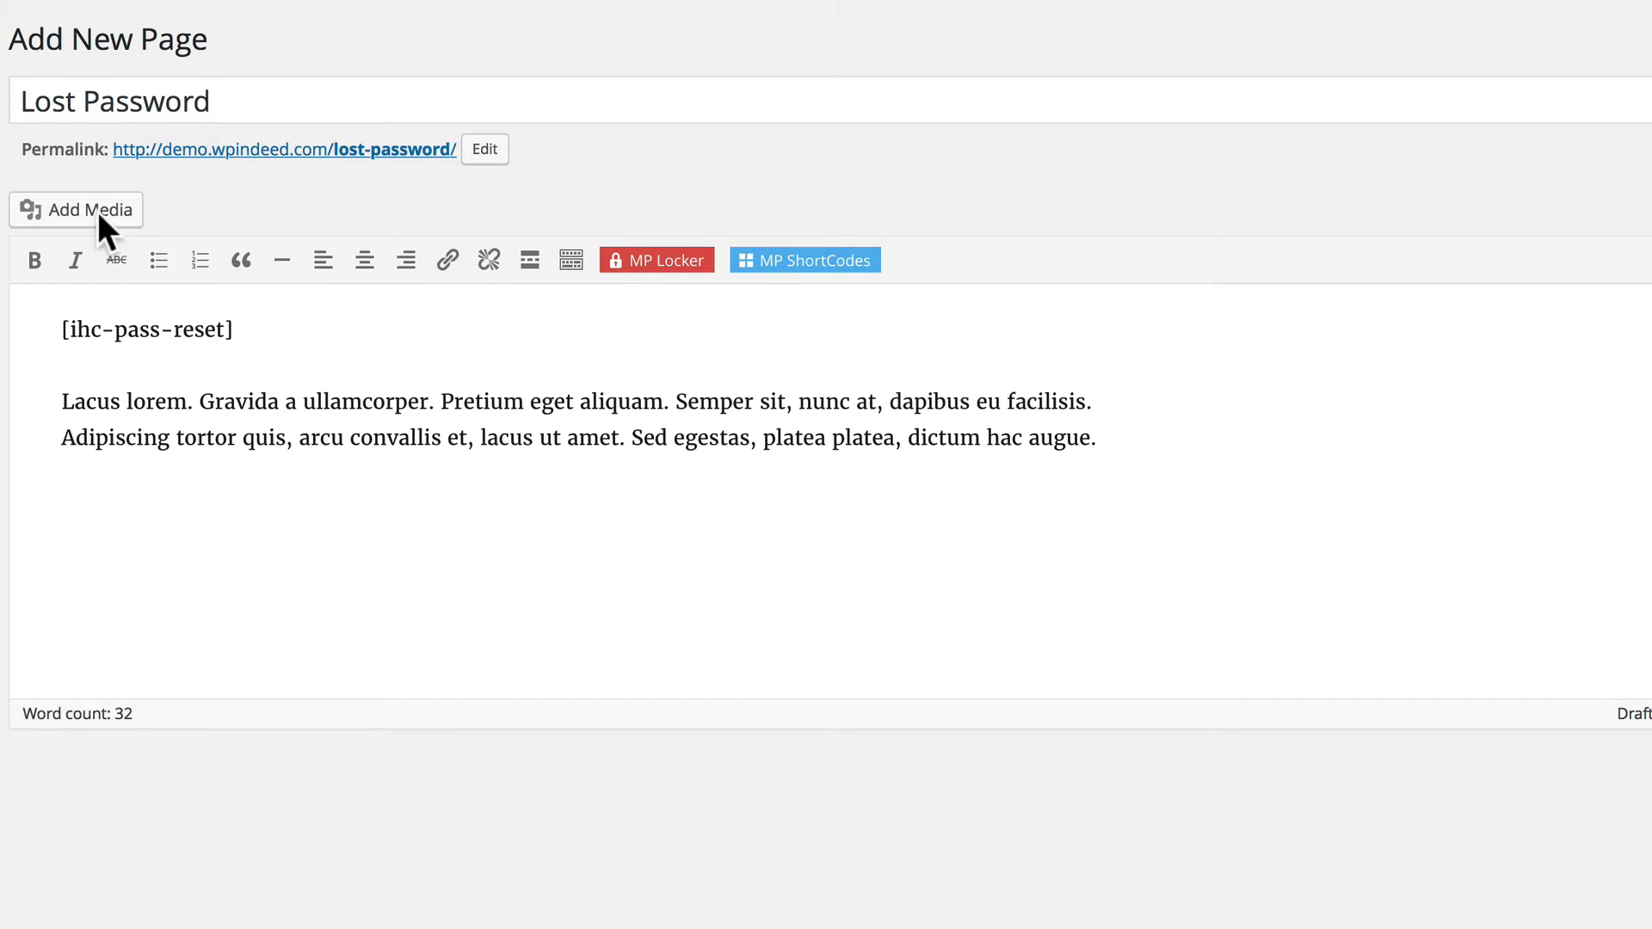
# Set the Lost Password page's Membership Pro page type to Lost Password Page and publish it.
pyautogui.click(1346, 542)
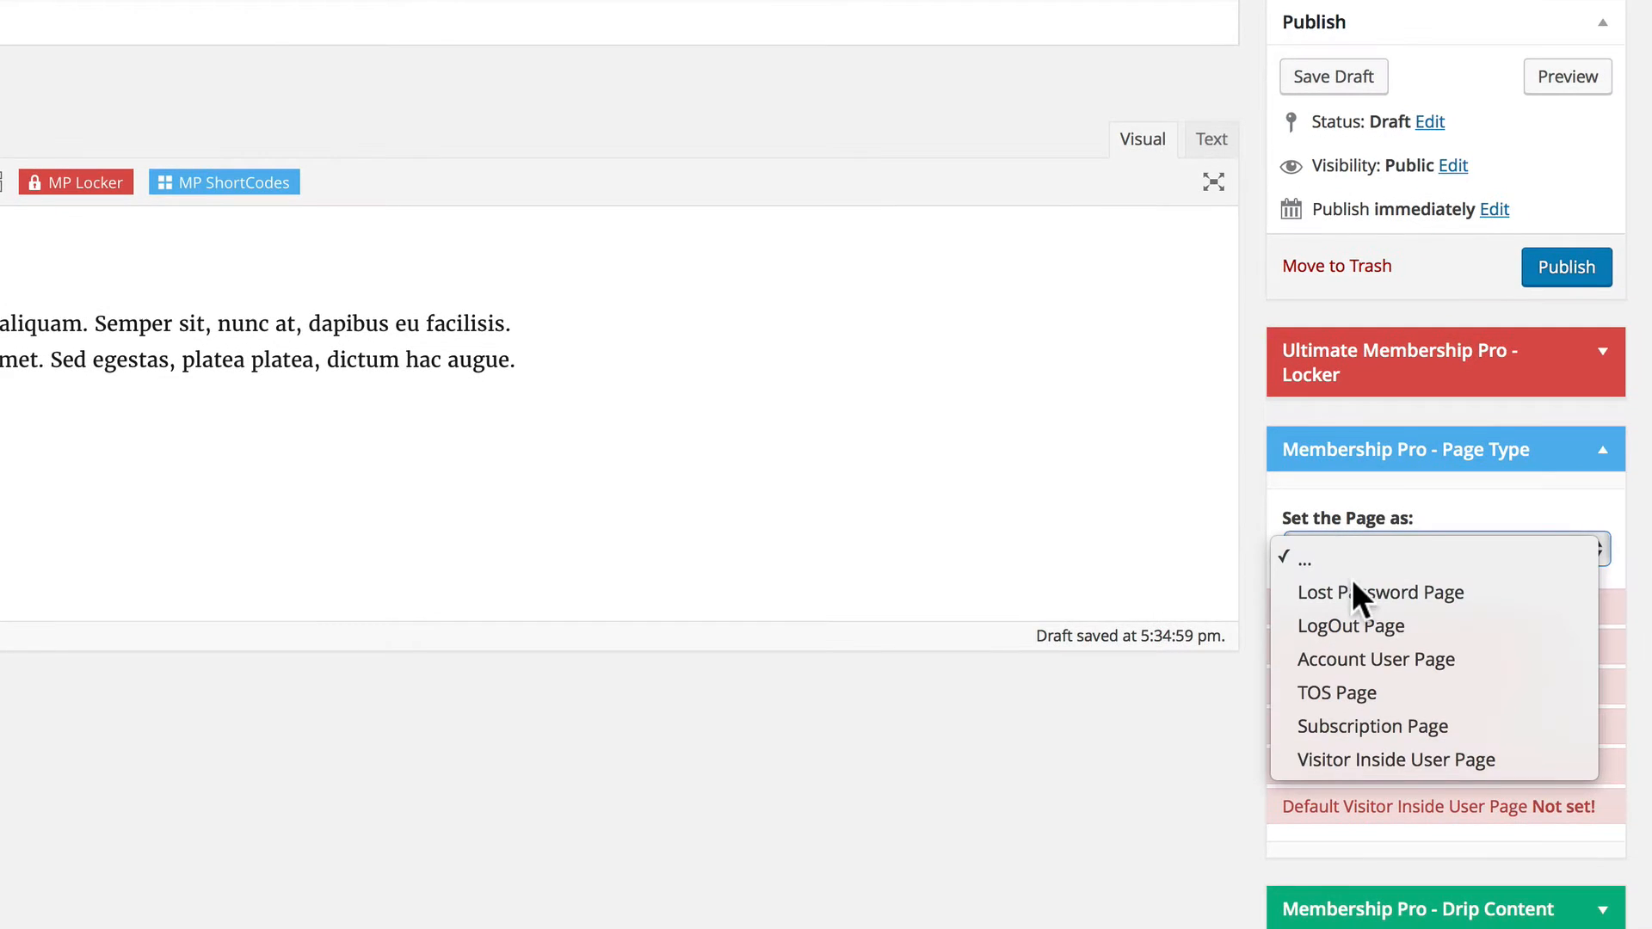
pyautogui.click(1346, 591)
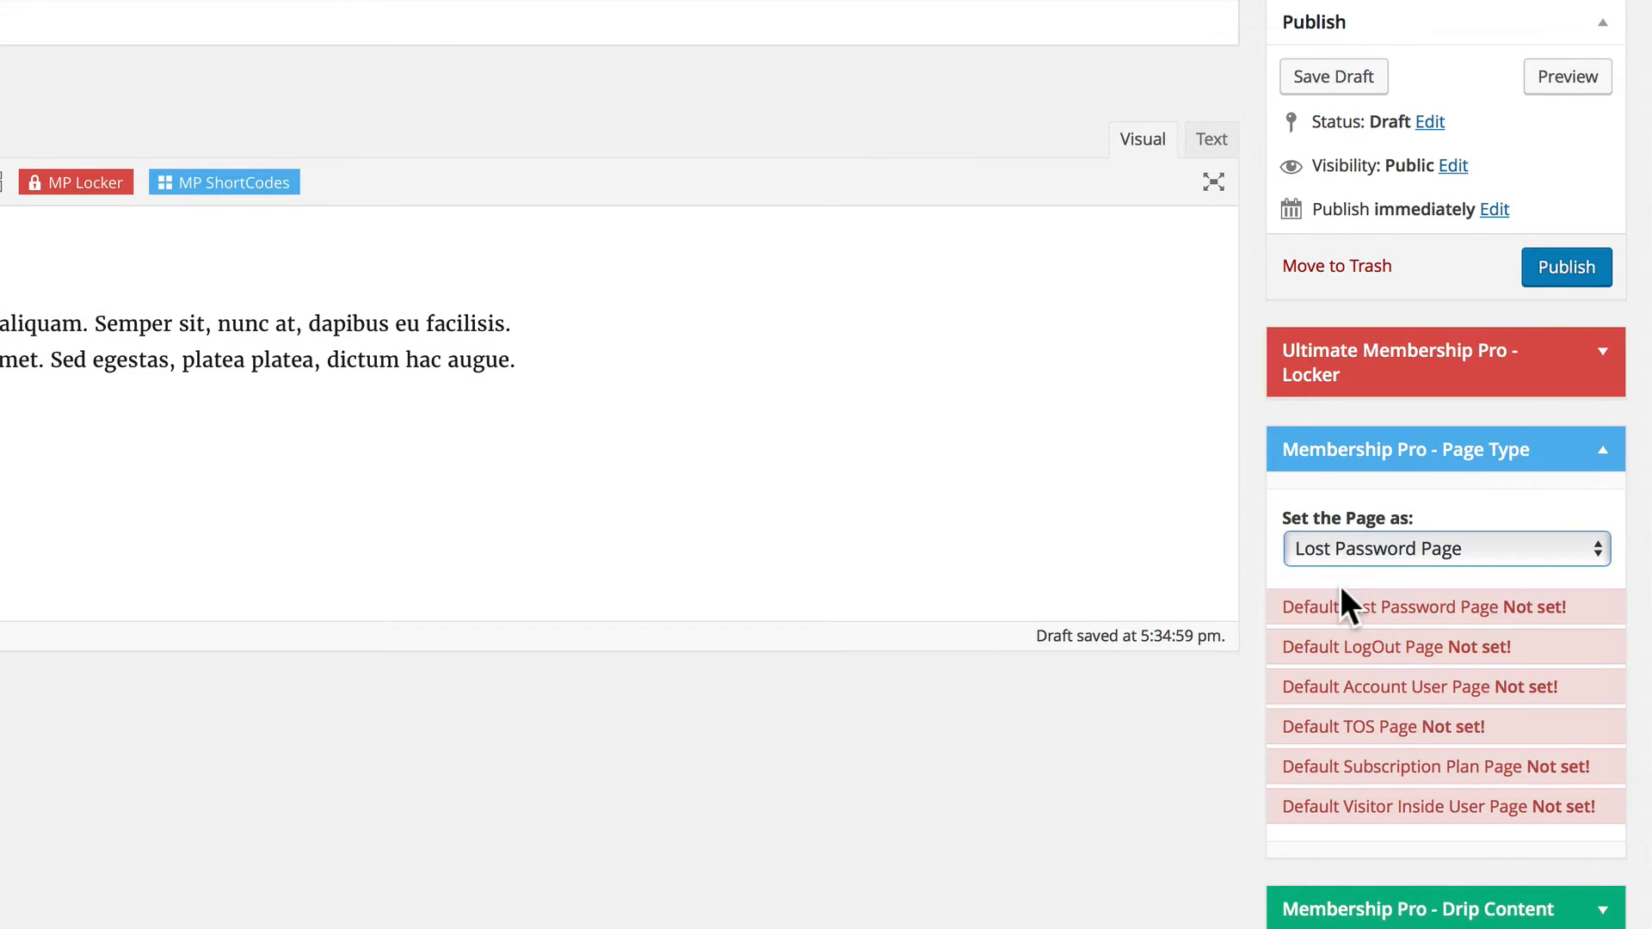
pyautogui.click(1569, 261)
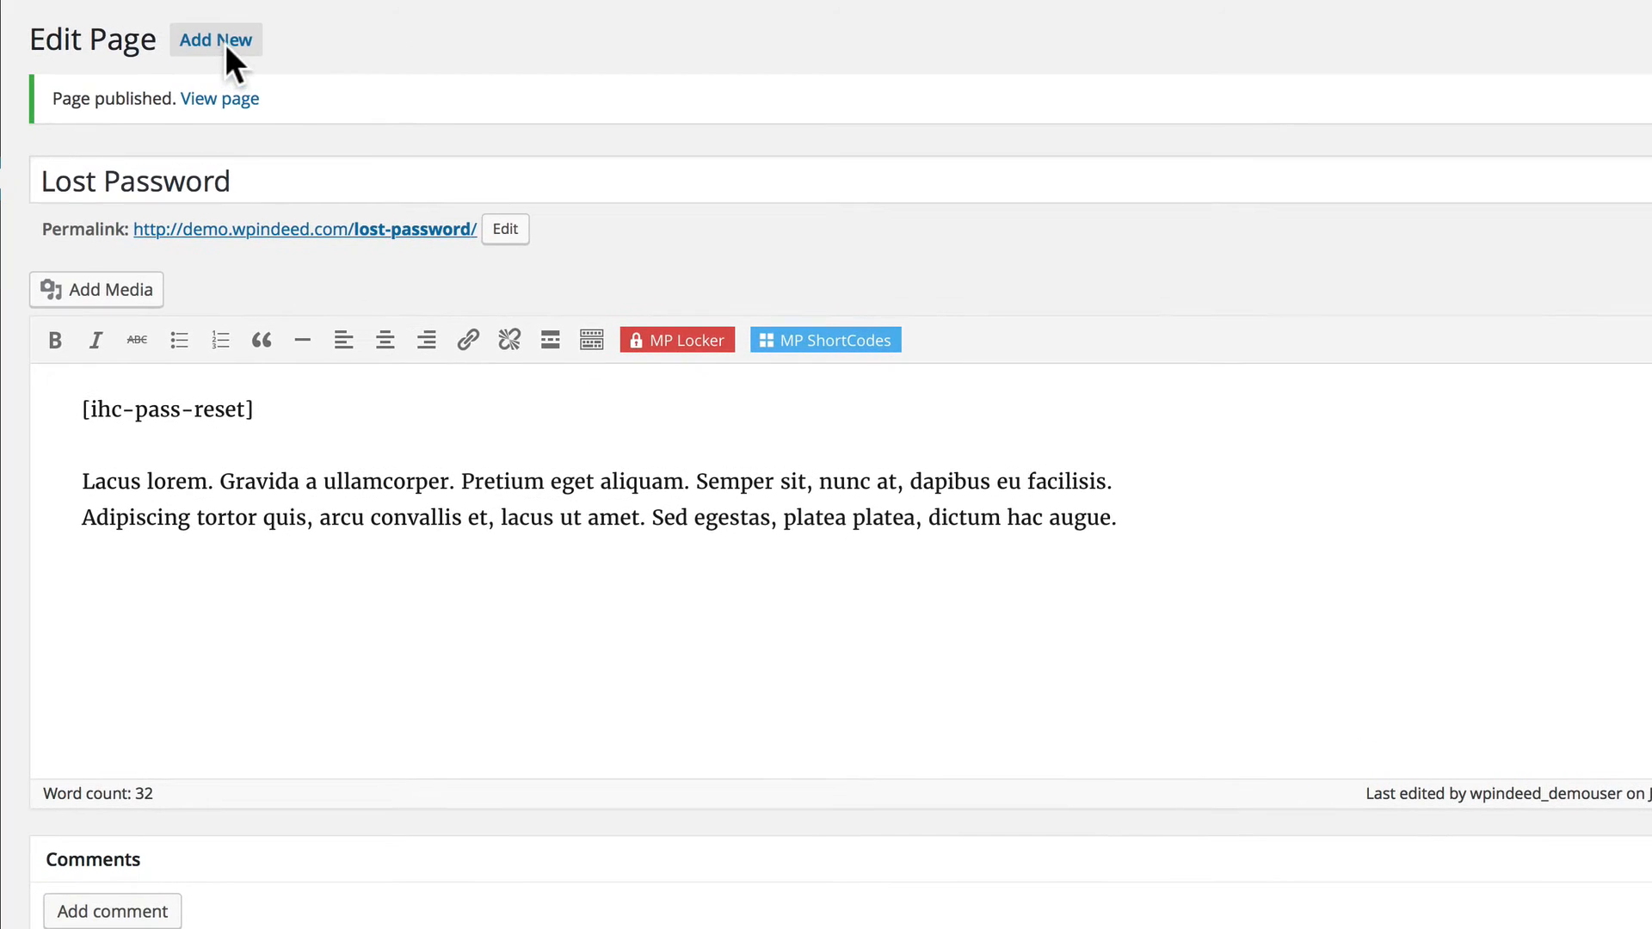
# Add a new page titled "Logout" and insert the Logout Button shortcode as its content.
pyautogui.click(216, 40)
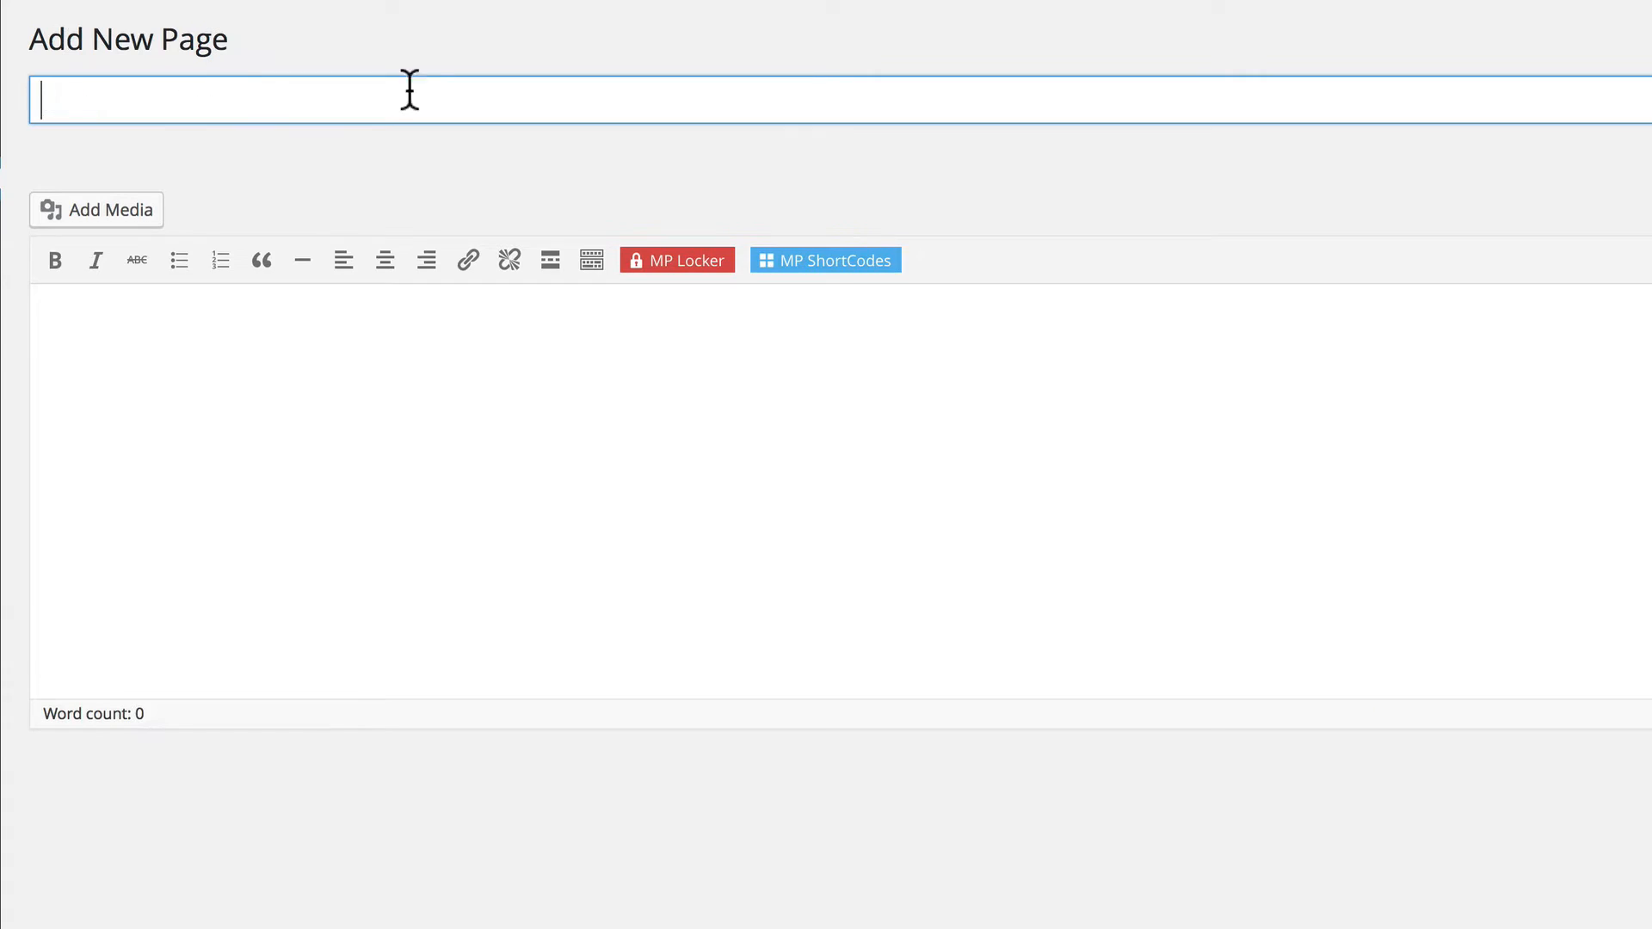
pyautogui.write('Logout')
pyautogui.click(405, 328)
pyautogui.click(813, 251)
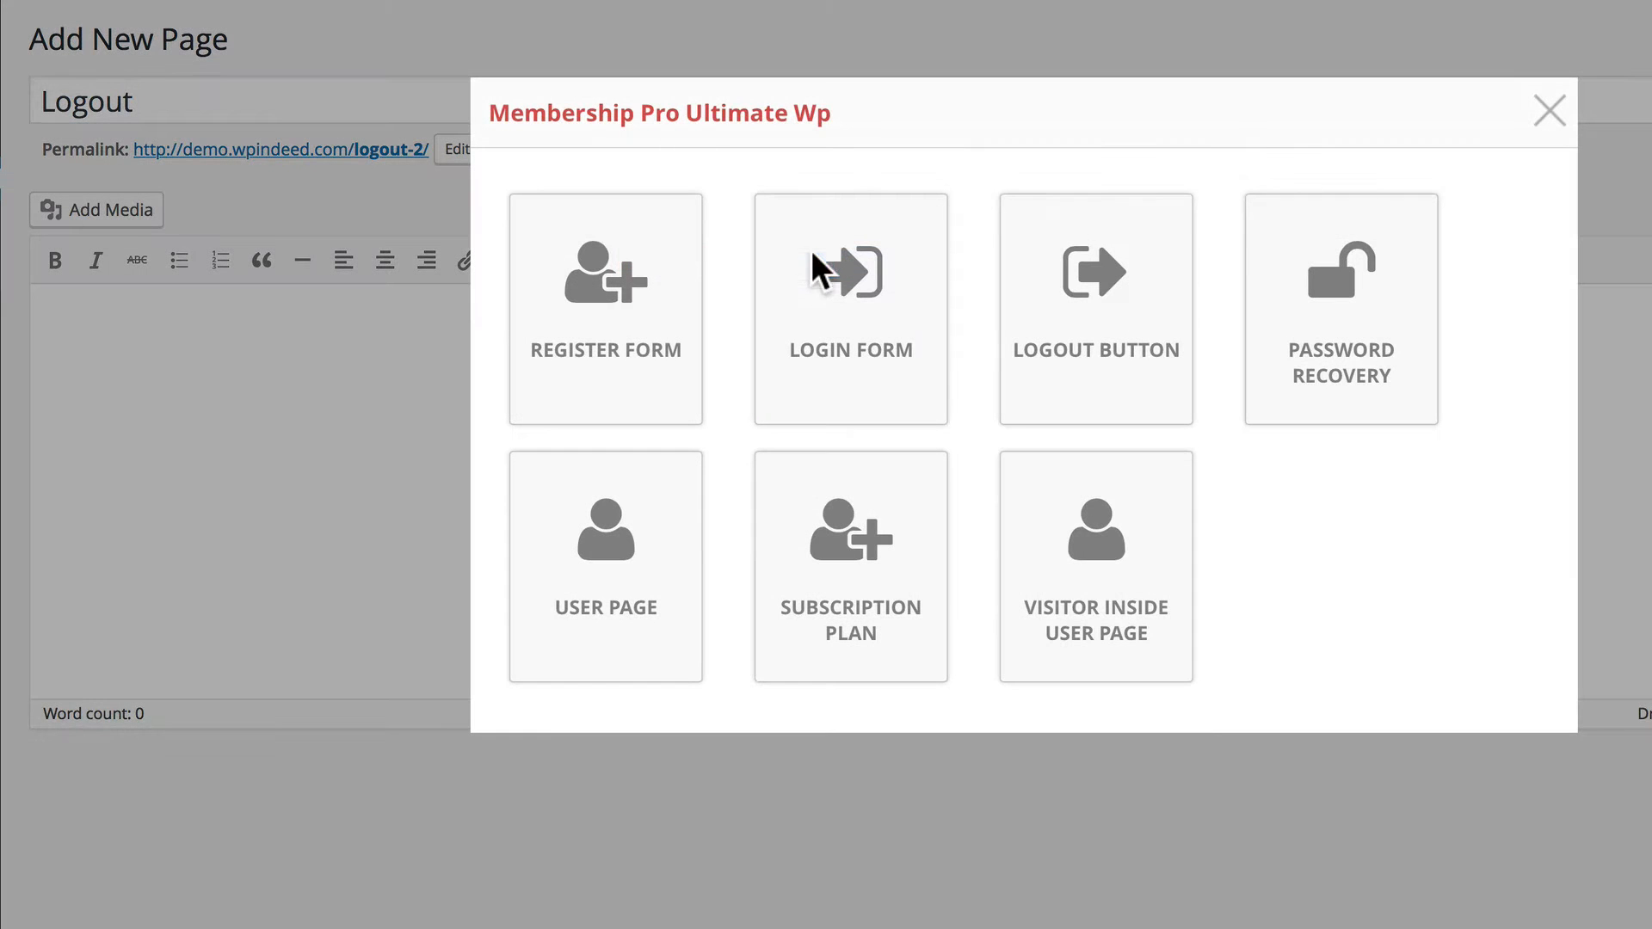
pyautogui.click(1093, 374)
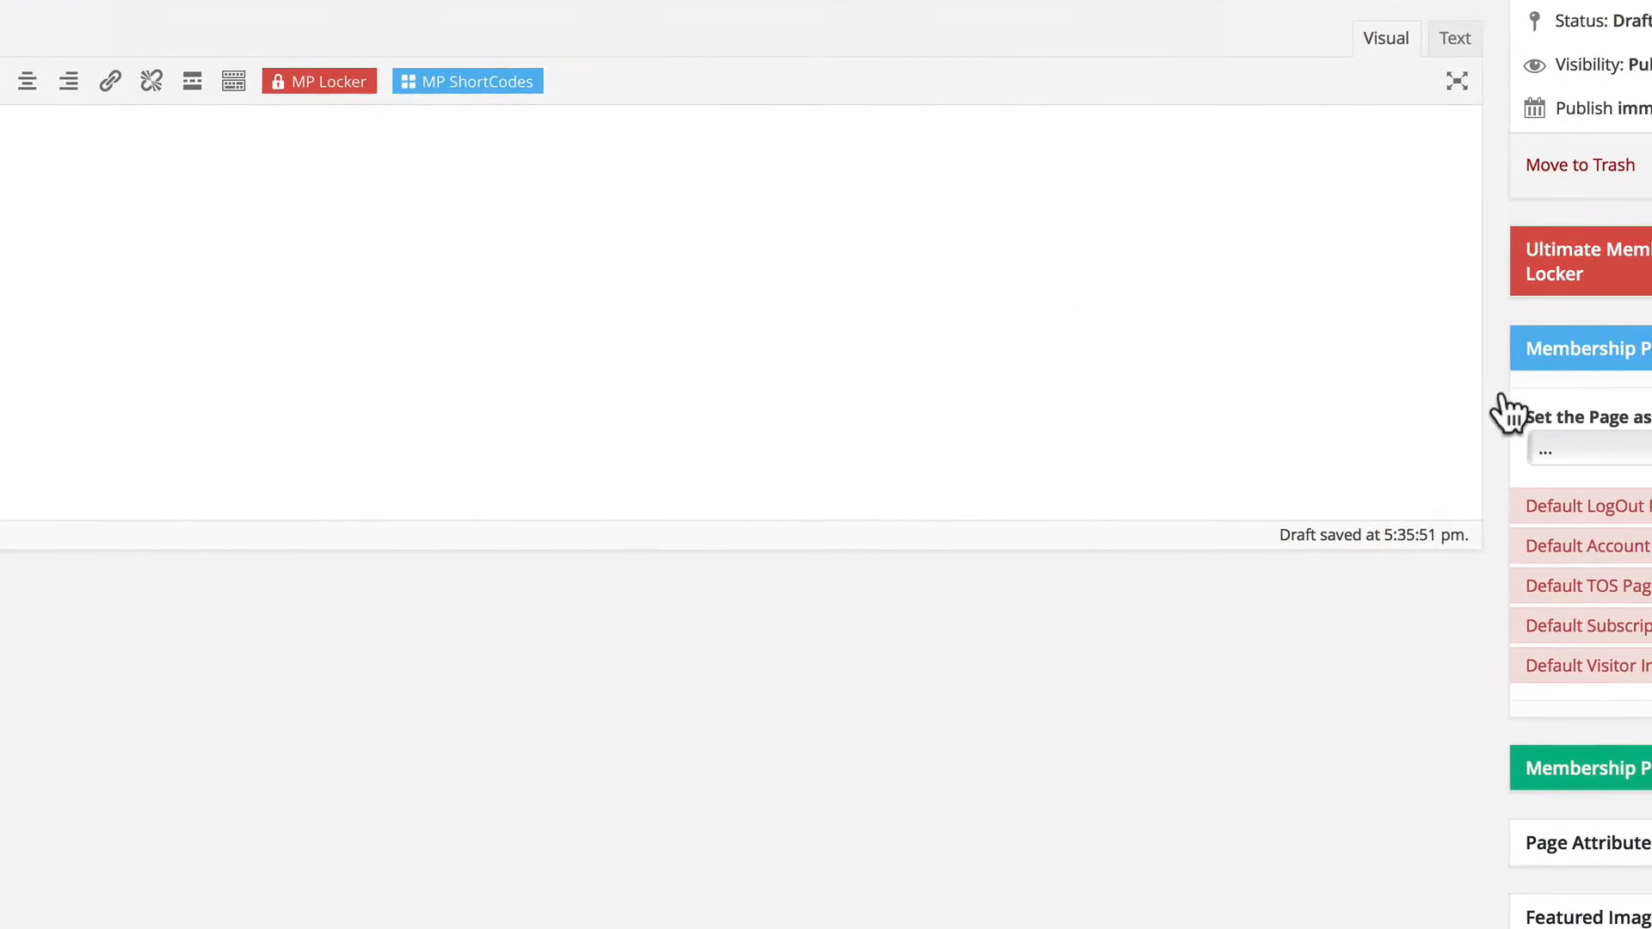
# Set the Logout page's Membership Pro page type to LogOut Page and publish it.
pyautogui.click(1424, 357)
pyautogui.click(1367, 372)
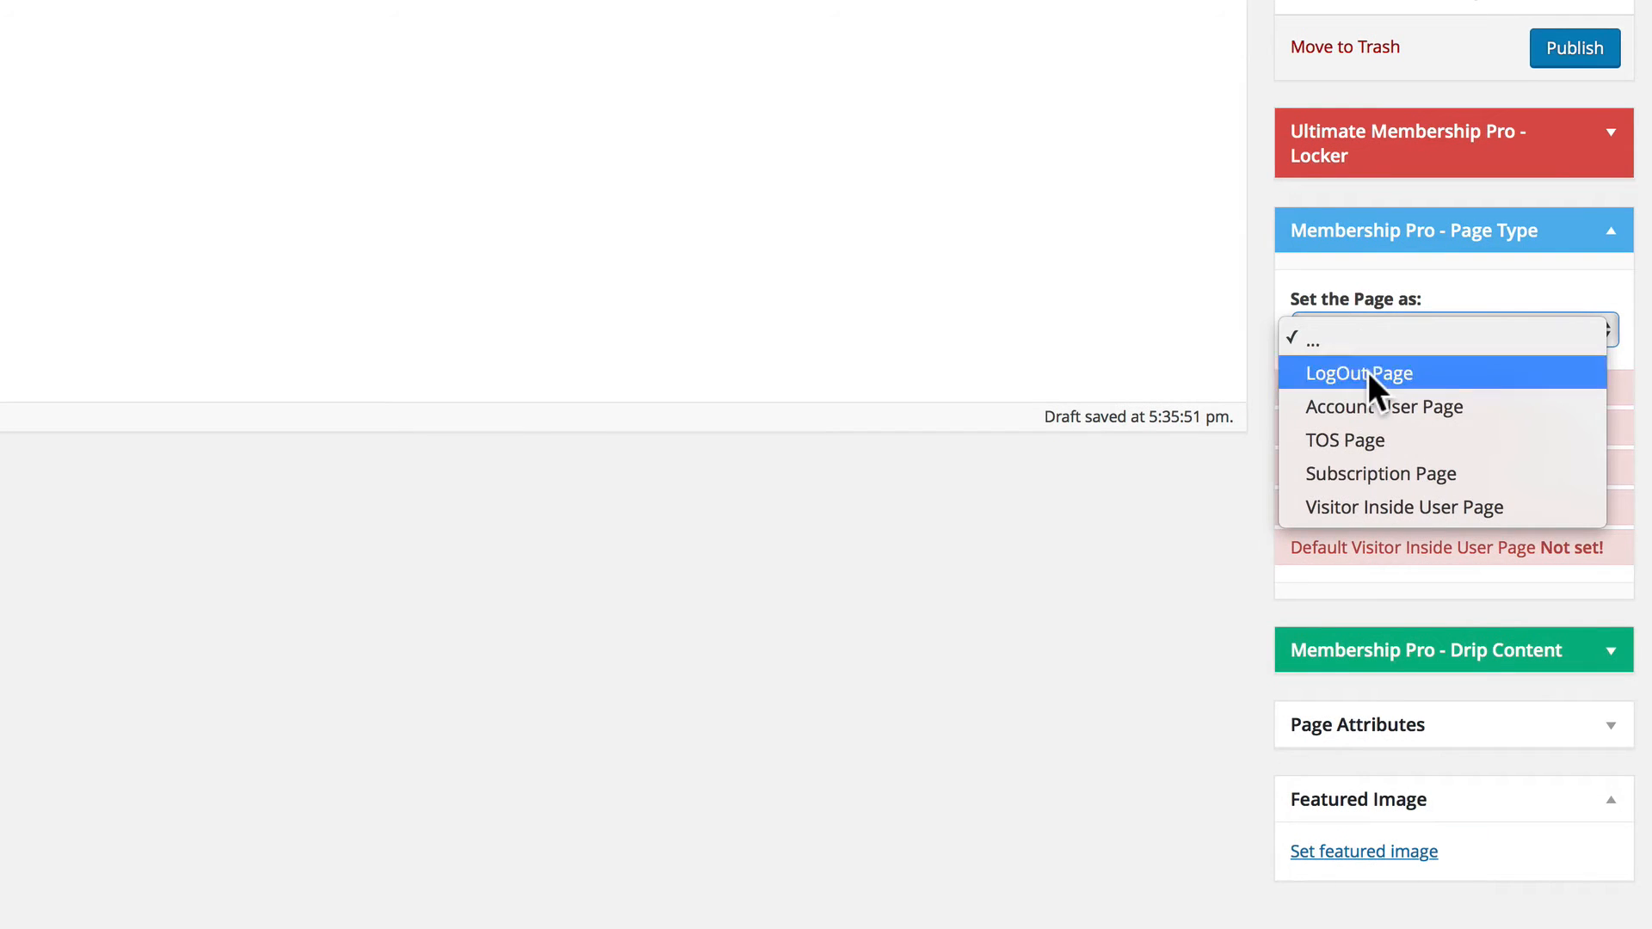
pyautogui.click(1556, 48)
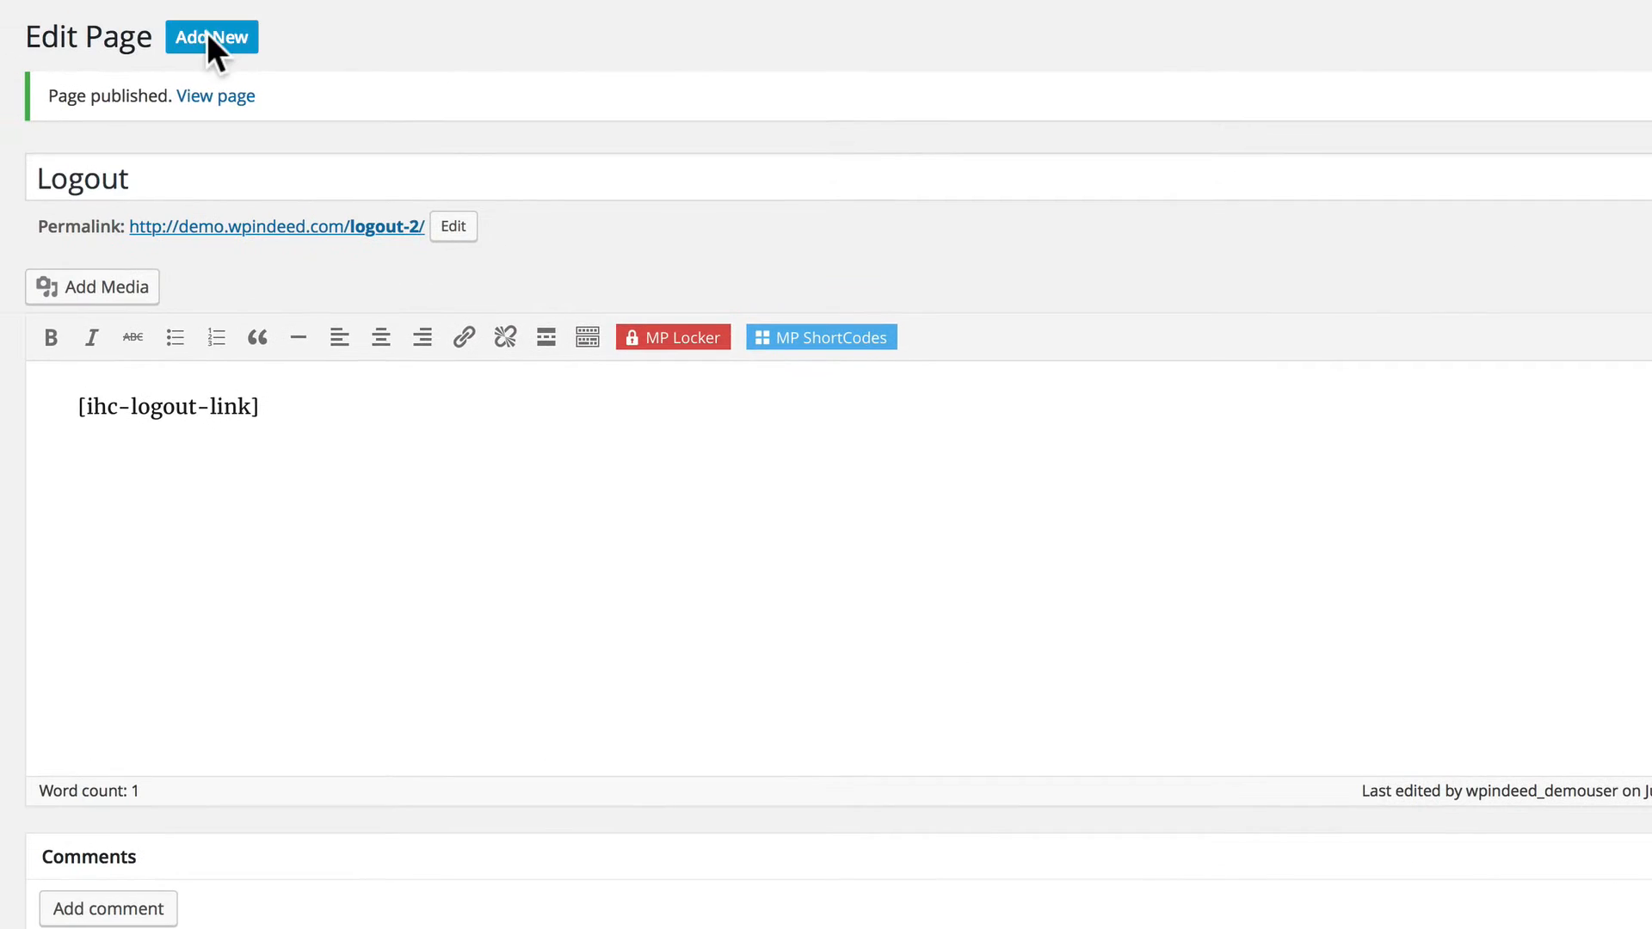
# Add a new page titled "Account" and insert the User Page shortcode as its content.
pyautogui.click(207, 35)
pyautogui.click(196, 91)
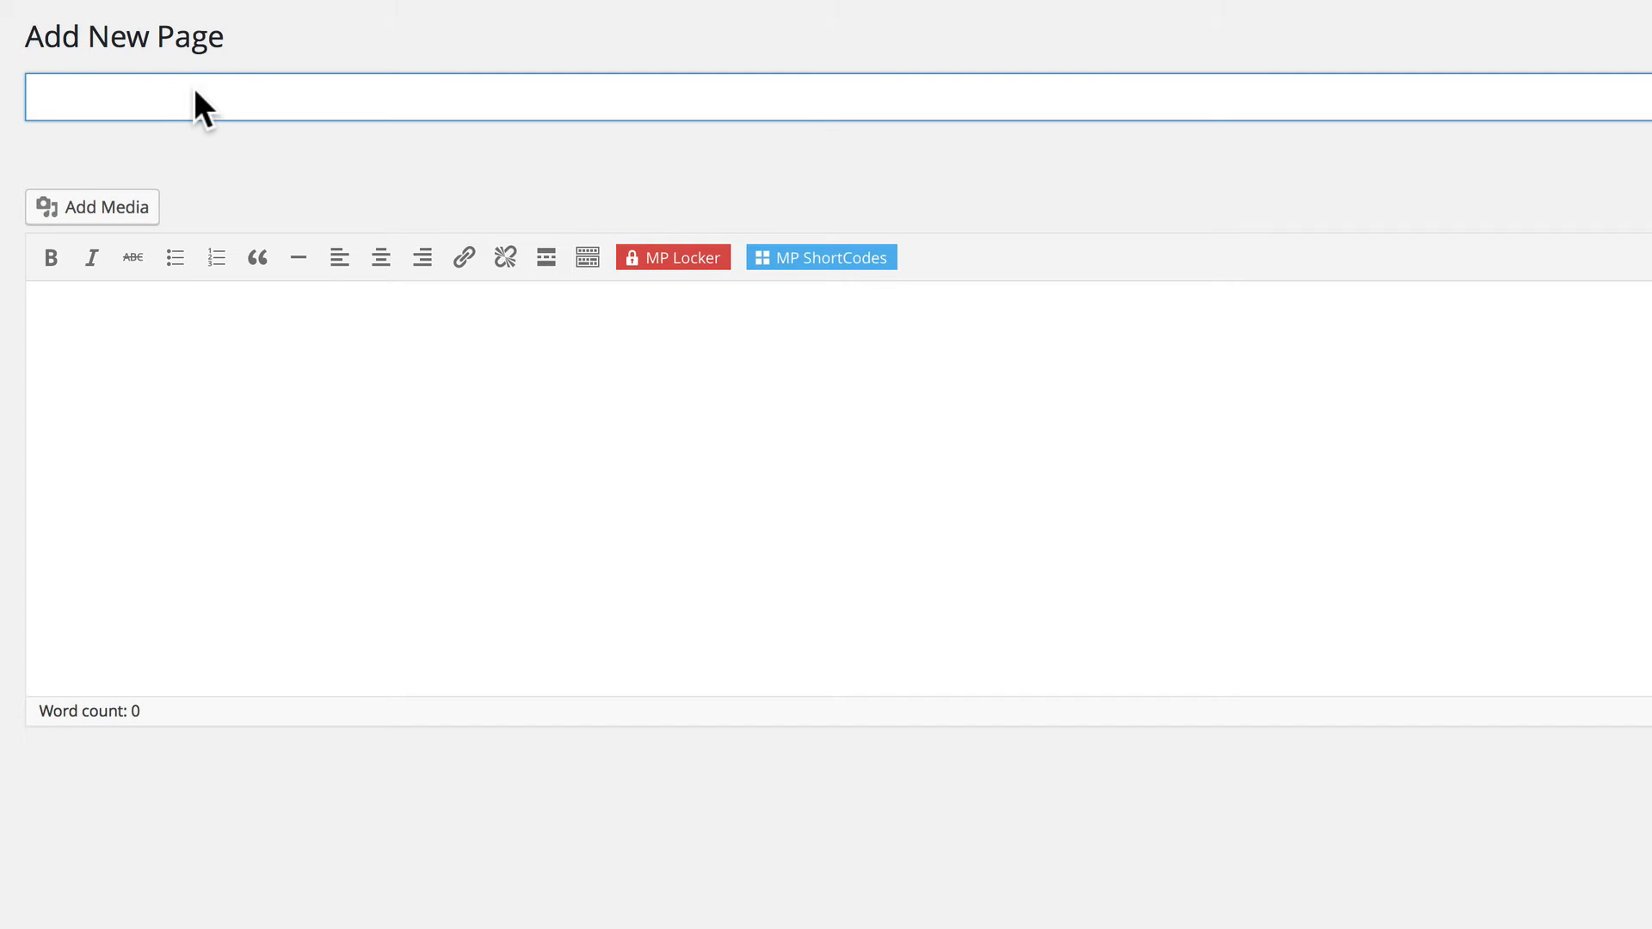
pyautogui.write('Account')
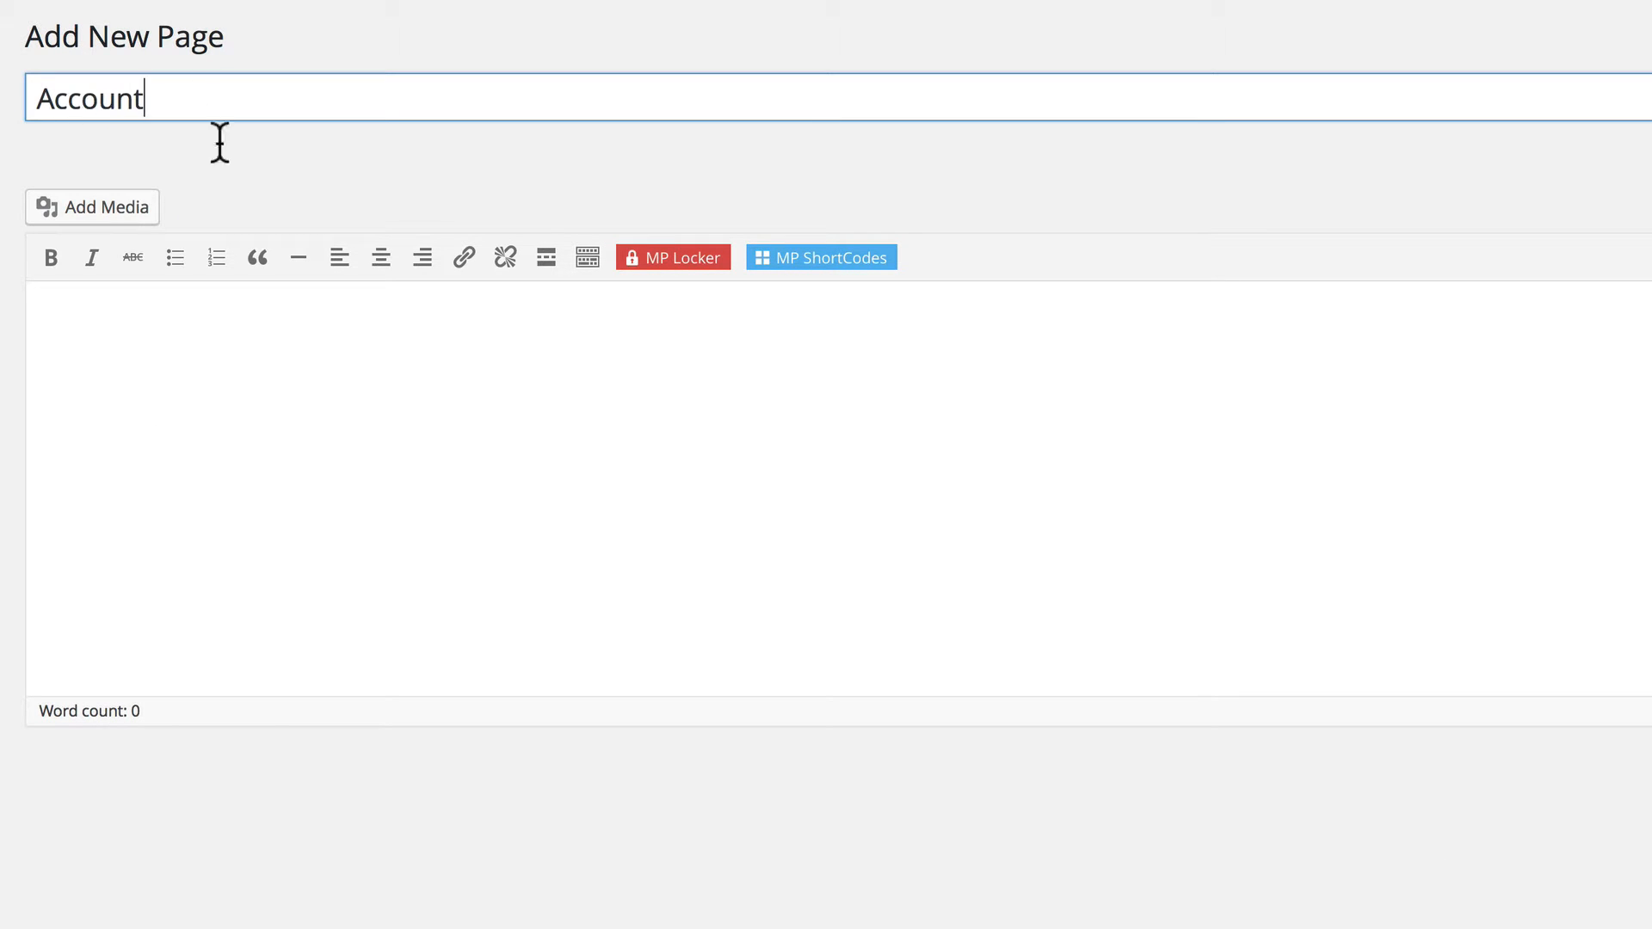
pyautogui.click(599, 335)
pyautogui.click(764, 257)
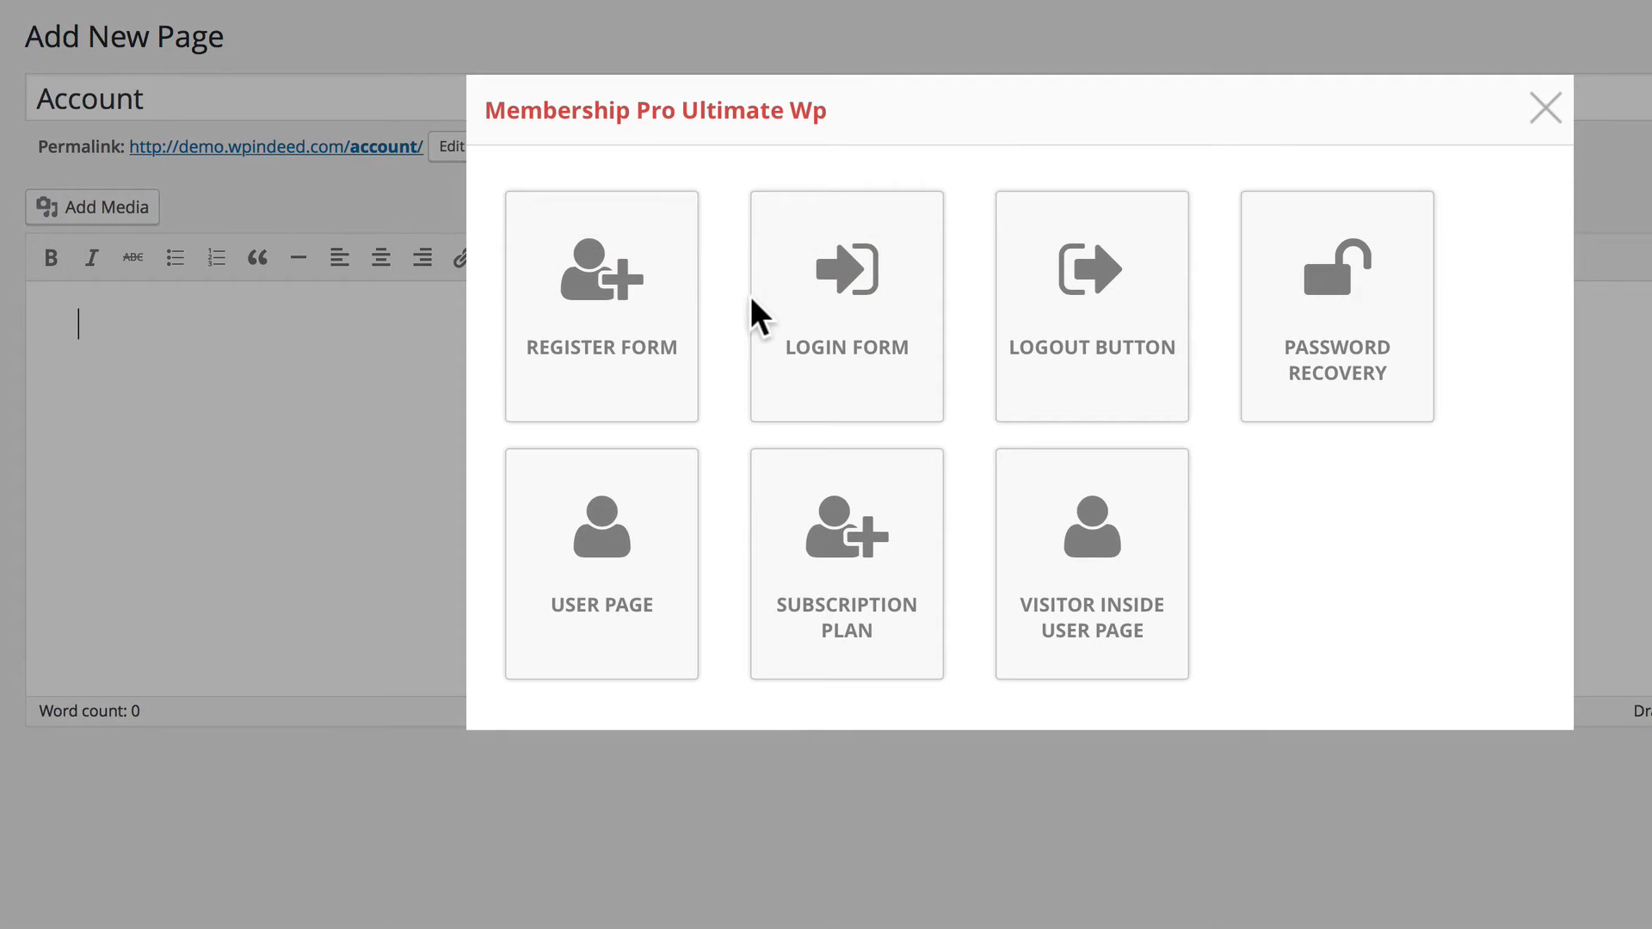
pyautogui.click(605, 564)
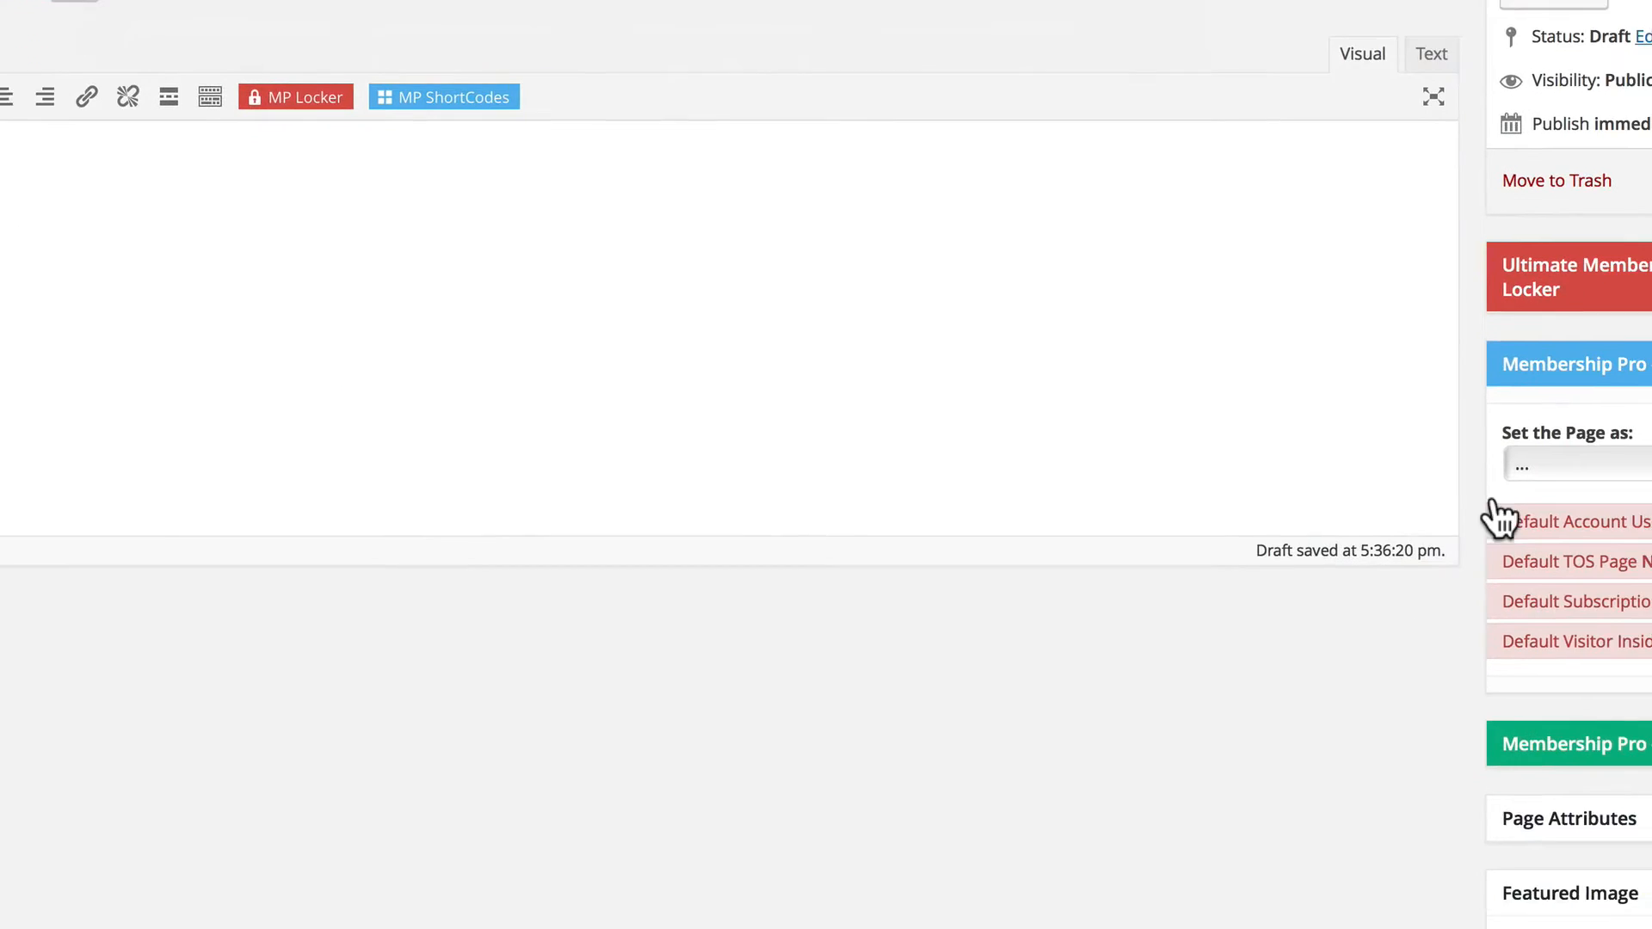
# Set the Account page's Membership Pro page type to Account User Page and publish it.
pyautogui.click(1331, 374)
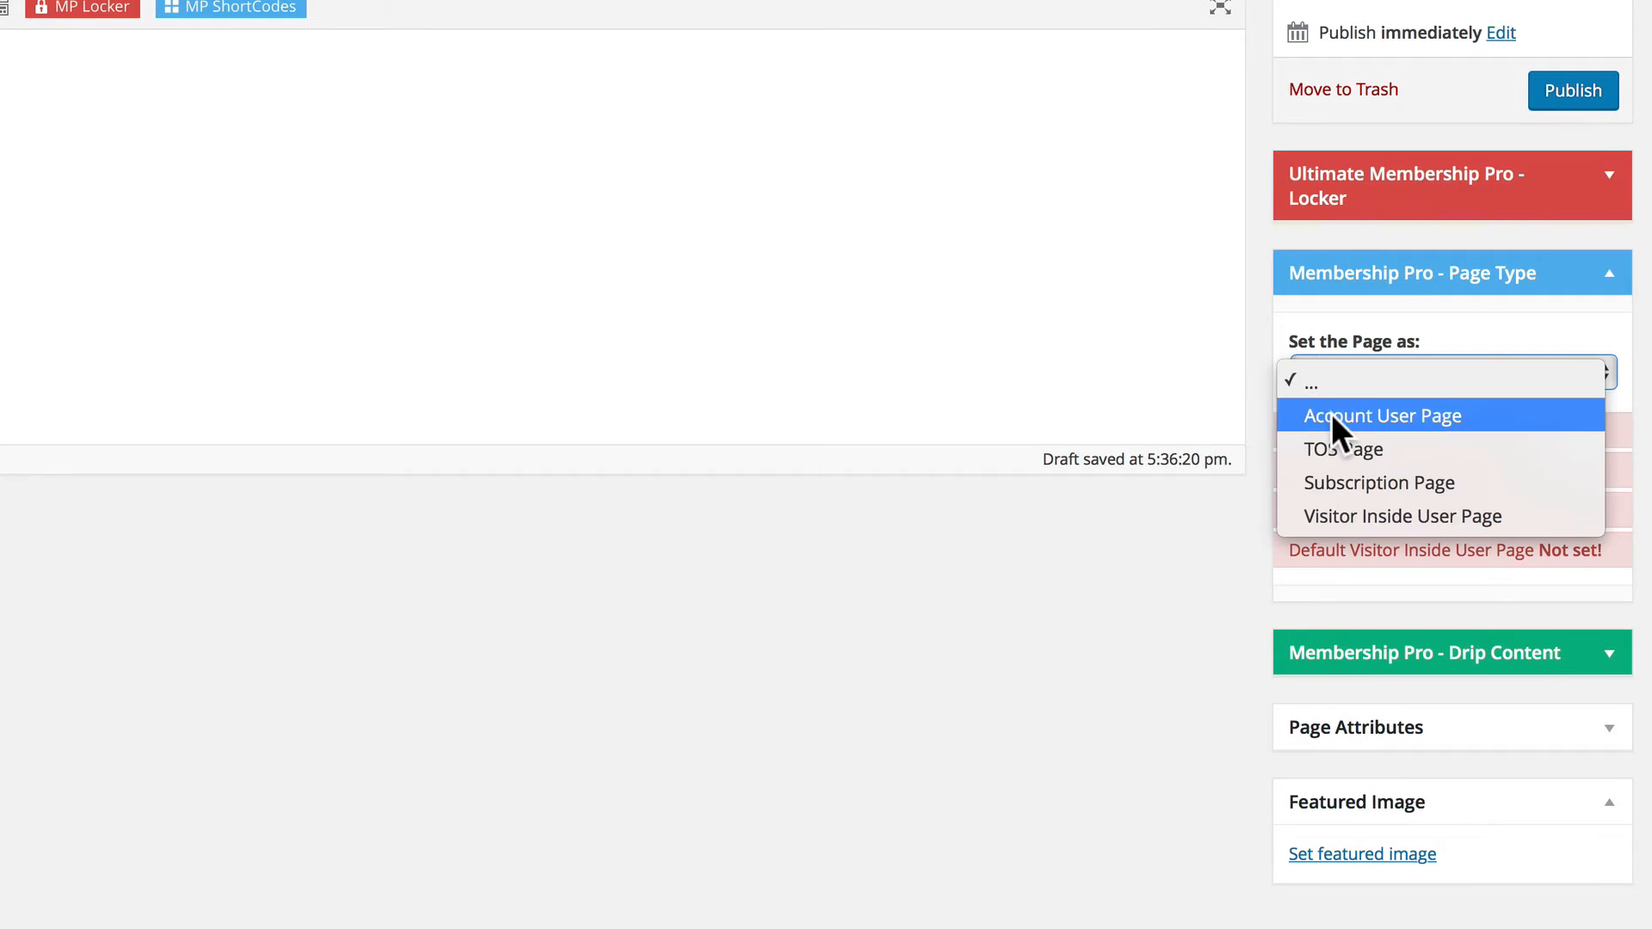
pyautogui.click(1331, 414)
pyautogui.click(1558, 94)
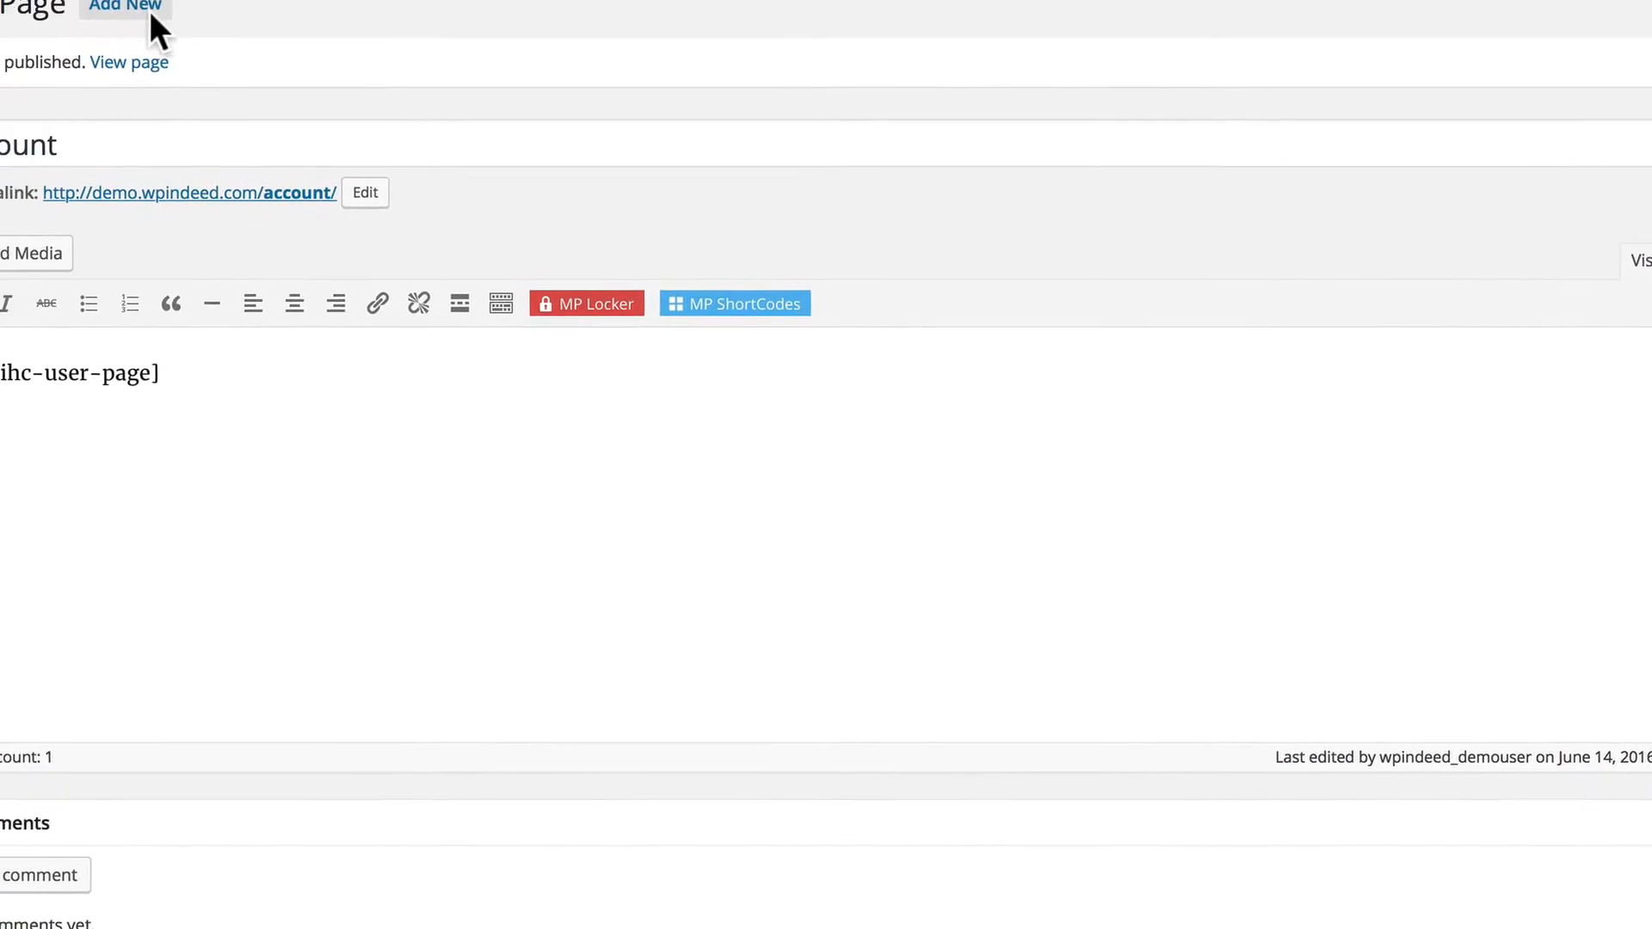
# Add a new page titled "Terms" and fill its content with three copies of the copied "Lacus lorem" placeholder paragraph.
pyautogui.click(222, 43)
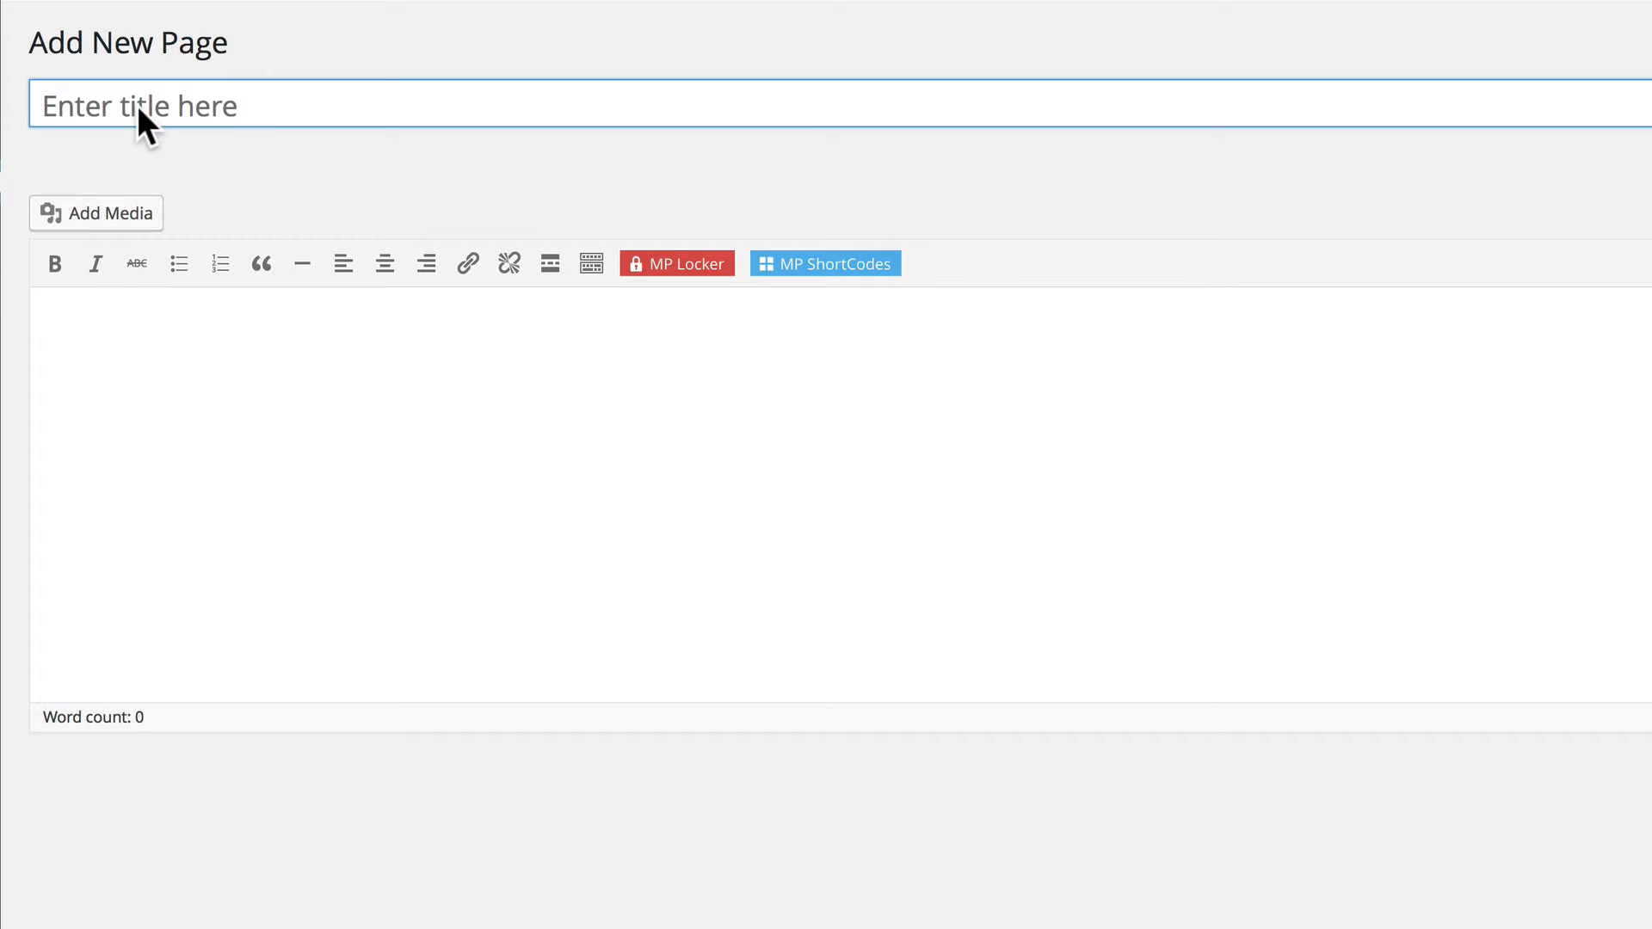
pyautogui.write('Terms')
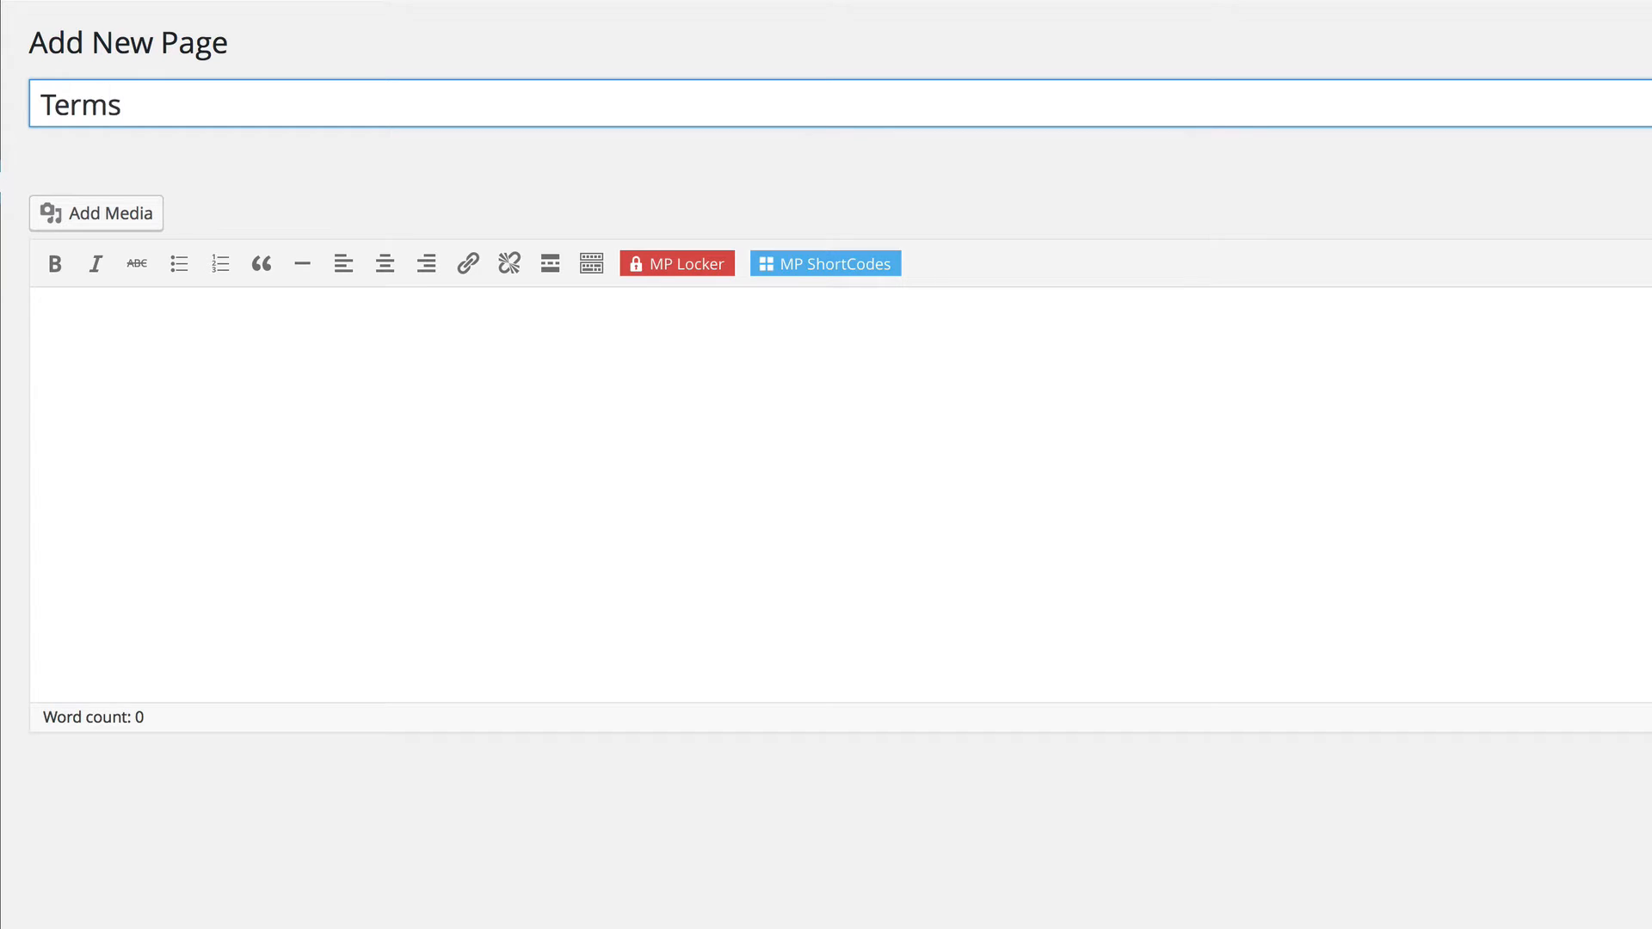
pyautogui.click(189, 325)
pyautogui.write('Lacus lorem. Gravida a ullamcorper. Pretium eget aliquam. Semper sit, nunc at, dapibus eu facilisis. Adipiscing tortor quis, arcu convallis et, lacus ut amet. Sed egestas, platea platea, dictum hac augue.')
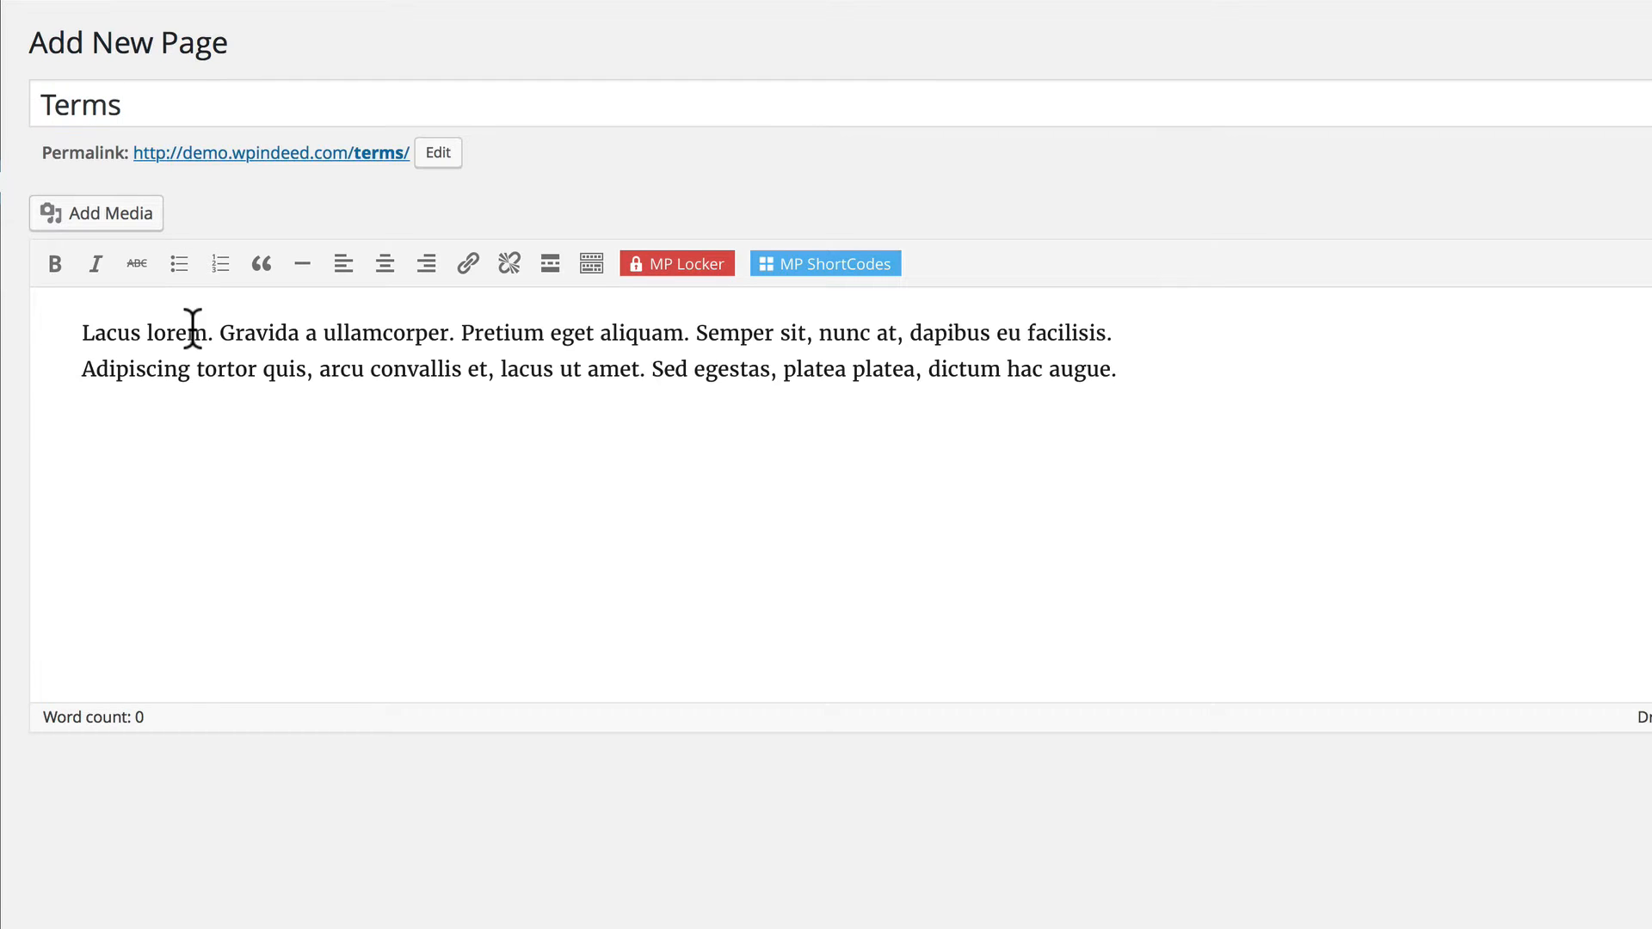
pyautogui.press('Return')
pyautogui.write('Lacus lorem. Gravida a ullamcorper. Pretium eget aliquam. Semper sit, nunc at, dapibus eu facilisis. Adipiscing tortor quis, arcu convallis et, lacus ut amet. Sed egestas, platea platea, dictum hac augue.')
pyautogui.write('Lacus lorem. Gravida a ullamcorper. Pretium eget aliquam. Semper sit, nunc at, dapibus eu facilisis. Adipiscing tortor quis, arcu convallis et, lacus ut amet. Sed egestas, platea platea, dictum hac augue.')
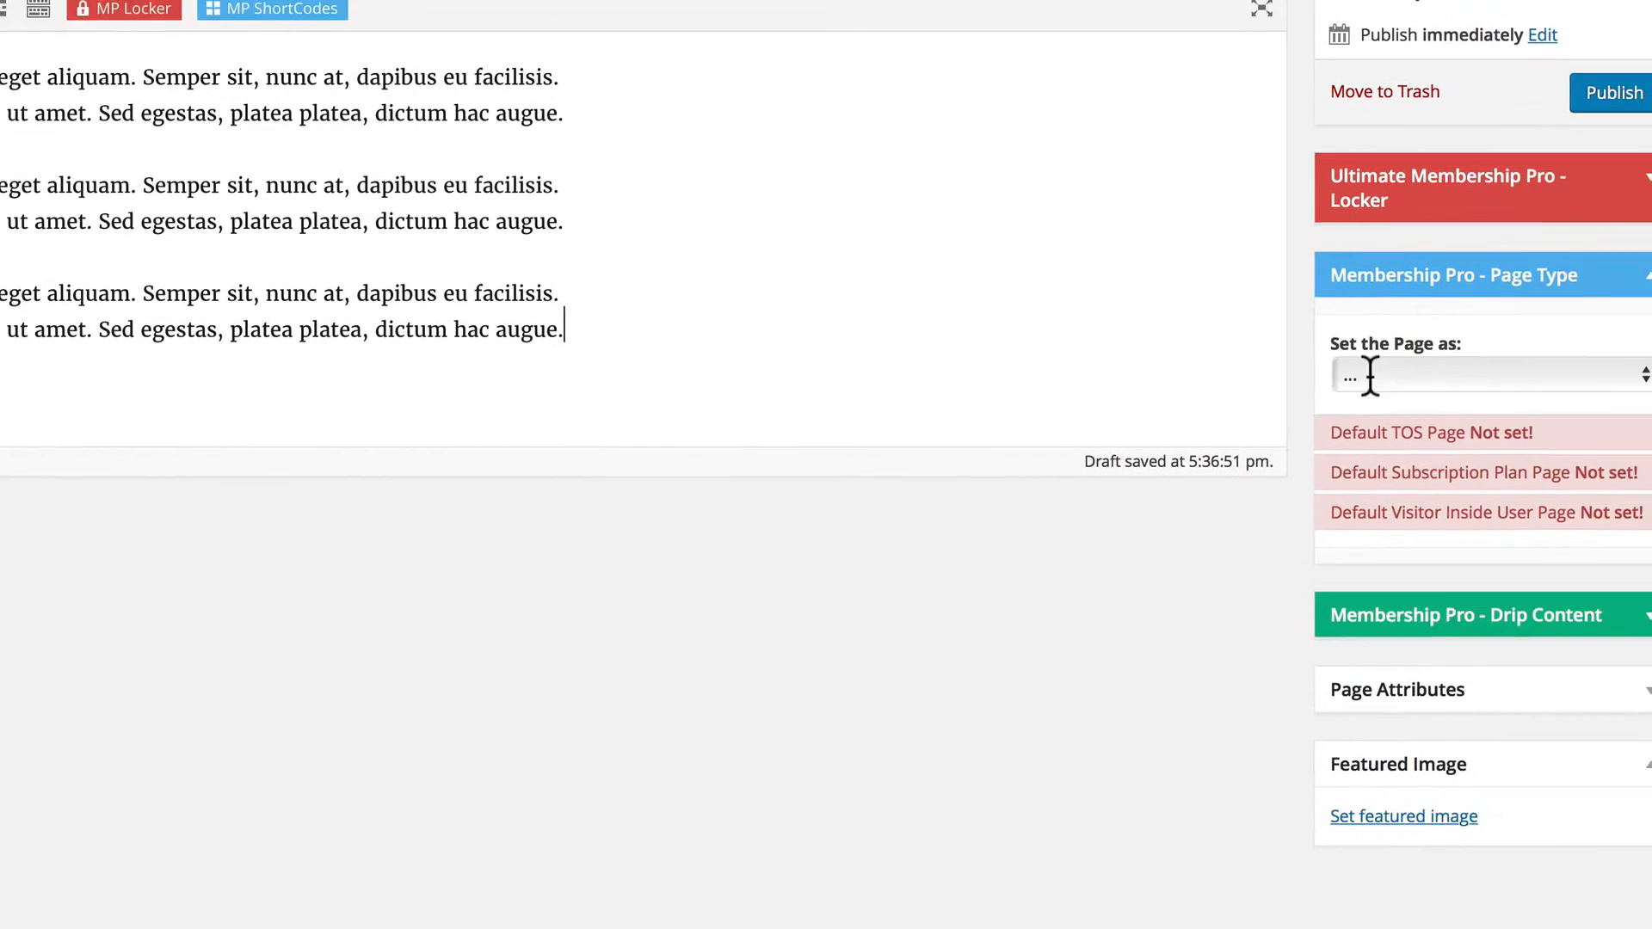
# Set the Terms page's Membership Pro page type to TOS Page and publish it.
pyautogui.click(1337, 342)
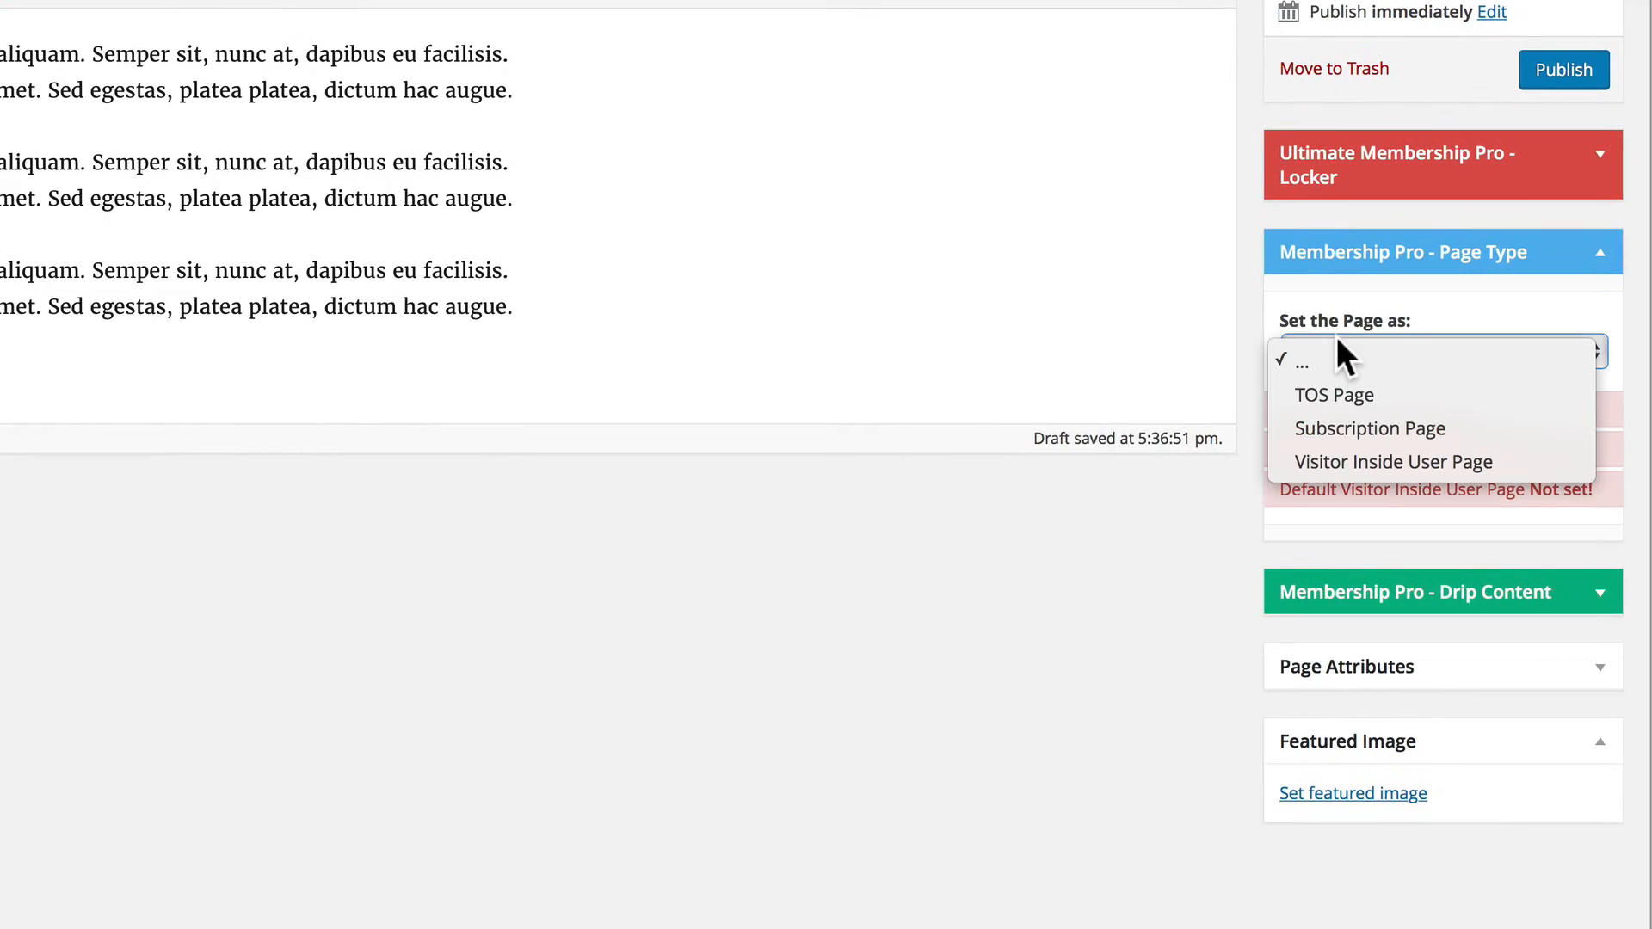
pyautogui.click(1338, 390)
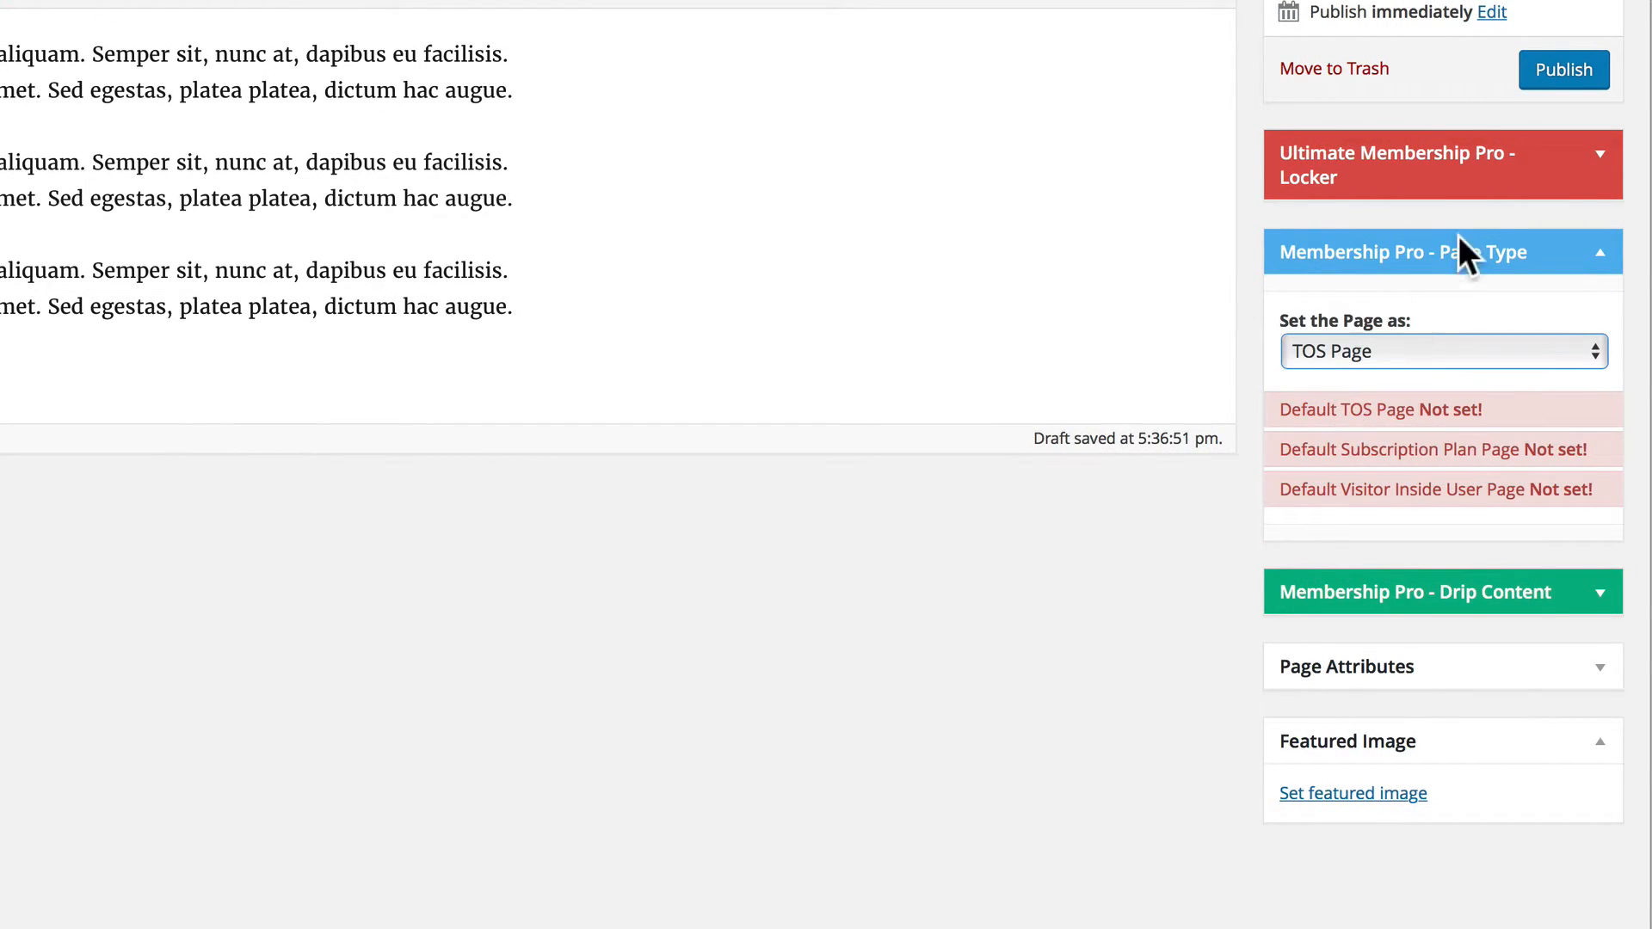
pyautogui.click(1551, 60)
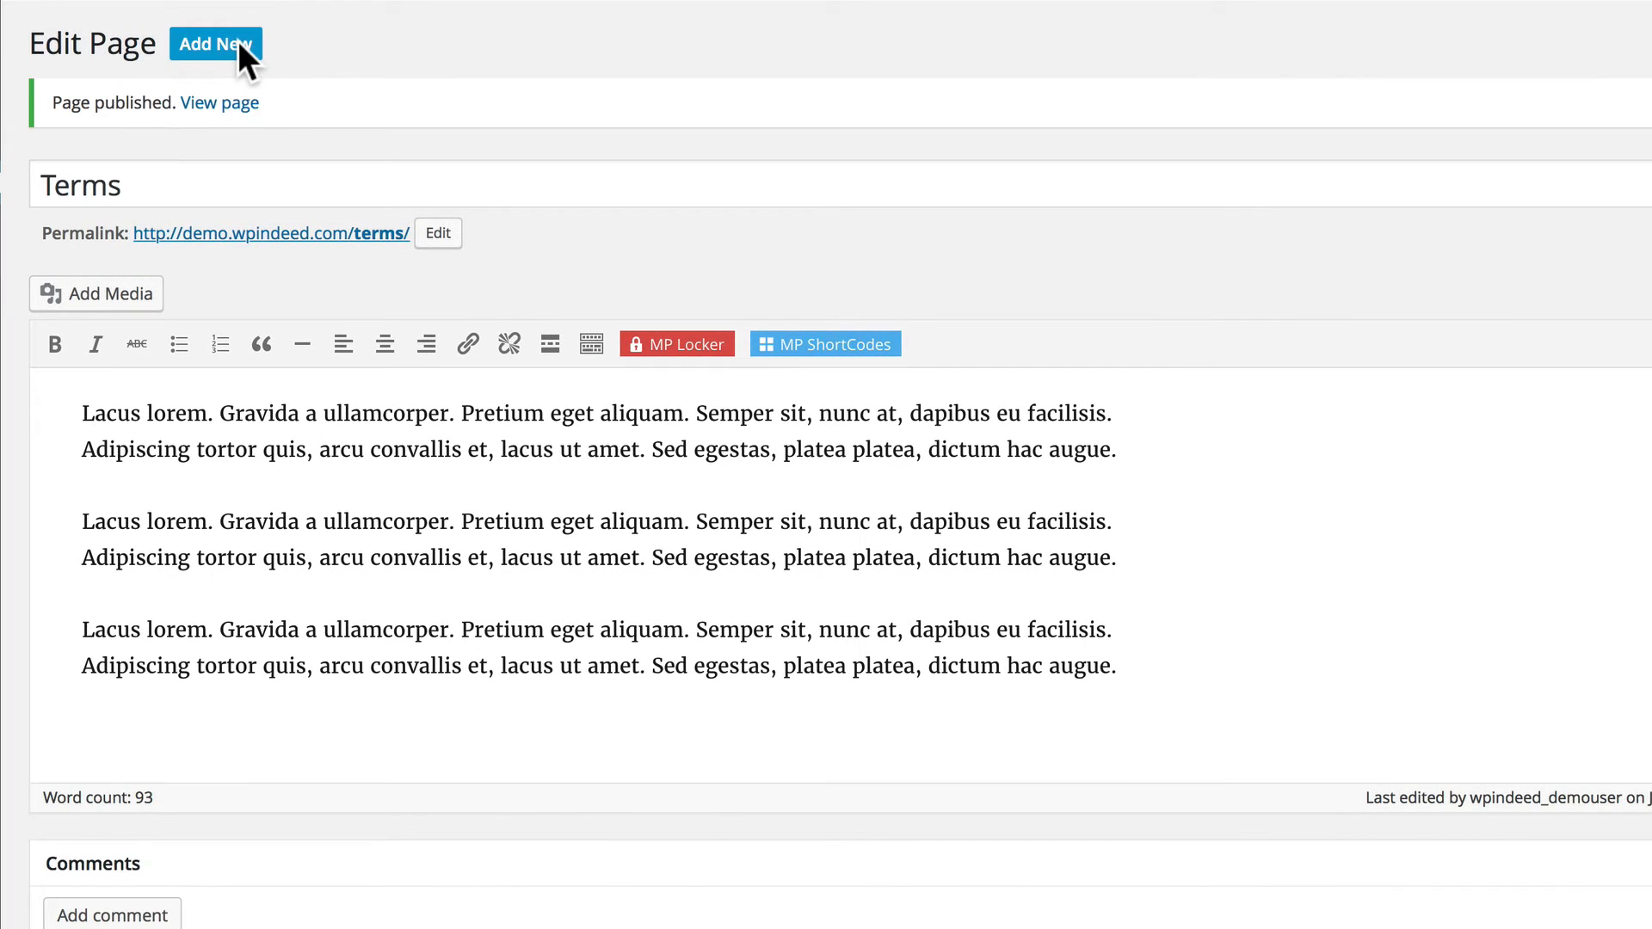
# Add a new page titled "Subscription" and insert the Subscription Plan shortcode as its content.
pyautogui.click(240, 48)
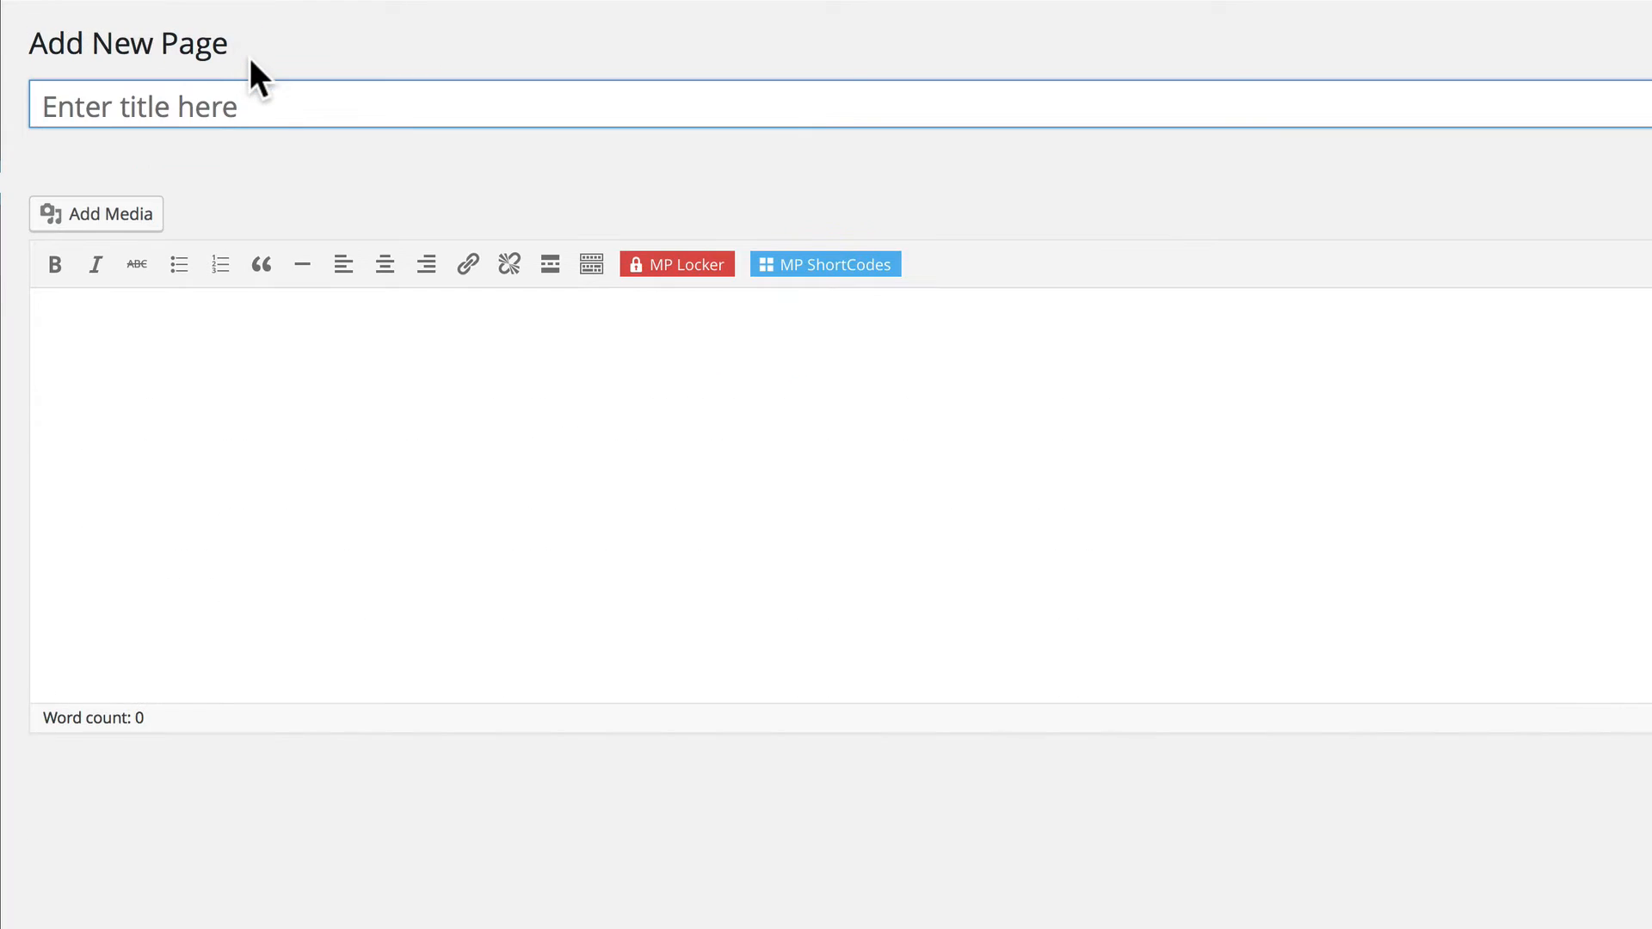
pyautogui.write('Subscription')
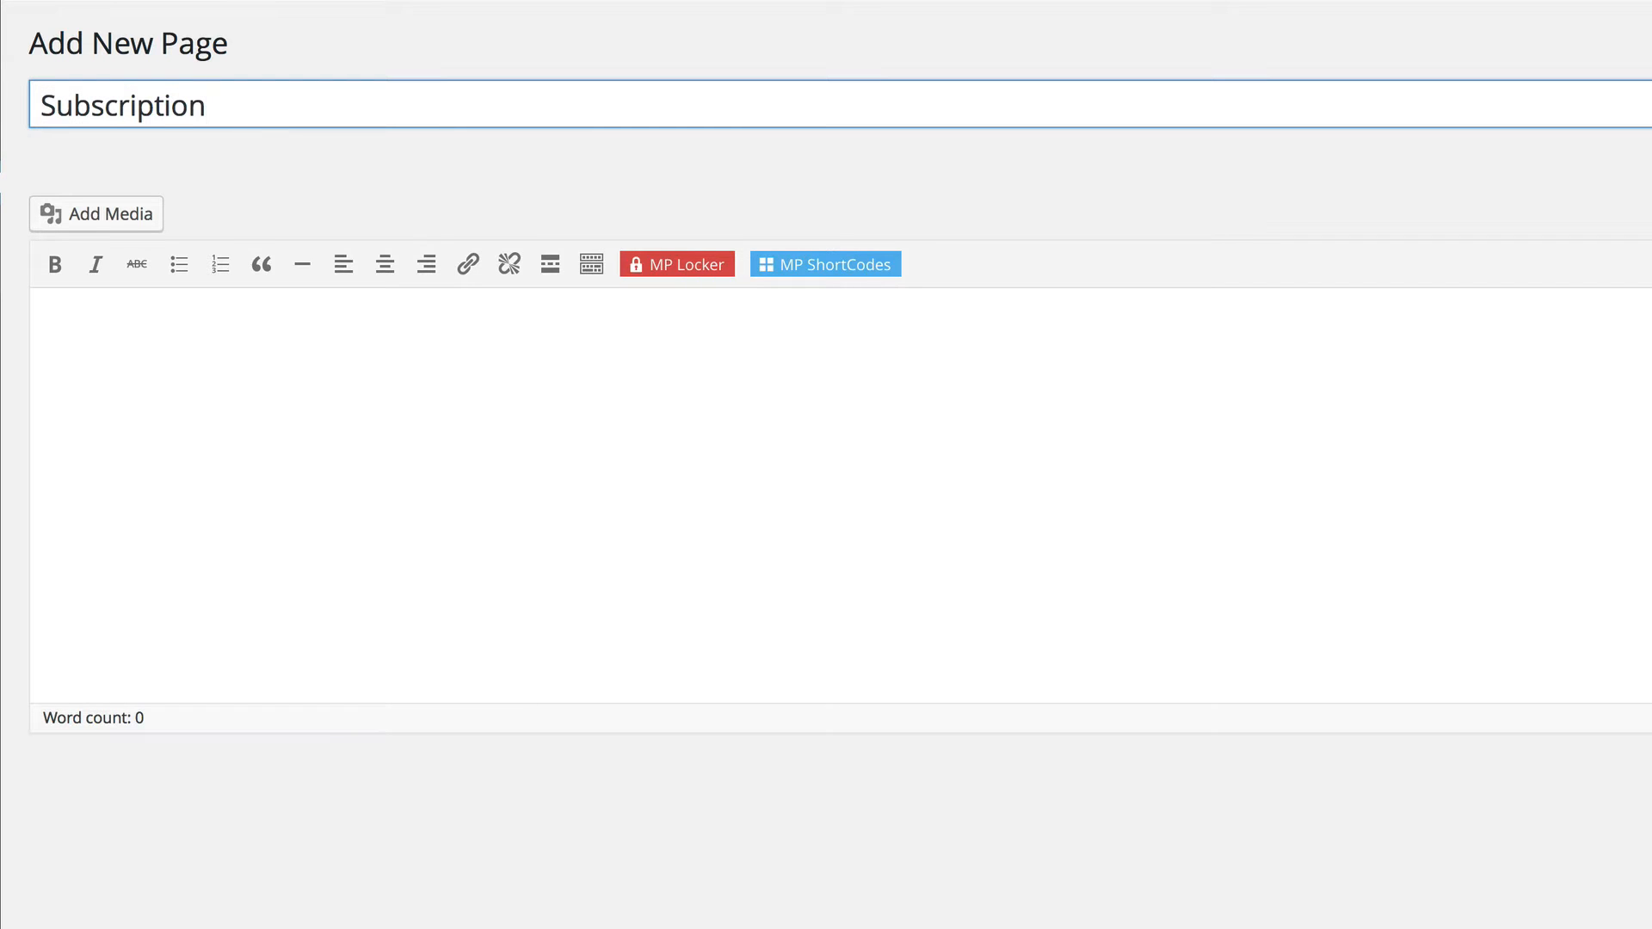
pyautogui.click(790, 265)
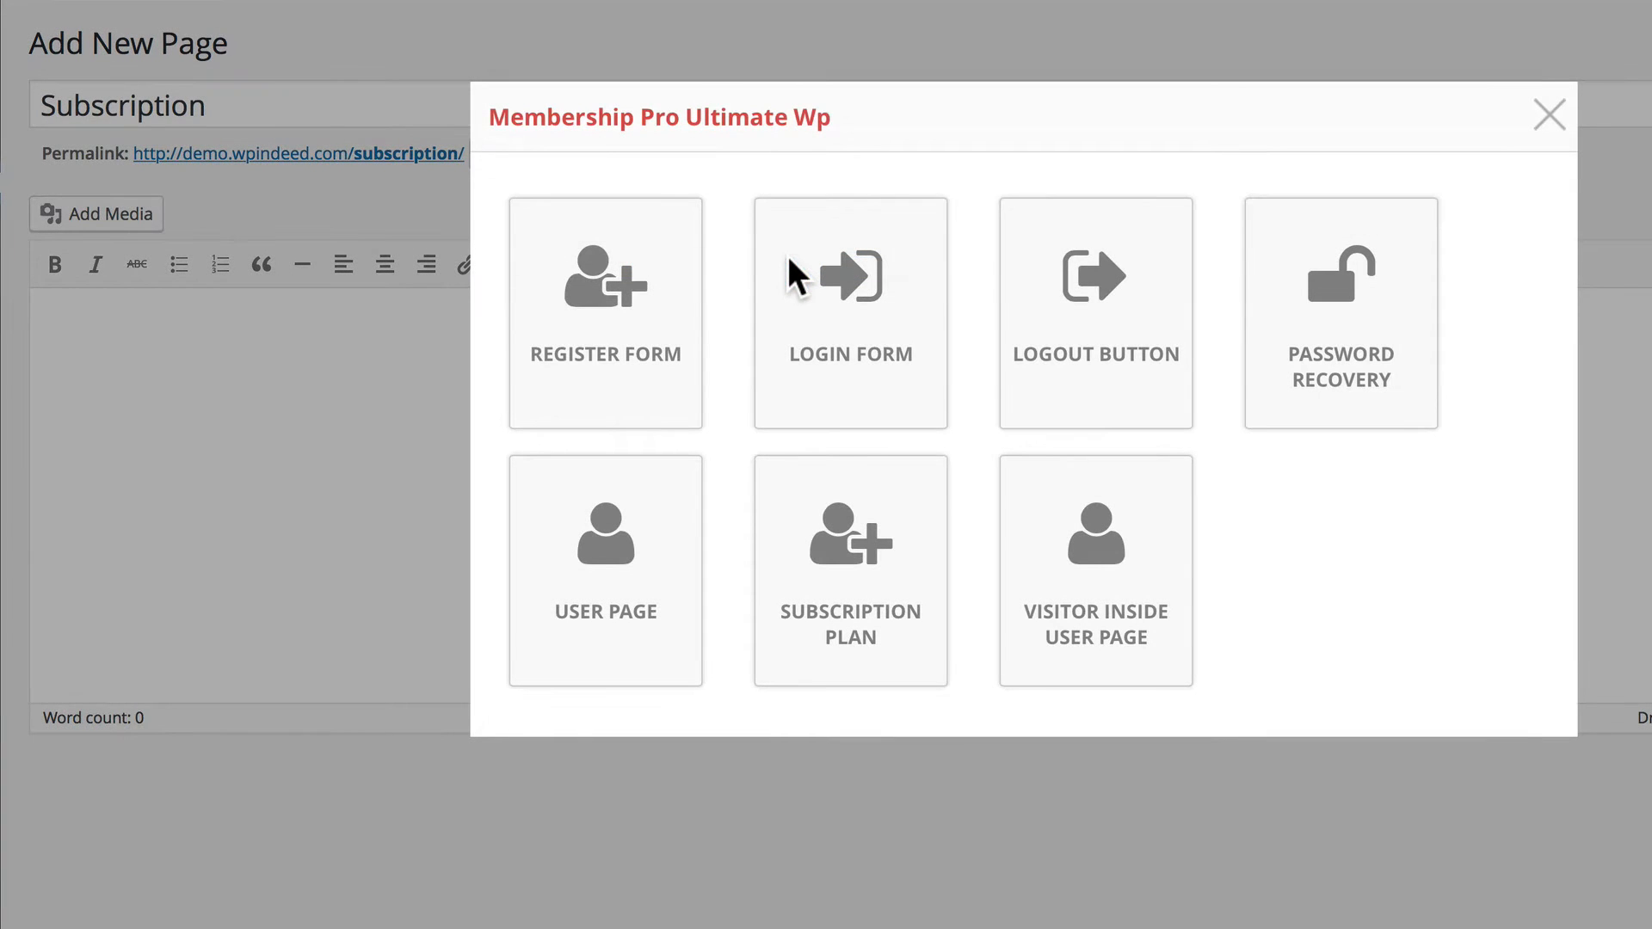
pyautogui.click(842, 624)
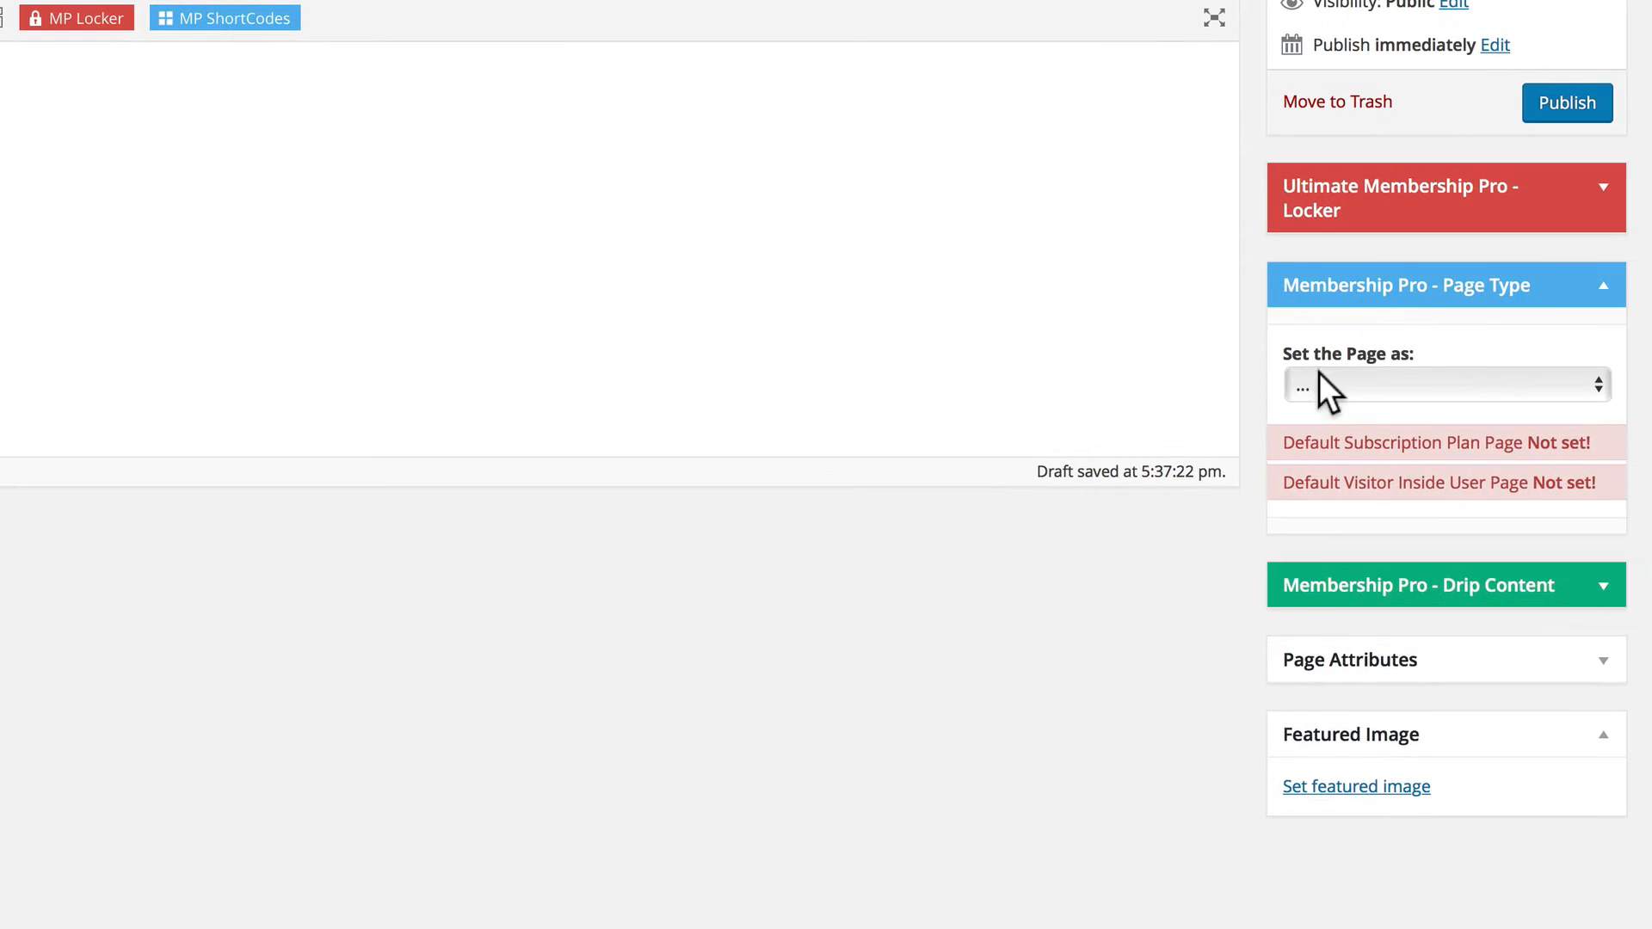
# Set the Subscription page's Membership Pro page type to Subscription Page and publish it.
pyautogui.click(1319, 384)
pyautogui.click(1318, 437)
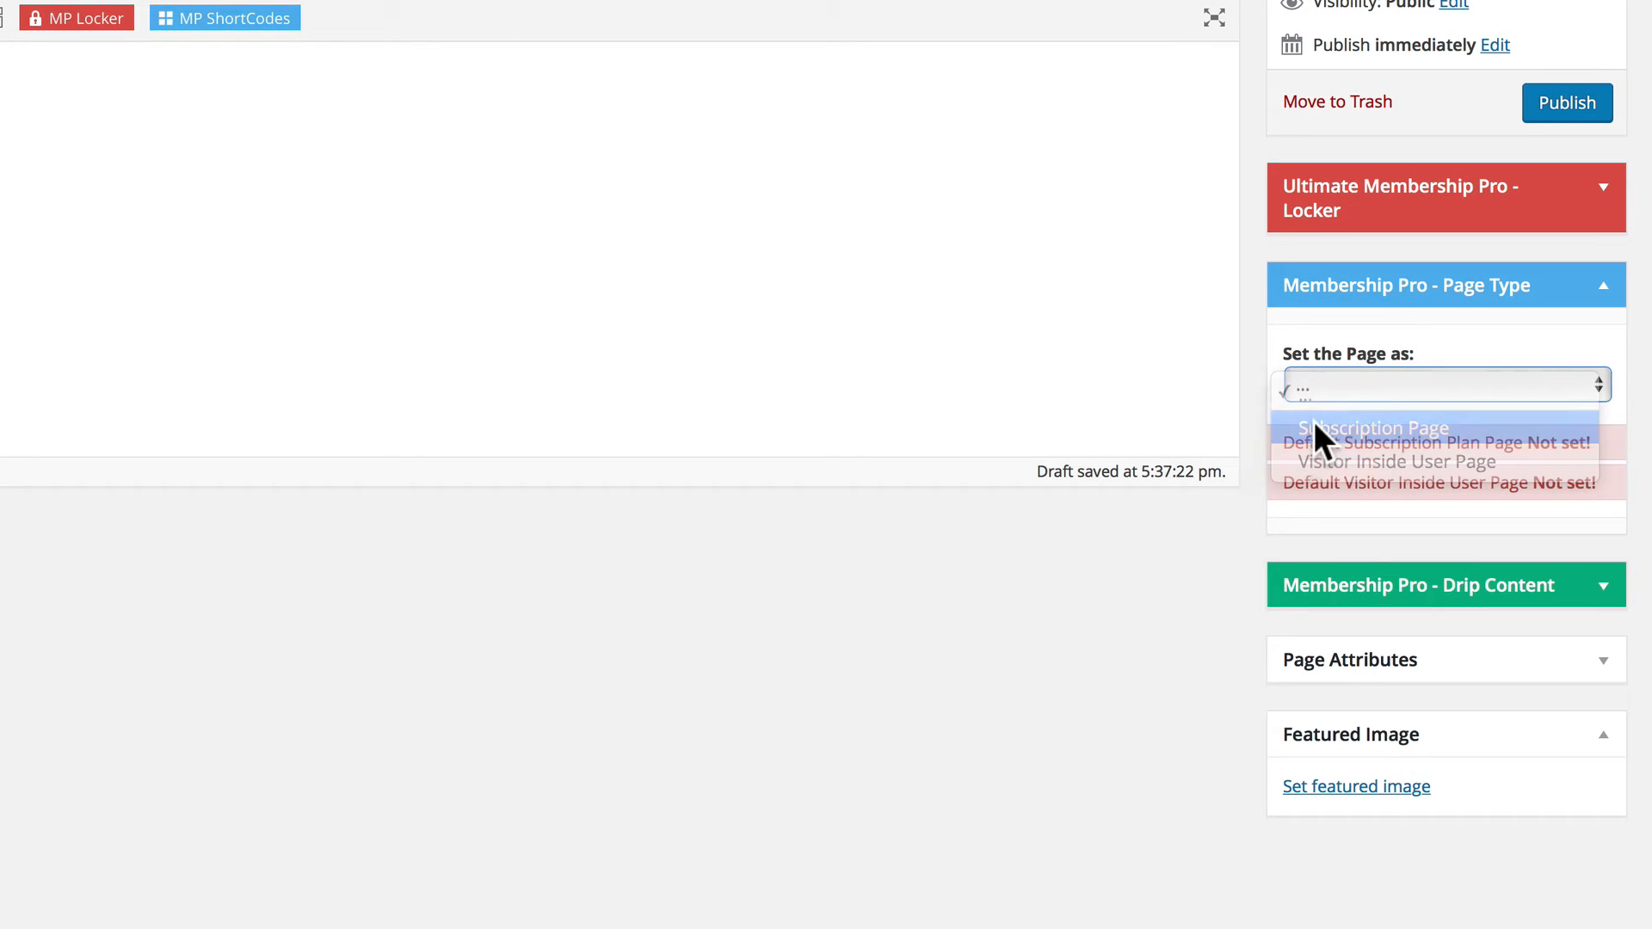
pyautogui.click(1549, 98)
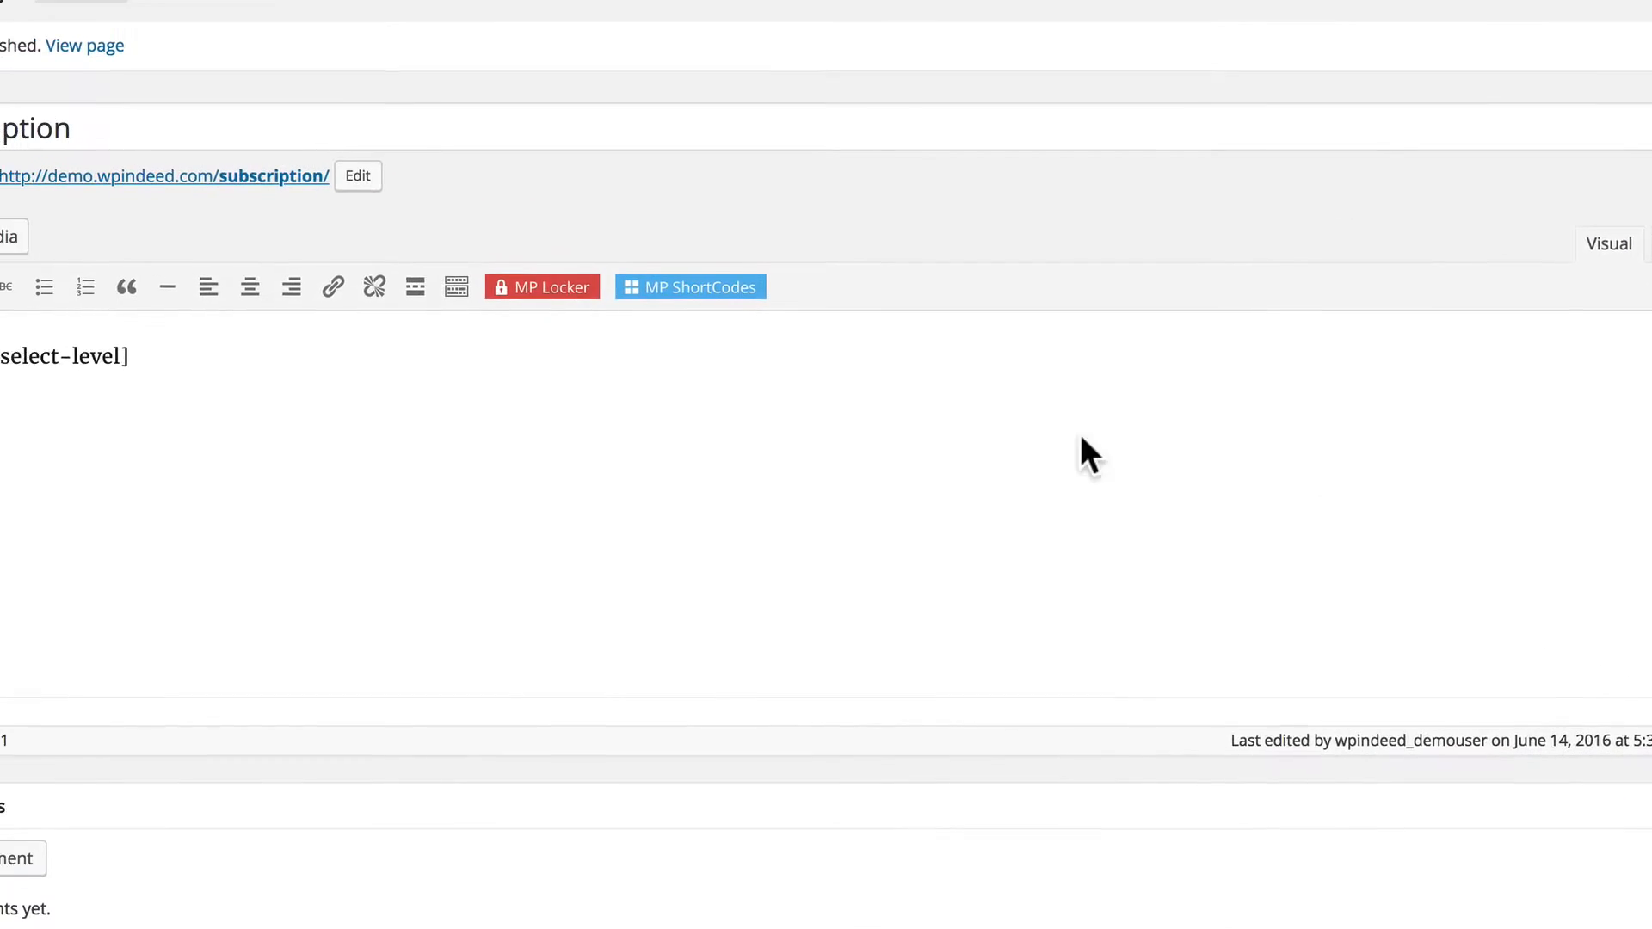
# Add a new page titled "Inside User" with the Visitor Inside User Page shortcode followed by two copies of the "Lacus lorem" placeholder paragraph.
pyautogui.click(187, 43)
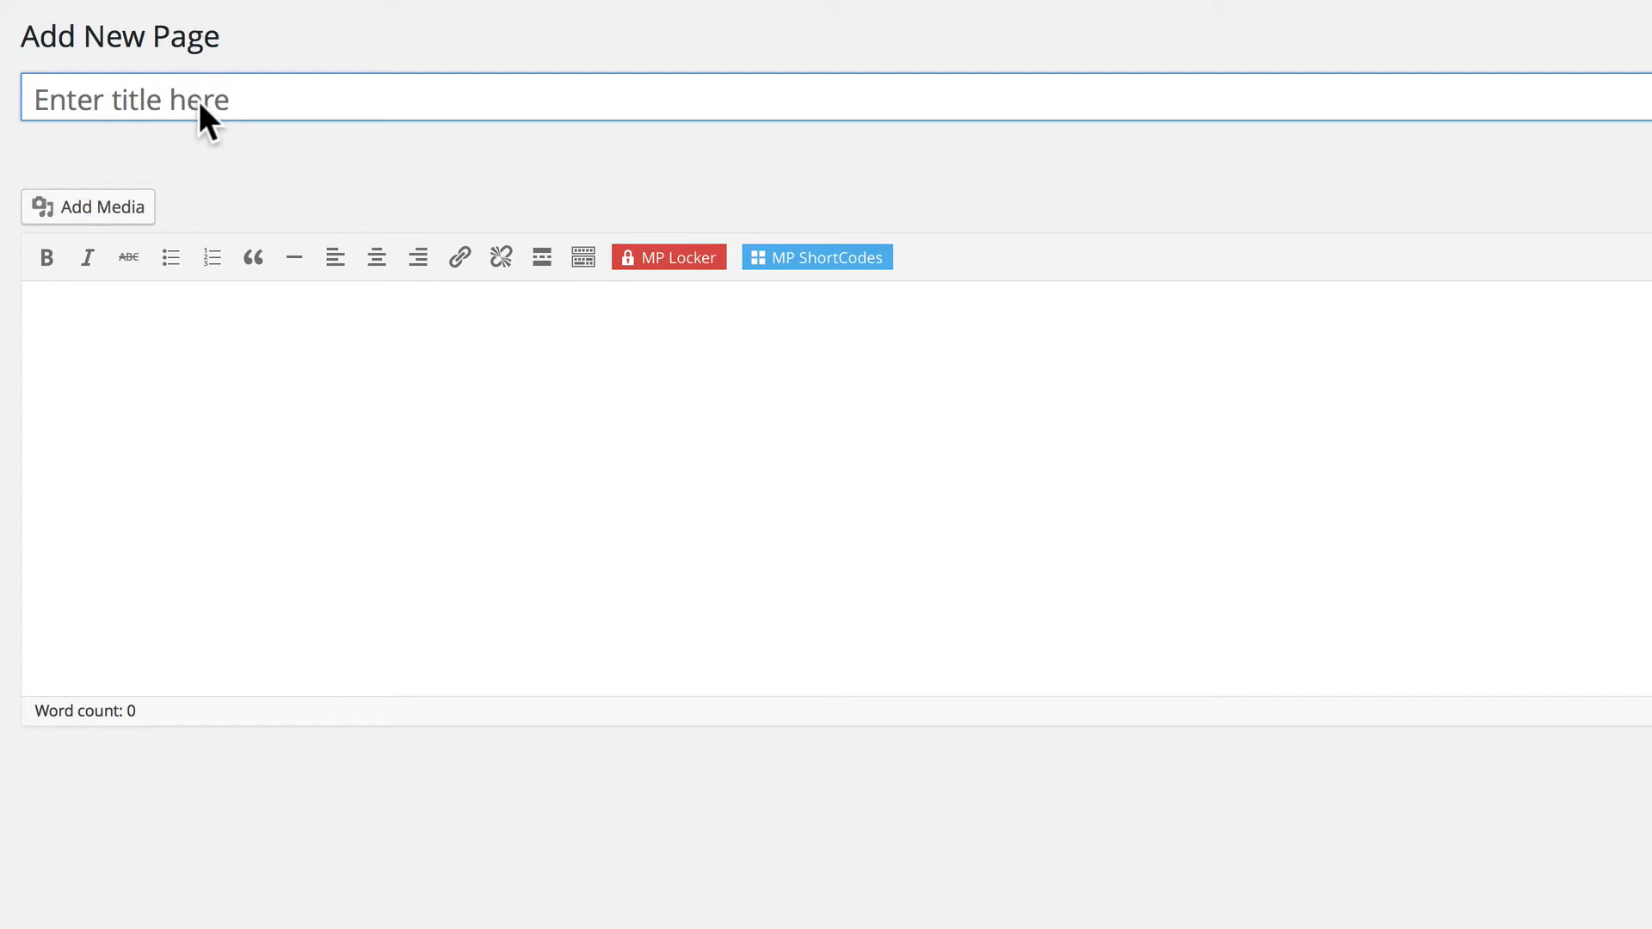
pyautogui.click(199, 101)
pyautogui.write('Inside User')
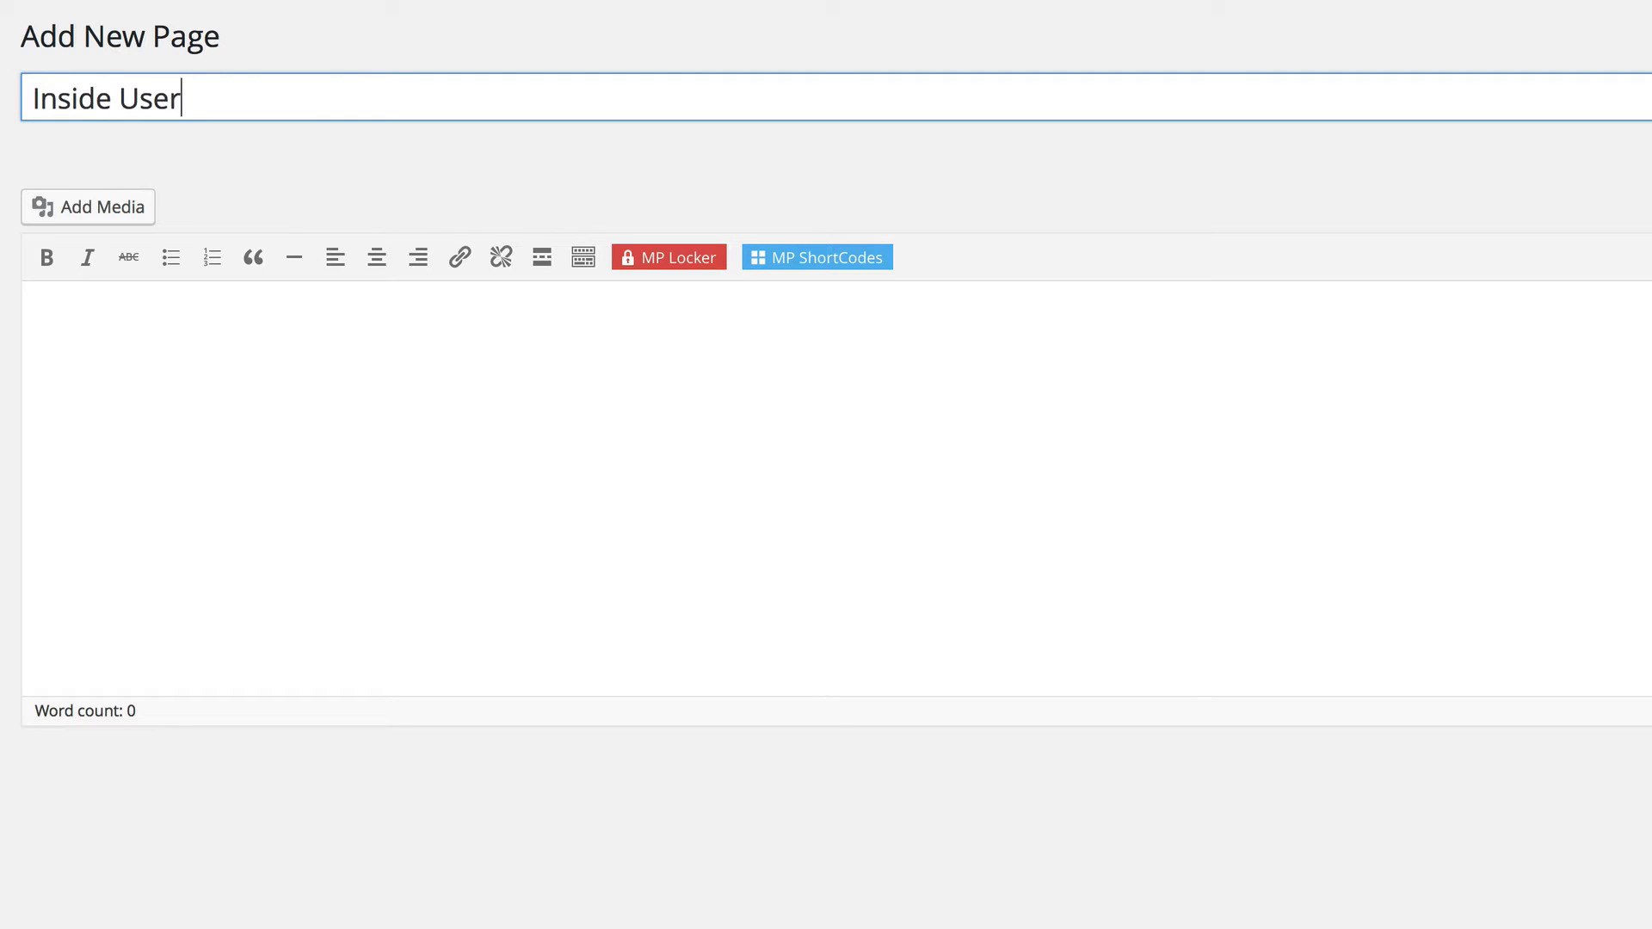
pyautogui.click(292, 332)
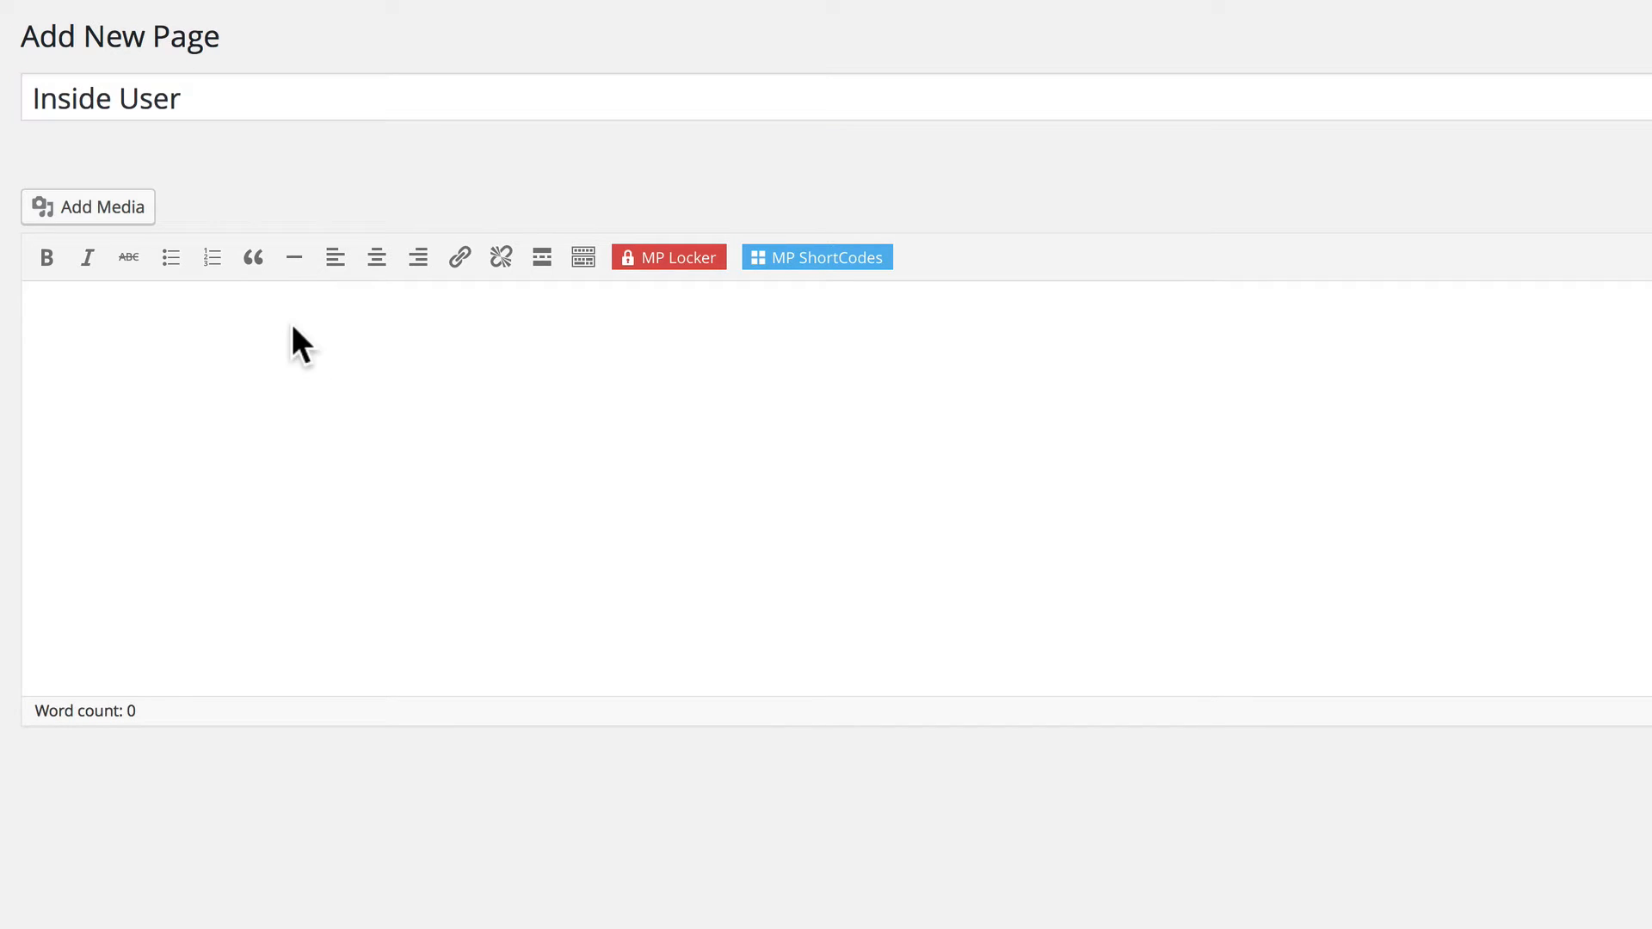
pyautogui.click(792, 262)
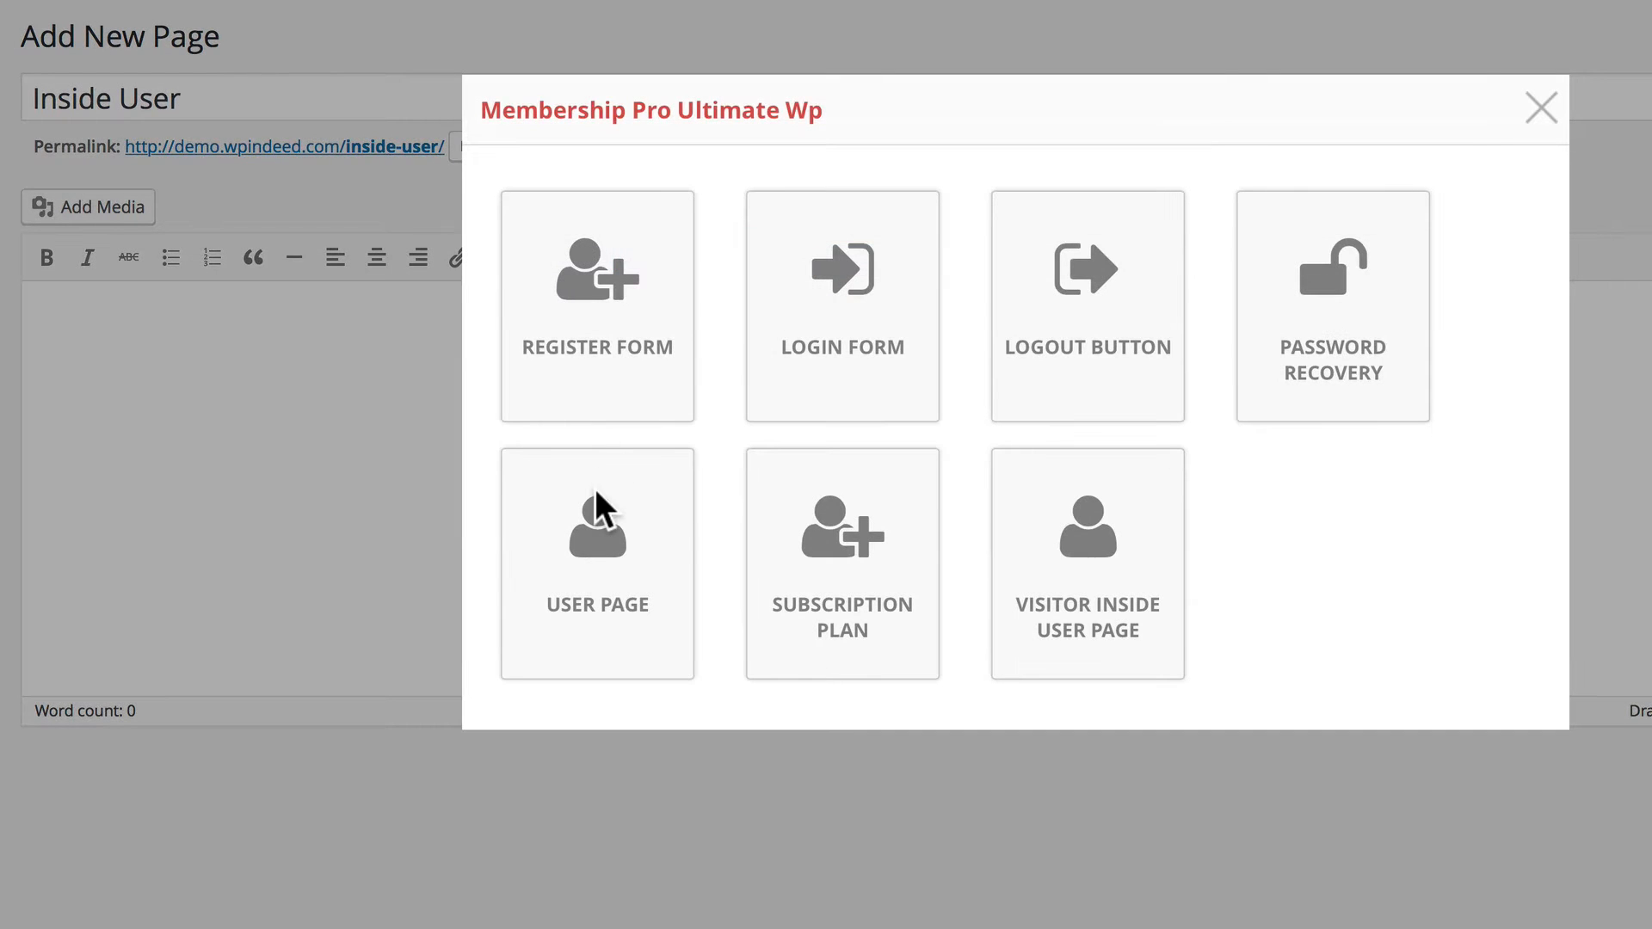
pyautogui.click(1076, 607)
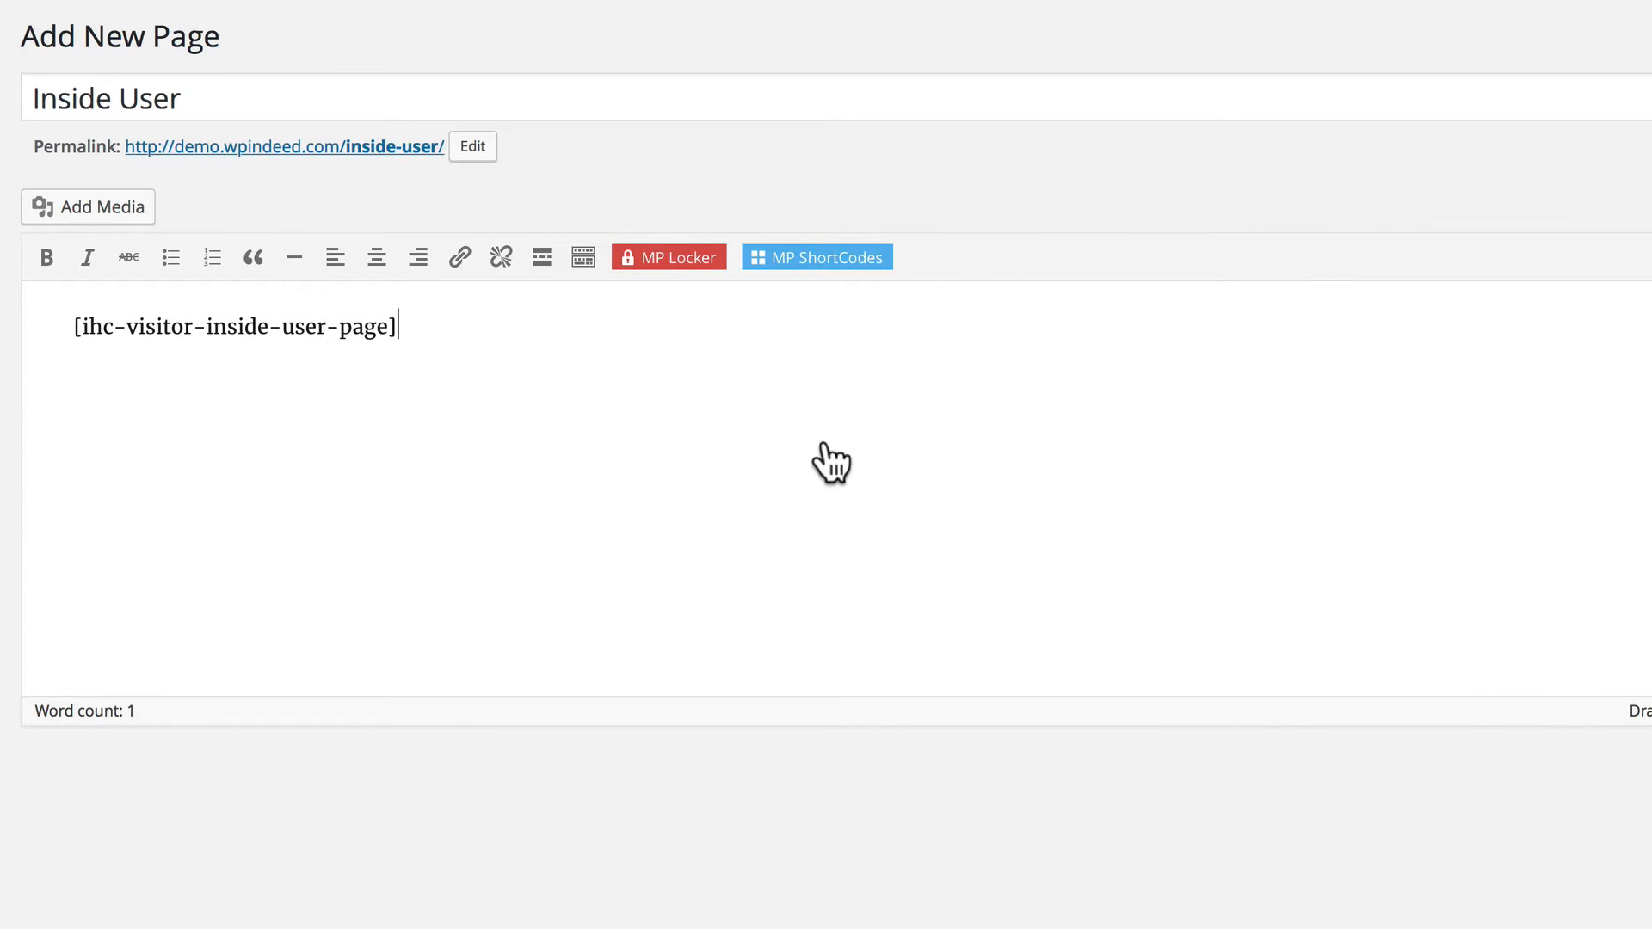
pyautogui.write('Lacus lorem. Gravida a ullamcorper. Pretium eget aliquam. Semper sit, nunc at, dapibus eu facilisis. Adipiscing tortor quis, arcu convallis et, lacus ut amet. Sed egestas, platea platea, dictum hac augue.')
pyautogui.write('Lacus lorem. Gravida a ullamcorper. Pretium eget aliquam. Semper sit, nunc at, dapibus eu facilisis. Adipiscing tortor quis, arcu convallis et, lacus ut amet. Sed egestas, platea platea, dictum hac augue.')
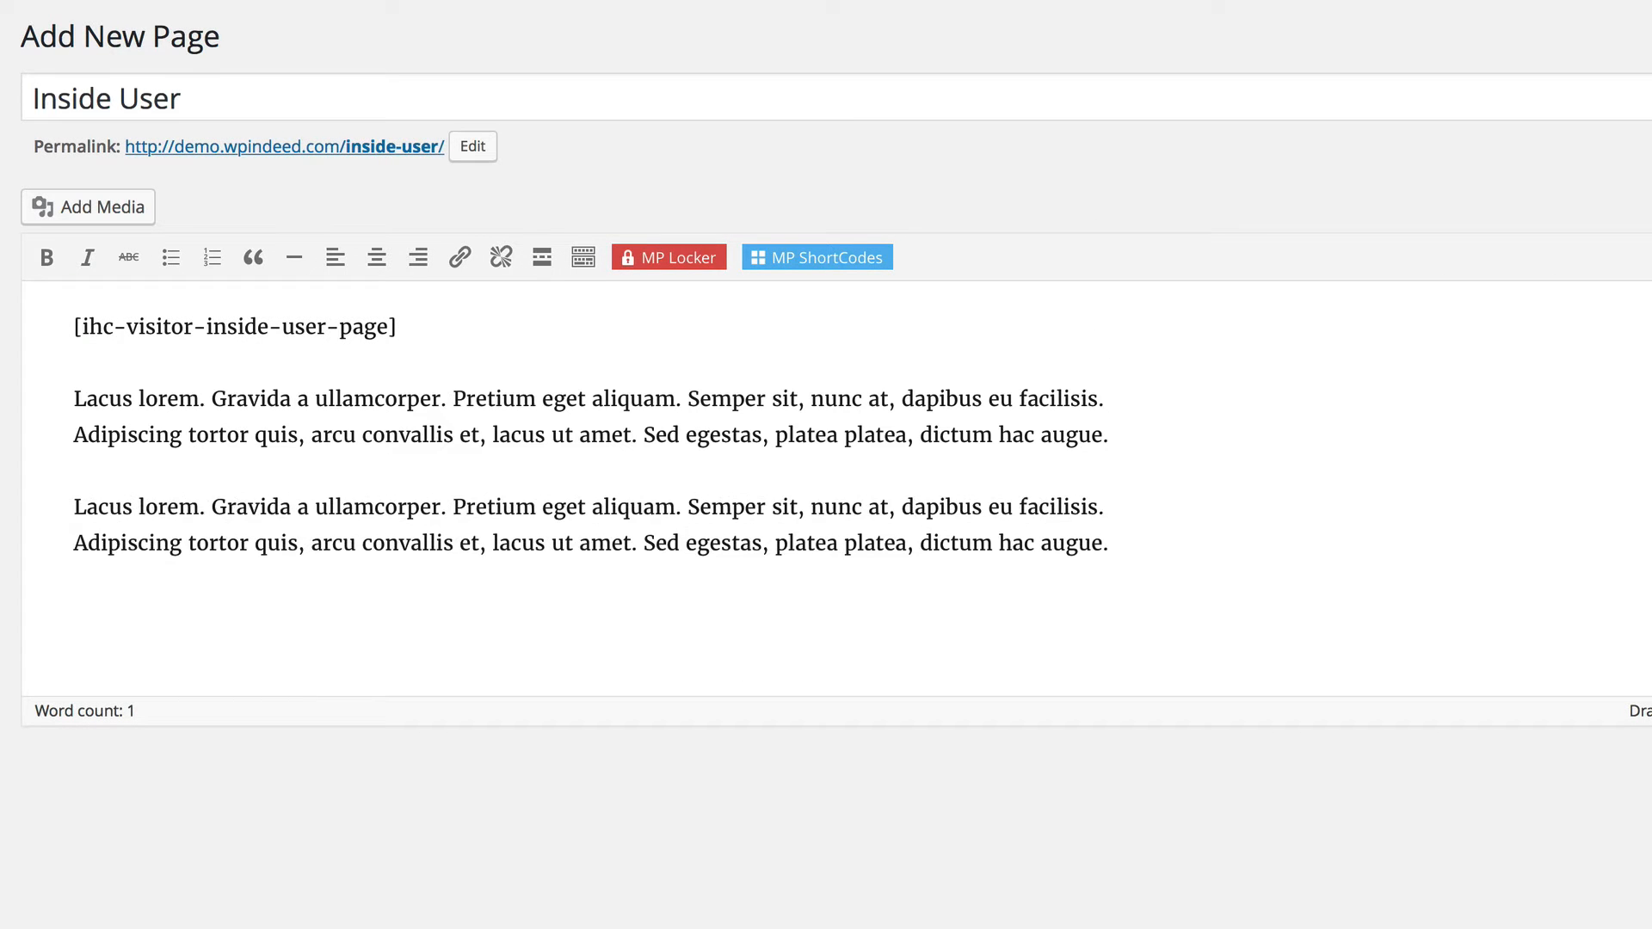
# Set the Inside User page's Membership Pro page type to Visitor Inside User Page and publish it.
pyautogui.click(1405, 460)
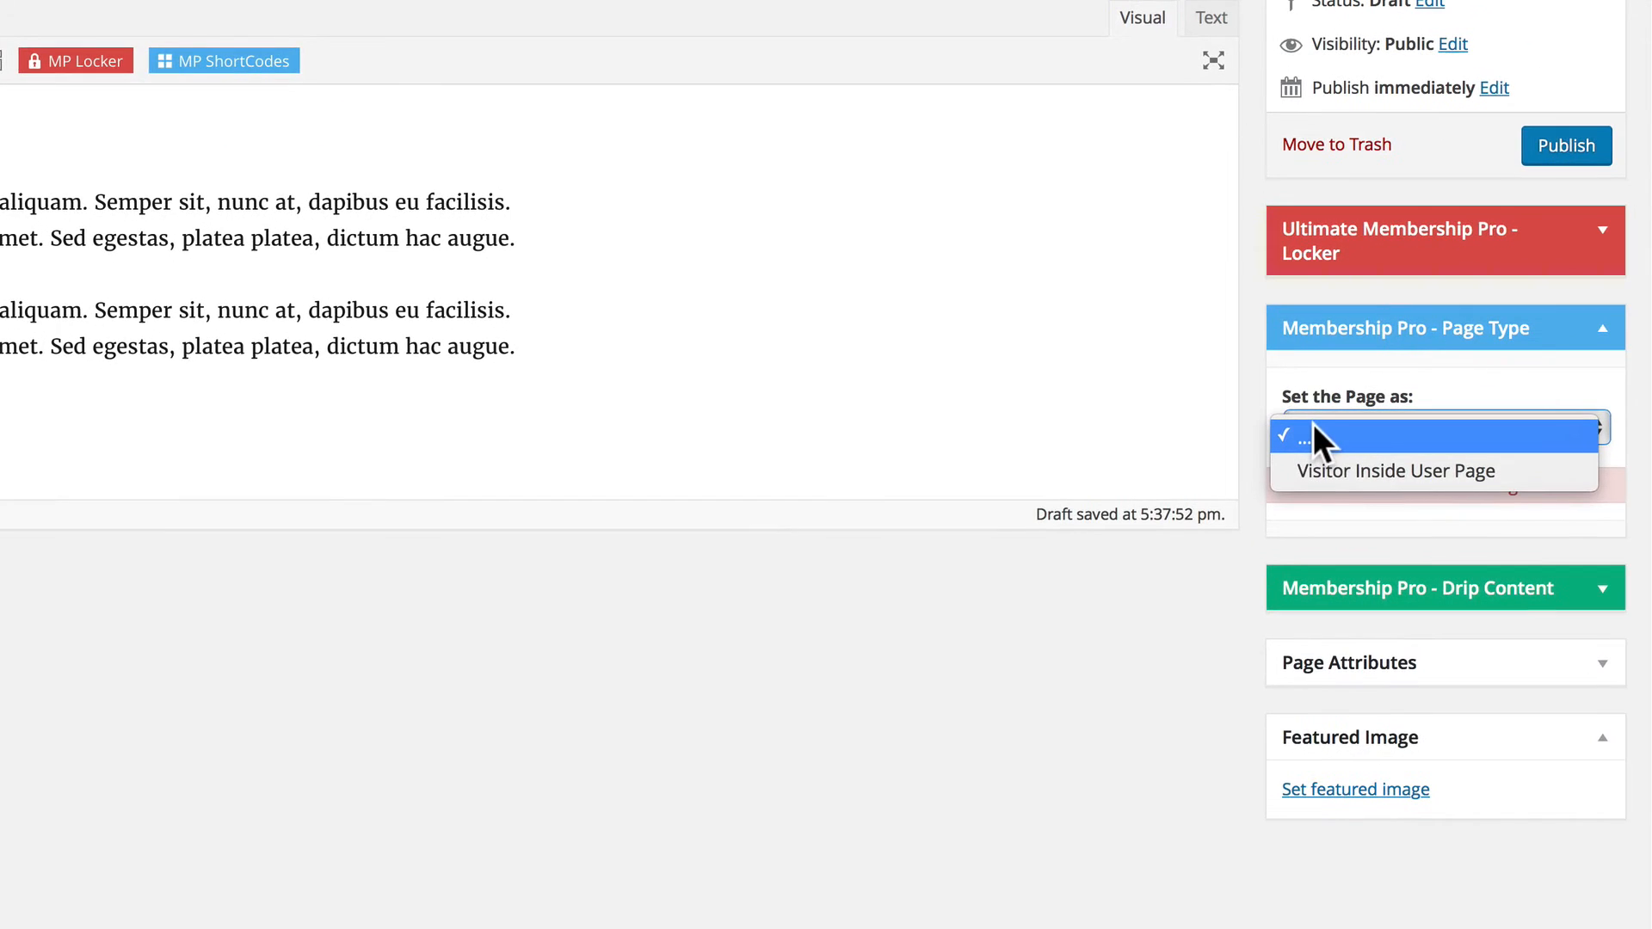
pyautogui.click(1332, 471)
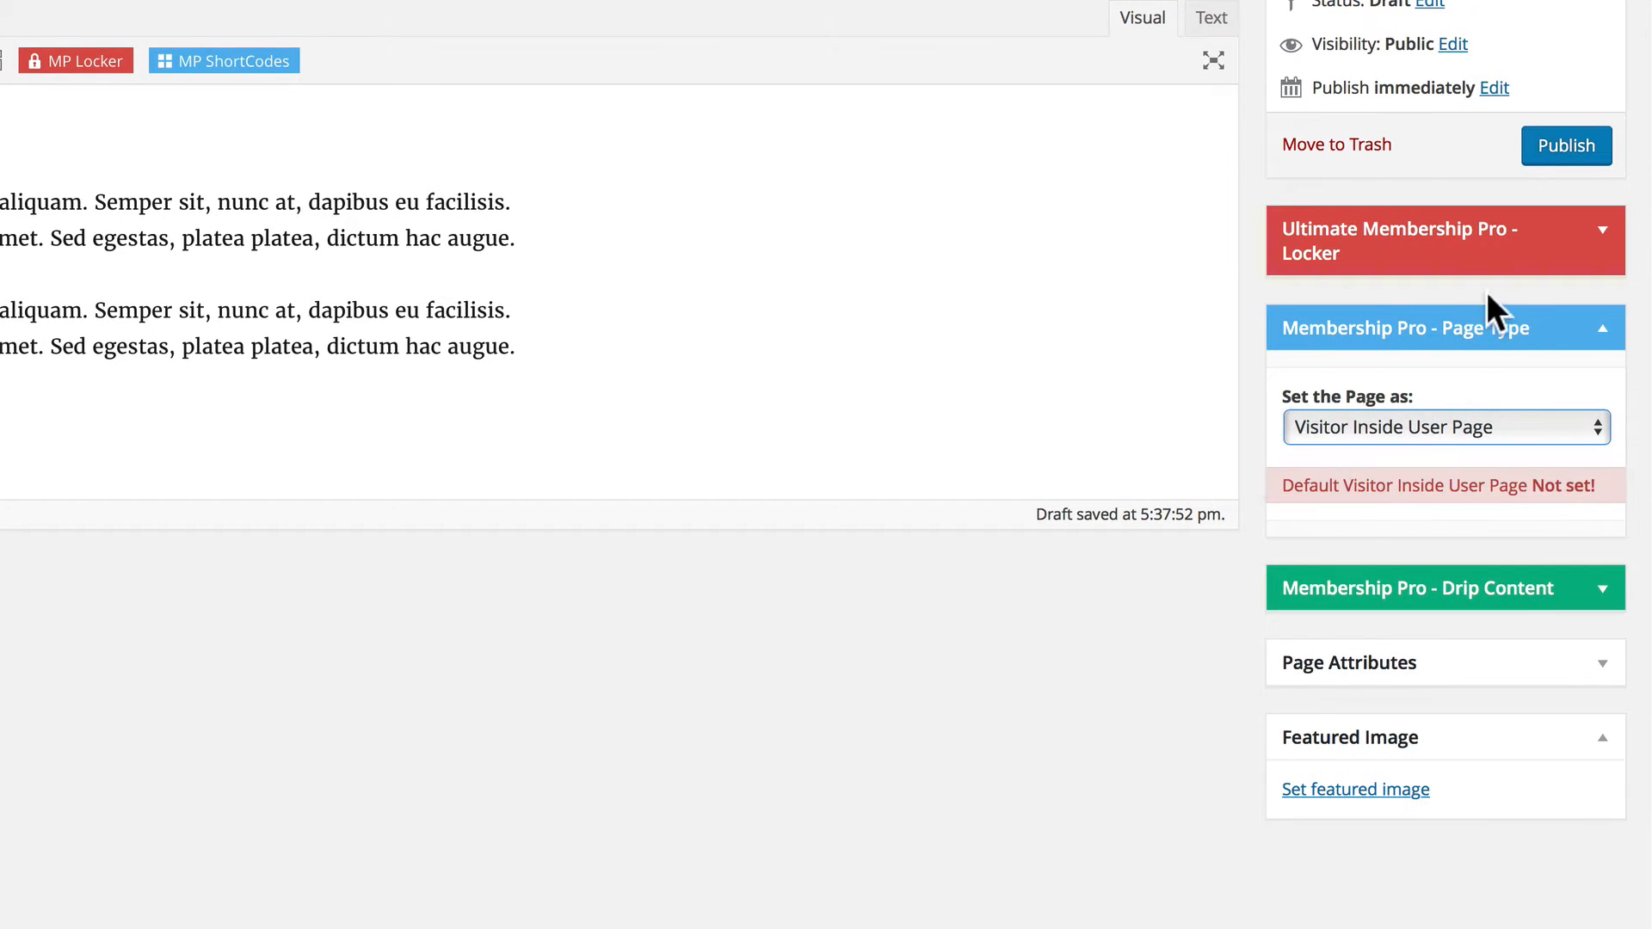
pyautogui.click(1557, 137)
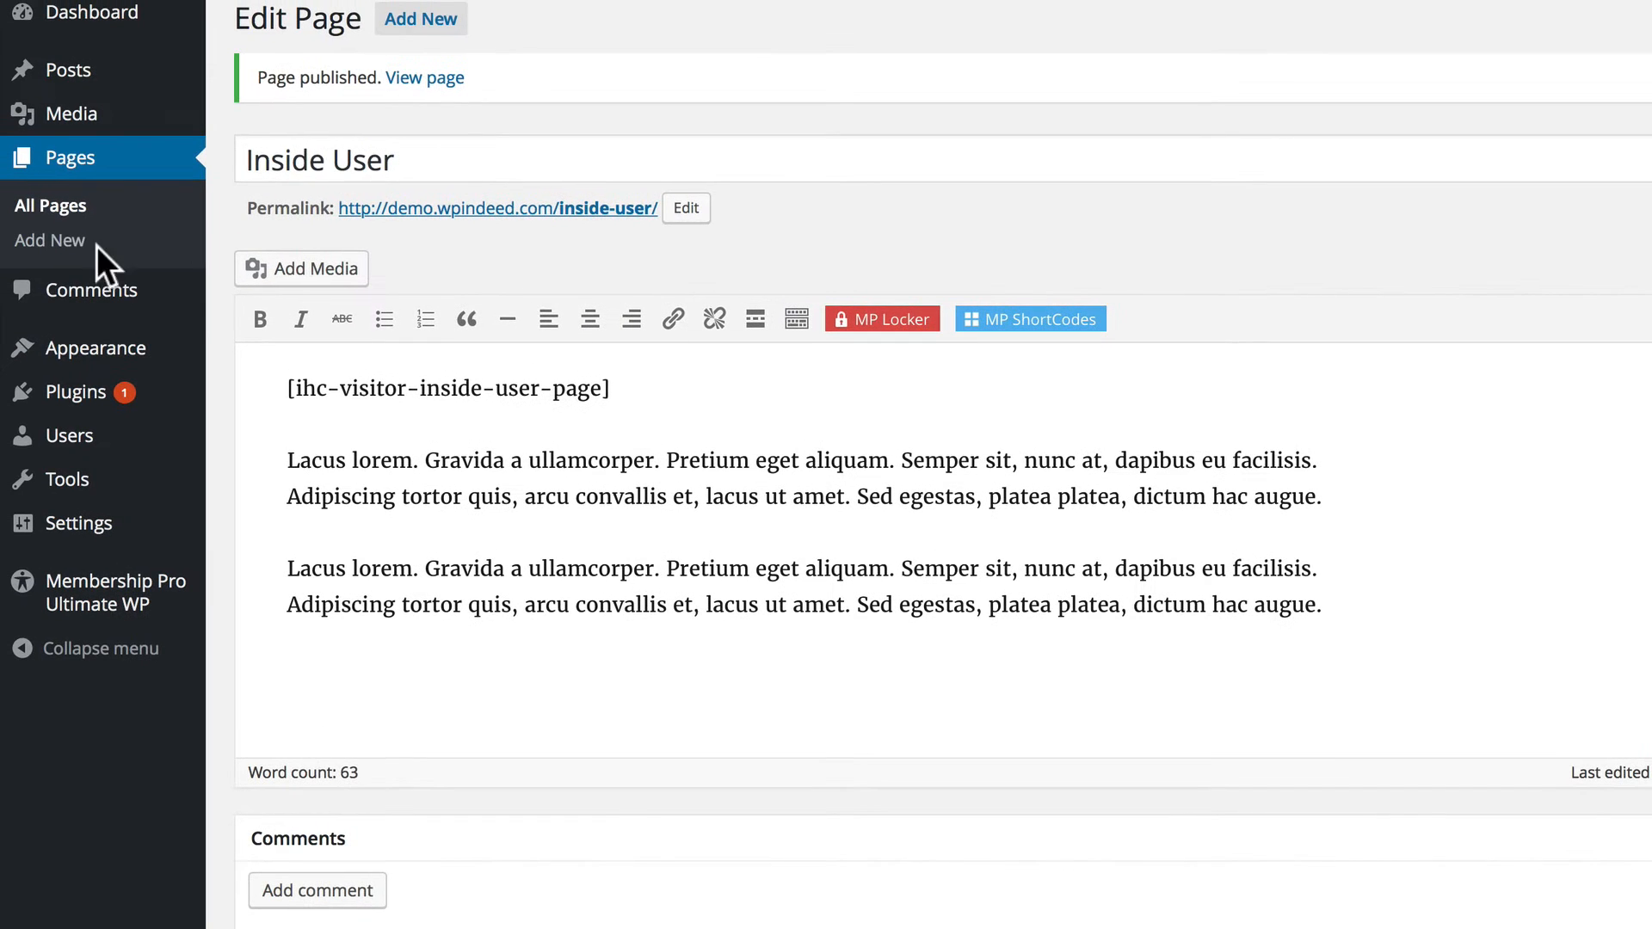
# Check the list of all pages and open the Members List showcase in Membership Pro Ultimate WP.
pyautogui.click(52, 205)
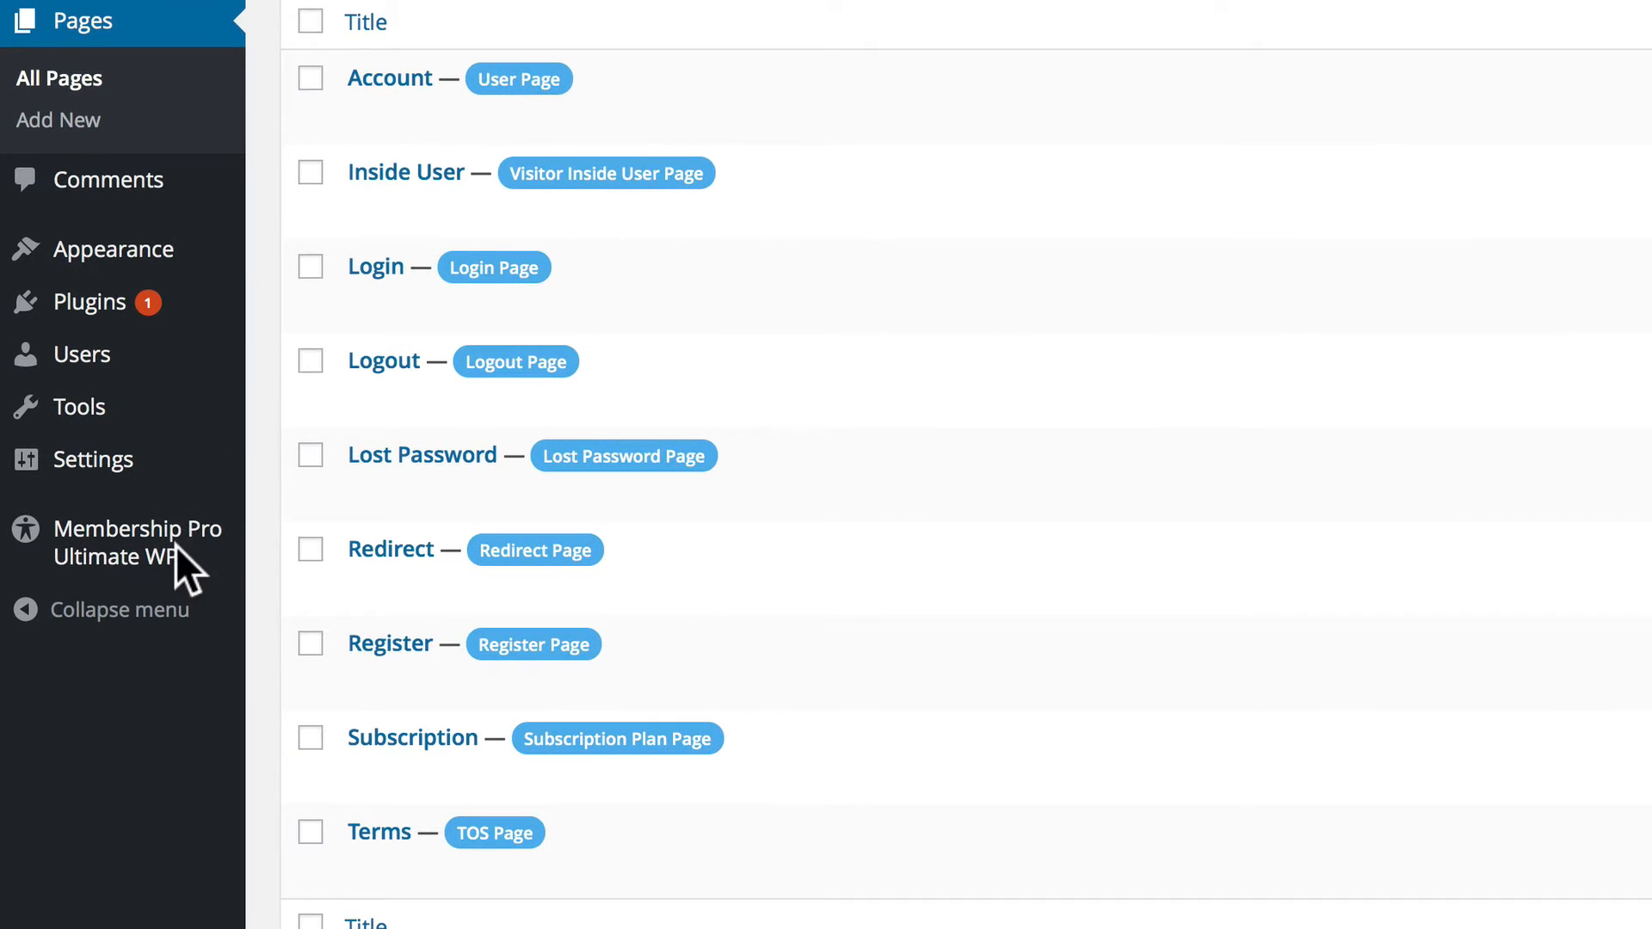
pyautogui.click(176, 545)
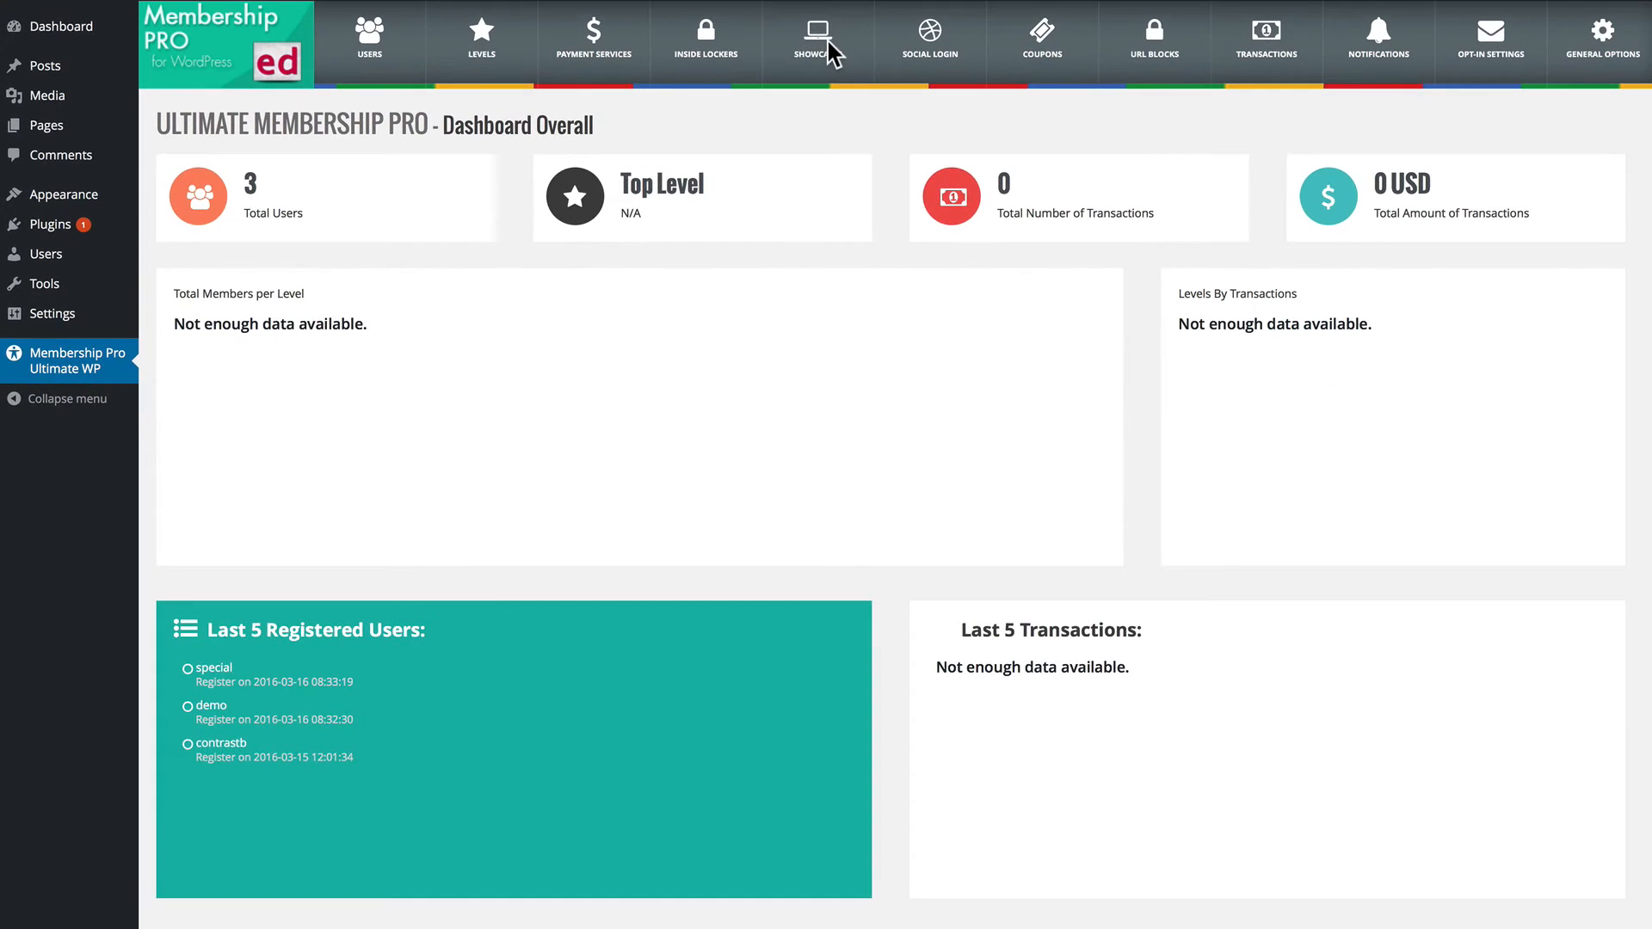
pyautogui.click(831, 50)
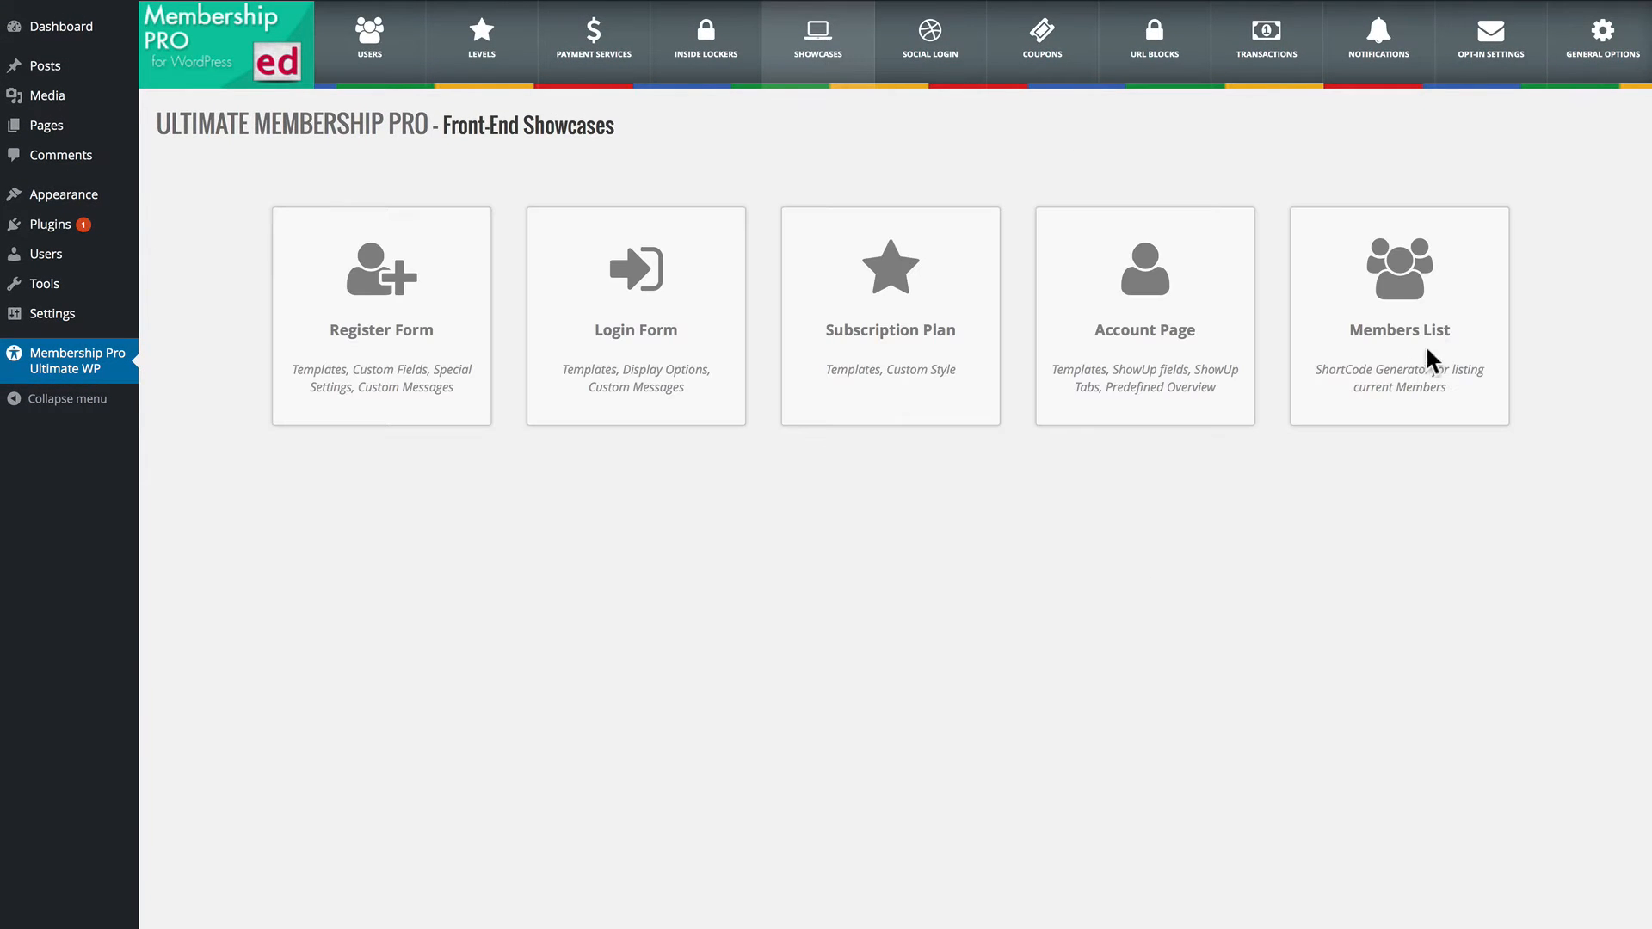
pyautogui.click(1403, 323)
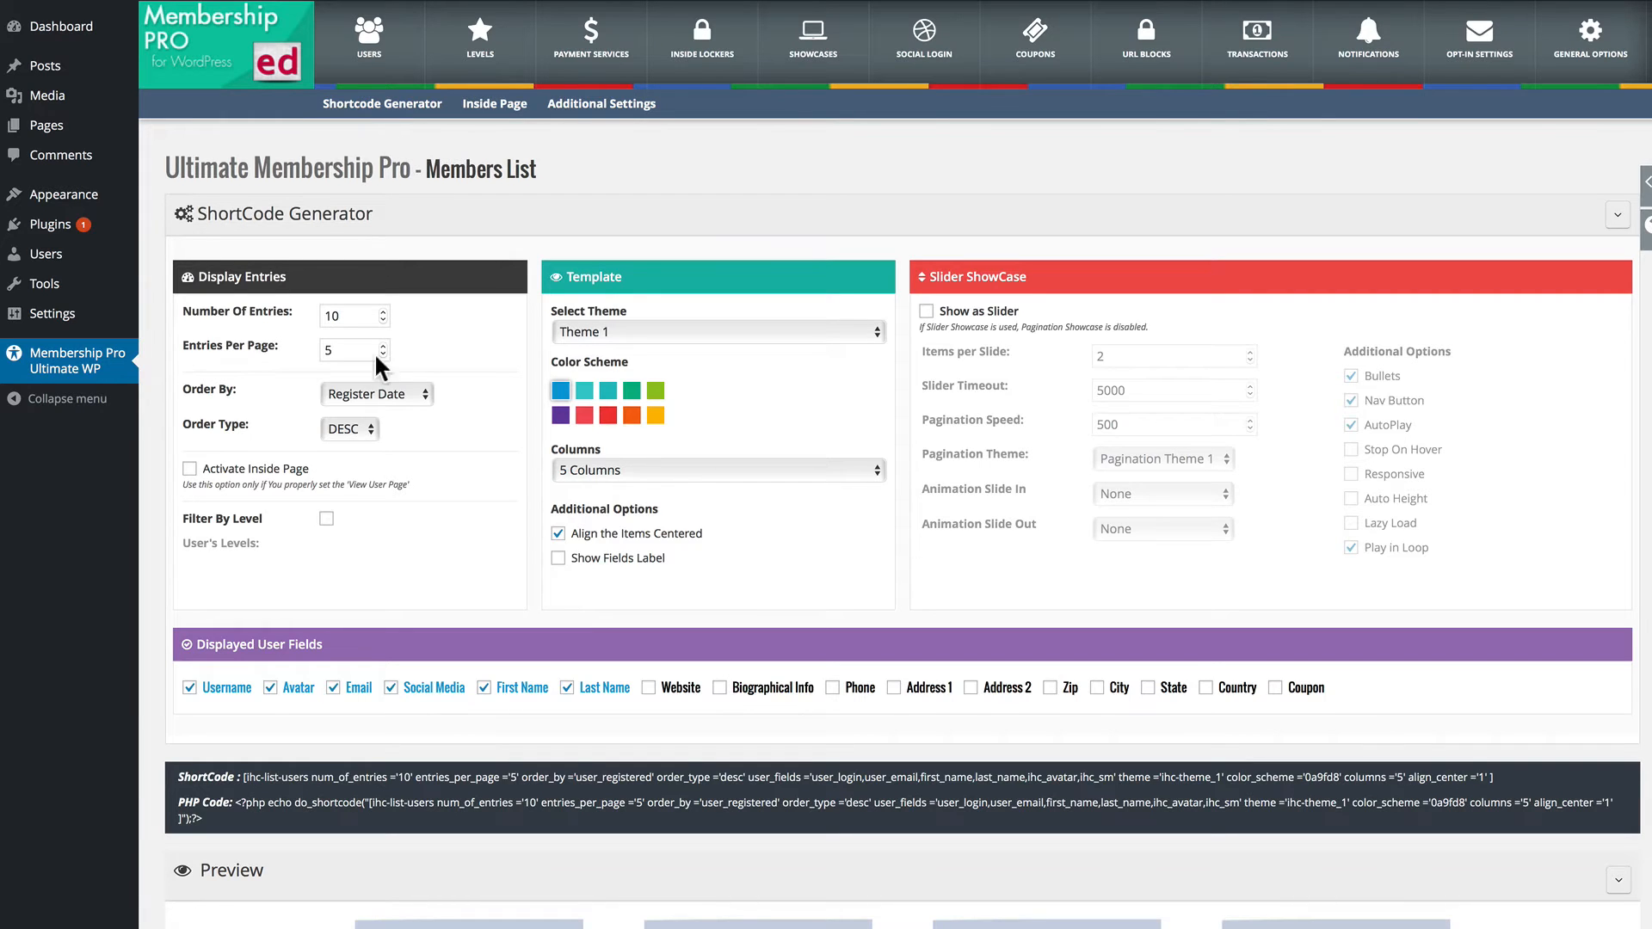
# Review the Members List shortcode generator and preview, its Inside Page content template and its Additional Settings.
pyautogui.scroll(-2, 358, 727)
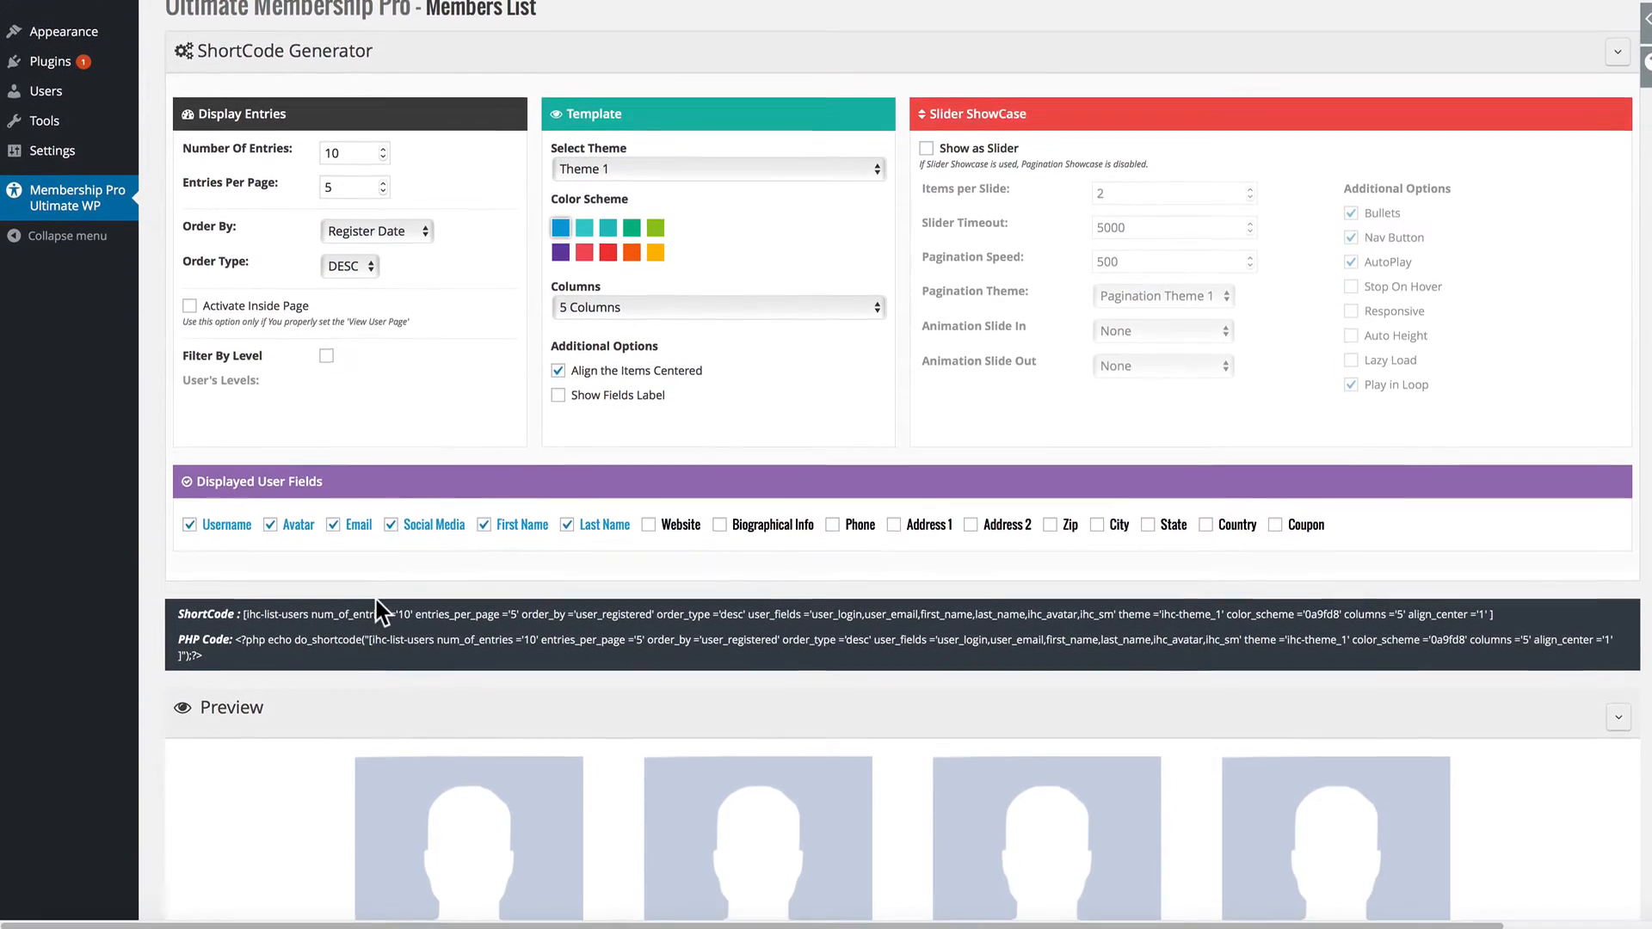
pyautogui.scroll(-1, 379, 613)
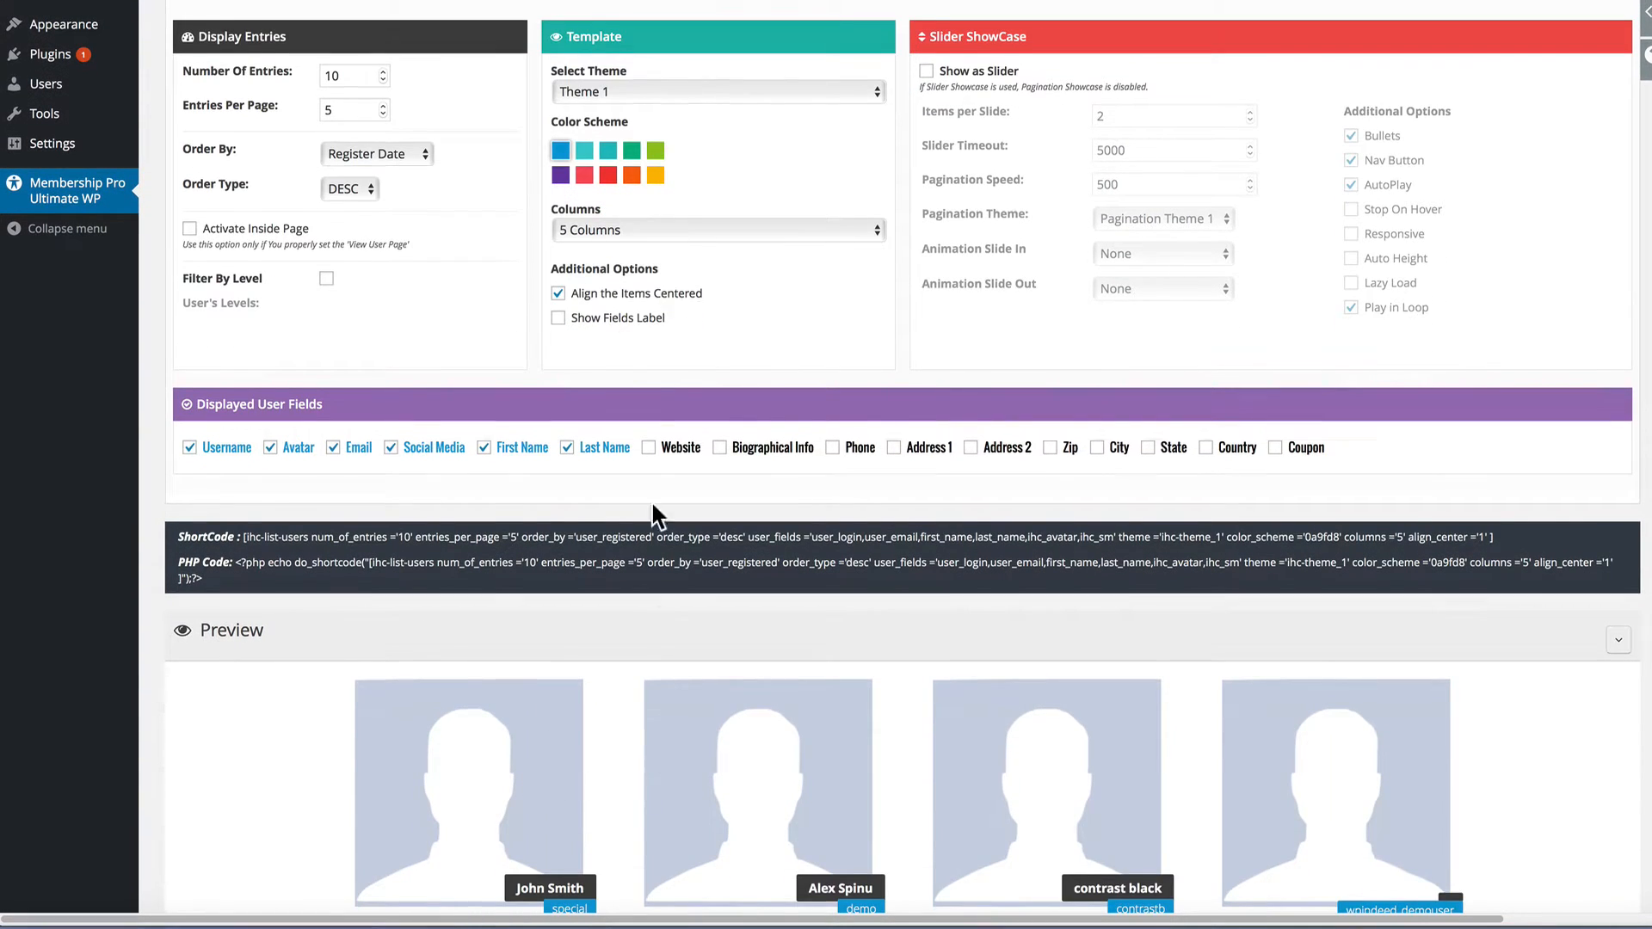
pyautogui.scroll(2, 650, 500)
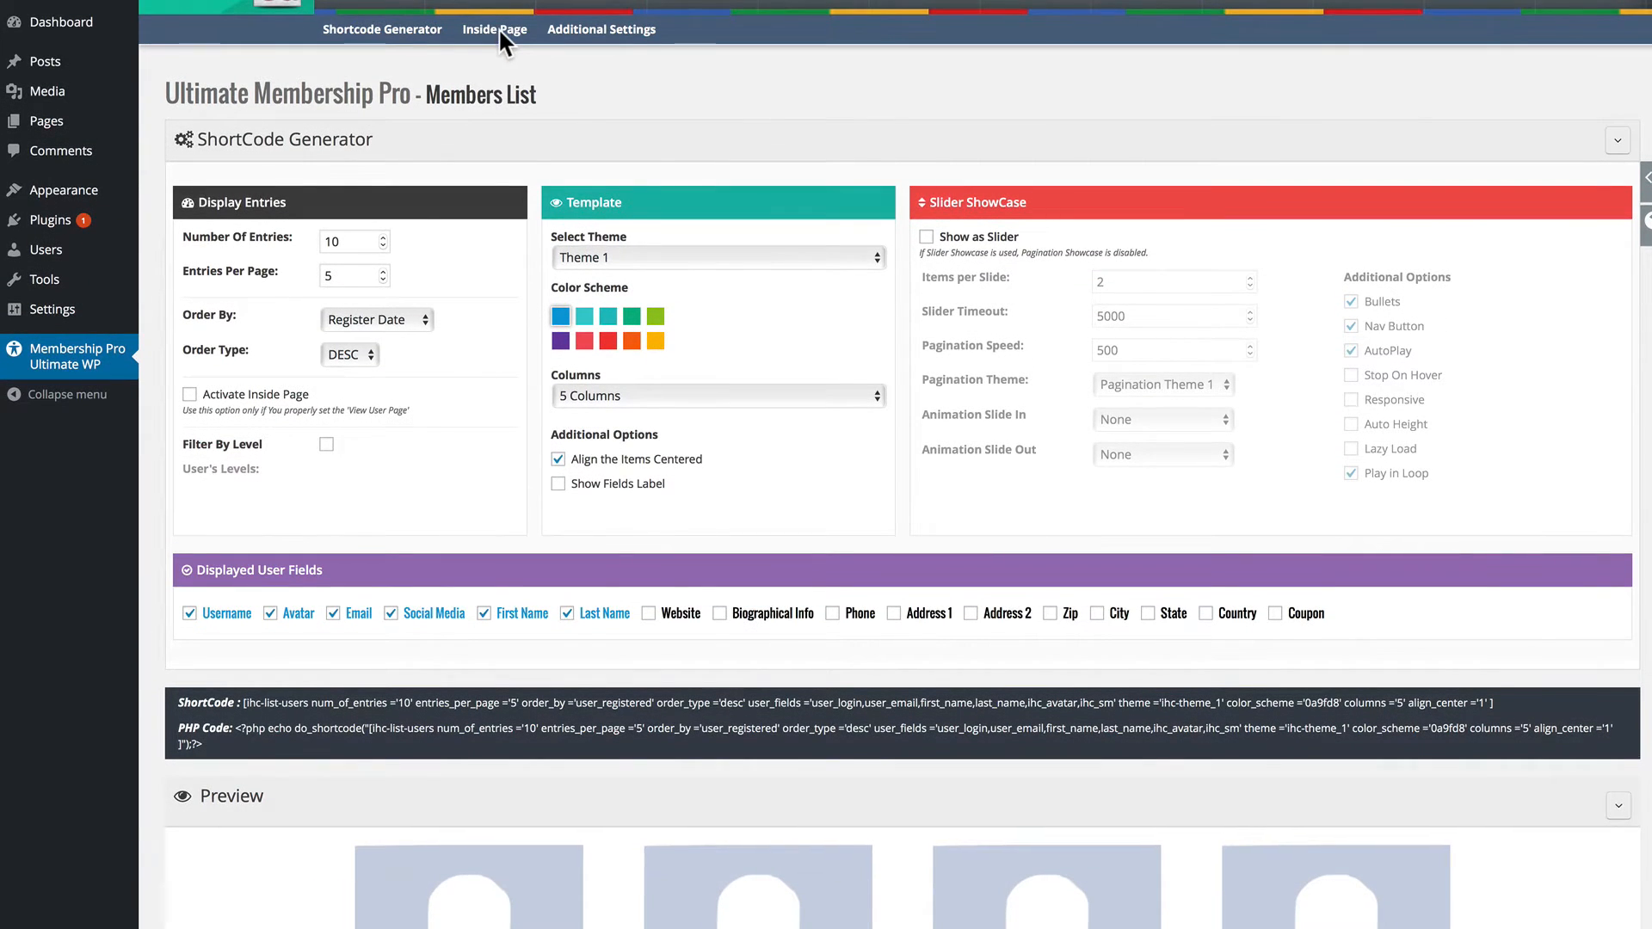
pyautogui.click(499, 29)
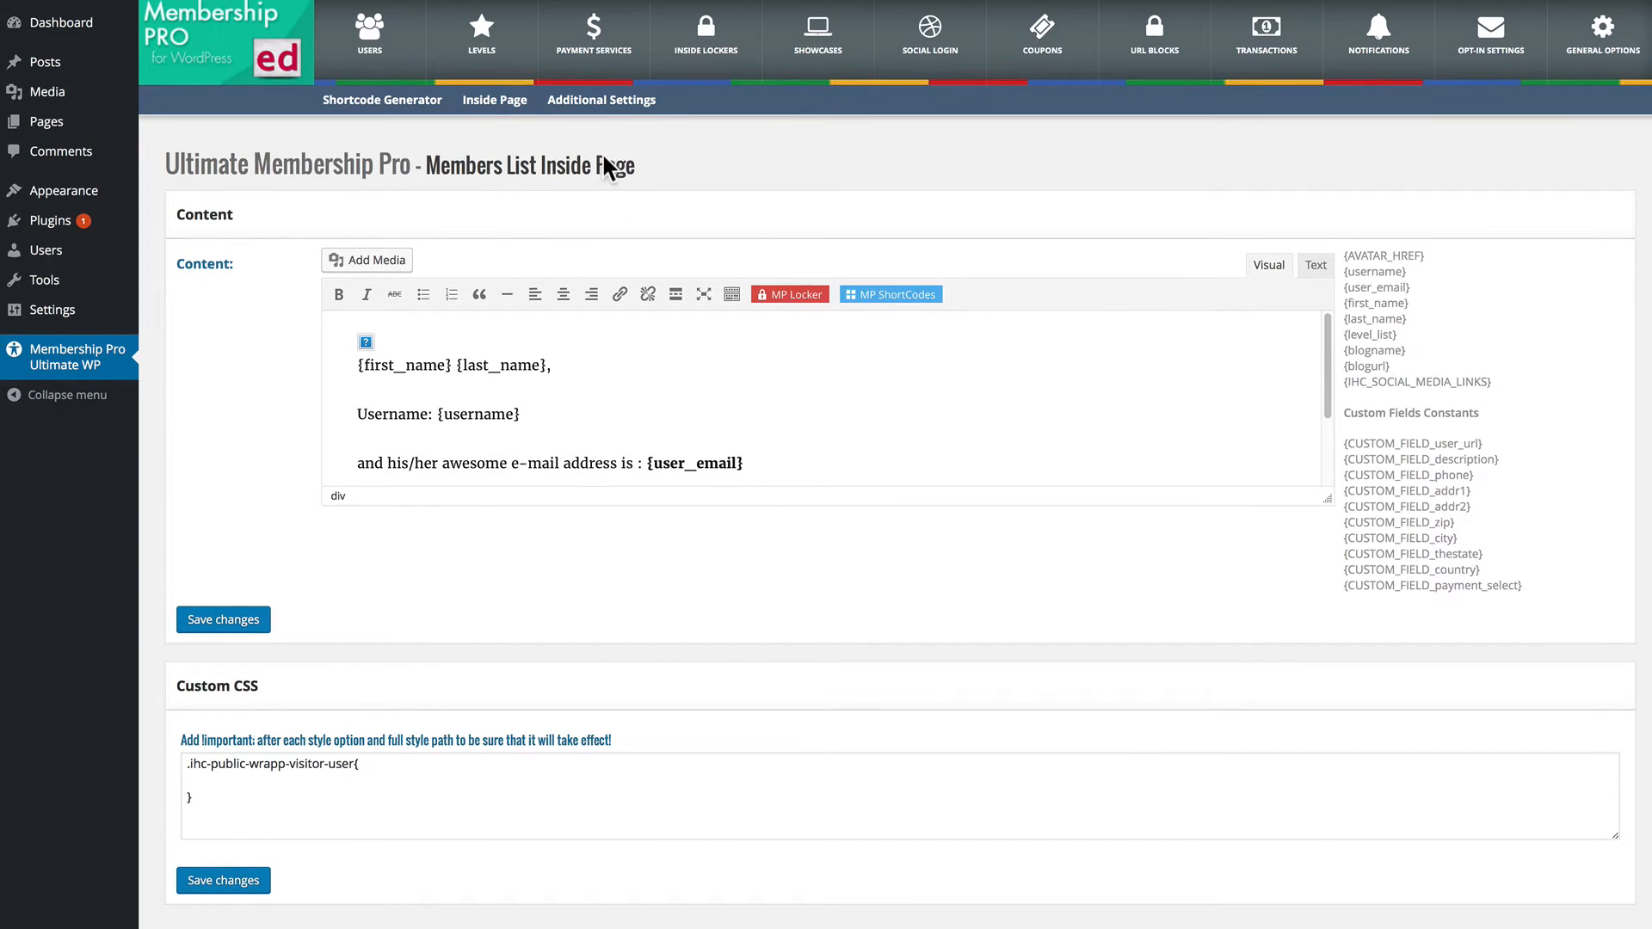
pyautogui.click(592, 98)
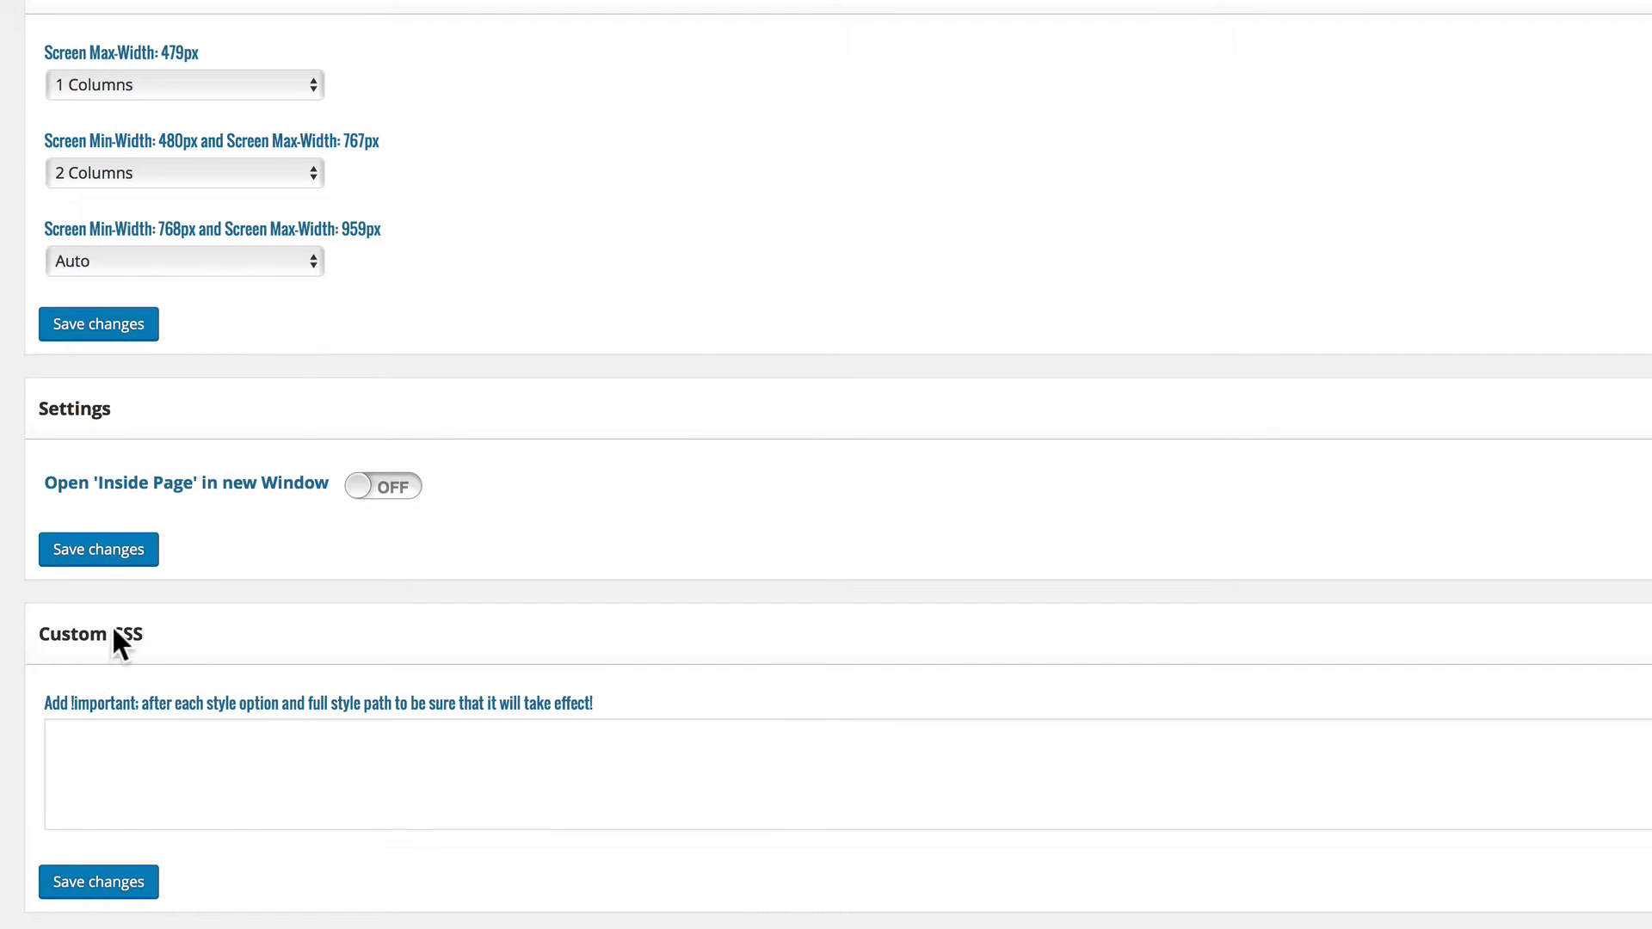
# Set the Members List template to Theme 6 in the shortcode generator and copy the generated shortcode.
pyautogui.click(306, 21)
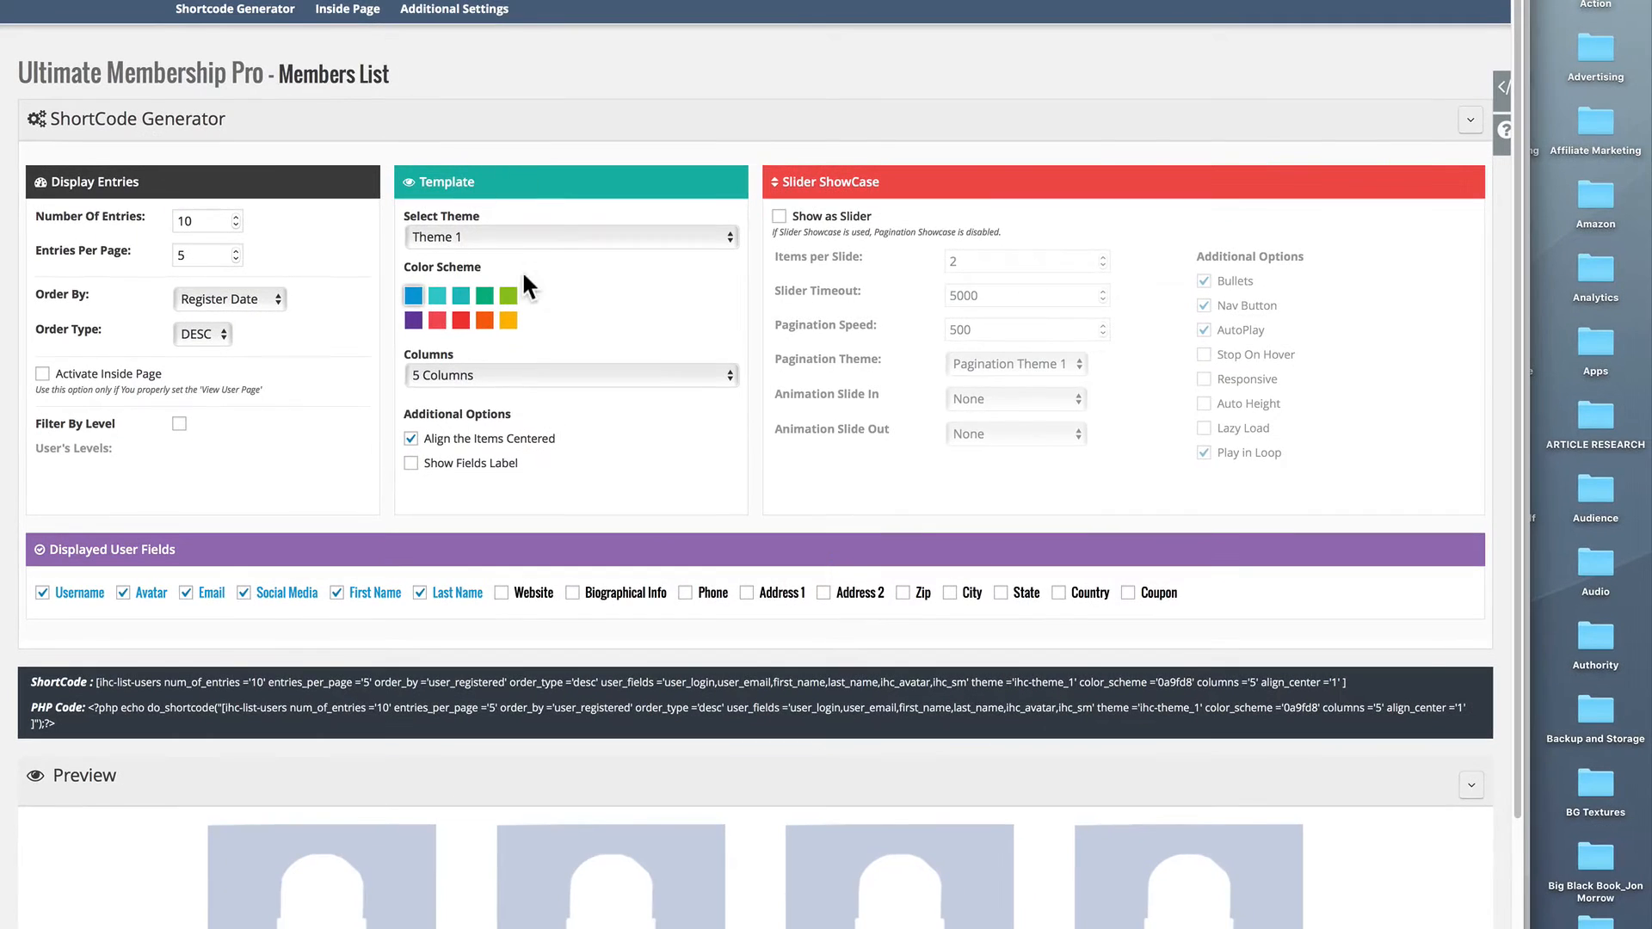
pyautogui.click(536, 237)
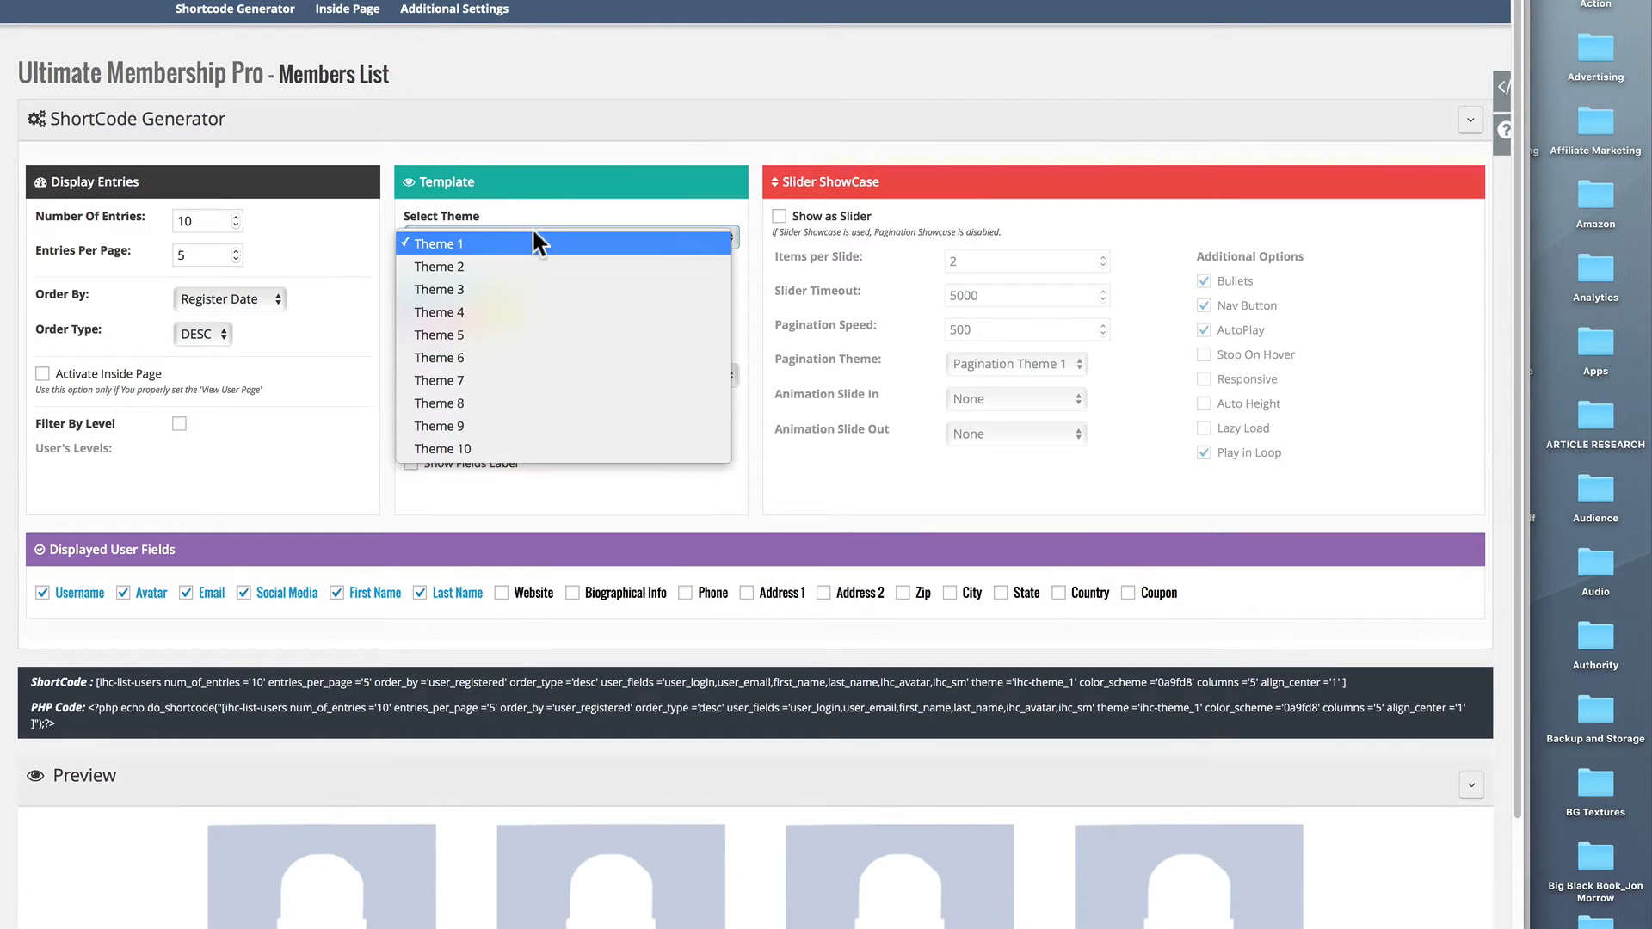
pyautogui.click(443, 358)
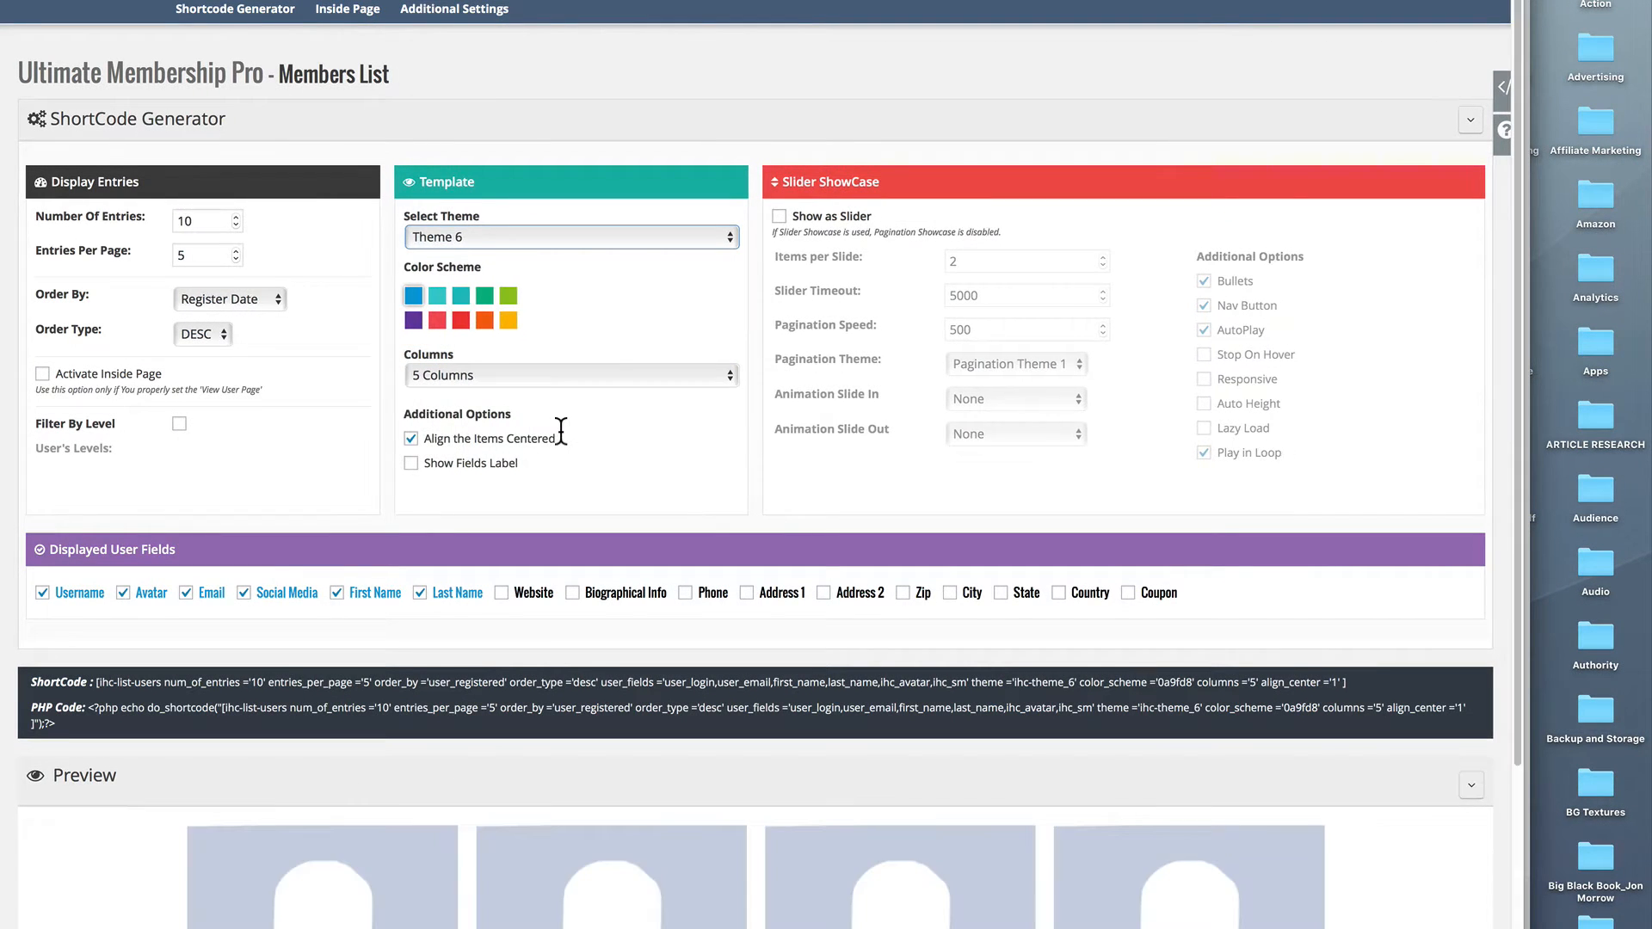
pyautogui.scroll(-3, 561, 430)
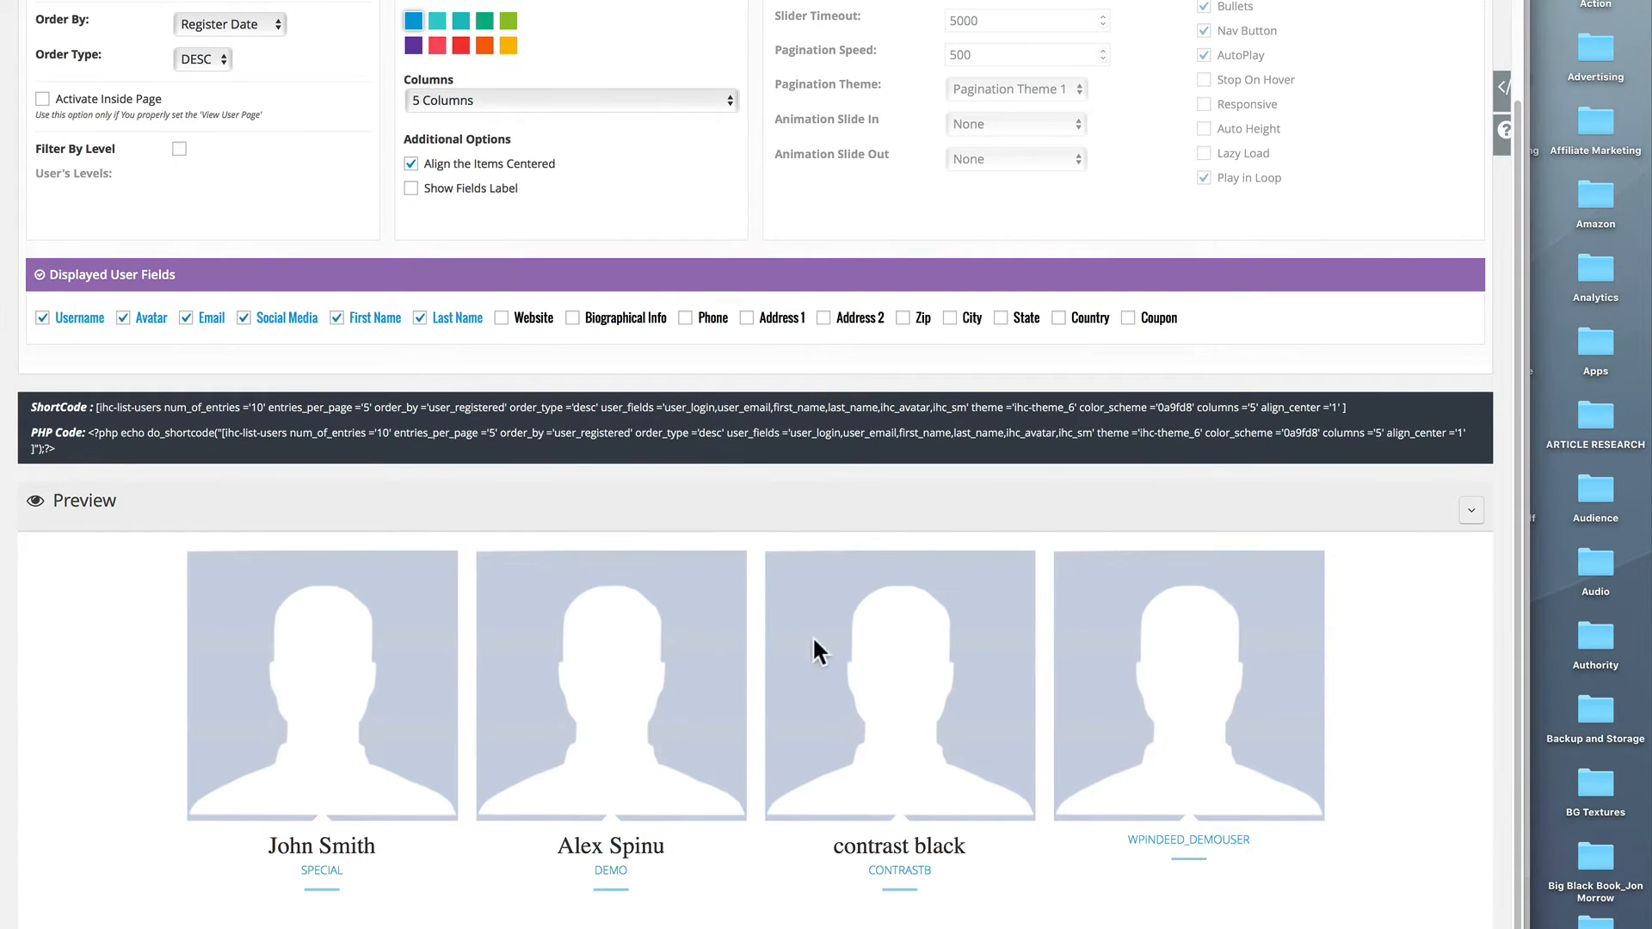
pyautogui.moveTo(1345, 407); pyautogui.dragTo(103, 405)
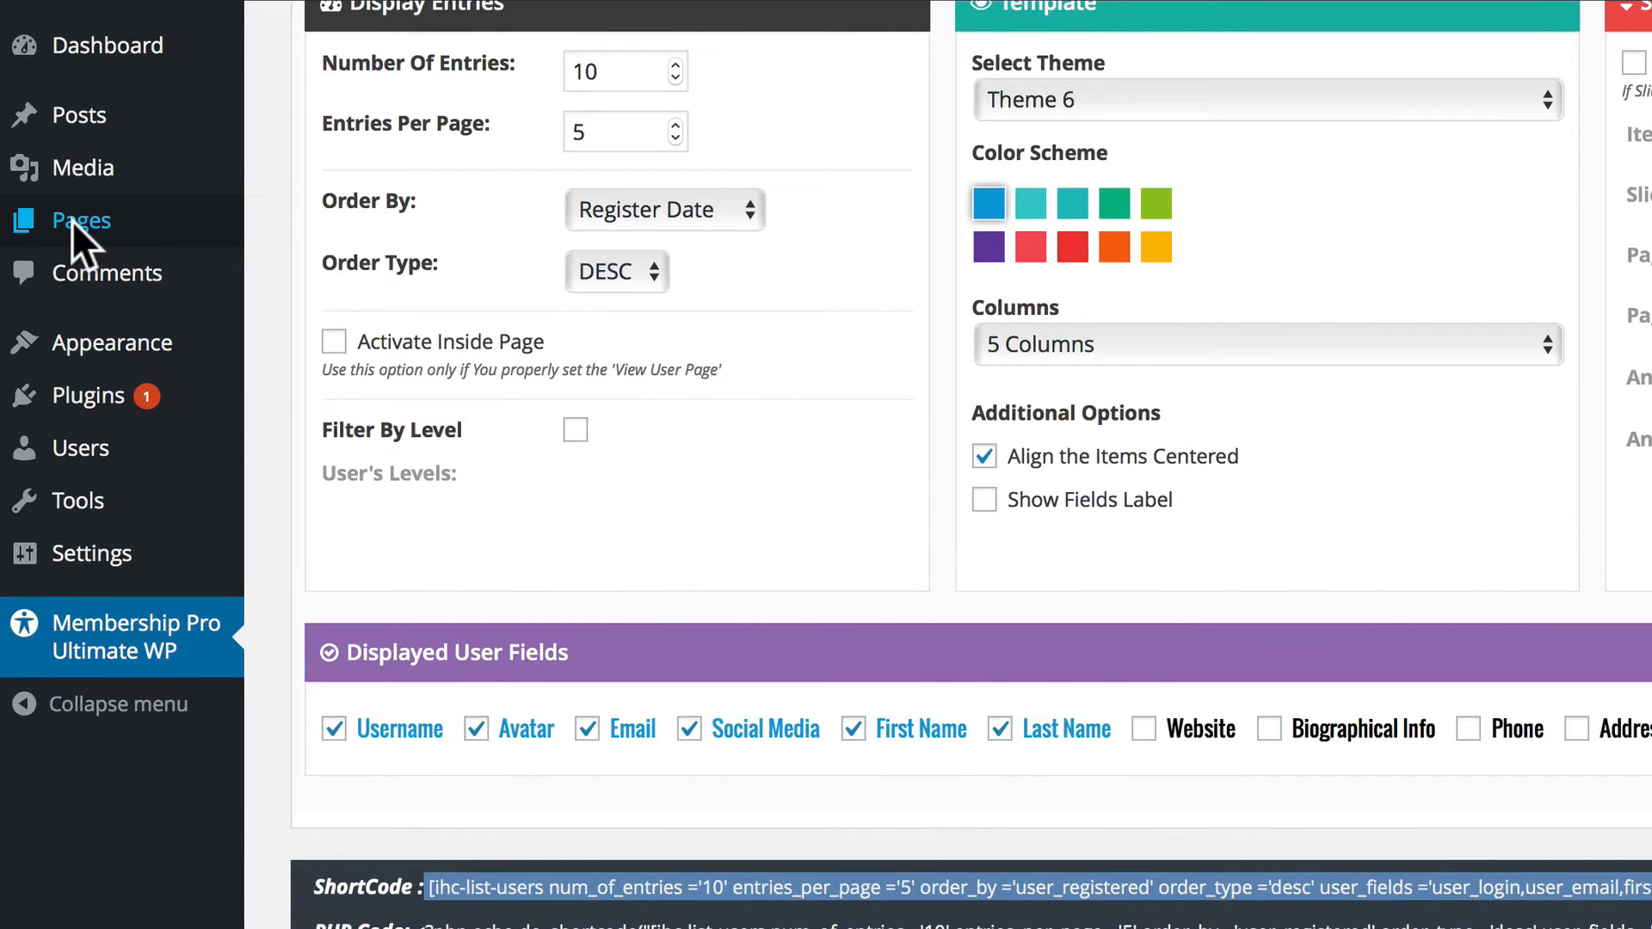
# Add a new page titled "Members" with the copied Members List shortcode as its content and publish it.
pyautogui.click(71, 220)
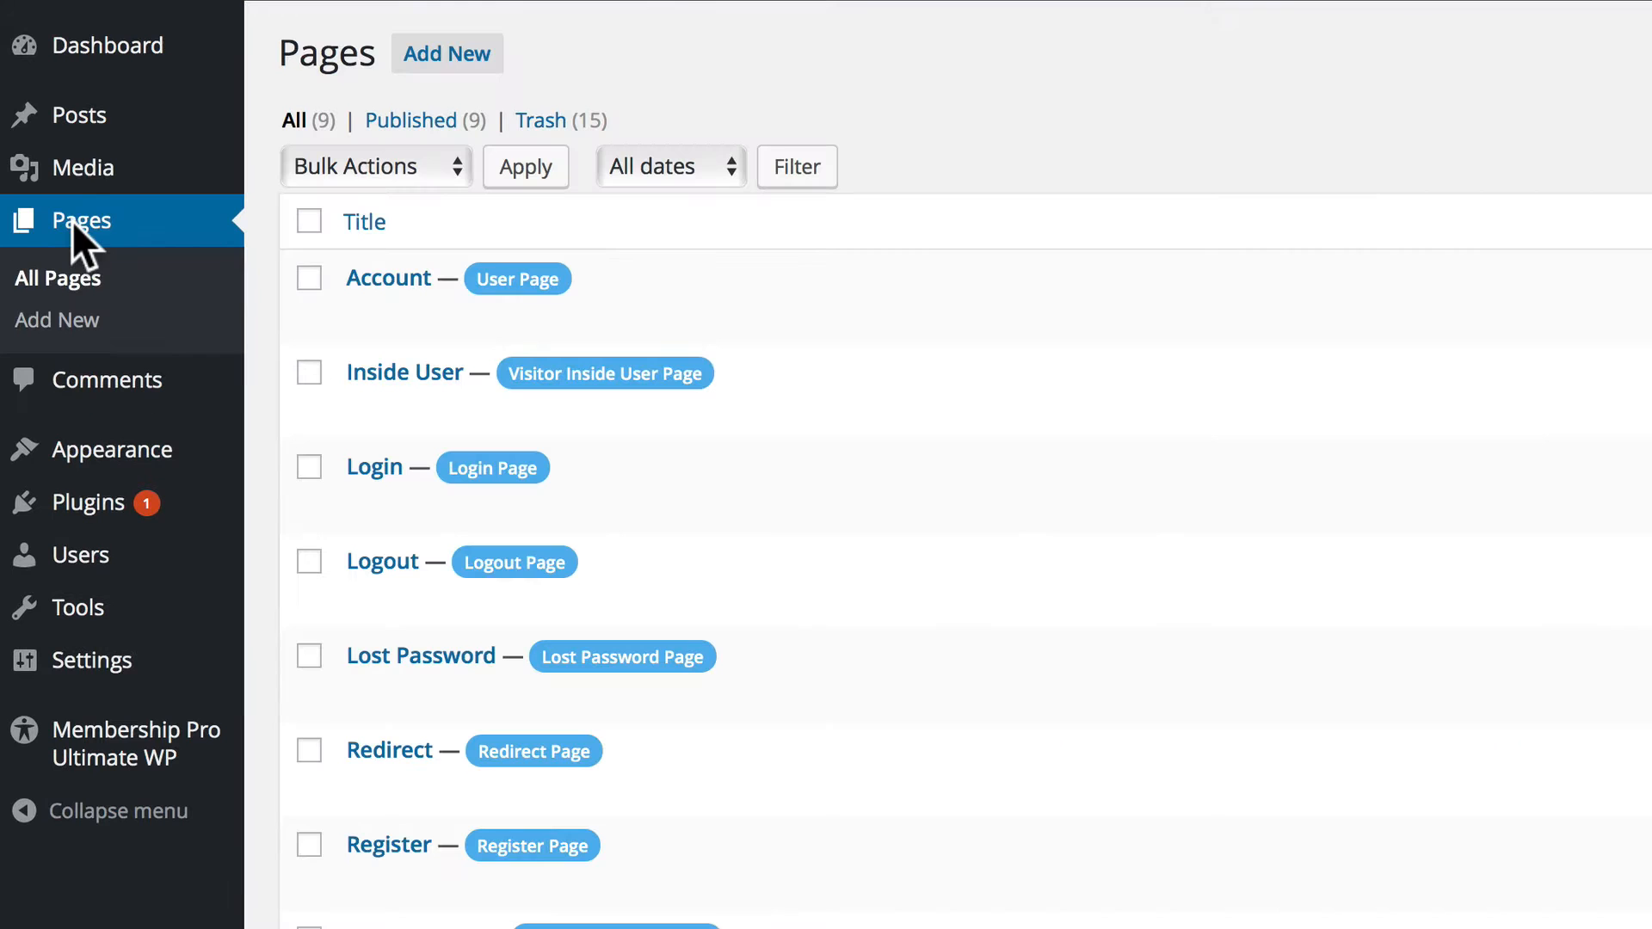
pyautogui.click(456, 54)
pyautogui.click(406, 116)
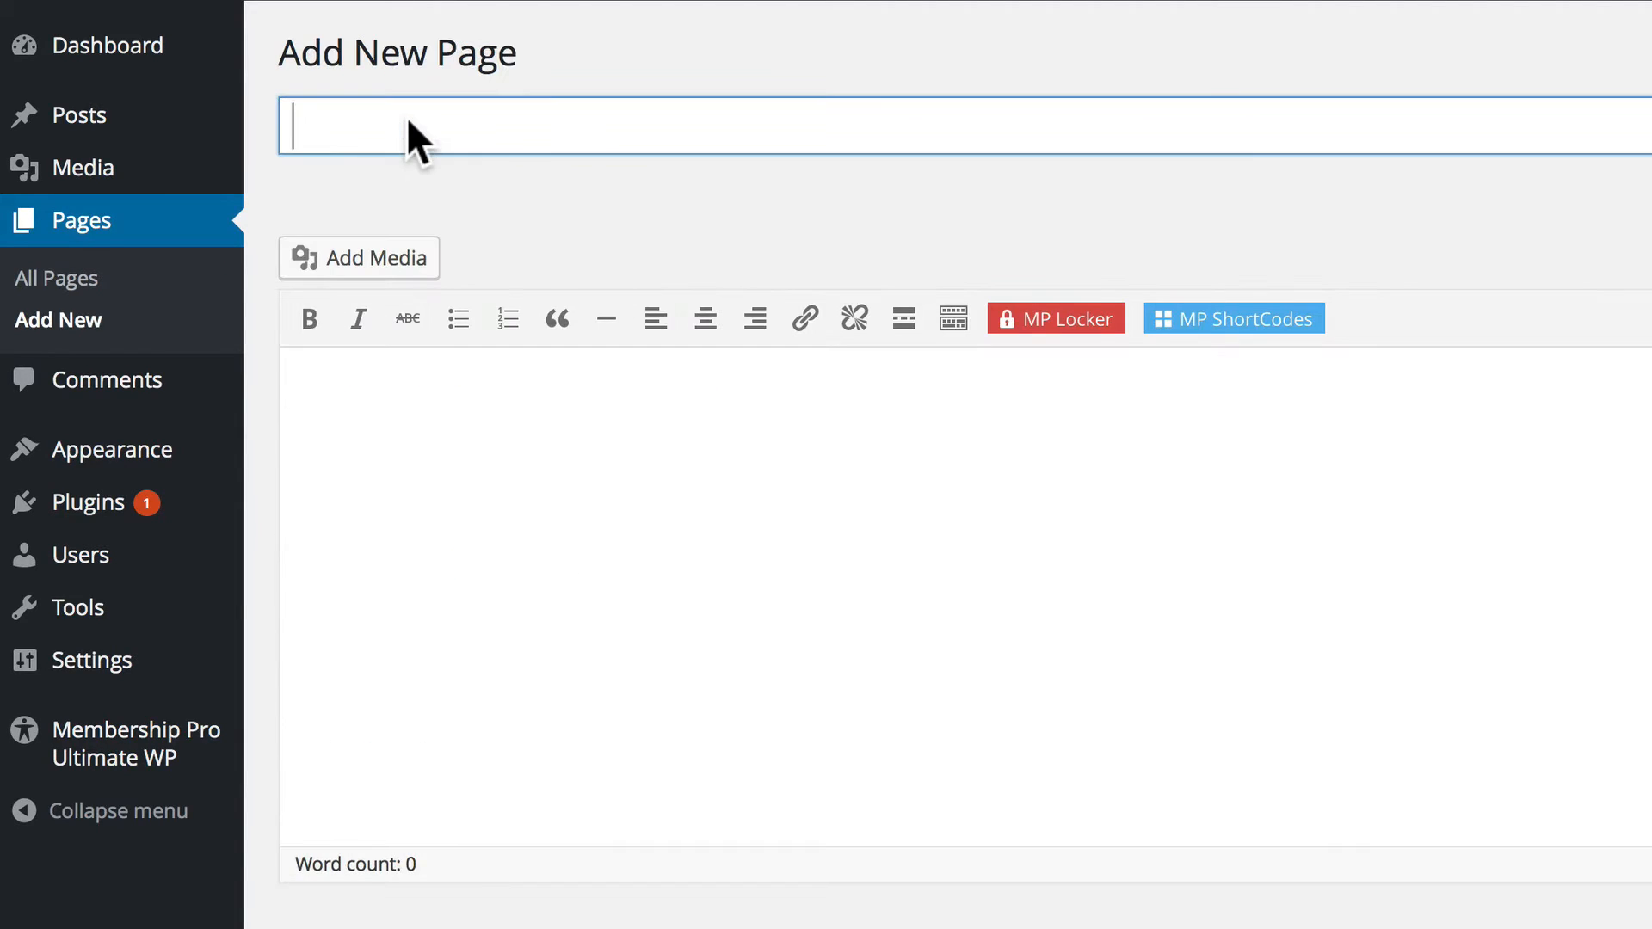
pyautogui.write('Members')
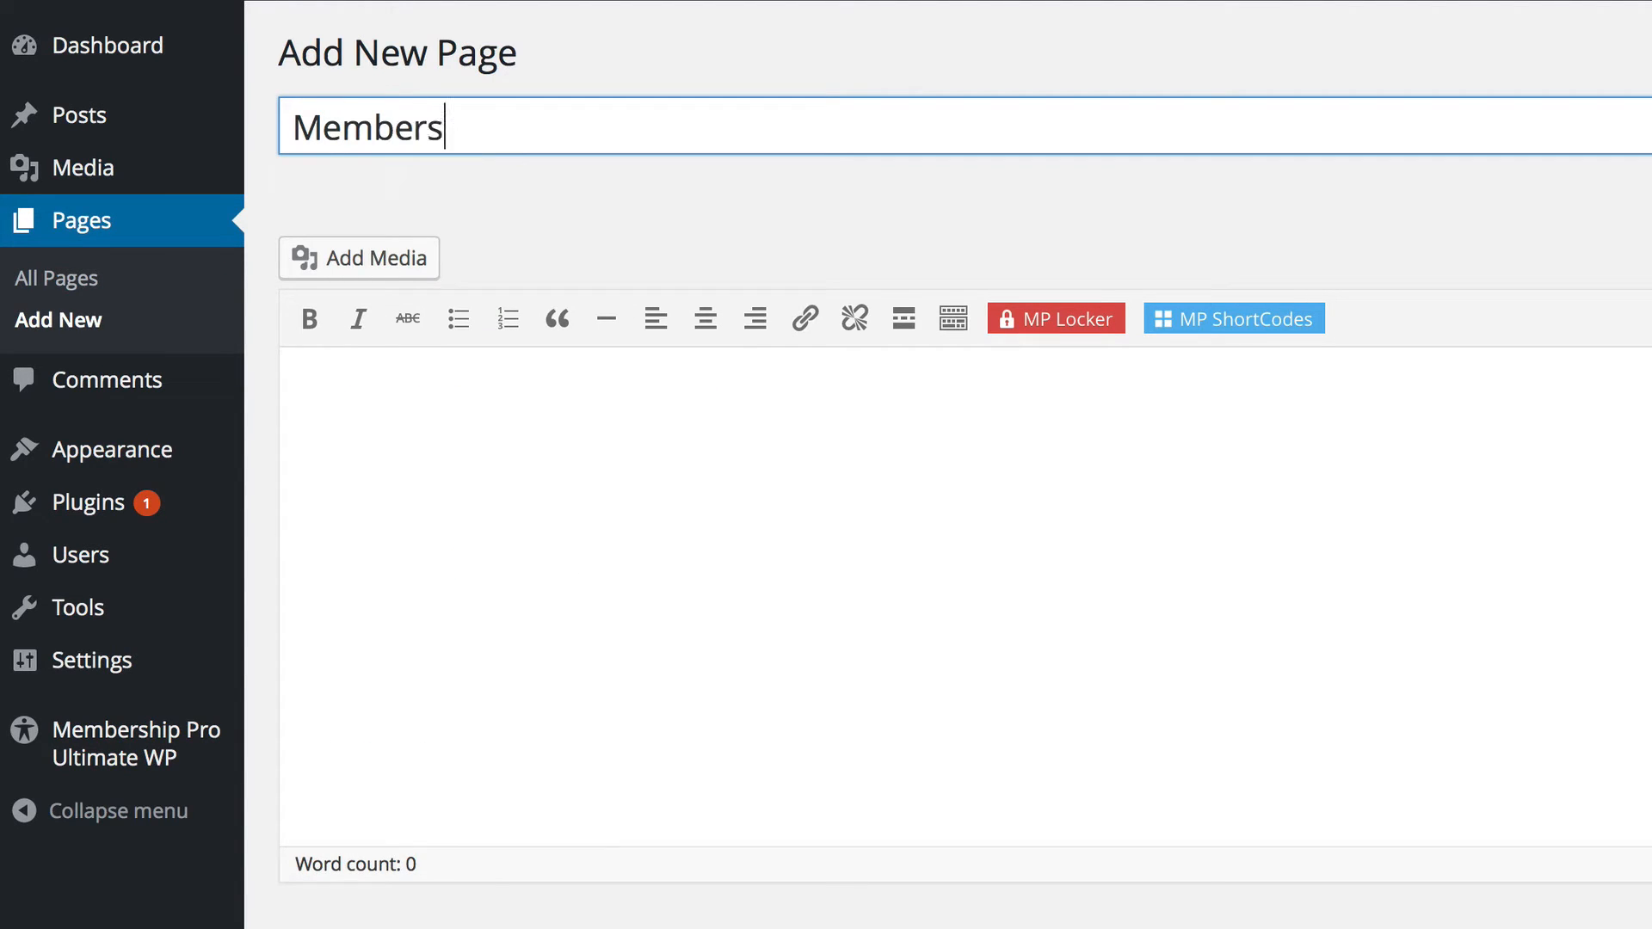
pyautogui.click(350, 424)
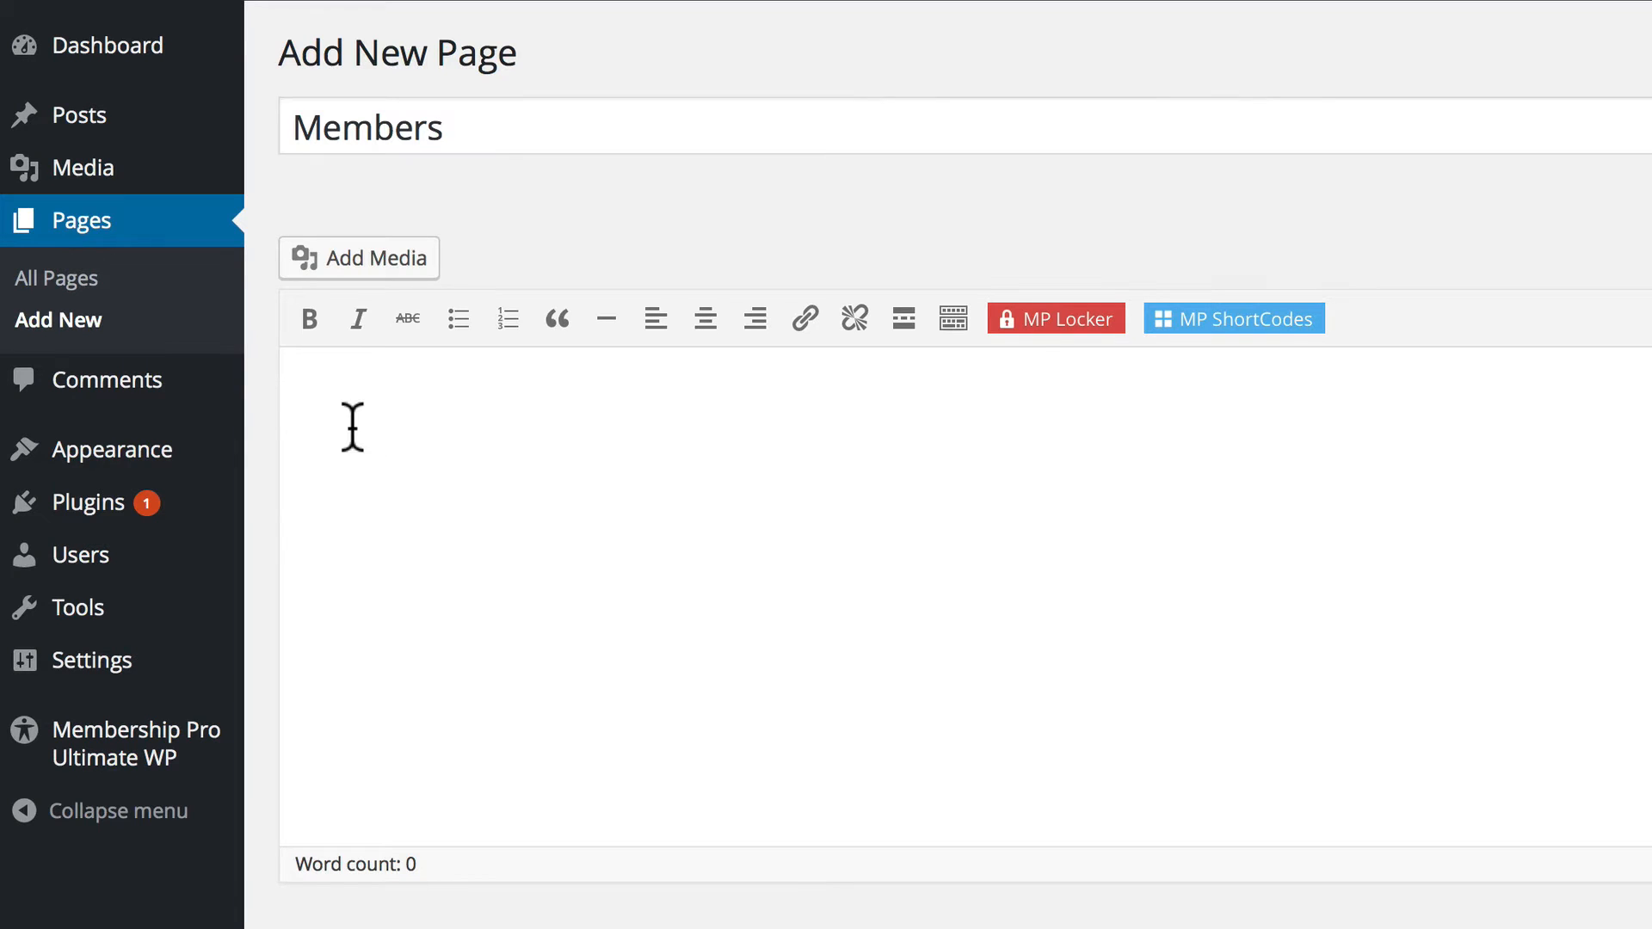
pyautogui.write("[ihc-list-users num_of_entries ='10' entries_per_page ='5' order_by ='user_registered' order_type ='desc' user_fields ='user_login,user_email,first_name,last_name,ihc_avatar,ihc_sm' theme ='ihc-theme_6' color_scheme ='0a9fd8' columns ='5' align_center ='1' ]")
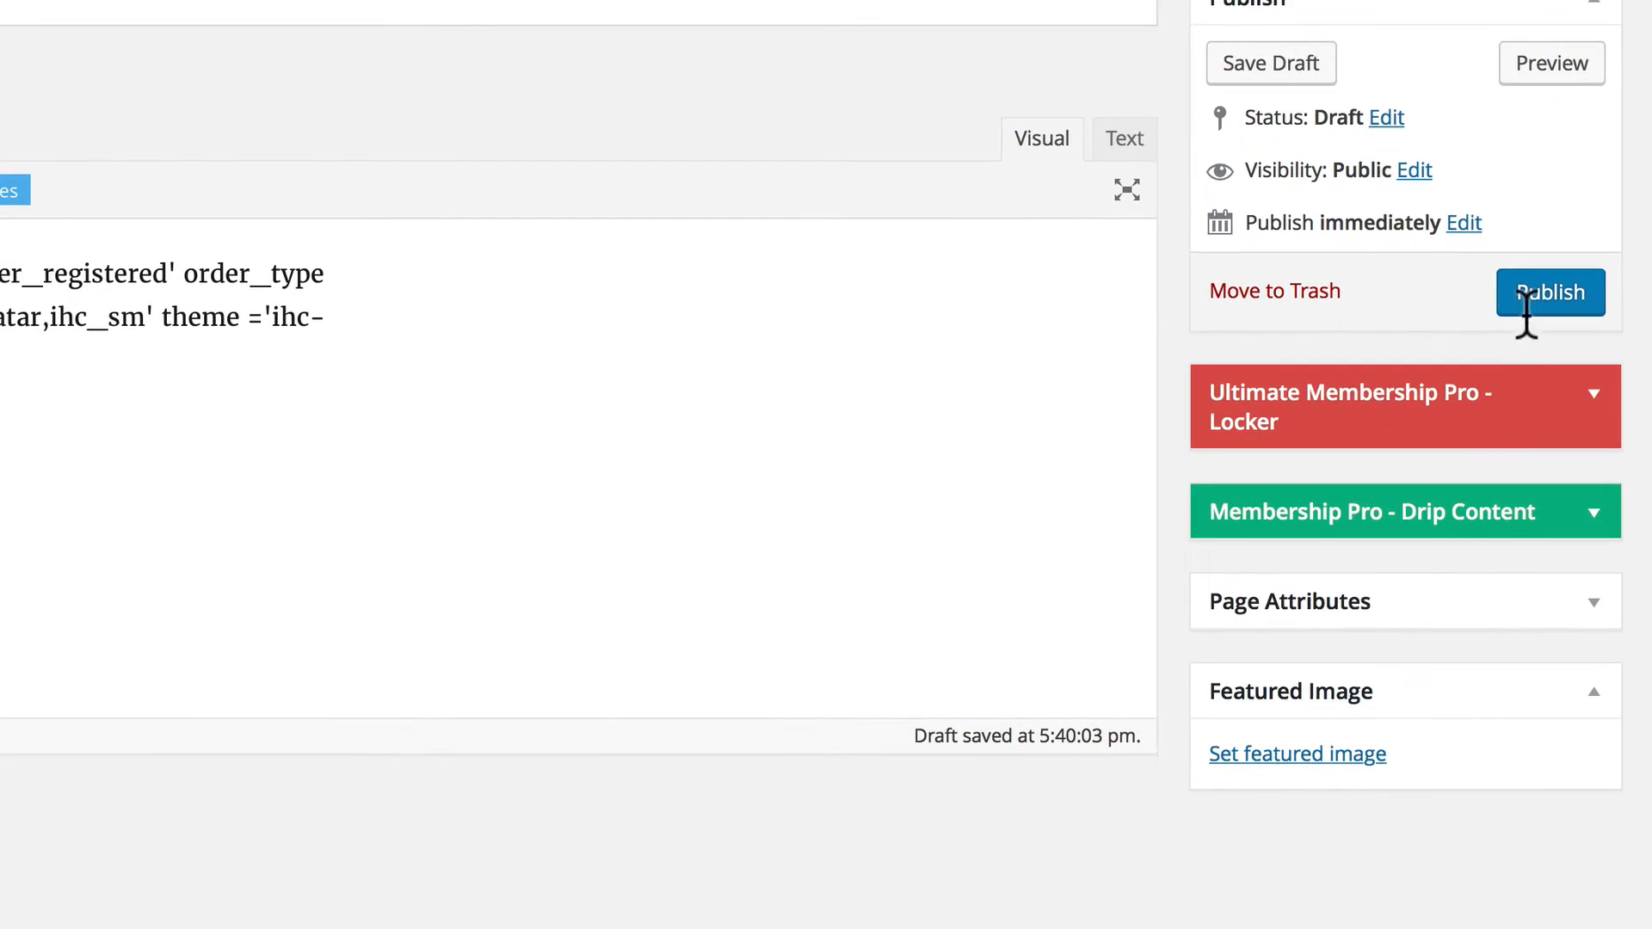
pyautogui.click(1526, 297)
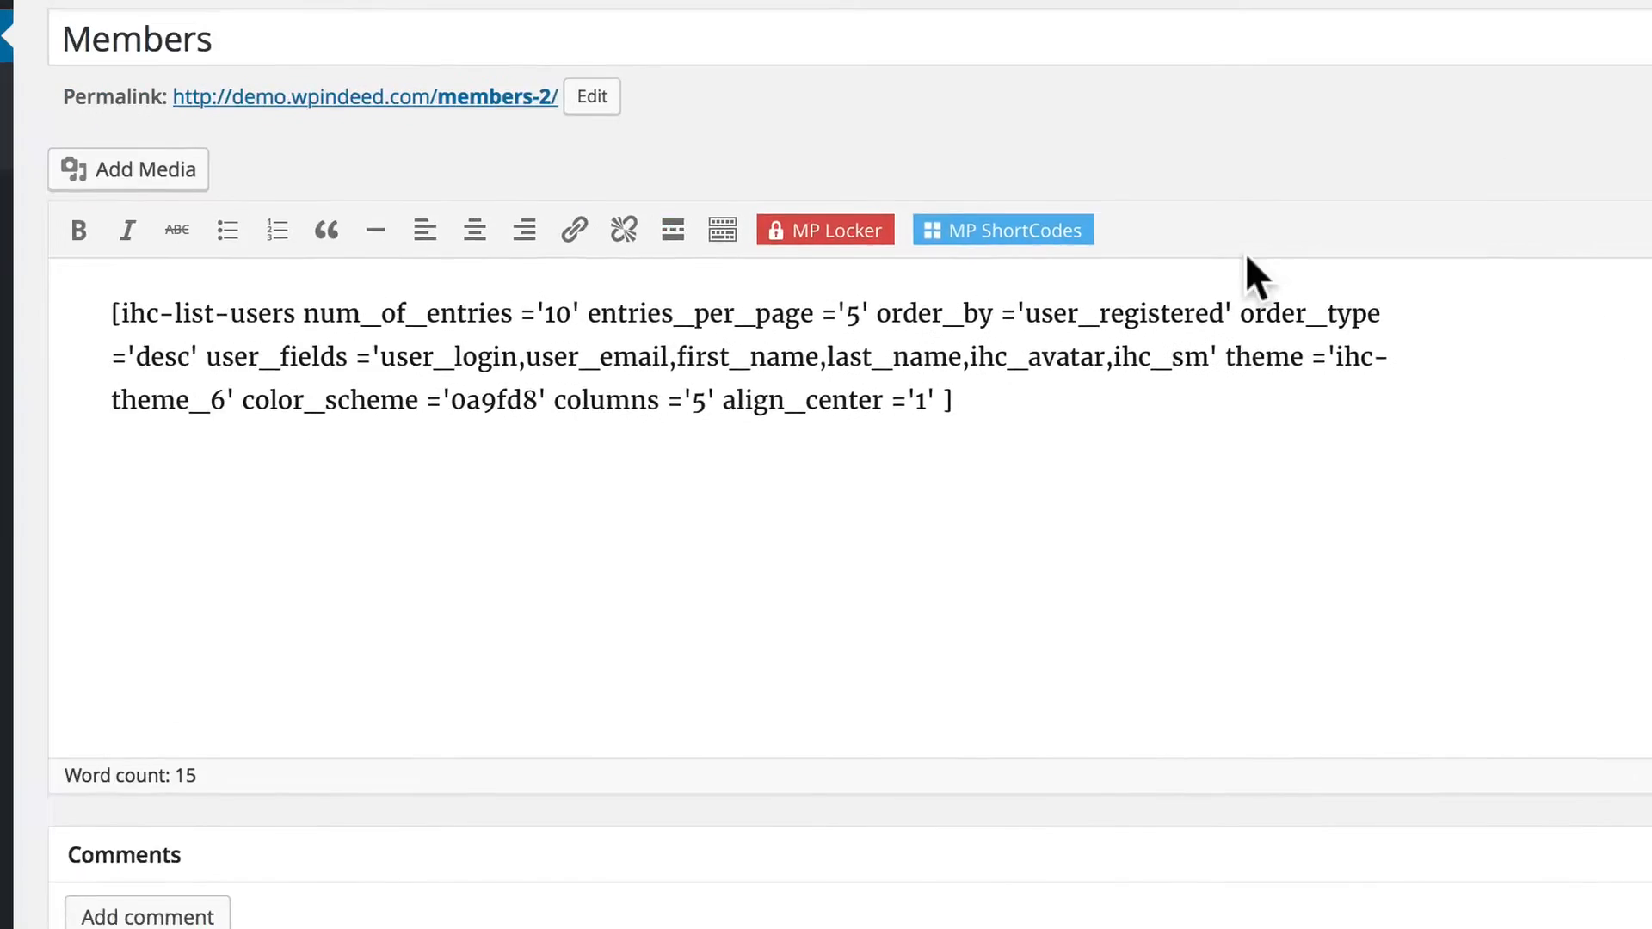
# Start a new membership level in Membership Pro Ultimate WP with the slug "free" and the label "FREE".
pyautogui.click(77, 84)
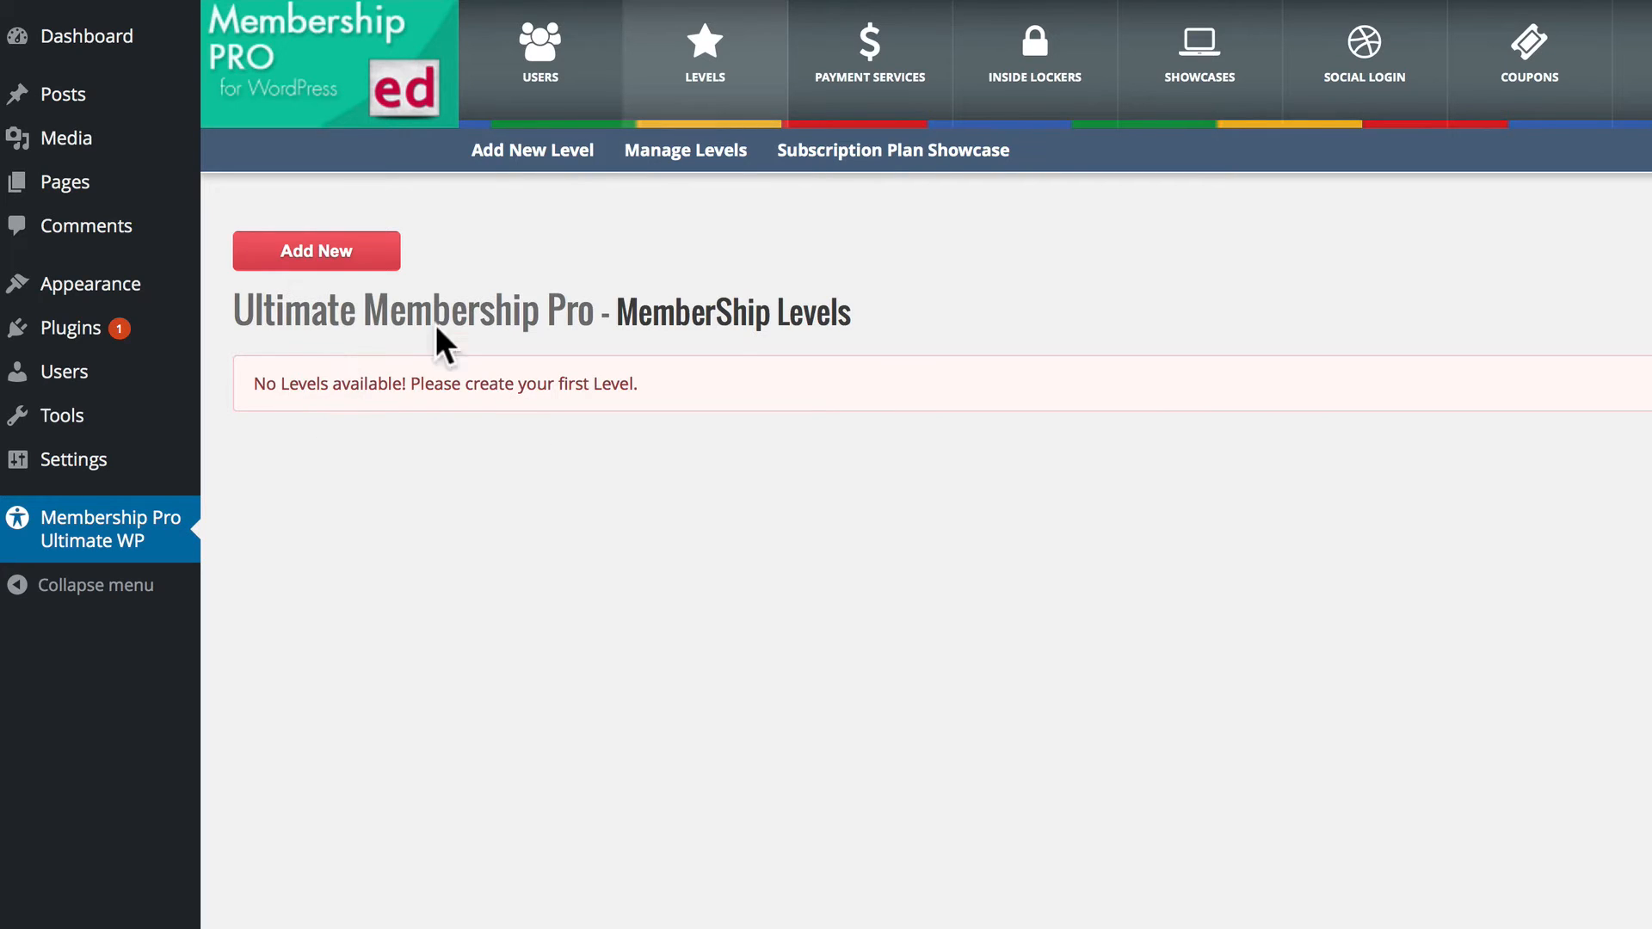
pyautogui.click(360, 250)
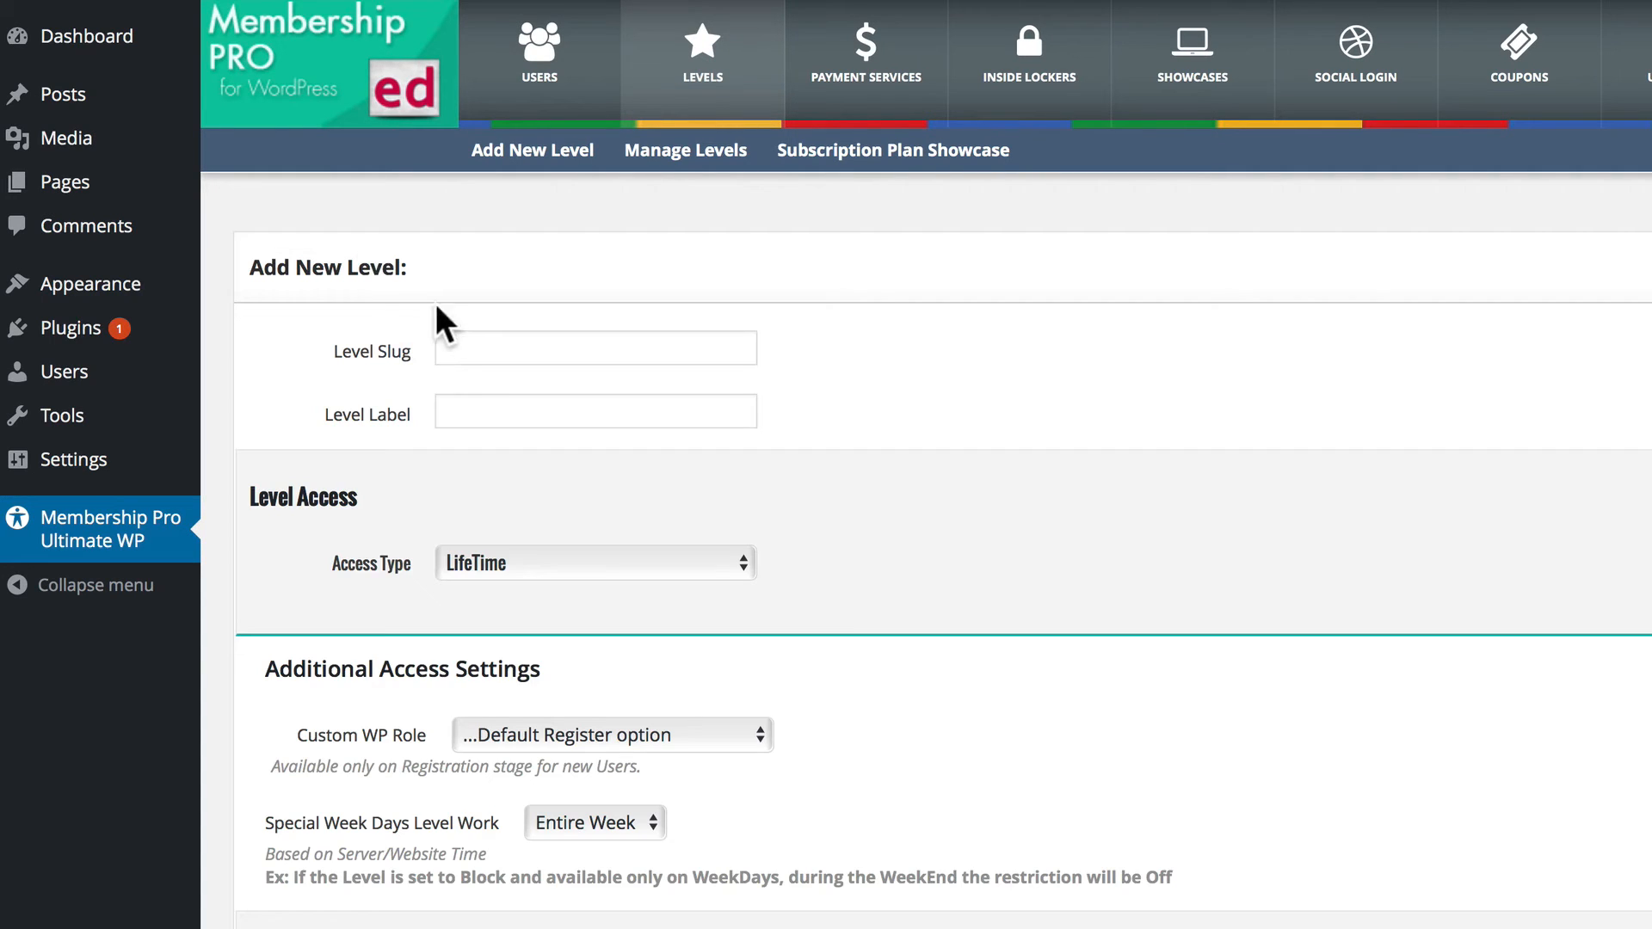
pyautogui.click(461, 353)
pyautogui.write('free')
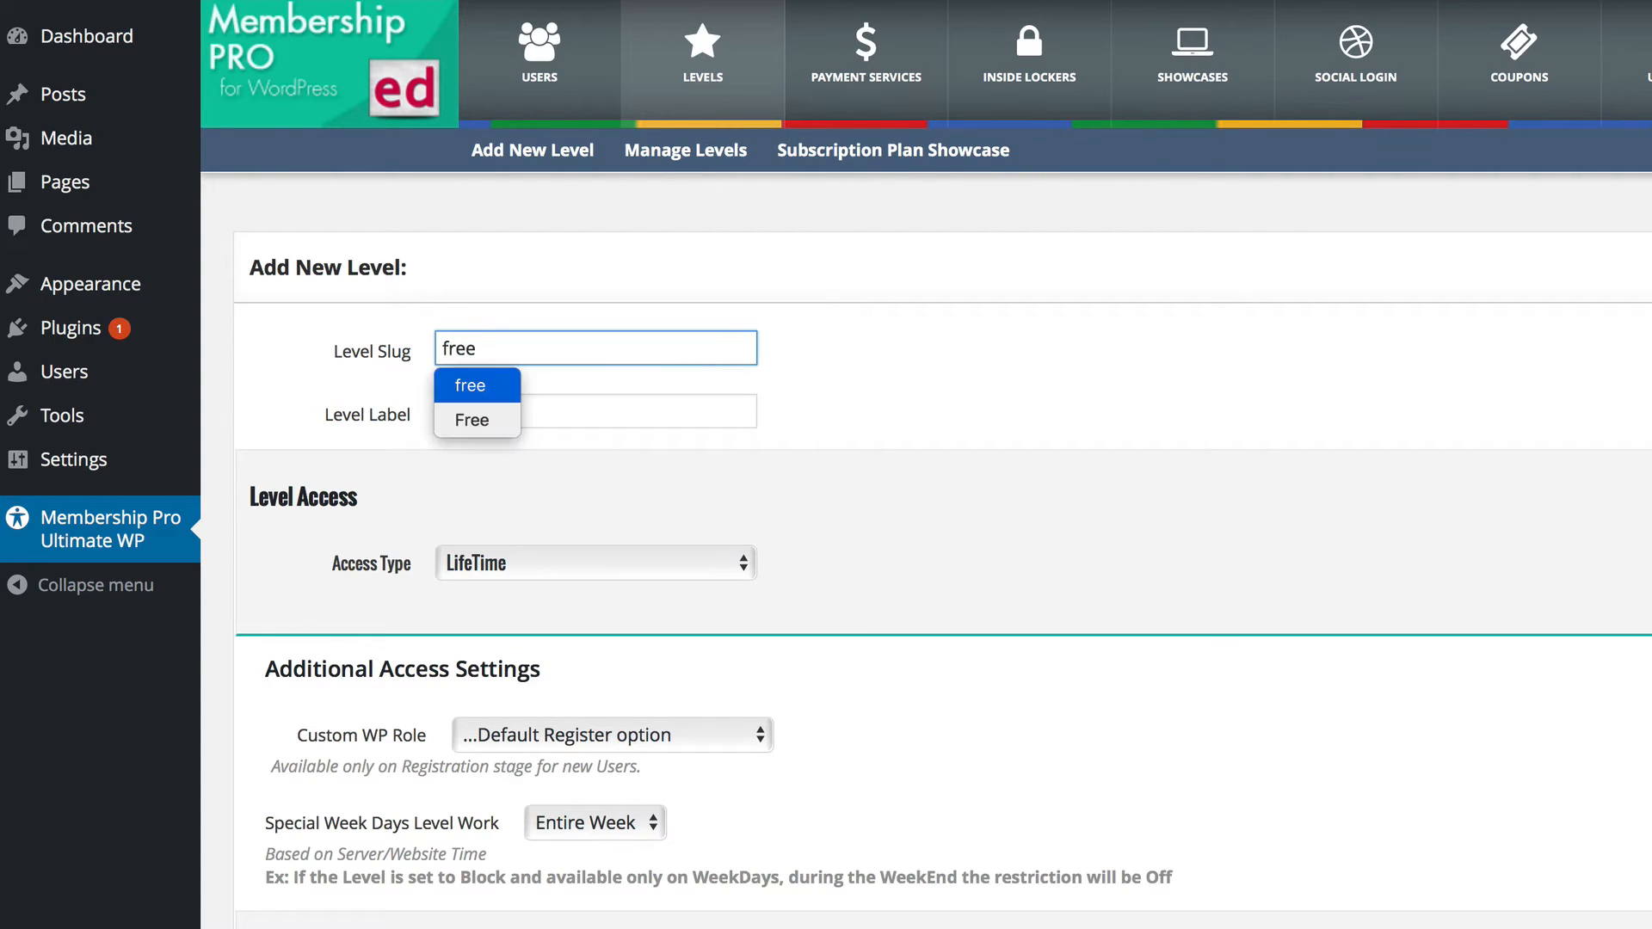
pyautogui.press('Tab')
pyautogui.write('FREE')
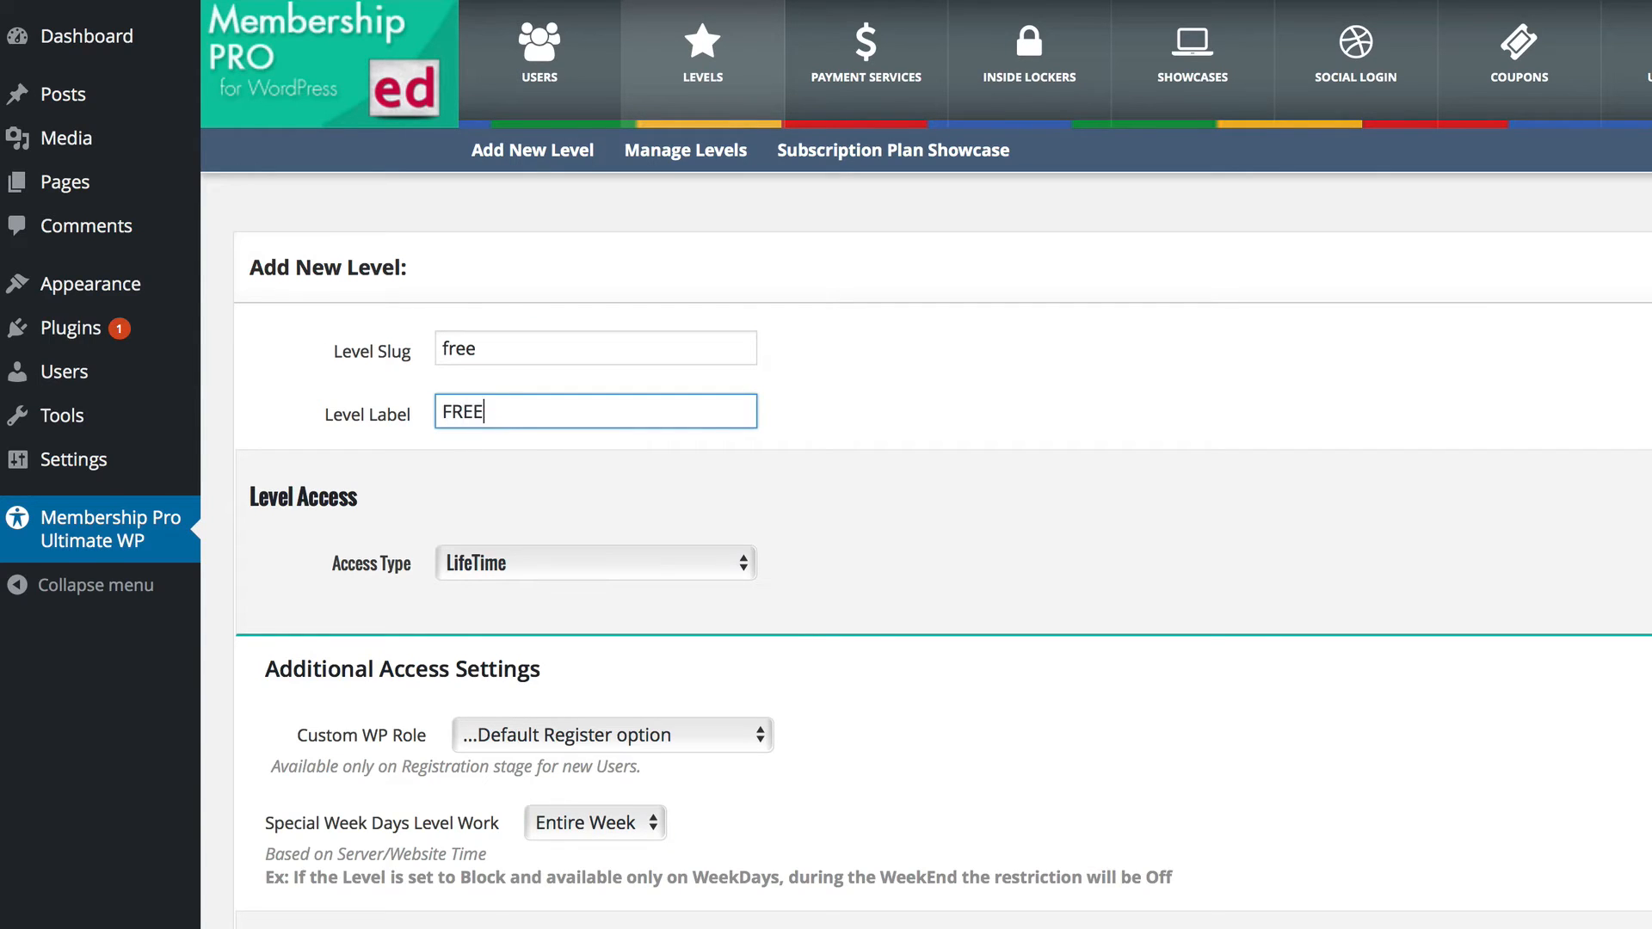
pyautogui.click(659, 500)
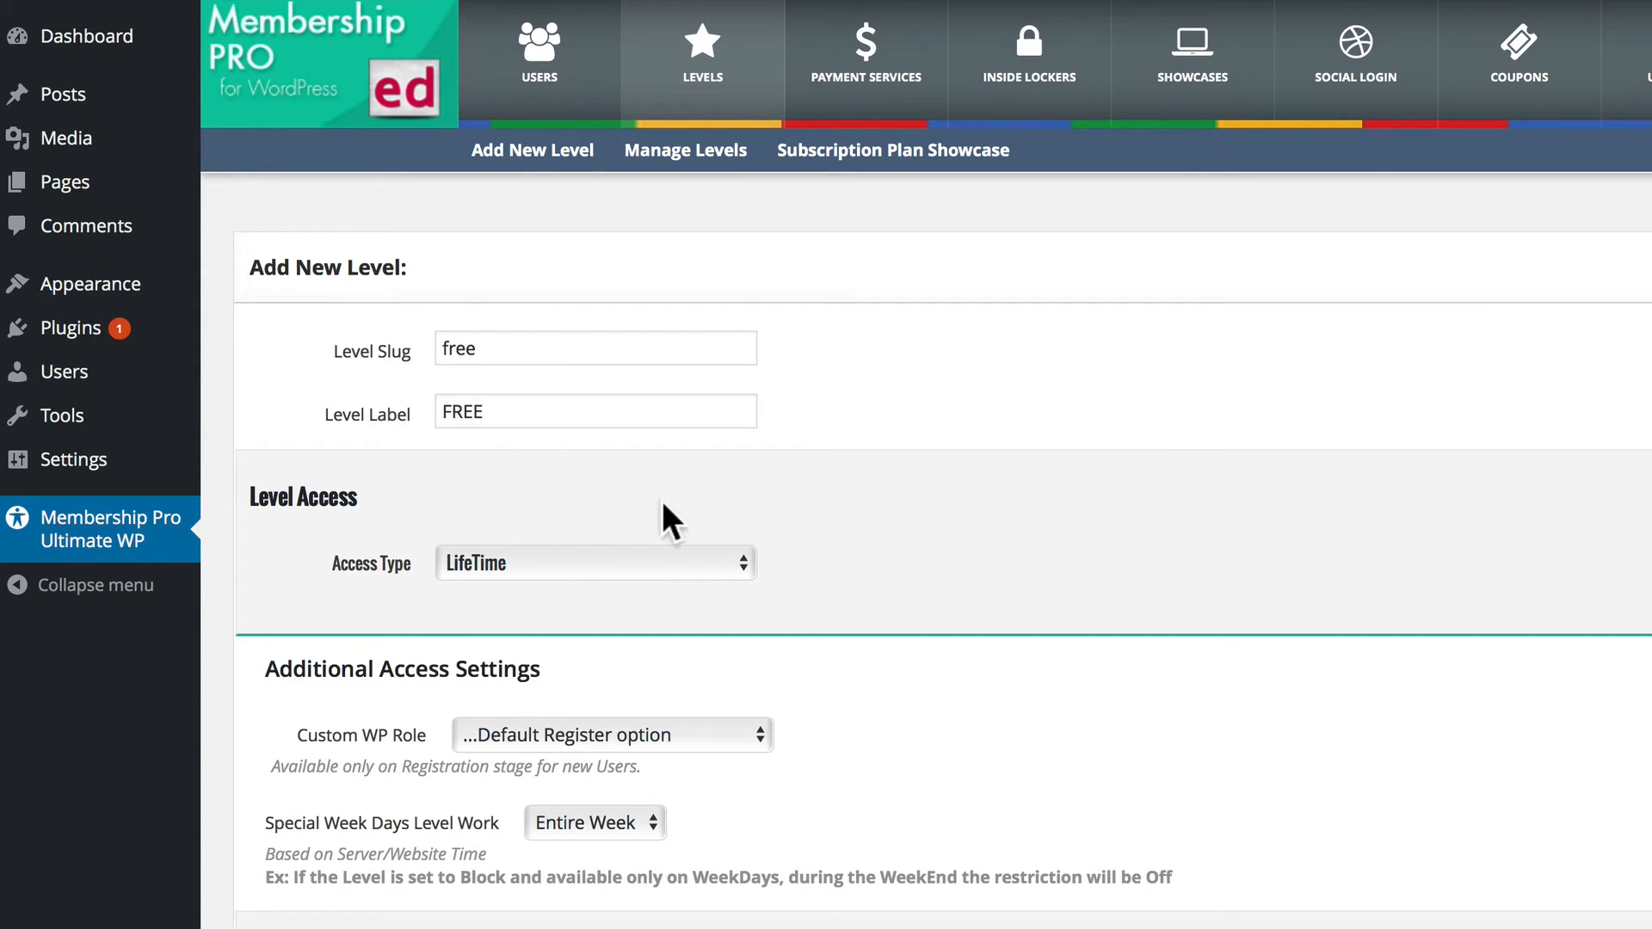
# Choose LifeTime as the free level's access type and Free as its payment type.
pyautogui.click(560, 564)
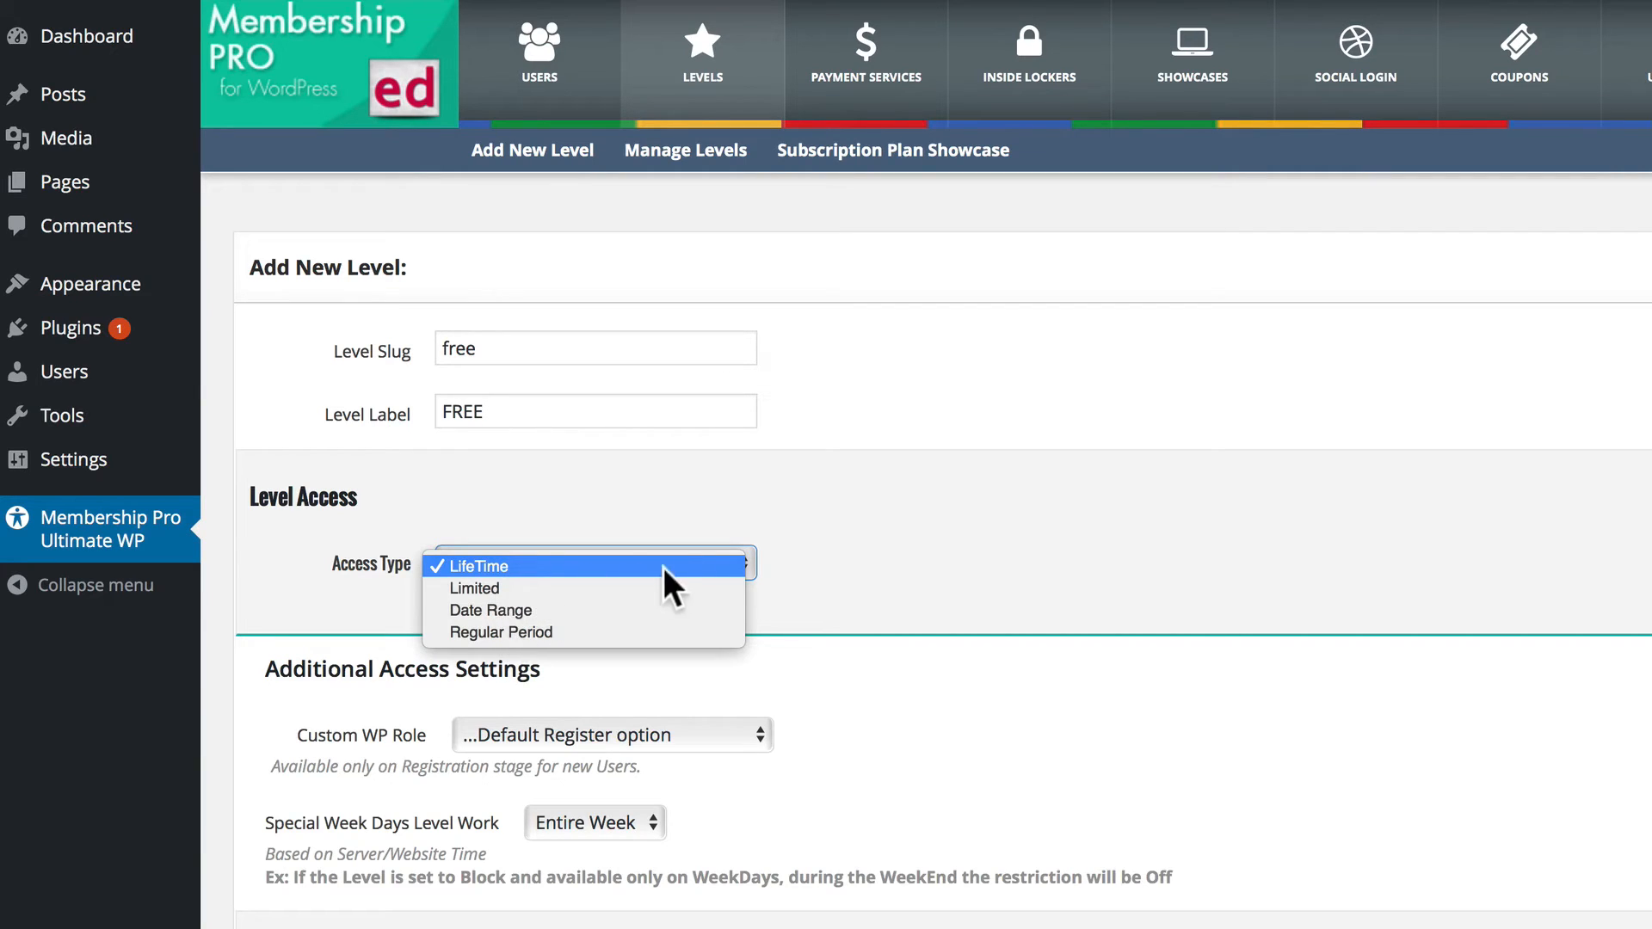
pyautogui.click(759, 555)
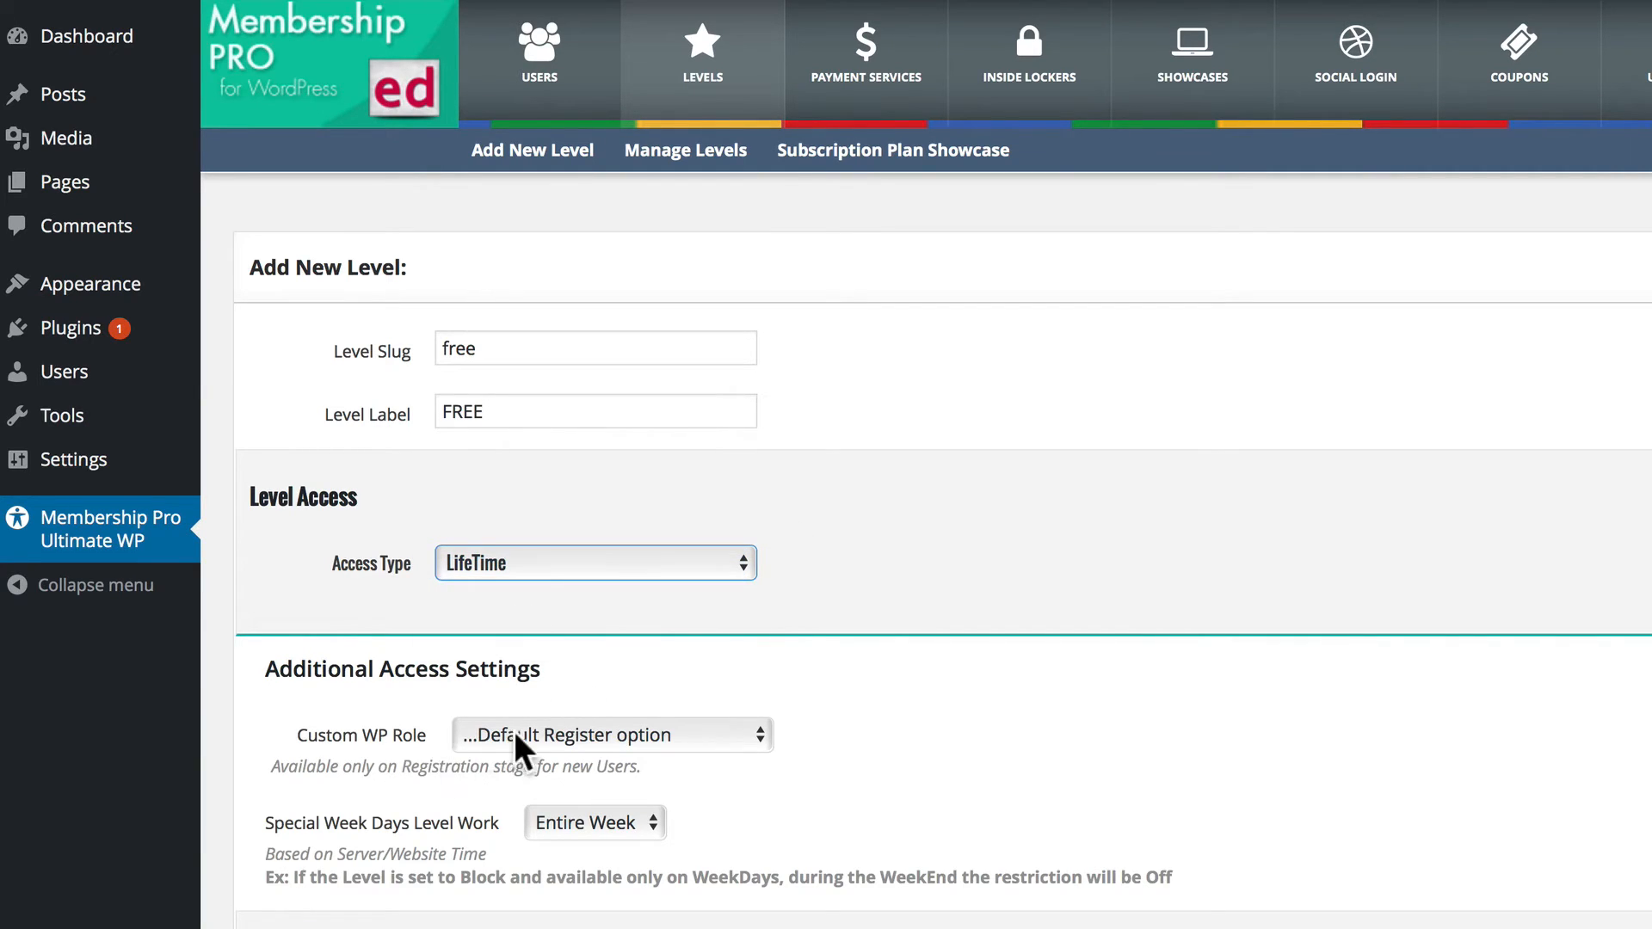
pyautogui.scroll(-5, 545, 807)
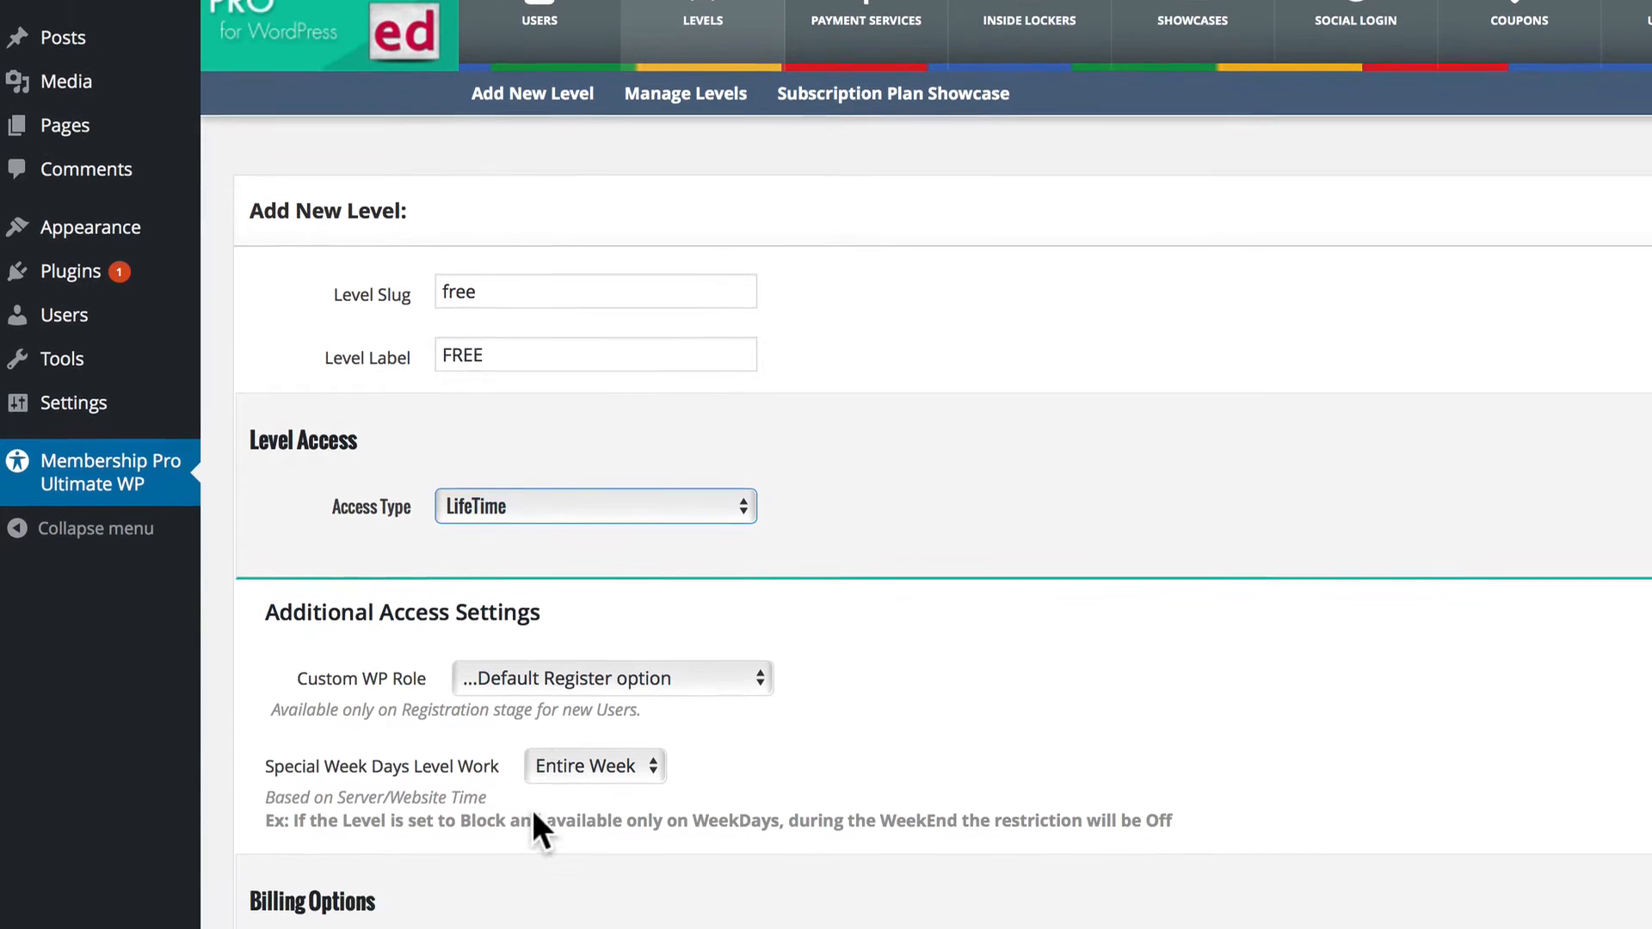
pyautogui.click(488, 751)
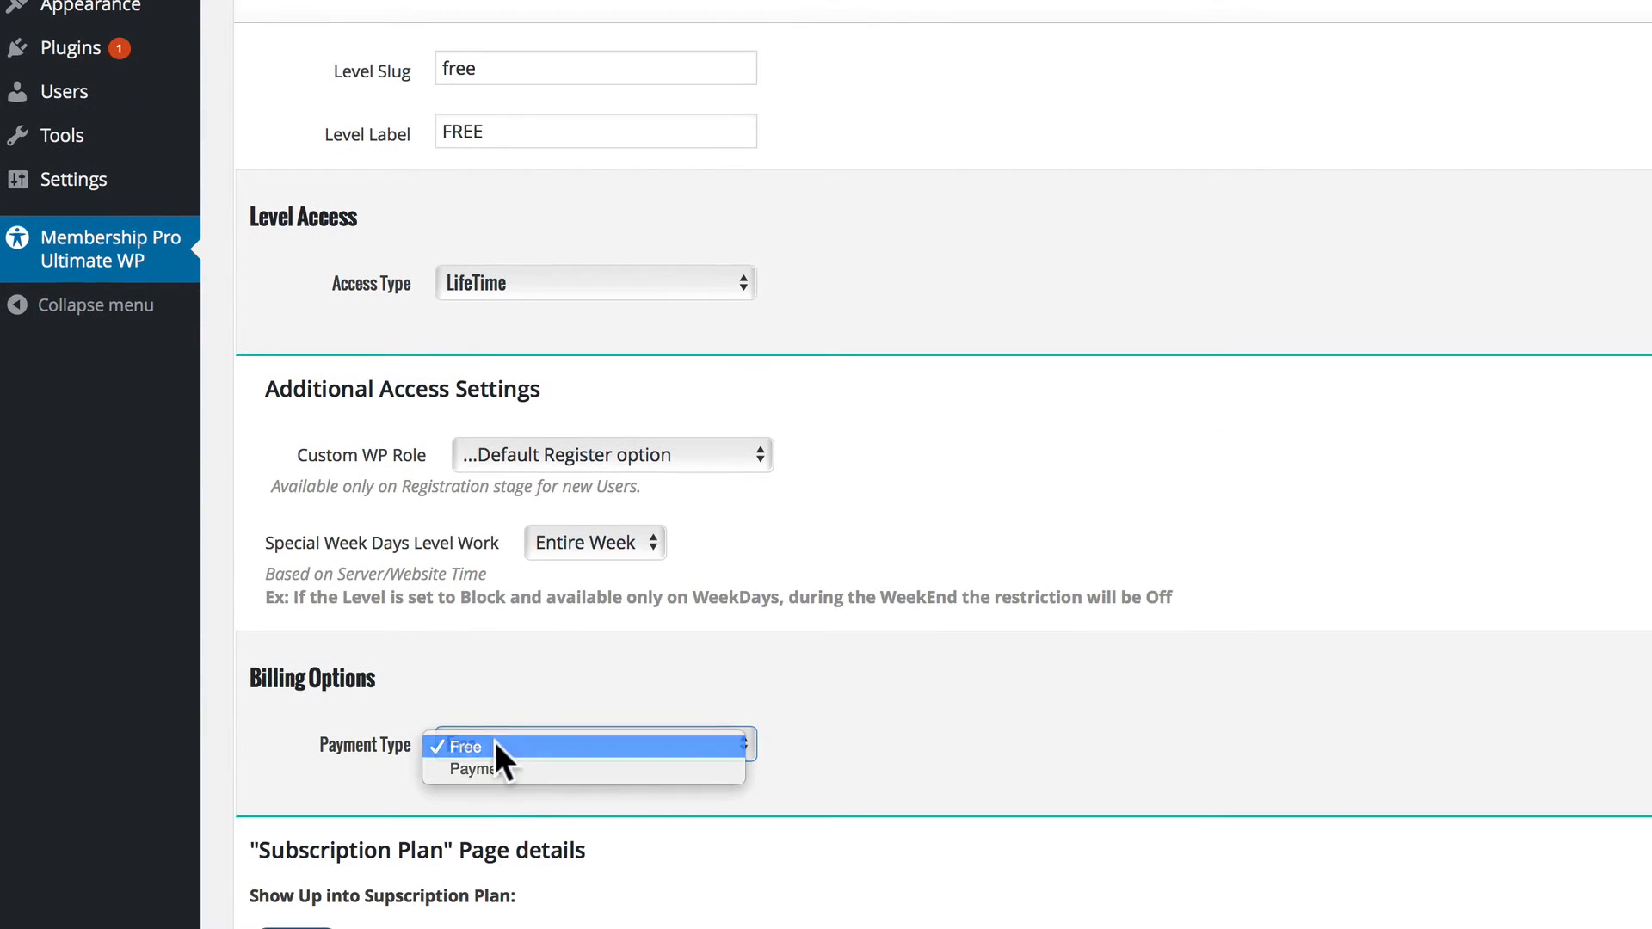
pyautogui.click(492, 743)
# Give the free level the description "Free Membership" and the price text "$00.00", and save the level.
pyautogui.scroll(-5, 487, 679)
pyautogui.scroll(-3, 390, 765)
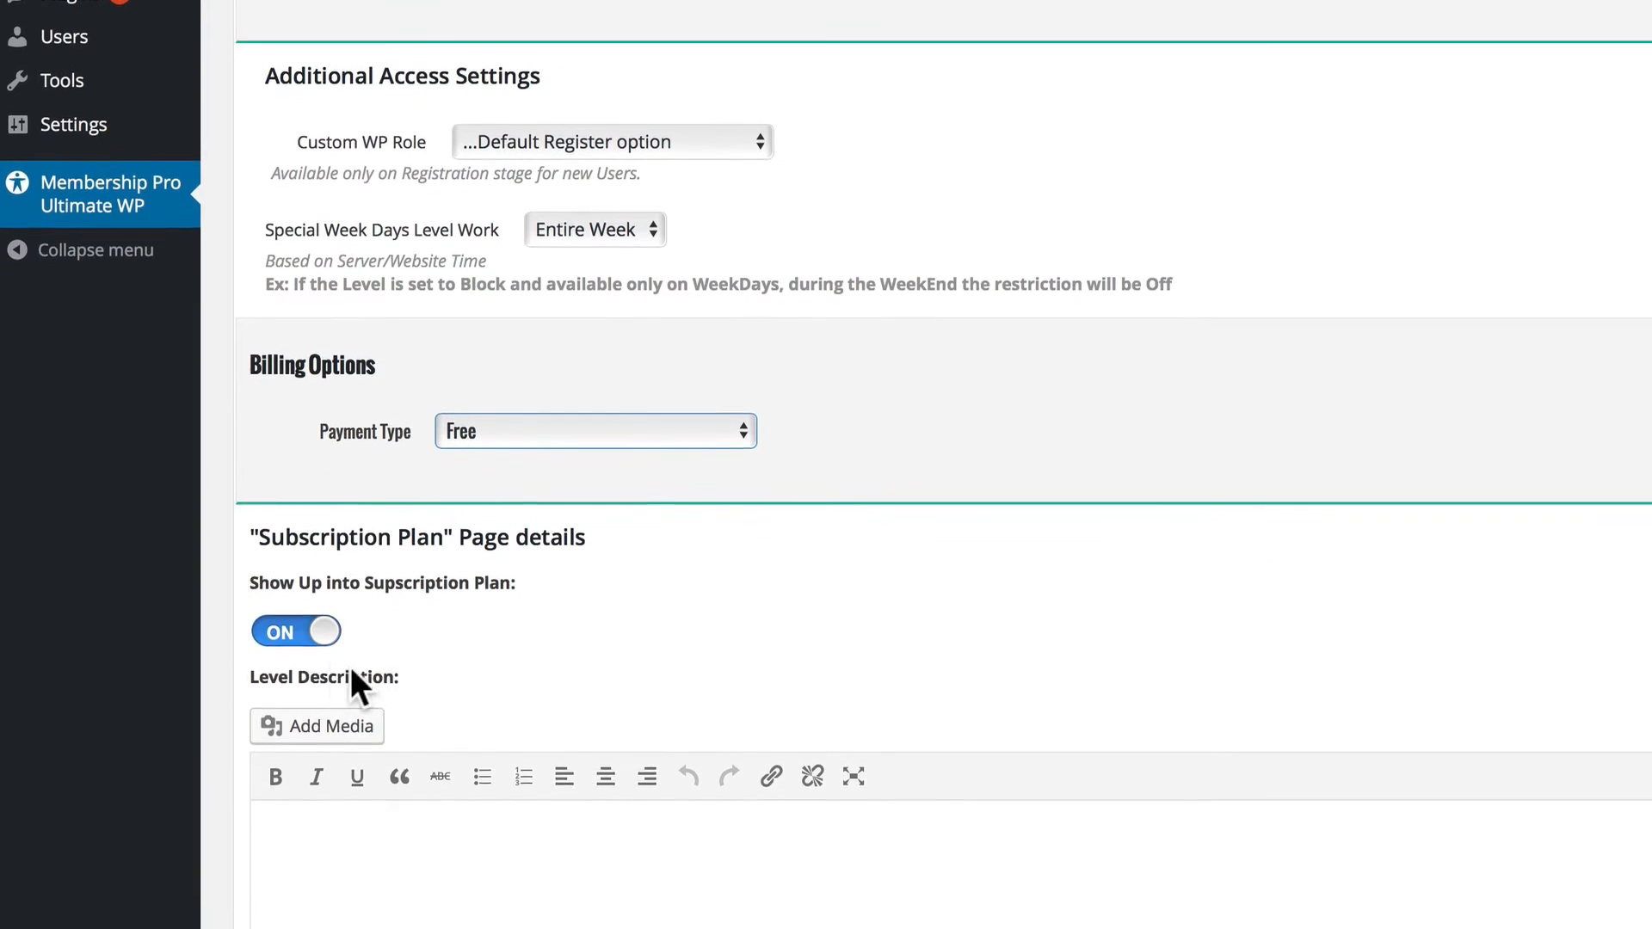
pyautogui.click(351, 721)
pyautogui.write('Free')
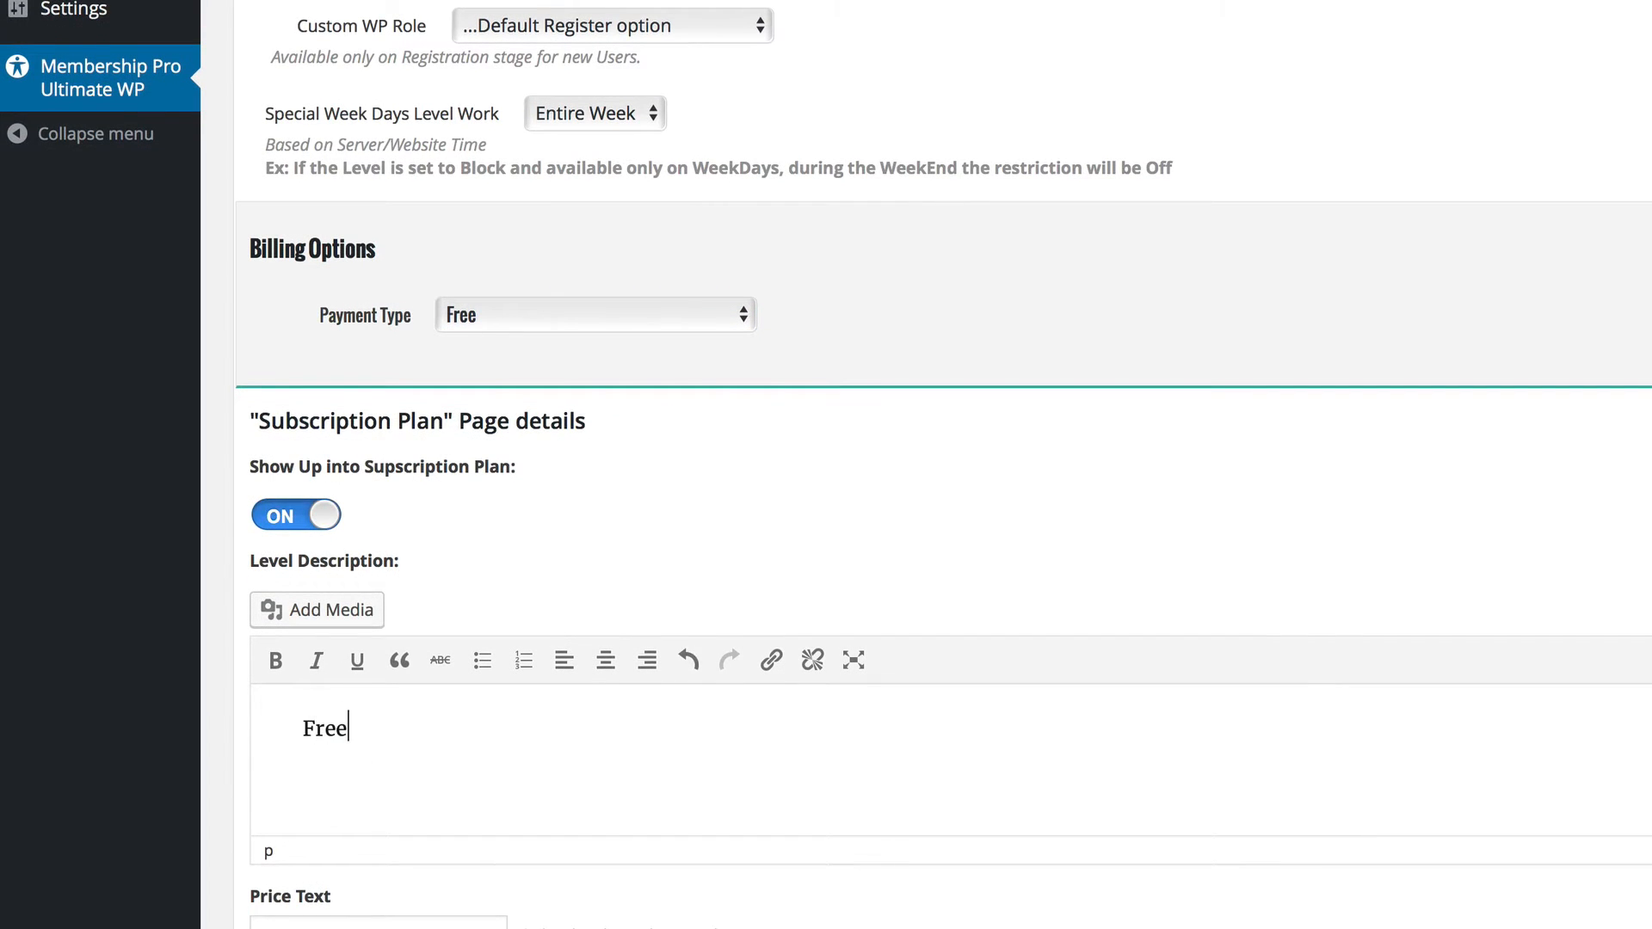
pyautogui.write(' Membership')
pyautogui.scroll(-3, 310, 826)
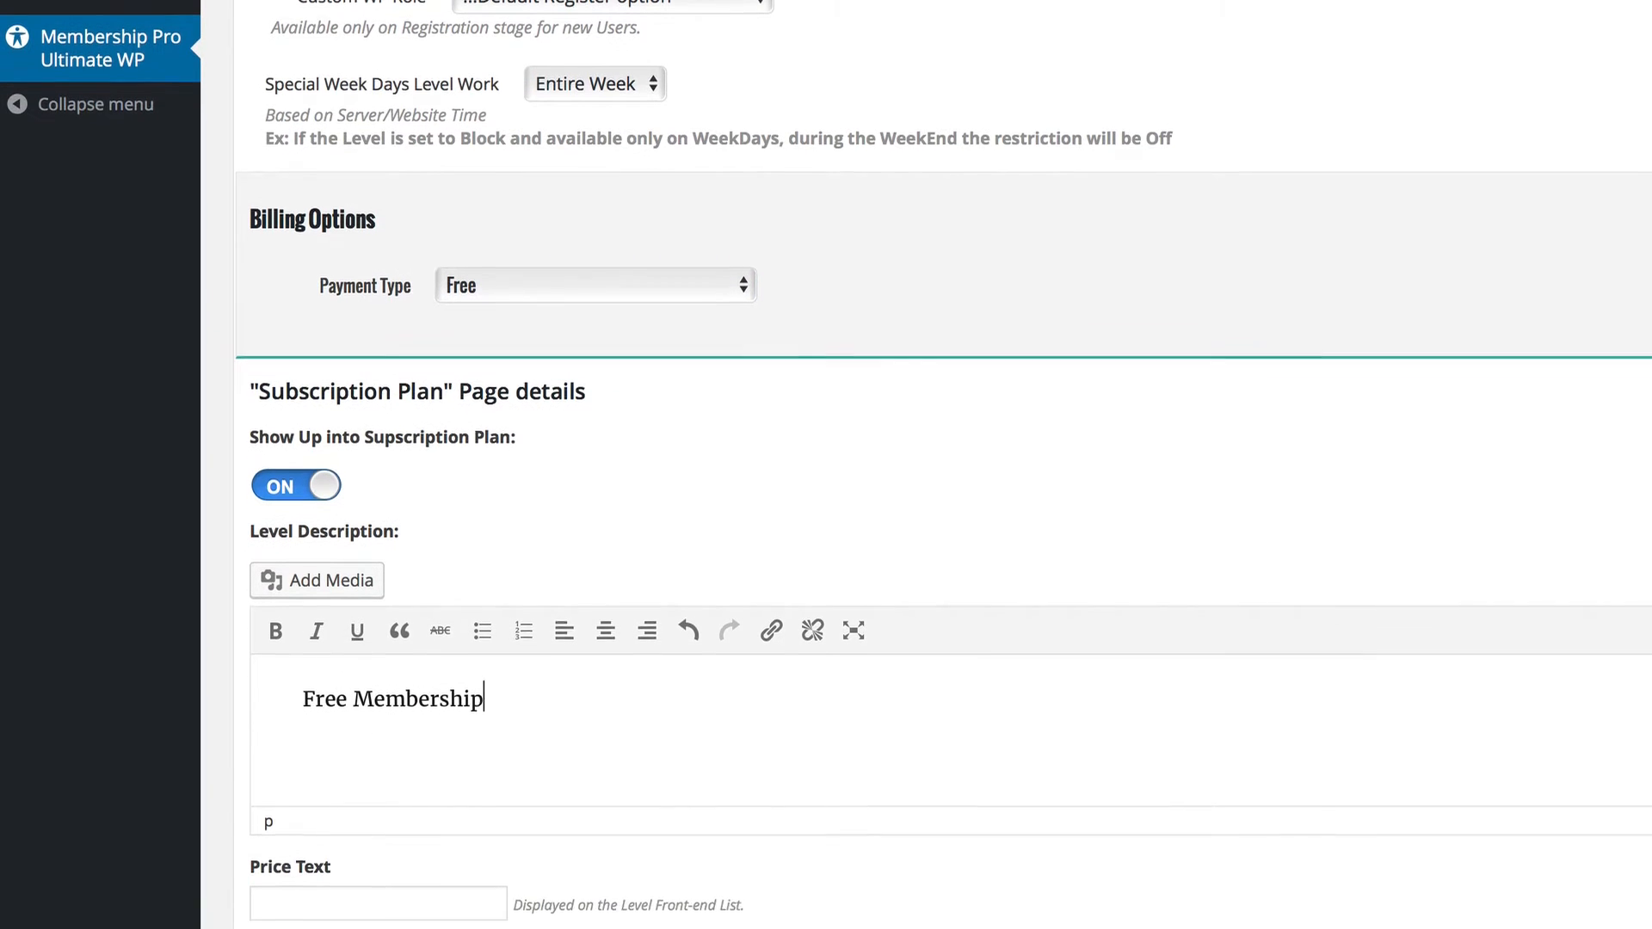
pyautogui.click(317, 801)
pyautogui.write('$00.00')
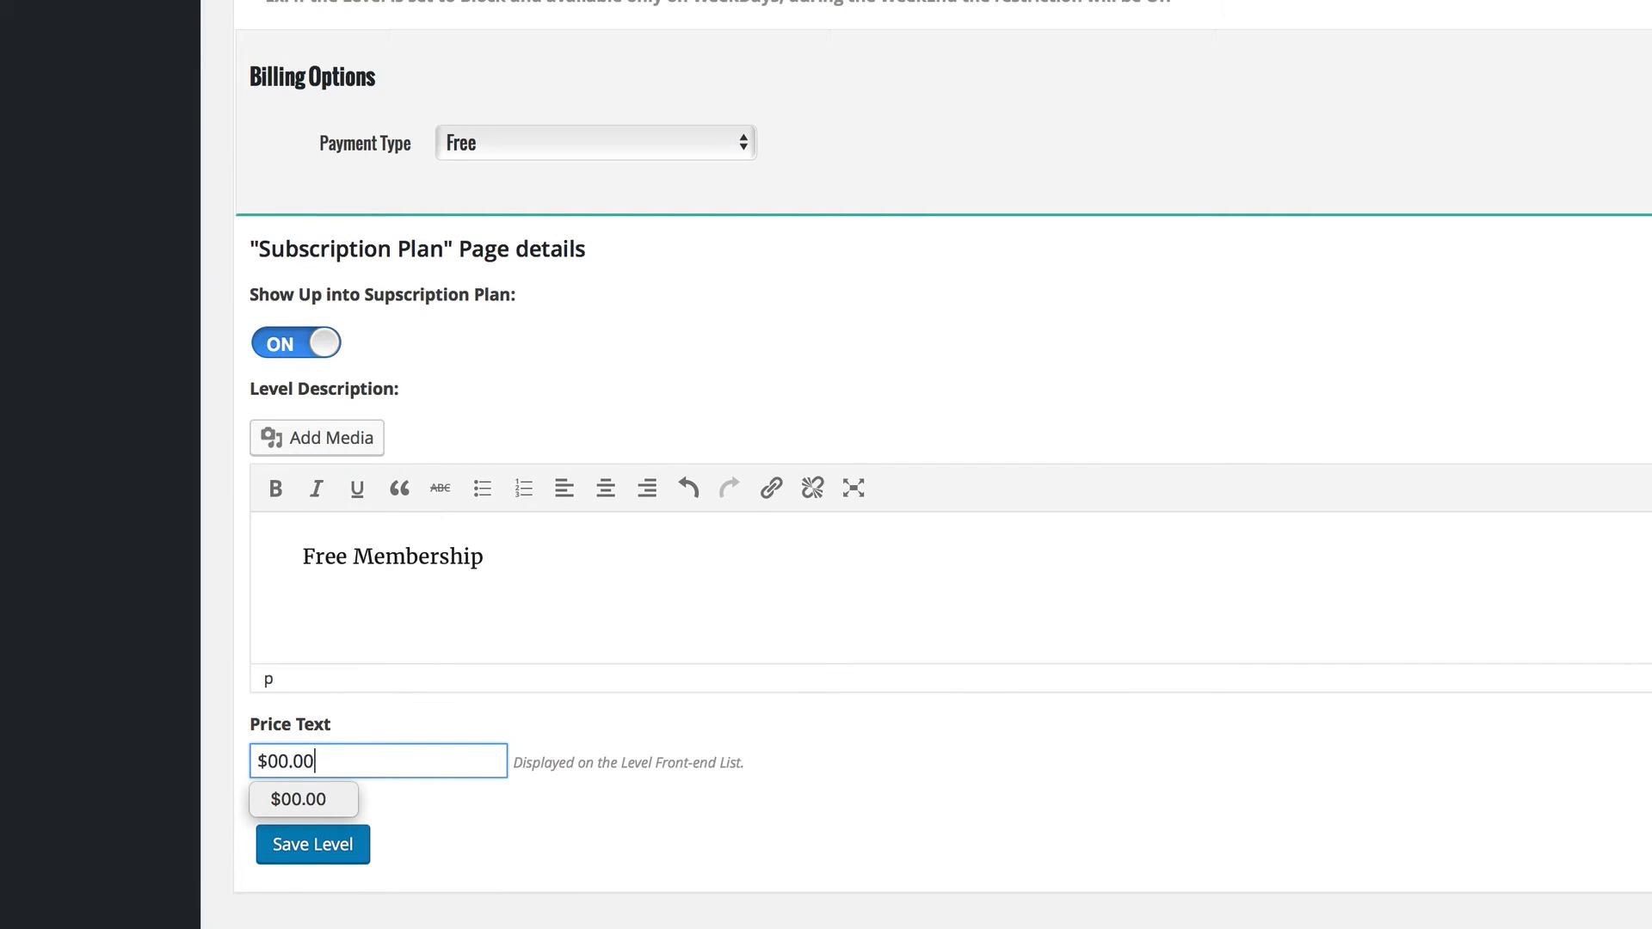
pyautogui.click(310, 790)
pyautogui.click(322, 845)
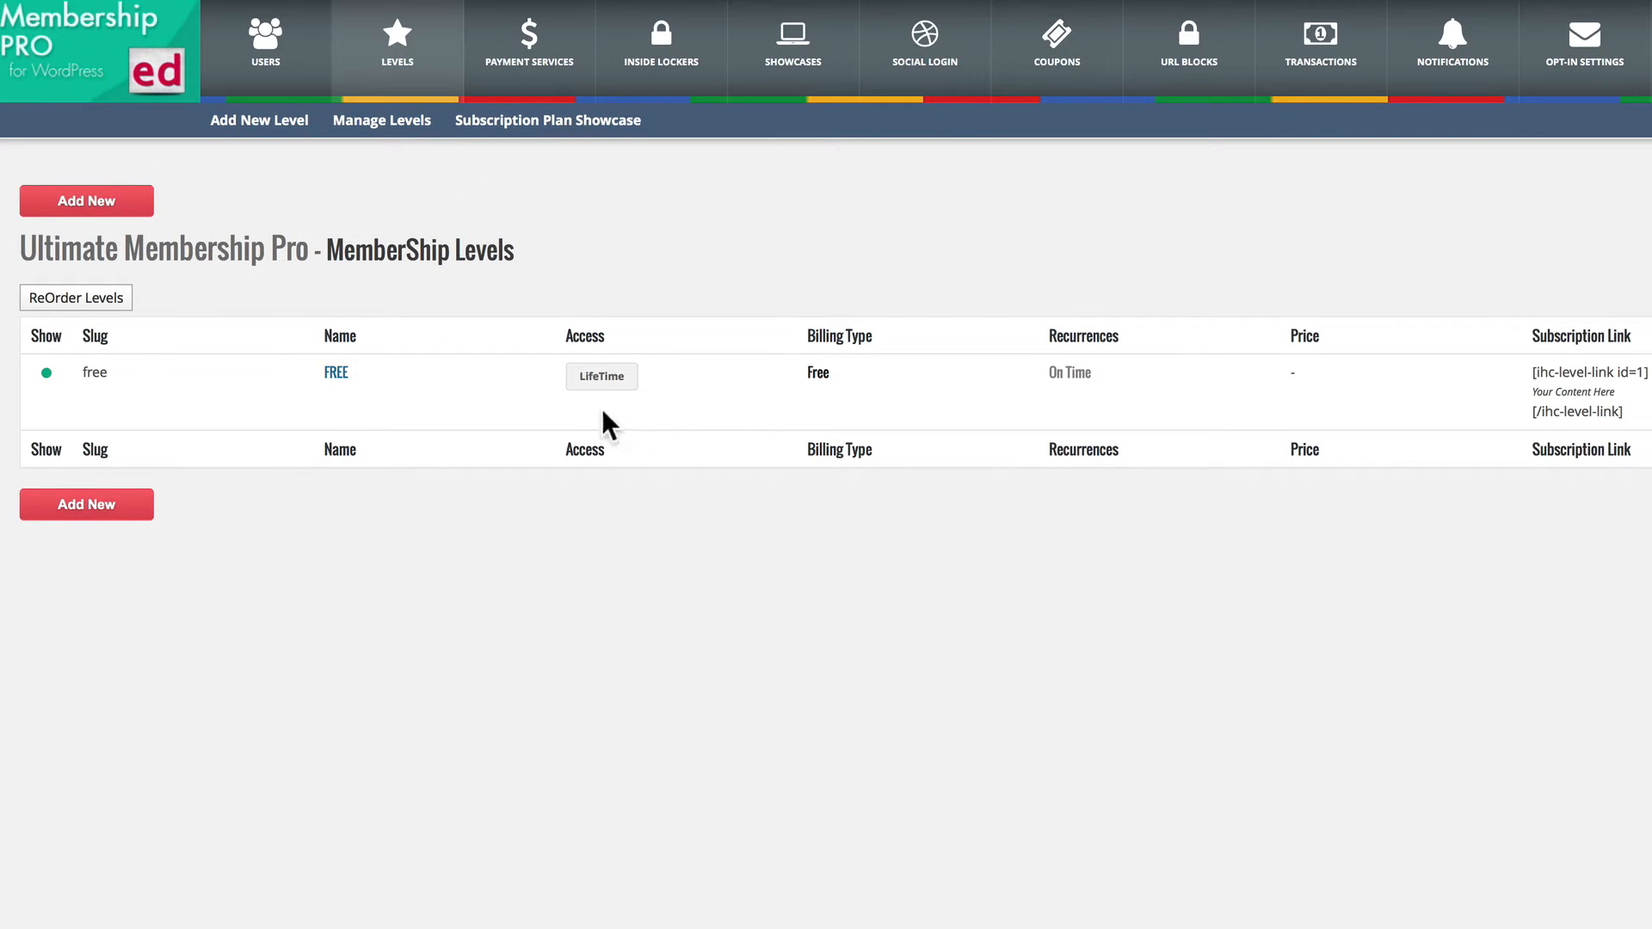
# Start another membership level with the slug "bronze" and the label "Bronze".
pyautogui.click(100, 200)
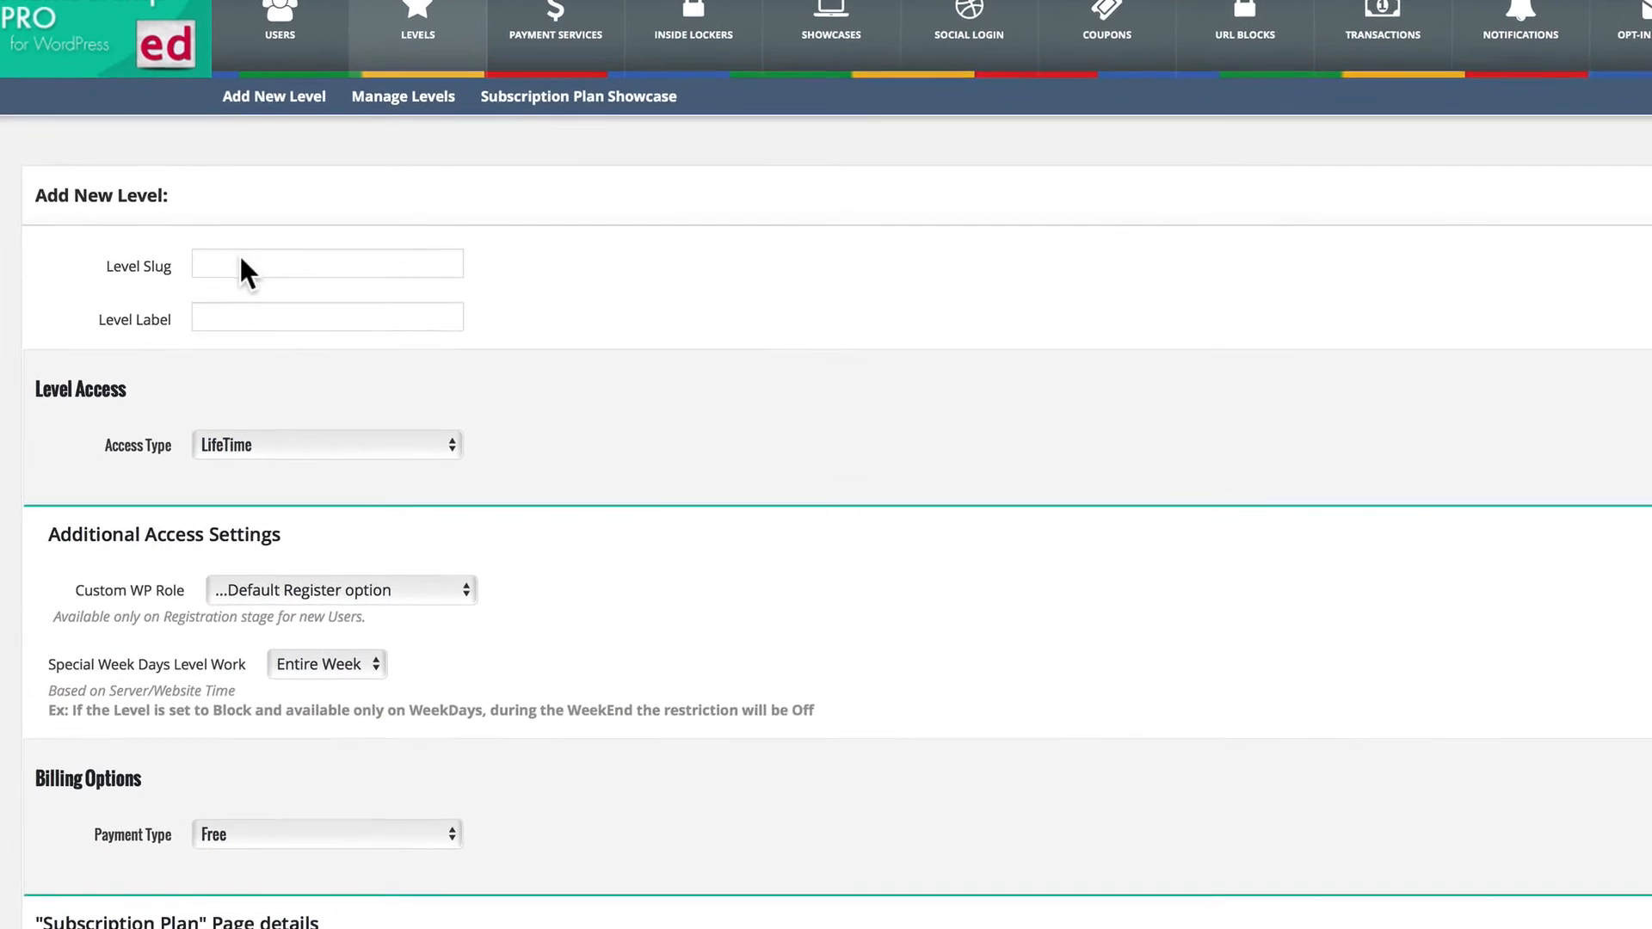
pyautogui.click(229, 268)
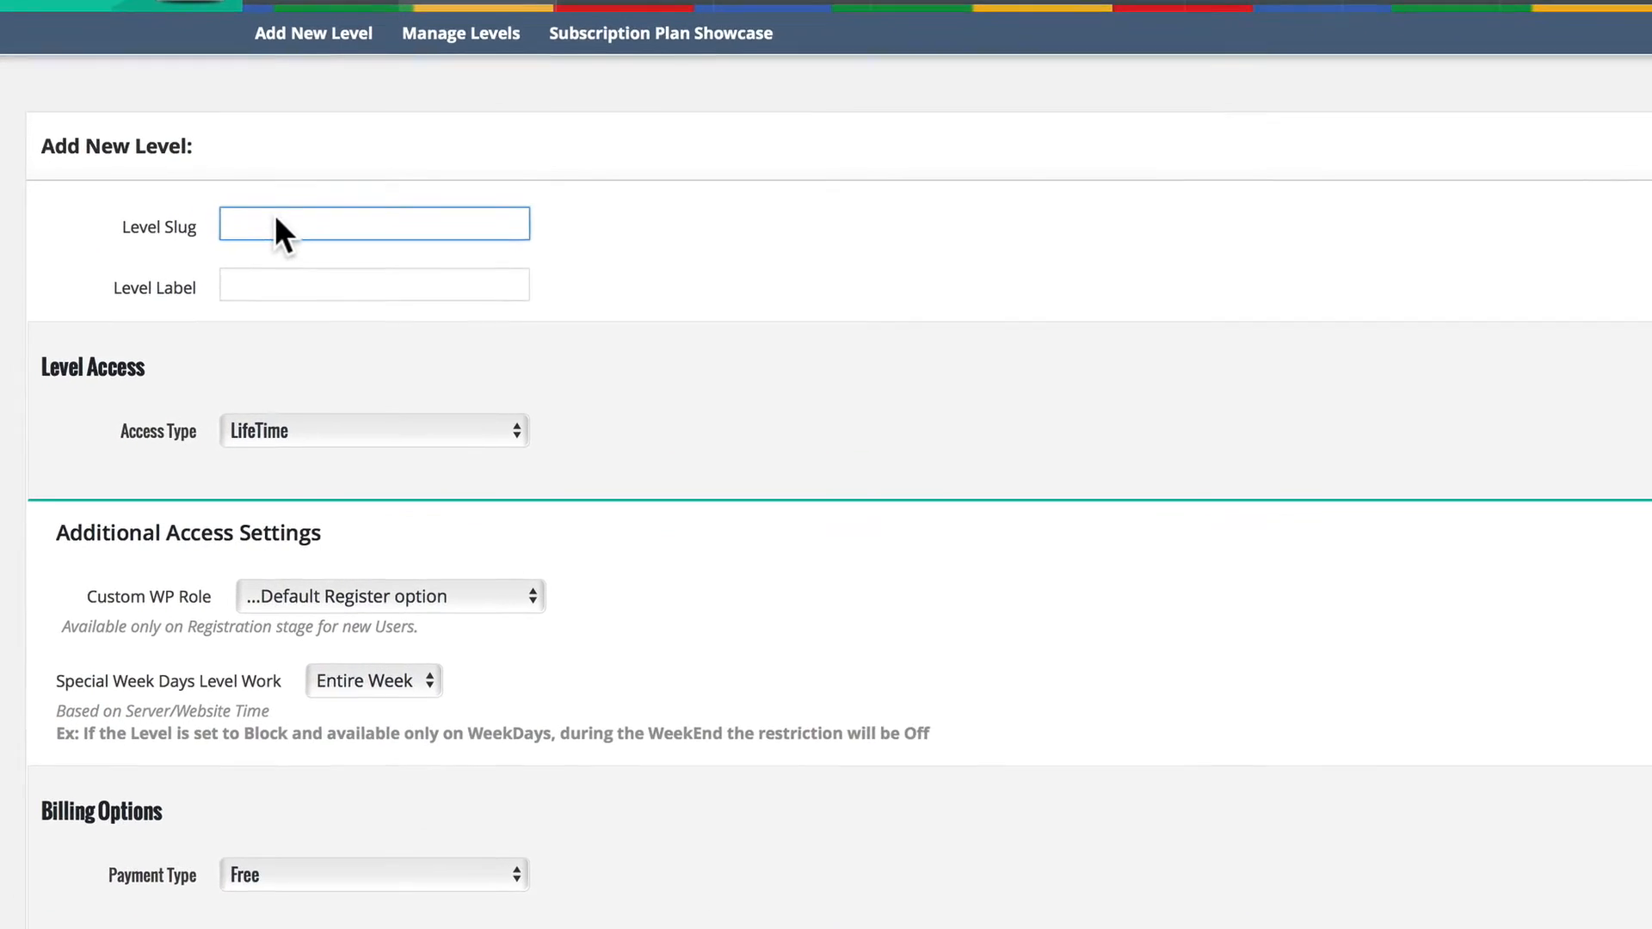
pyautogui.write('bronze')
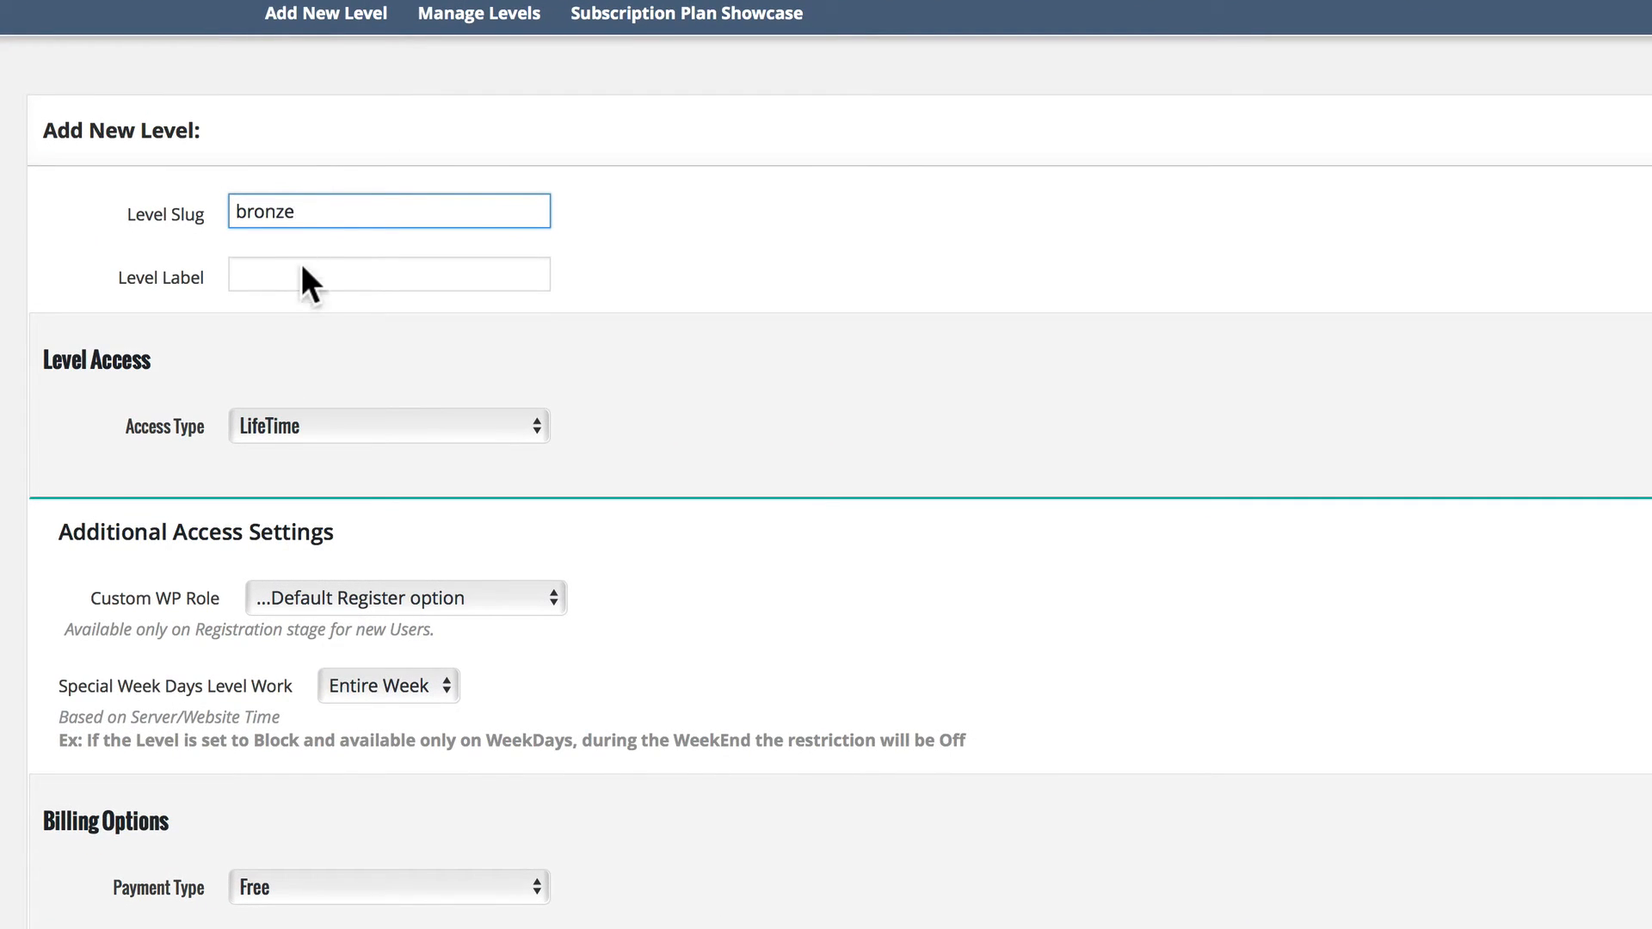
pyautogui.click(307, 281)
pyautogui.write('Bron')
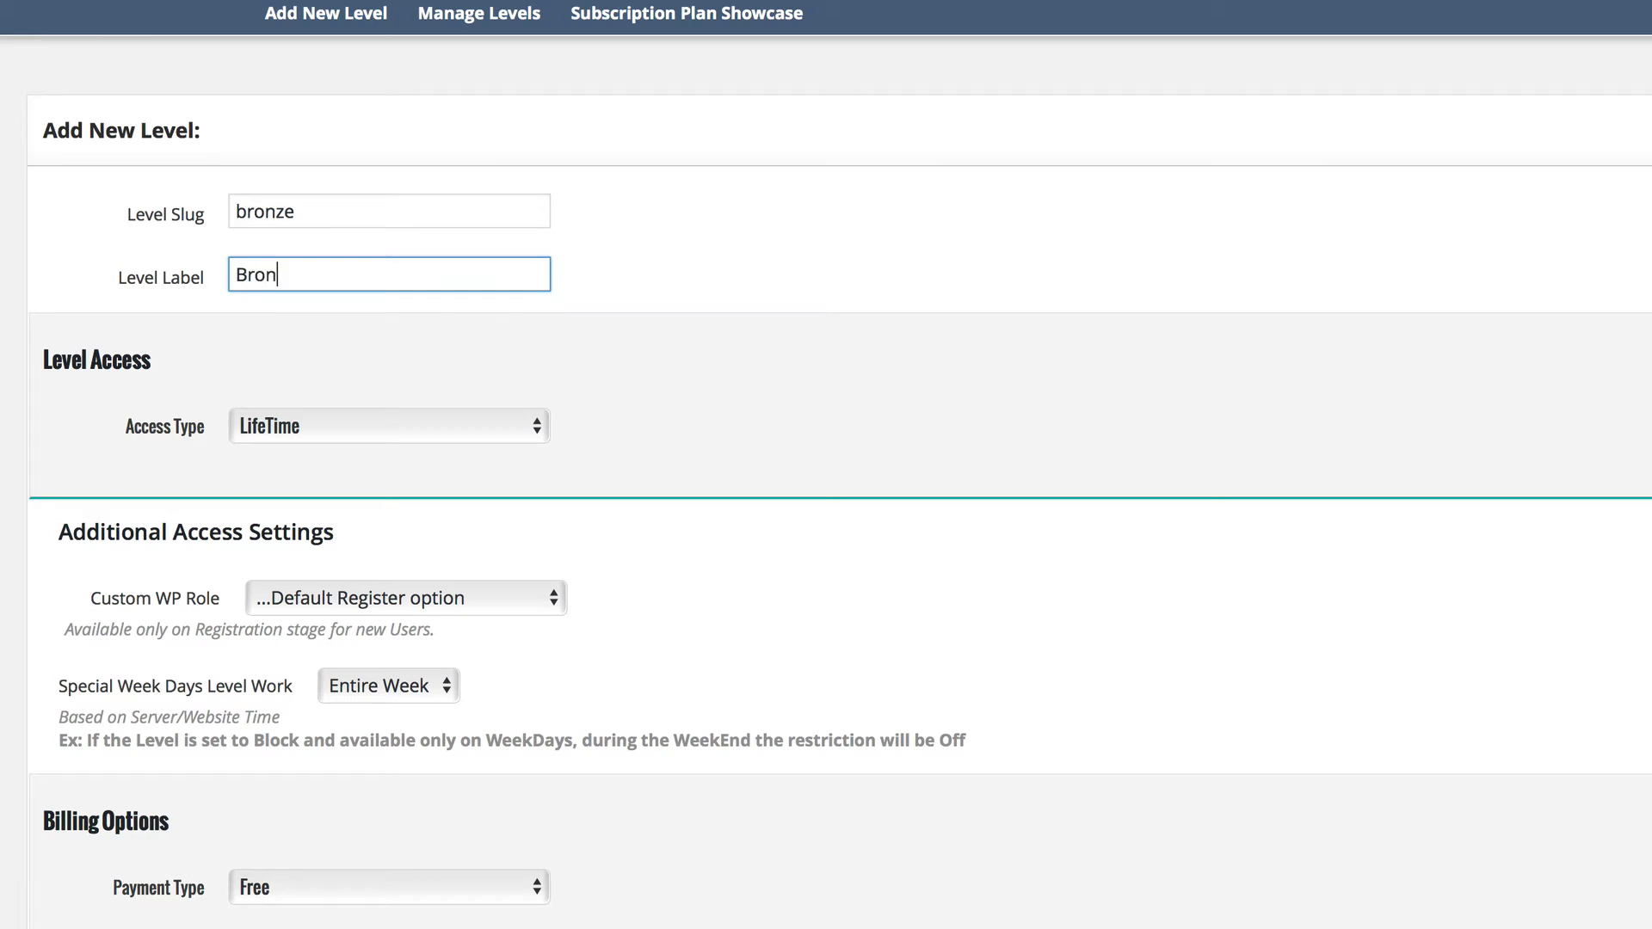
pyautogui.write('ze')
# Set the Bronze level's access to a Regular Period of 1 Years, moving members to the free level after expiry.
pyautogui.click(371, 426)
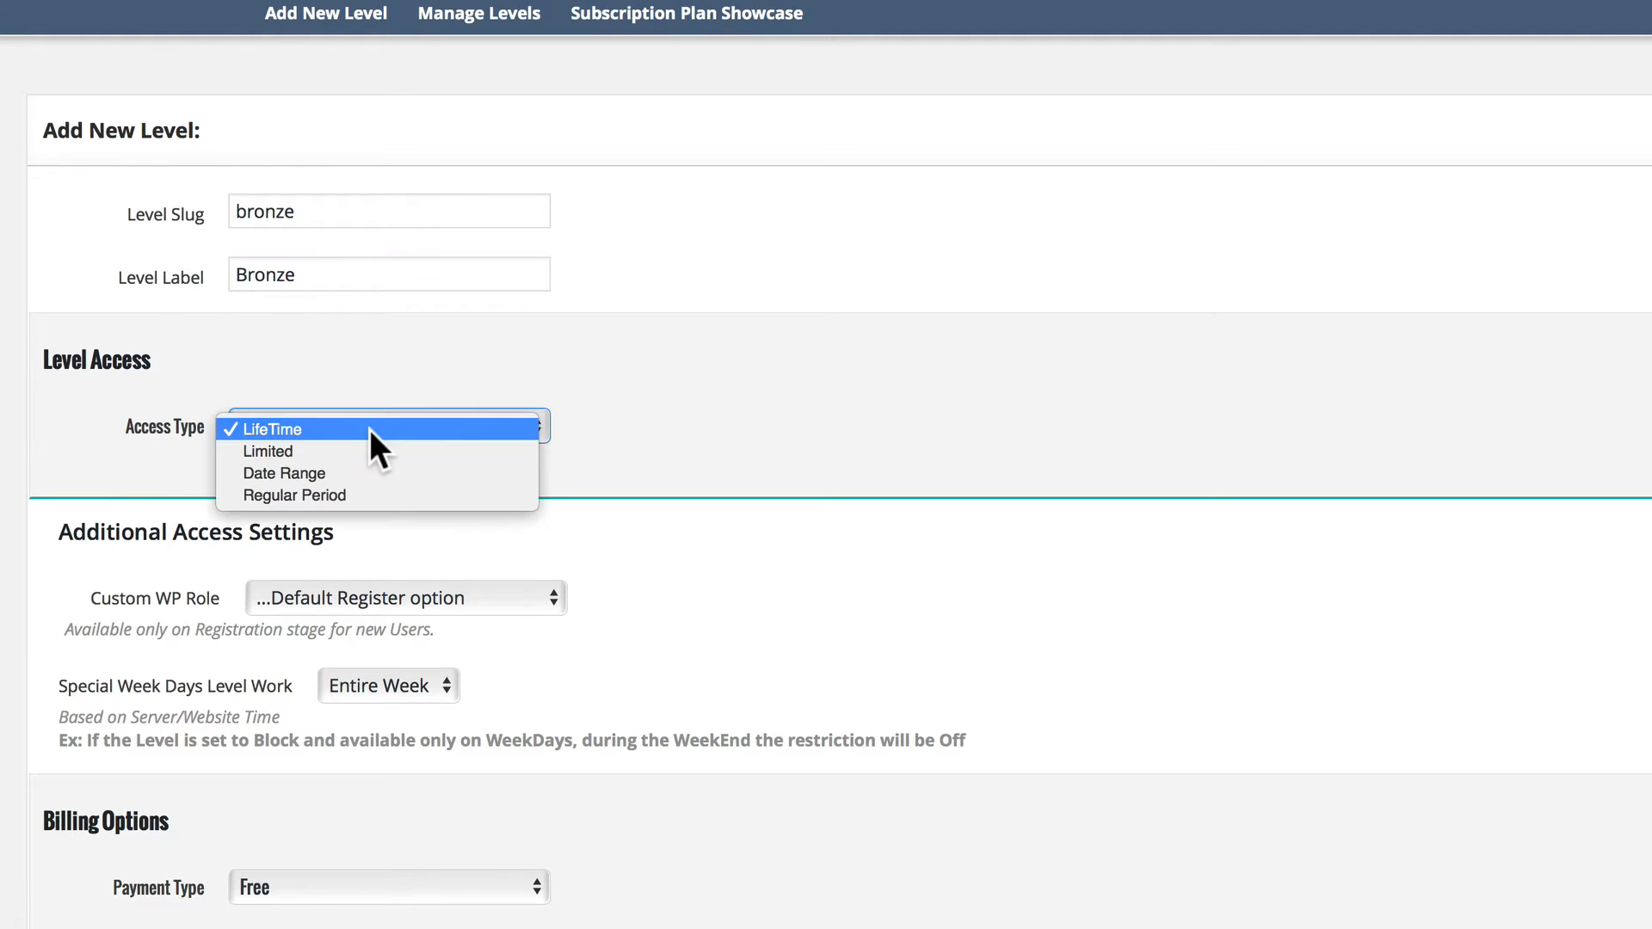
pyautogui.click(303, 496)
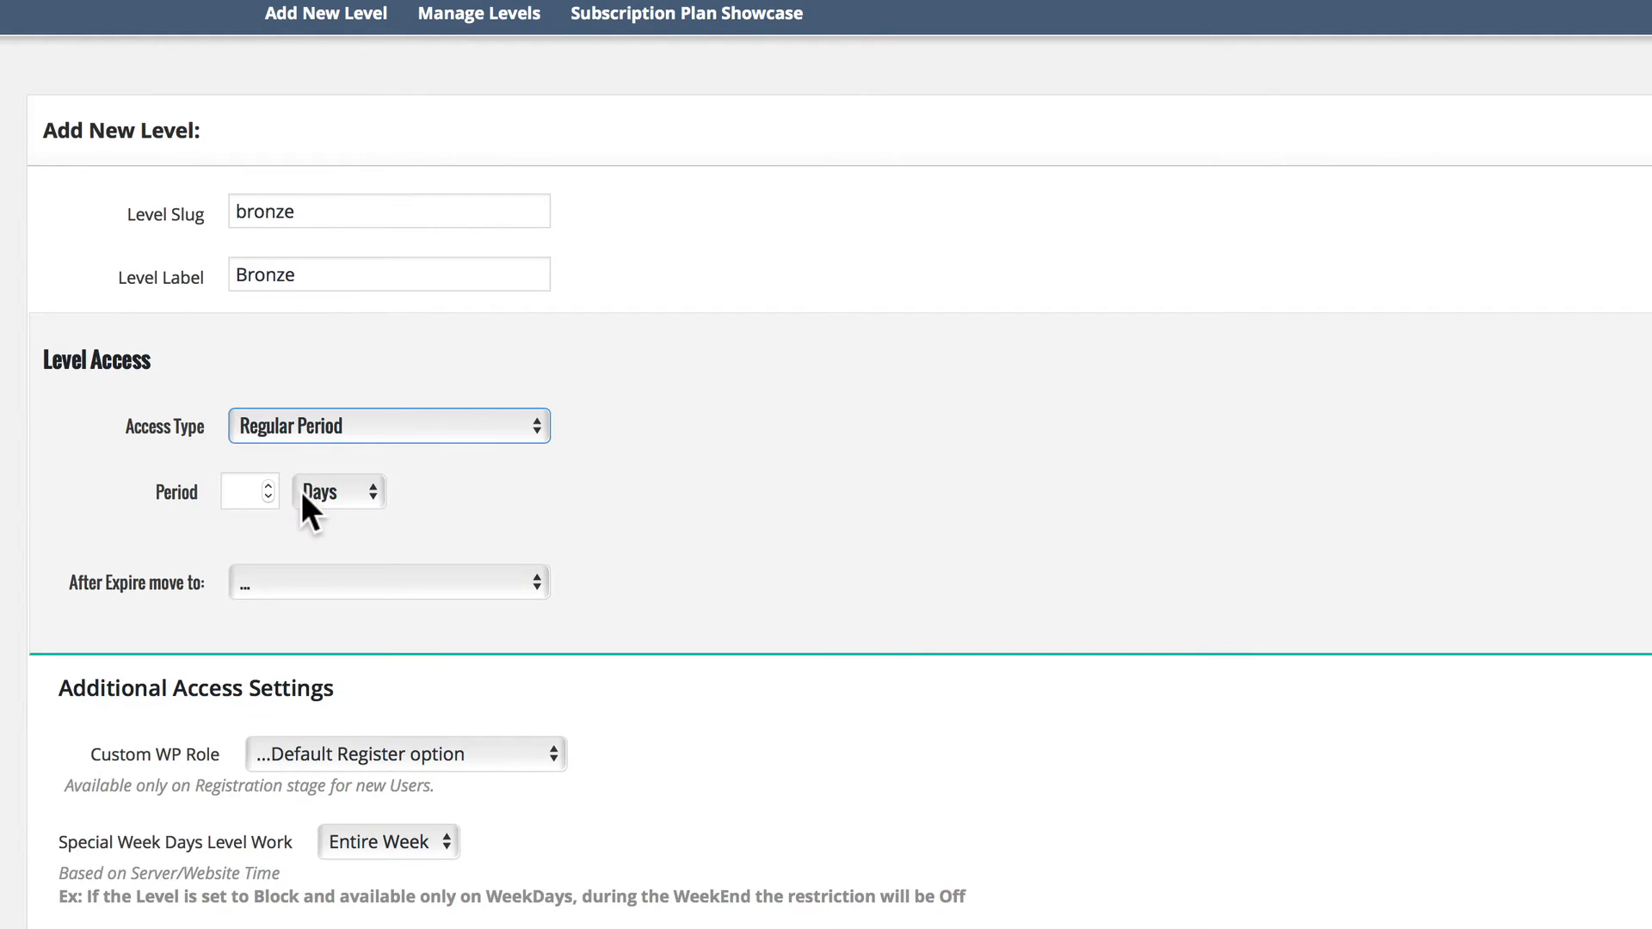
pyautogui.click(366, 493)
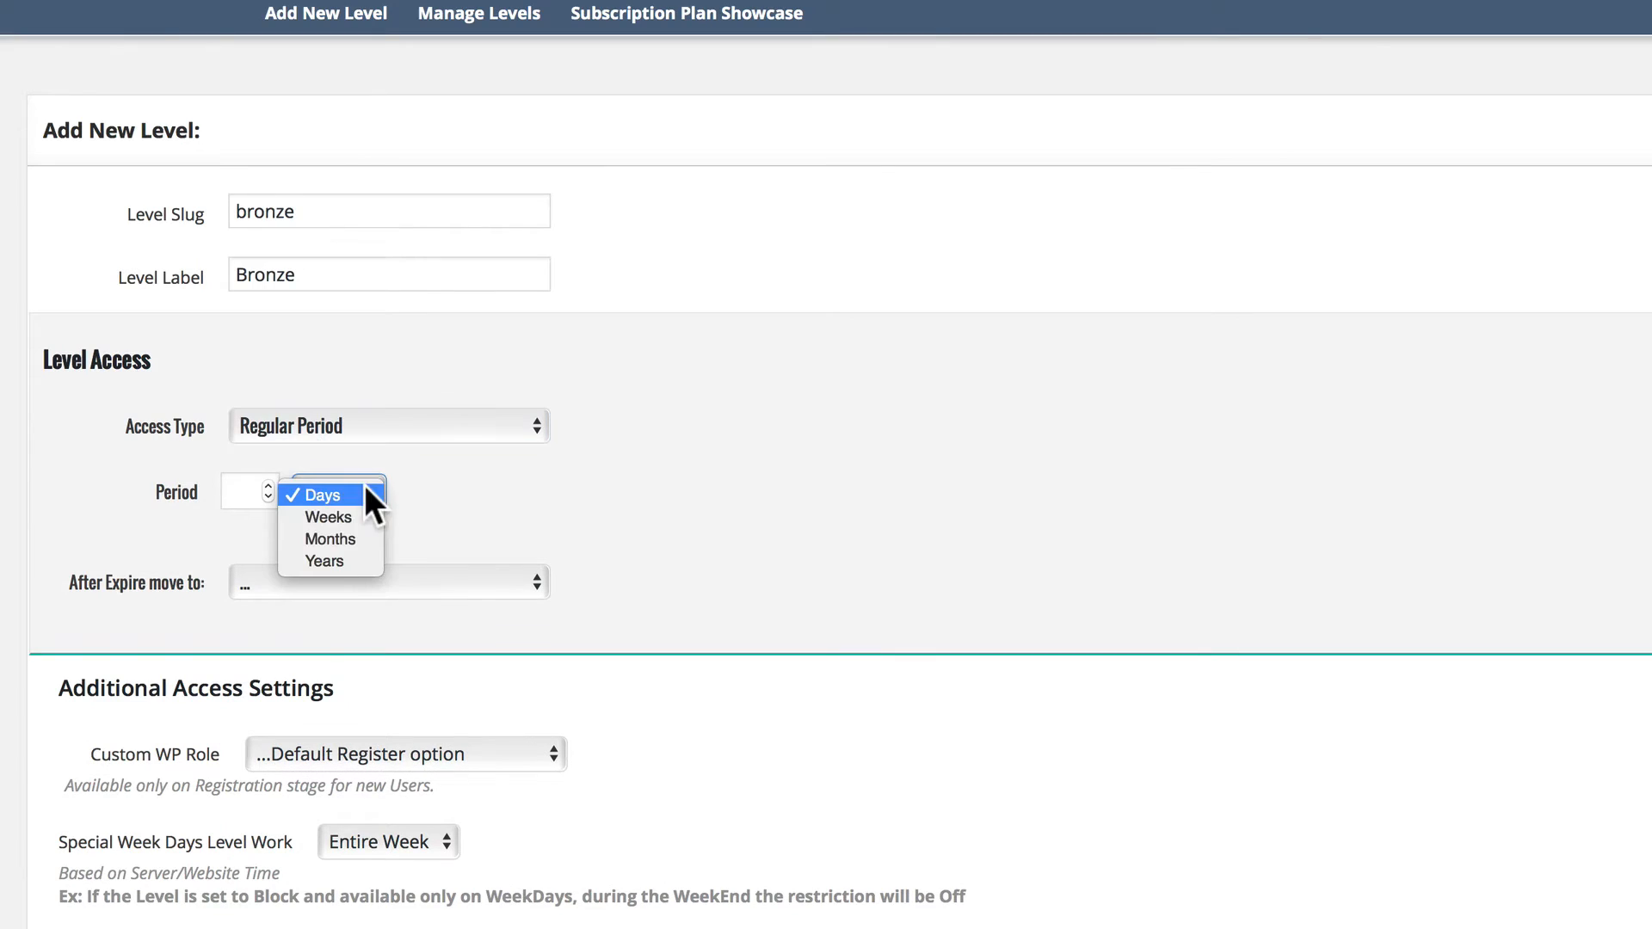
pyautogui.click(338, 560)
pyautogui.click(236, 492)
pyautogui.write('1')
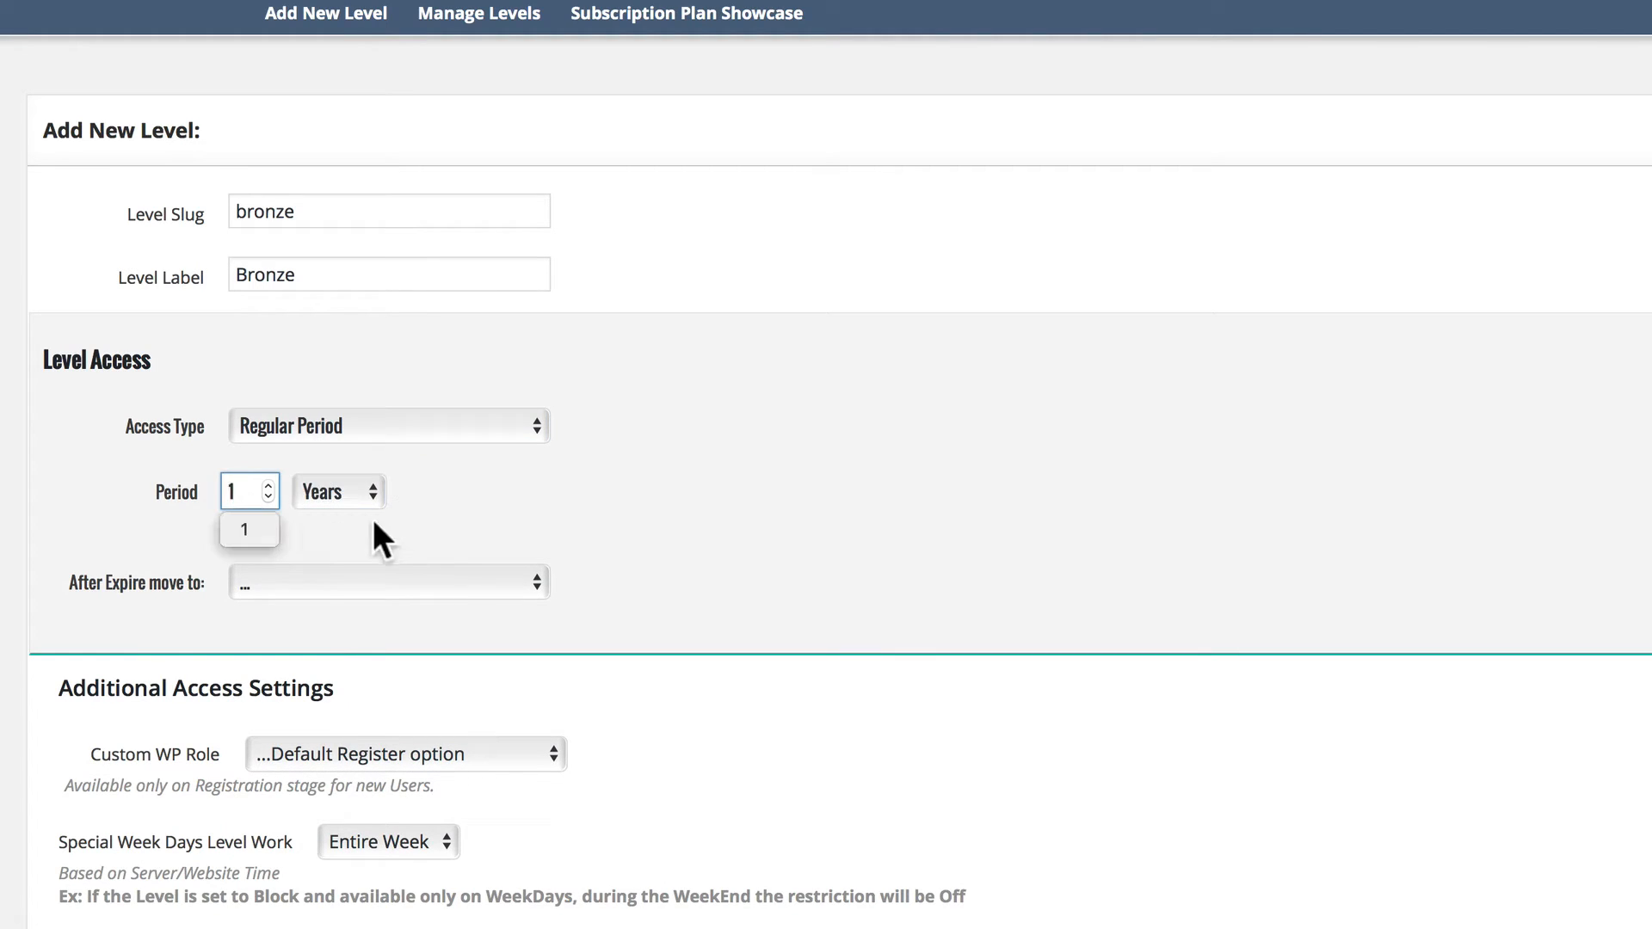
pyautogui.click(431, 513)
pyautogui.click(326, 577)
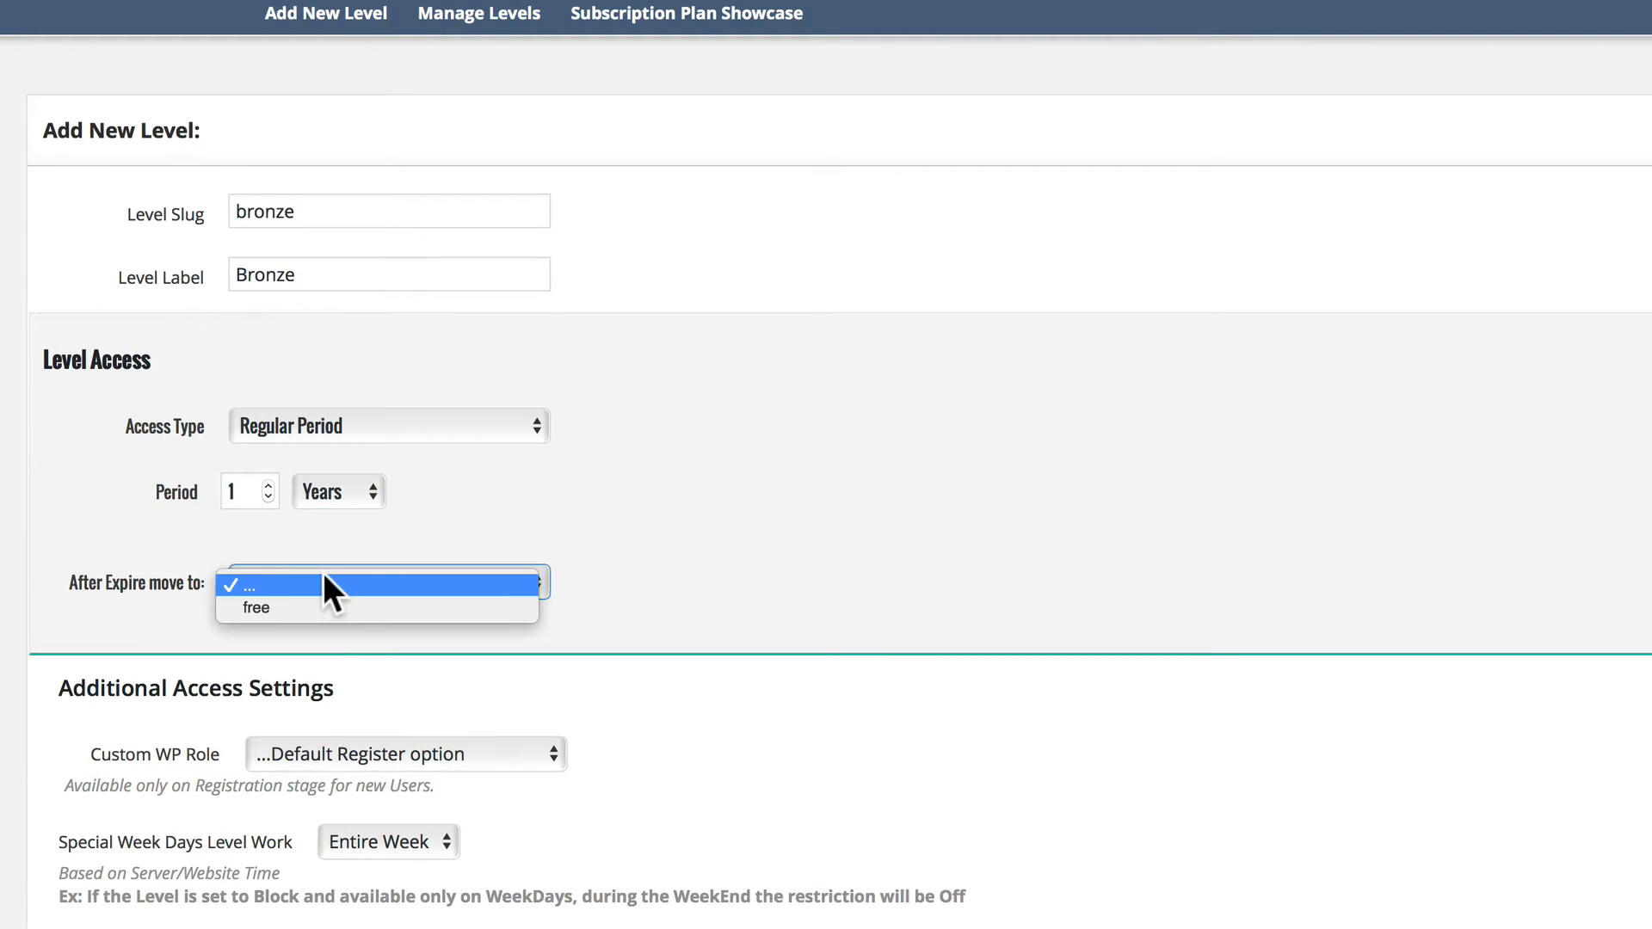
pyautogui.click(303, 608)
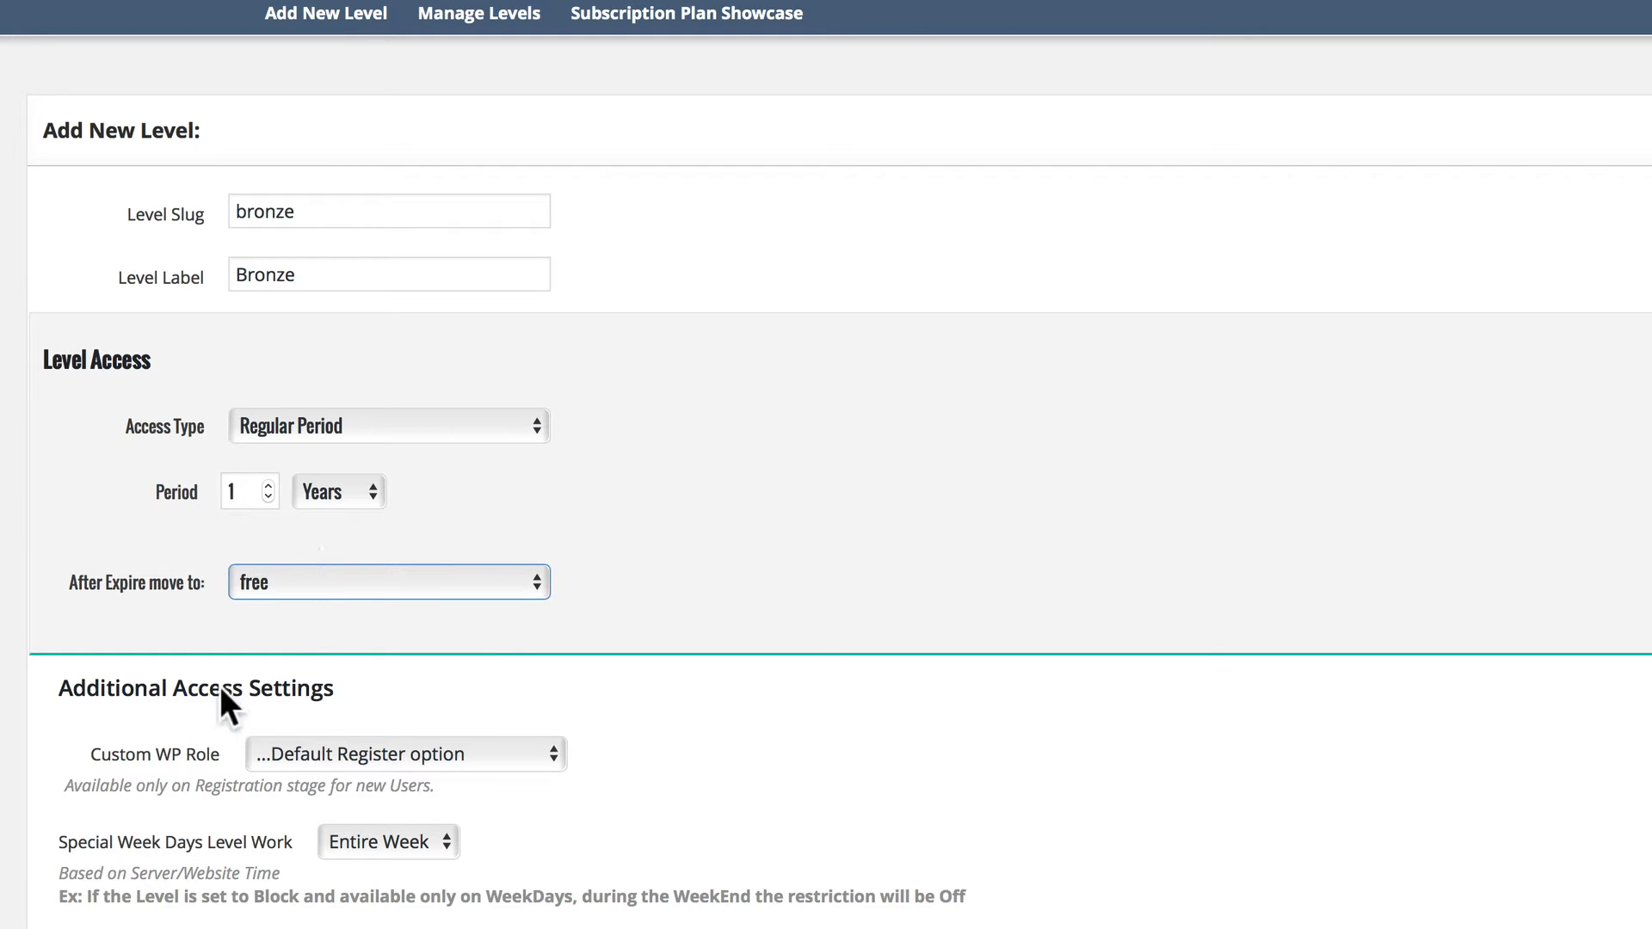
# Set the Bronze level's billing to Payment at 17.97 USD with On Going recurrences.
pyautogui.scroll(-3, 325, 813)
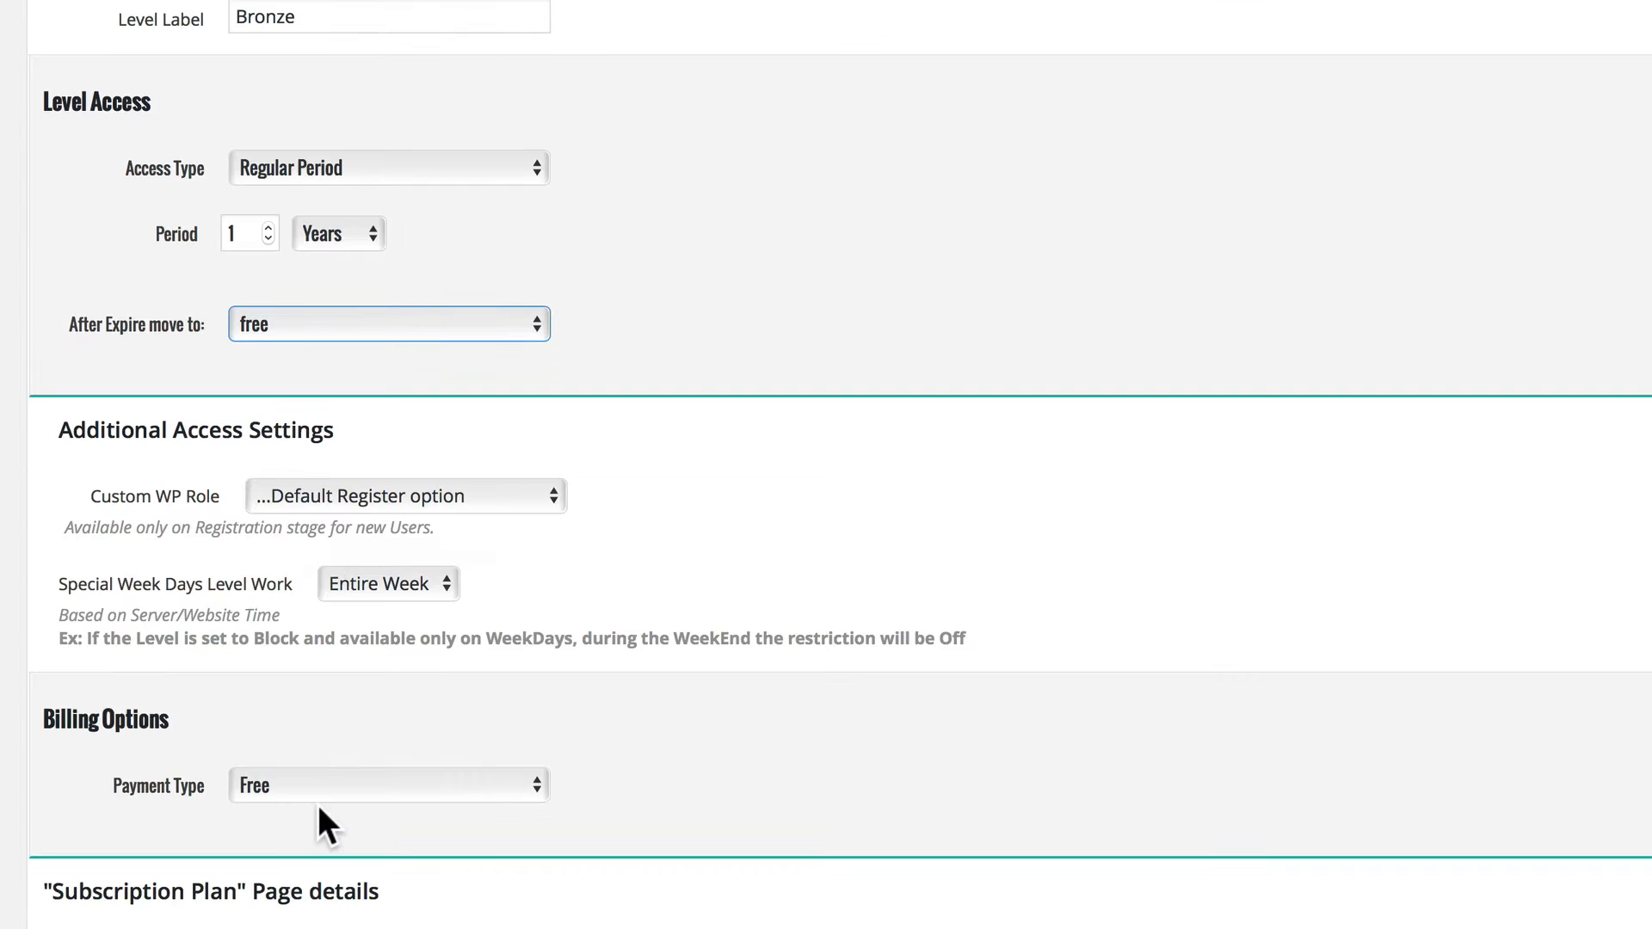
pyautogui.click(320, 784)
pyautogui.click(321, 783)
pyautogui.scroll(-3, 405, 571)
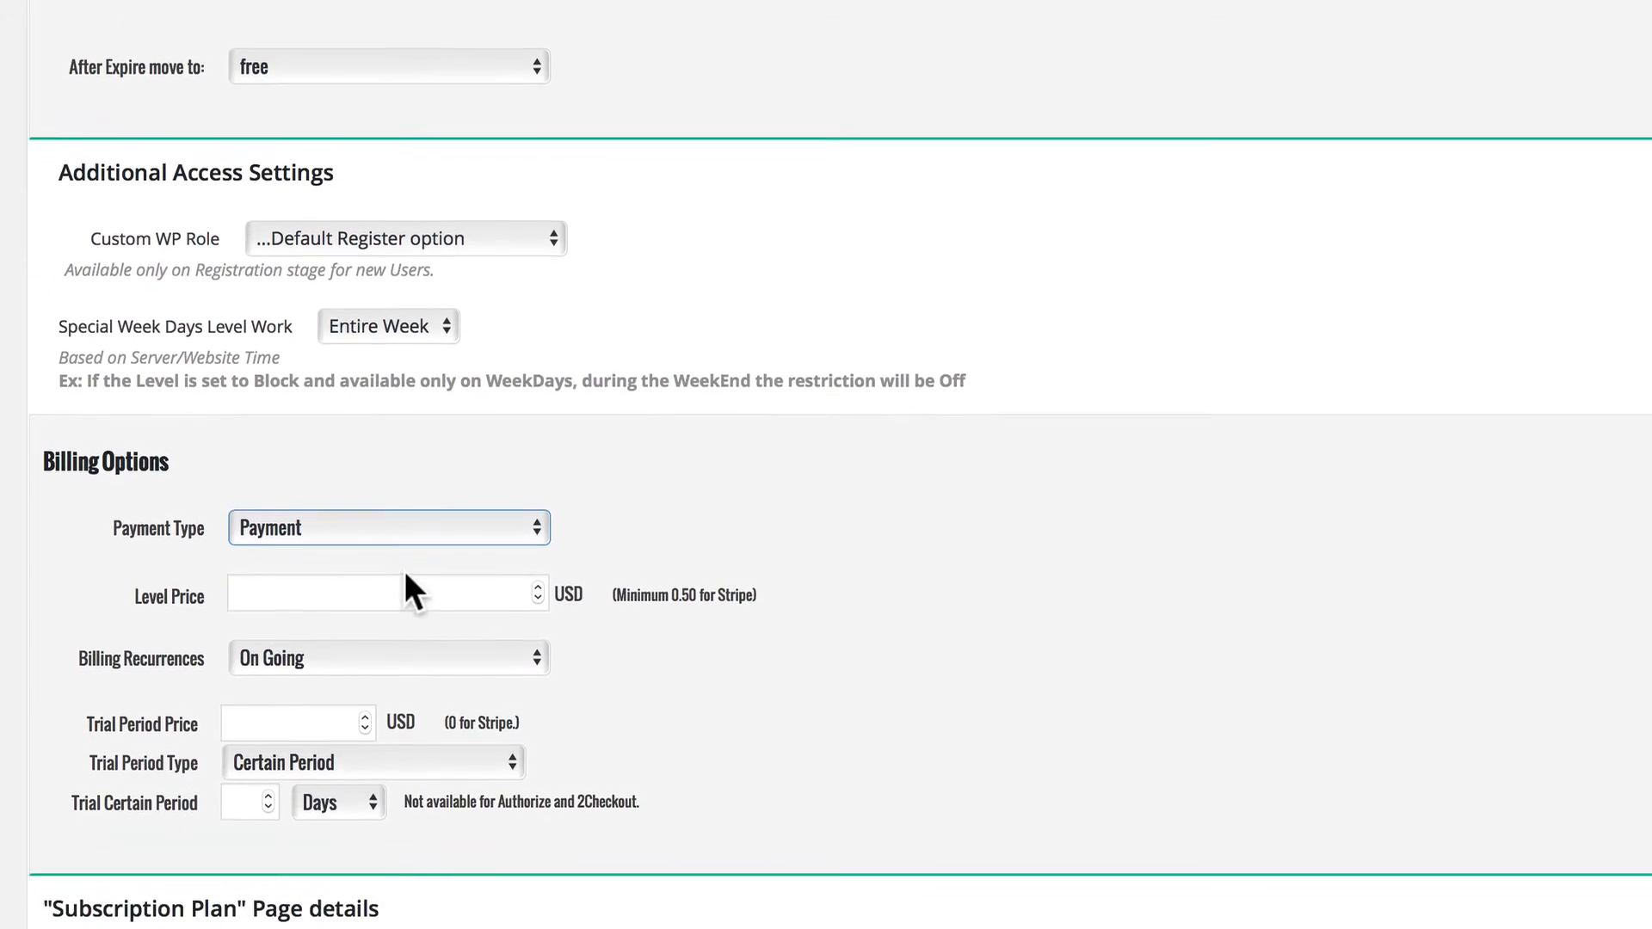
pyautogui.click(406, 447)
pyautogui.write('17')
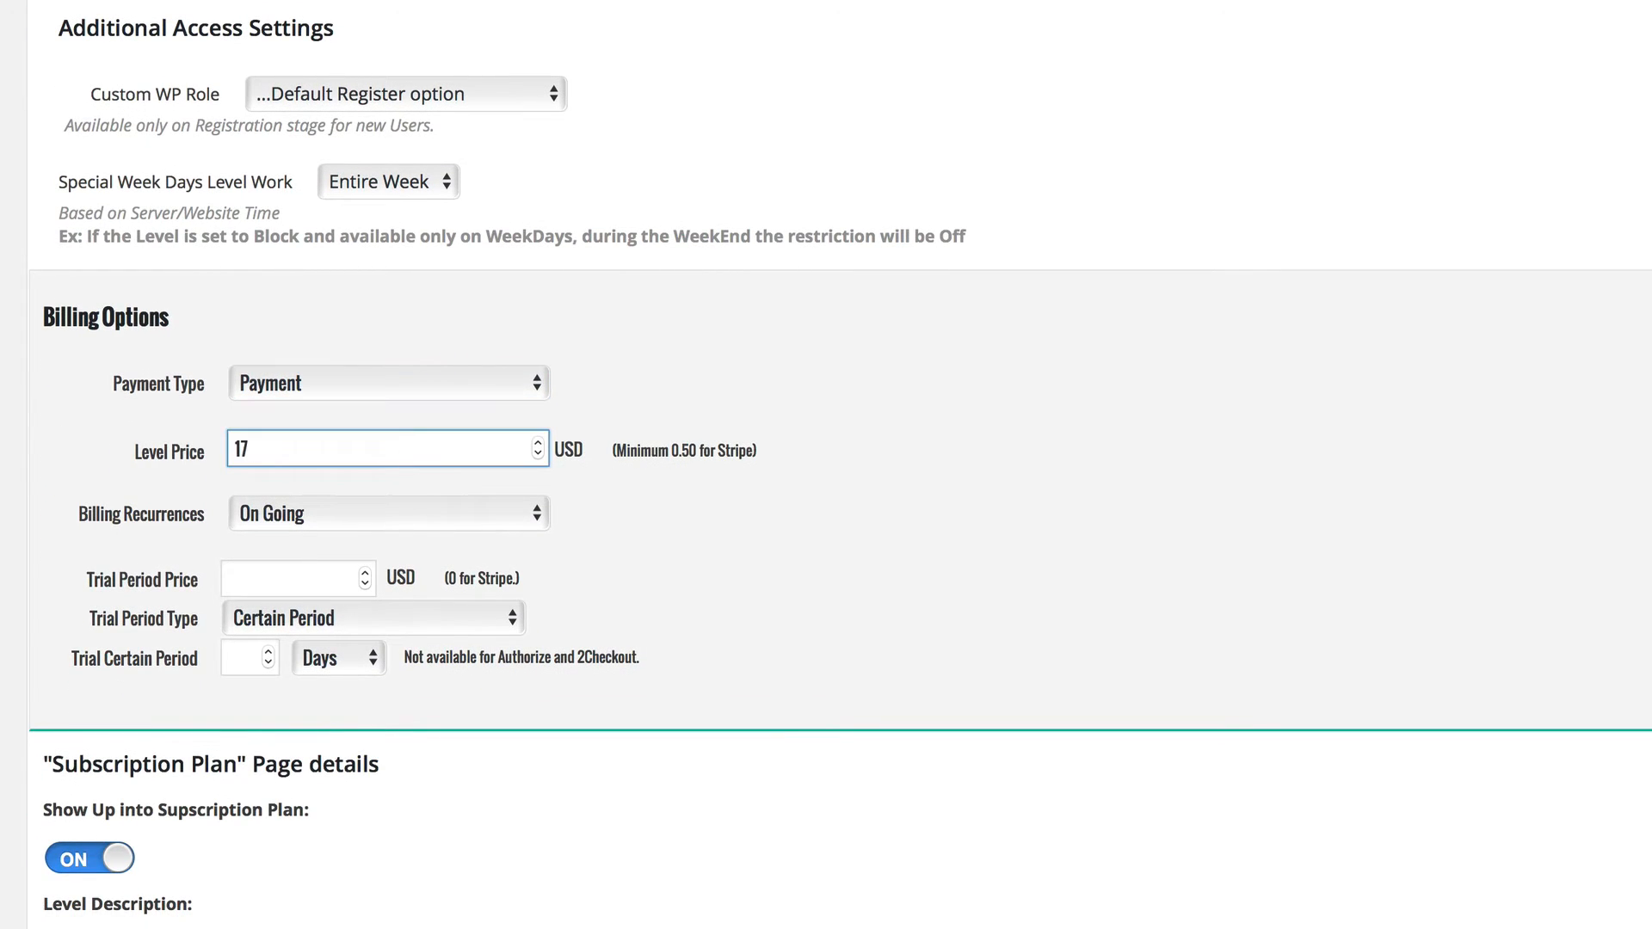
pyautogui.write('.97')
pyautogui.click(319, 509)
pyautogui.click(291, 511)
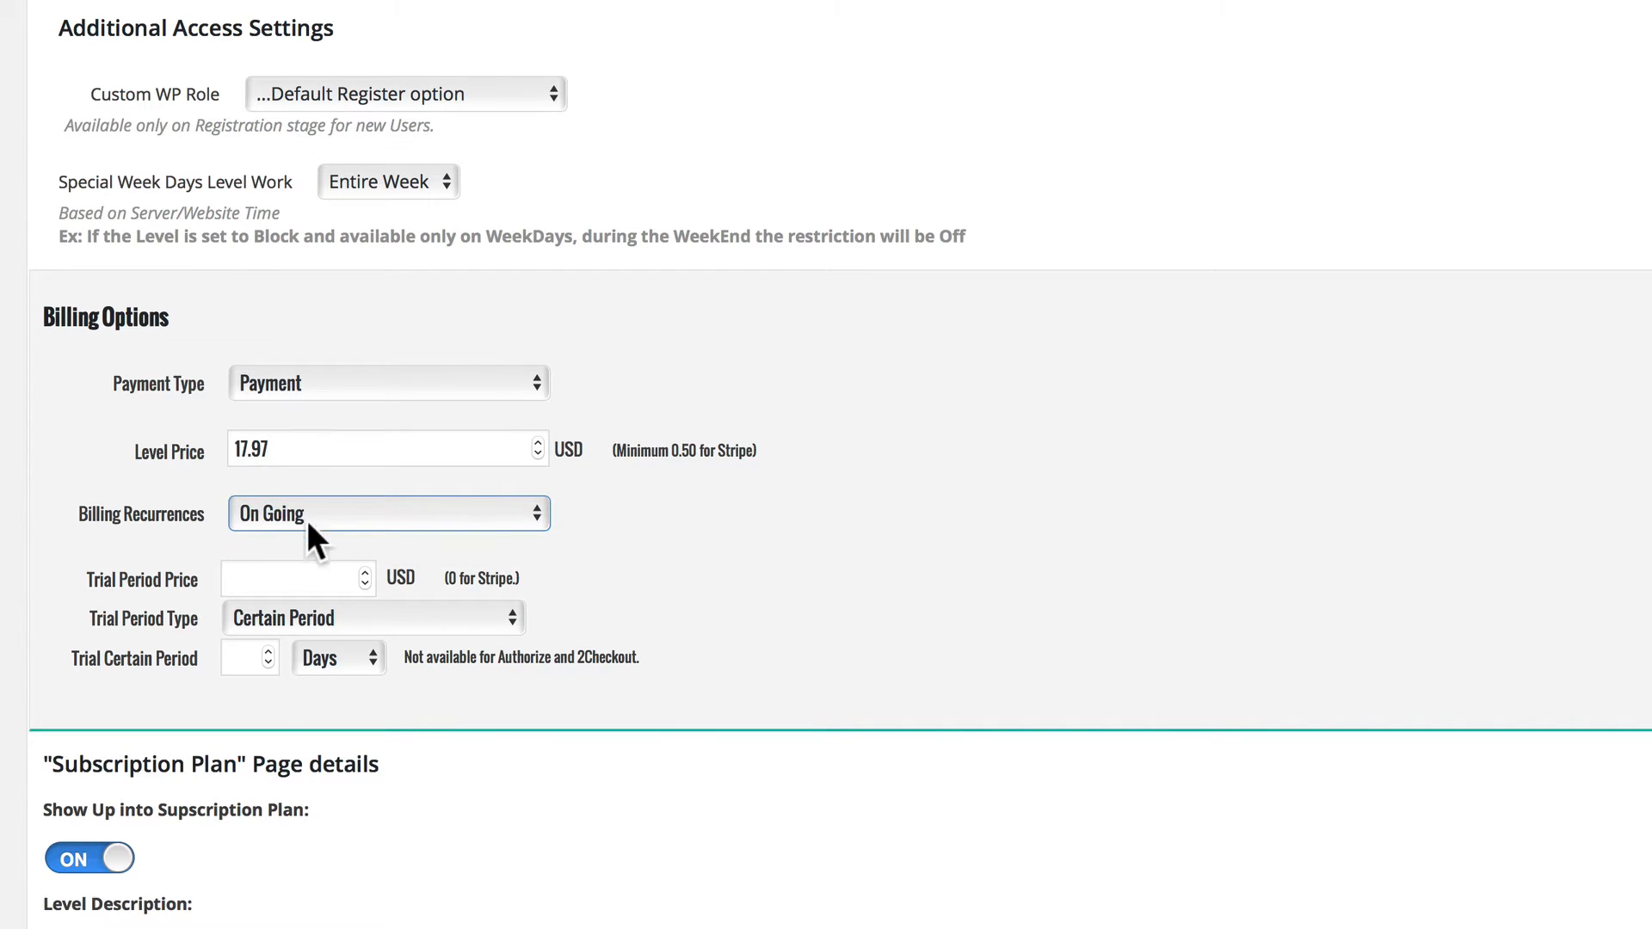
# Give the Bronze level the description "Bronze Membership" and the price text "$17.97", and save the level.
pyautogui.scroll(-3, 307, 520)
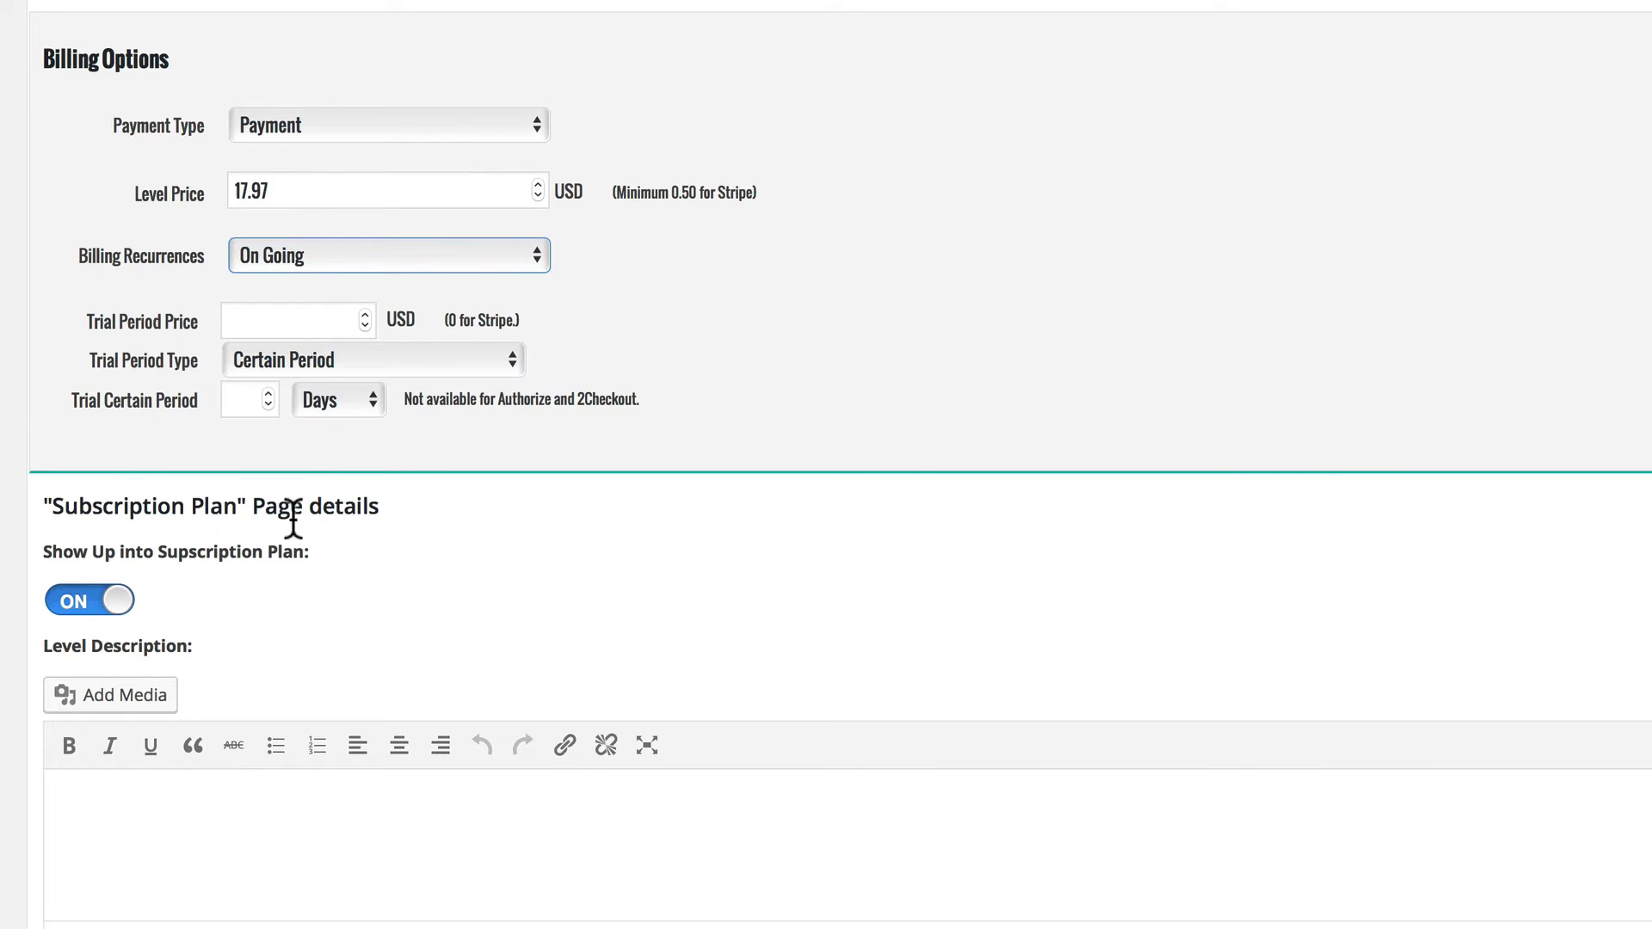
pyautogui.scroll(-2, 293, 520)
pyautogui.click(106, 591)
pyautogui.write('Bronze')
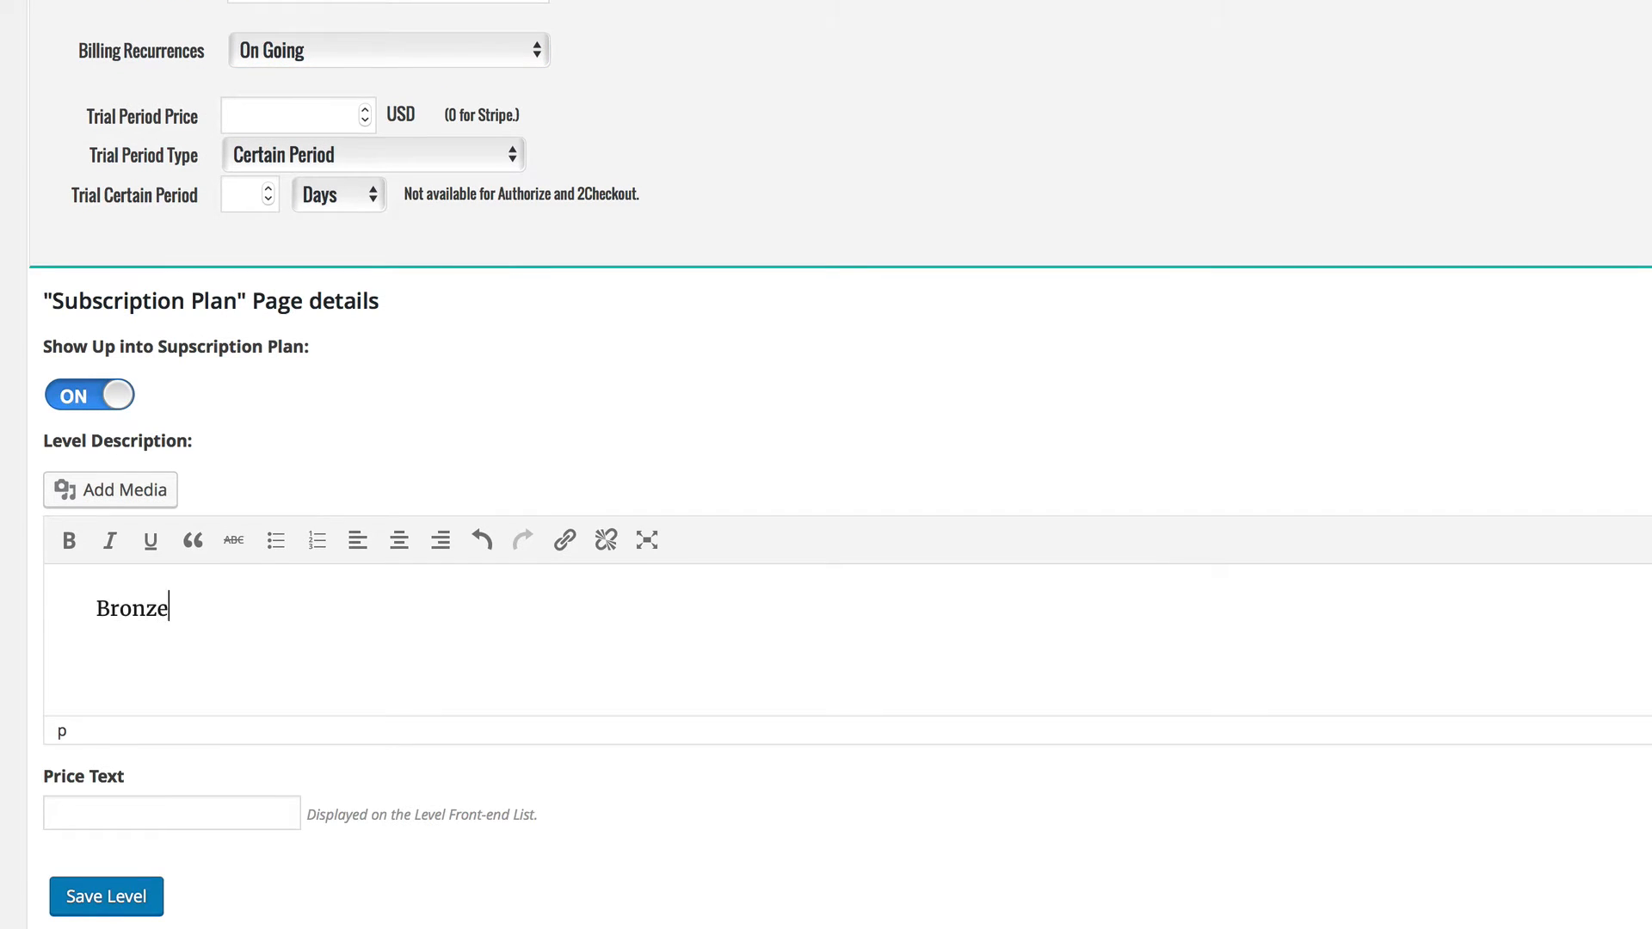
pyautogui.write(' Membership')
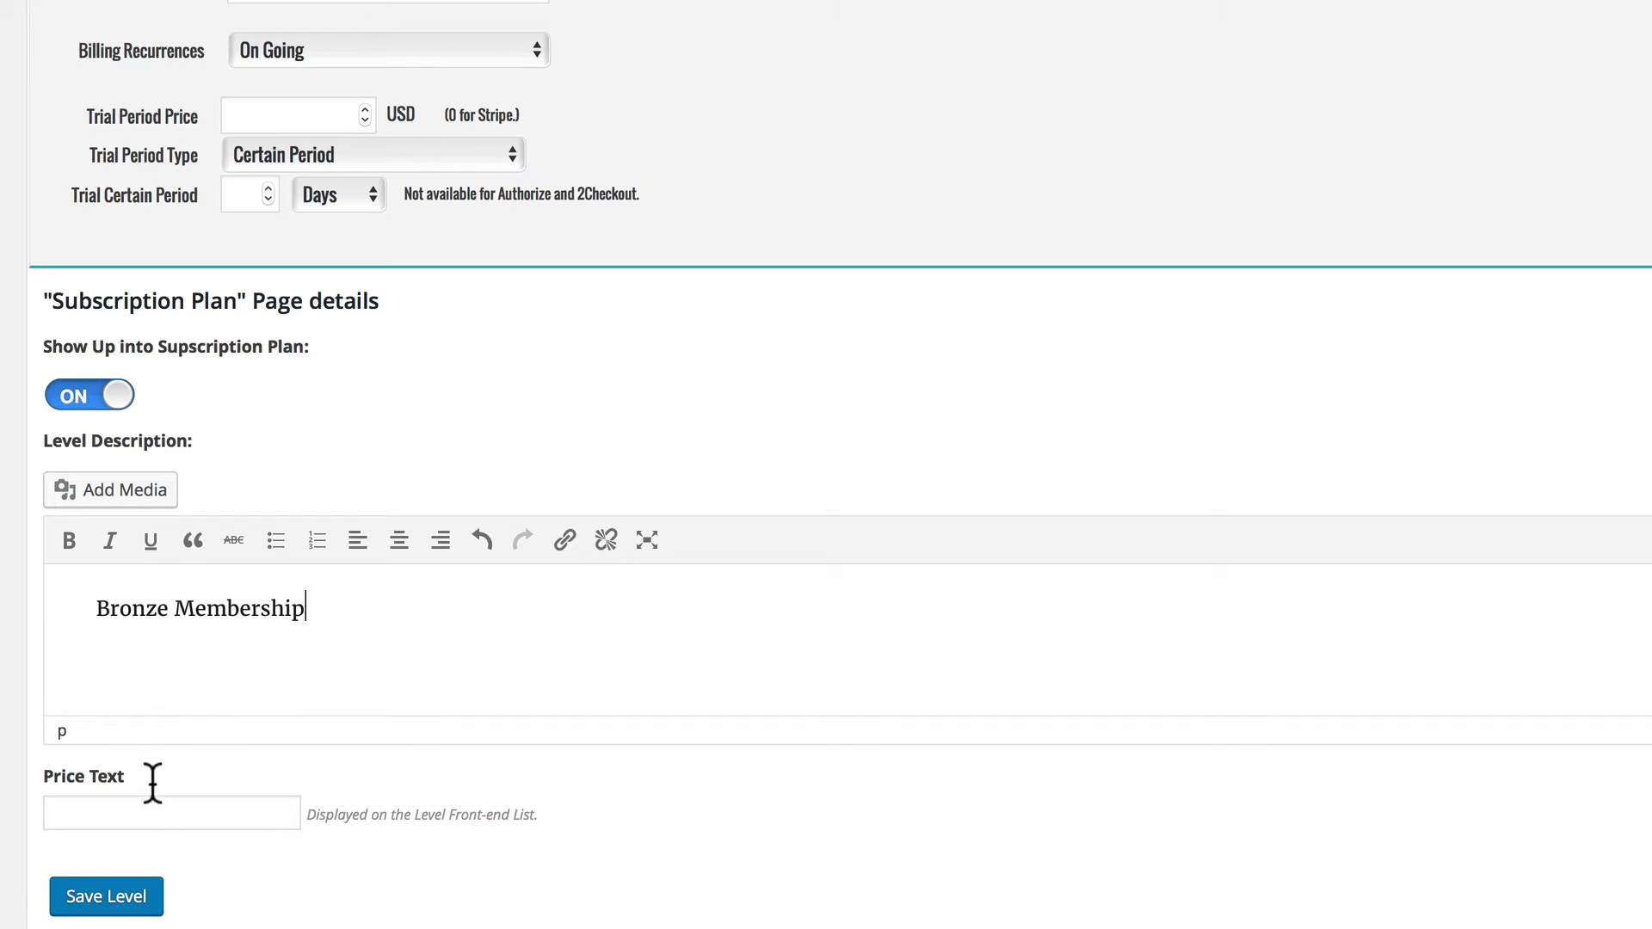
pyautogui.click(148, 810)
pyautogui.write('$17.9')
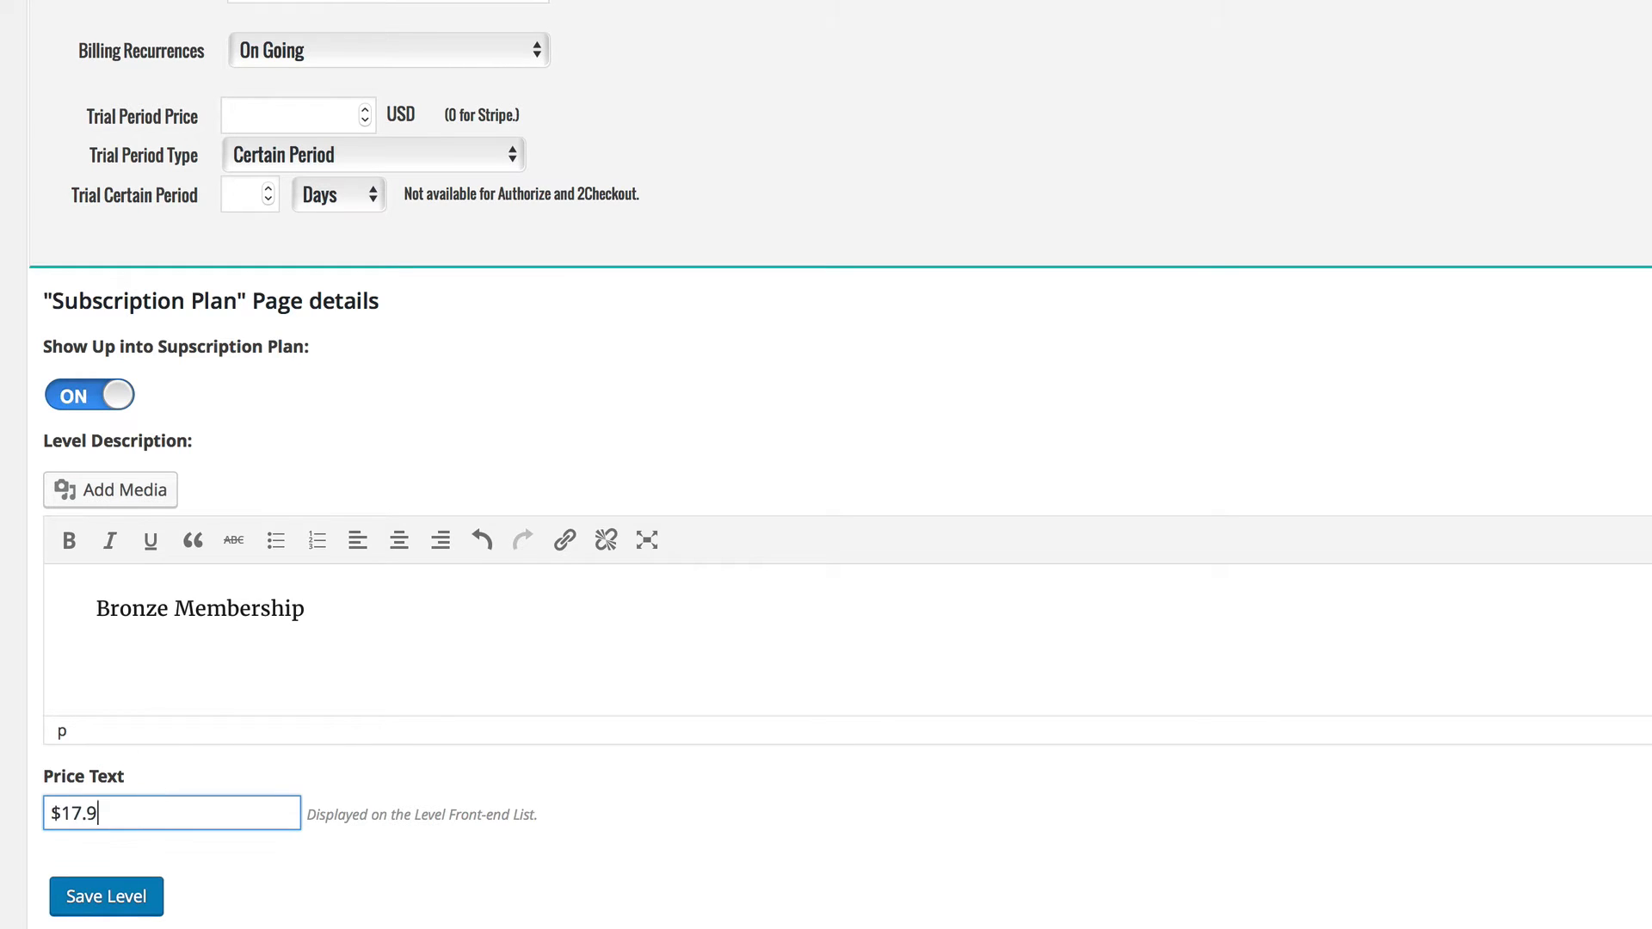
pyautogui.write('7')
pyautogui.click(128, 905)
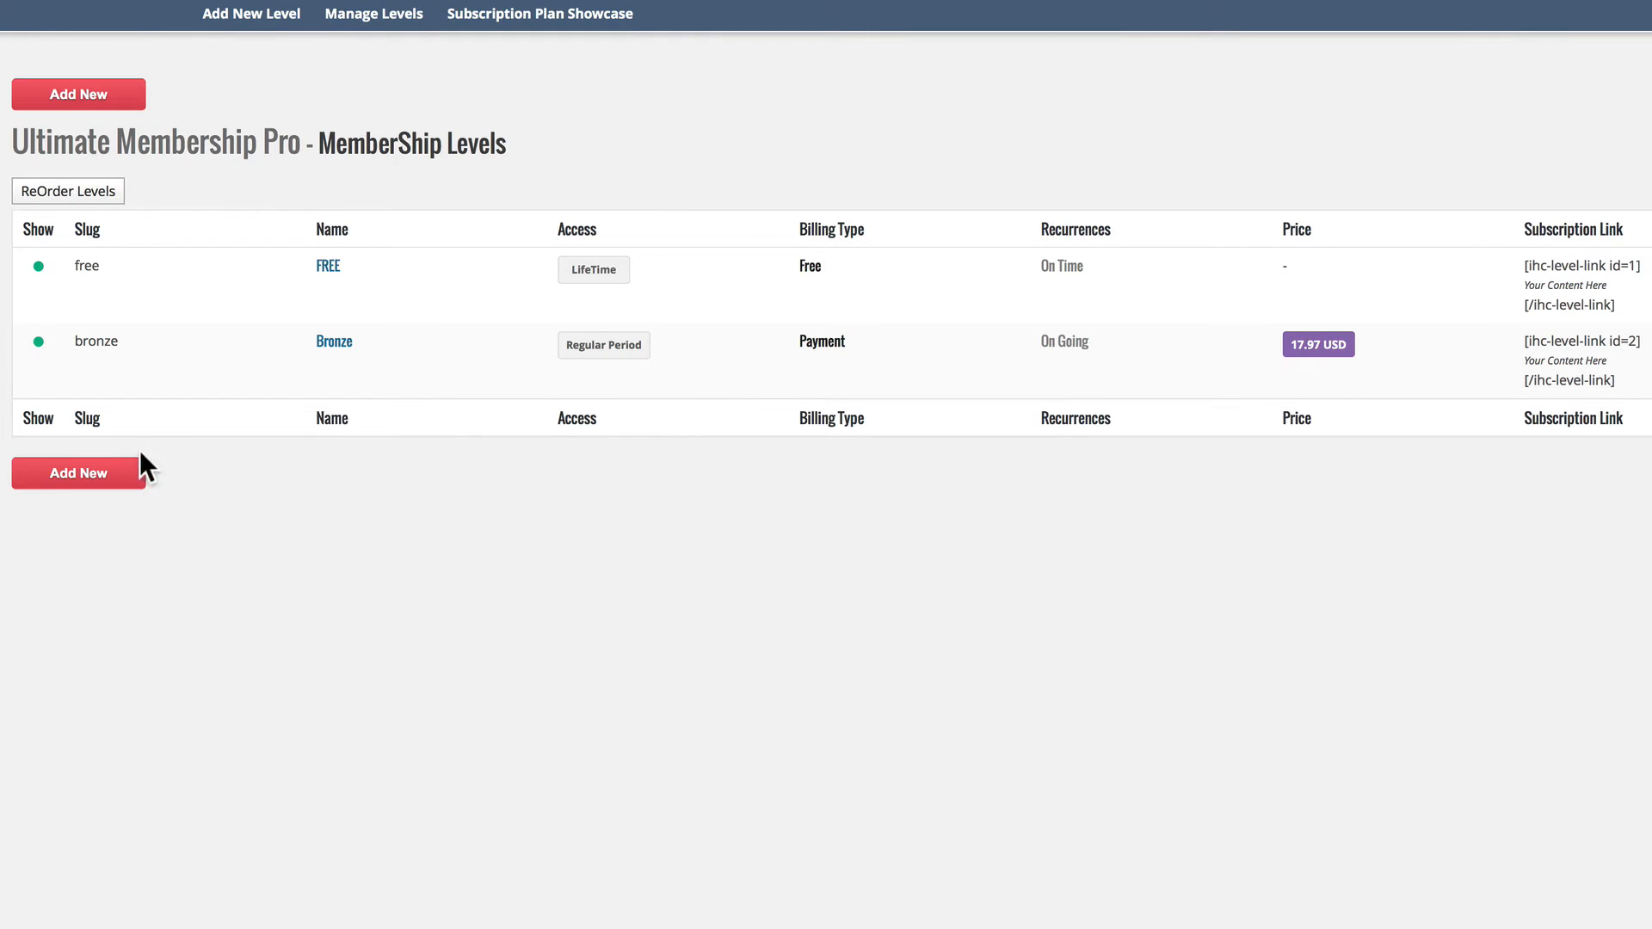
# Start another membership level with the slug "silver" and the label "Silver".
pyautogui.click(95, 477)
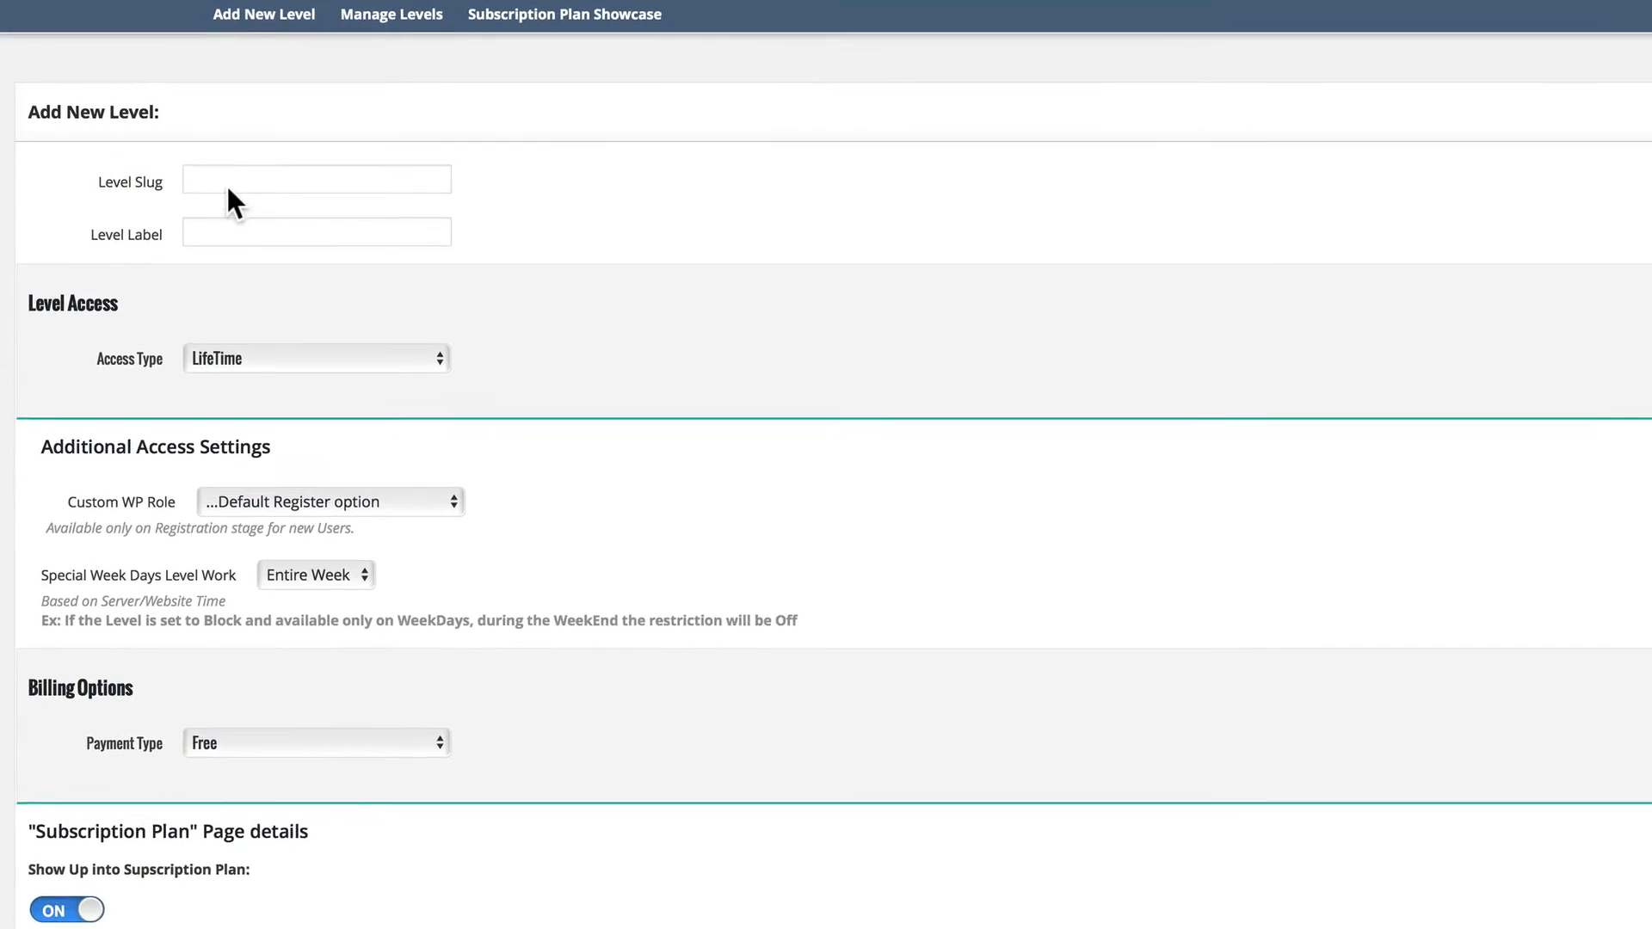
pyautogui.click(228, 185)
pyautogui.write('silver')
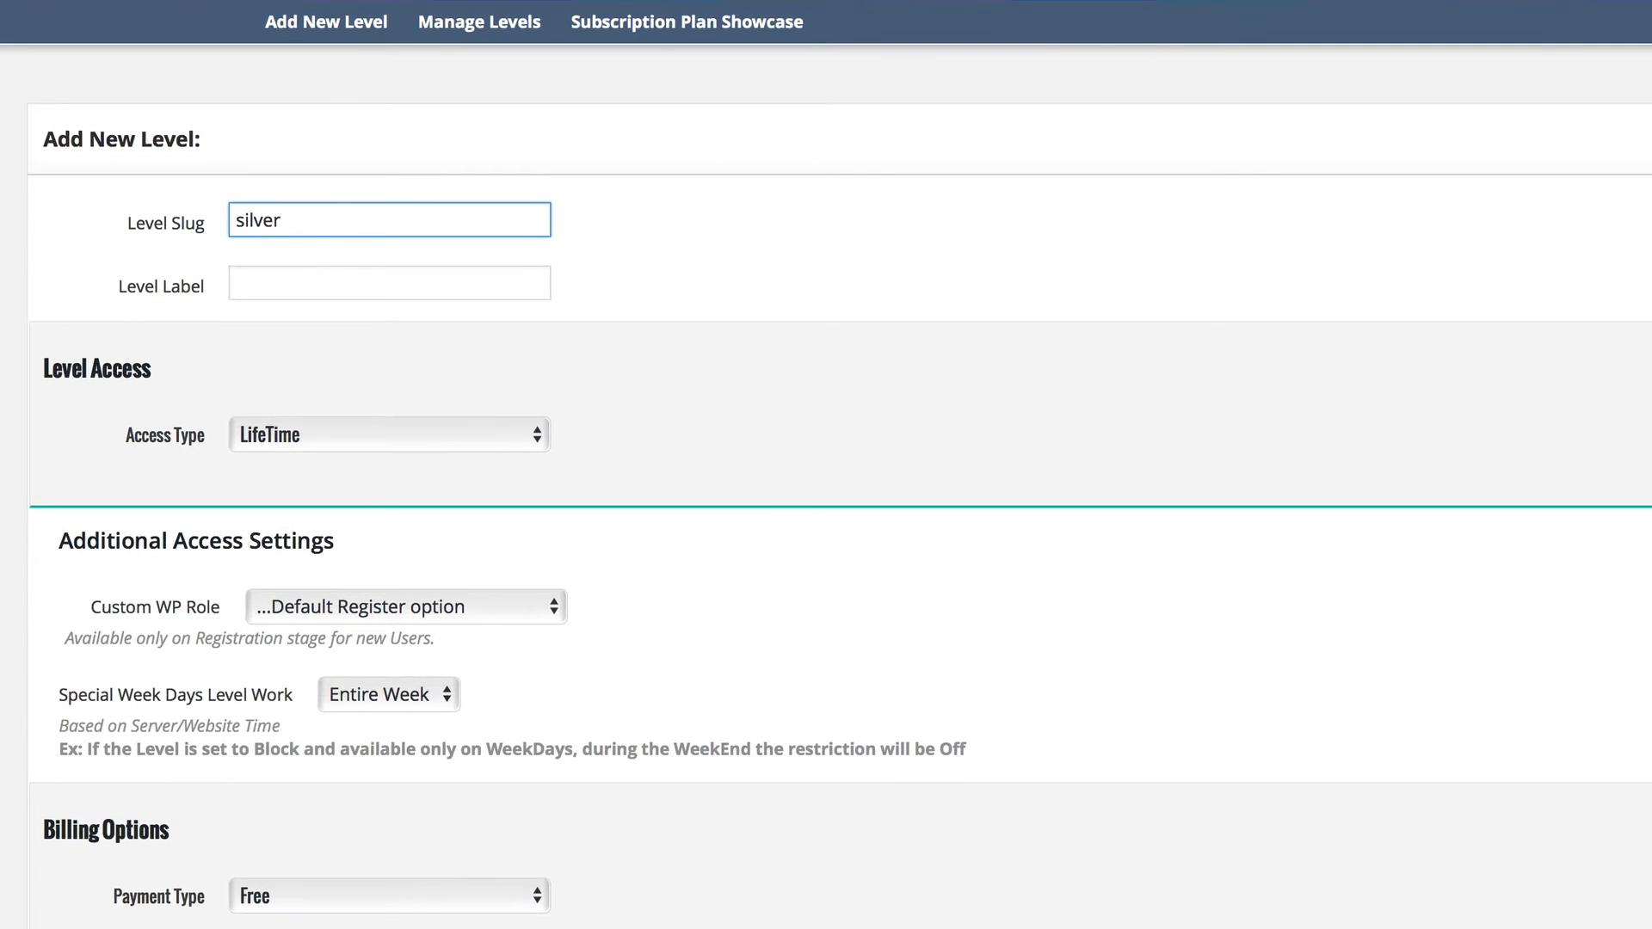
pyautogui.press('Tab')
pyautogui.write('Silver')
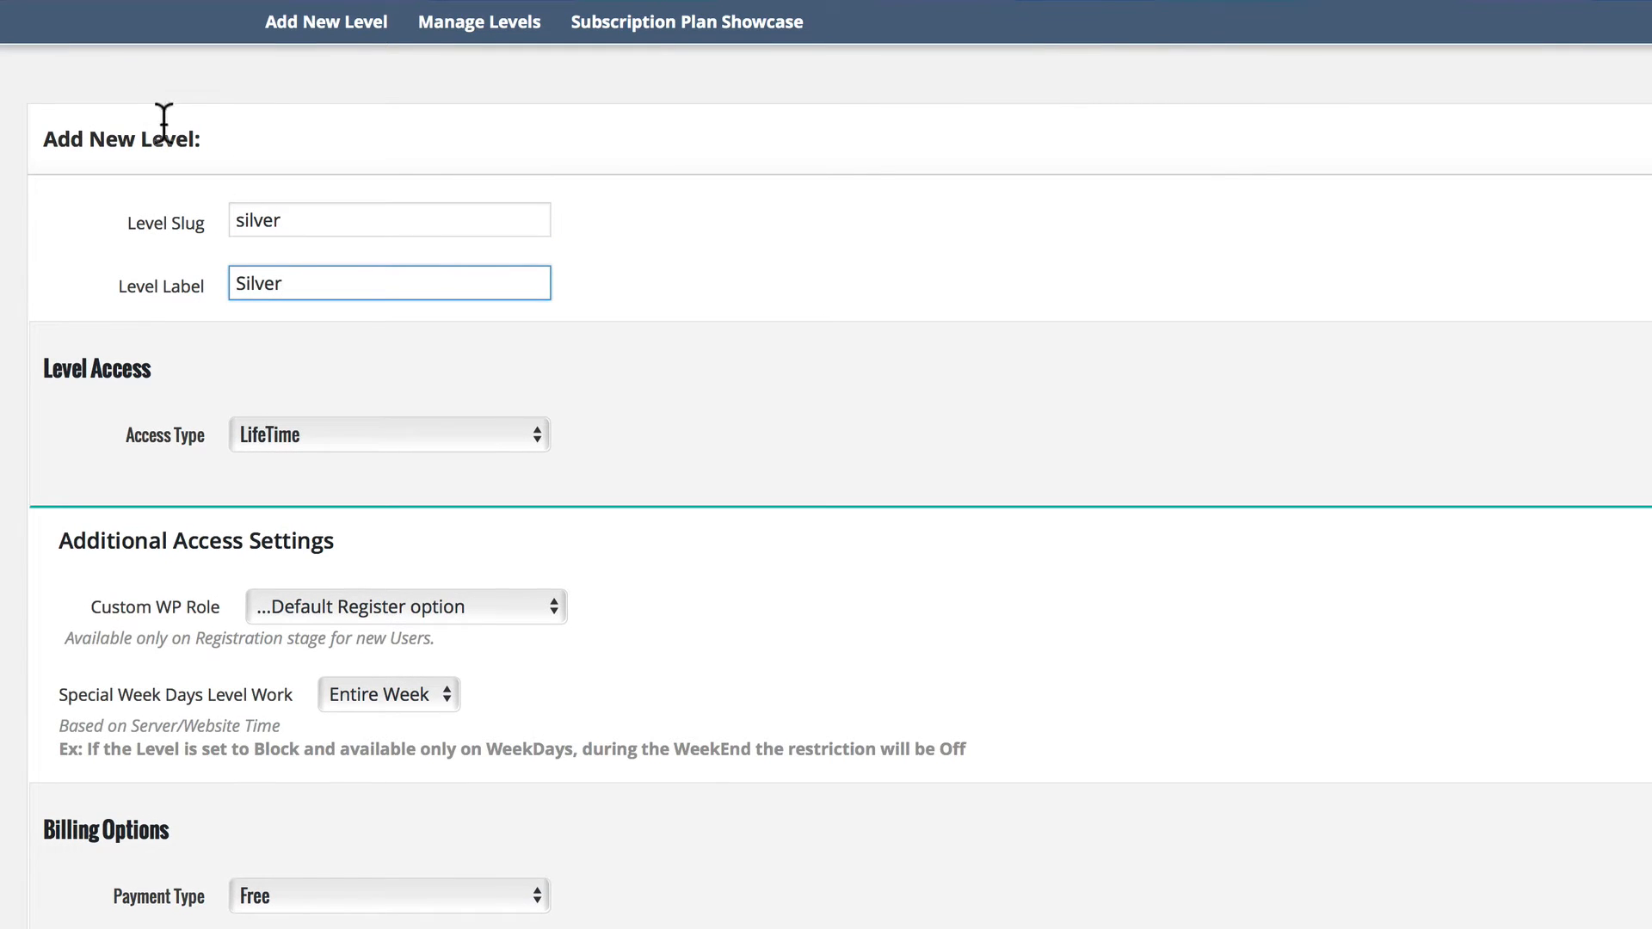
# Set the Silver level's access to a Regular Period of 1 Years, moving members to the free level after expiry.
pyautogui.click(269, 434)
pyautogui.click(282, 504)
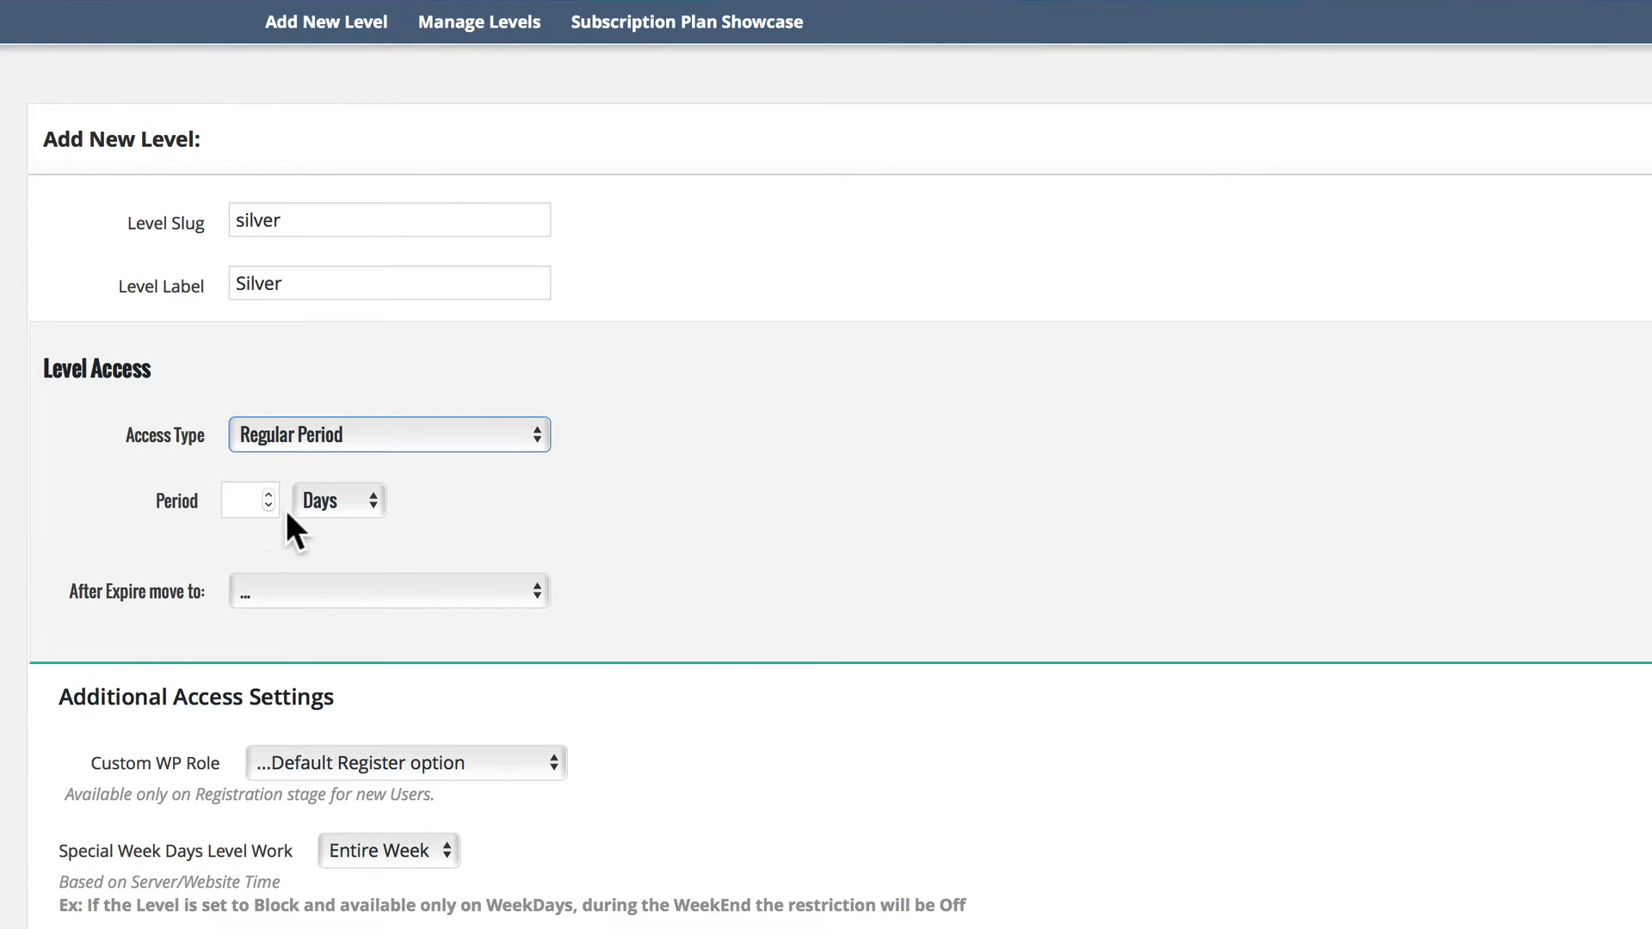
pyautogui.click(301, 503)
pyautogui.click(320, 570)
pyautogui.click(232, 495)
pyautogui.write('1')
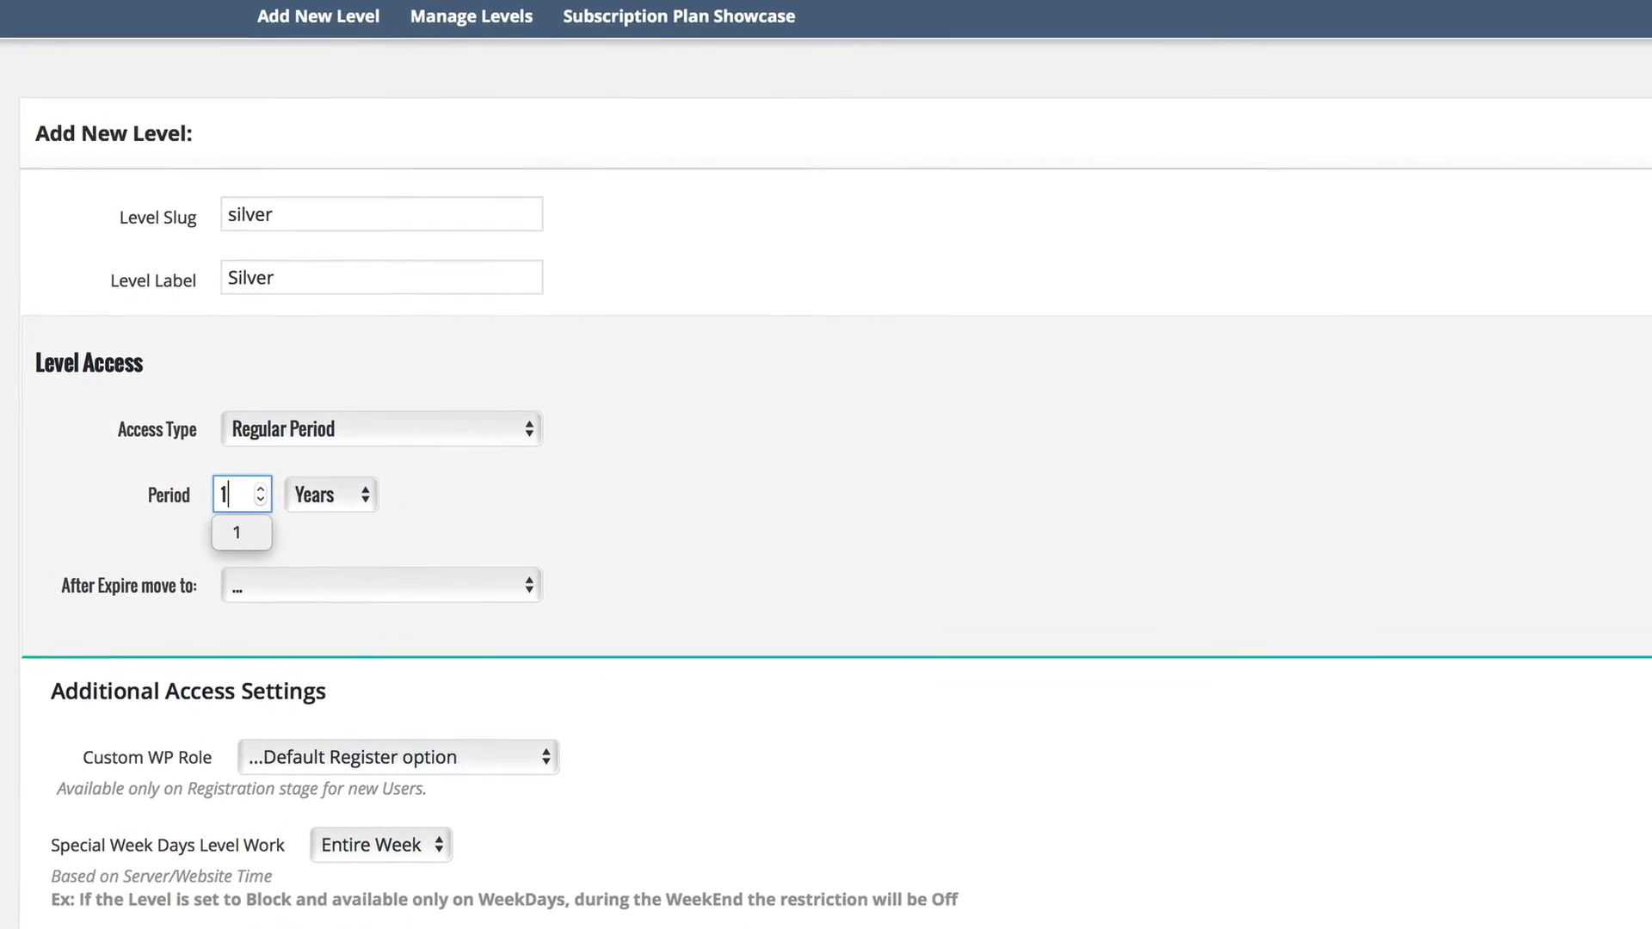
pyautogui.click(320, 585)
pyautogui.click(324, 609)
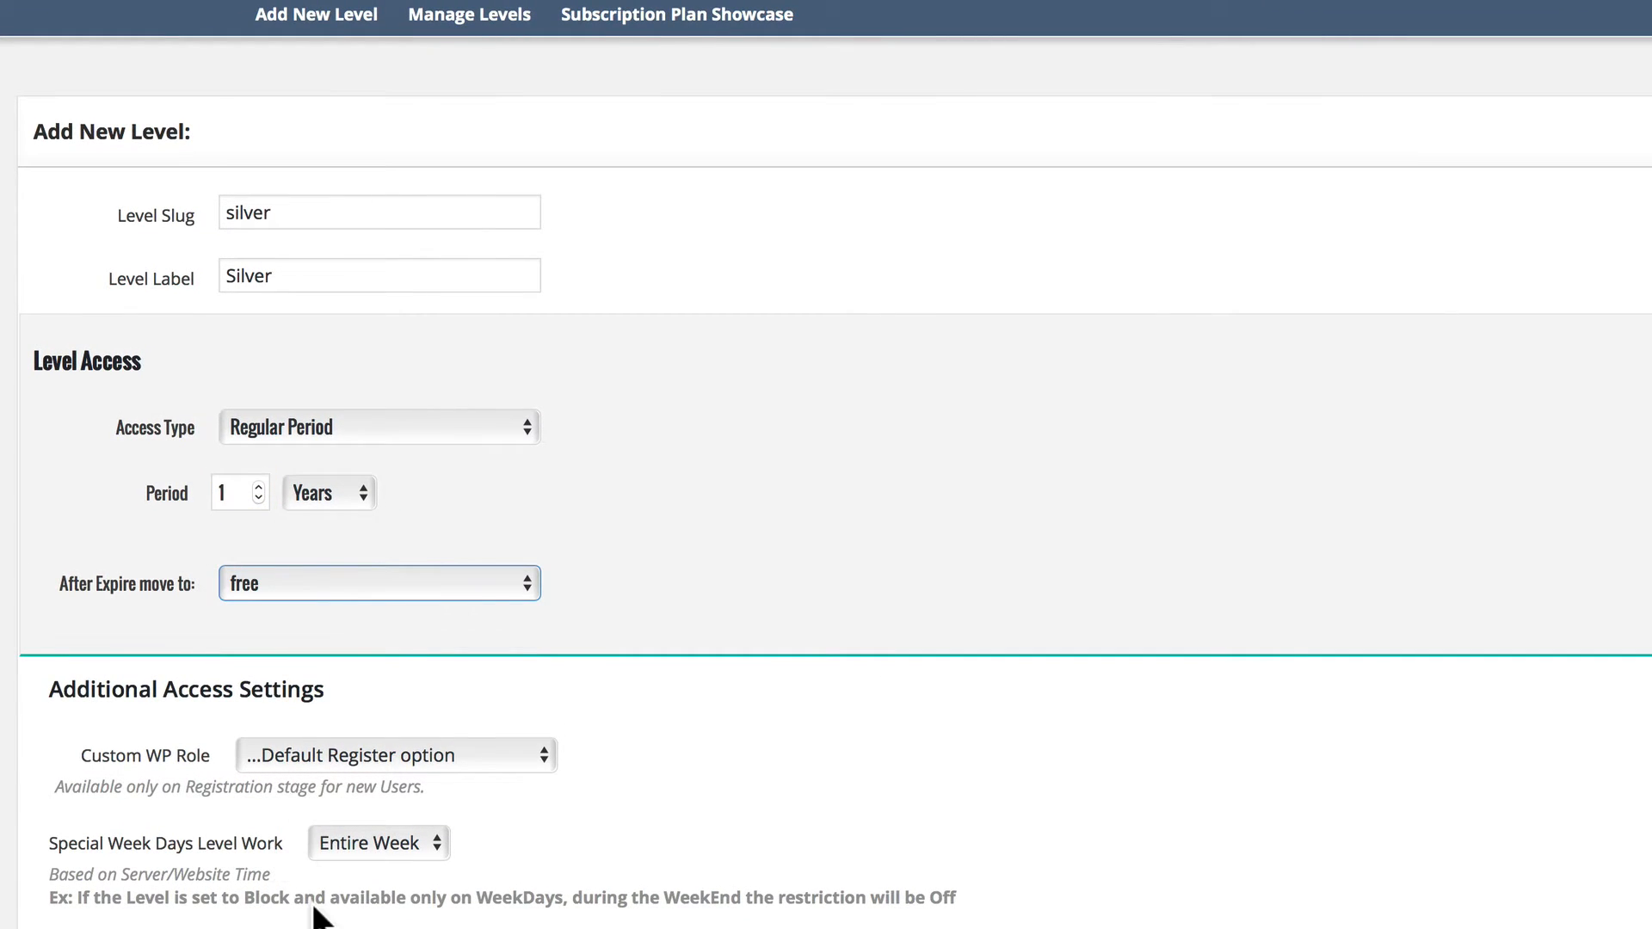
# Set the Silver level's billing to Payment at 29.97 USD with On Going recurrences.
pyautogui.scroll(-5, 313, 904)
pyautogui.click(346, 793)
pyautogui.click(333, 813)
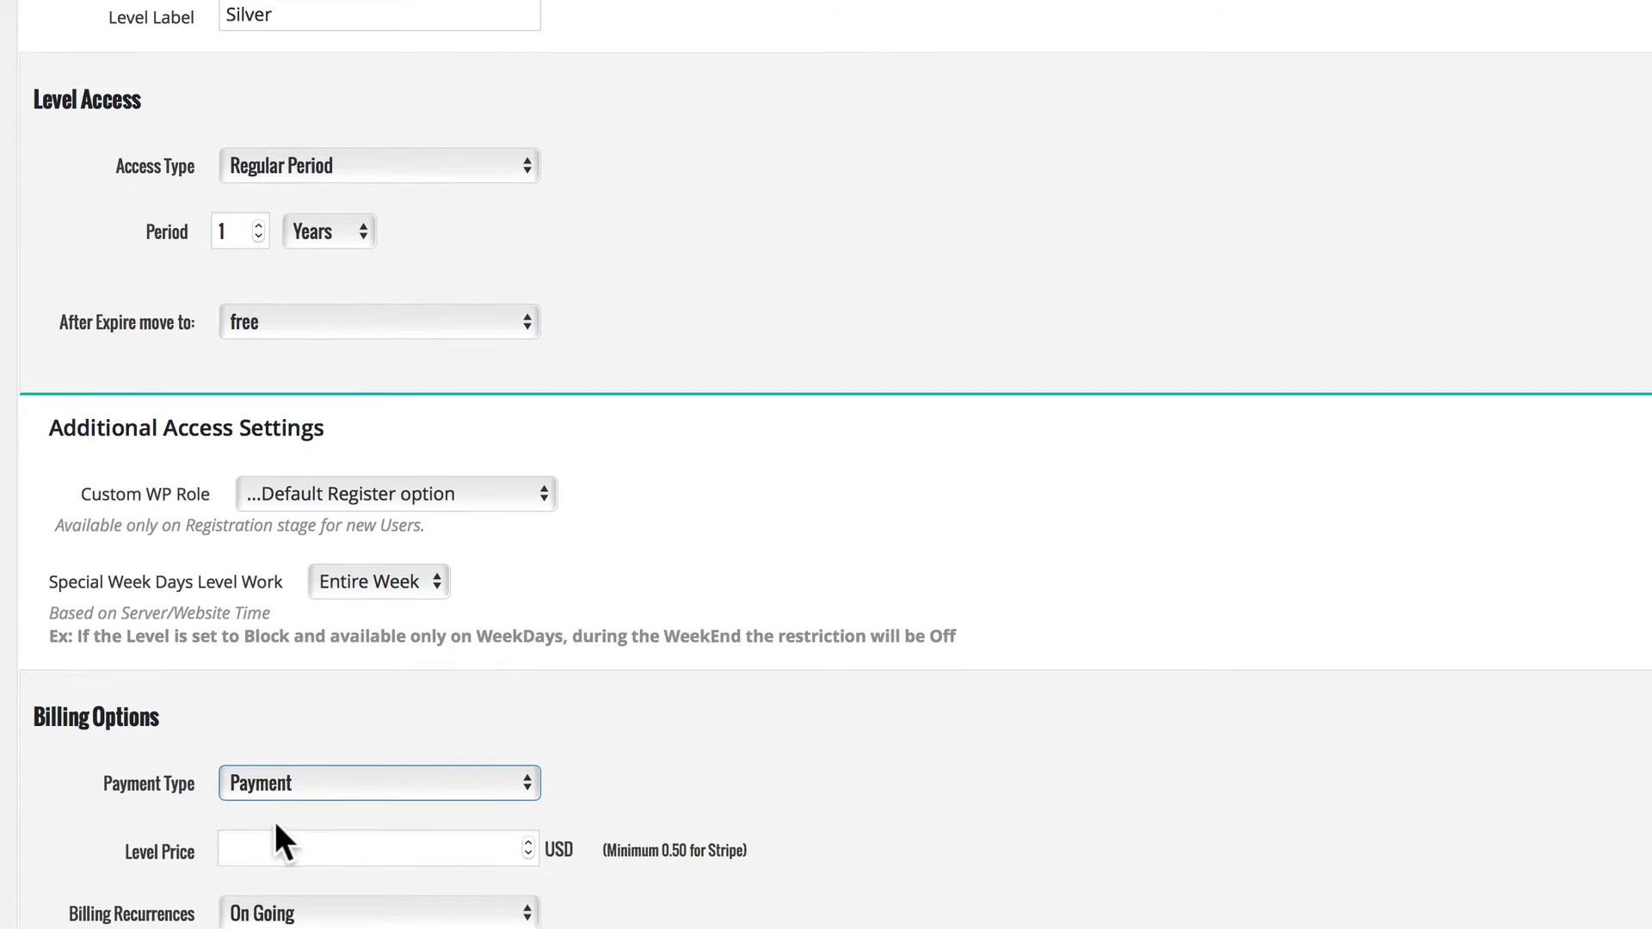
pyautogui.scroll(-3, 303, 752)
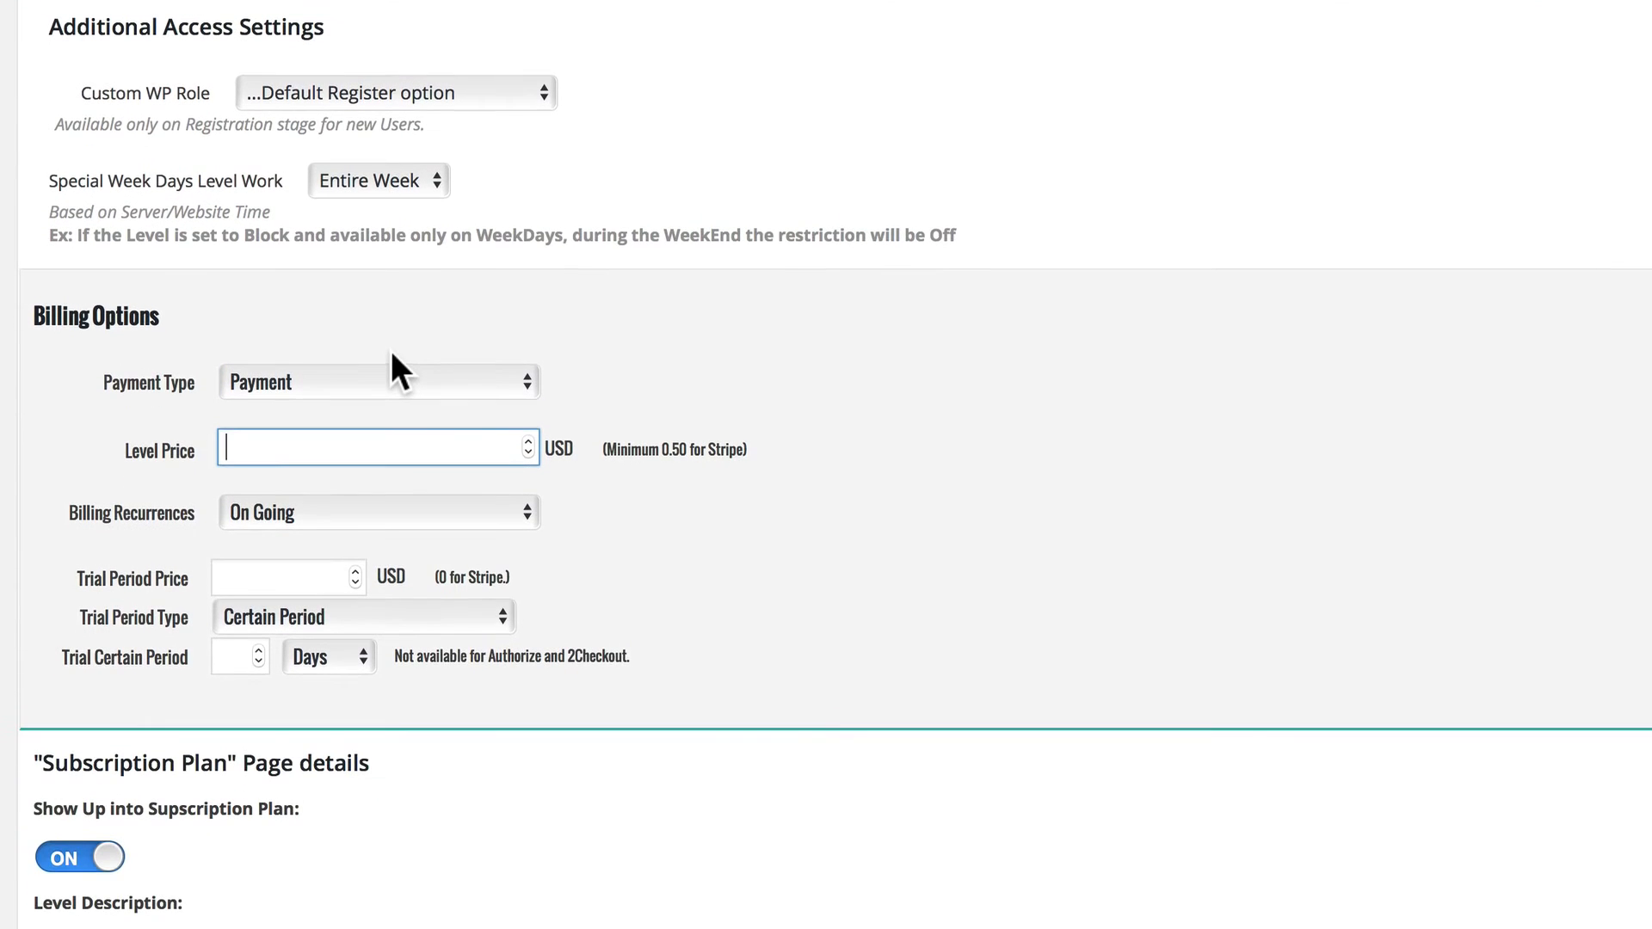
pyautogui.write('29.97')
pyautogui.click(410, 510)
pyautogui.click(410, 509)
# Give the Silver level the description "Silver Membership" and the price text "$29.97", and save the level.
pyautogui.scroll(-5, 254, 645)
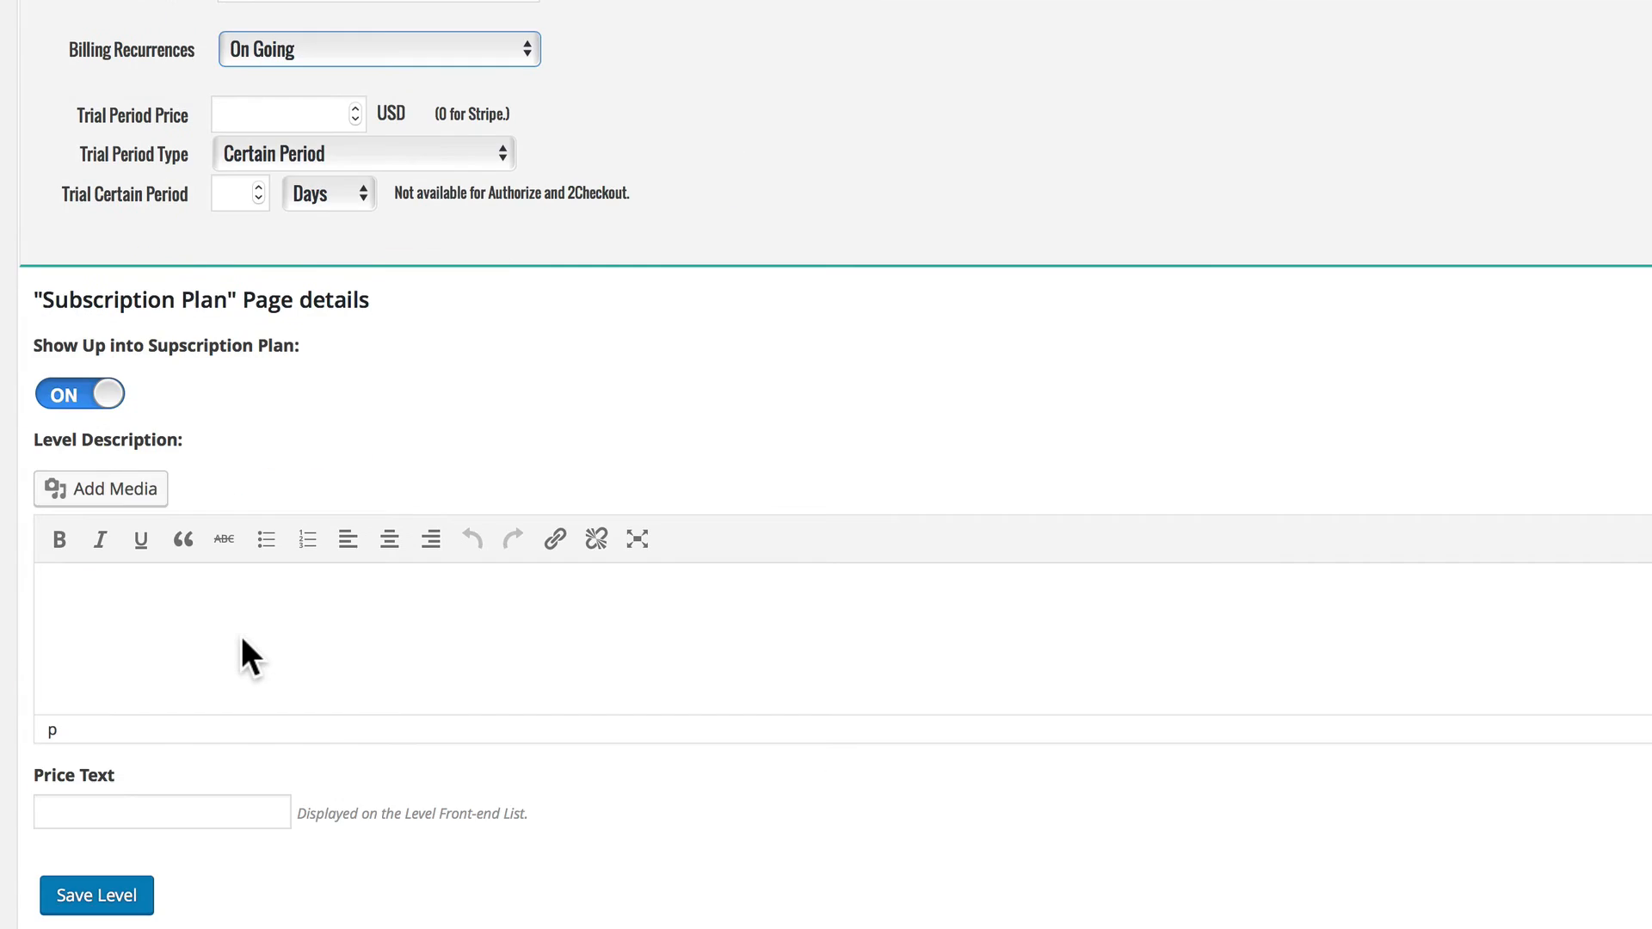
pyautogui.click(193, 613)
pyautogui.write('Silver Membership')
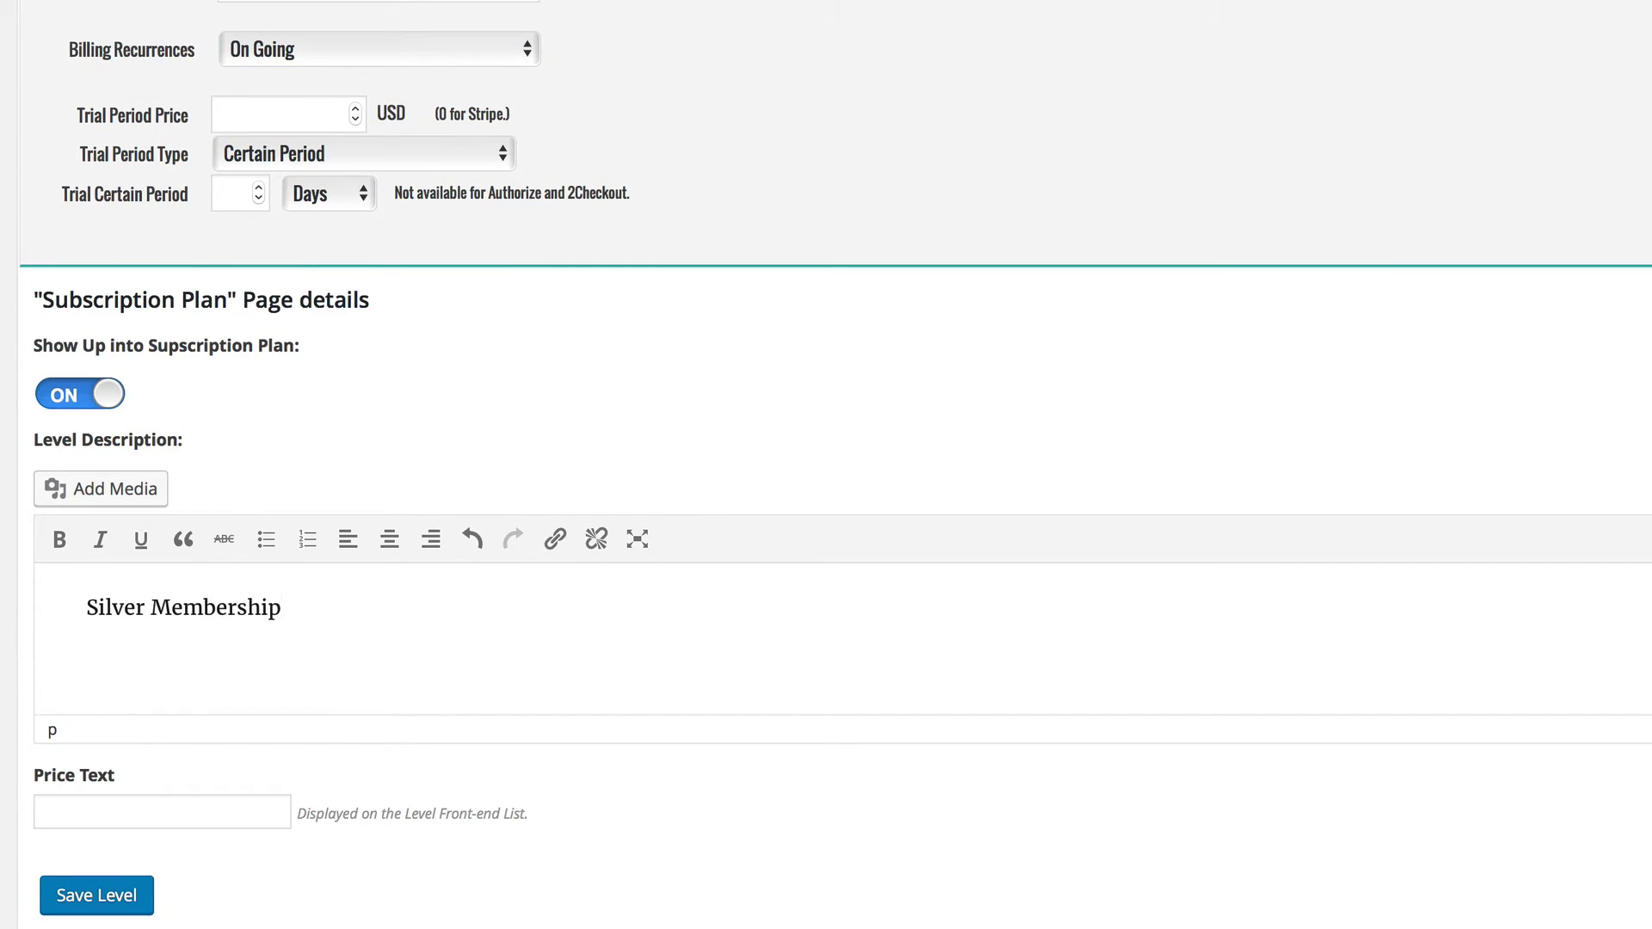
pyautogui.click(121, 803)
pyautogui.write('$29.97')
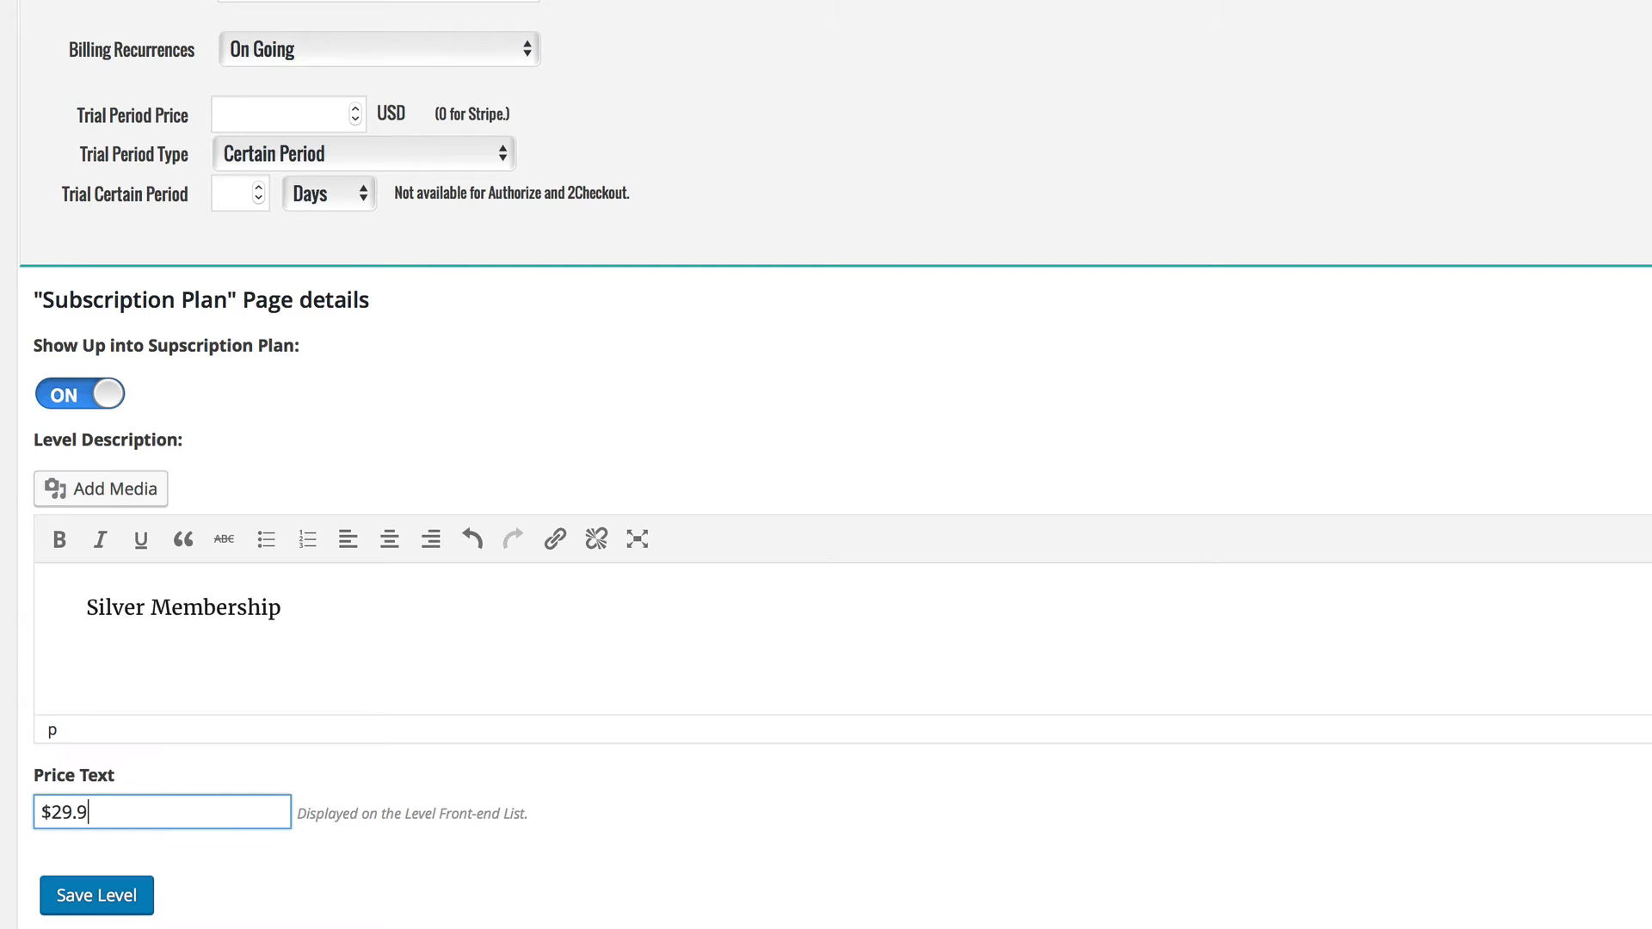
pyautogui.click(107, 895)
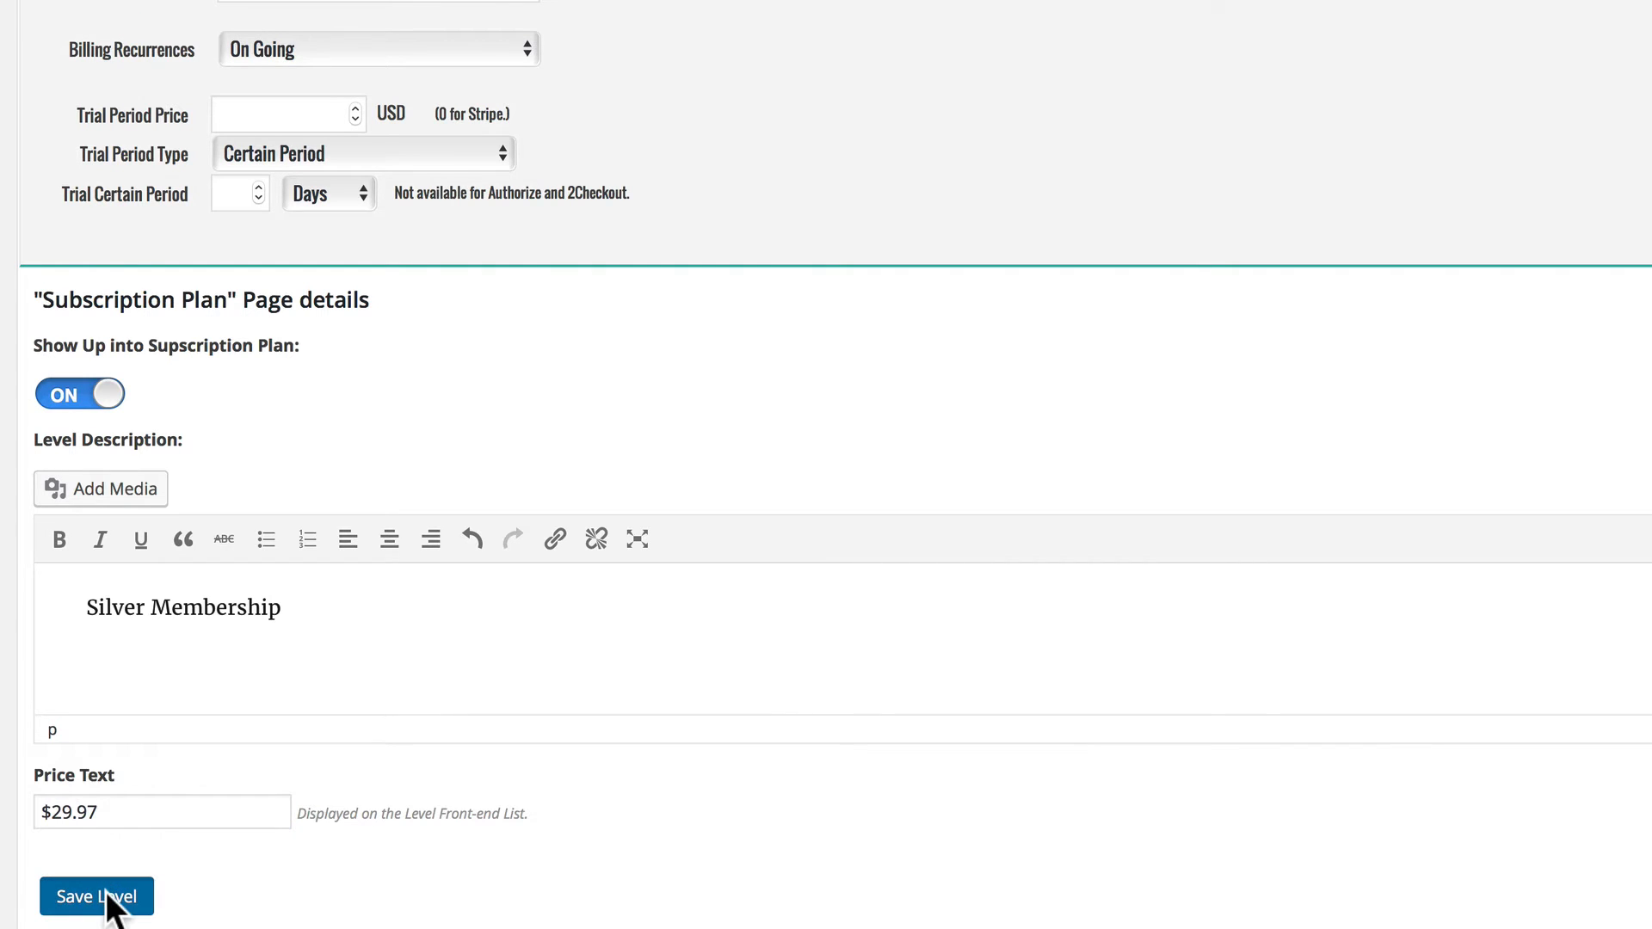
pyautogui.scroll(5, 237, 699)
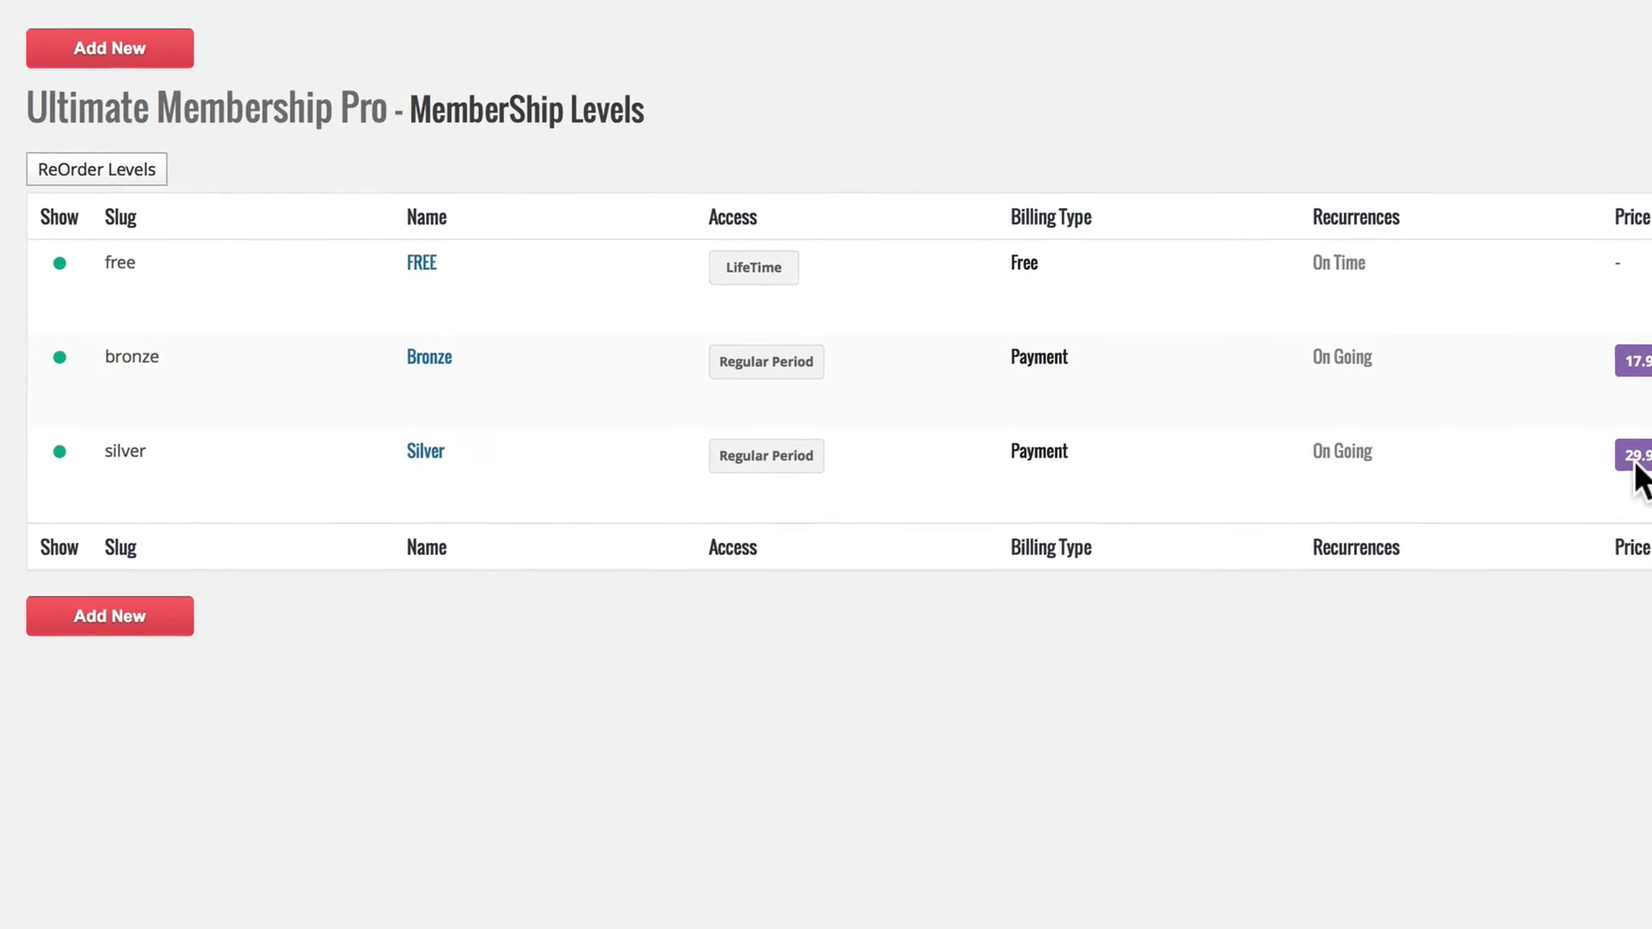
# Start another membership level with the slug "gold" and the label "Gold".
pyautogui.click(100, 673)
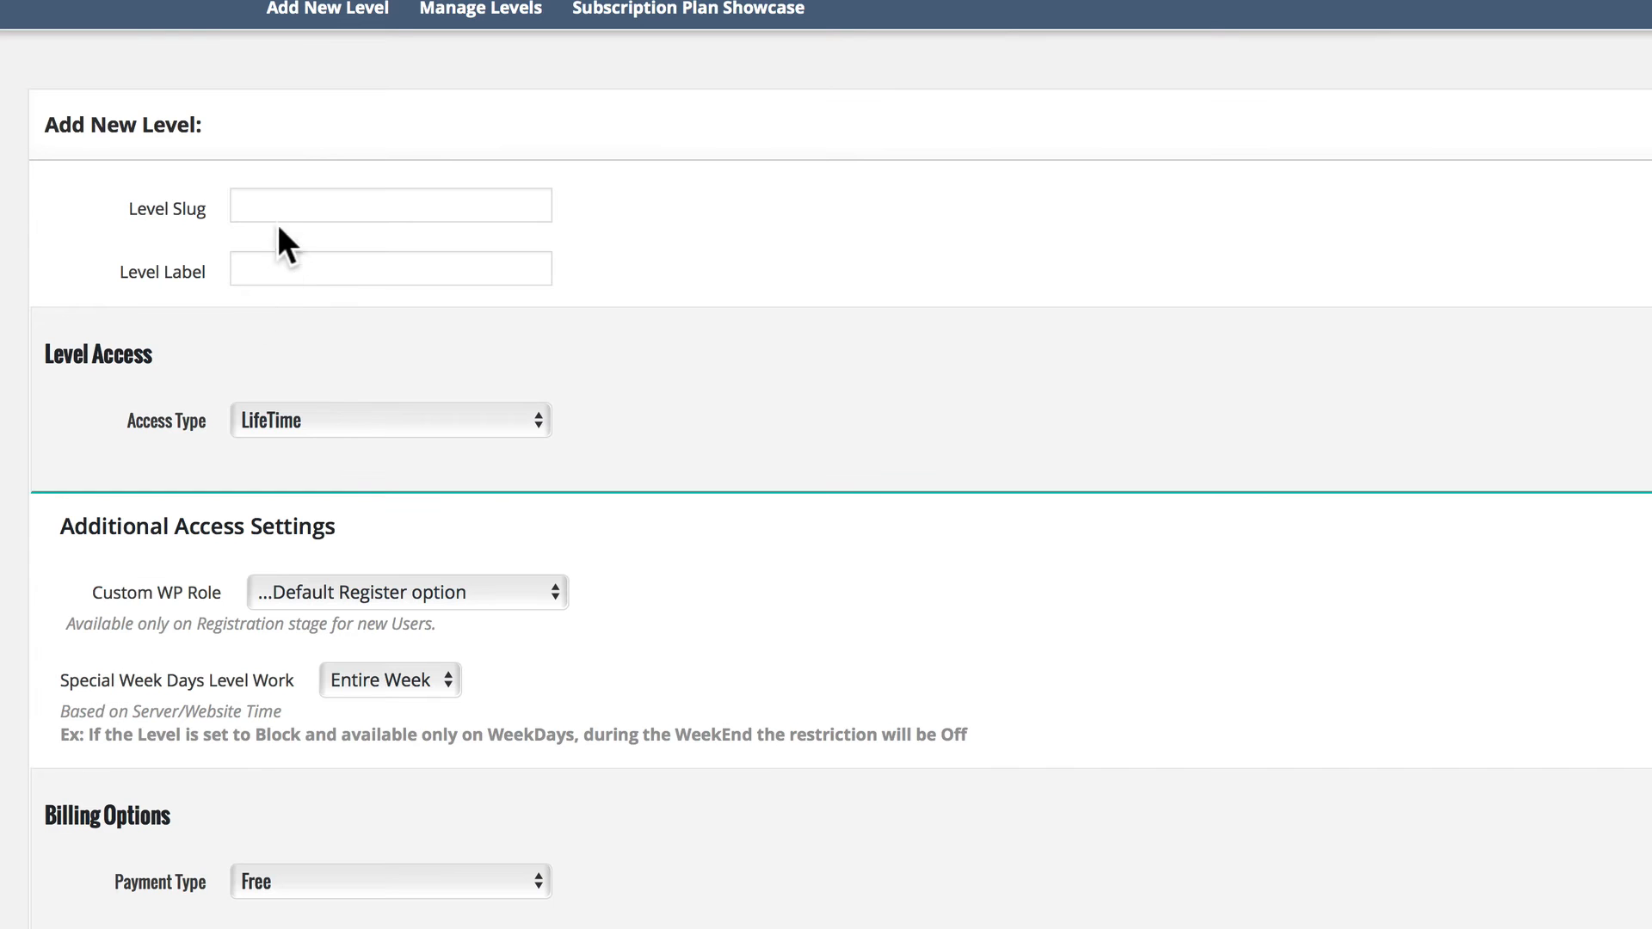
pyautogui.click(275, 199)
pyautogui.write('gold')
pyautogui.press('Tab')
pyautogui.write('Gold')
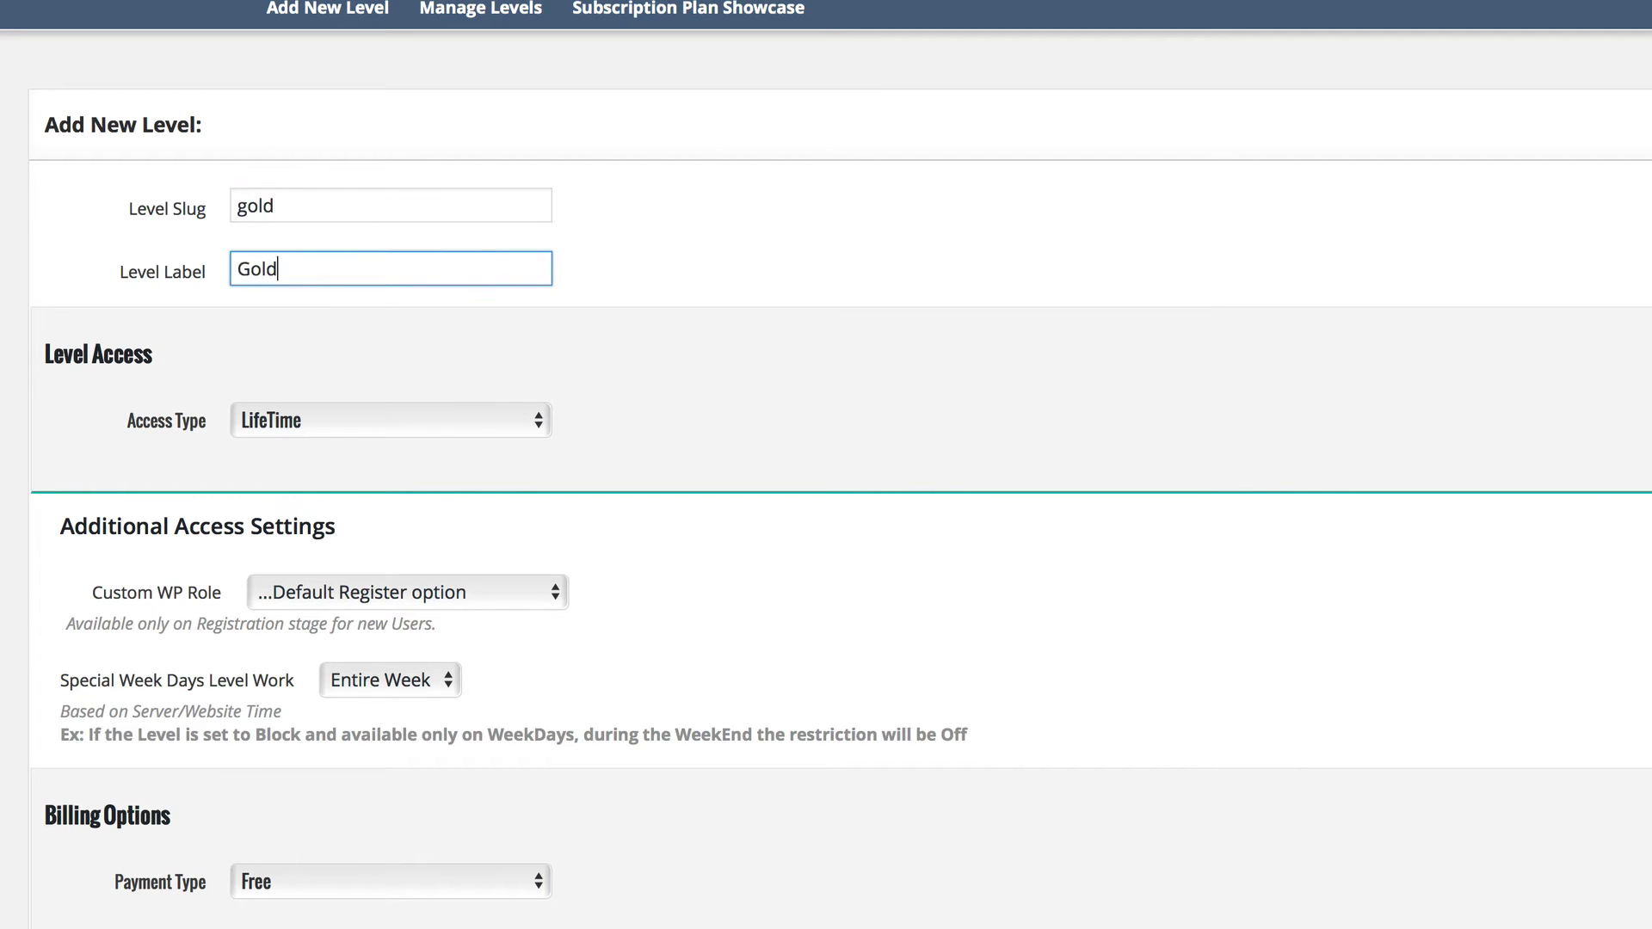
# Set the Gold level's access to a Regular Period of 1 Years, moving members to the free level after expiry.
pyautogui.click(325, 417)
pyautogui.click(267, 482)
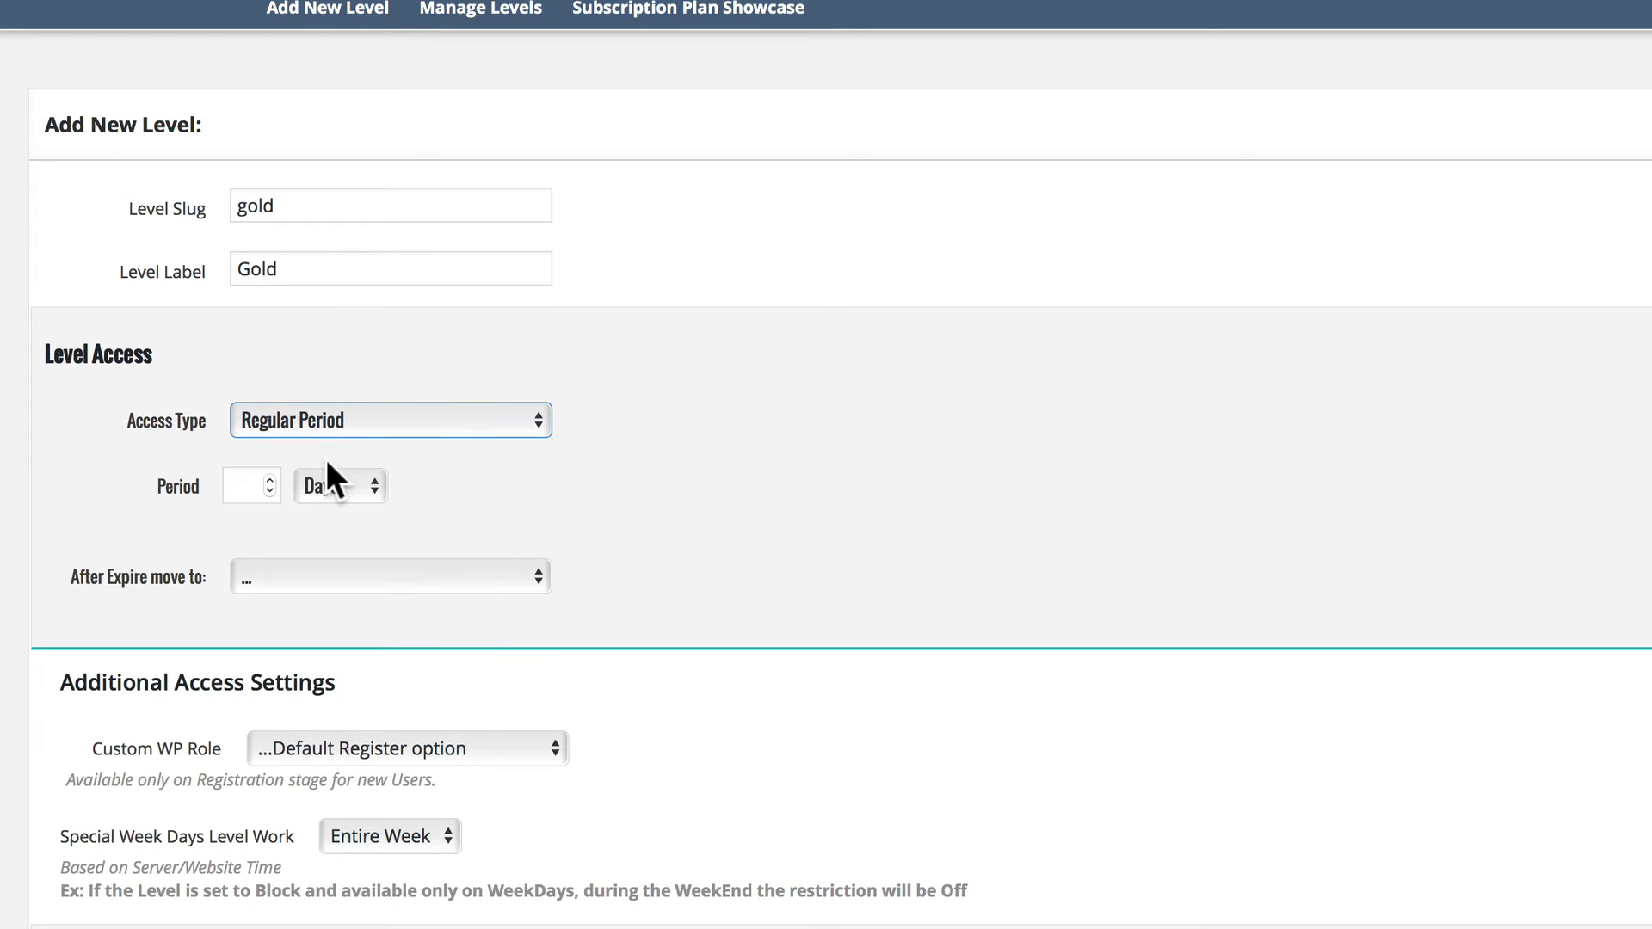
pyautogui.click(340, 485)
pyautogui.click(314, 556)
pyautogui.click(228, 482)
pyautogui.write('1')
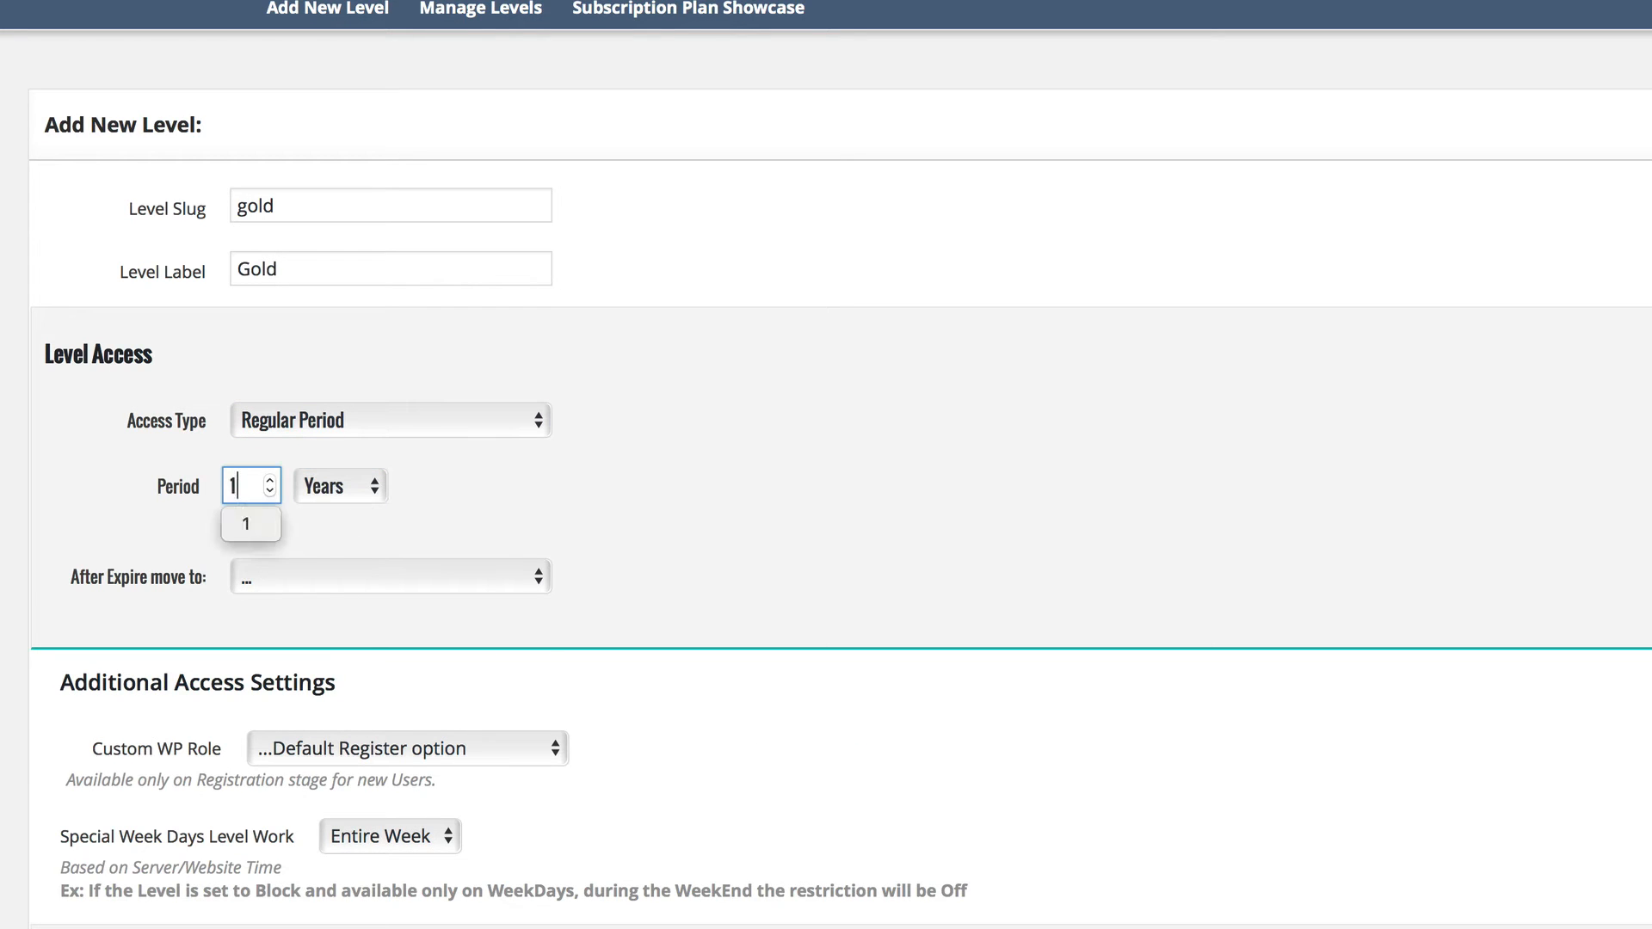
pyautogui.click(319, 576)
pyautogui.click(282, 602)
# Set the Gold level's billing to Payment with a level price of 49.97 USD.
pyautogui.scroll(-10, 414, 620)
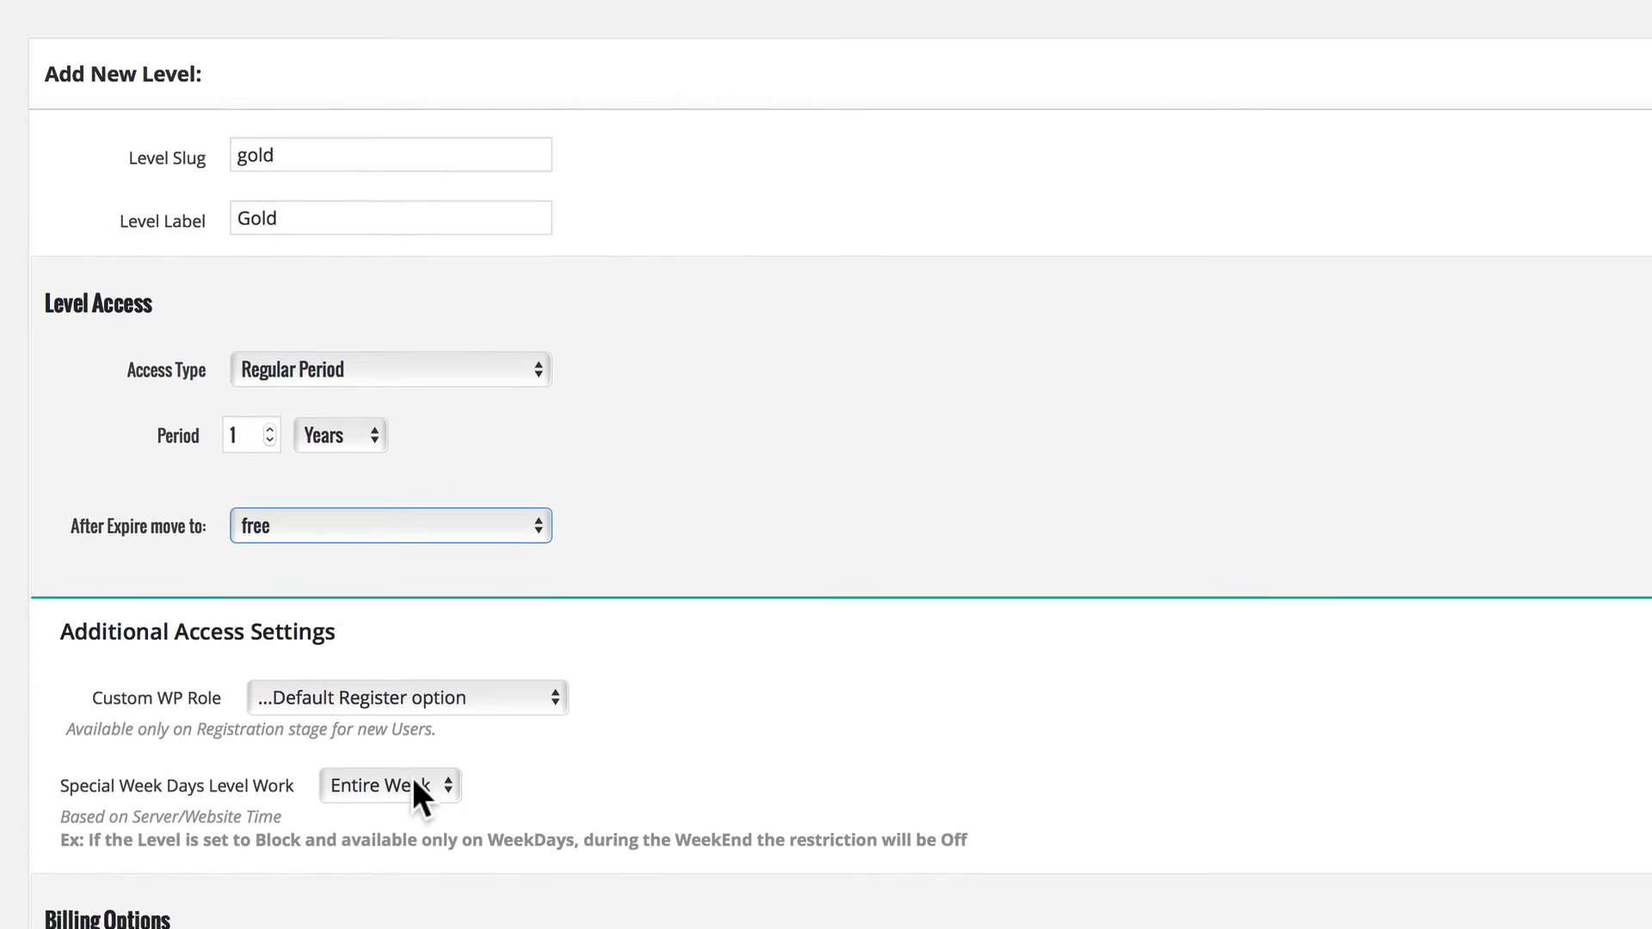
pyautogui.click(389, 434)
pyautogui.click(389, 456)
pyautogui.scroll(-3, 345, 368)
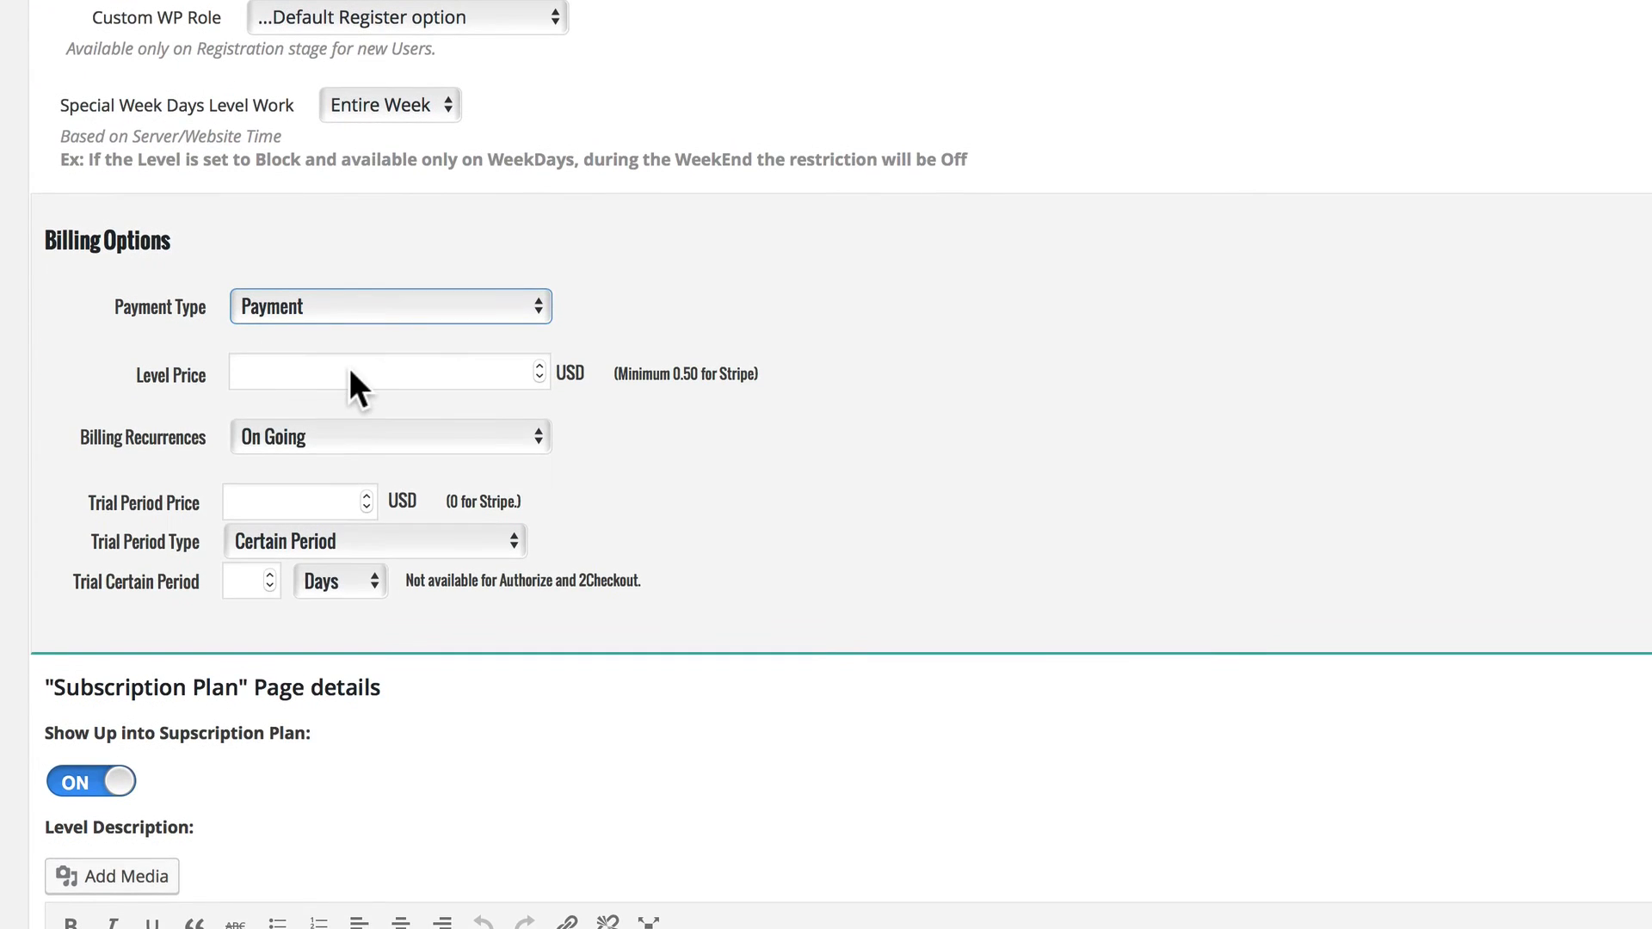
pyautogui.click(361, 370)
pyautogui.write('49.97')
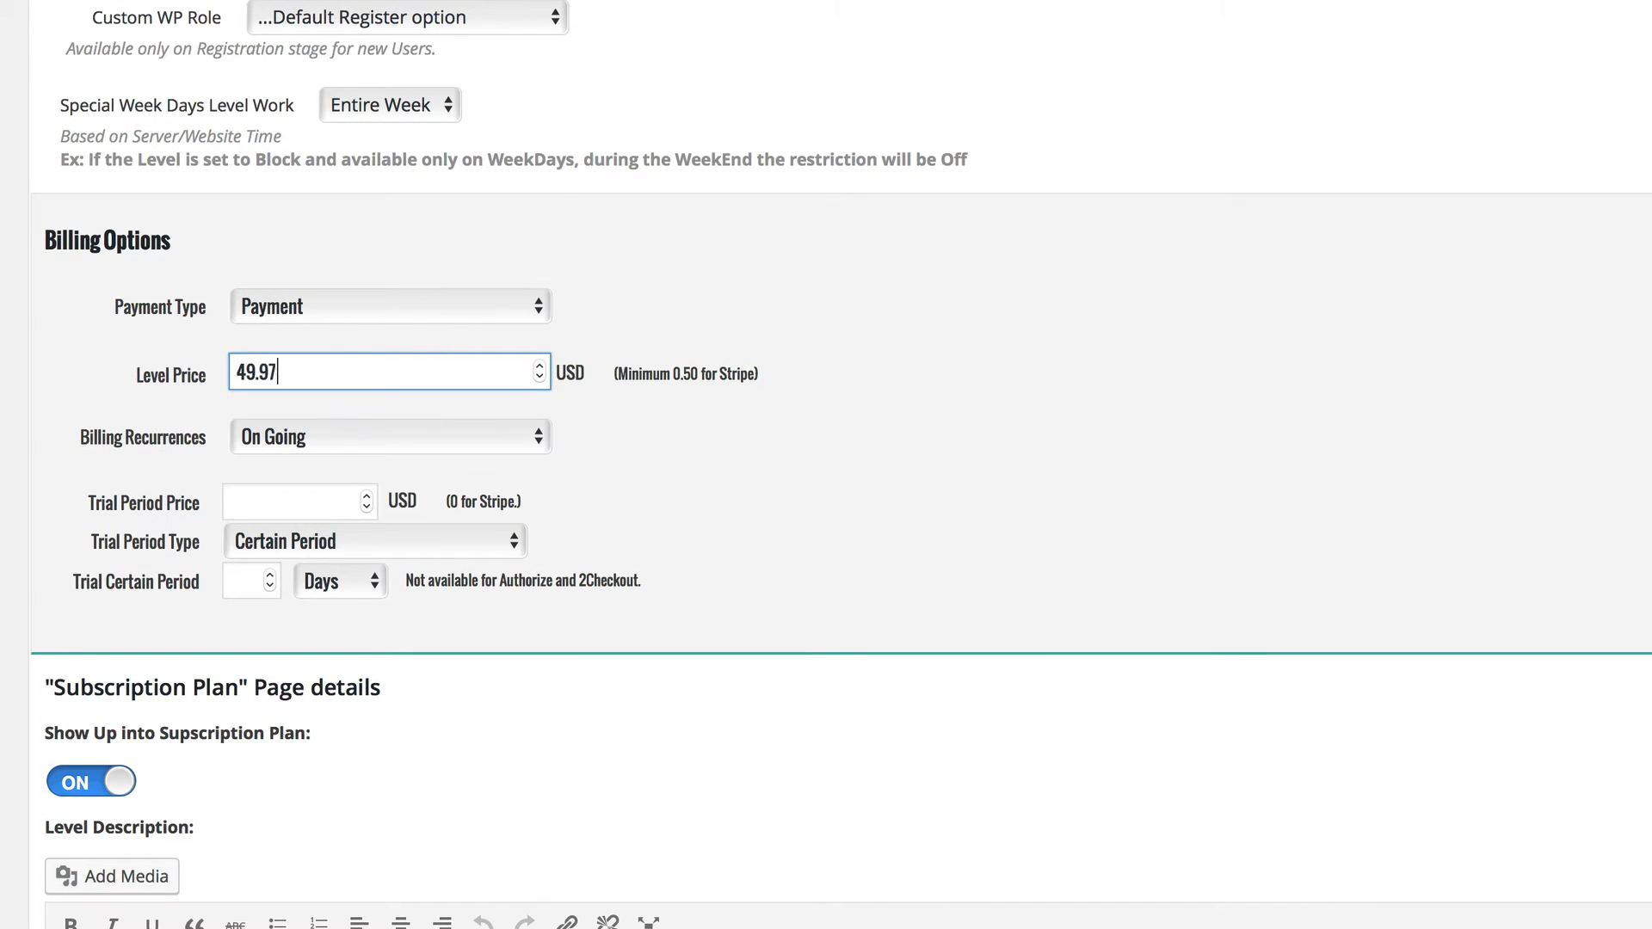
# Give the Gold level the description "Gold Membership" and the price text "$49.97", and save the level.
pyautogui.scroll(-8, 287, 593)
pyautogui.click(158, 673)
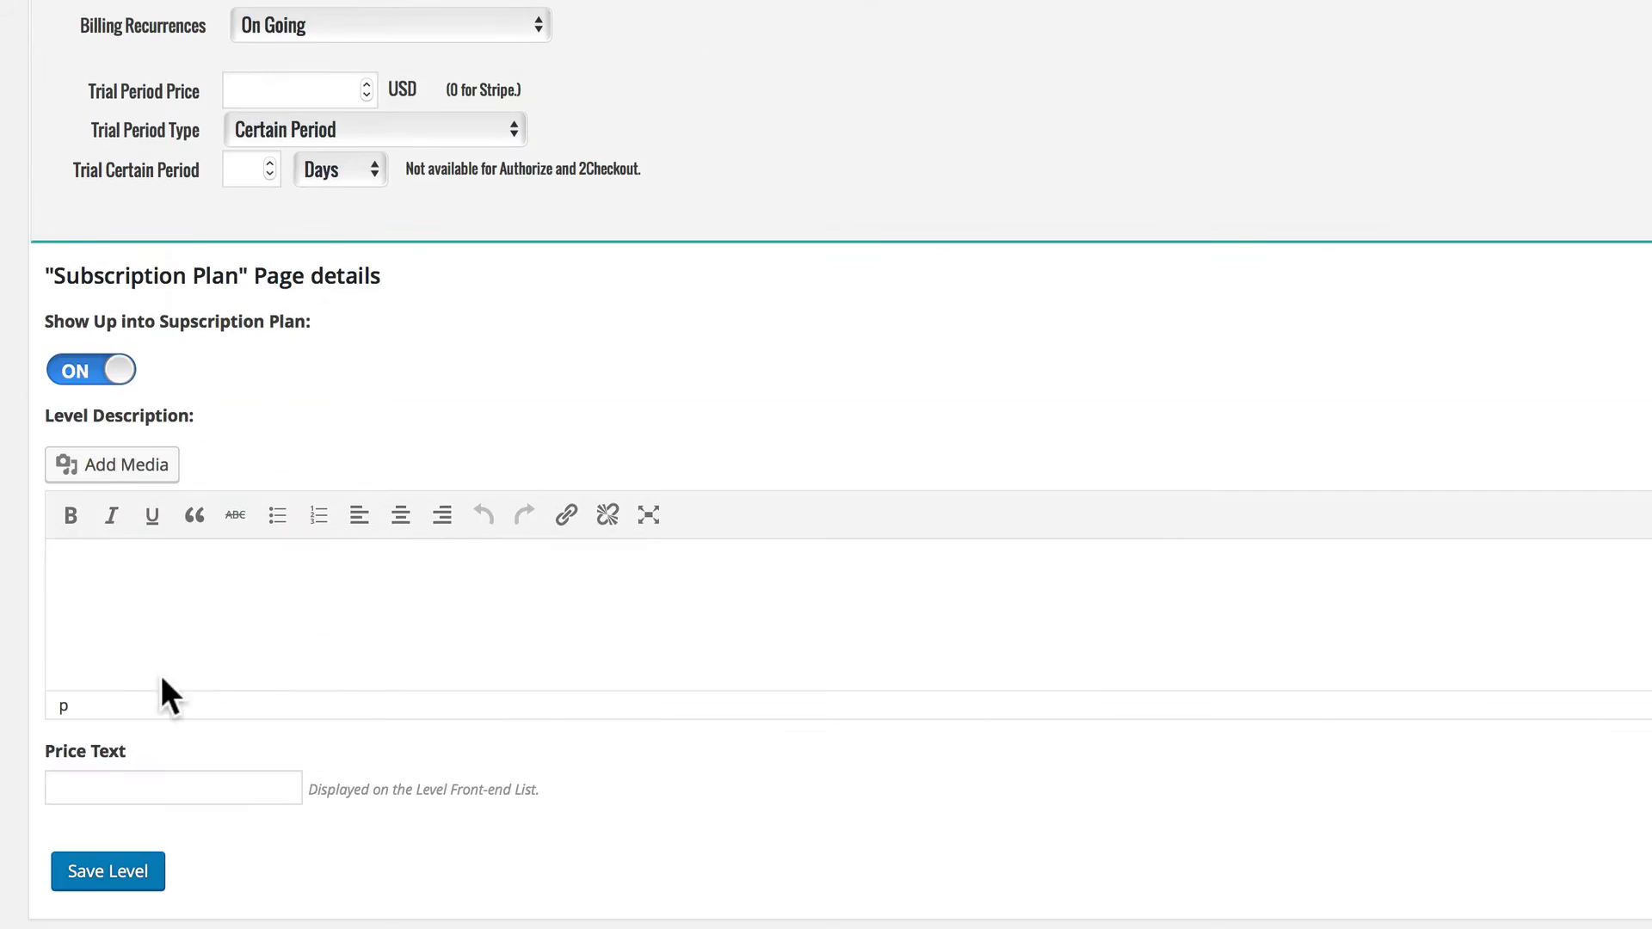
pyautogui.write('Gold Membership')
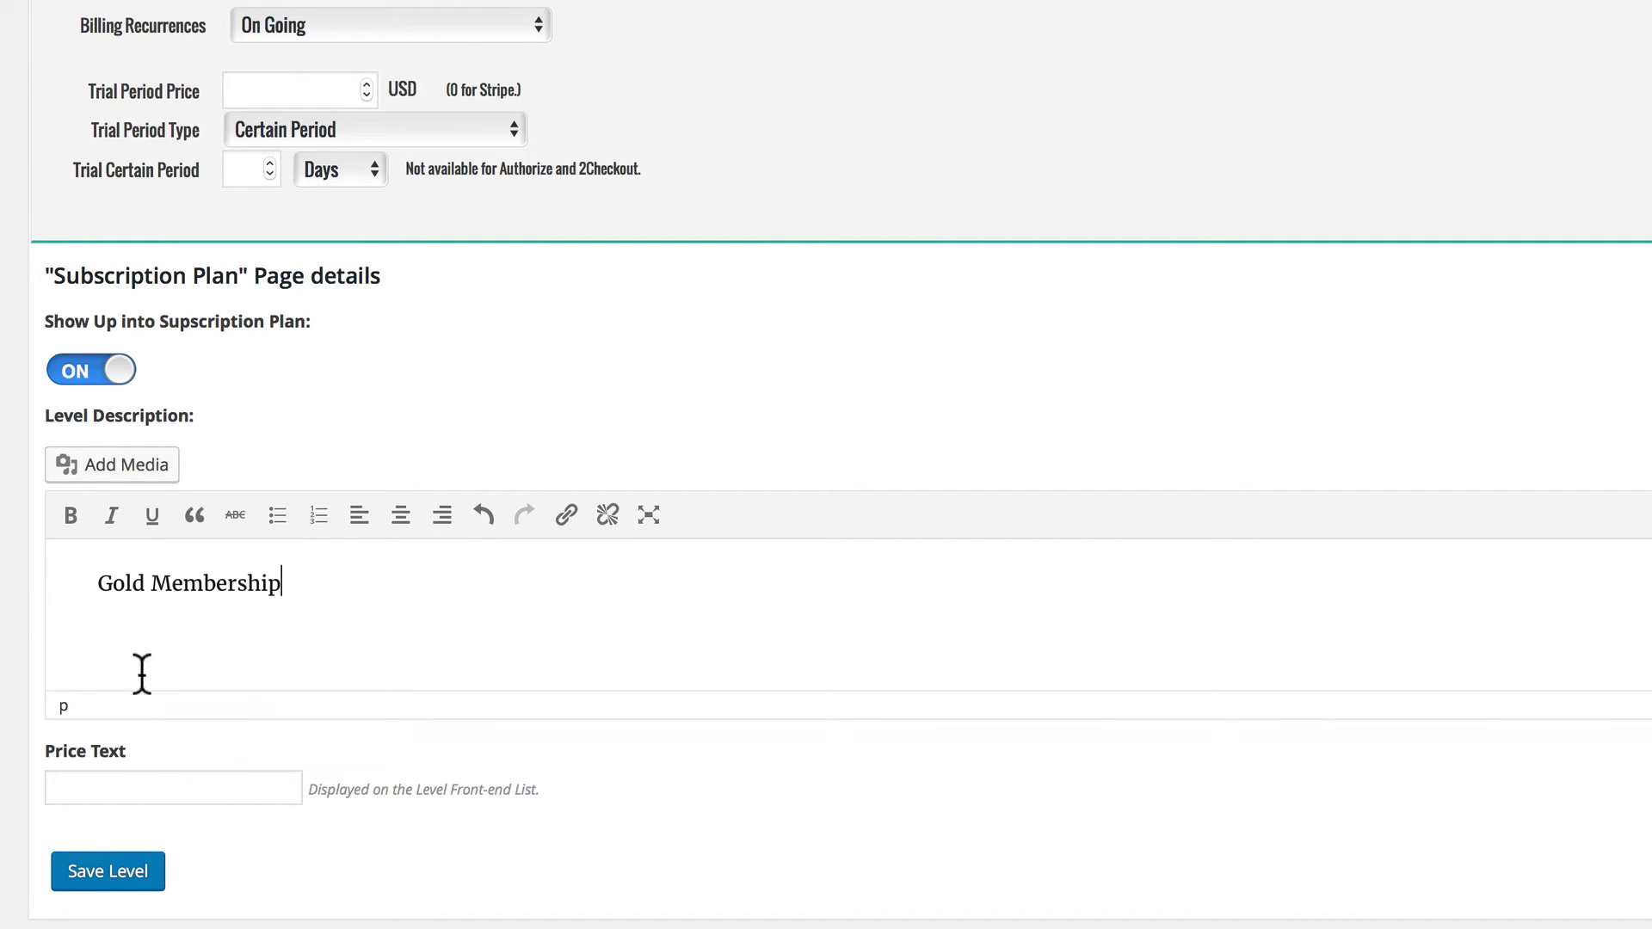
pyautogui.click(126, 785)
pyautogui.write('$49.97')
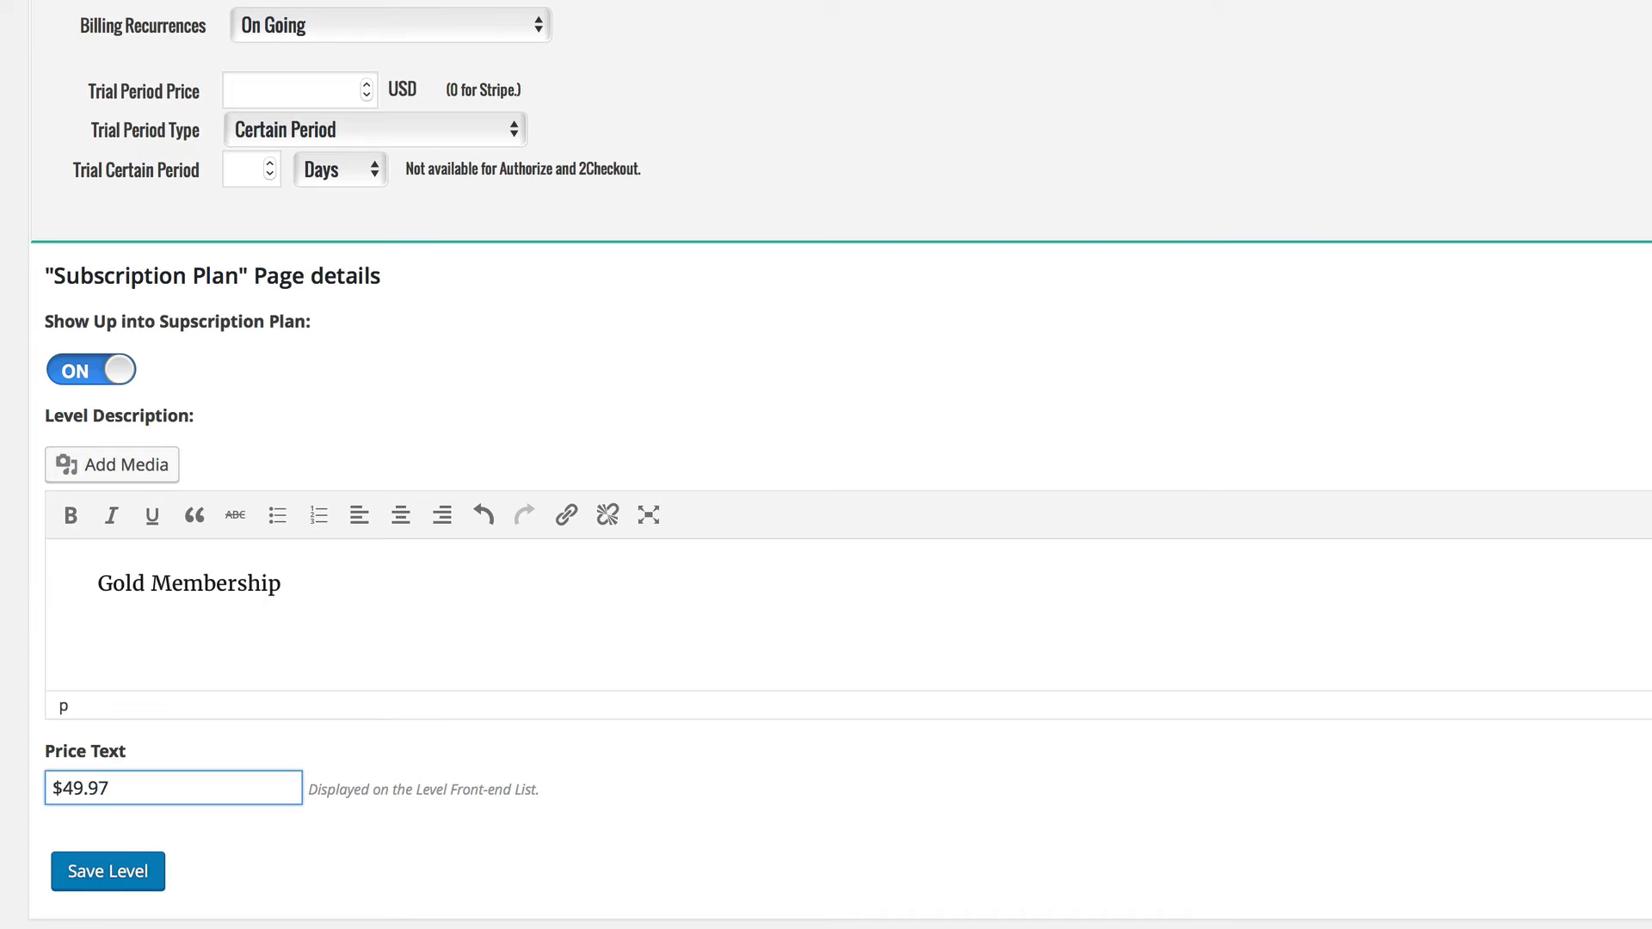
pyautogui.click(95, 871)
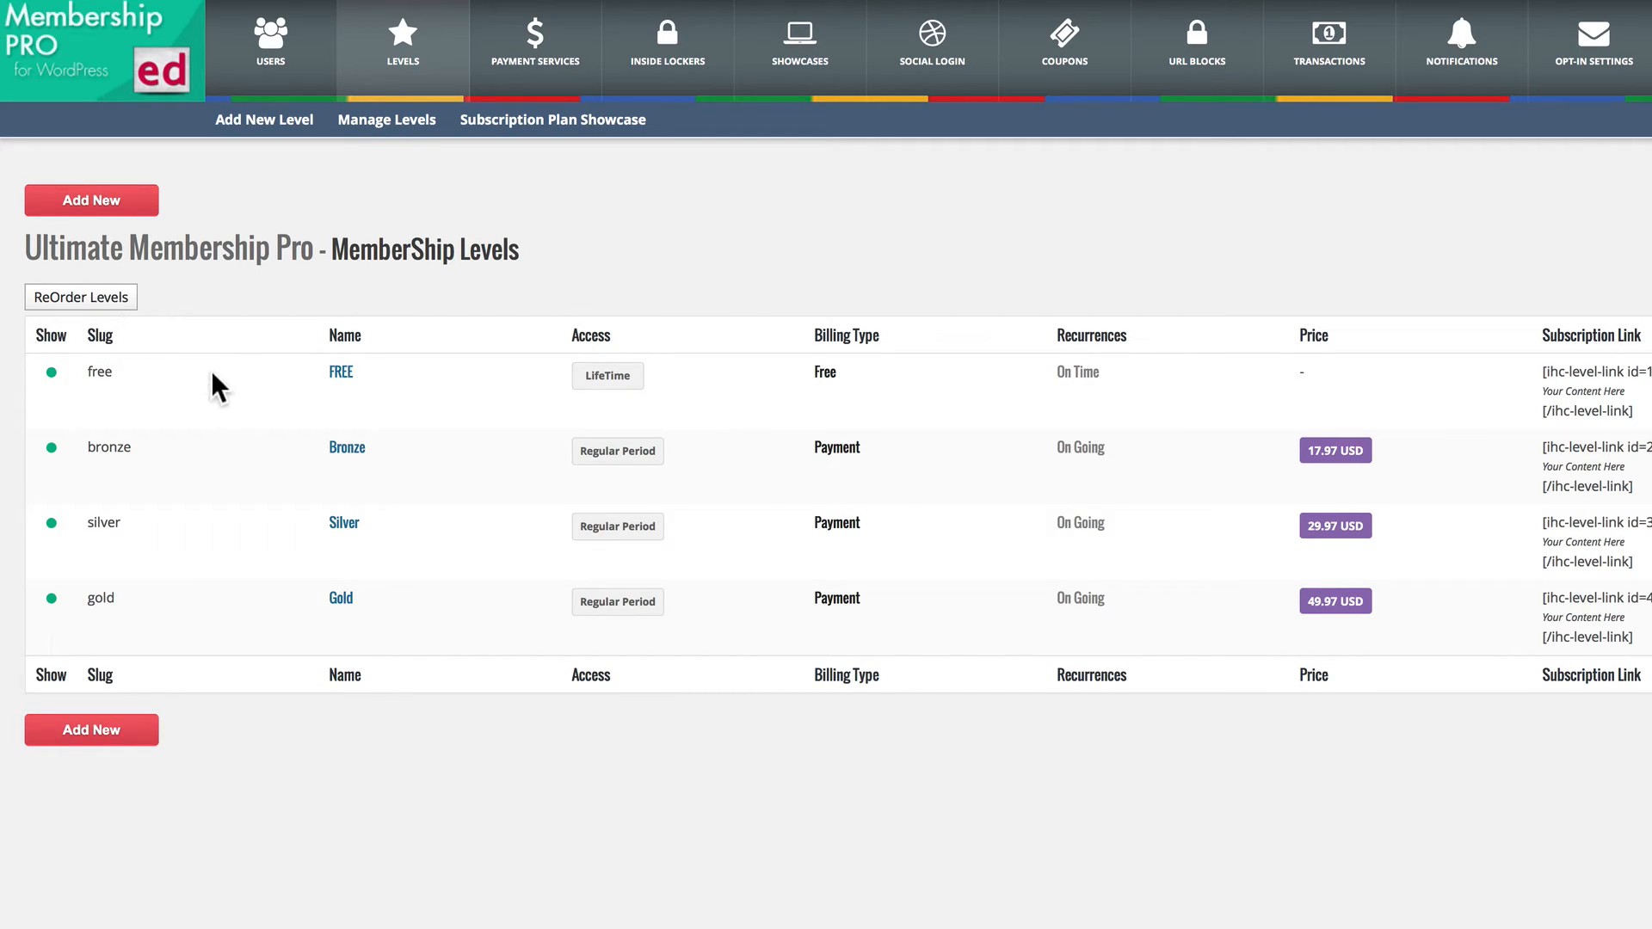
# Apply Template 3 to the Subscription Plan showcase and save it, and try the Silver sign-up on the published Subscription page.
pyautogui.moveTo(86, 390)
pyautogui.moveTo(115, 566)
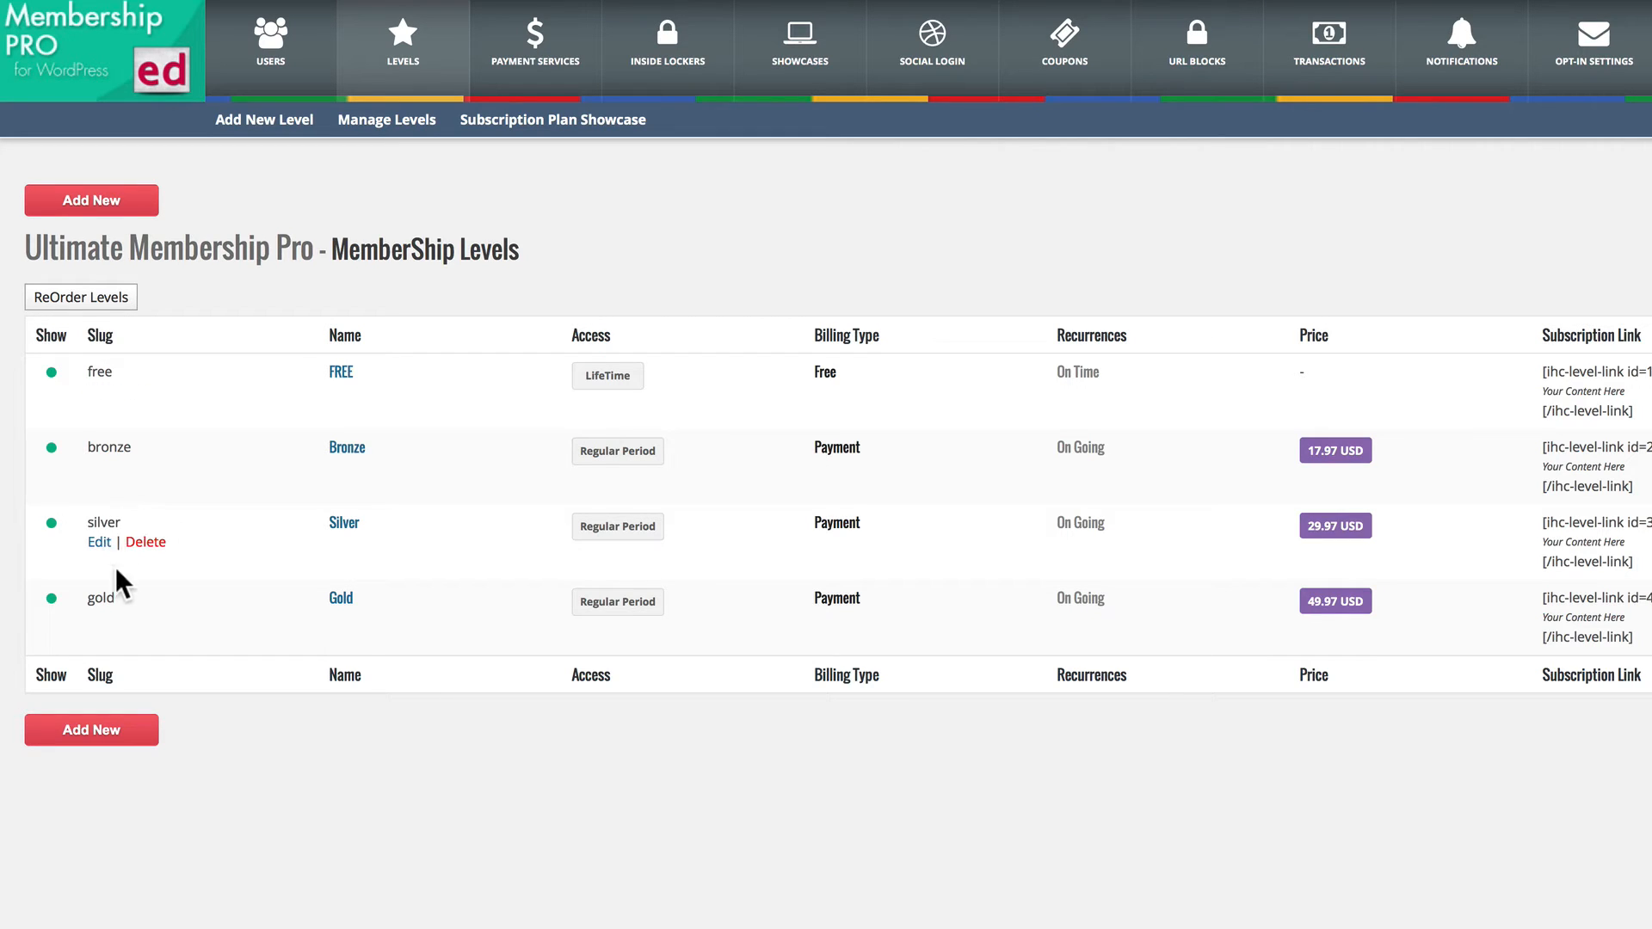
pyautogui.click(508, 119)
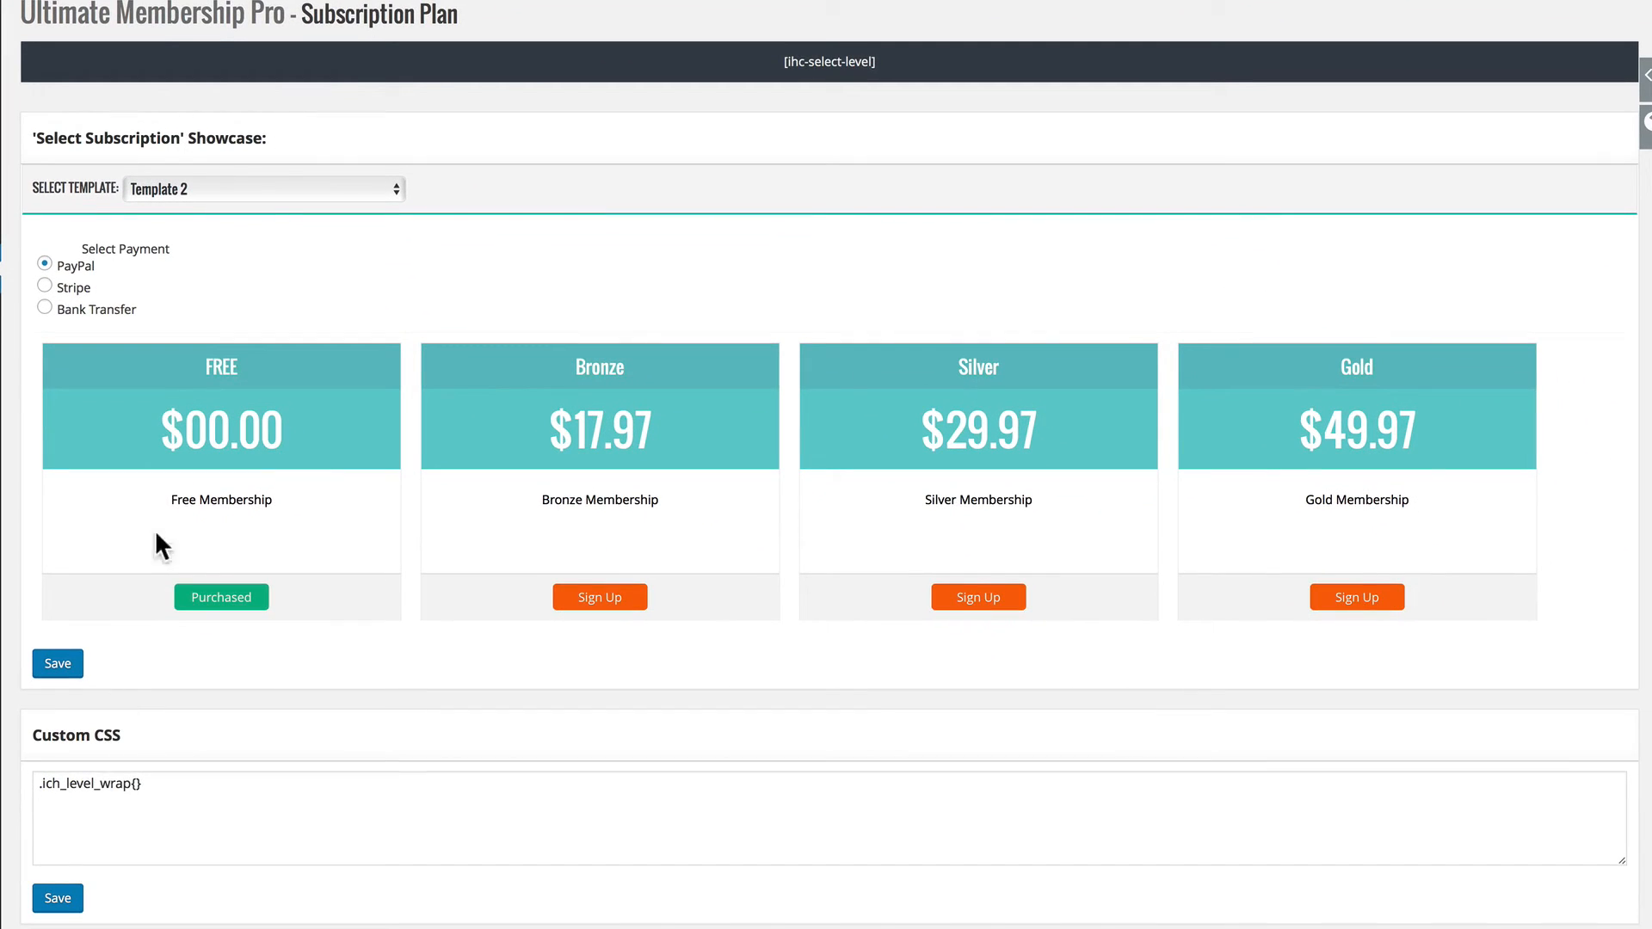
pyautogui.click(274, 191)
pyautogui.click(155, 209)
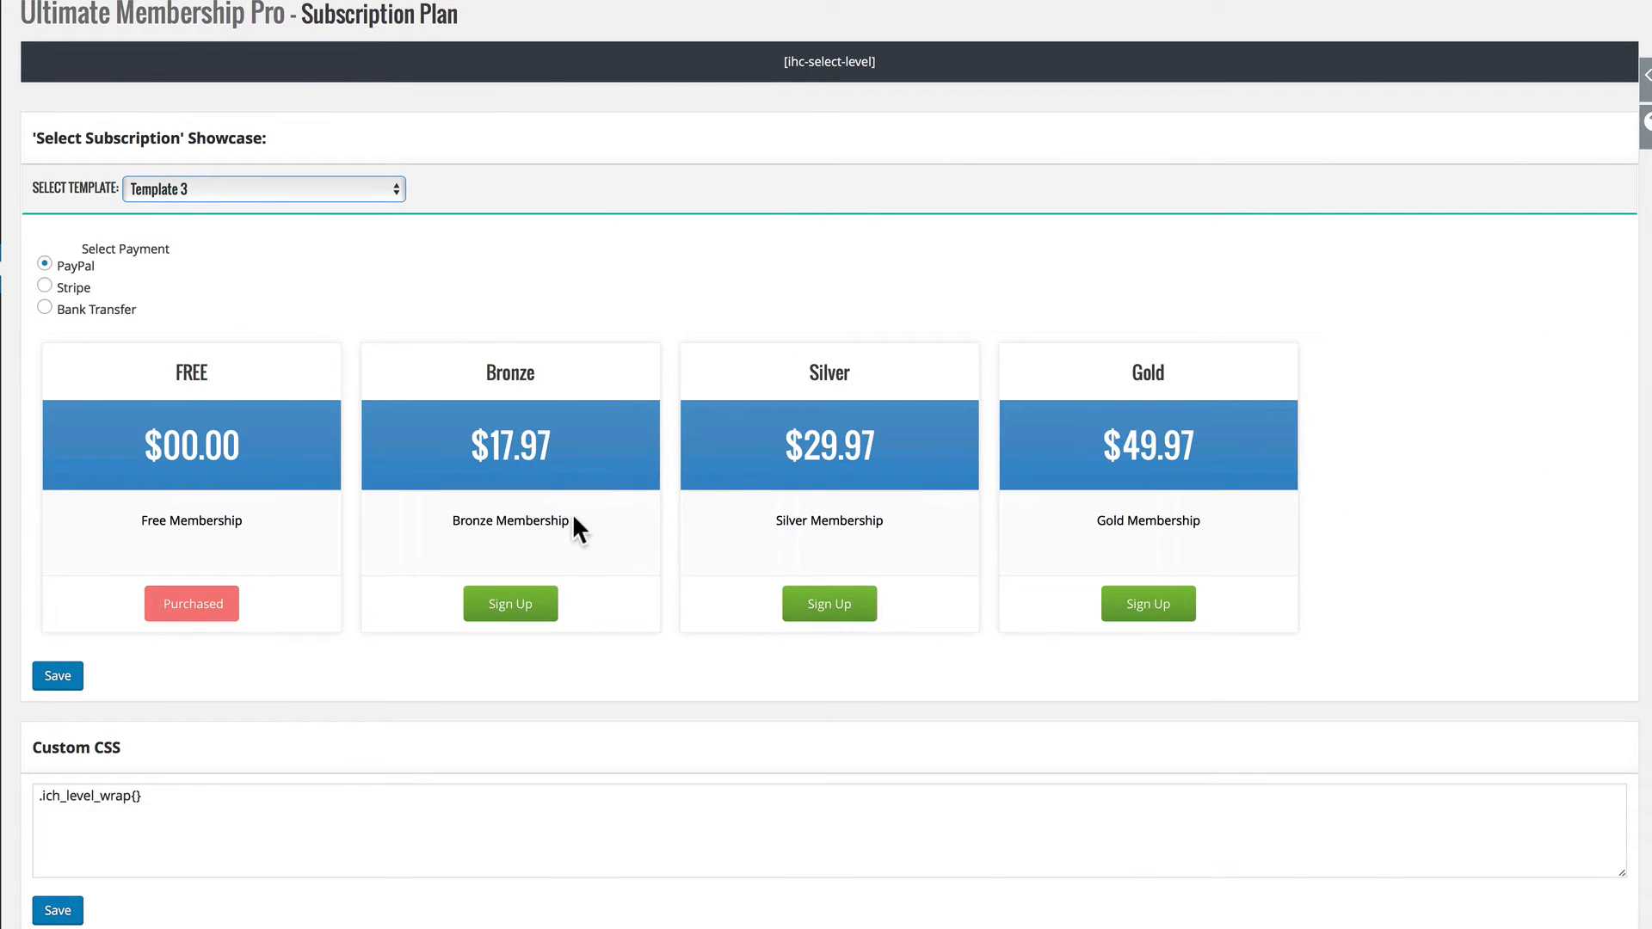
pyautogui.click(68, 674)
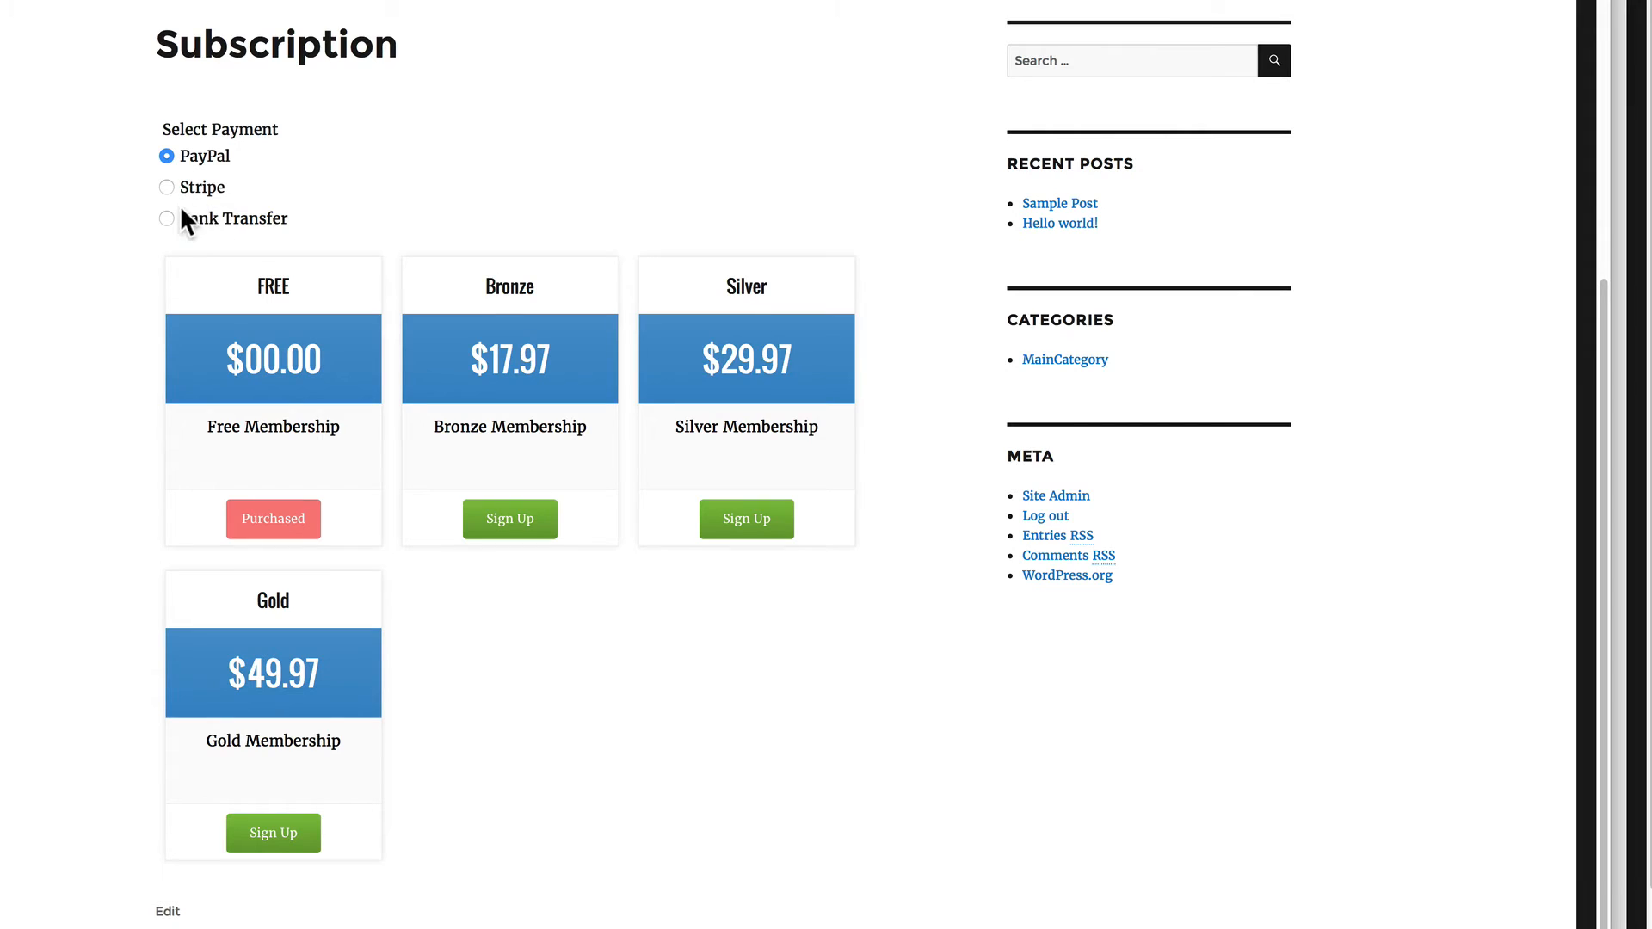
pyautogui.click(736, 519)
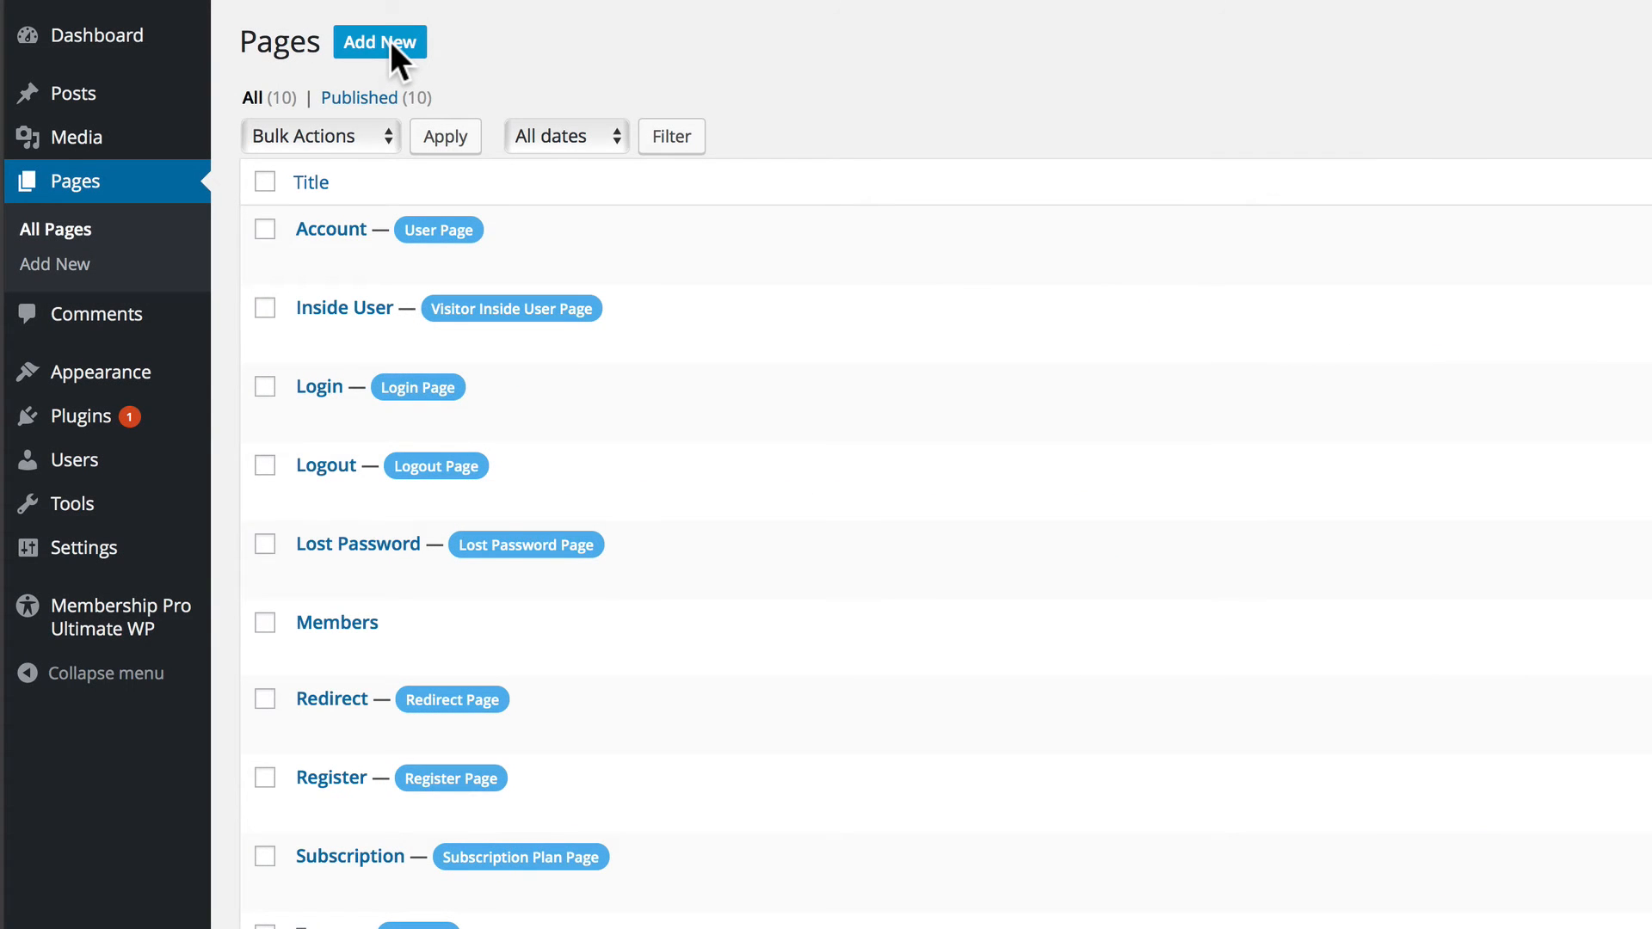
# Create a new page titled "Free Content" with the body text "This is free content.".
pyautogui.click(390, 40)
pyautogui.click(397, 91)
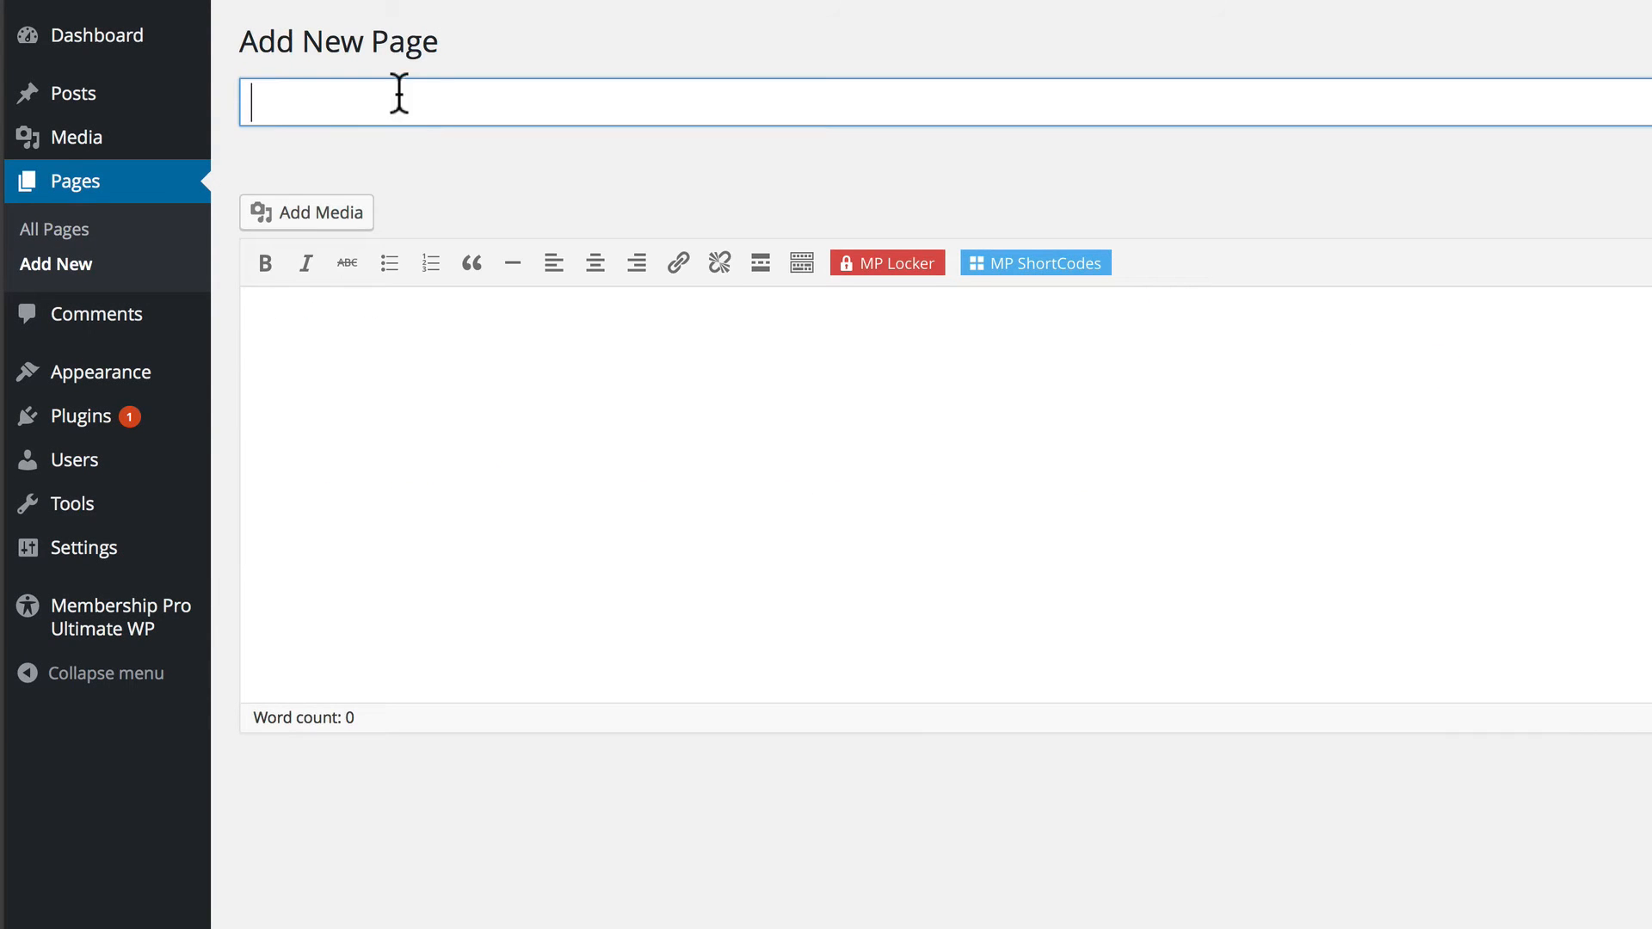
pyautogui.write('Free Content')
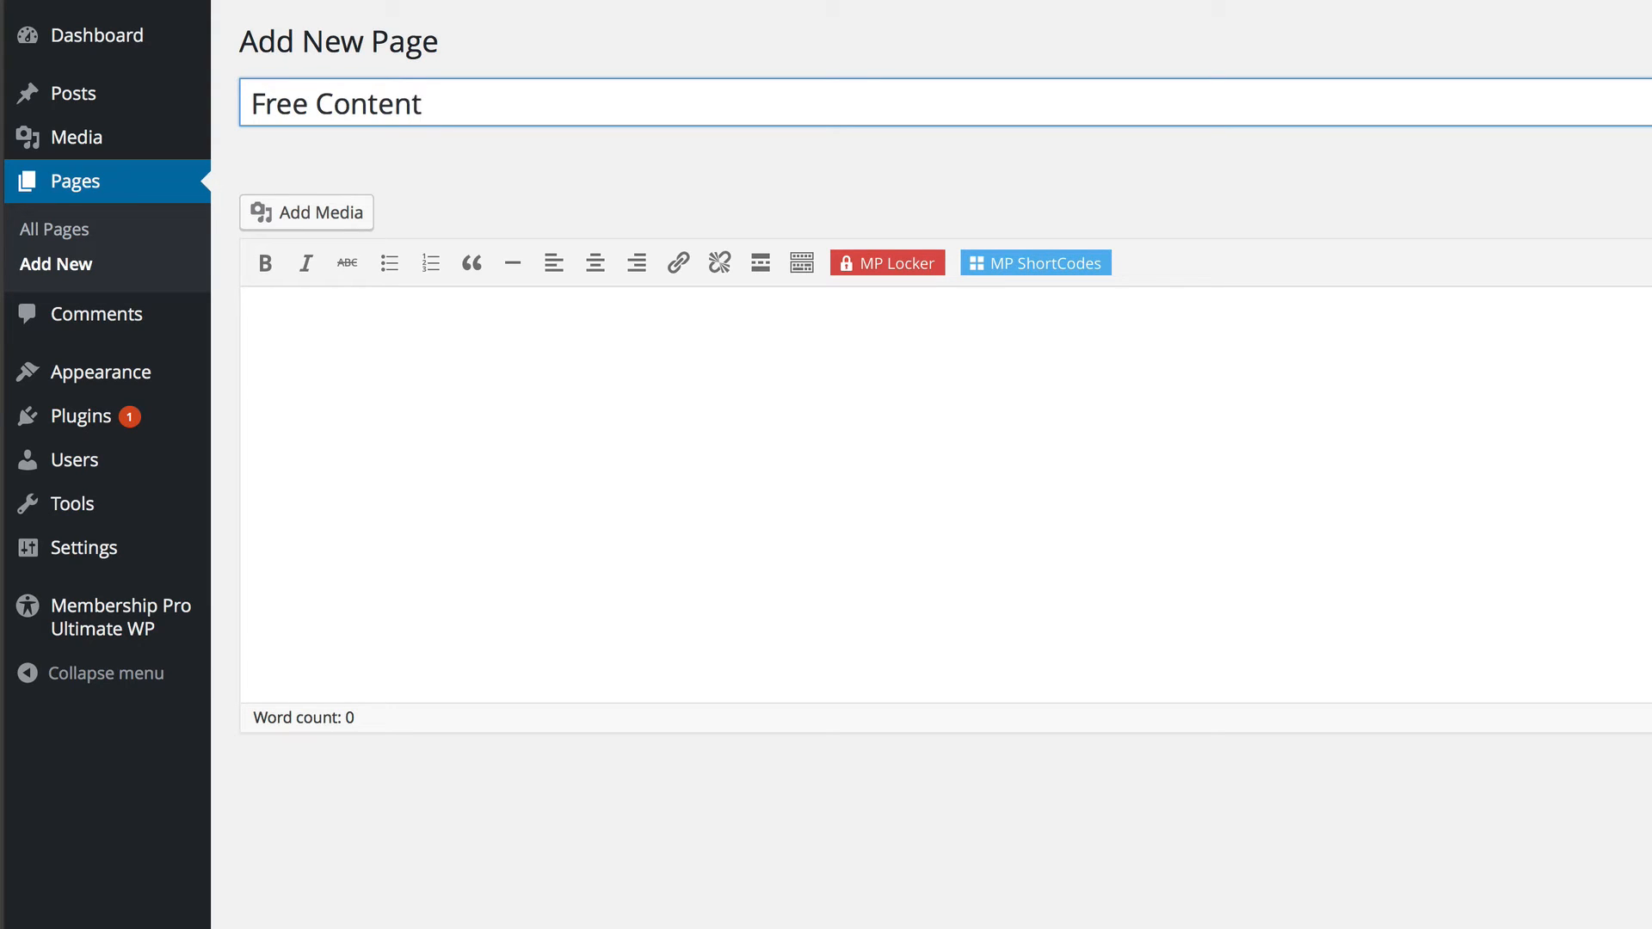
pyautogui.click(363, 337)
pyautogui.write('T')
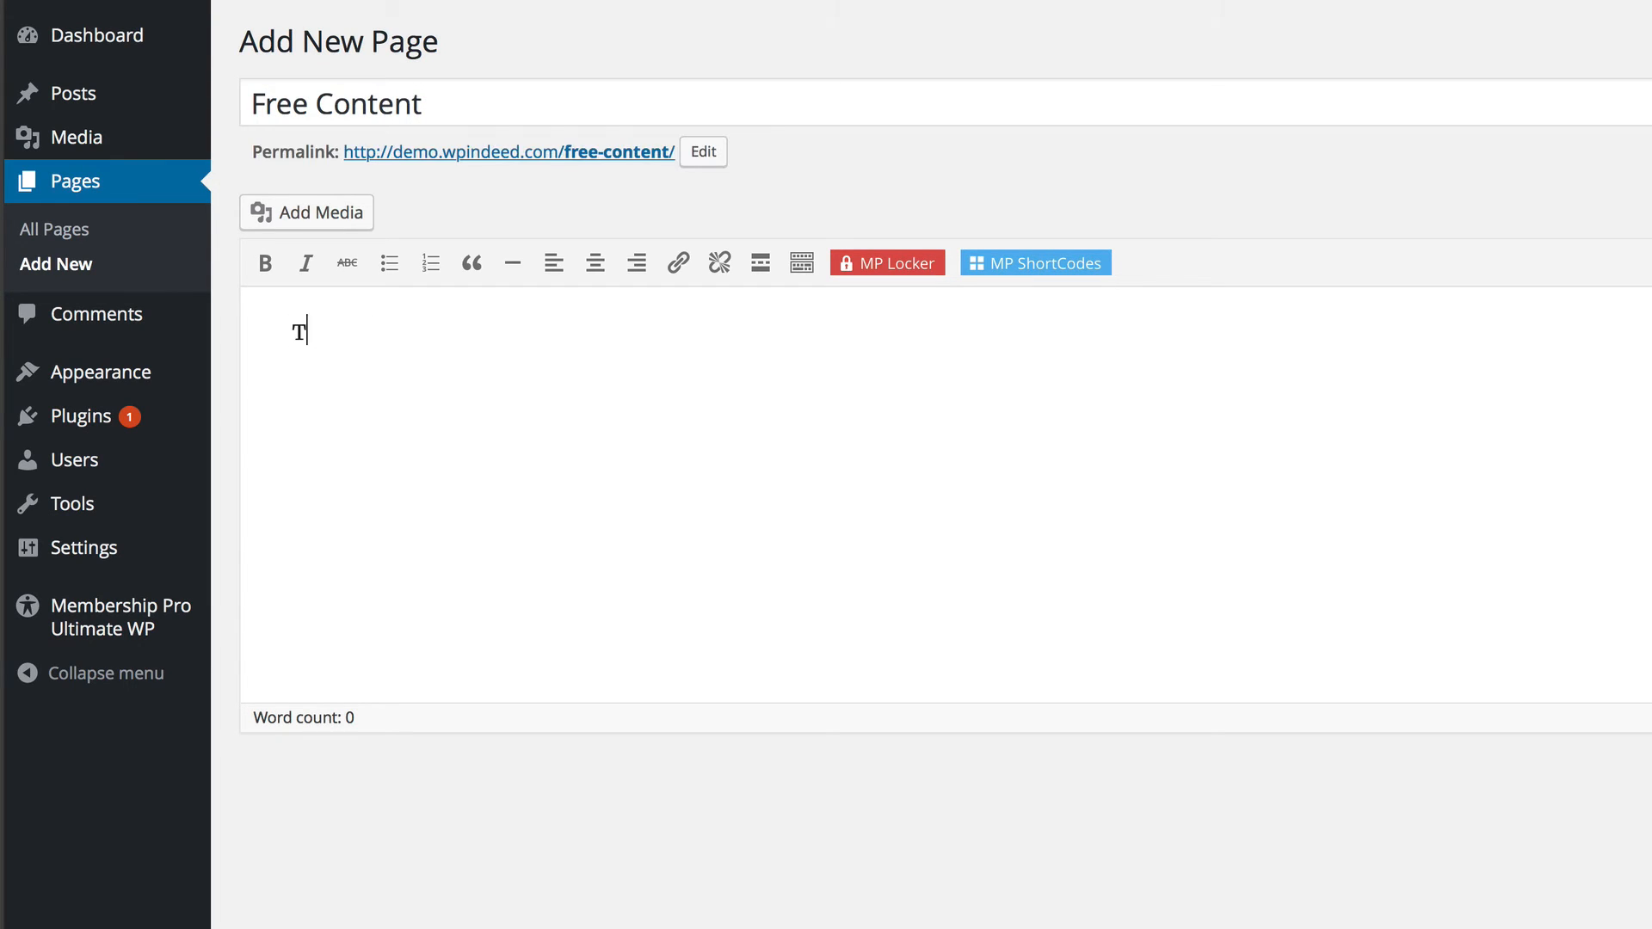
pyautogui.write('his is free content.')
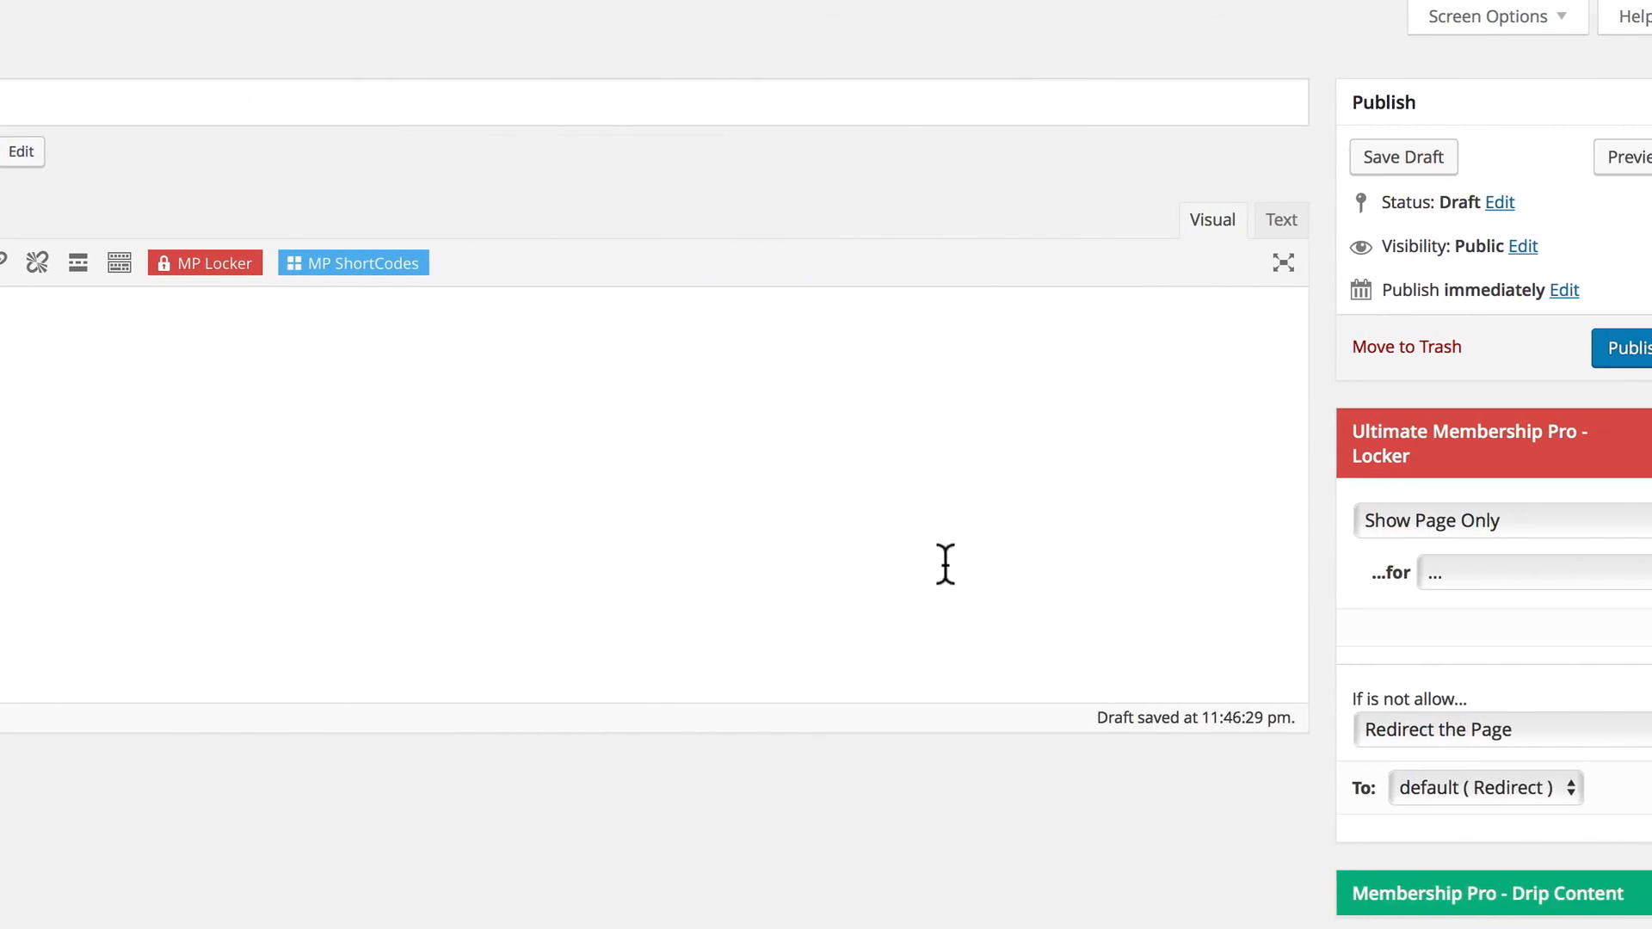
# Set the page's Ultimate Membership Pro Locker to Show Page Only for the free level.
pyautogui.click(1620, 434)
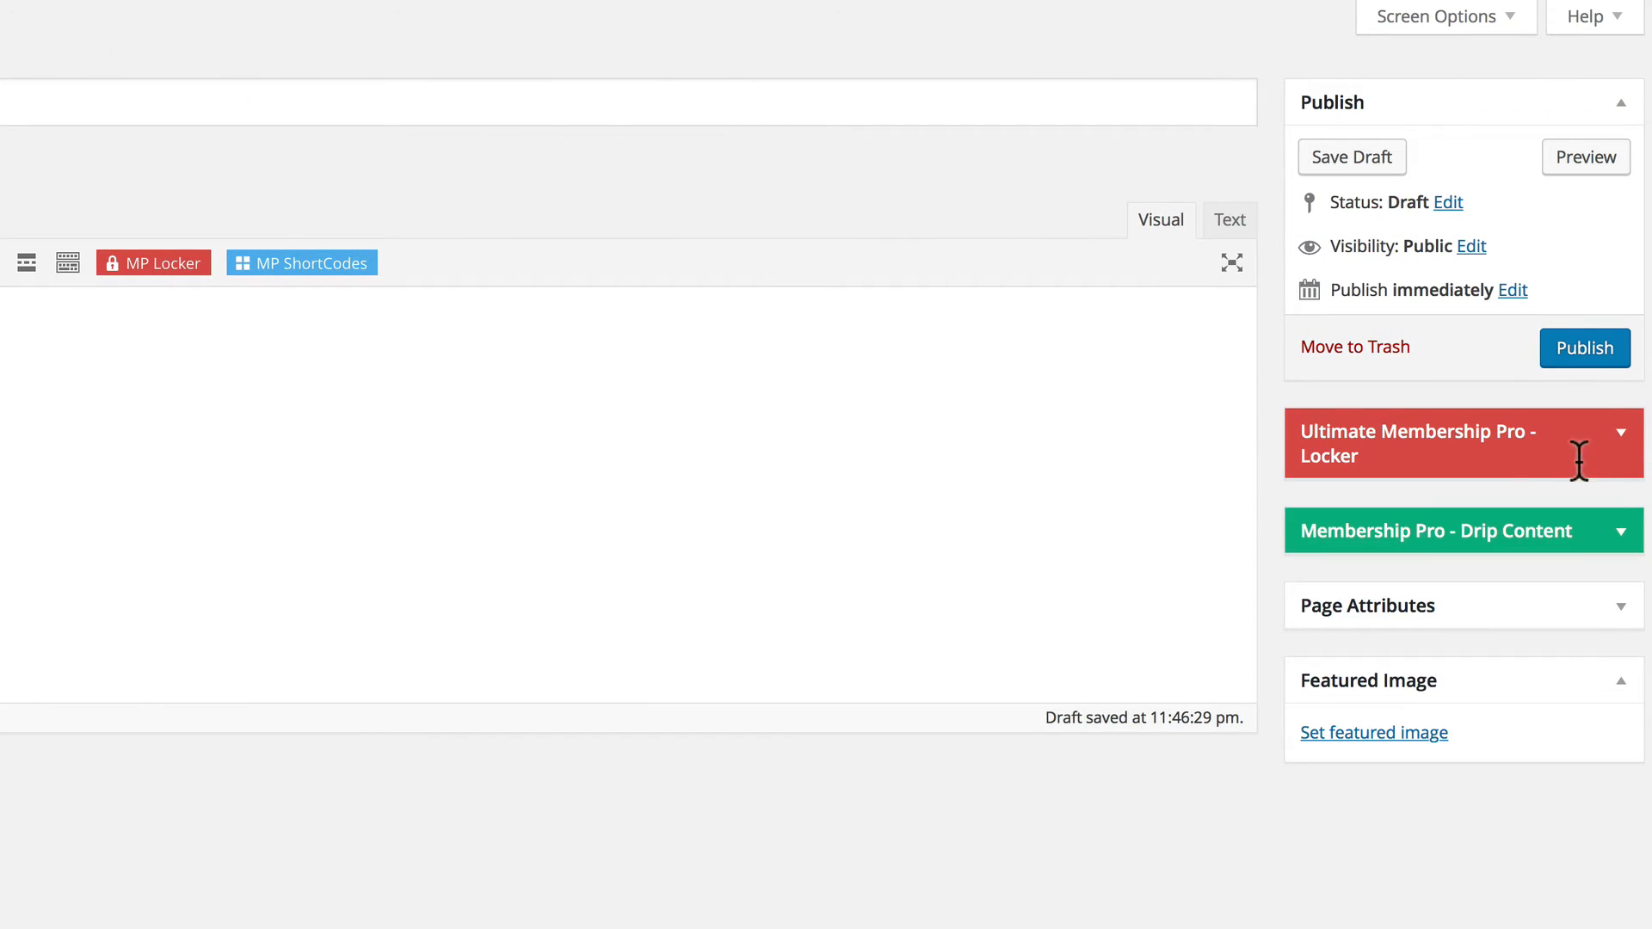
pyautogui.click(1620, 430)
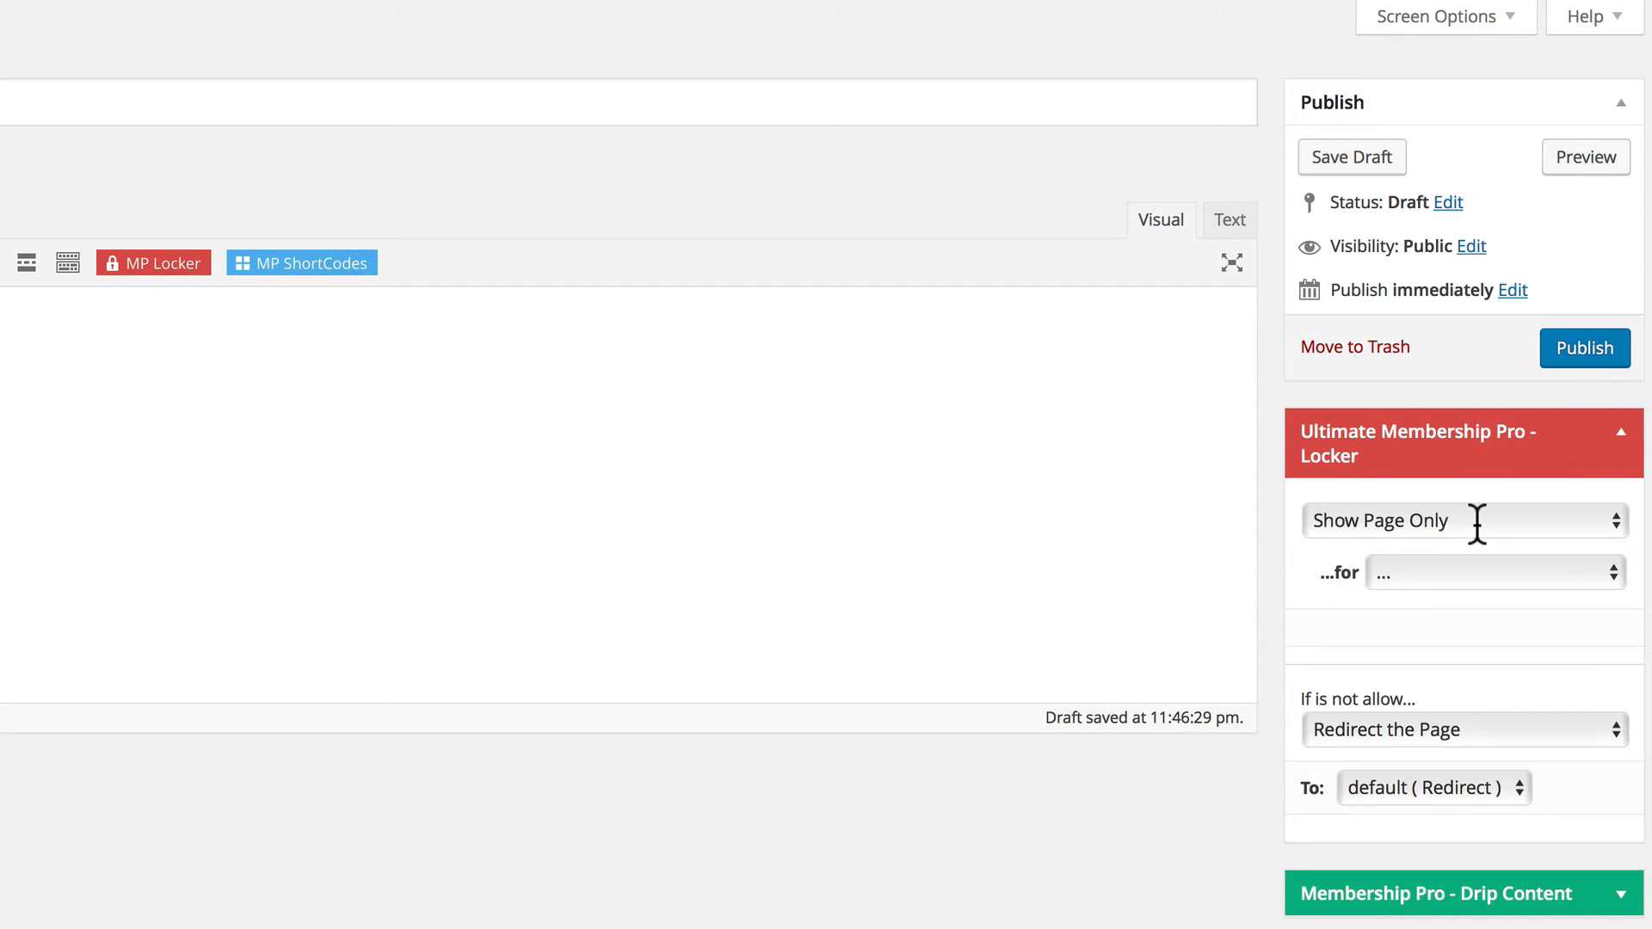
pyautogui.click(1507, 568)
pyautogui.click(1397, 717)
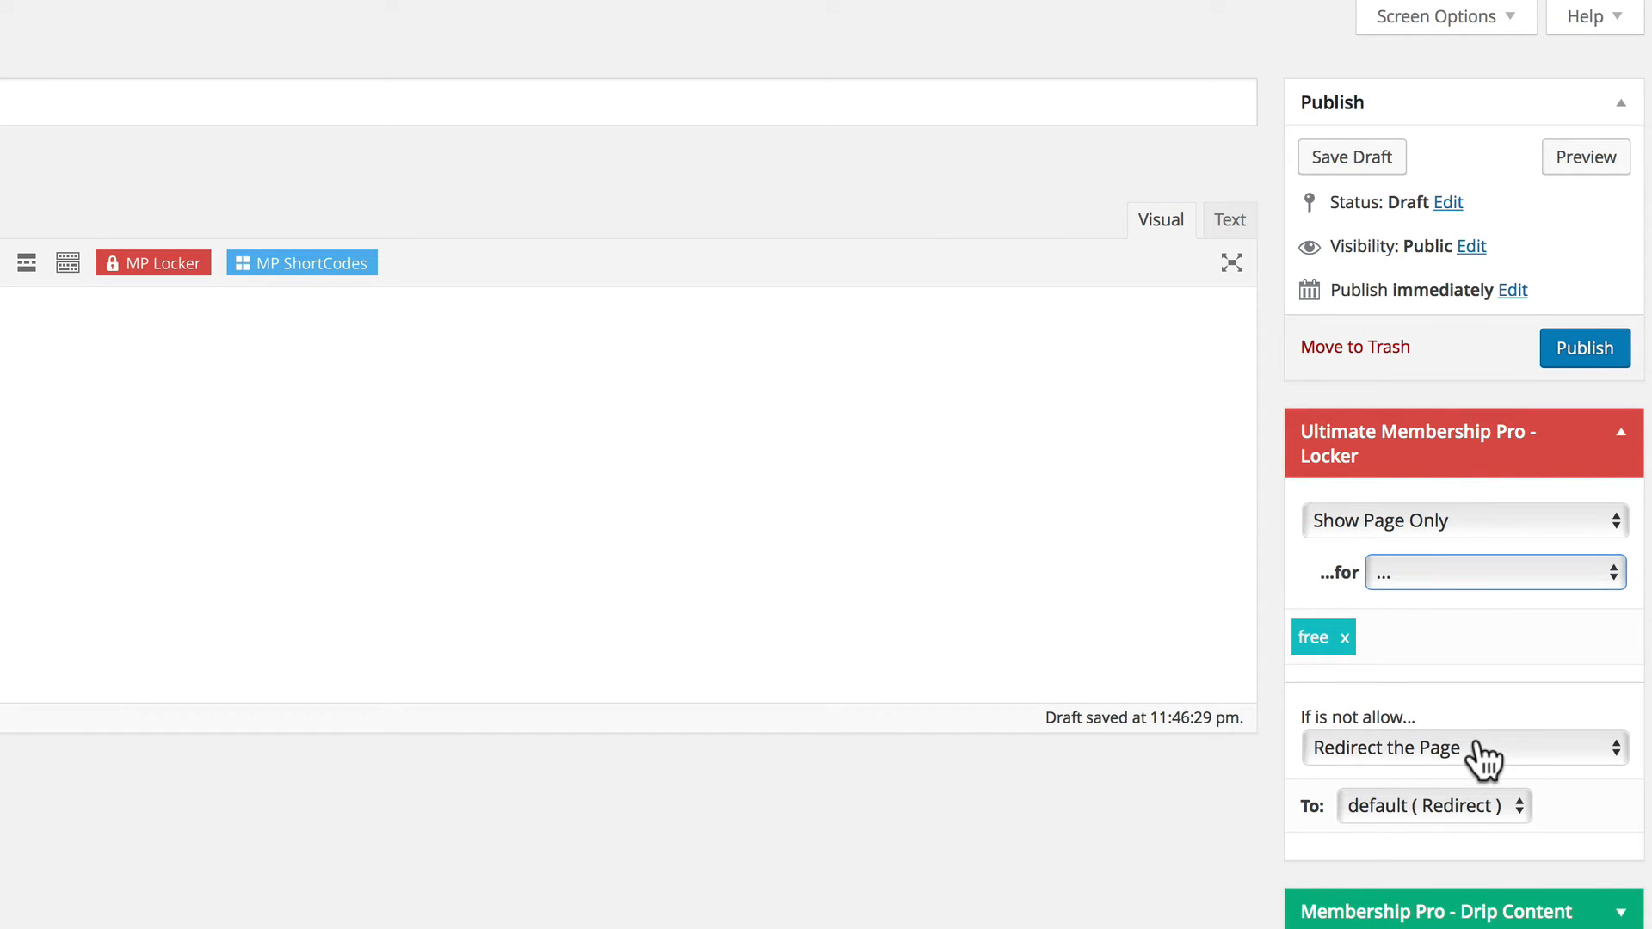
# Redirect visitors who are not allowed on the Free Content page to the Register page, and publish it.
pyautogui.scroll(-3, 1483, 757)
pyautogui.click(1401, 723)
pyautogui.scroll(-5, 1401, 723)
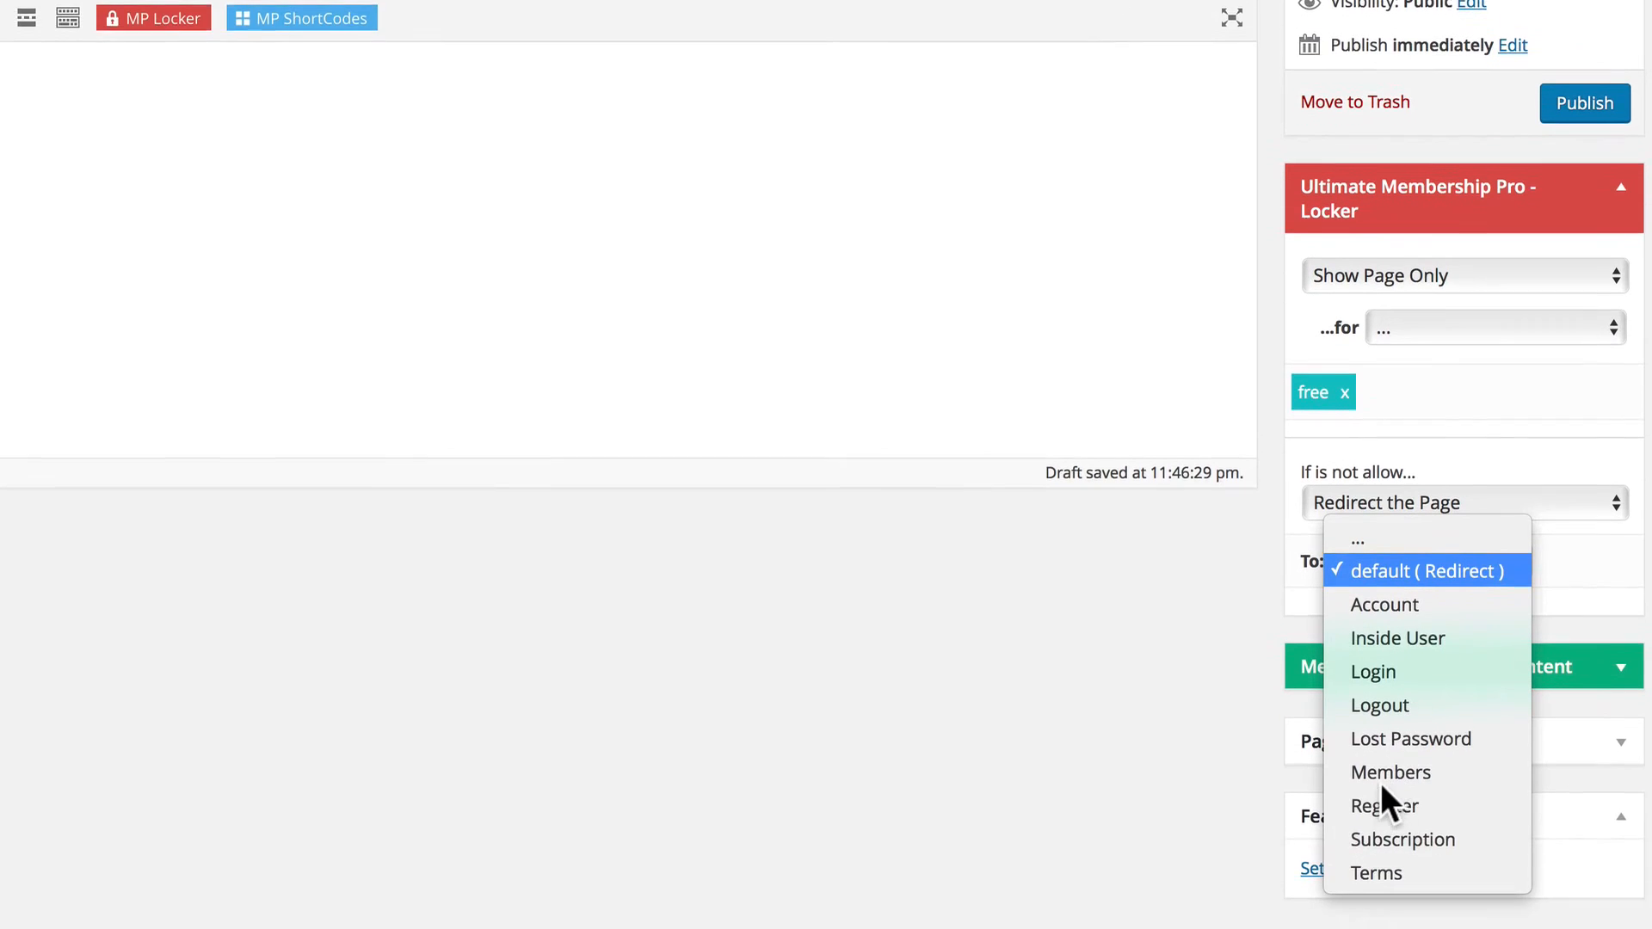
pyautogui.click(1377, 770)
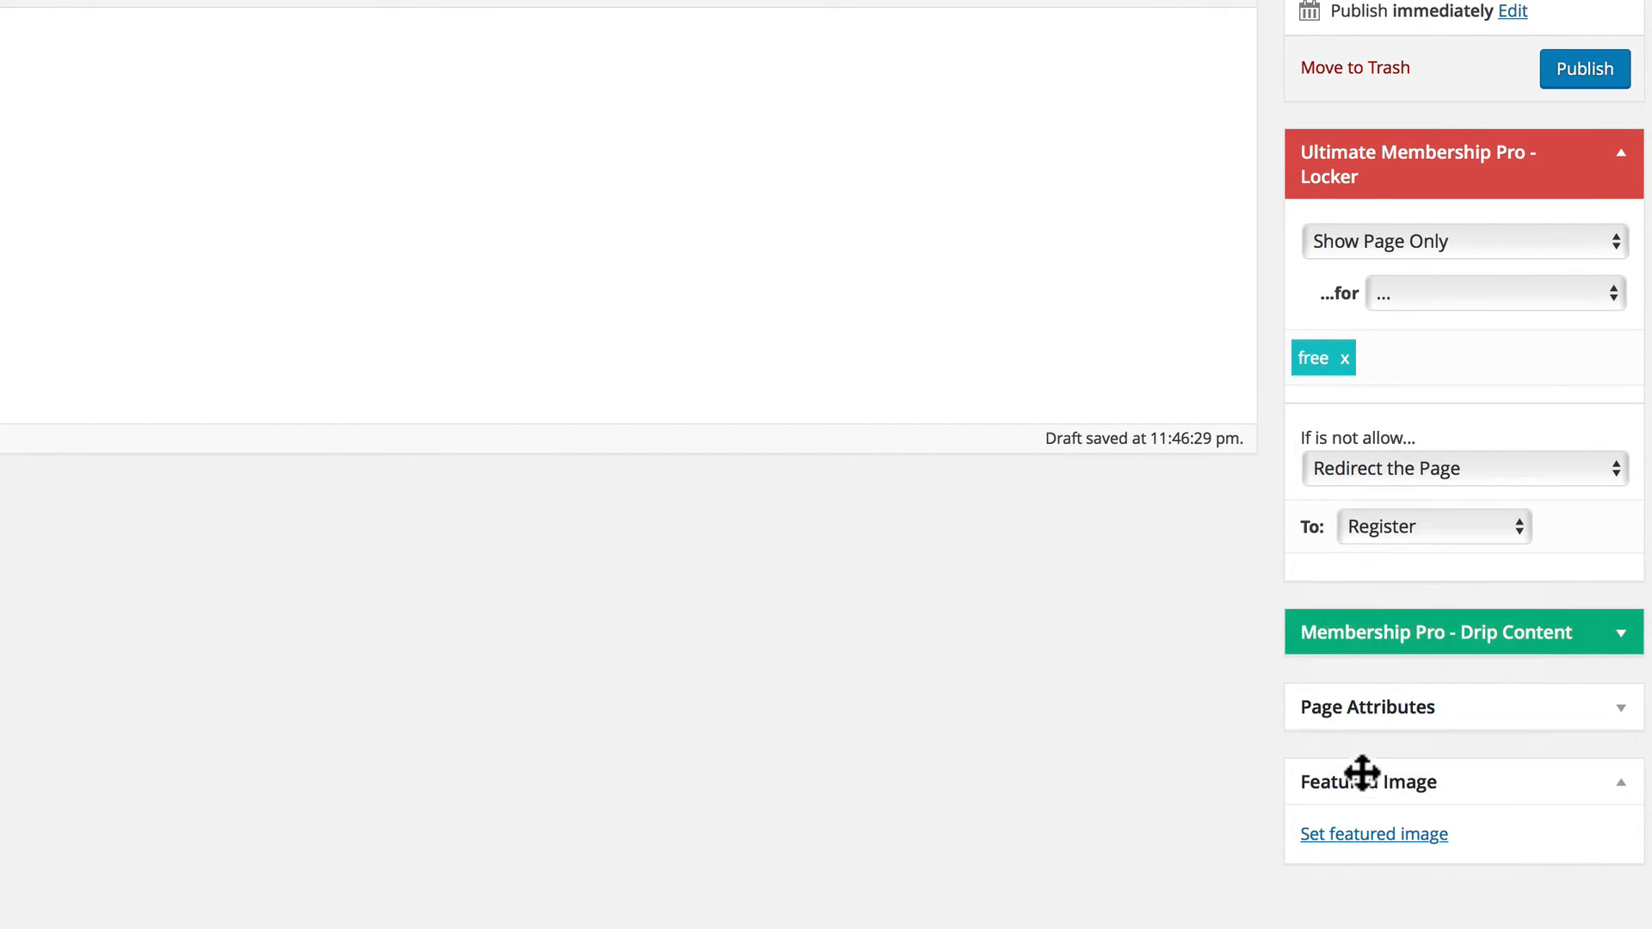
pyautogui.click(1584, 73)
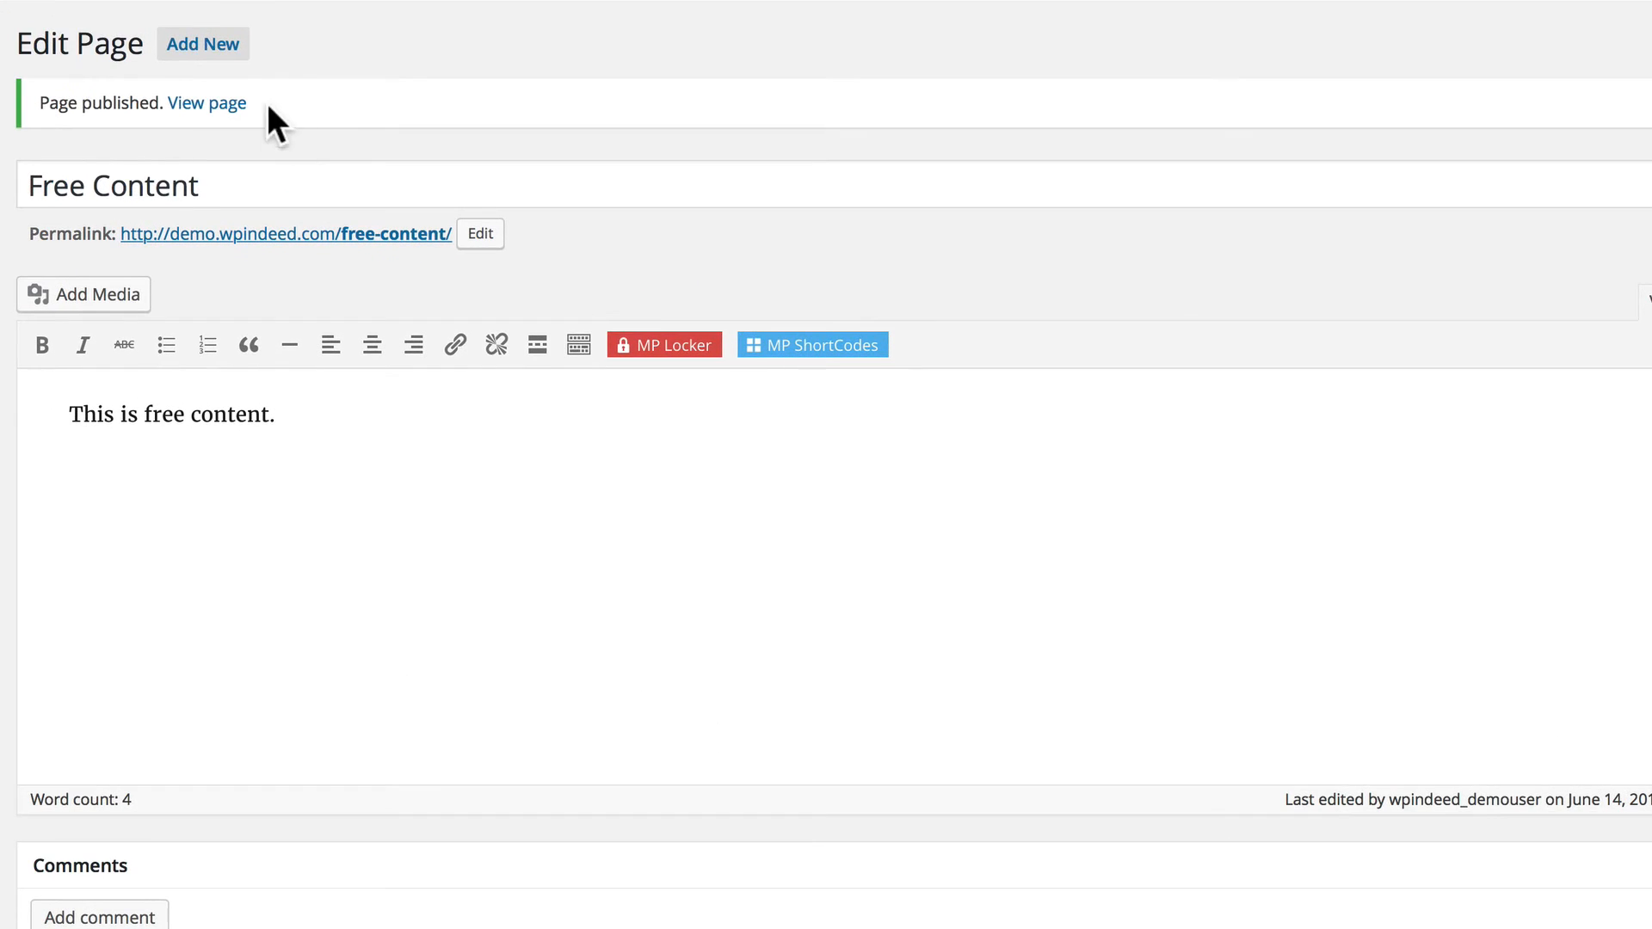
# Create a new page titled "Bronze Content" with the body text "This is Bronze-level content.".
pyautogui.click(202, 41)
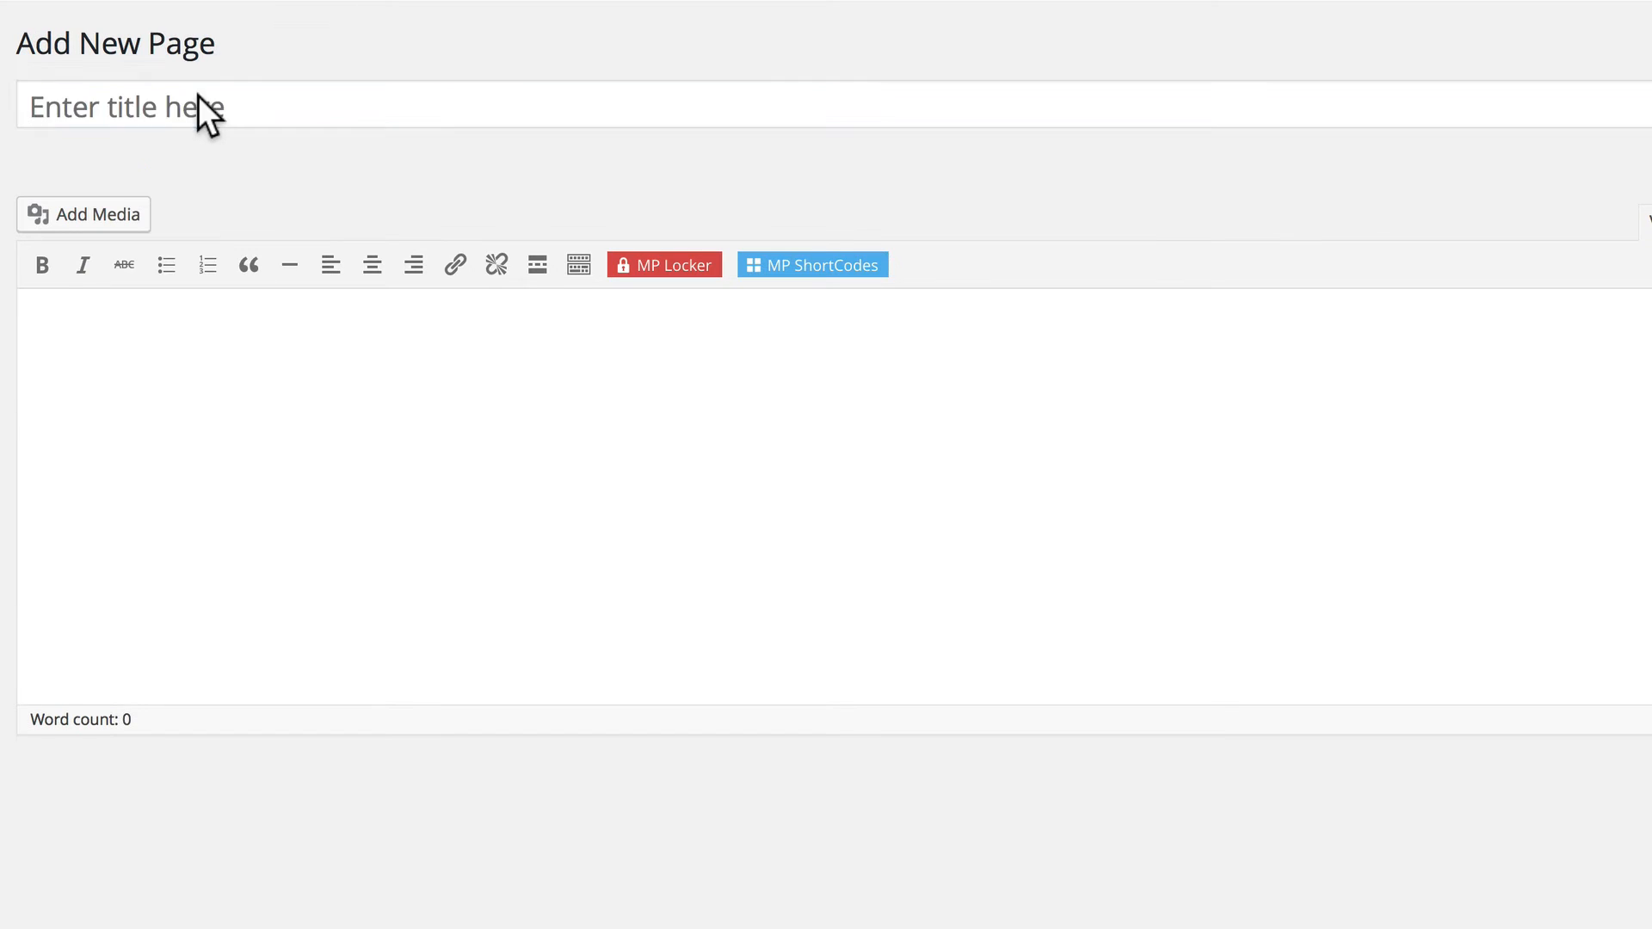
pyautogui.write('Bronze Content')
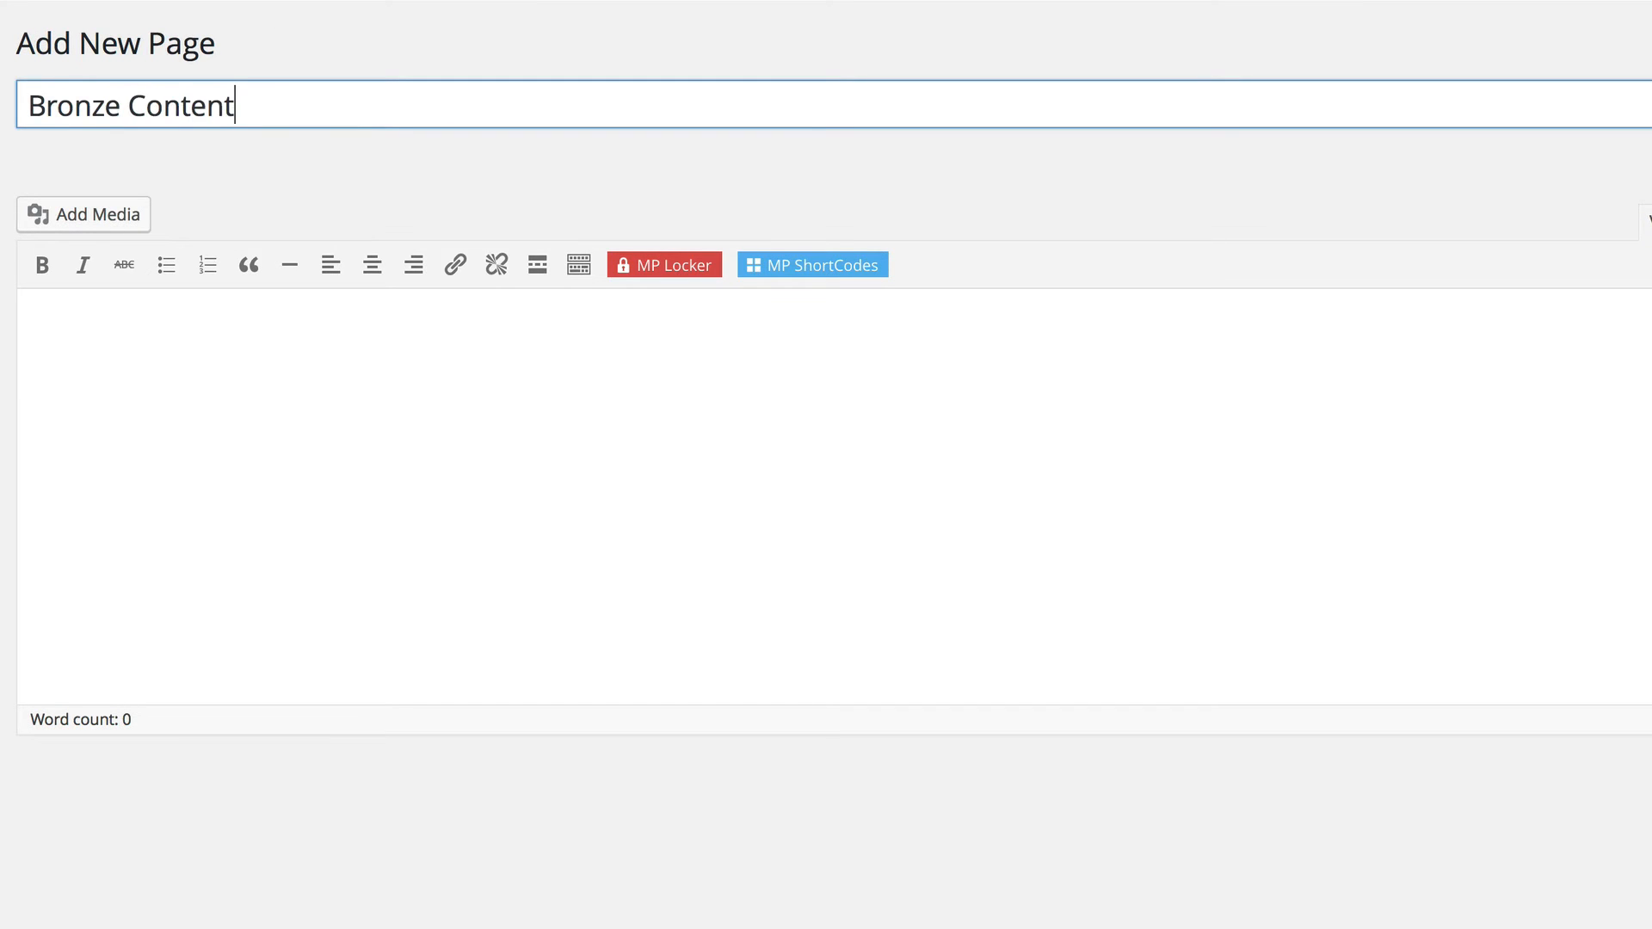
pyautogui.press('Tab')
pyautogui.write('Thi')
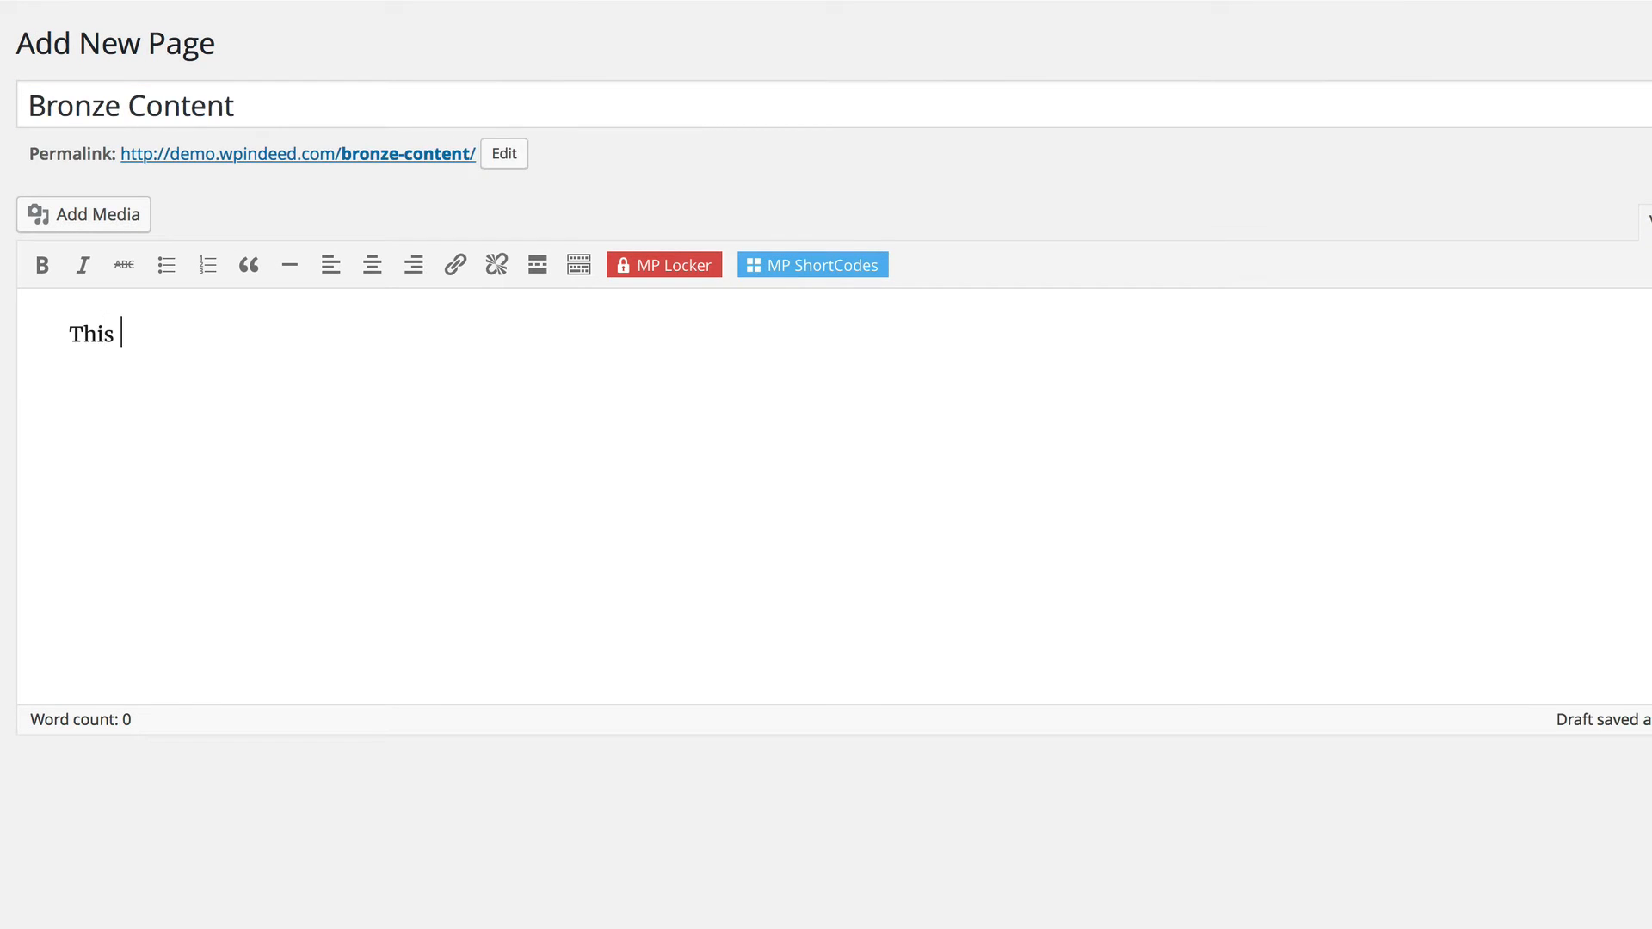
pyautogui.write('s is Bronze-level con')
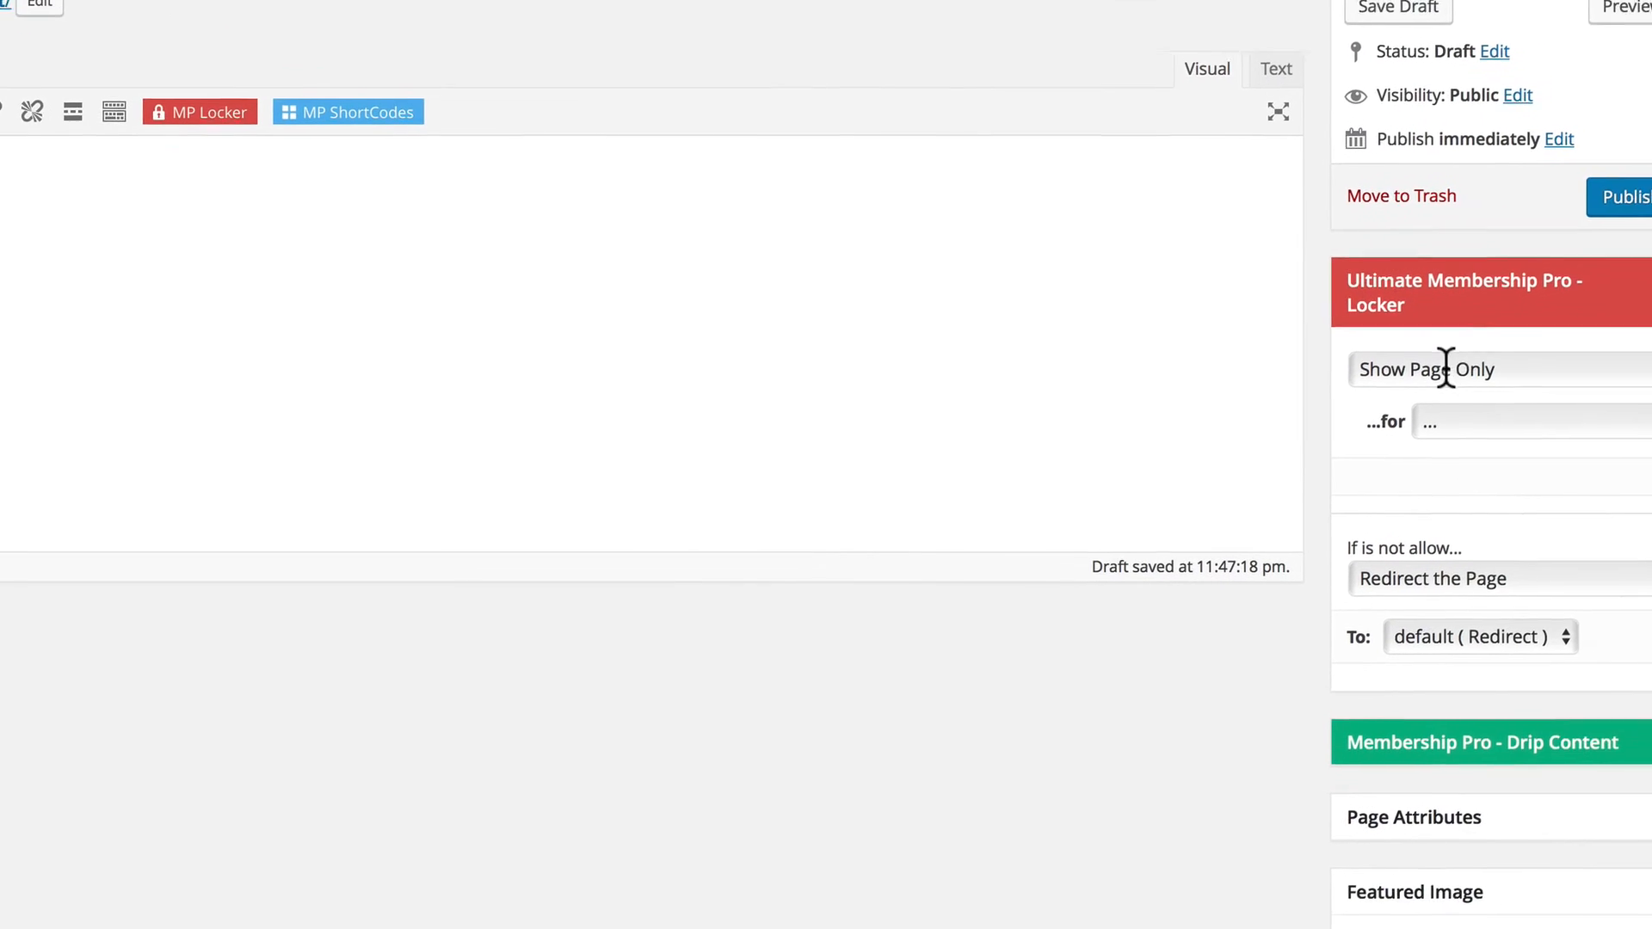
# Show the Bronze Content page only for the bronze level, redirect everyone else to the Subscription page, and publish it.
pyautogui.click(1468, 411)
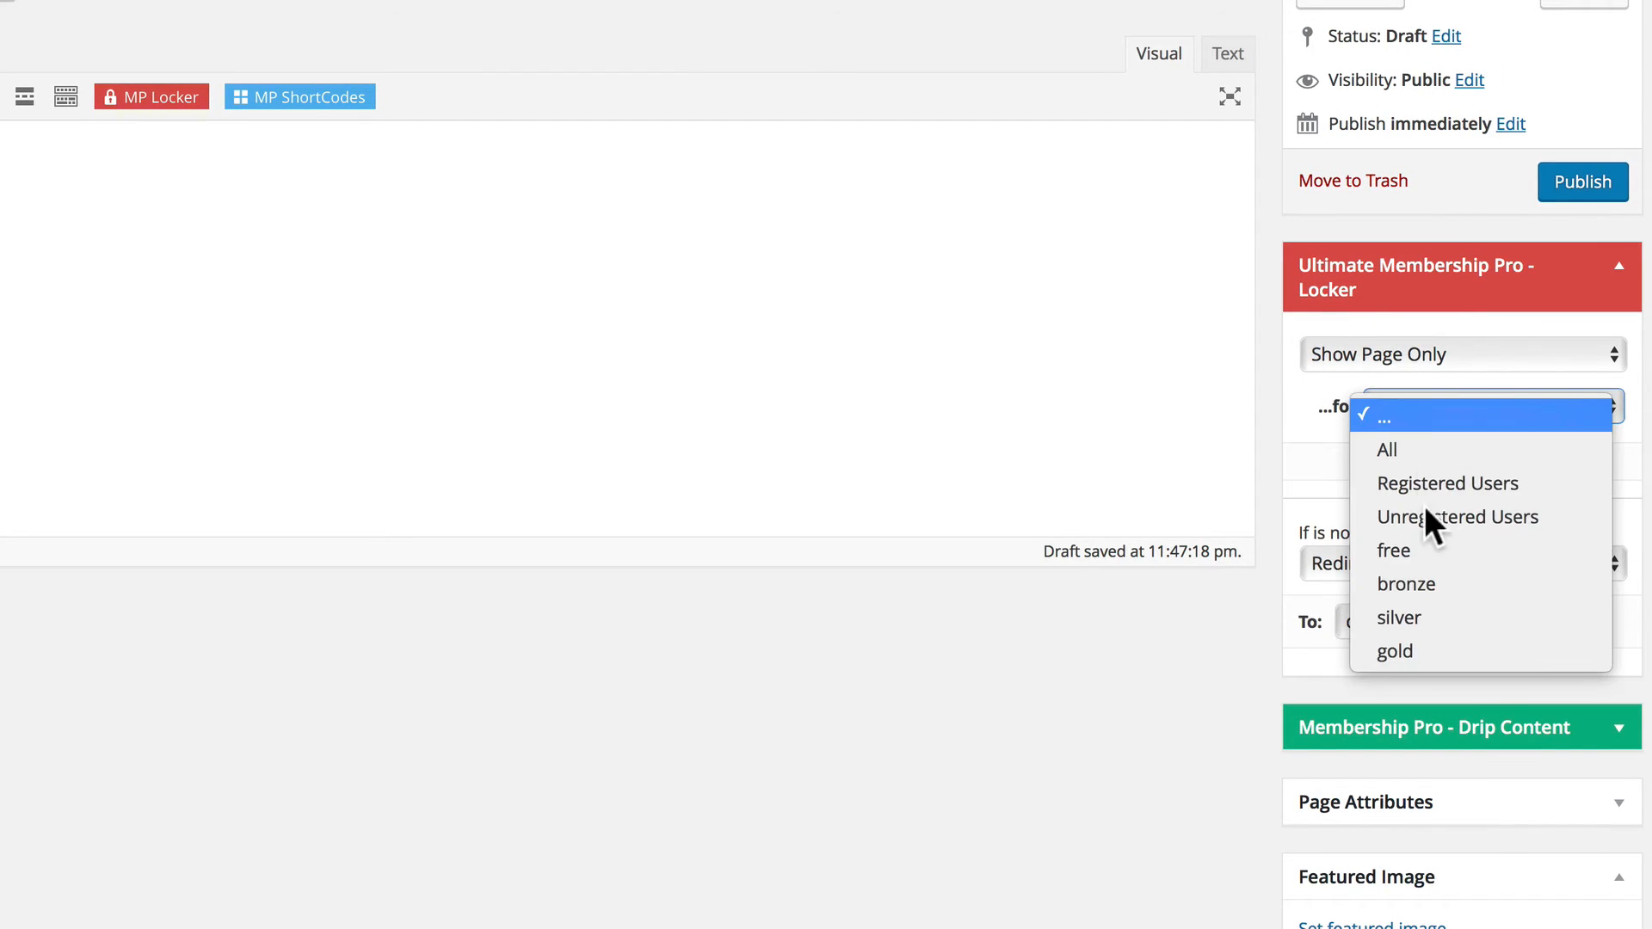
pyautogui.click(1412, 585)
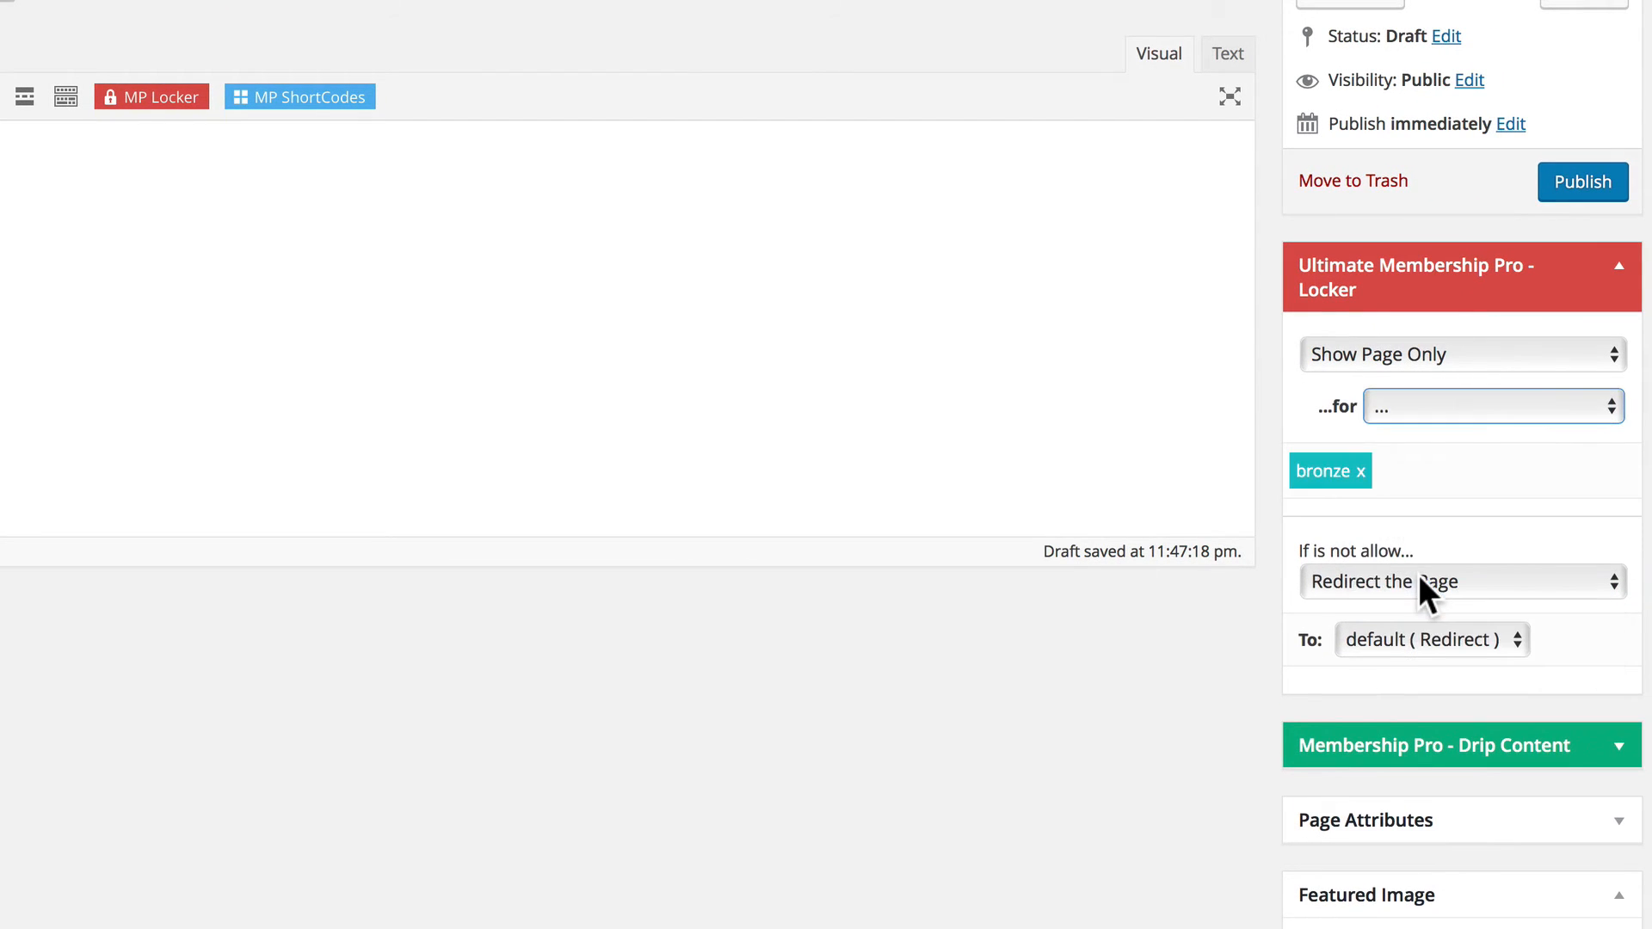
pyautogui.click(1399, 641)
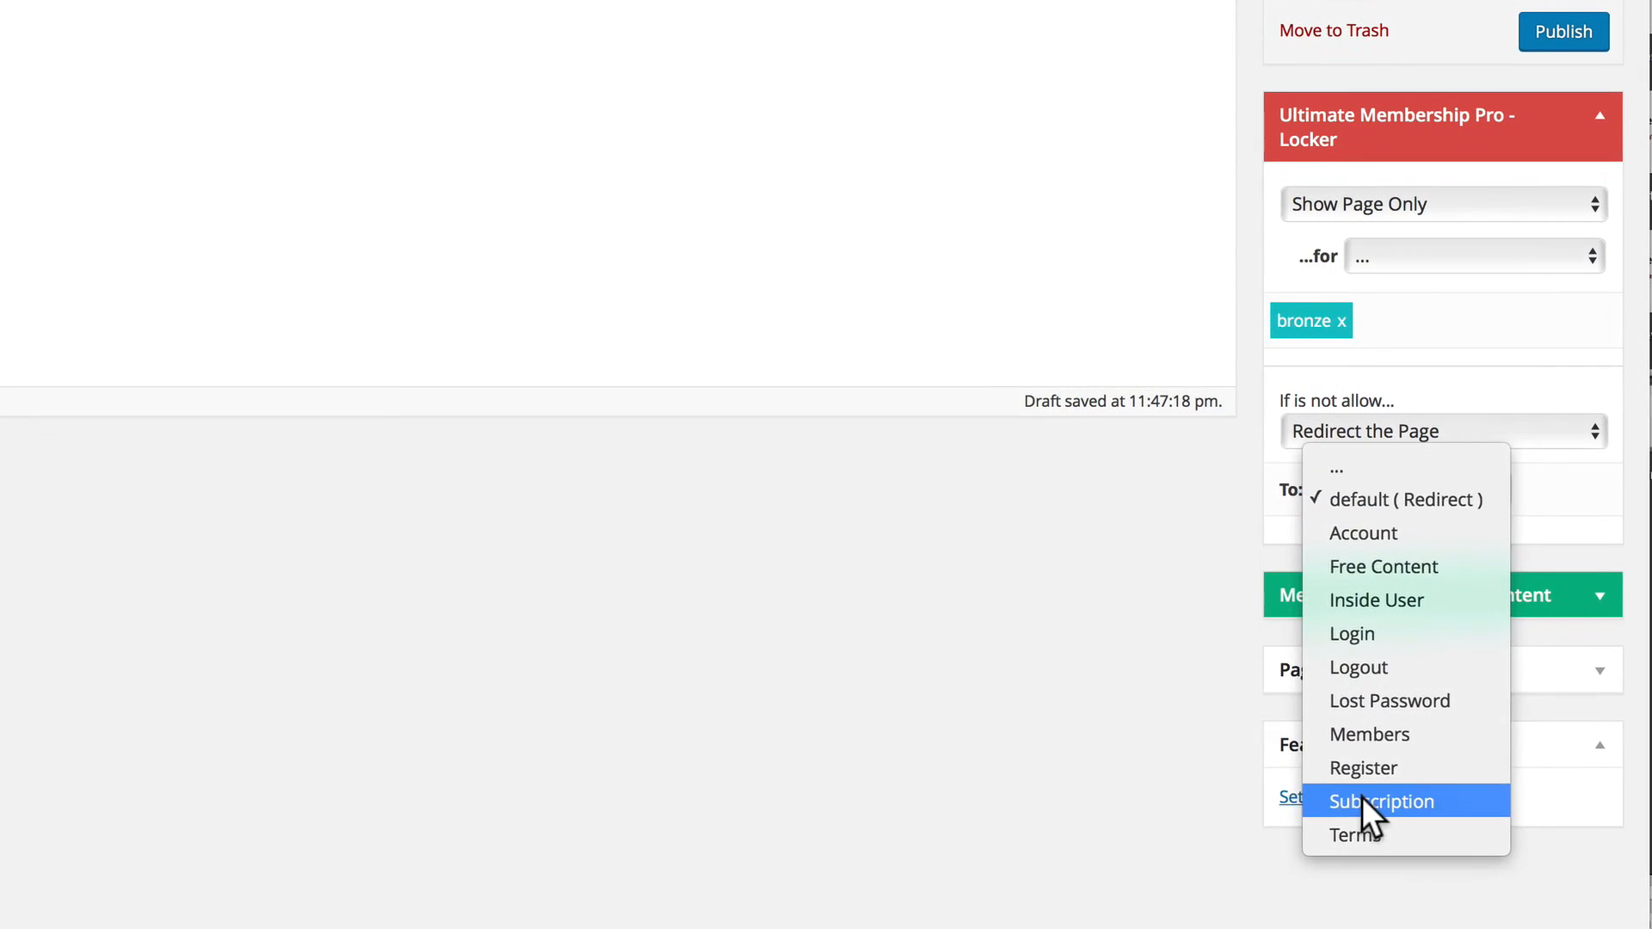
pyautogui.click(1370, 839)
pyautogui.click(1540, 31)
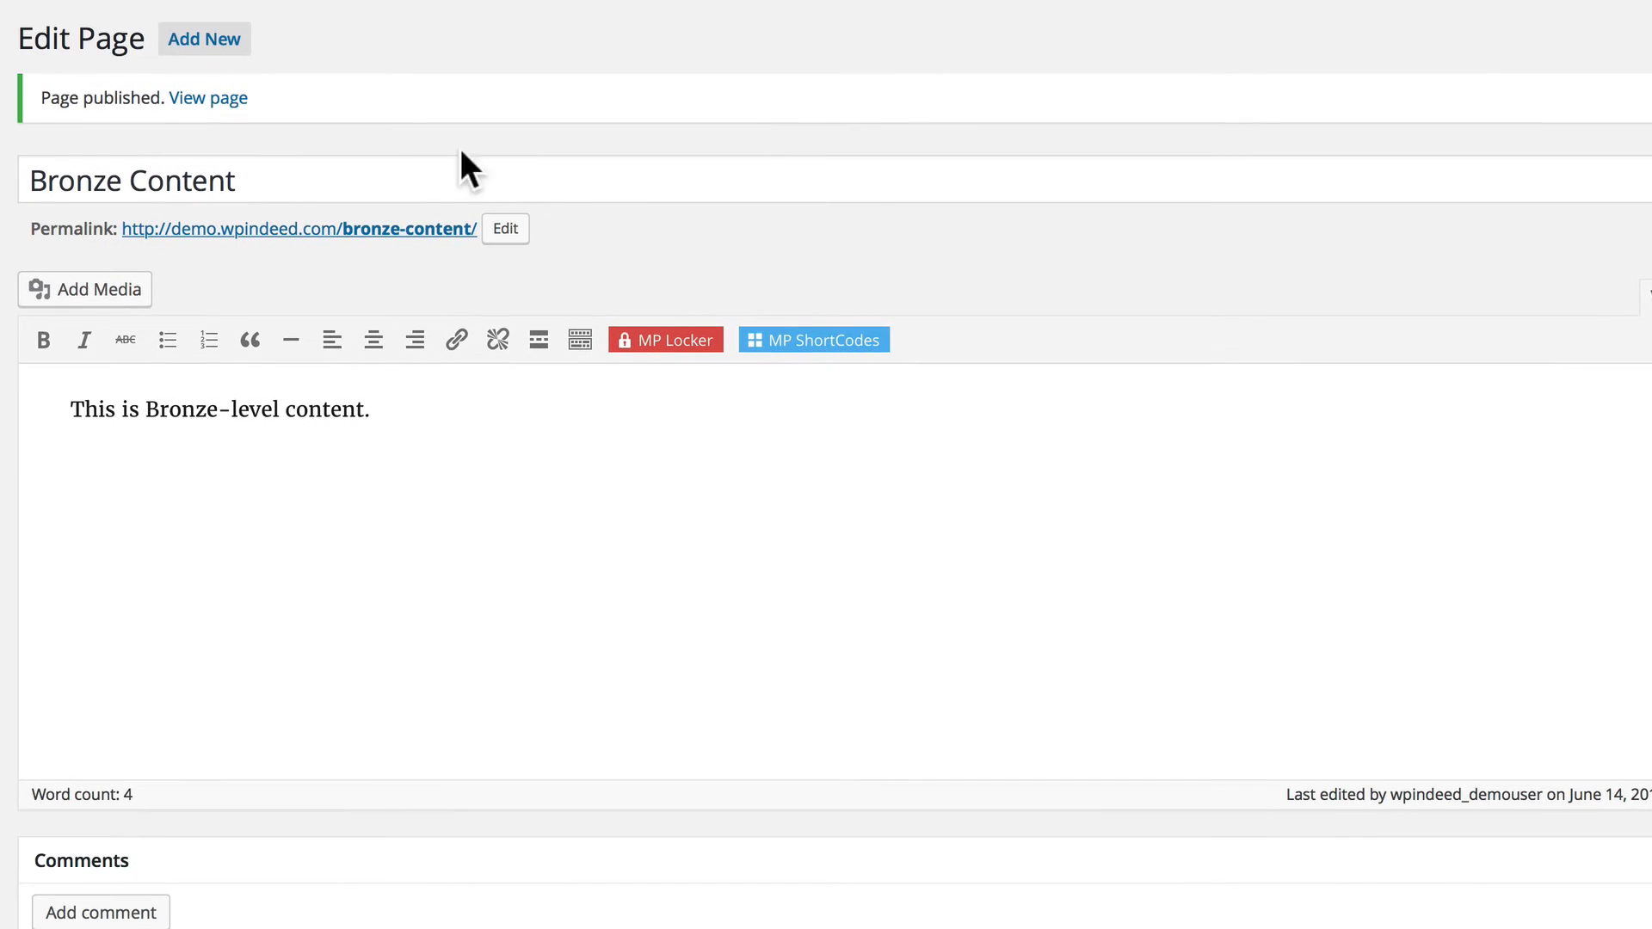
# Create a new page titled "Silver Content" with the body text "This is Silver-level content.".
pyautogui.click(208, 38)
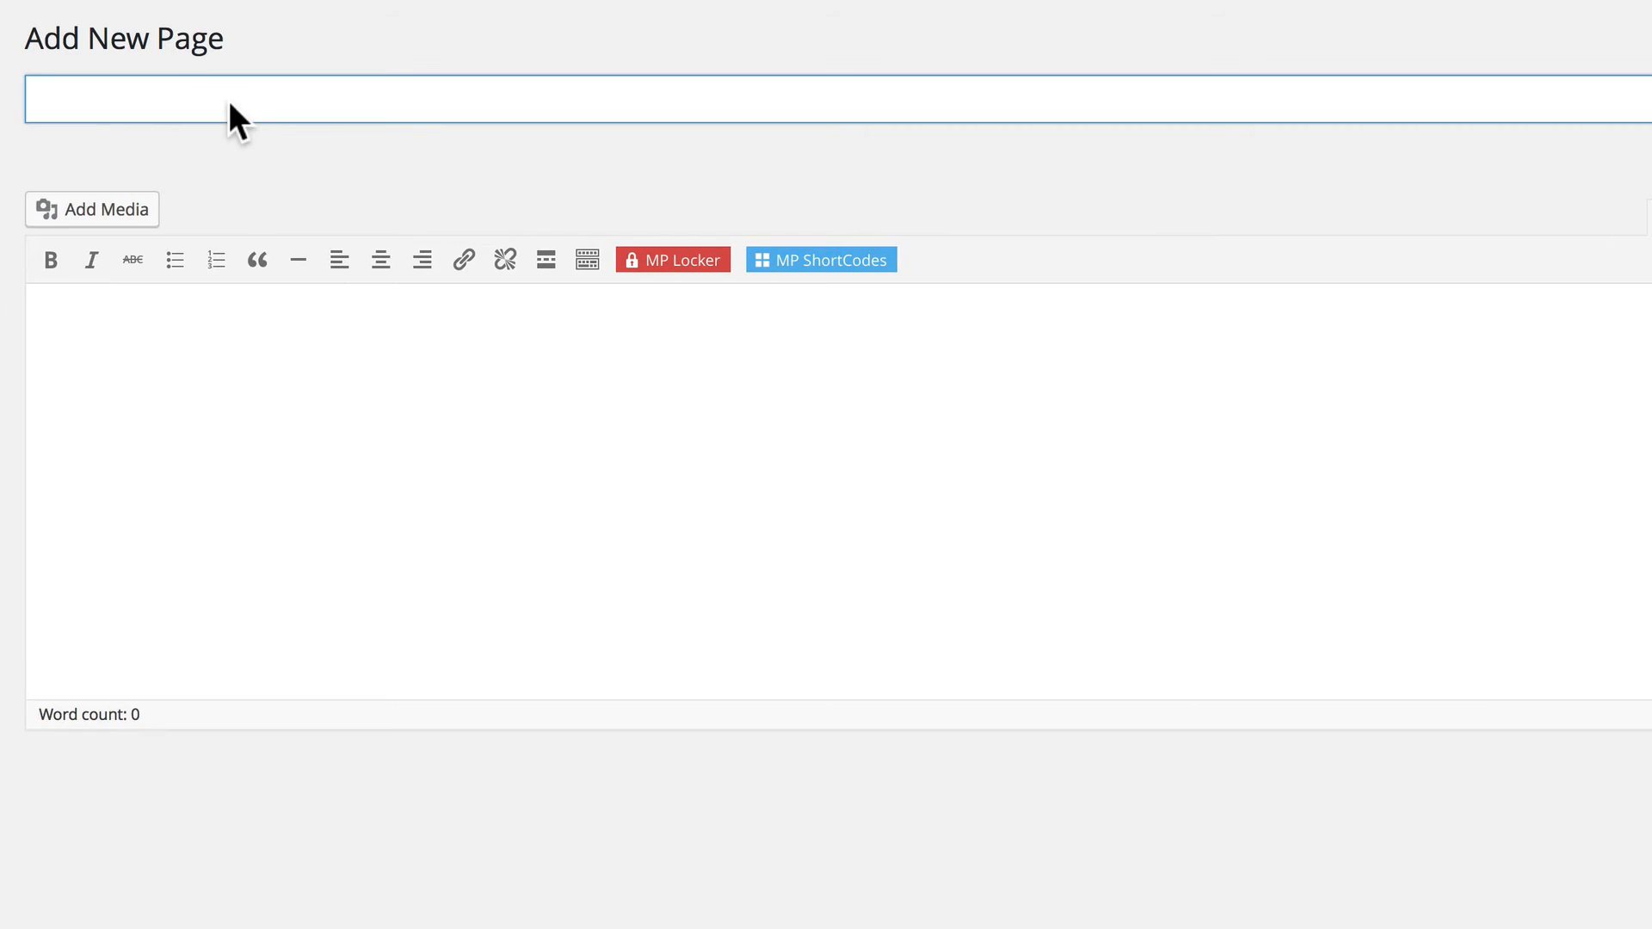
pyautogui.write('Silver Content')
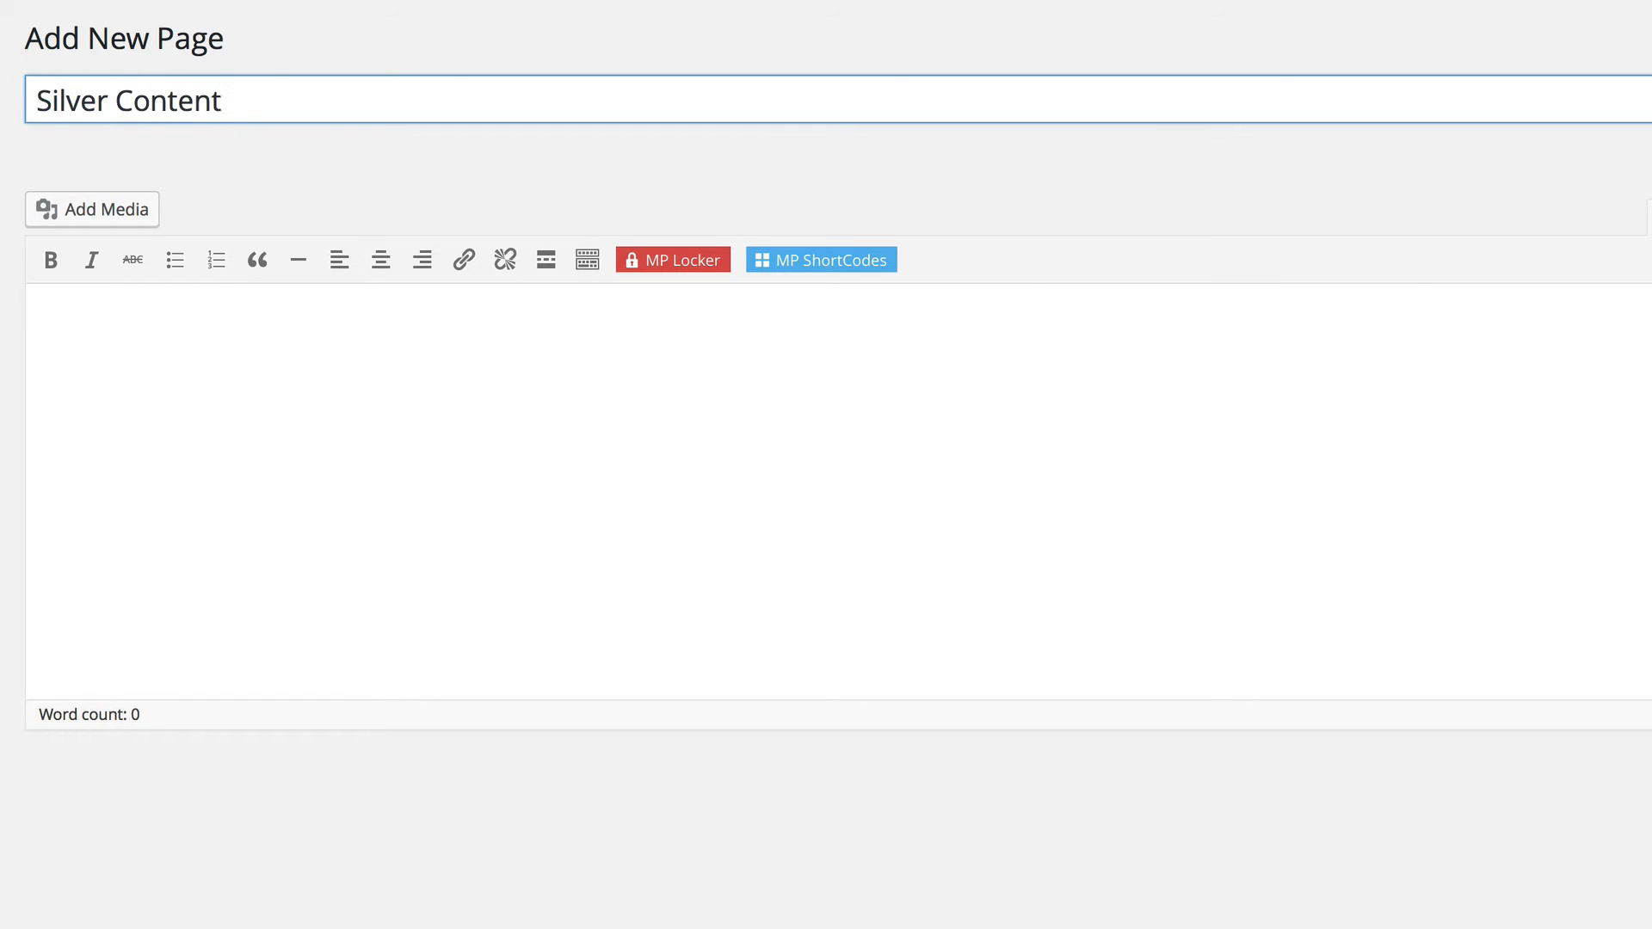
pyautogui.press('Tab')
pyautogui.write('Th')
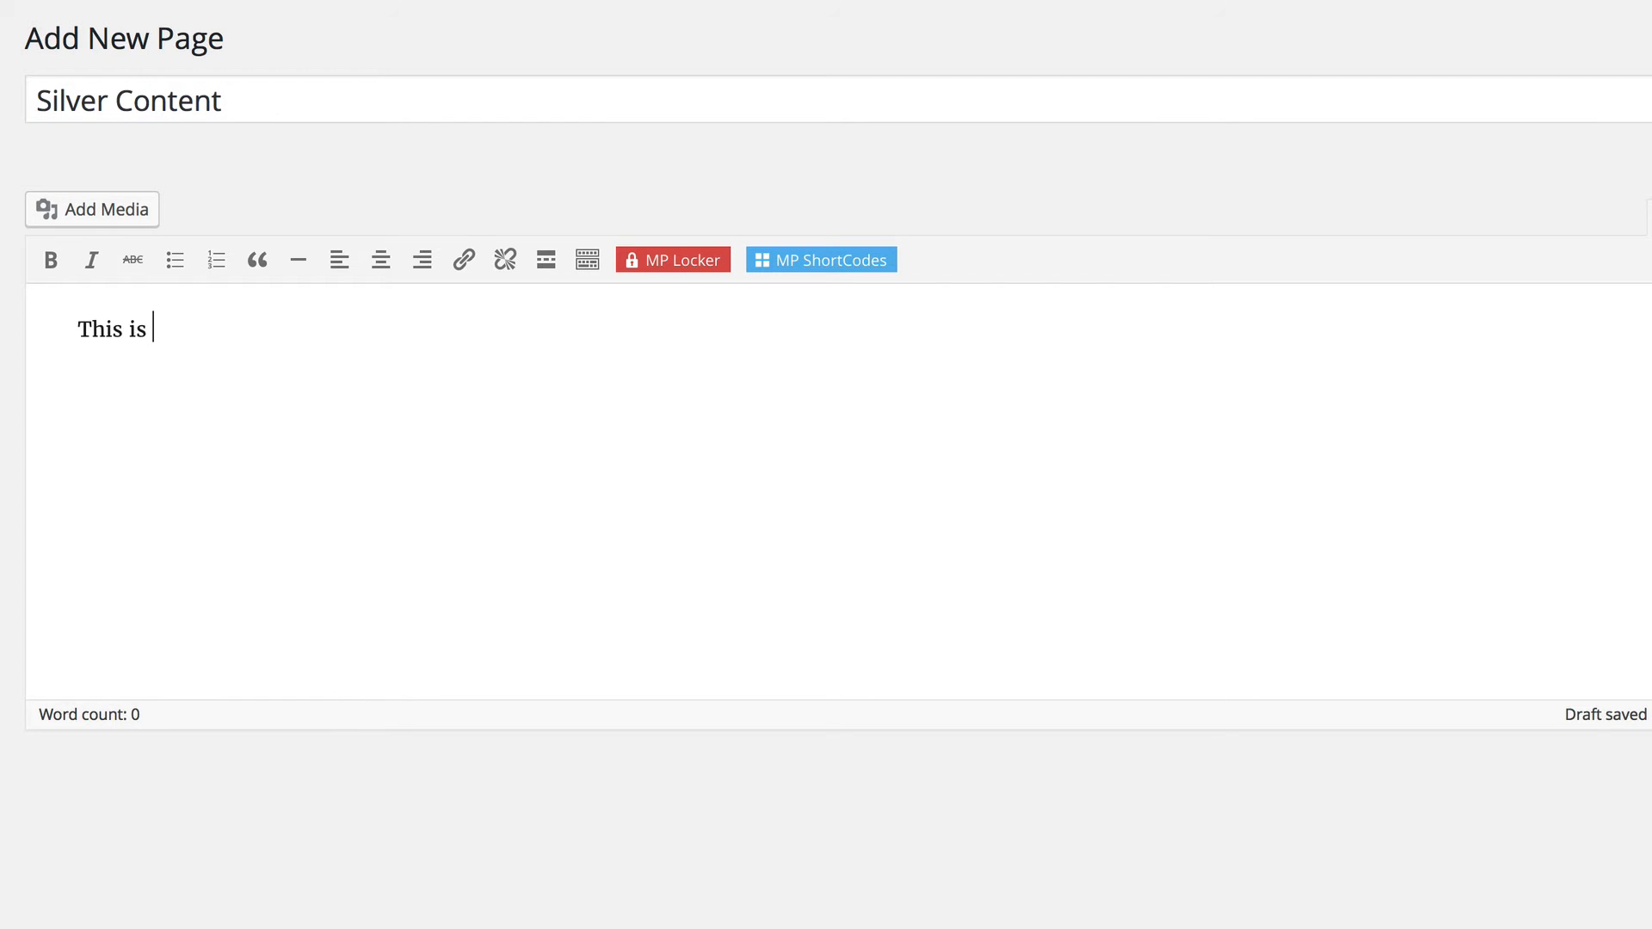
pyautogui.write('is is Silver-level content.')
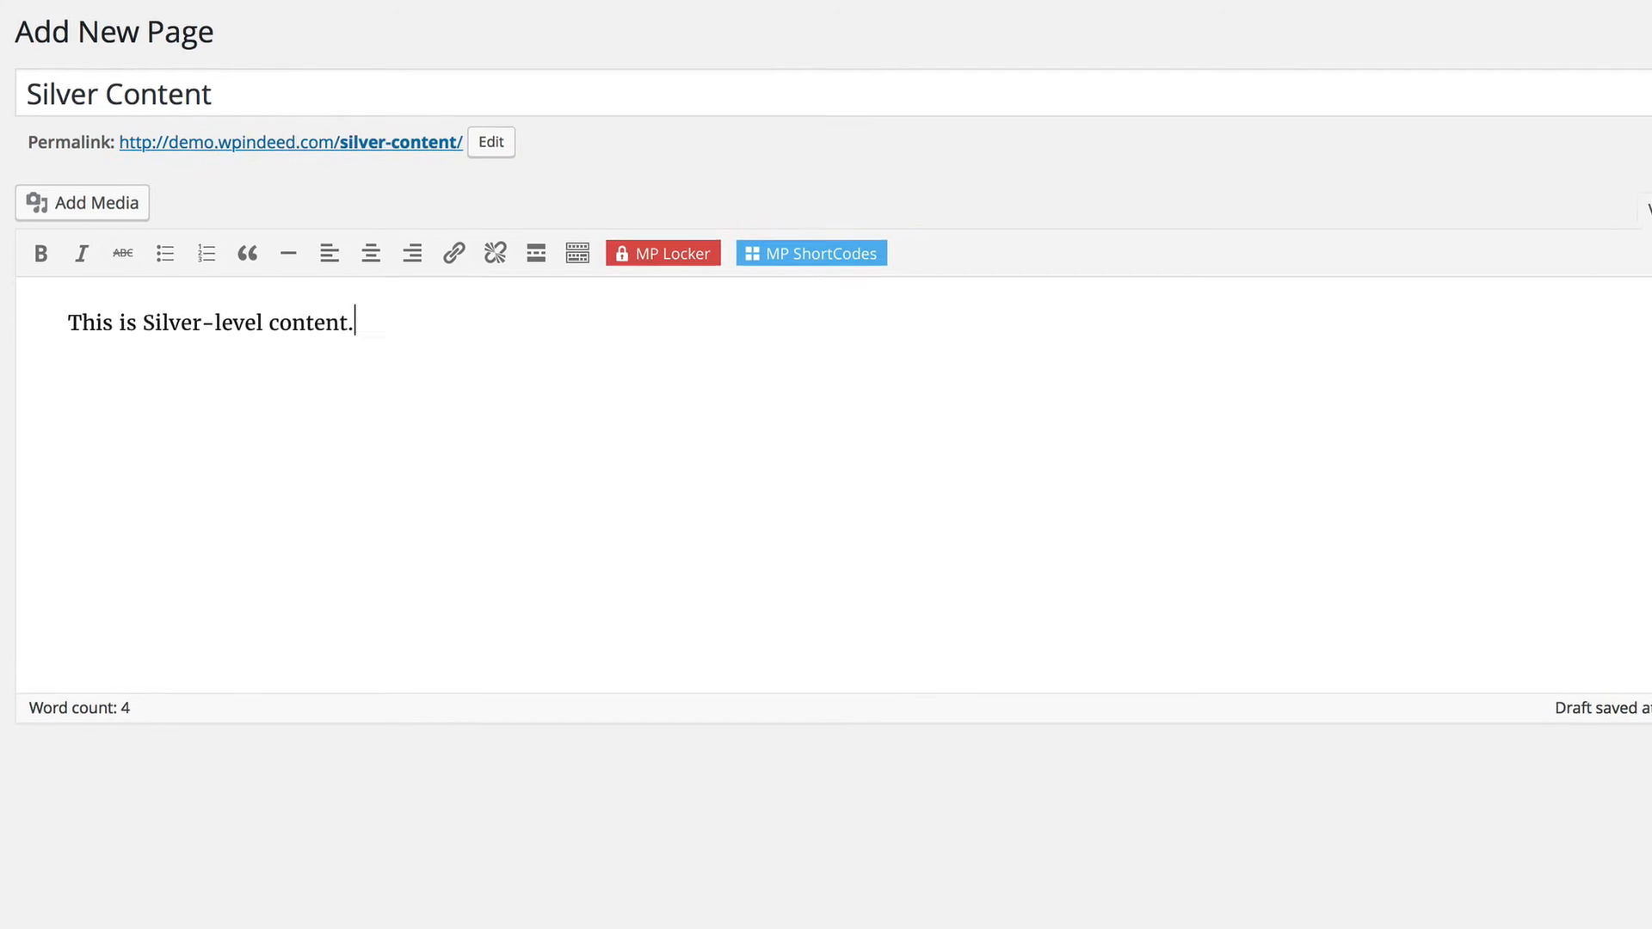
# Show the Silver Content page only for the silver level, redirect everyone else to the Subscription page, and publish it.
pyautogui.click(1478, 315)
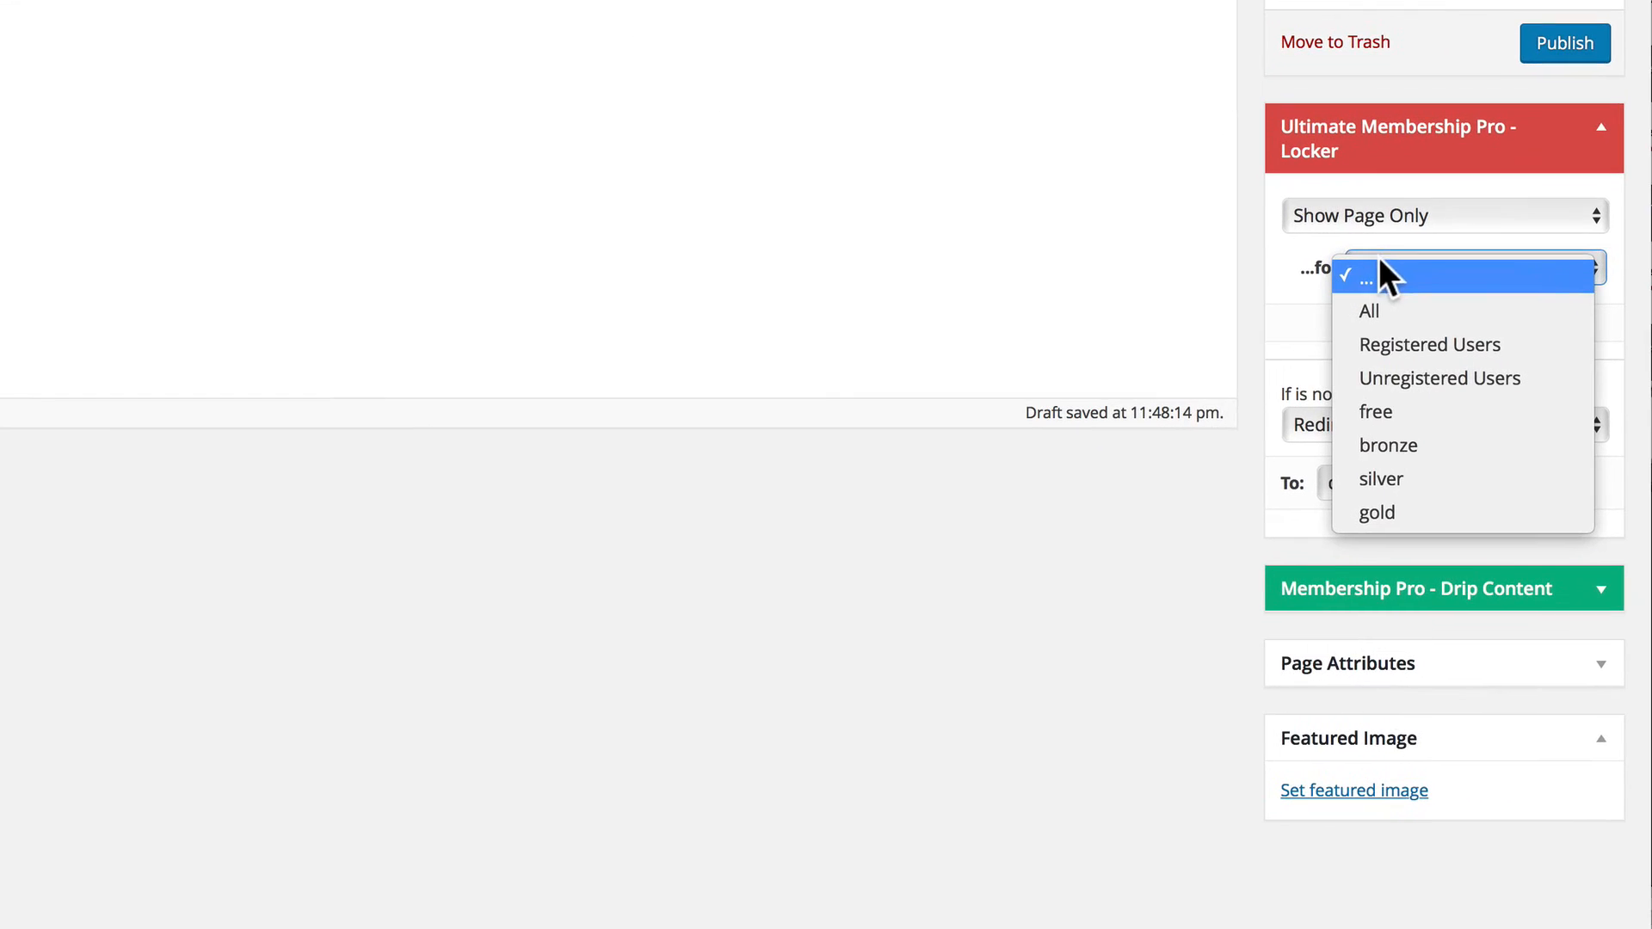
pyautogui.click(1477, 529)
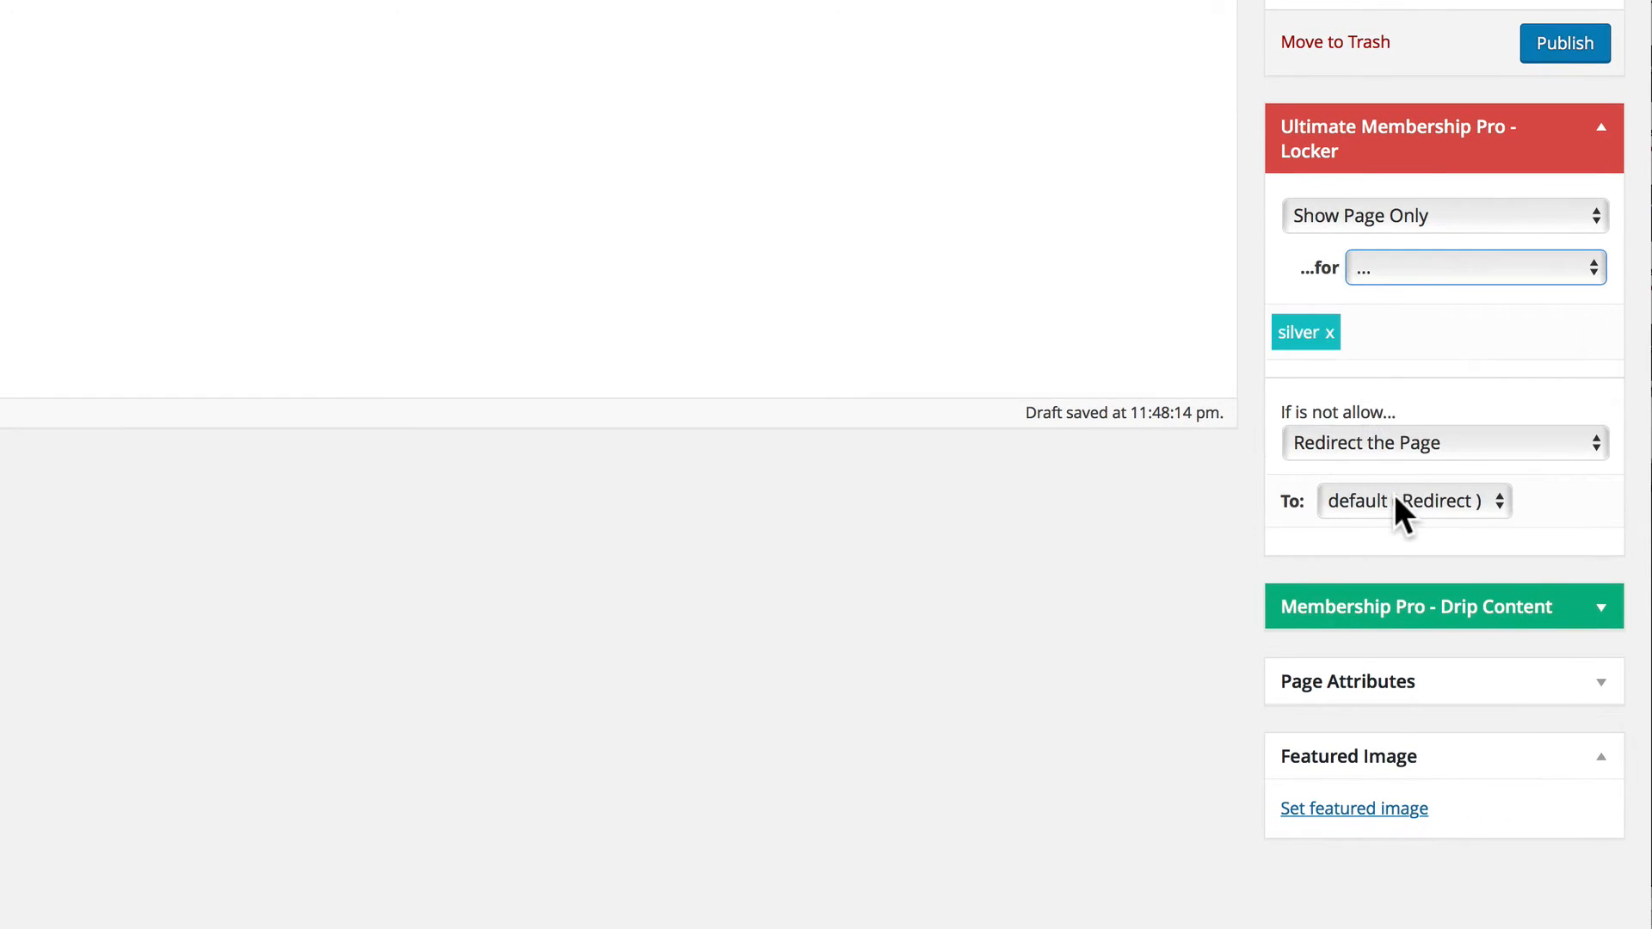
pyautogui.click(1400, 508)
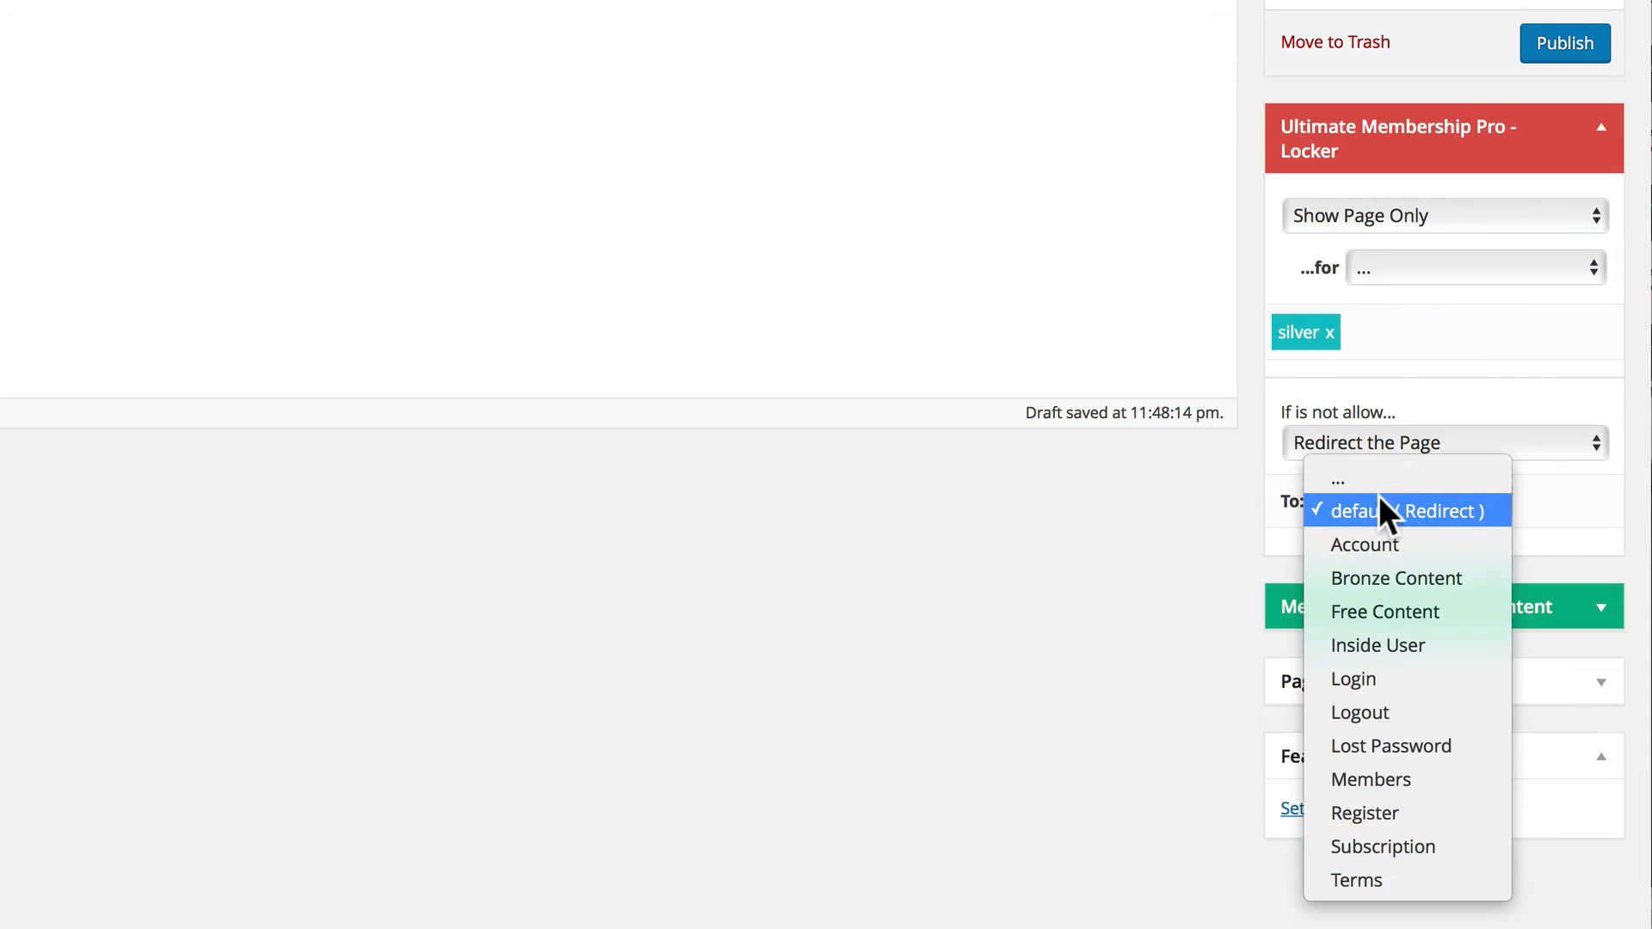
pyautogui.click(1349, 847)
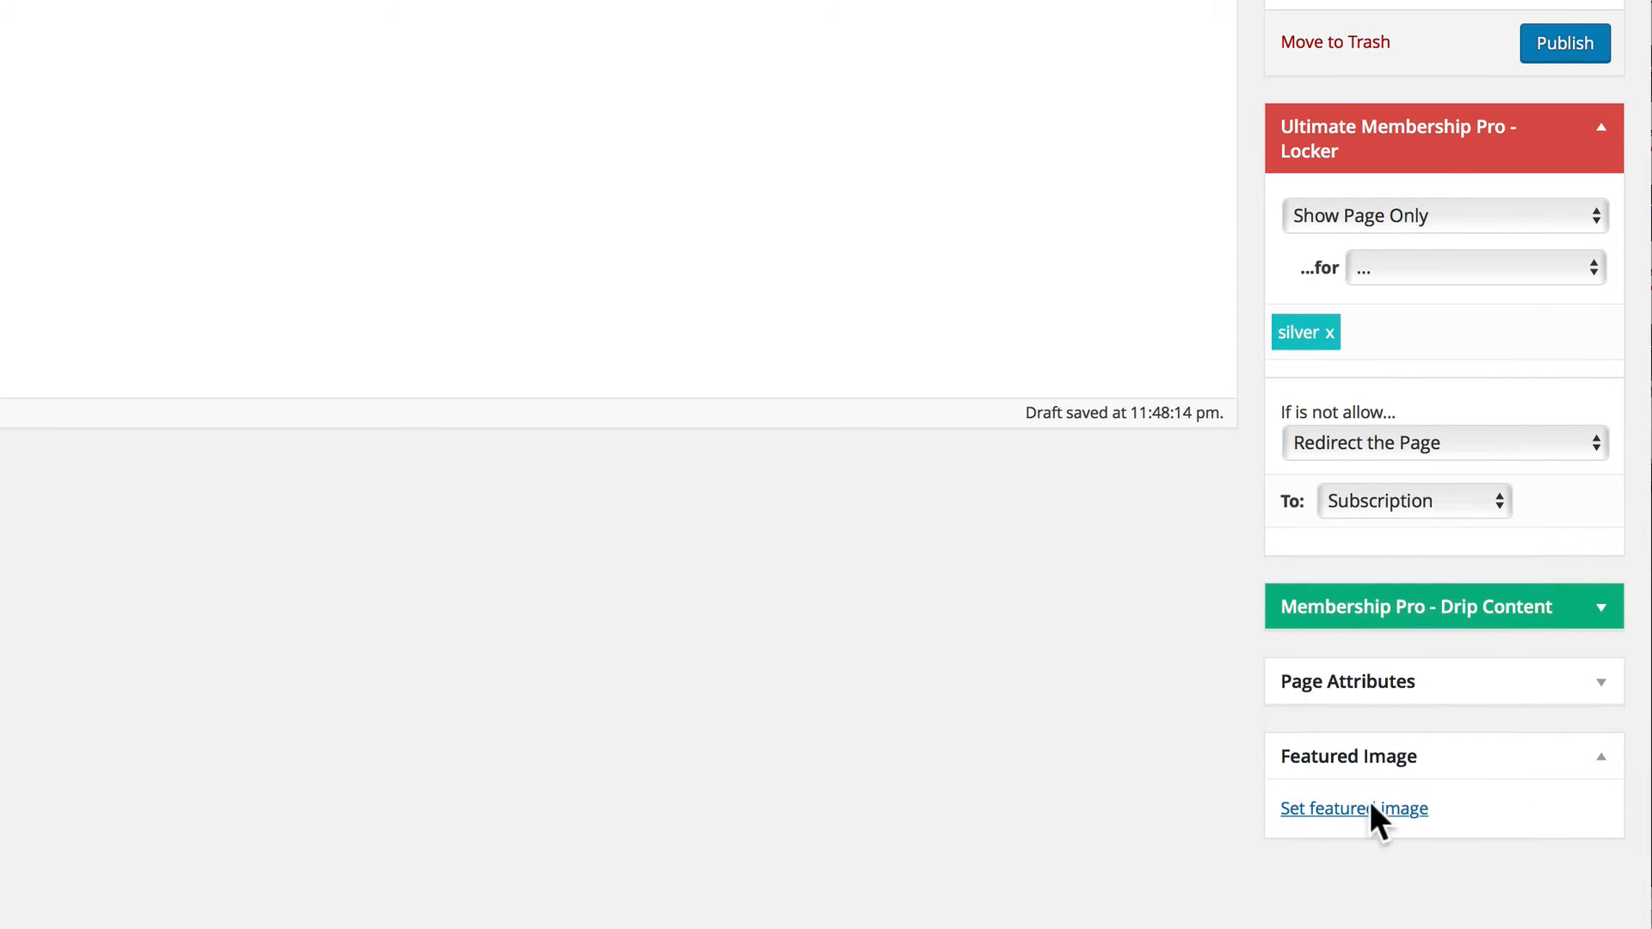
pyautogui.click(1561, 45)
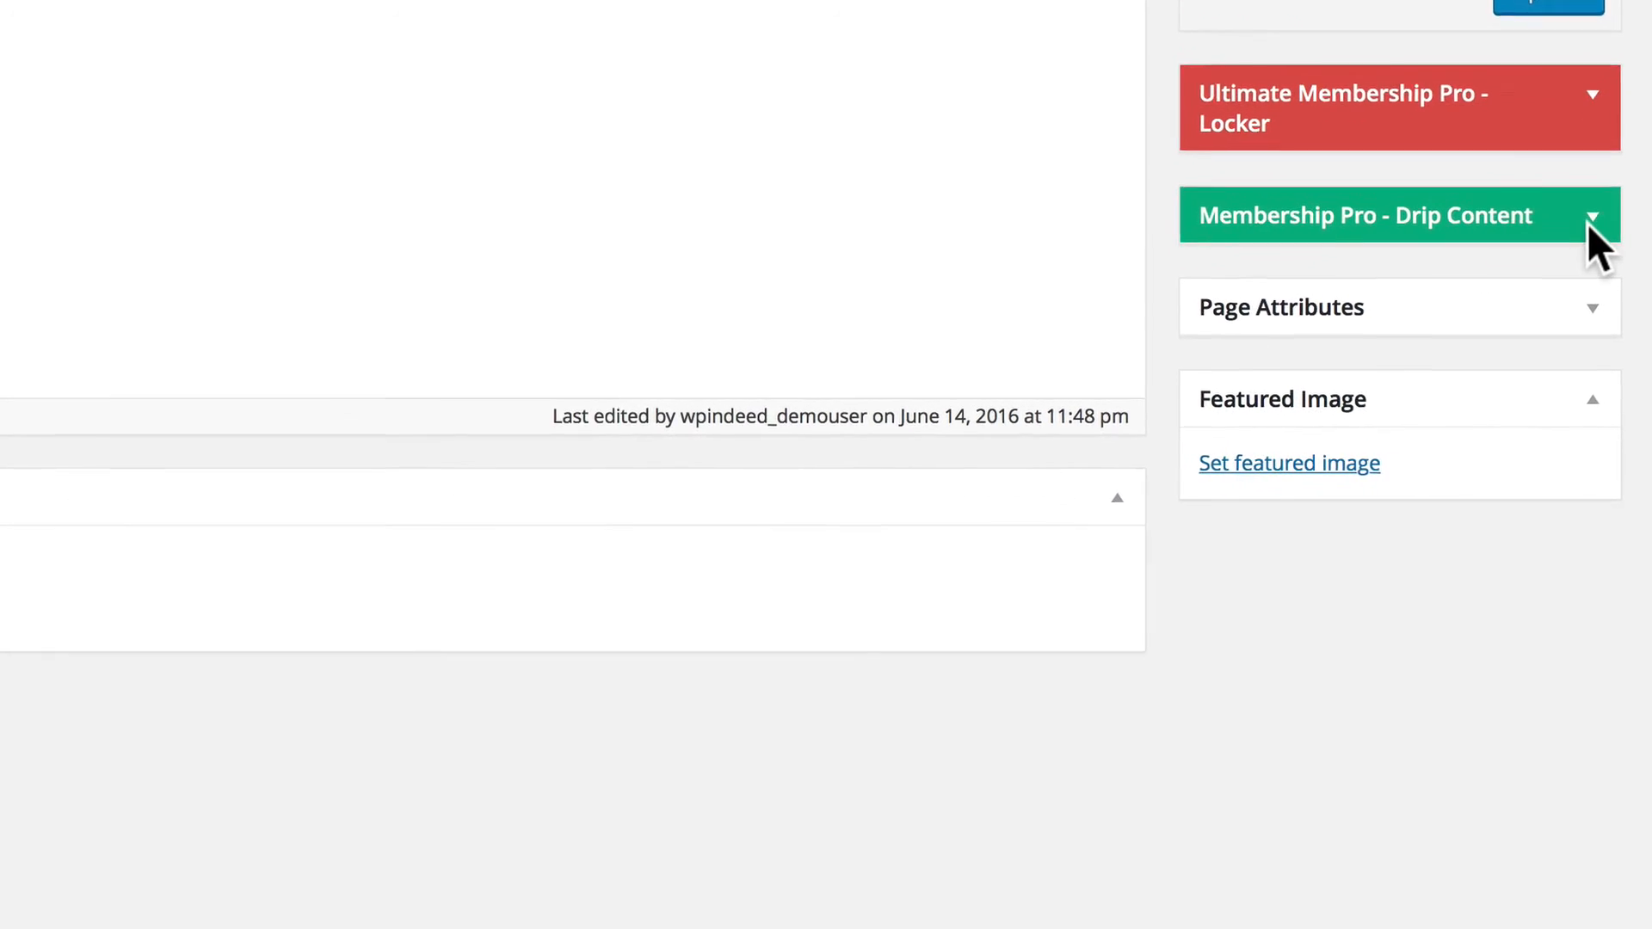
# Turn on Drip Content for the Silver Content page, enter a release time of 10 days after subscription, and check the specific release date calendar.
pyautogui.click(1600, 257)
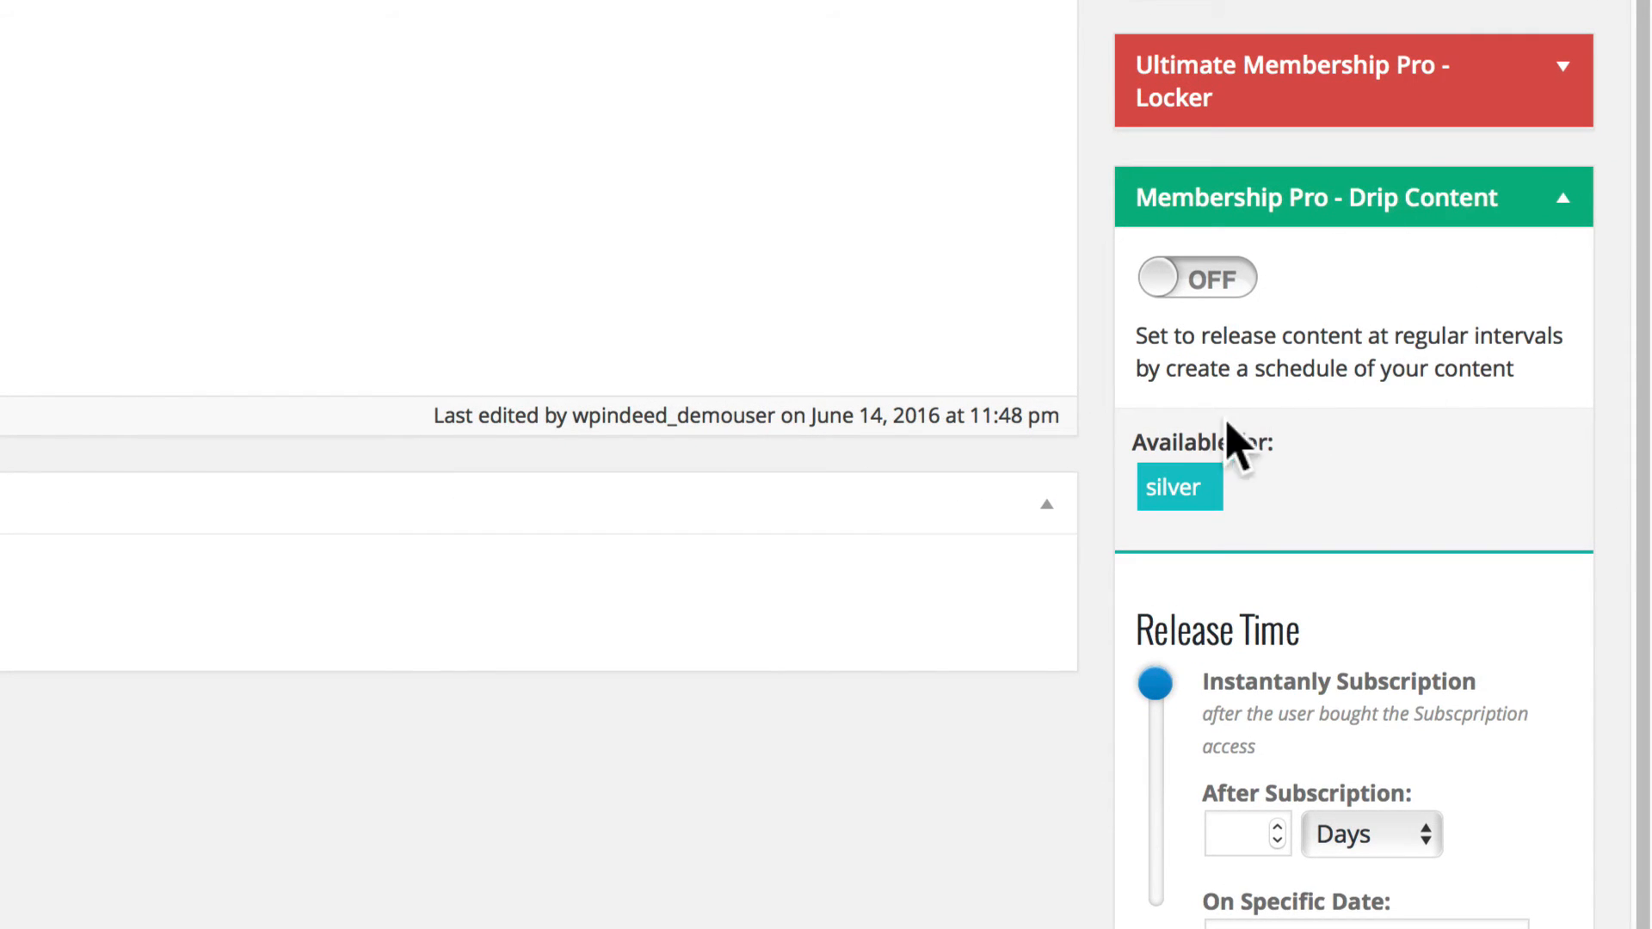
pyautogui.click(1227, 284)
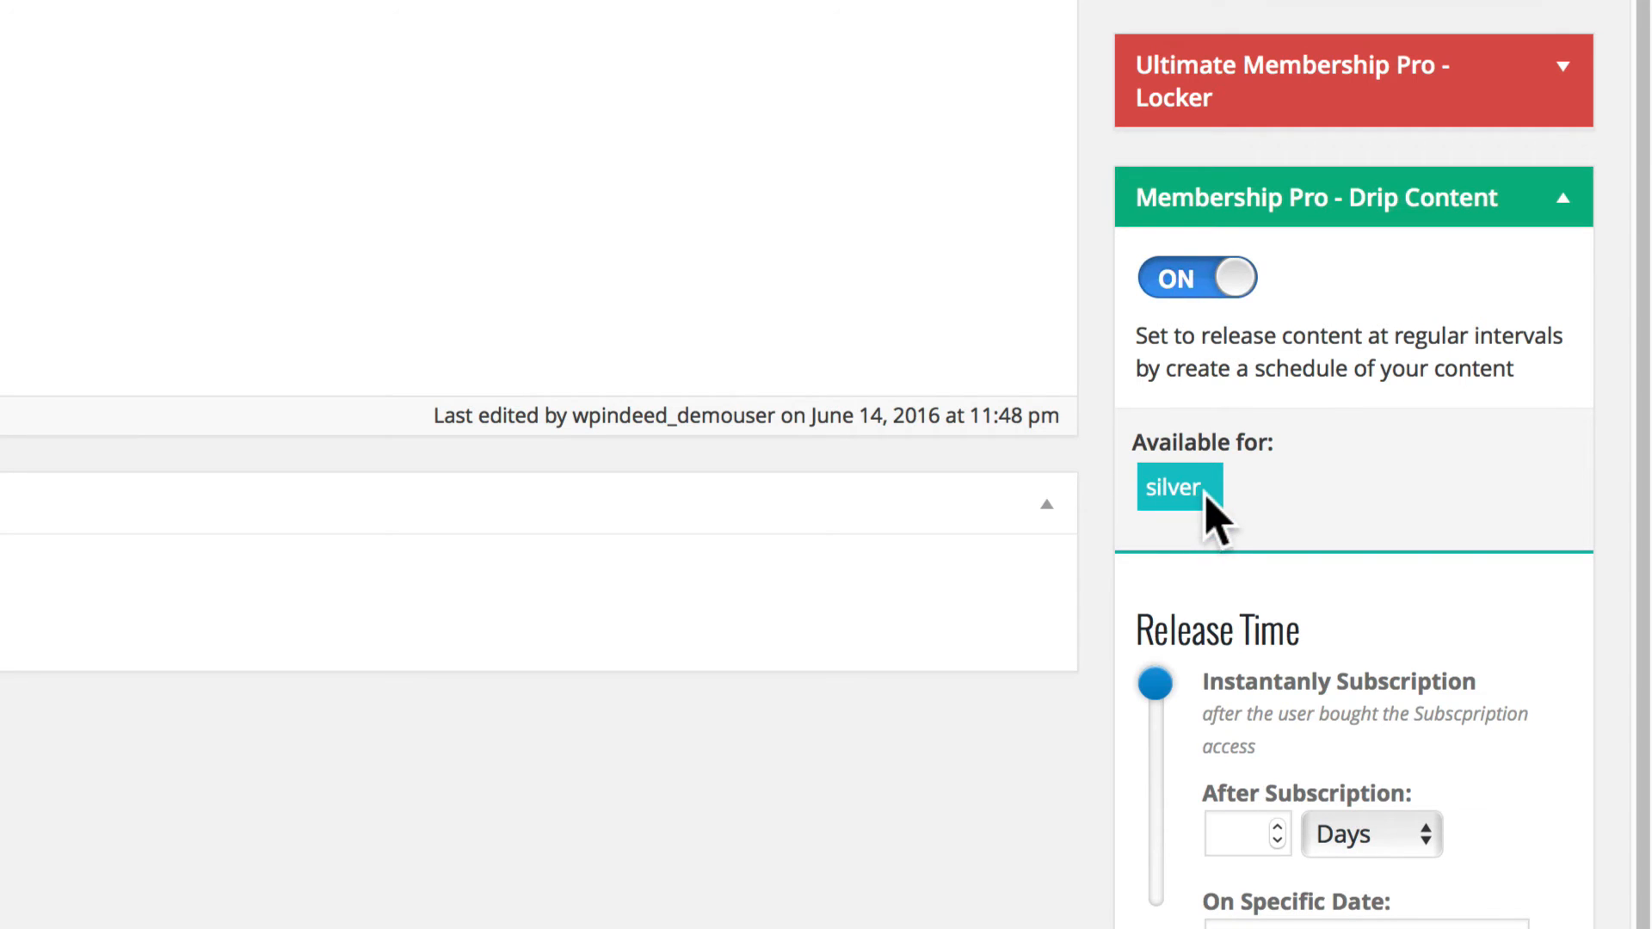
pyautogui.scroll(-5, 1179, 689)
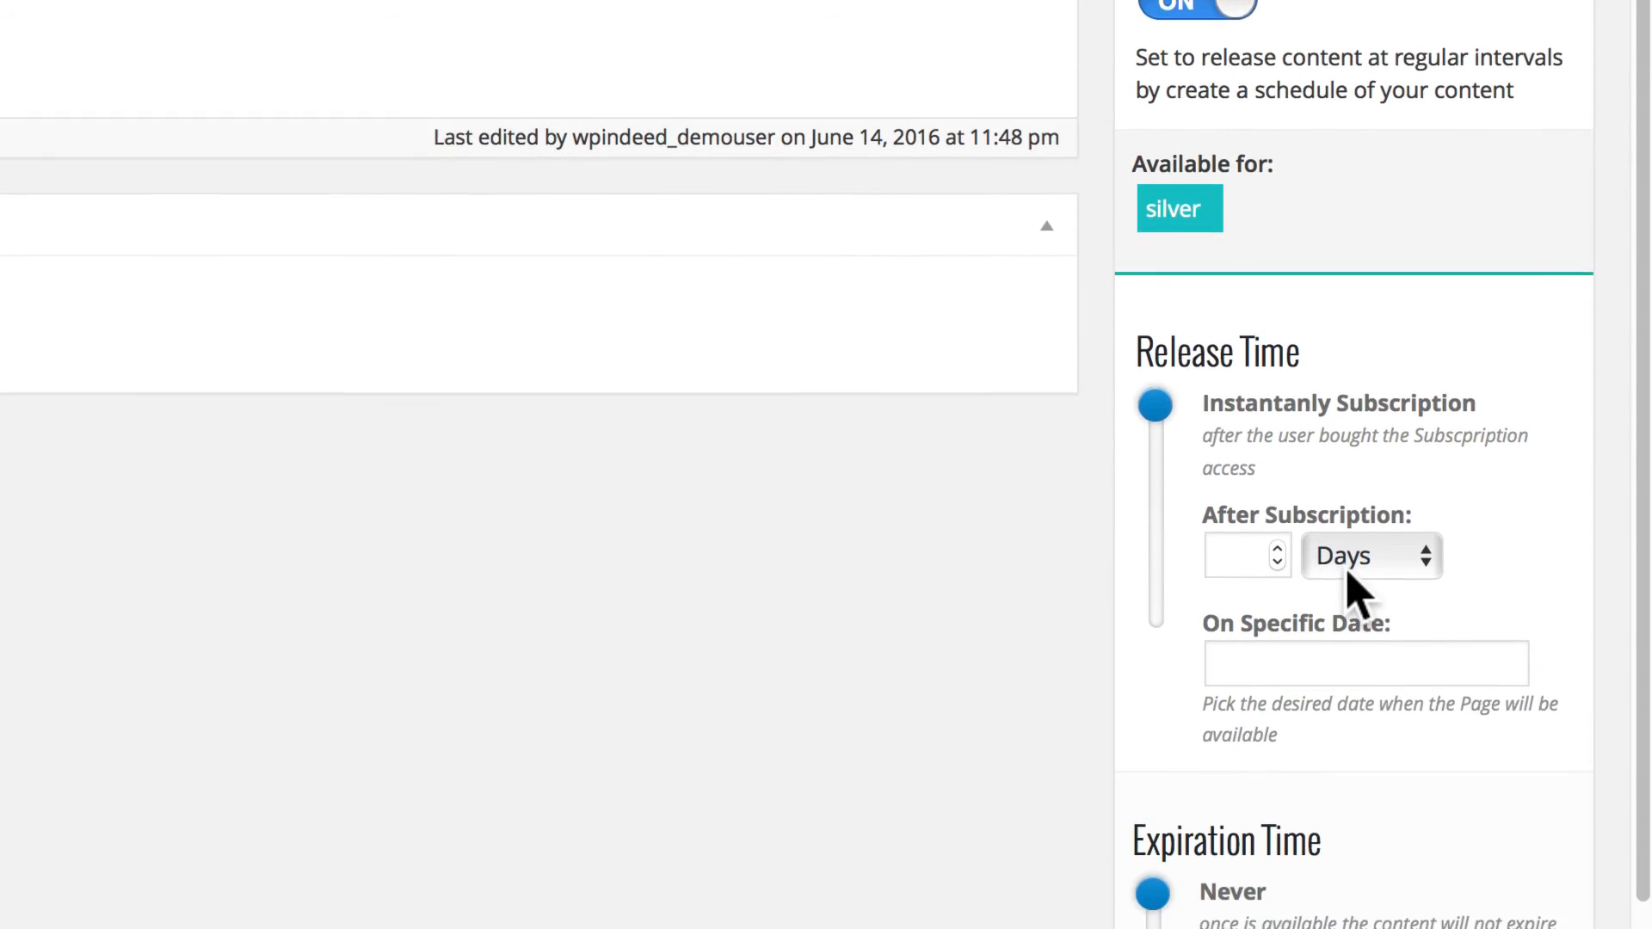
pyautogui.click(1239, 360)
pyautogui.write('10')
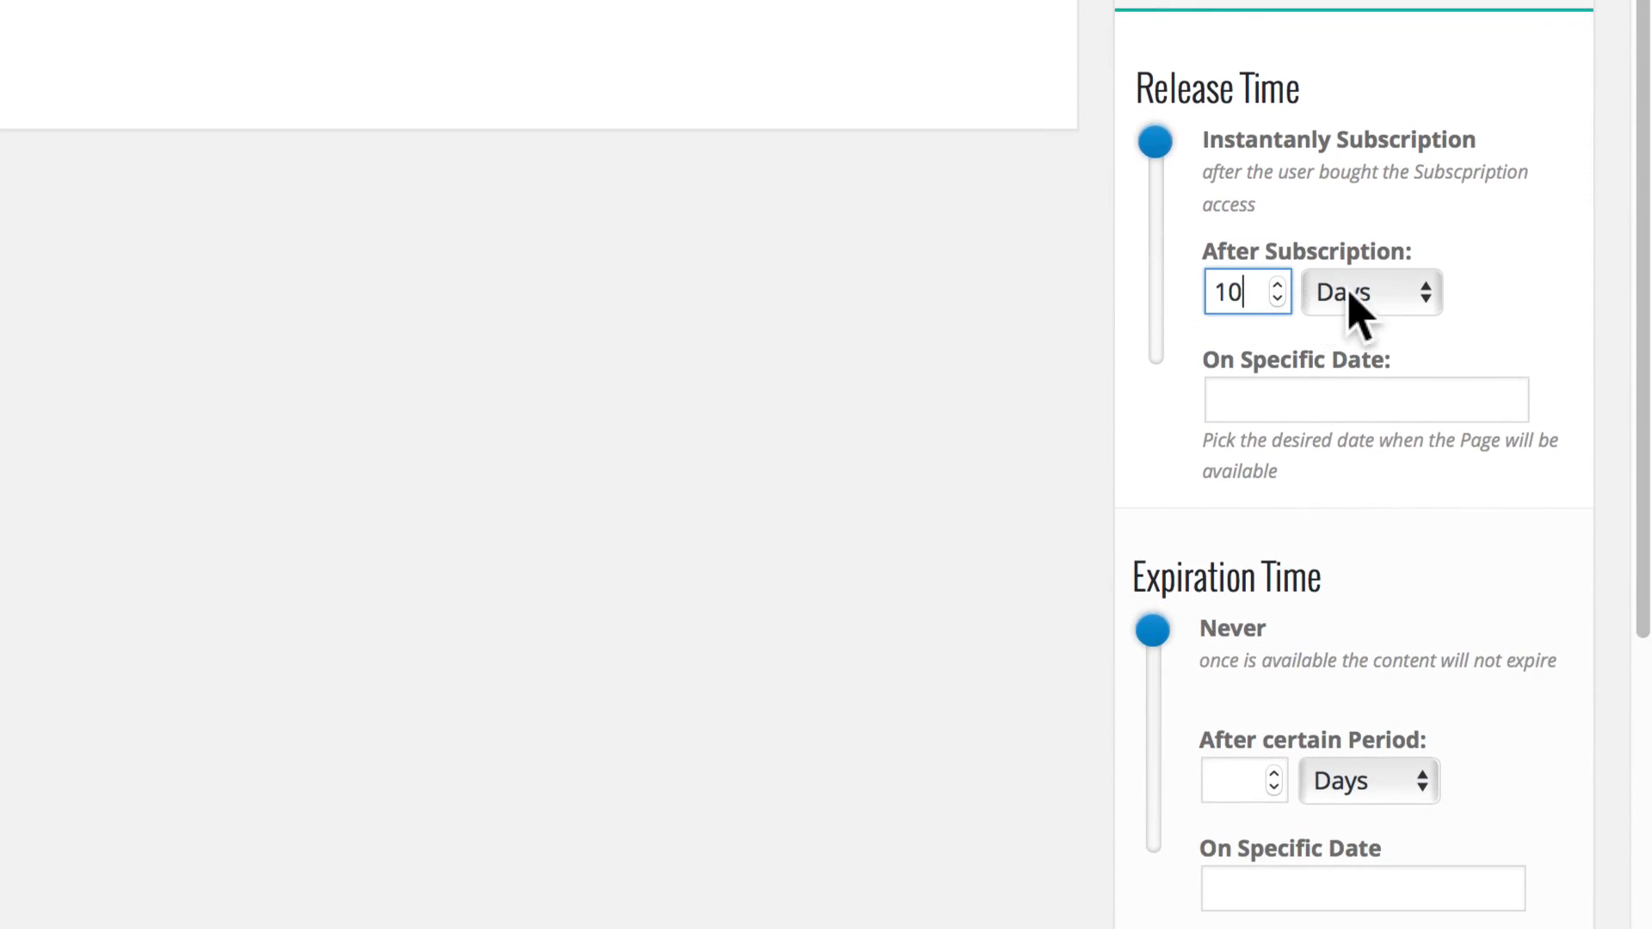
pyautogui.click(1247, 415)
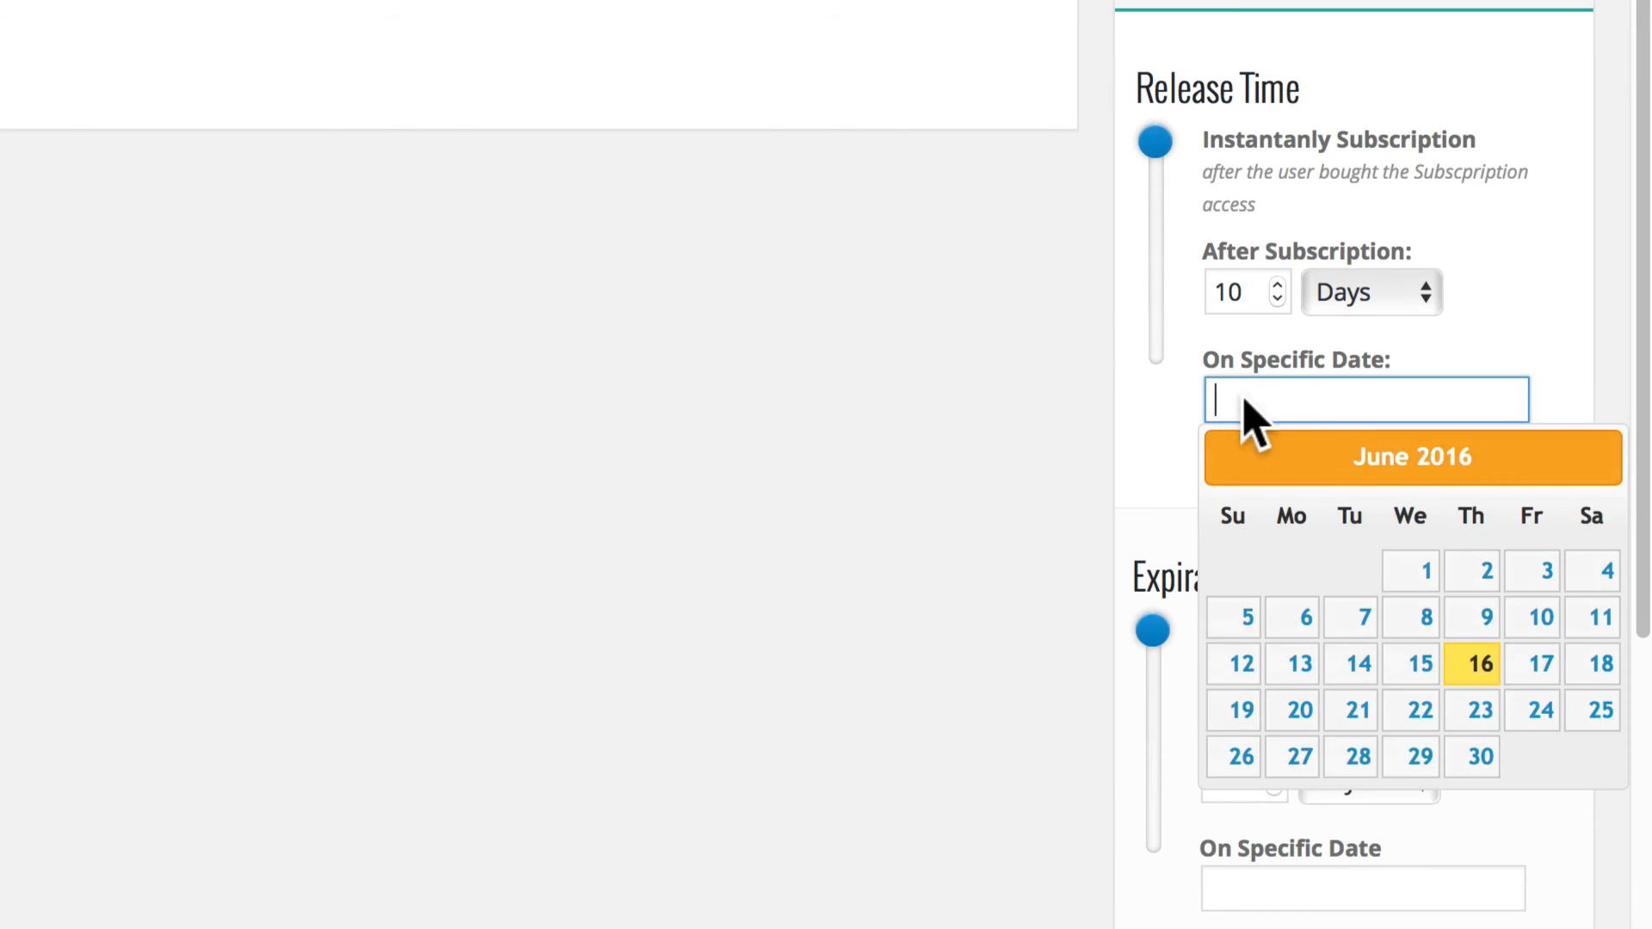
pyautogui.click(1554, 353)
# Enter a Drip Content expiration period of 10 days and check the calendar for a specific expiration date.
pyautogui.scroll(-5, 1554, 353)
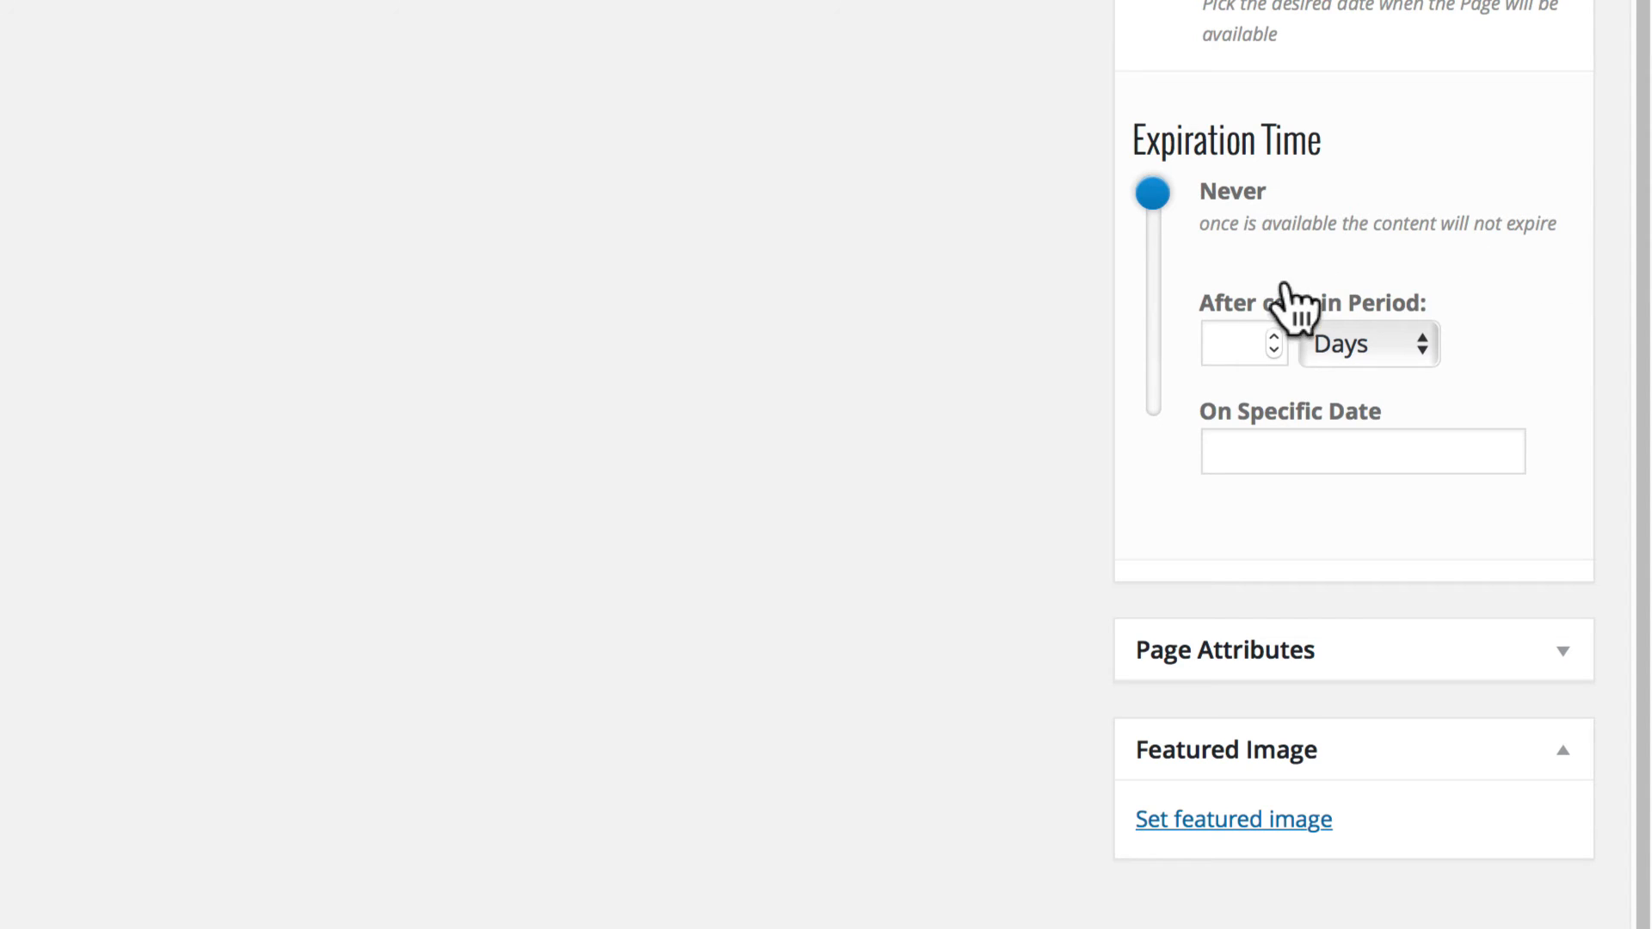
pyautogui.click(1272, 340)
pyautogui.write('10')
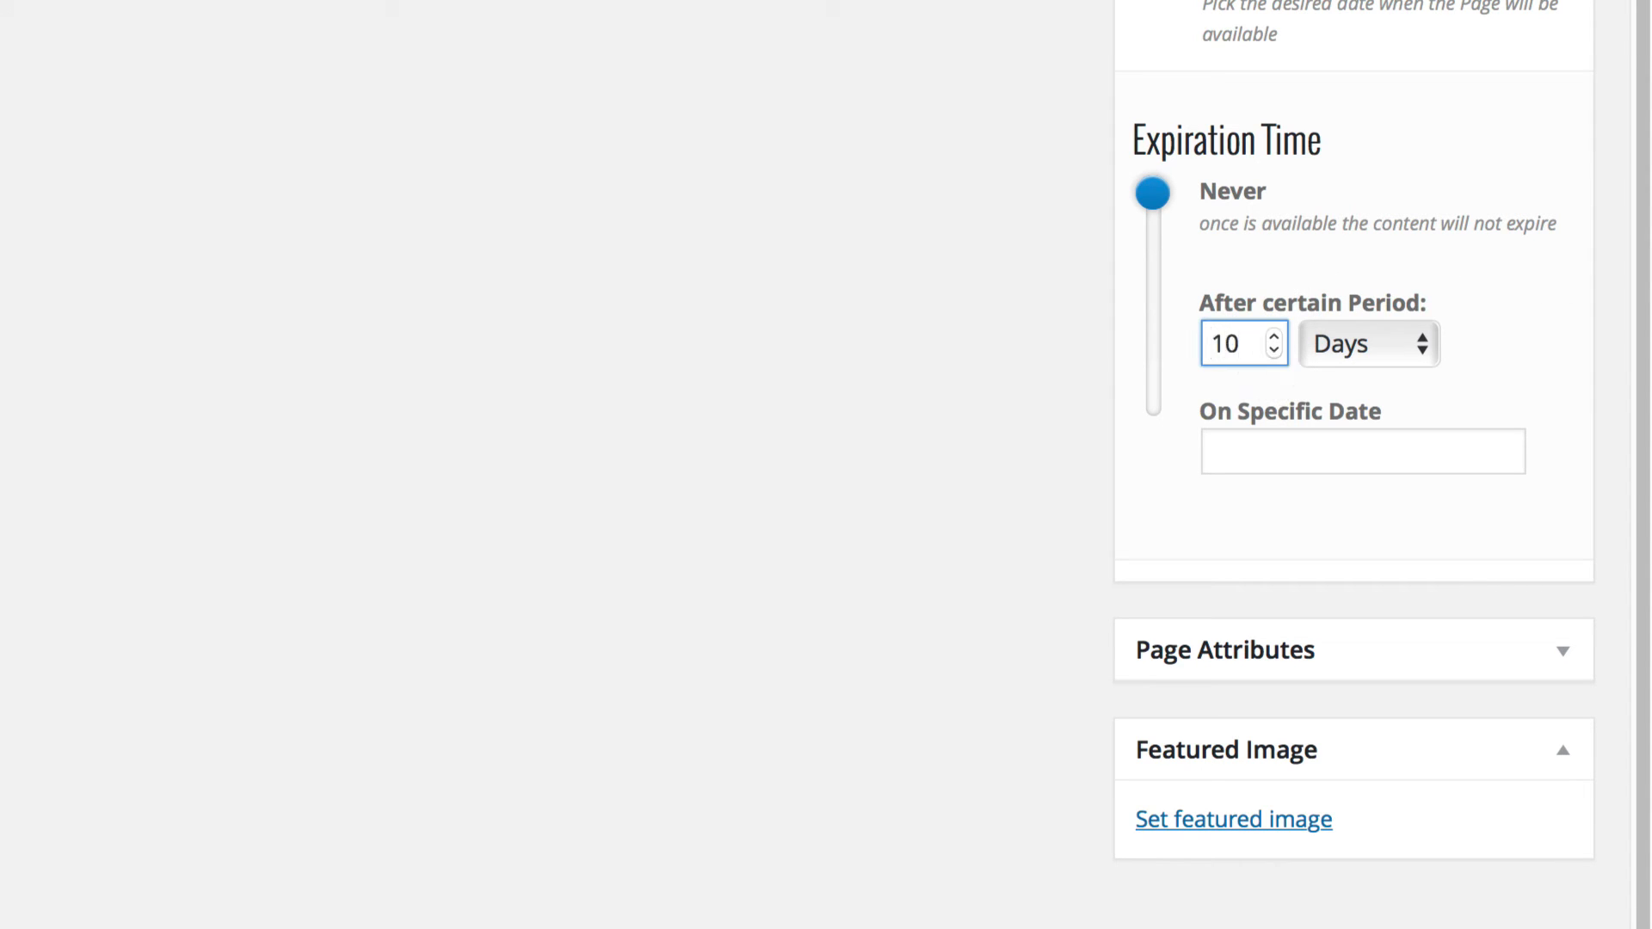
pyautogui.click(1351, 349)
pyautogui.click(1351, 351)
pyautogui.click(1312, 443)
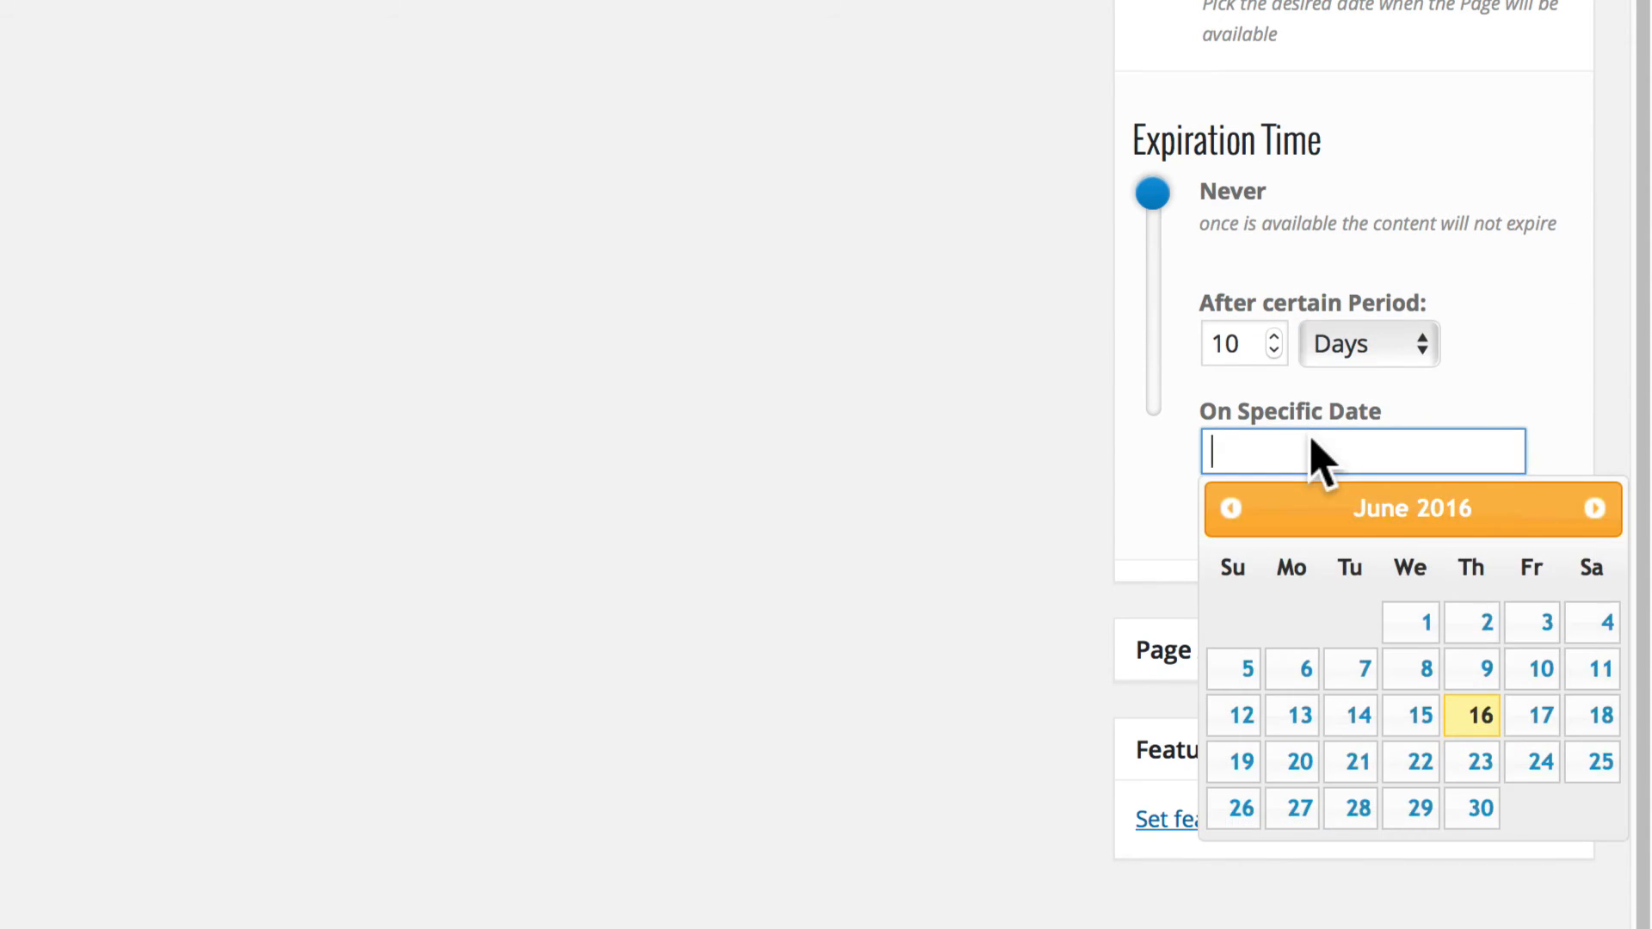
pyautogui.click(1564, 347)
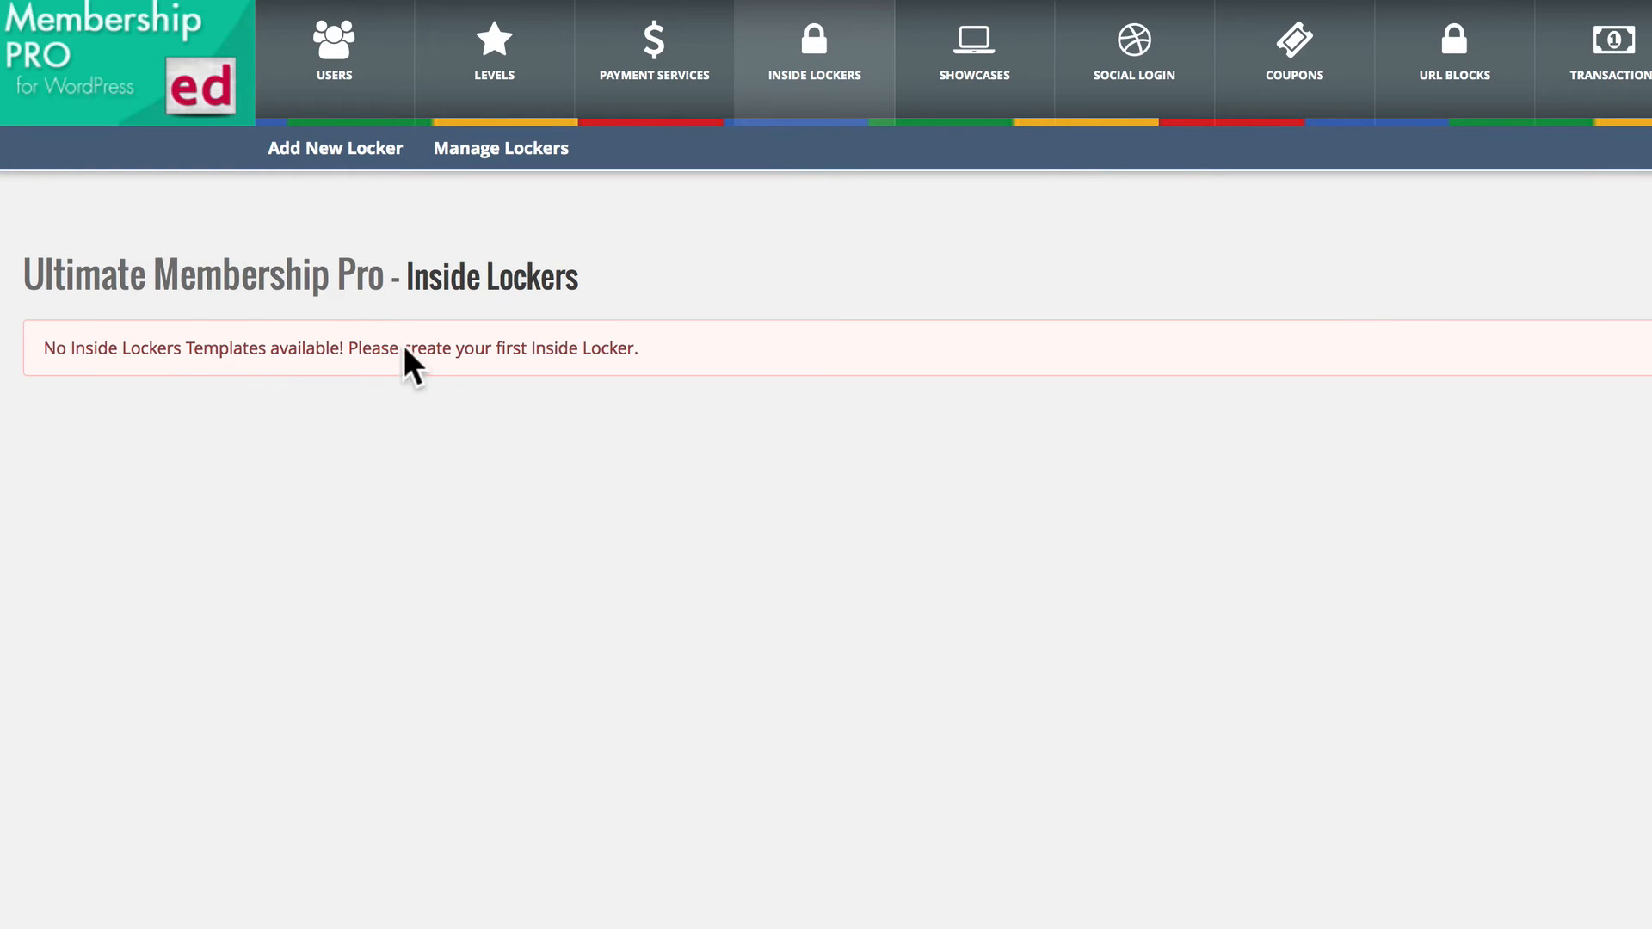
# Add a new inside locker in Ultimate Membership Pro and name it "Gold Locker".
pyautogui.click(350, 148)
pyautogui.doubleClick(209, 375)
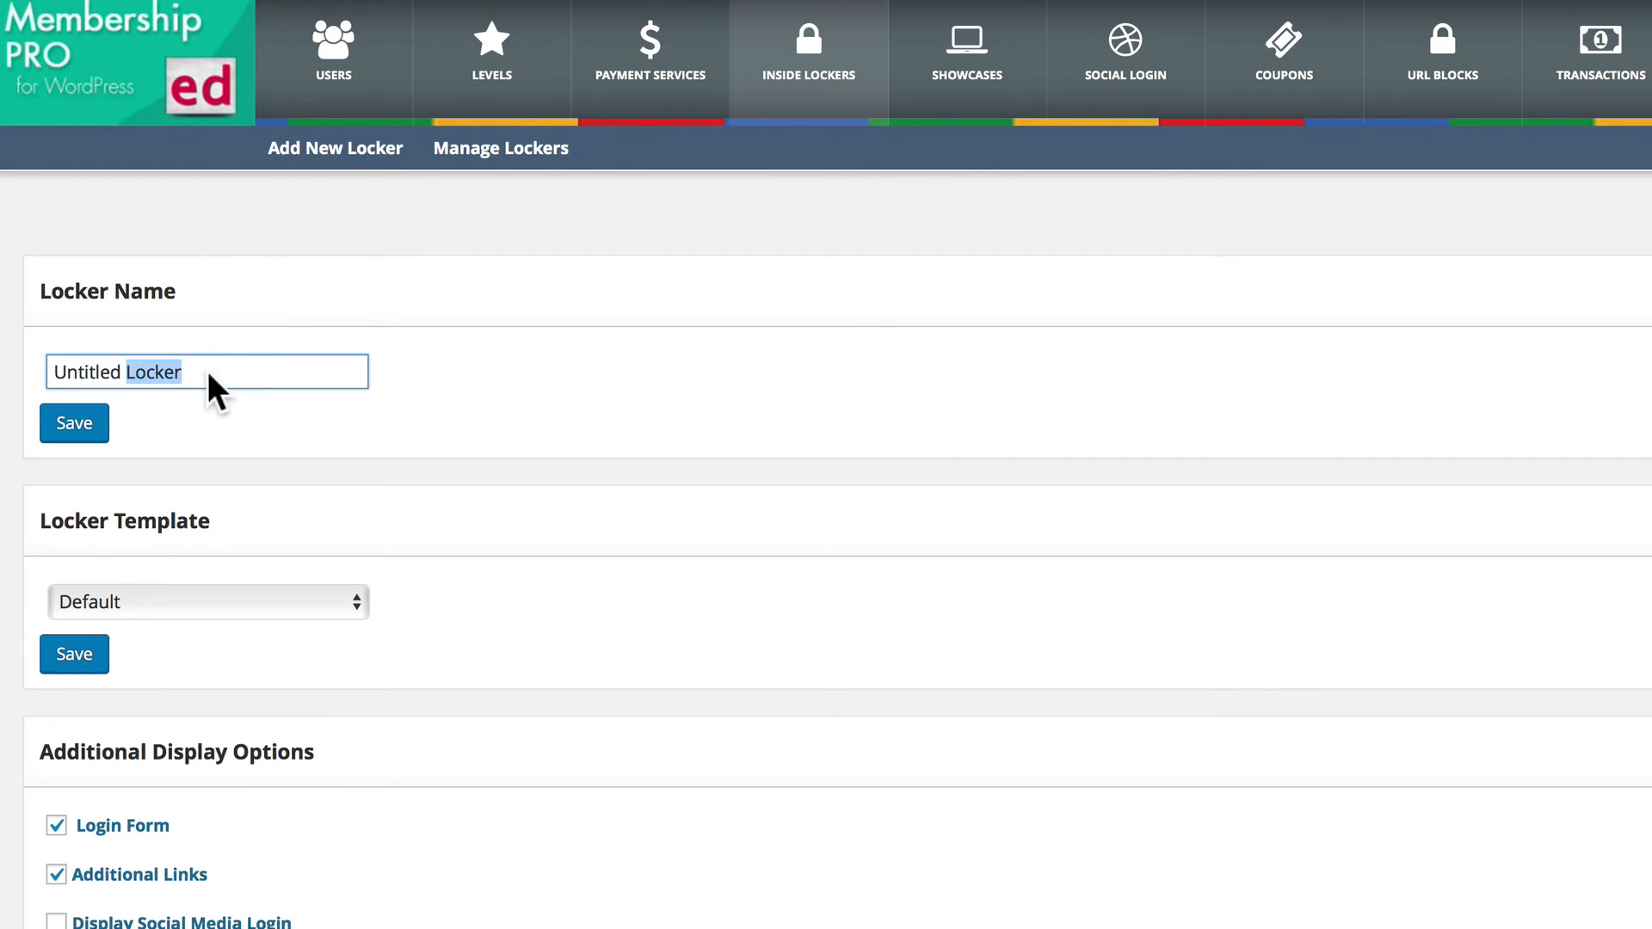
pyautogui.tripleClick(209, 375)
pyautogui.write('Gol')
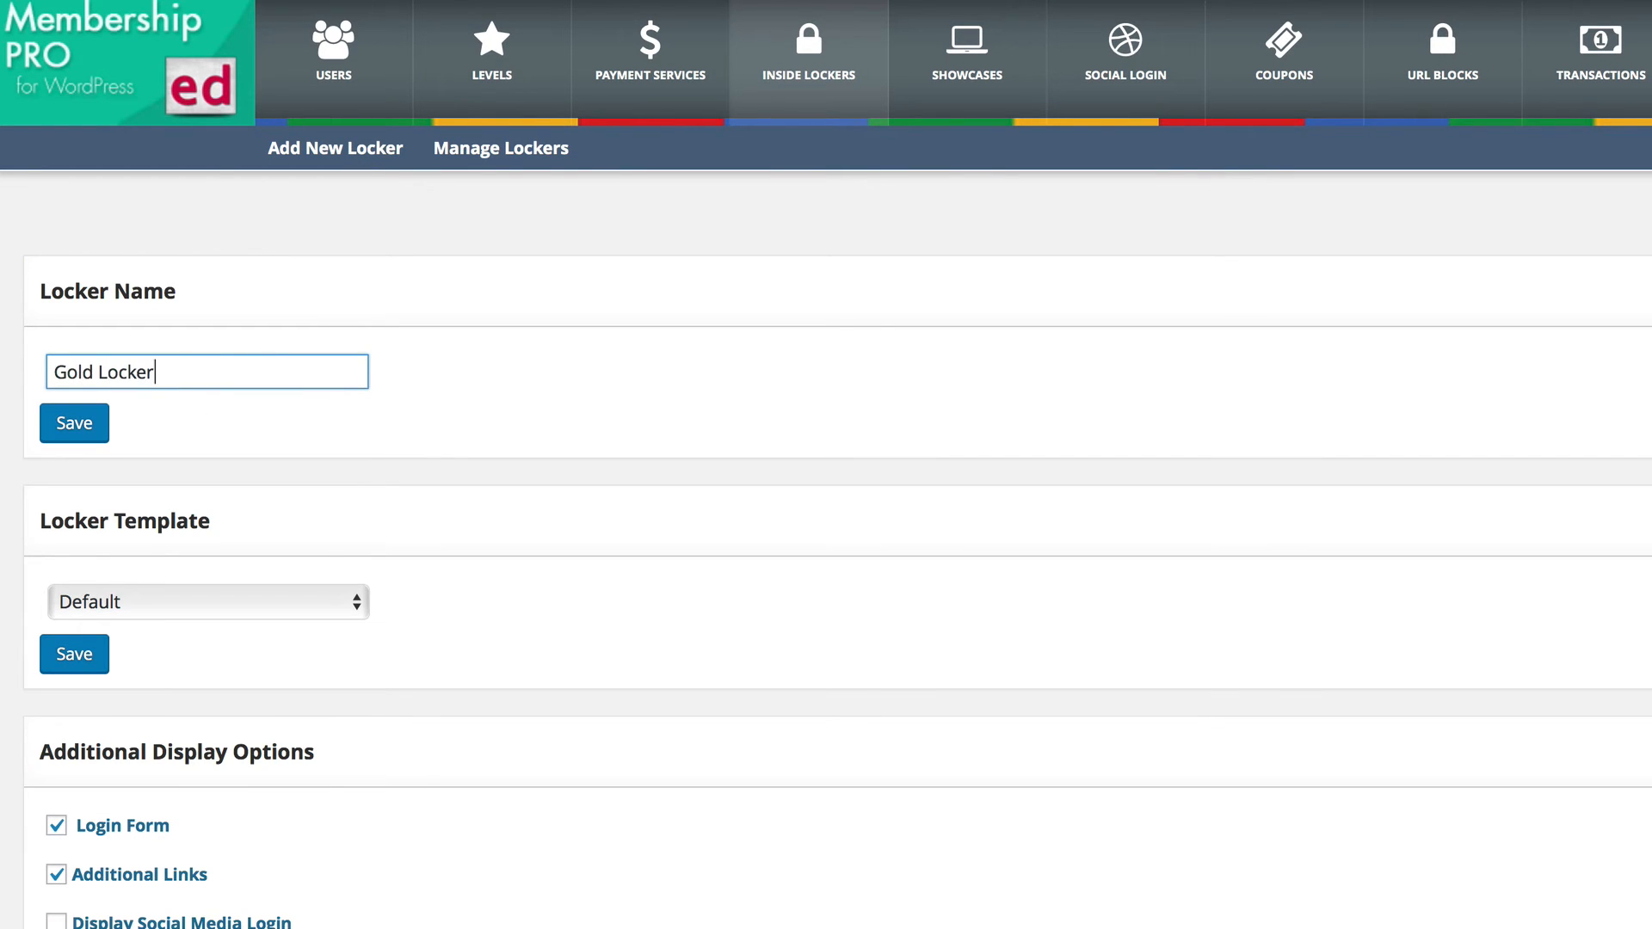
# Set the Gold Locker's template to Zone and review its message and preview.
pyautogui.scroll(-5, 172, 370)
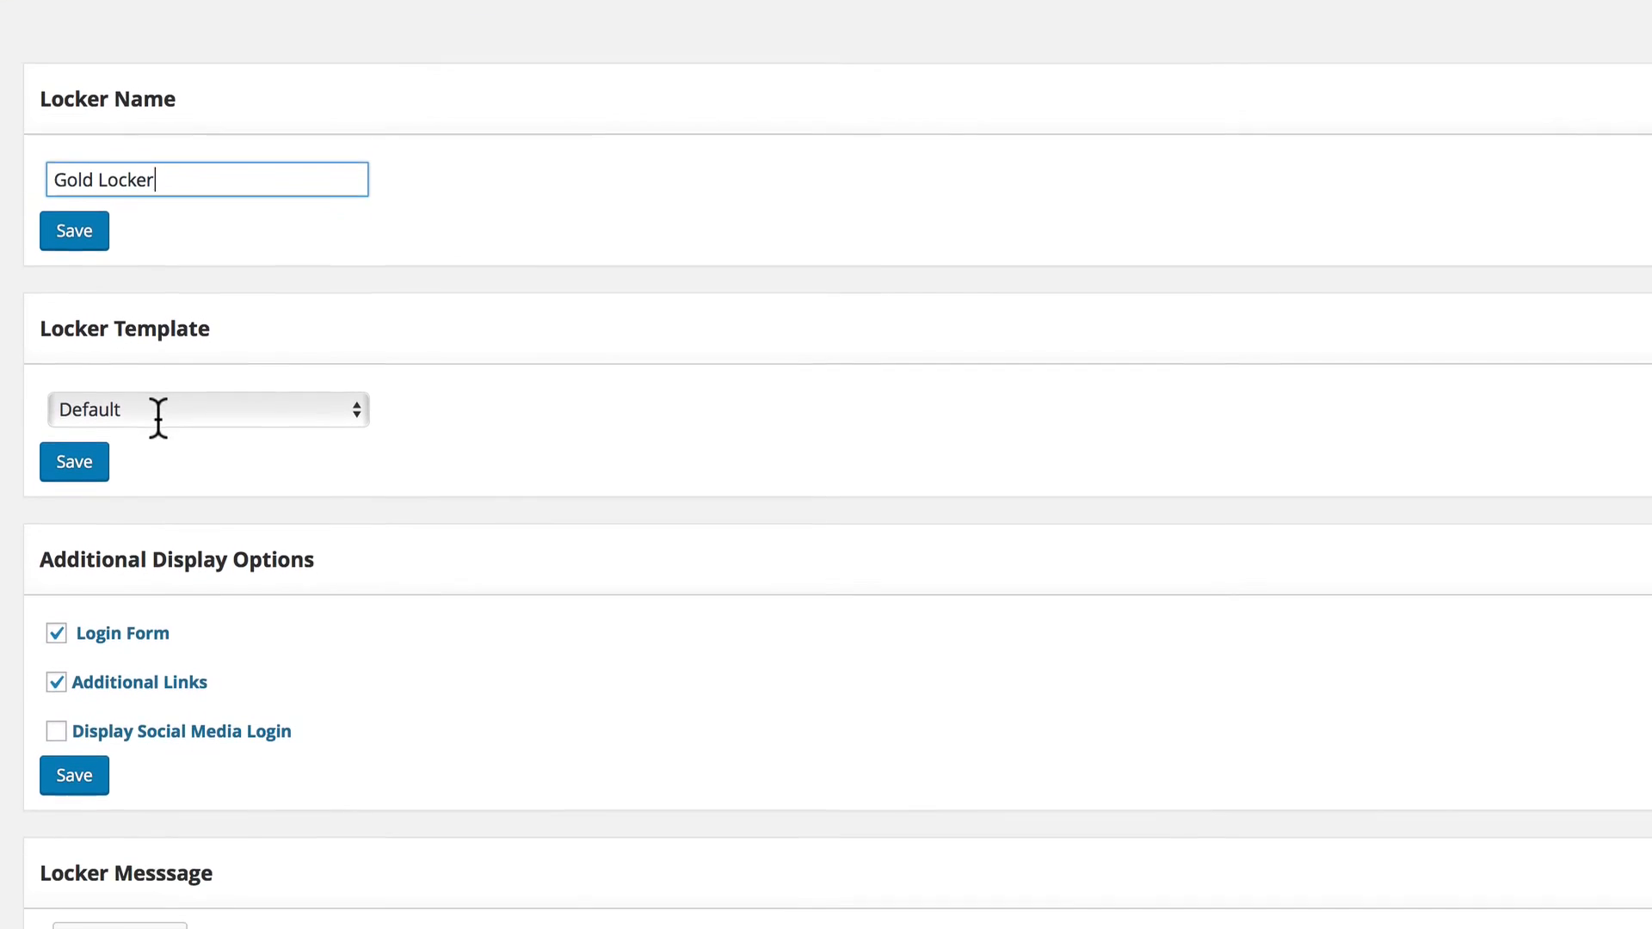
pyautogui.click(157, 336)
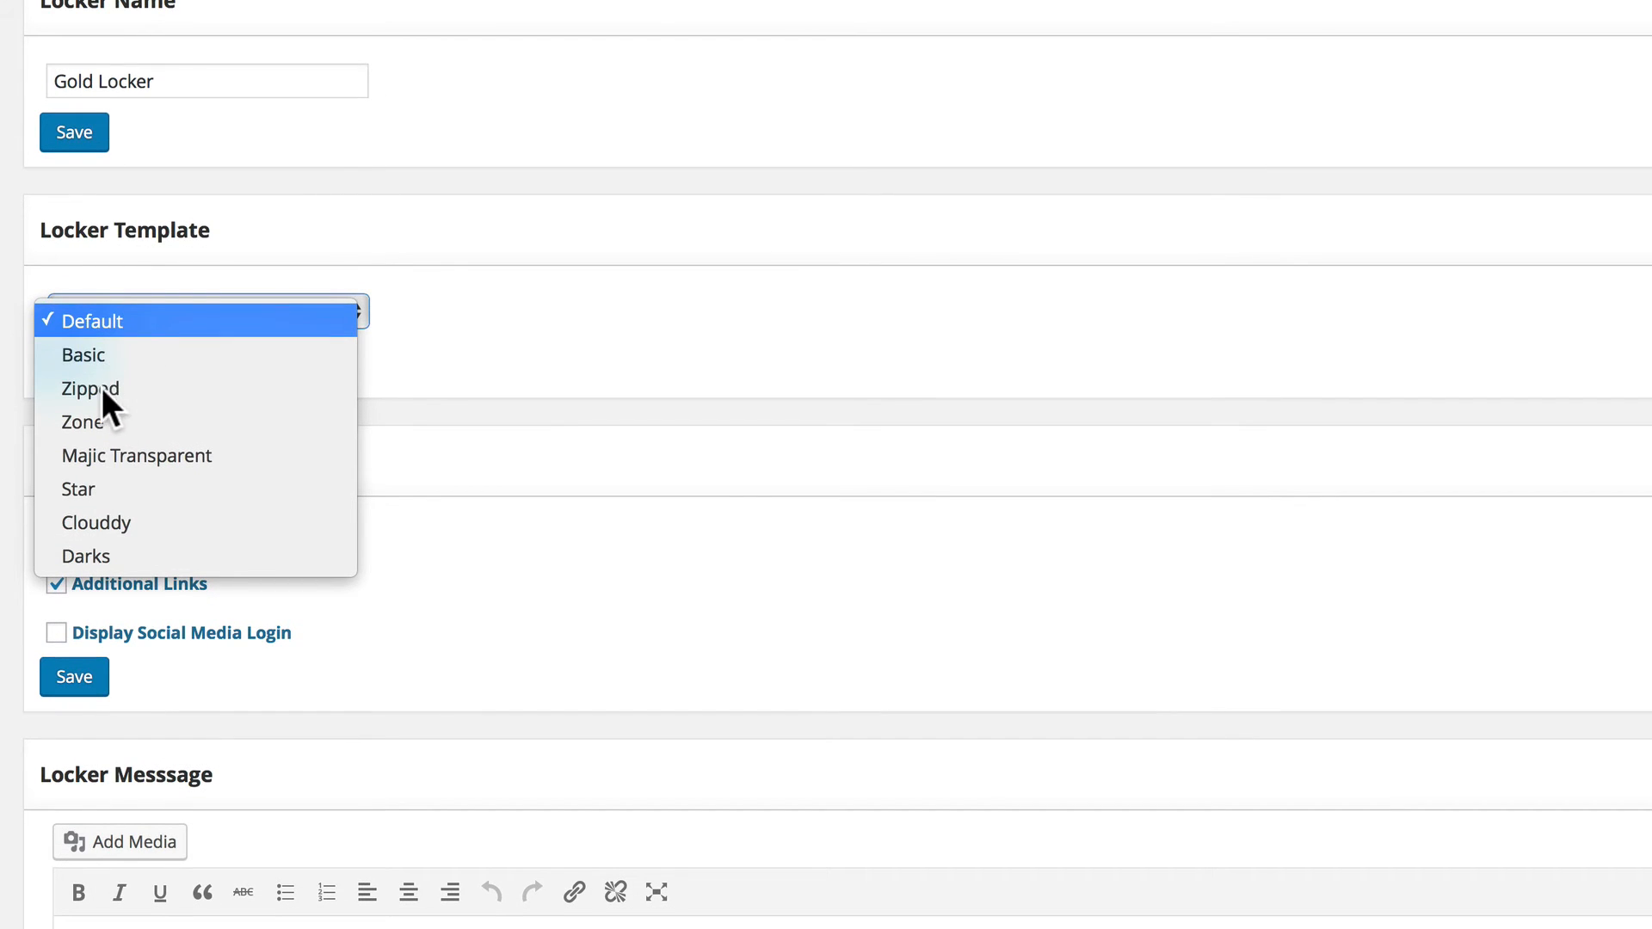
pyautogui.click(96, 420)
pyautogui.scroll(-9, 668, 332)
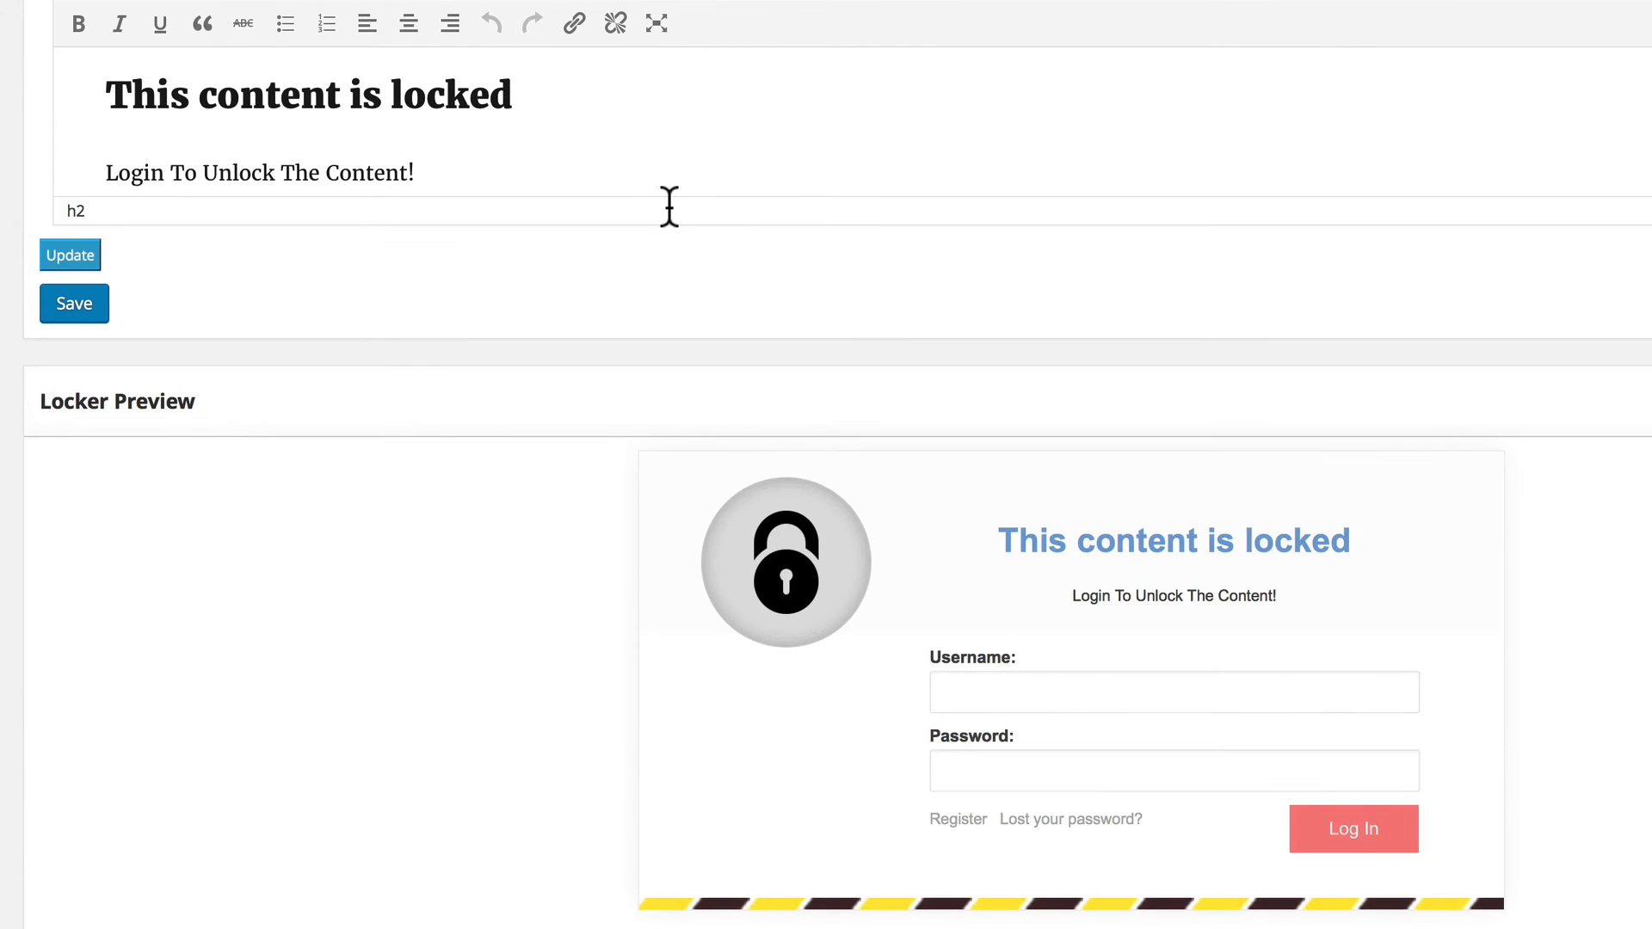
pyautogui.scroll(8, 878, 306)
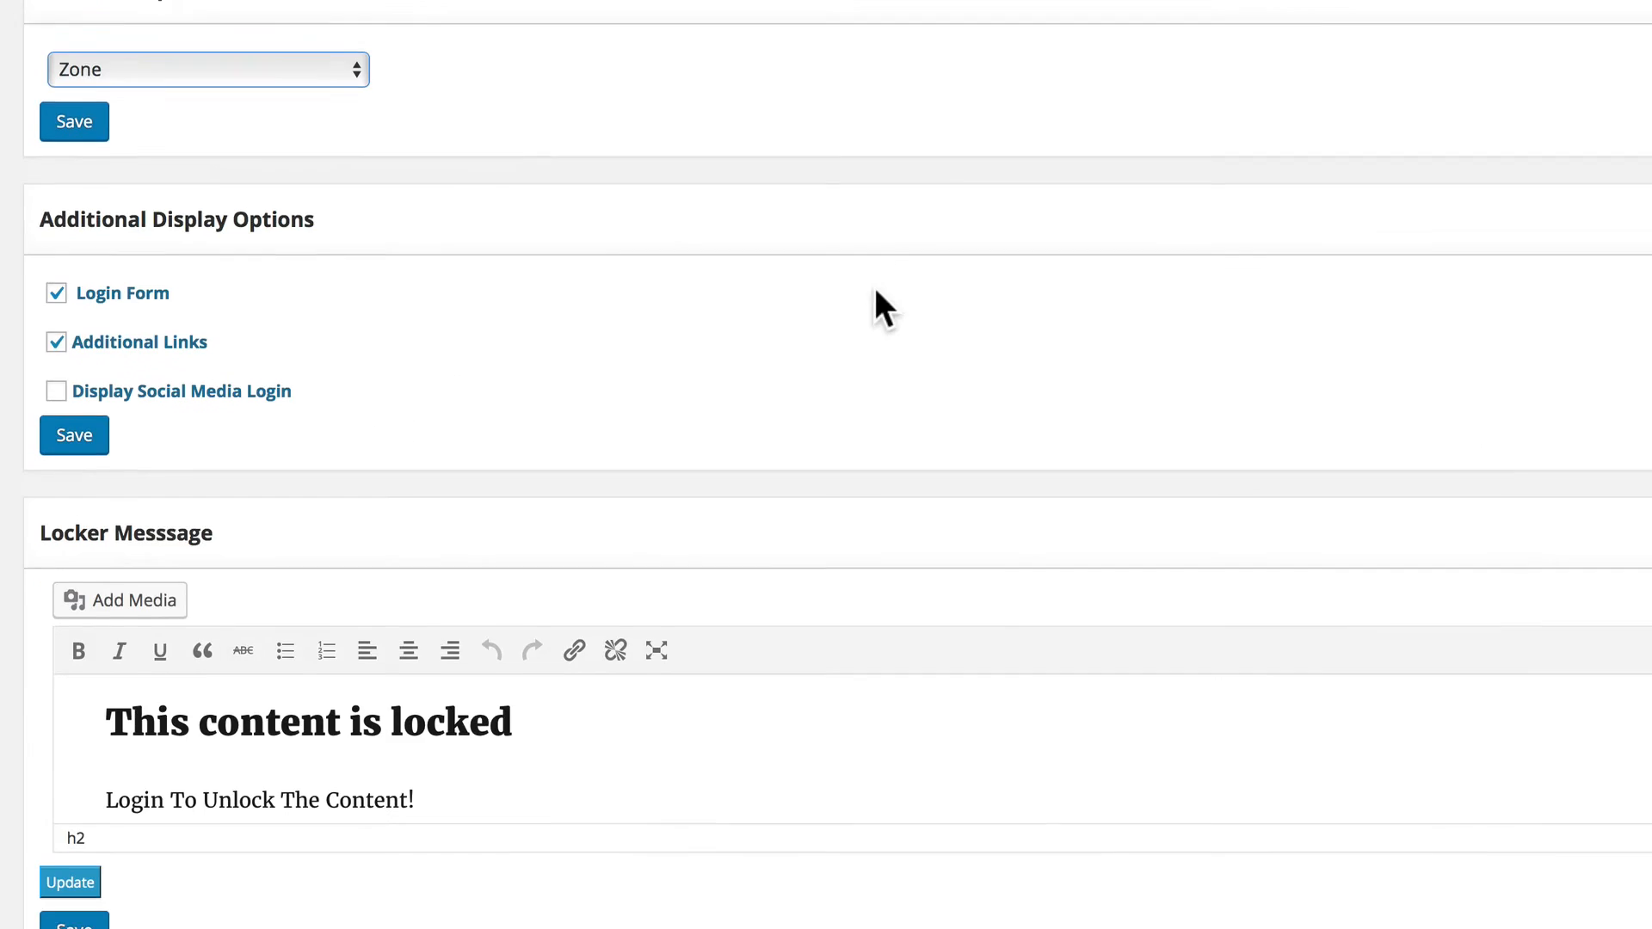
# Switch the Gold Locker's template to Majic Transparent, check its preview and save the locker.
pyautogui.click(292, 126)
pyautogui.click(192, 171)
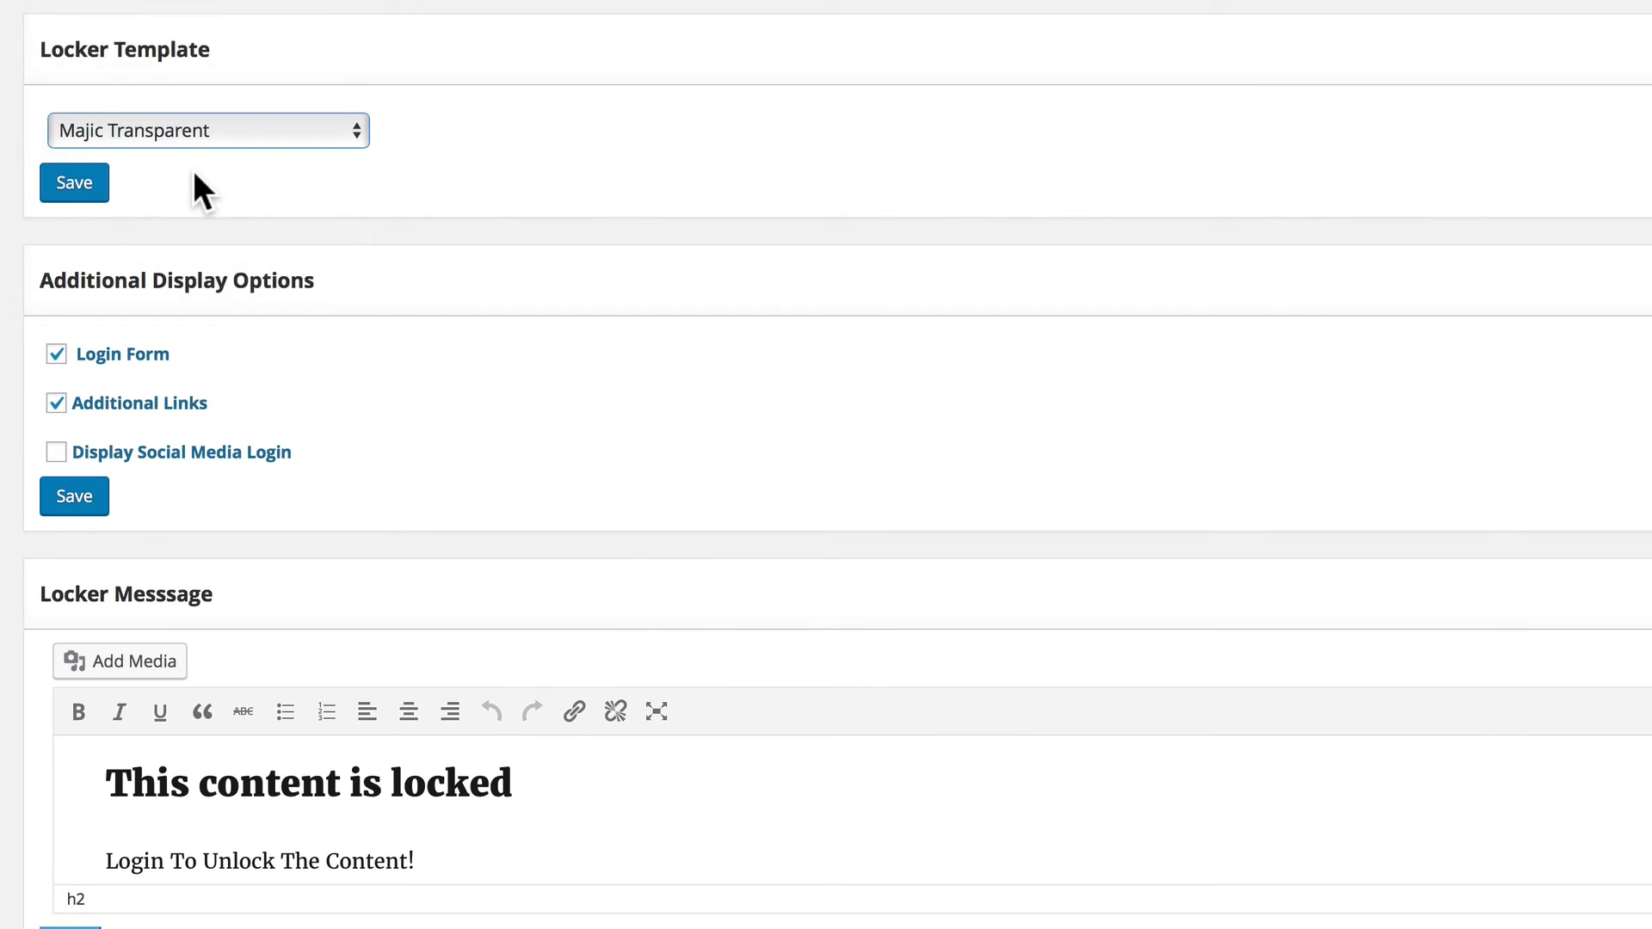
pyautogui.scroll(-7, 193, 170)
pyautogui.scroll(-2, 196, 170)
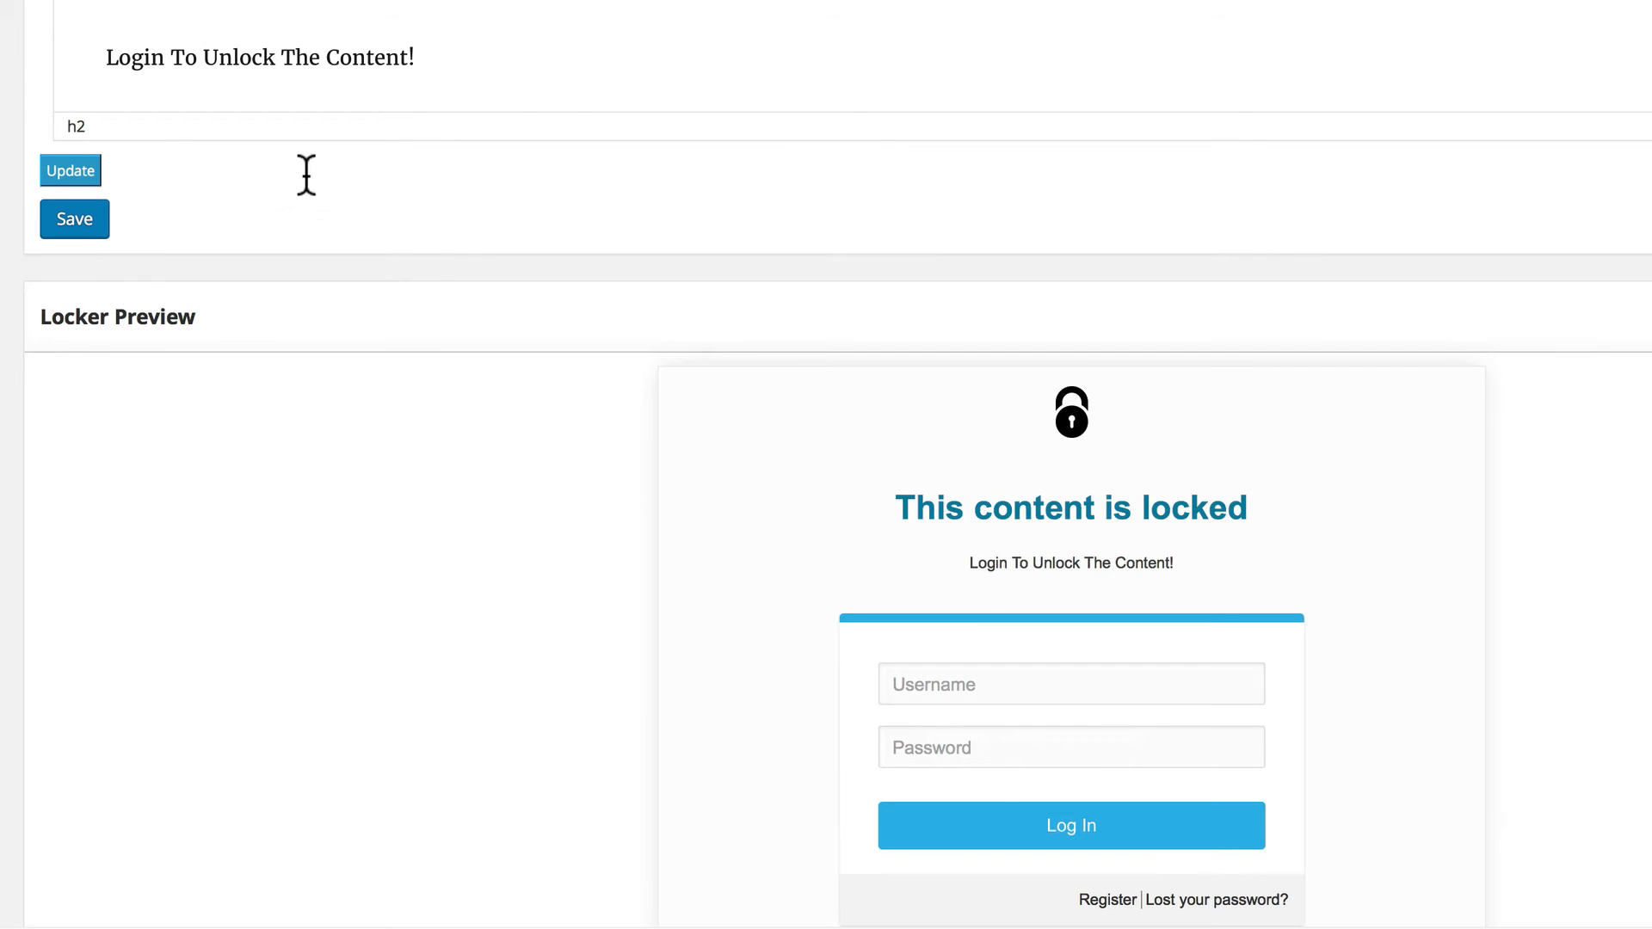
pyautogui.scroll(7, 930, 561)
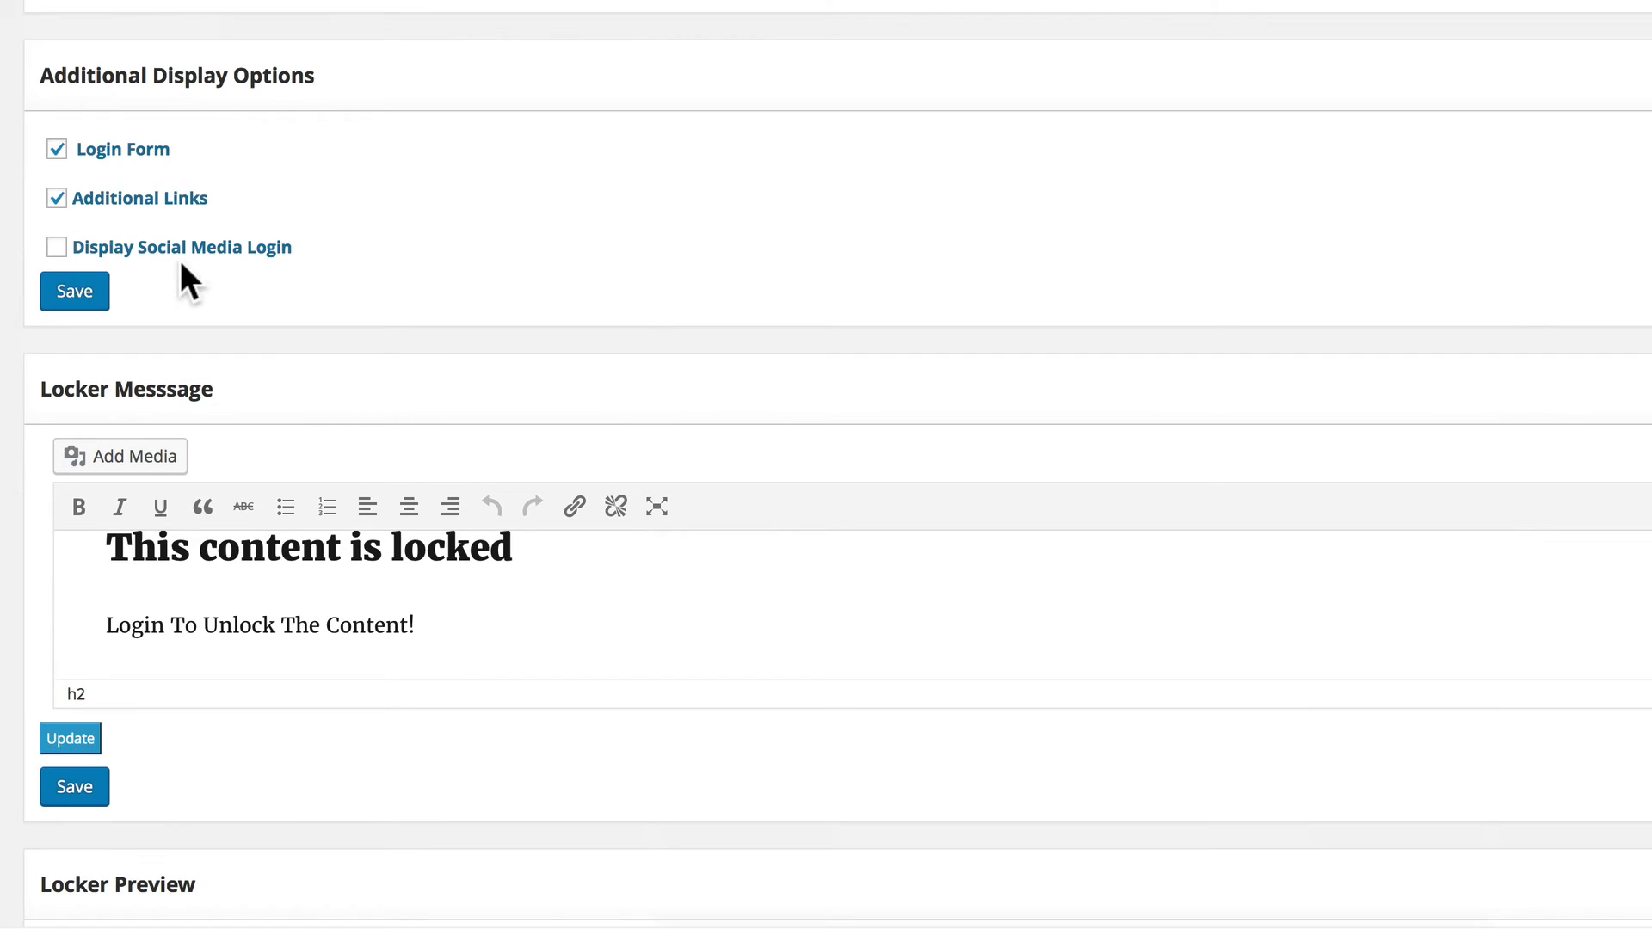
pyautogui.scroll(-4, 369, 332)
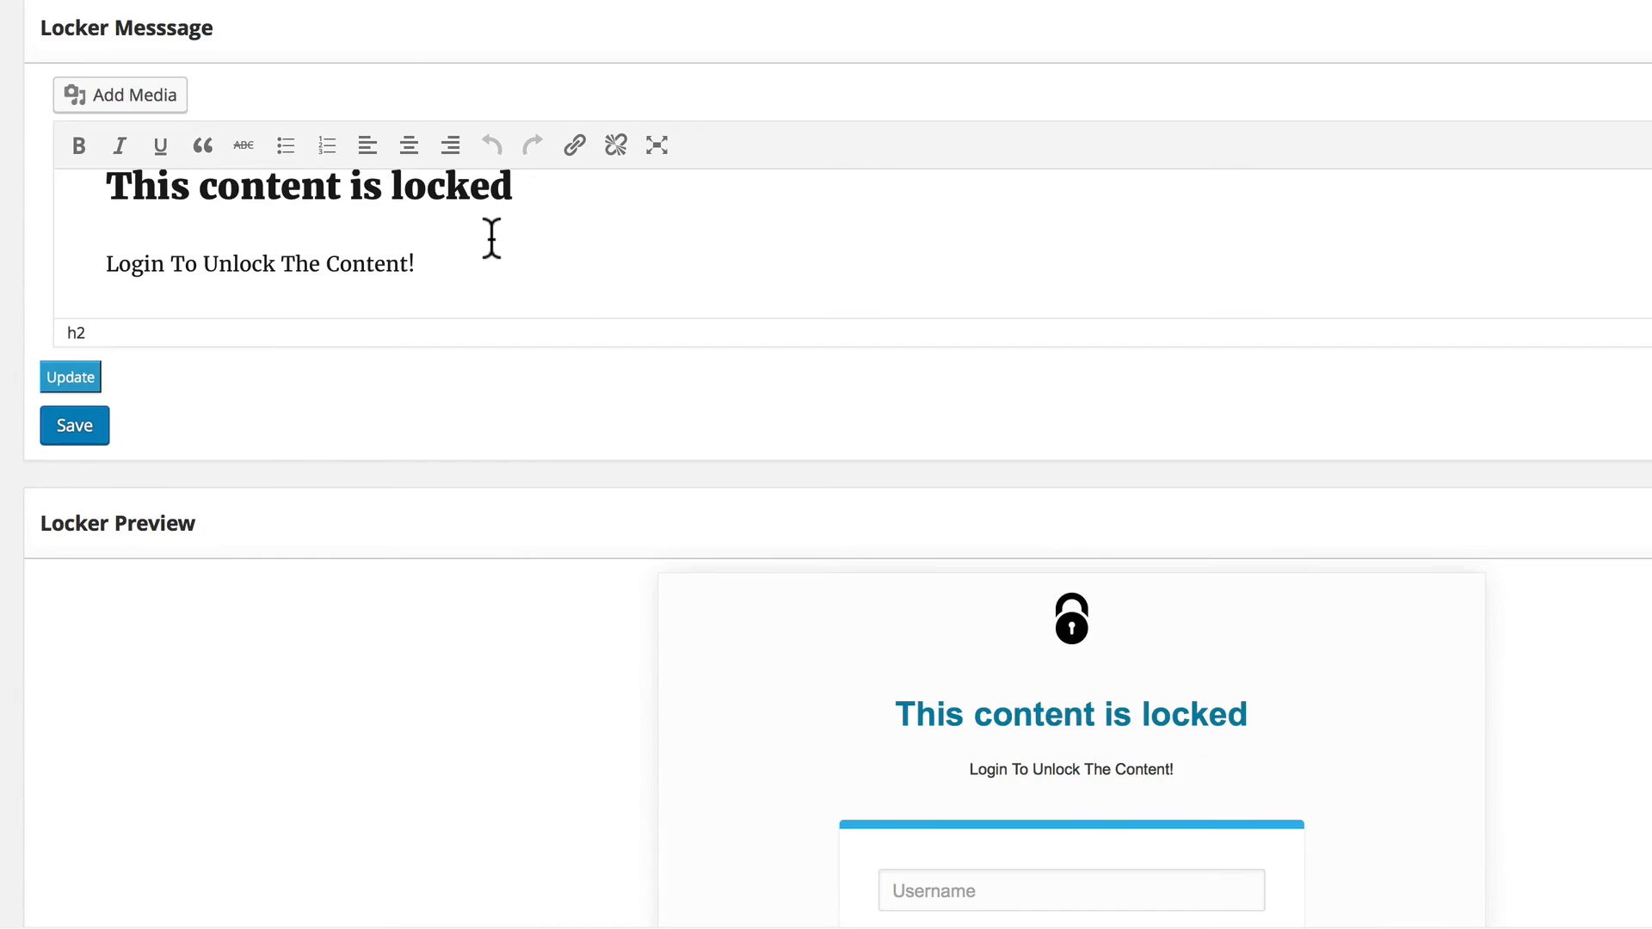
pyautogui.scroll(-8, 491, 238)
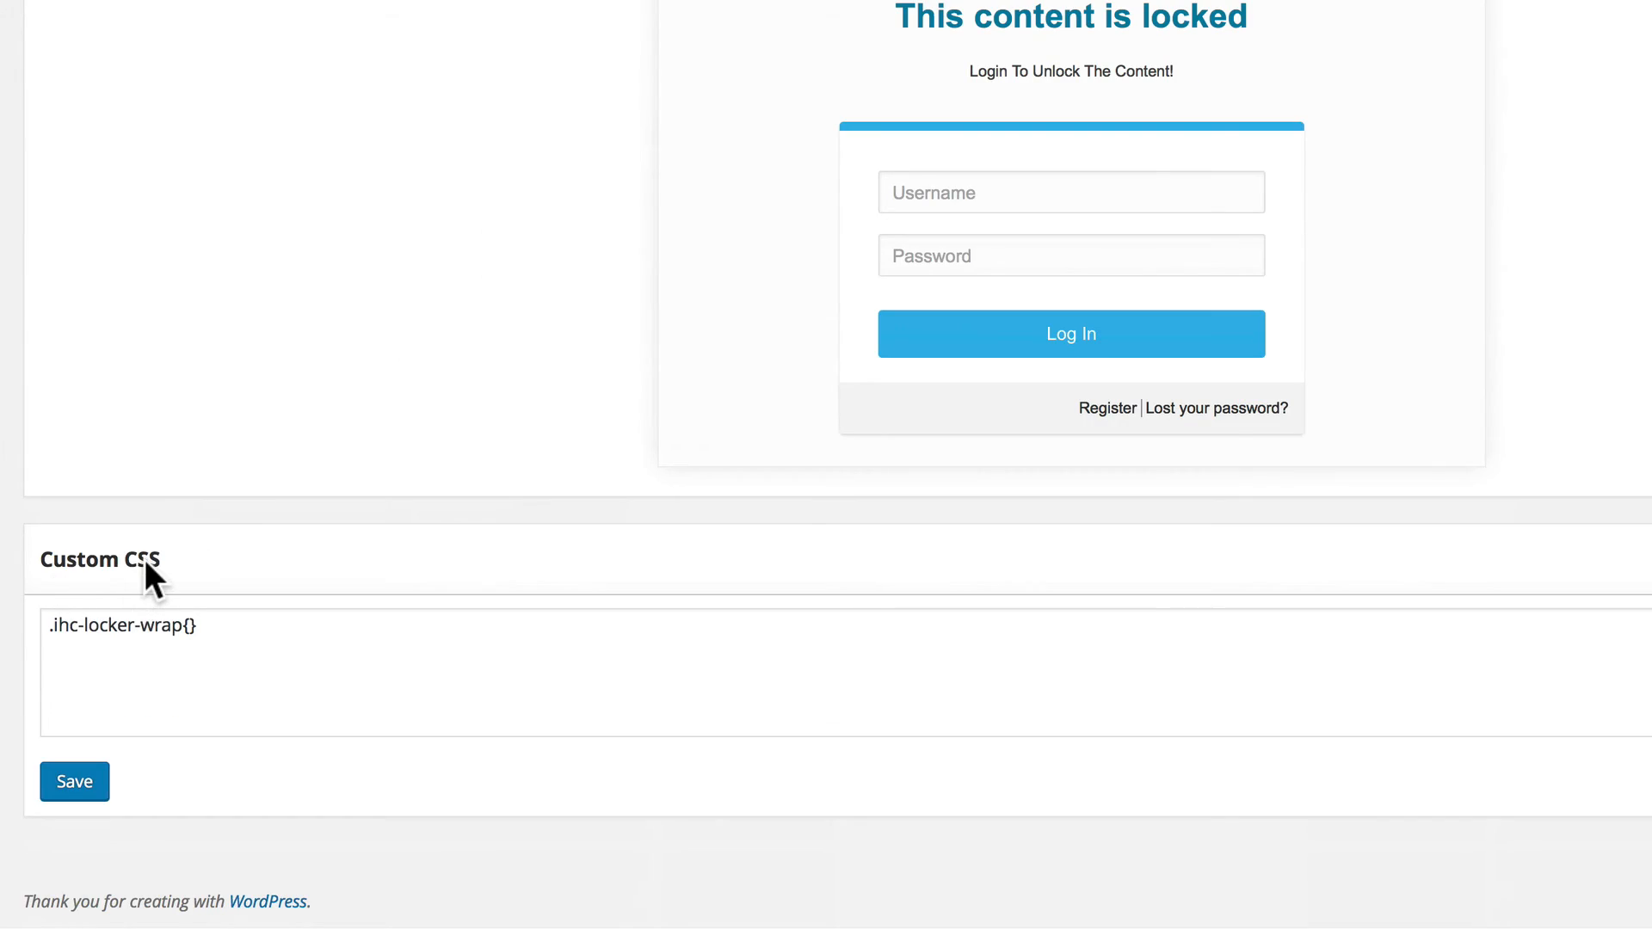
pyautogui.click(76, 781)
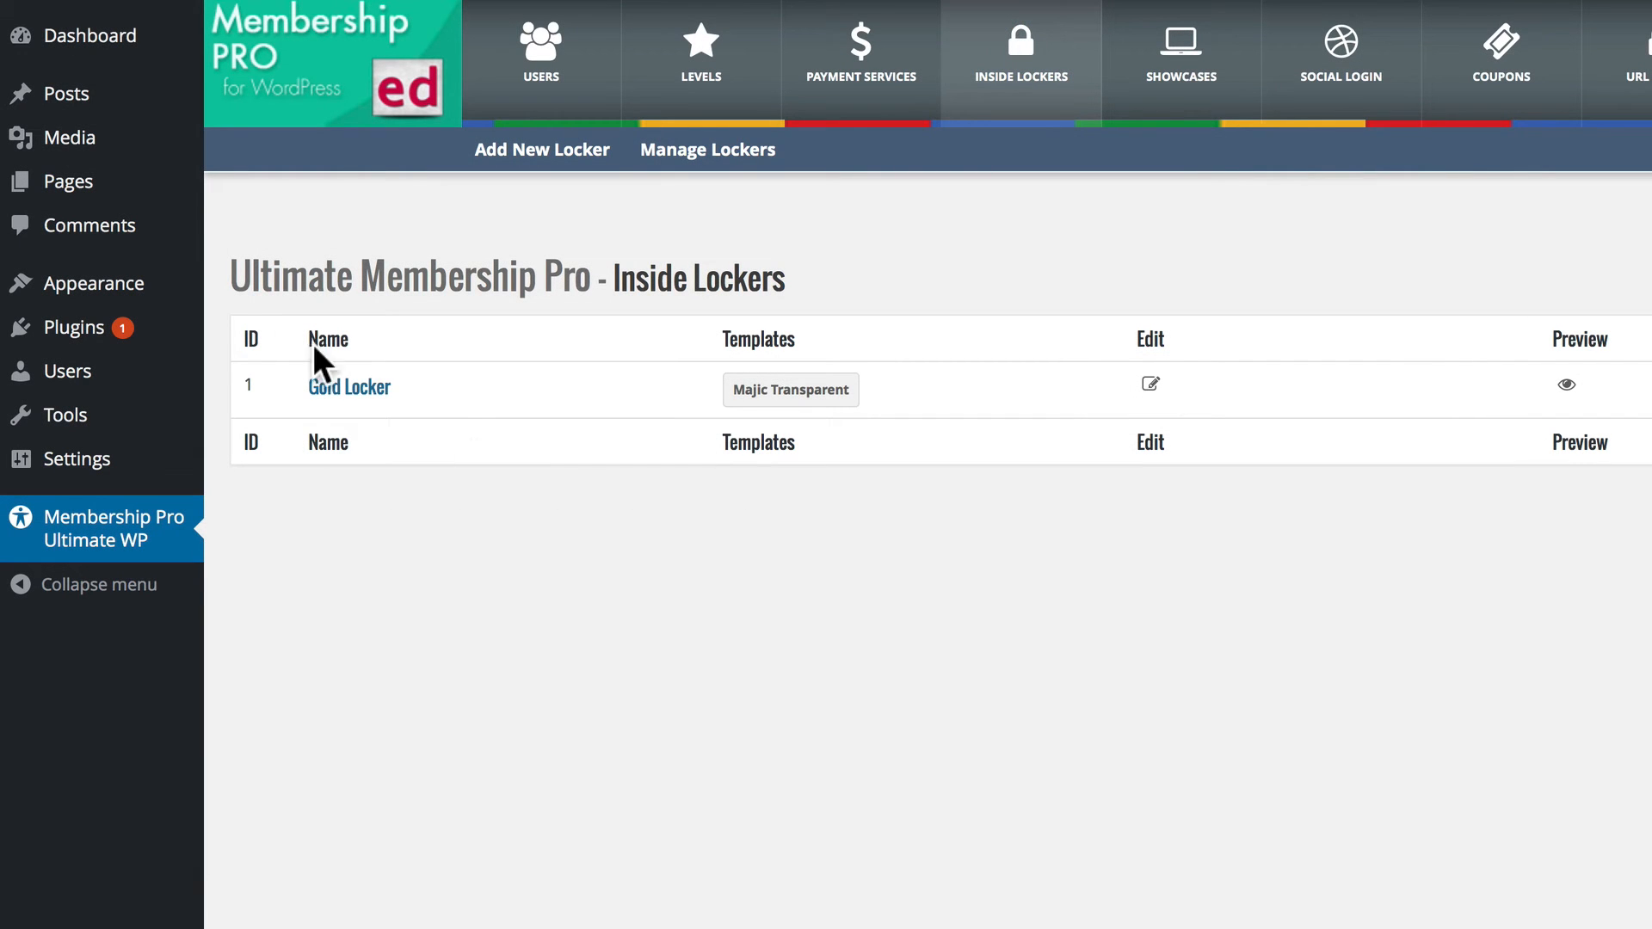
# Create a new page titled "Gold Content" and paste the four placeholder lorem ipsum paragraphs into its body.
pyautogui.click(86, 184)
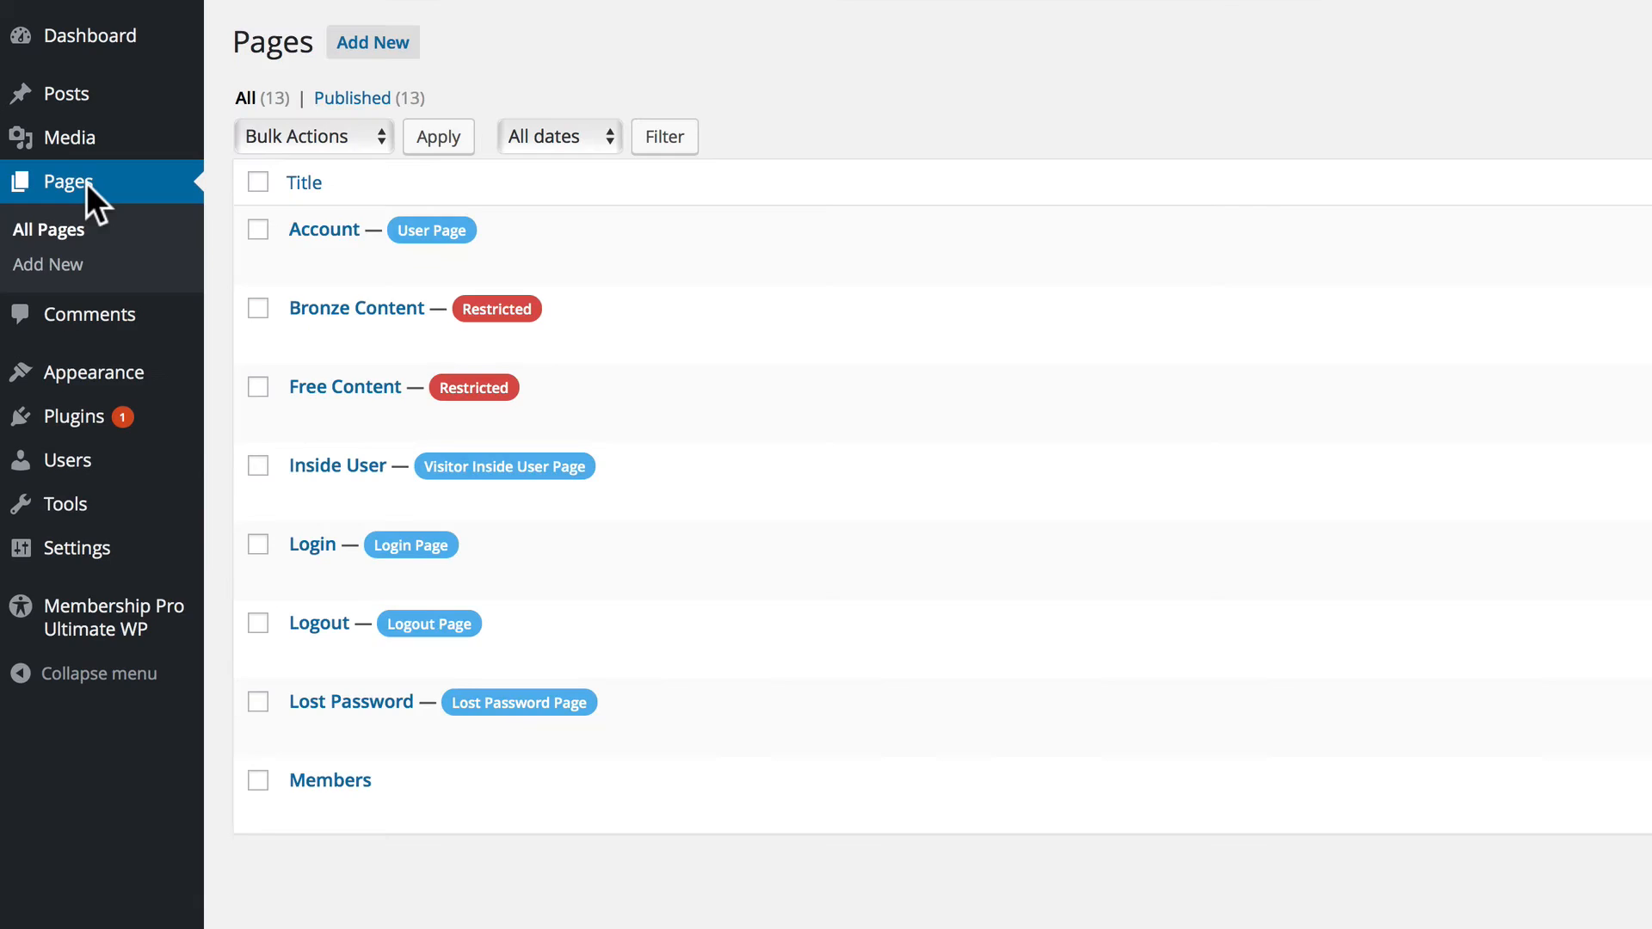
pyautogui.click(362, 43)
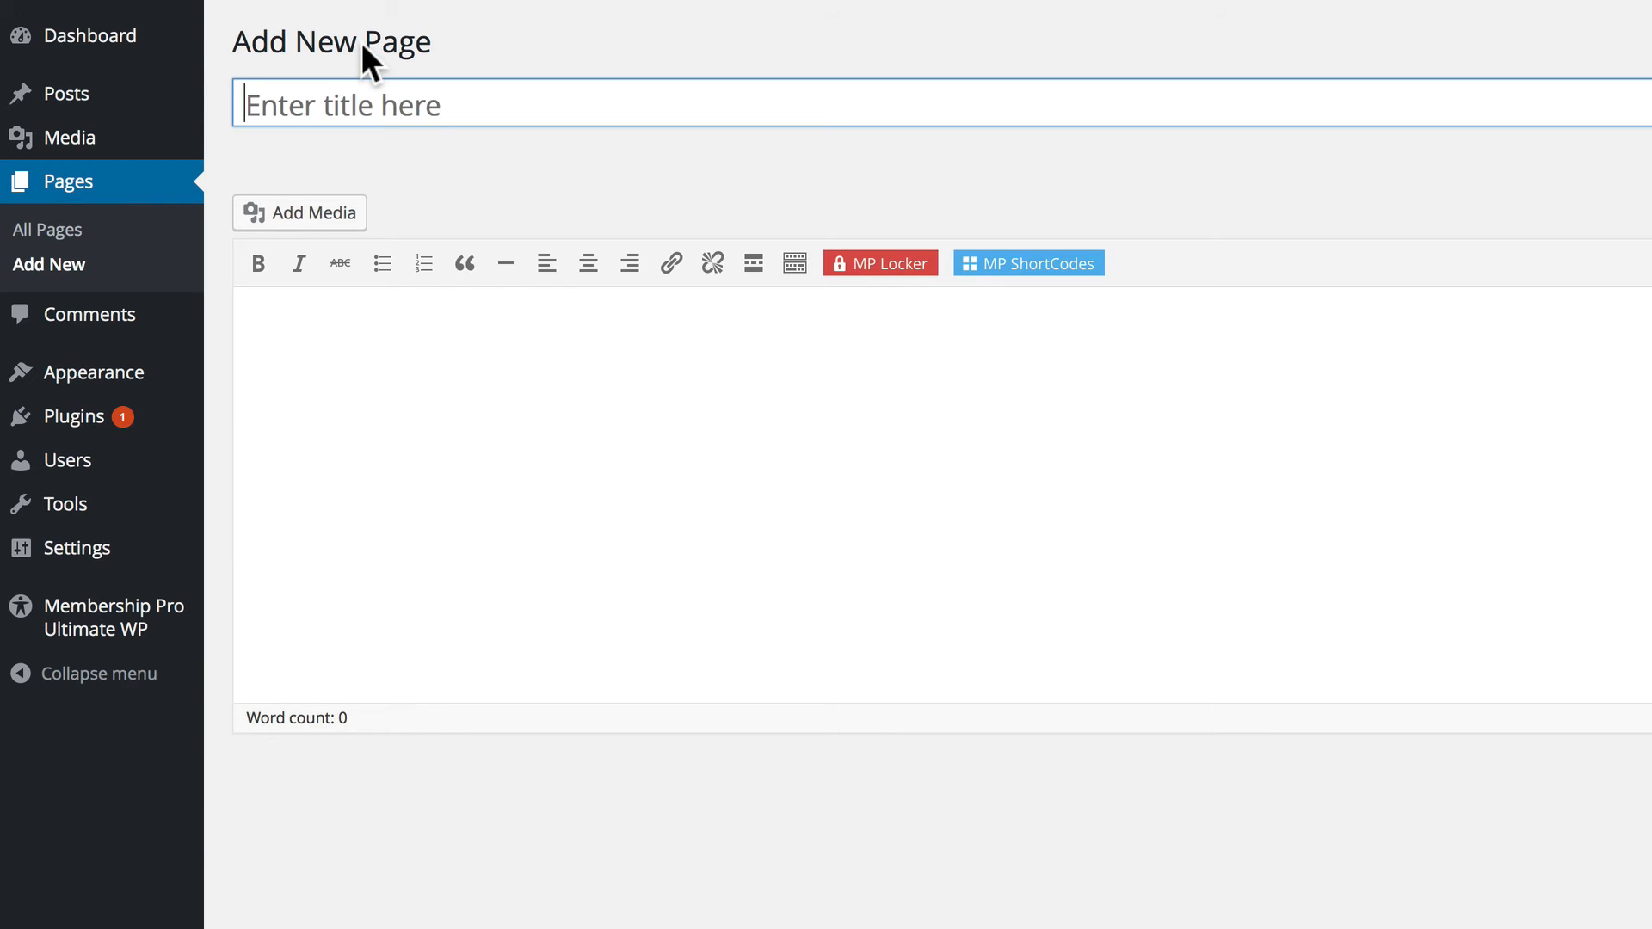
pyautogui.click(365, 97)
pyautogui.write('Gold')
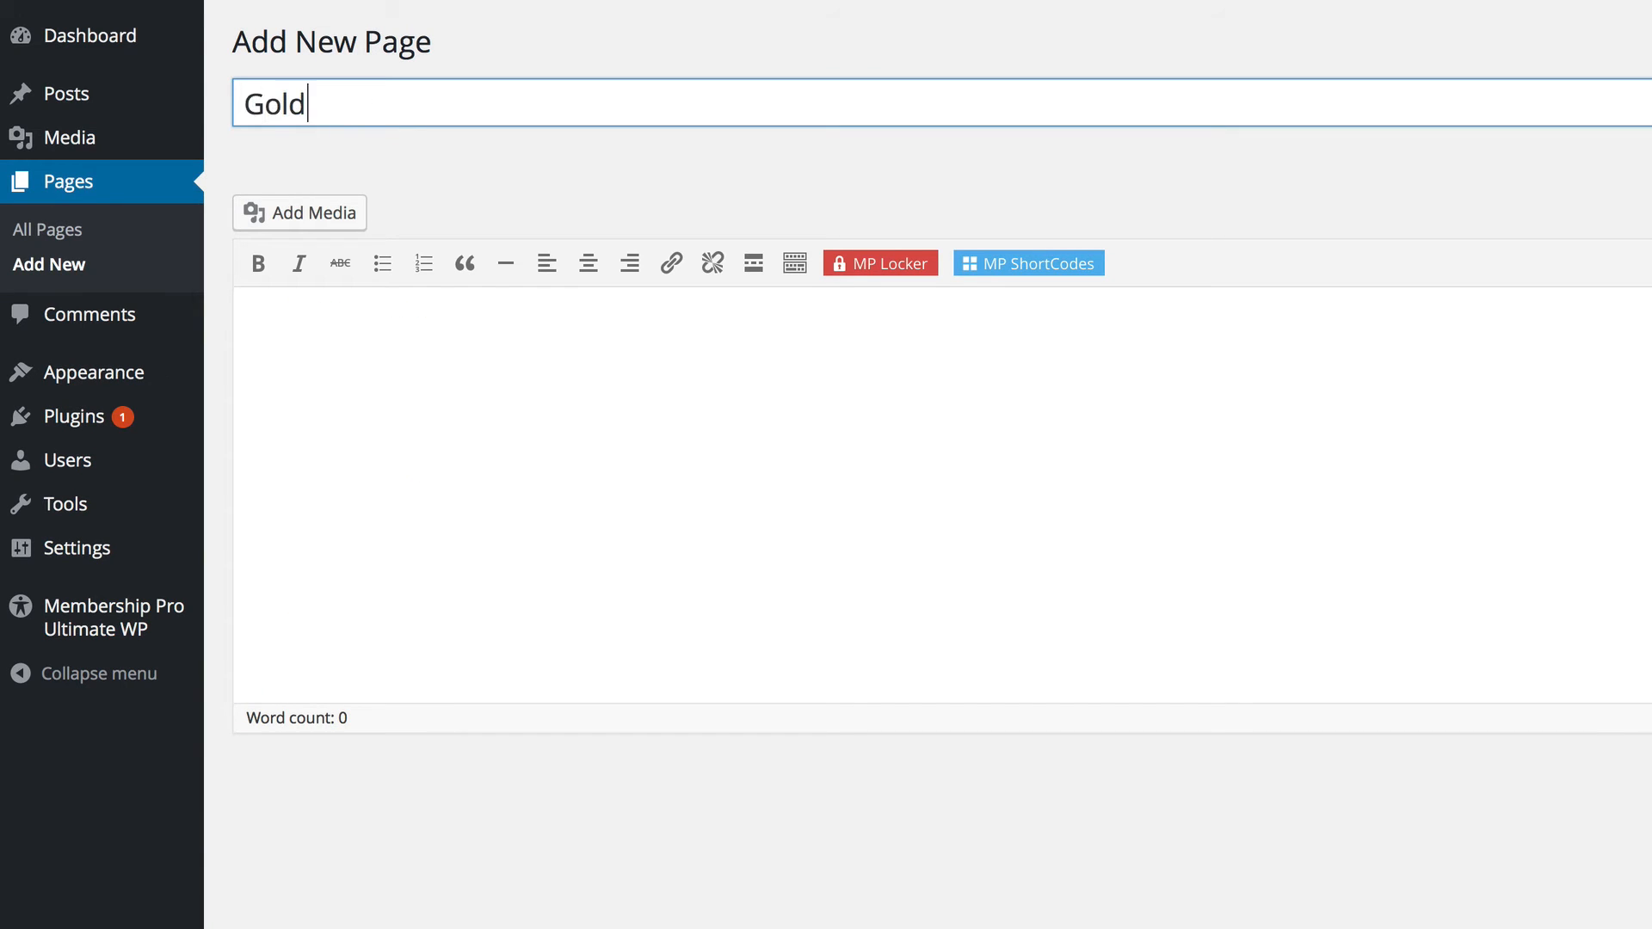
pyautogui.write(' Content')
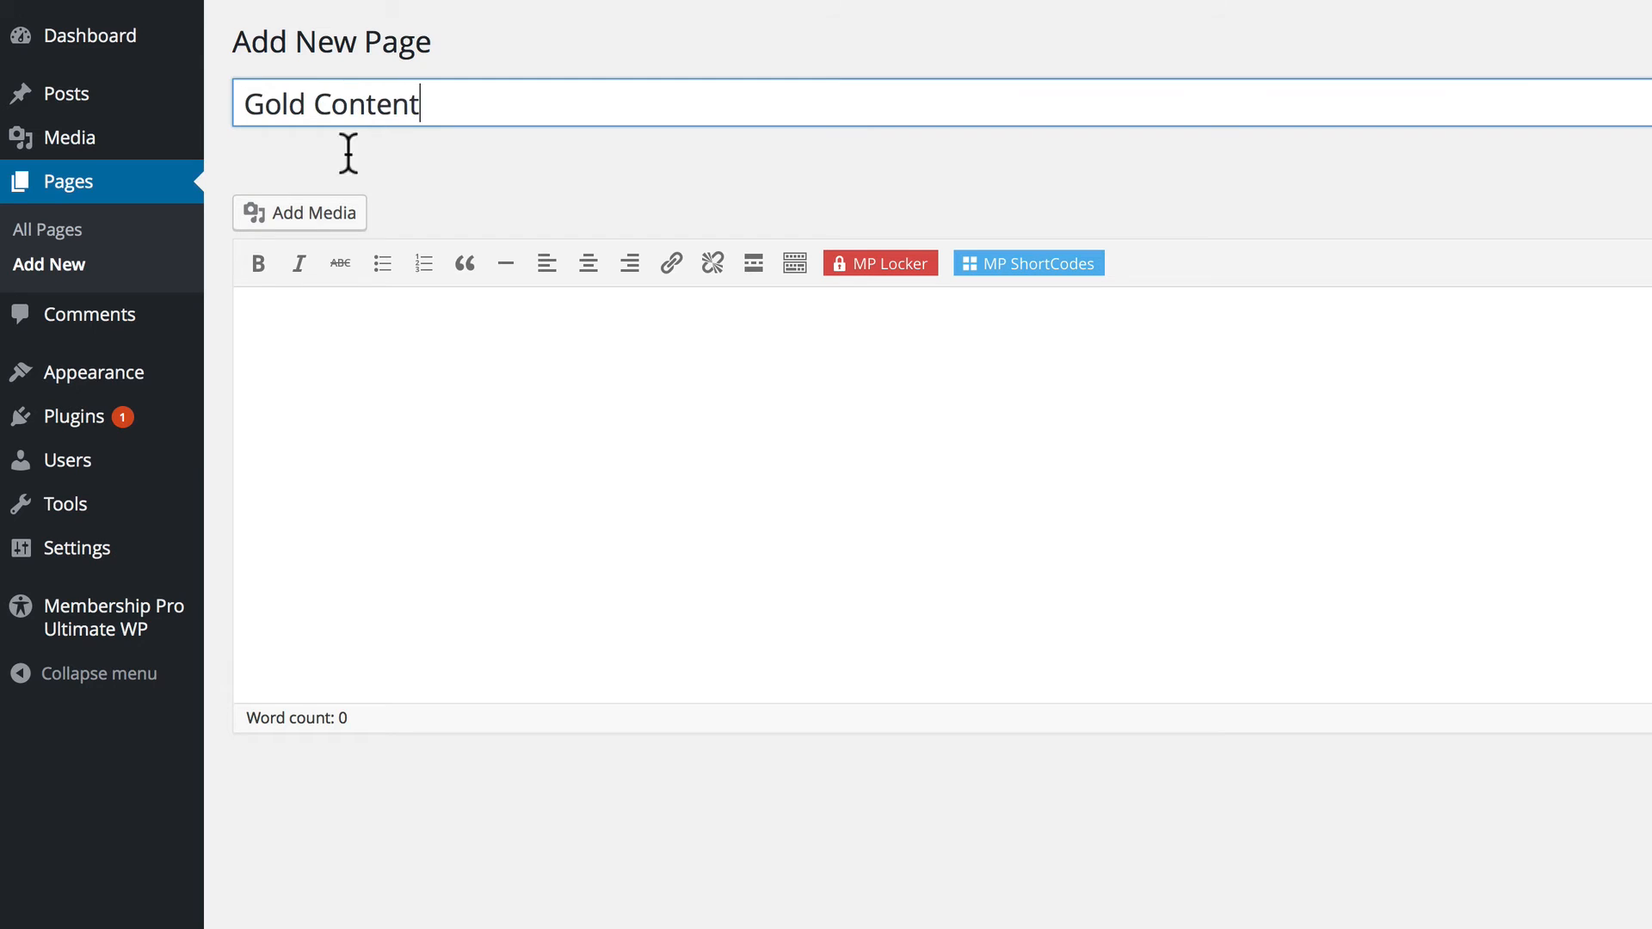
pyautogui.click(340, 311)
pyautogui.write('Lorem ipsum dolor sit amet, vel nec duis, in justo lectus, consequat vel urna. Officia quis, magna porta vitae. Leo egestas, purus turpis, et non. Duis tristique, praesent morbi. Etiam est ultrices. Optio at quis, commodo turpis orci, nullam pretium tristique.  Tellus arcu urna, litora blandit. Ornare erat libero, mattis leo, porta est nonummy. Ante vestibulum. Gravida convallis mattis, pede posuere purus, aenean aliquet. Integer nisl natoque. Posuere a, quisque per.  Libero congue. Donec malesuada nonummy. Egestas amet, porta est, nam quis. Mauris quam nonummy. Nec odio pellentesque, aptent elementum, posuere velit. Lorem potenti in, dolor wisi, hac elit.  Lacus lorem. Gravida a ullamcorper. Pretium eget aliquam. Semper sit, nunc at, dapibus eu facilisis. Adipiscing tortor quis, arcu convallis et, lacus ut amet. Sed egestas, platea platea, dictum hac augue.')
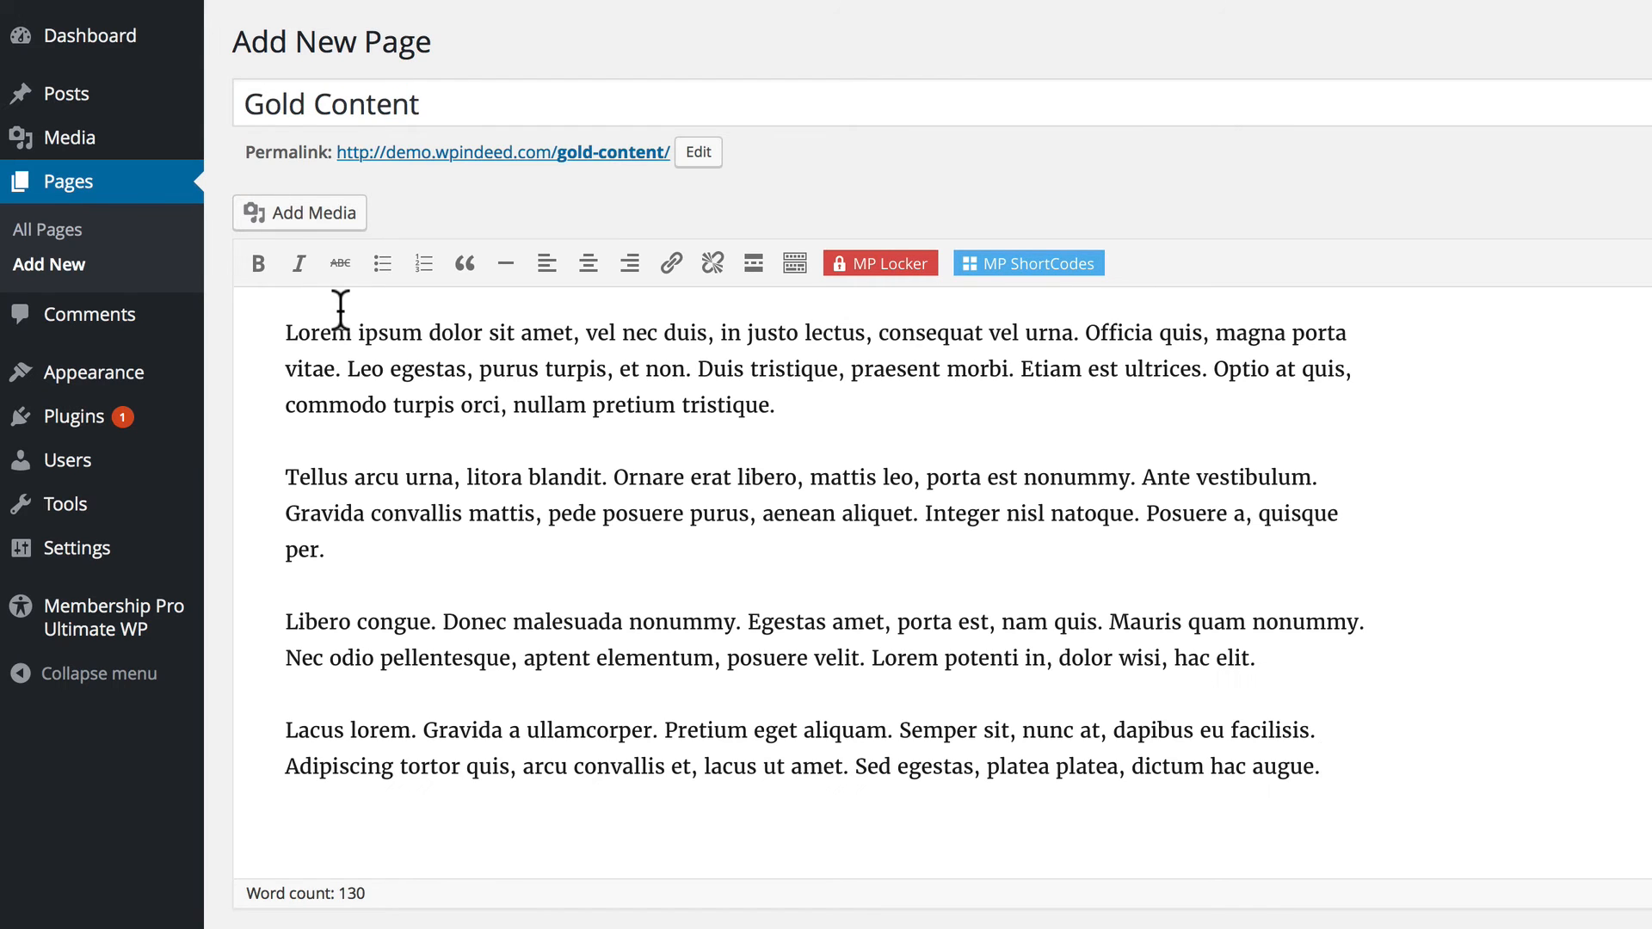
# Lock the last two paragraphs with Gold Locker, showing them only for gold users, and publish the page.
pyautogui.moveTo(1375, 766); pyautogui.dragTo(277, 616)
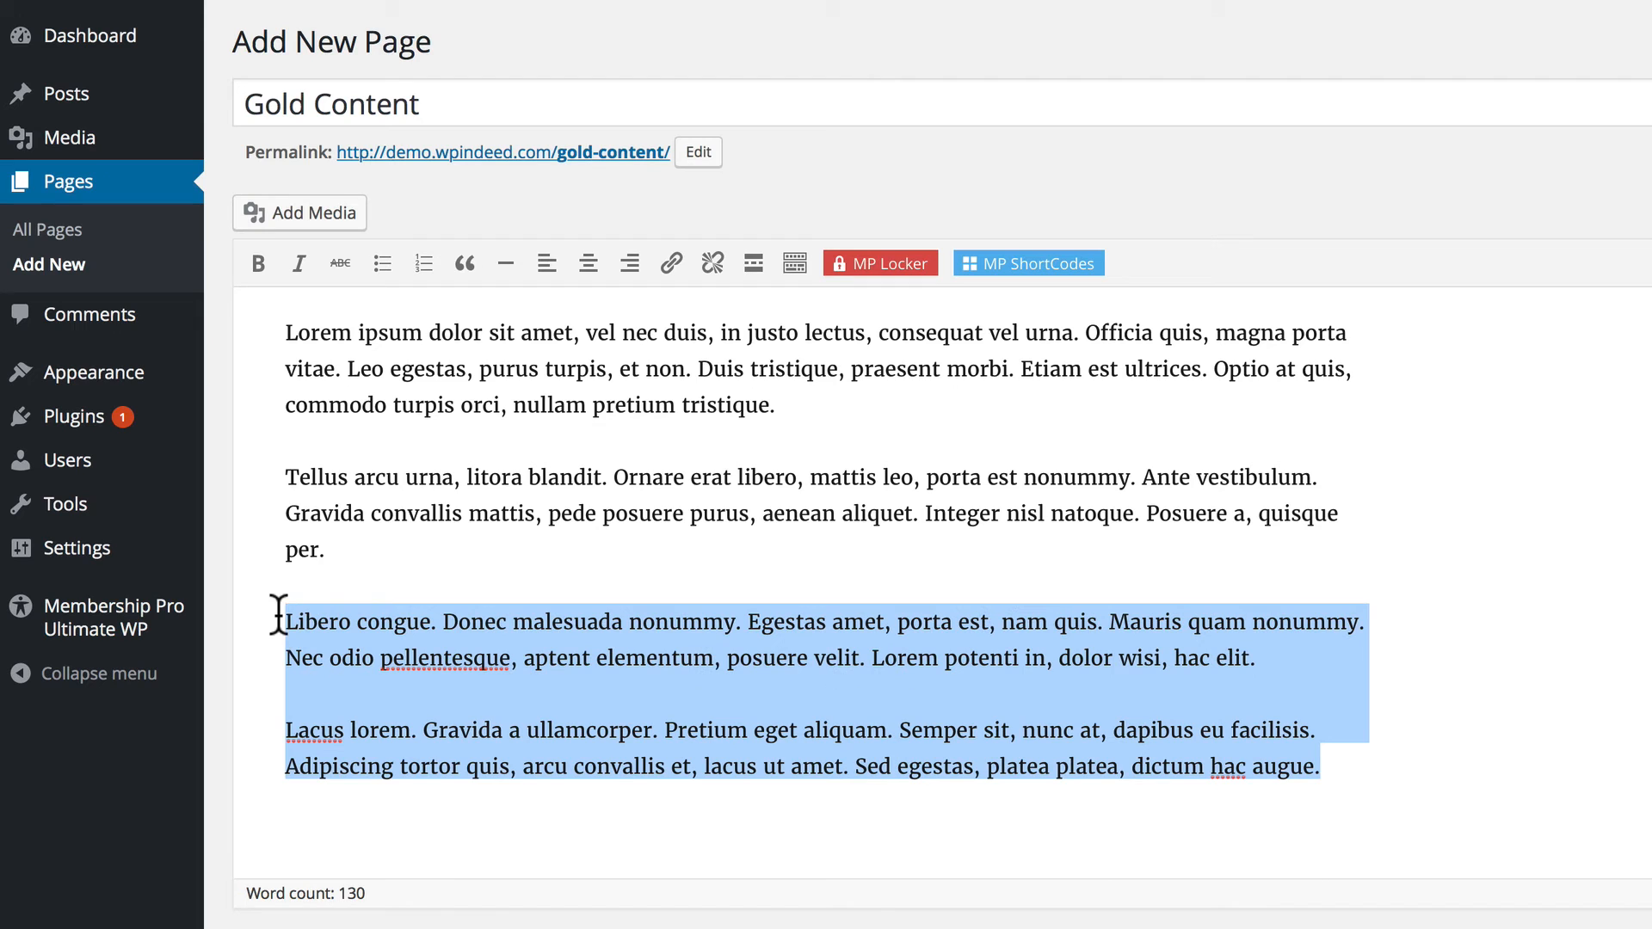
pyautogui.click(891, 261)
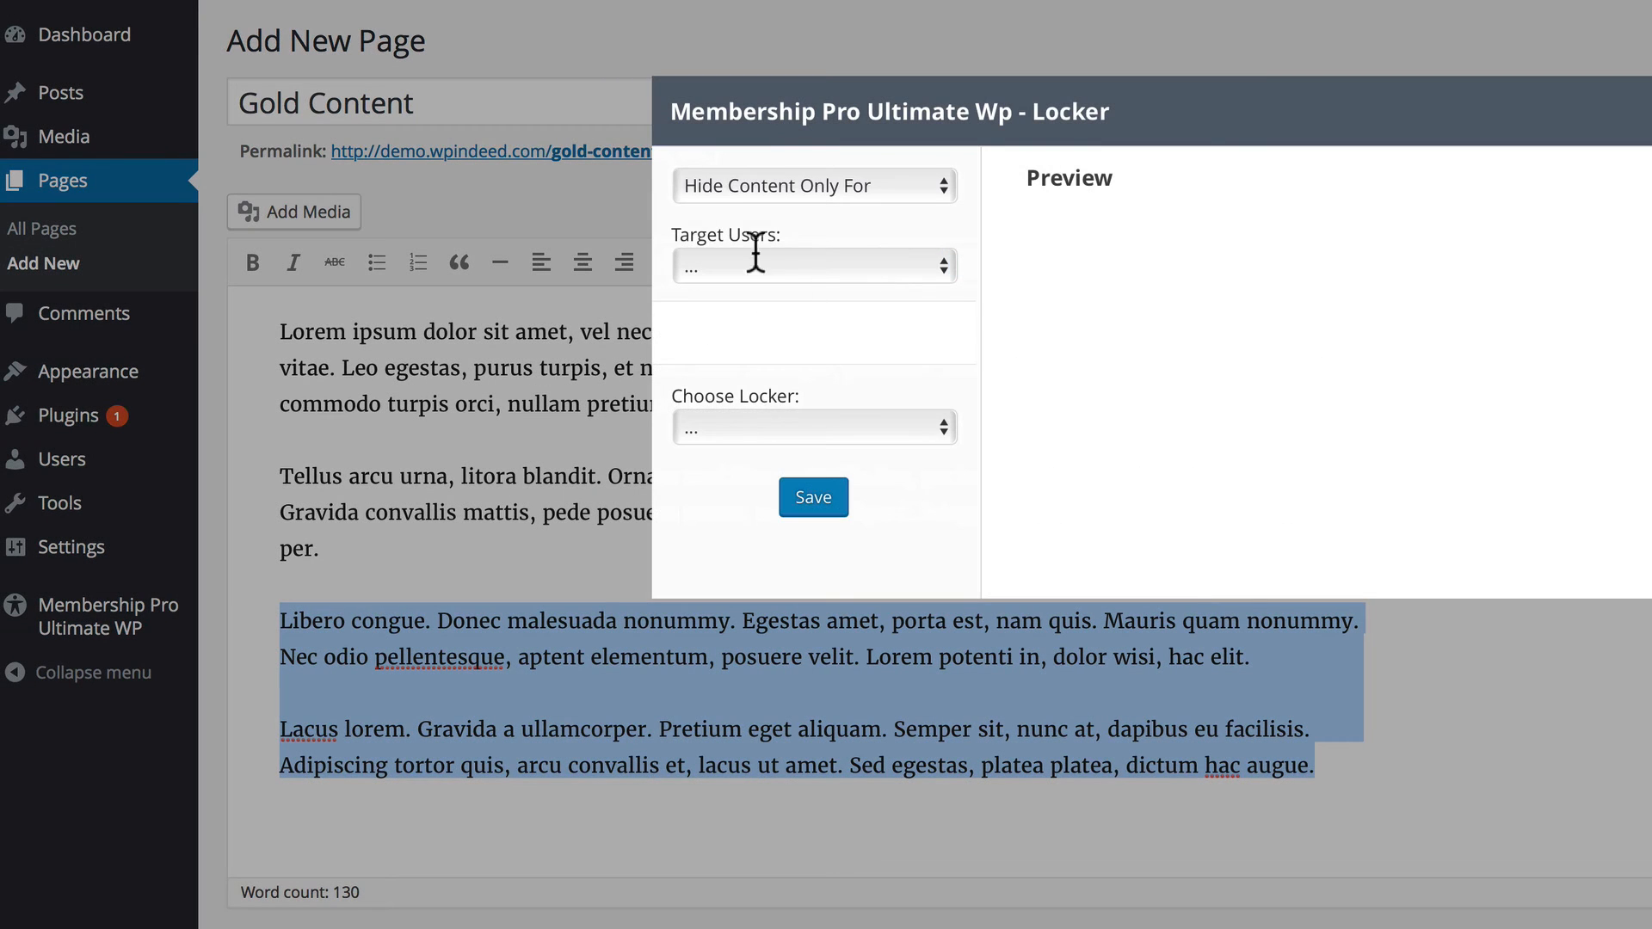
pyautogui.click(840, 184)
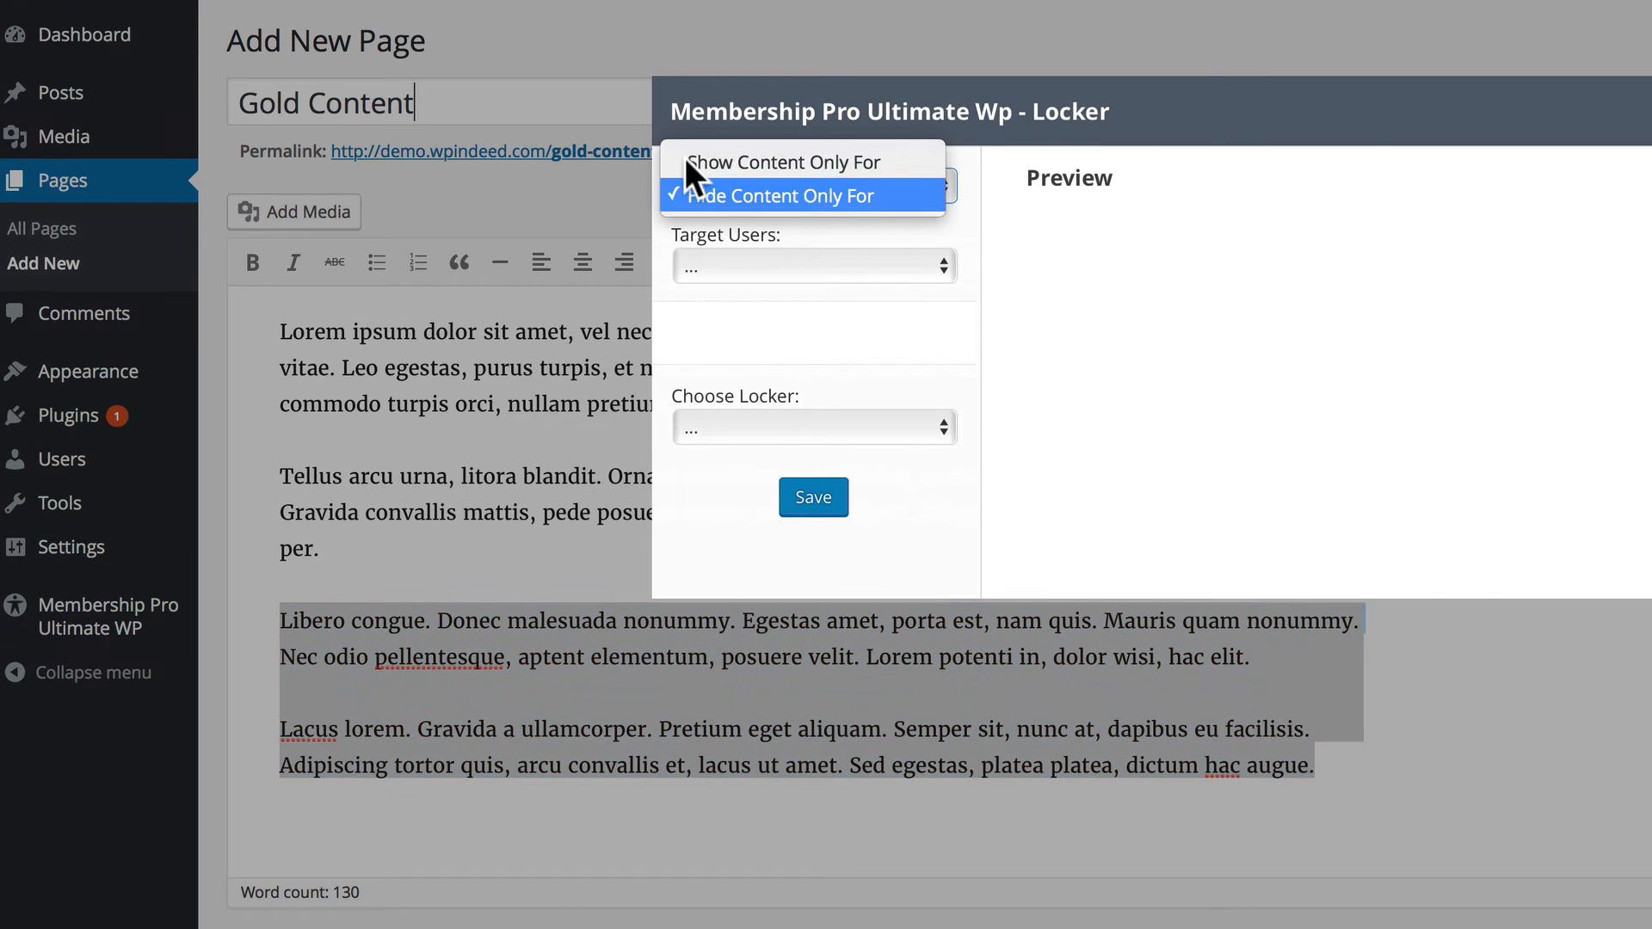
pyautogui.click(788, 163)
pyautogui.click(750, 258)
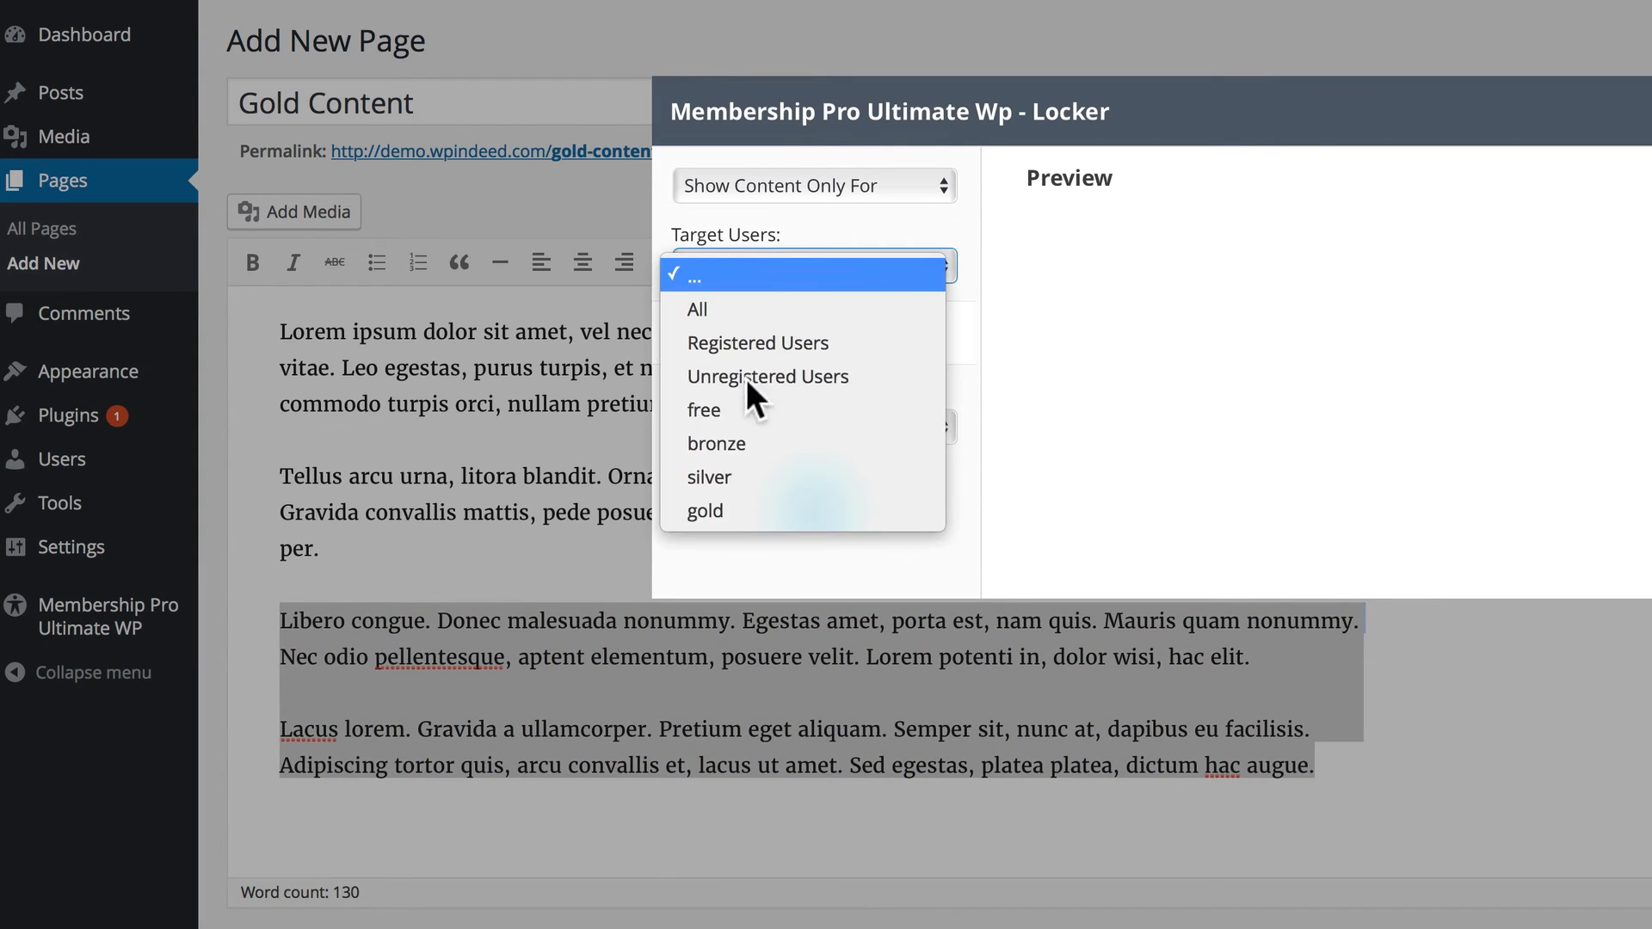
pyautogui.click(733, 510)
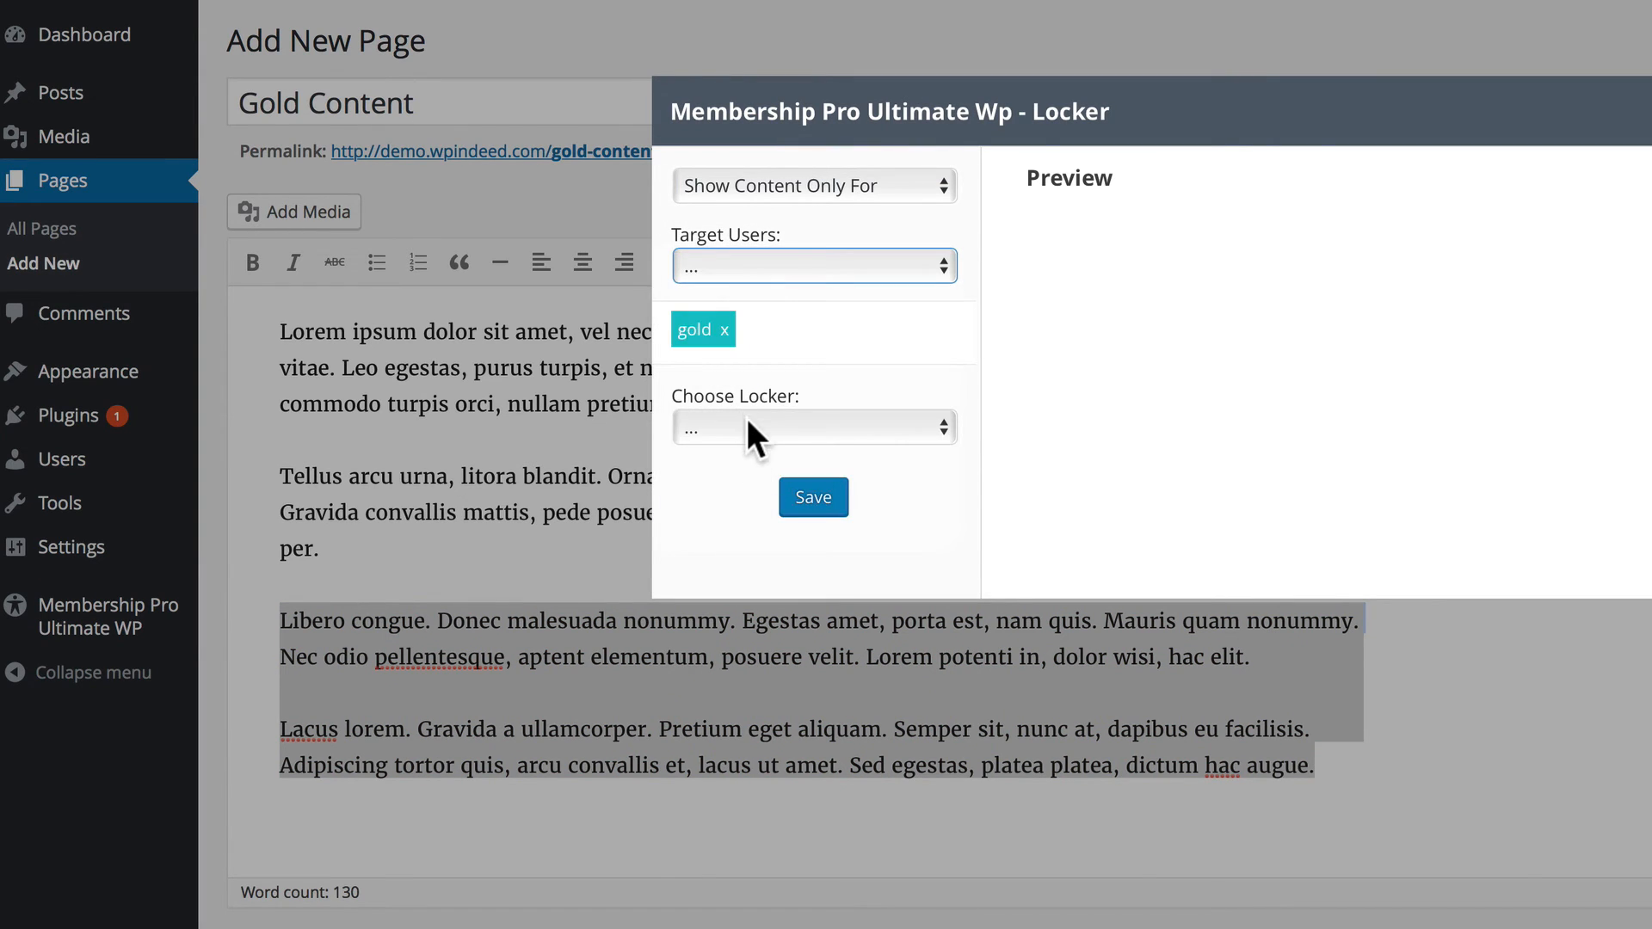
pyautogui.click(747, 422)
pyautogui.click(727, 471)
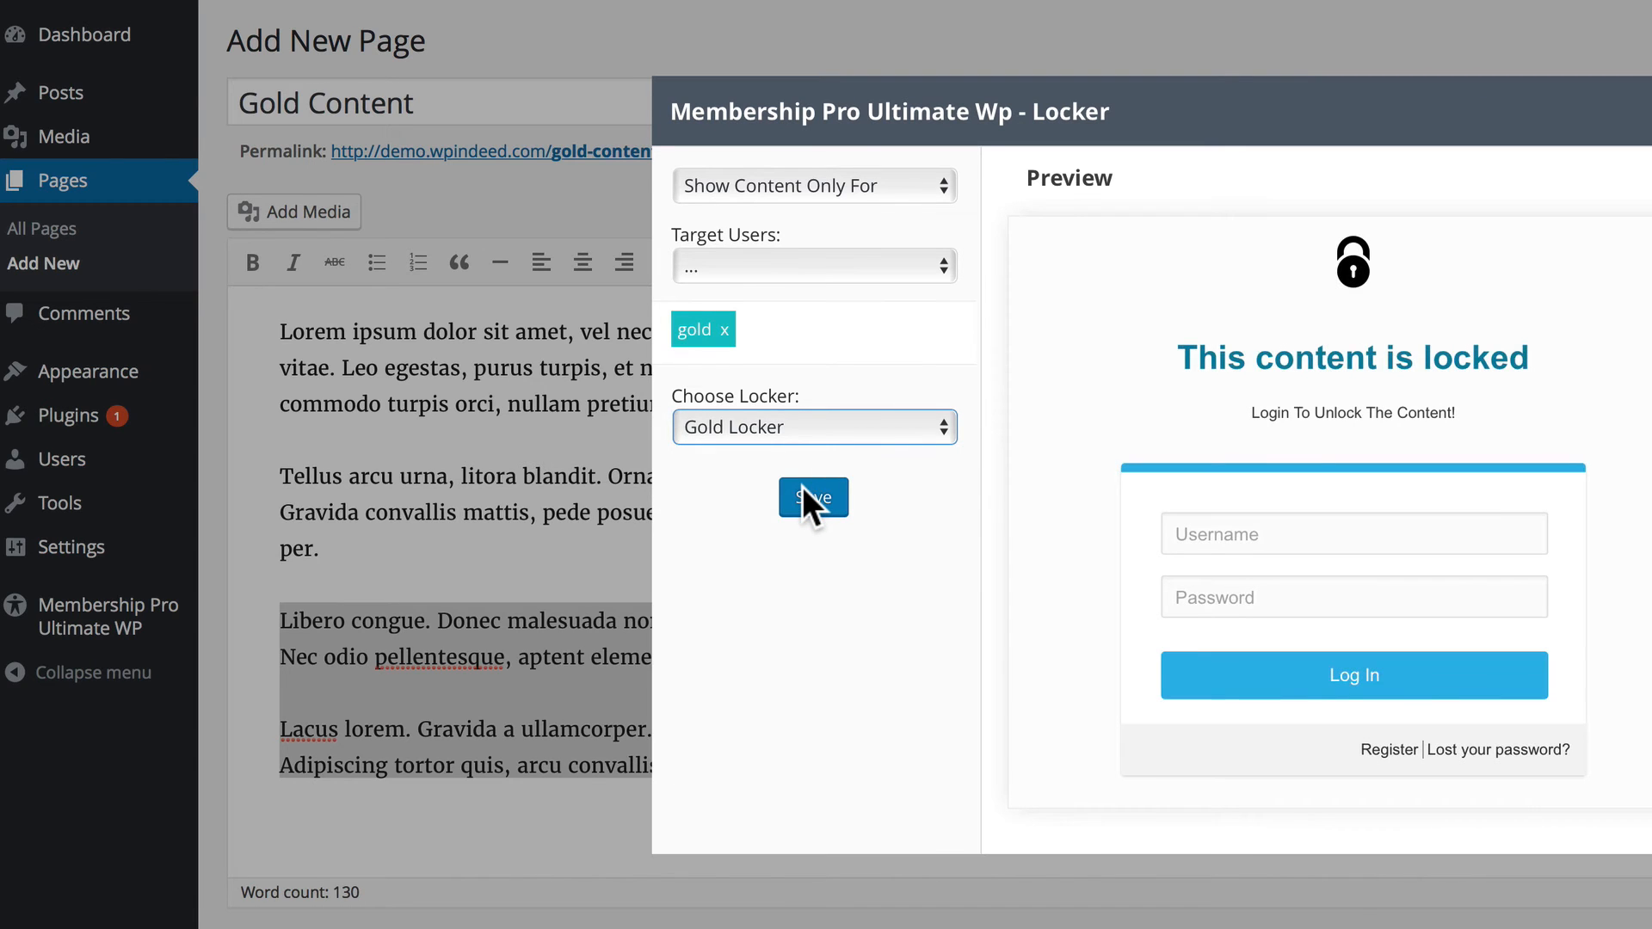
pyautogui.click(803, 488)
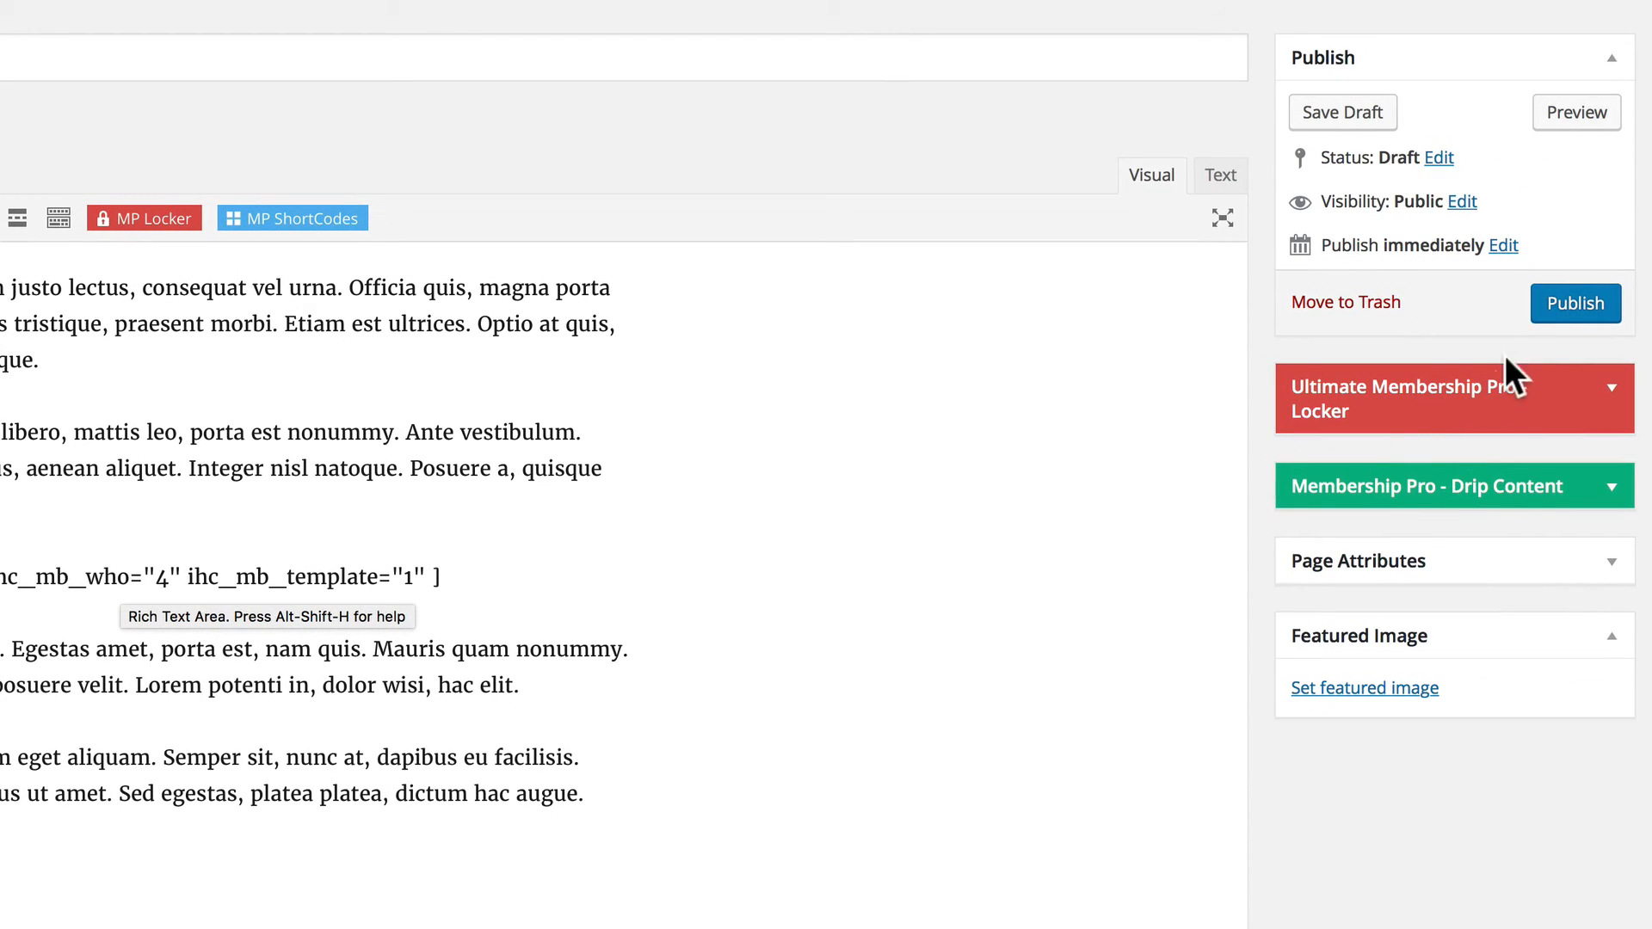
pyautogui.click(1565, 303)
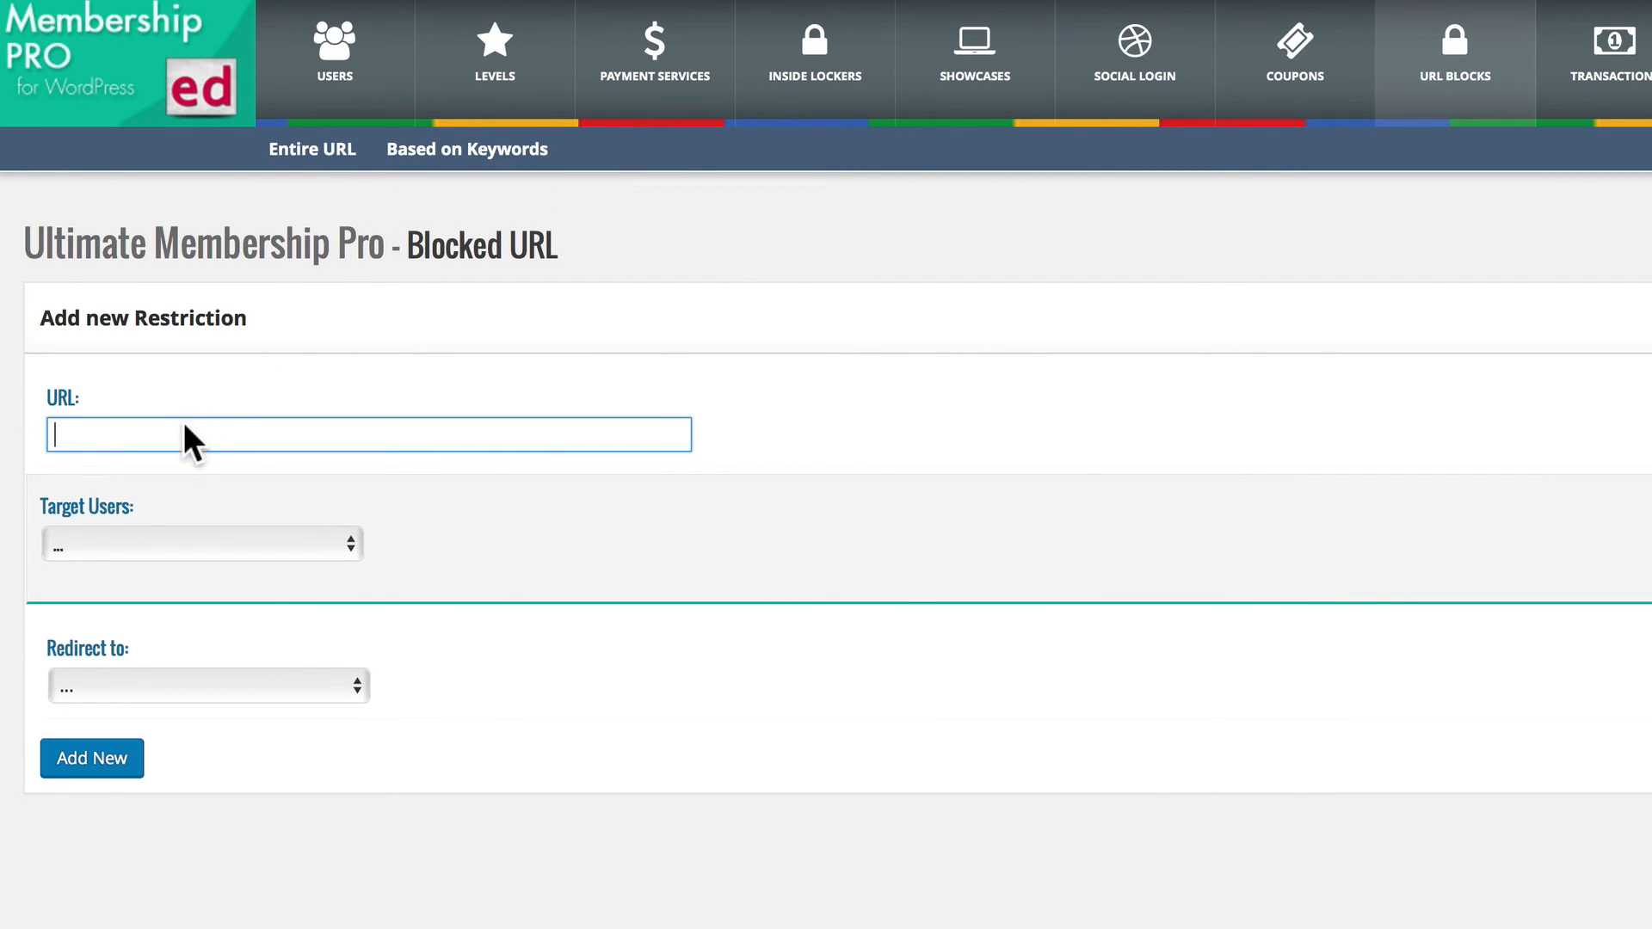
pyautogui.write('http://demo.wpindeed.com/bronze-content/')
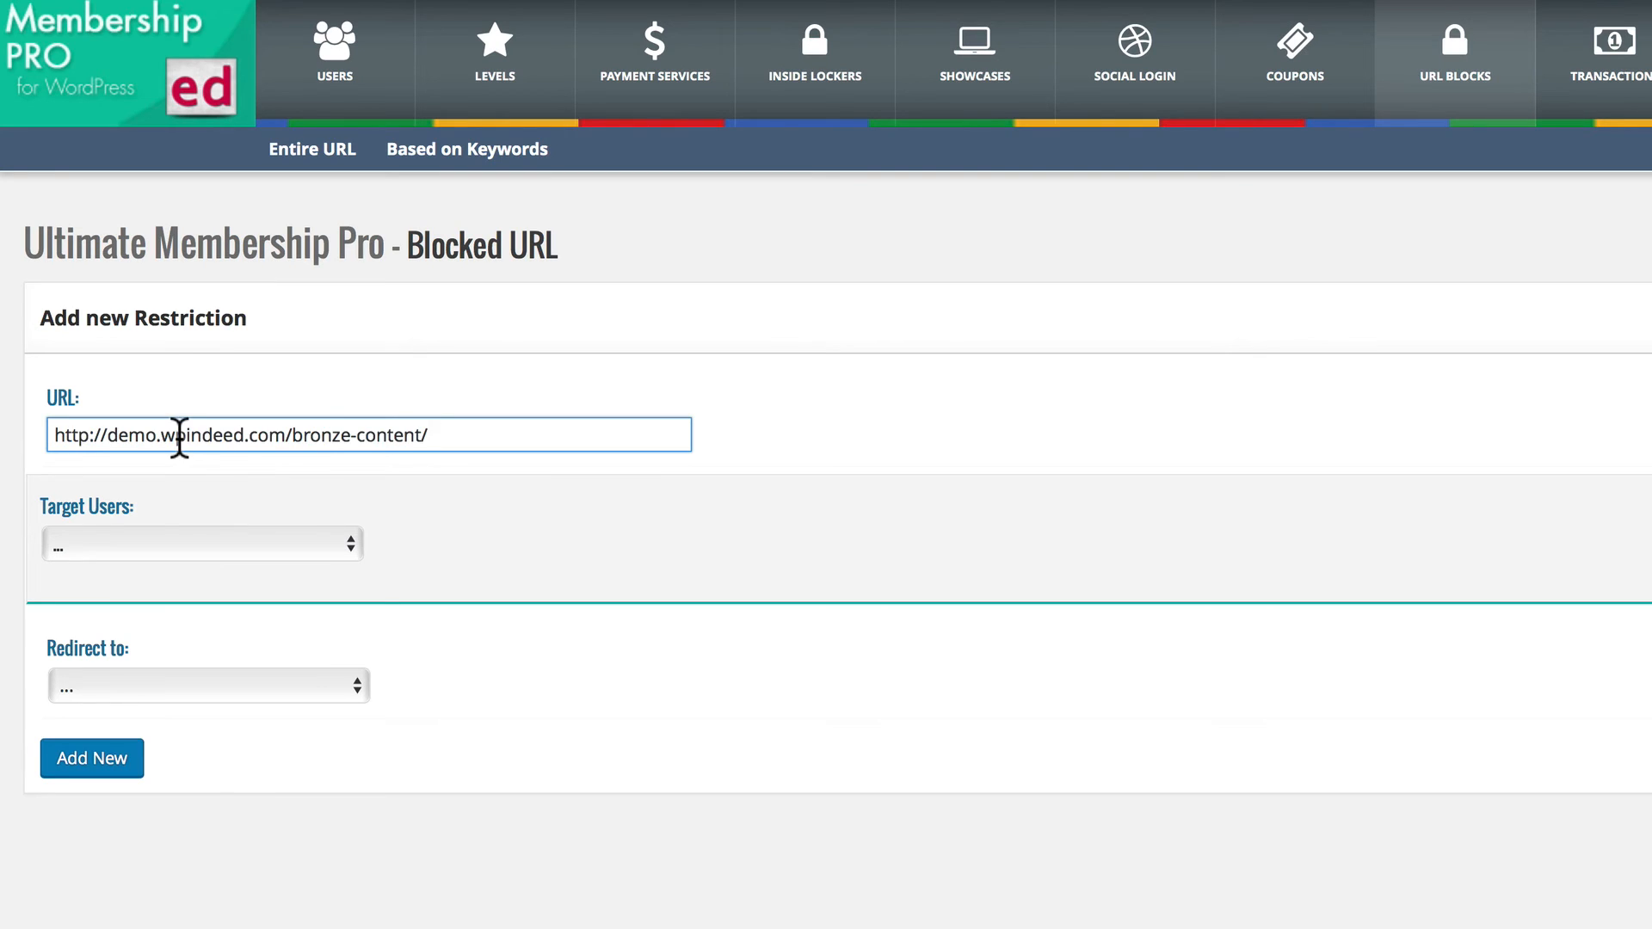
pyautogui.click(287, 546)
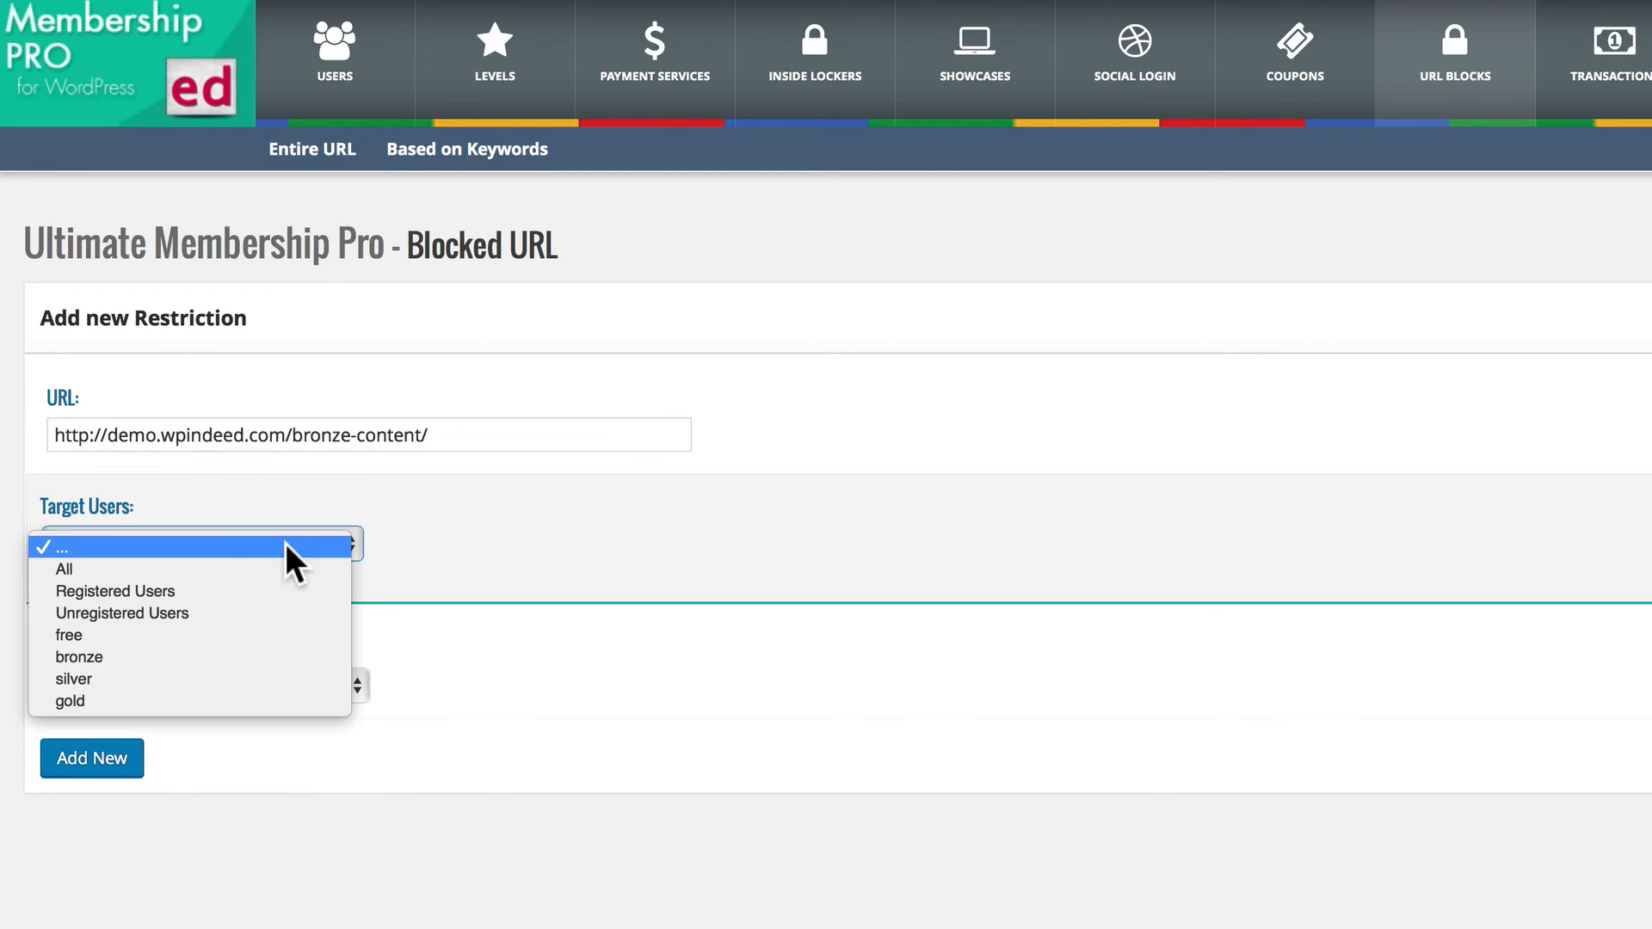
pyautogui.click(169, 611)
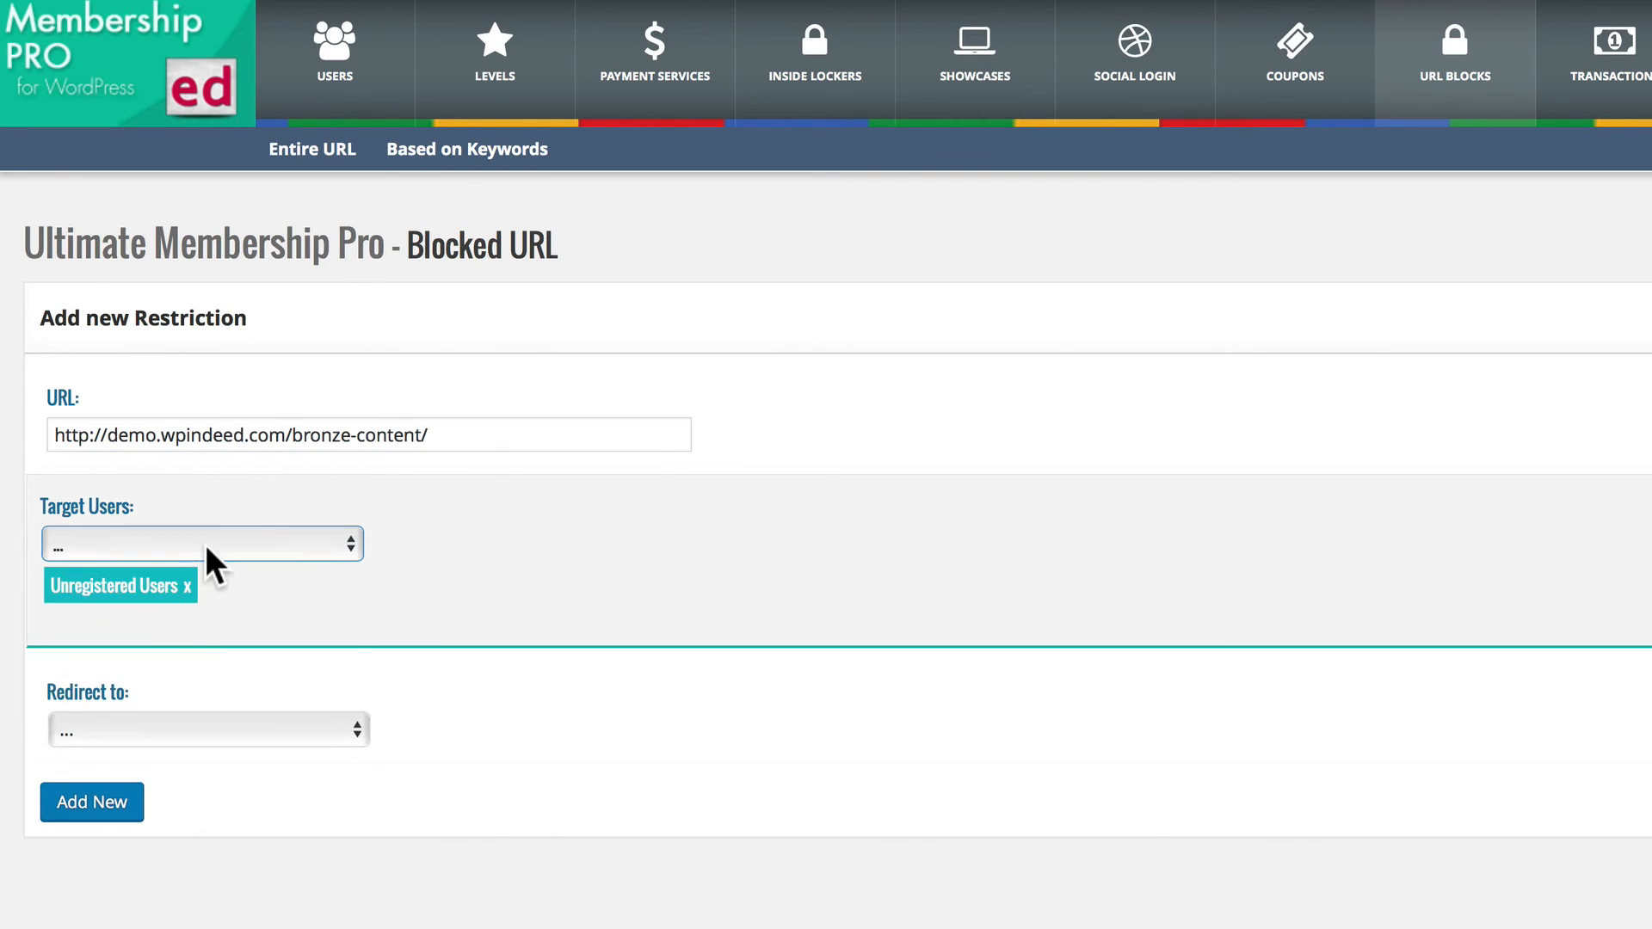
pyautogui.click(205, 546)
pyautogui.click(128, 627)
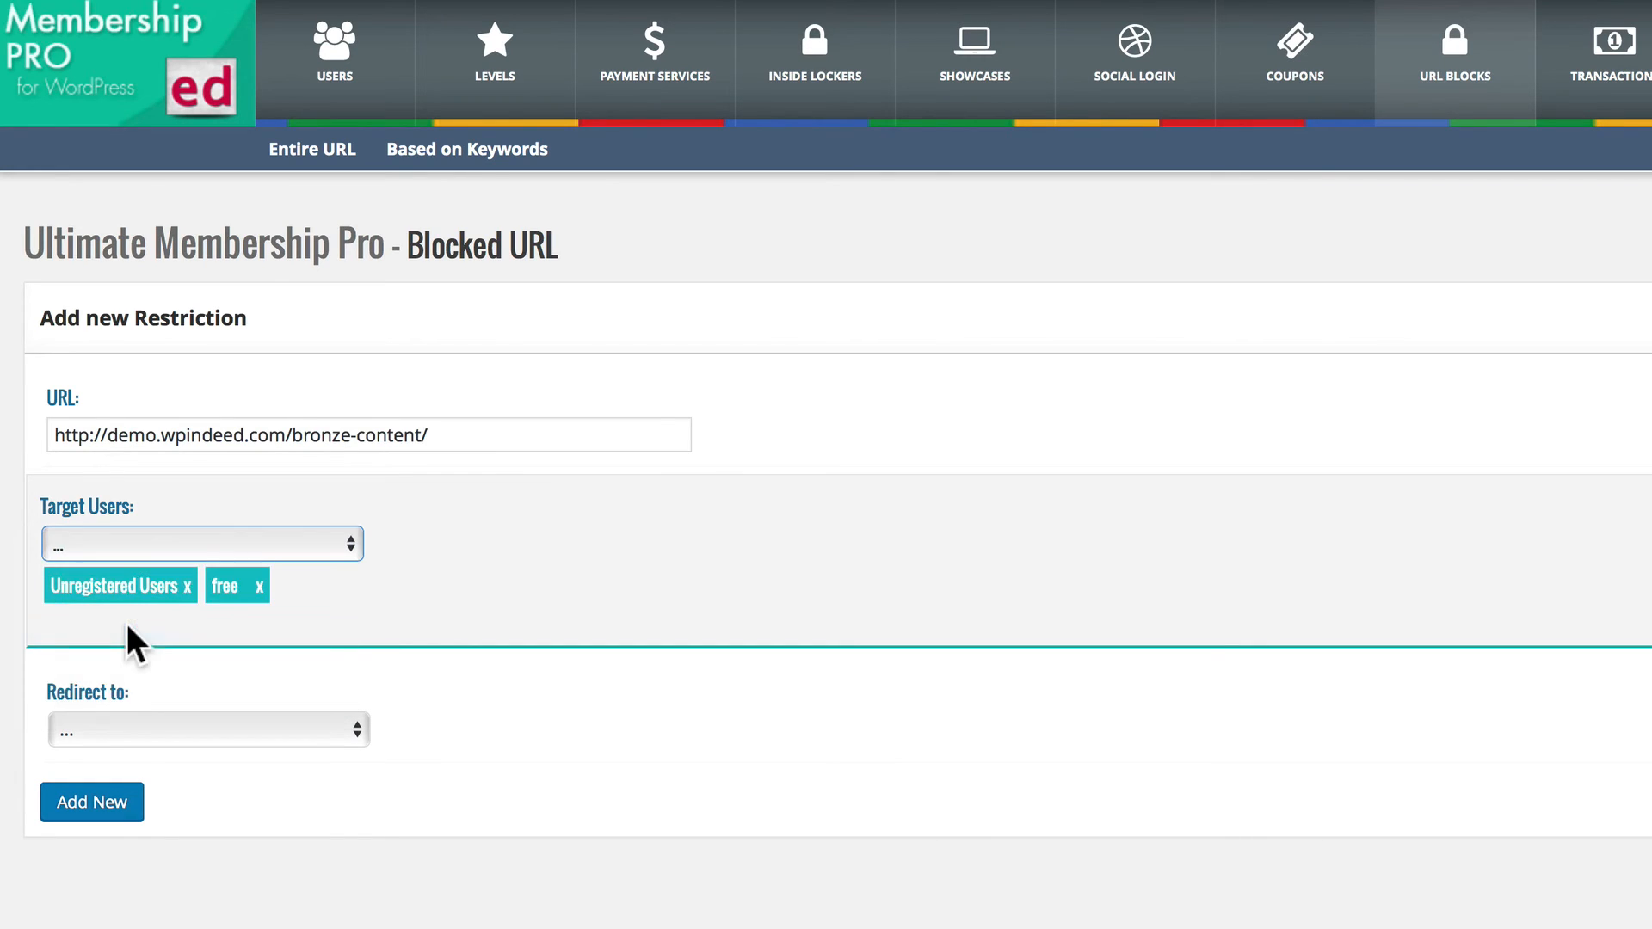
pyautogui.click(196, 545)
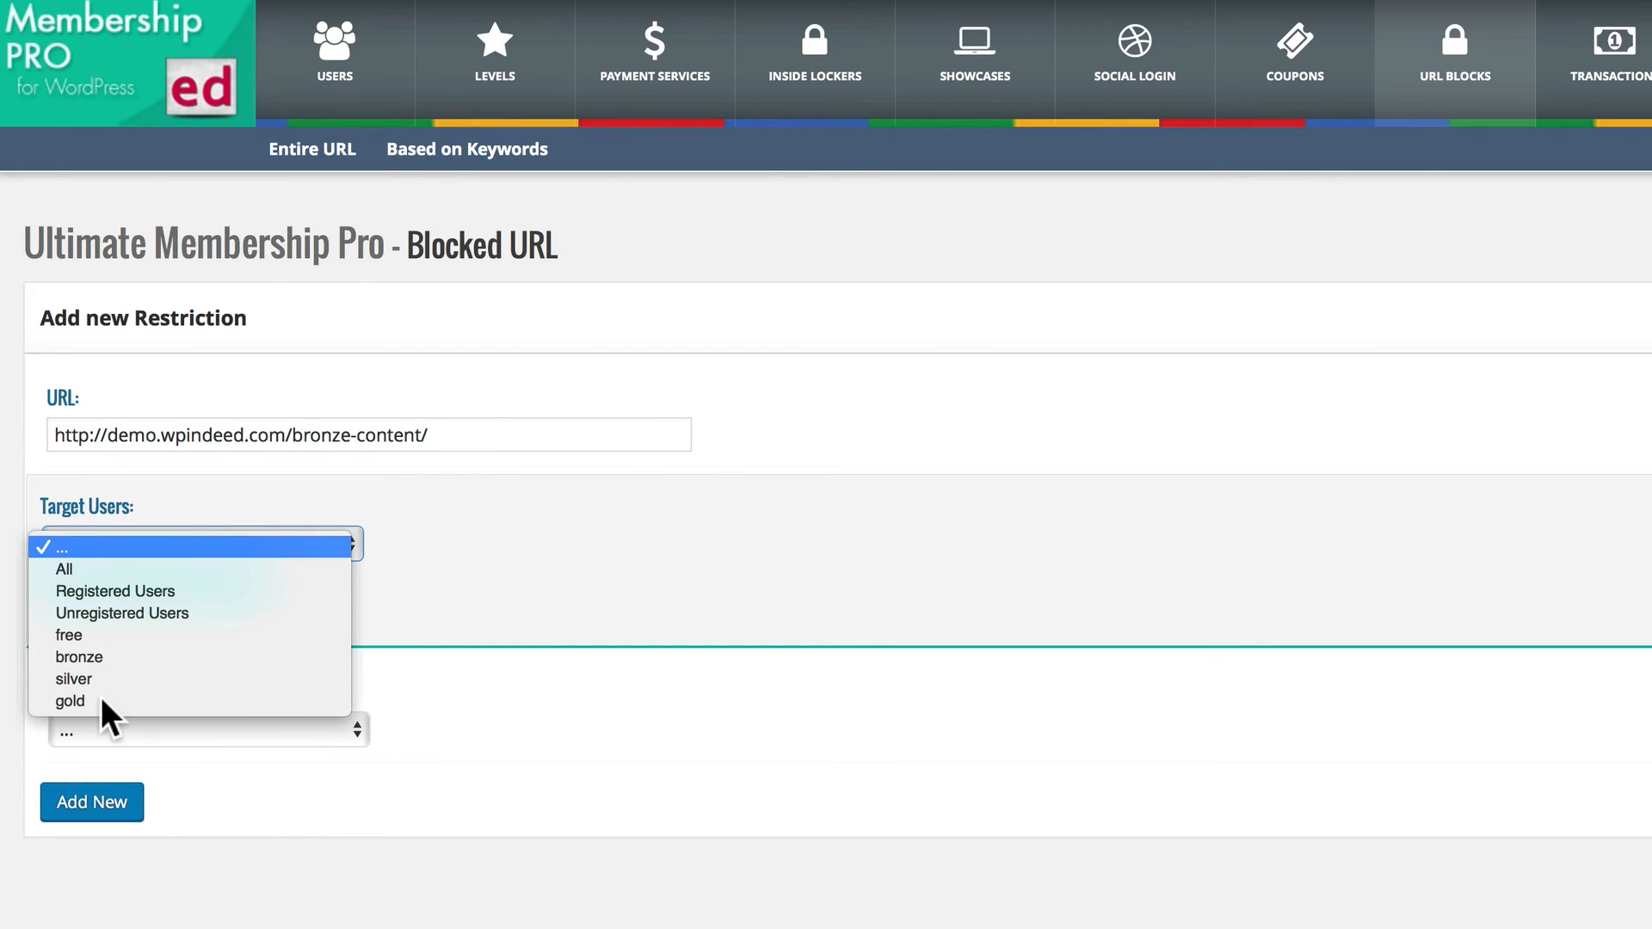
pyautogui.click(441, 627)
pyautogui.click(176, 730)
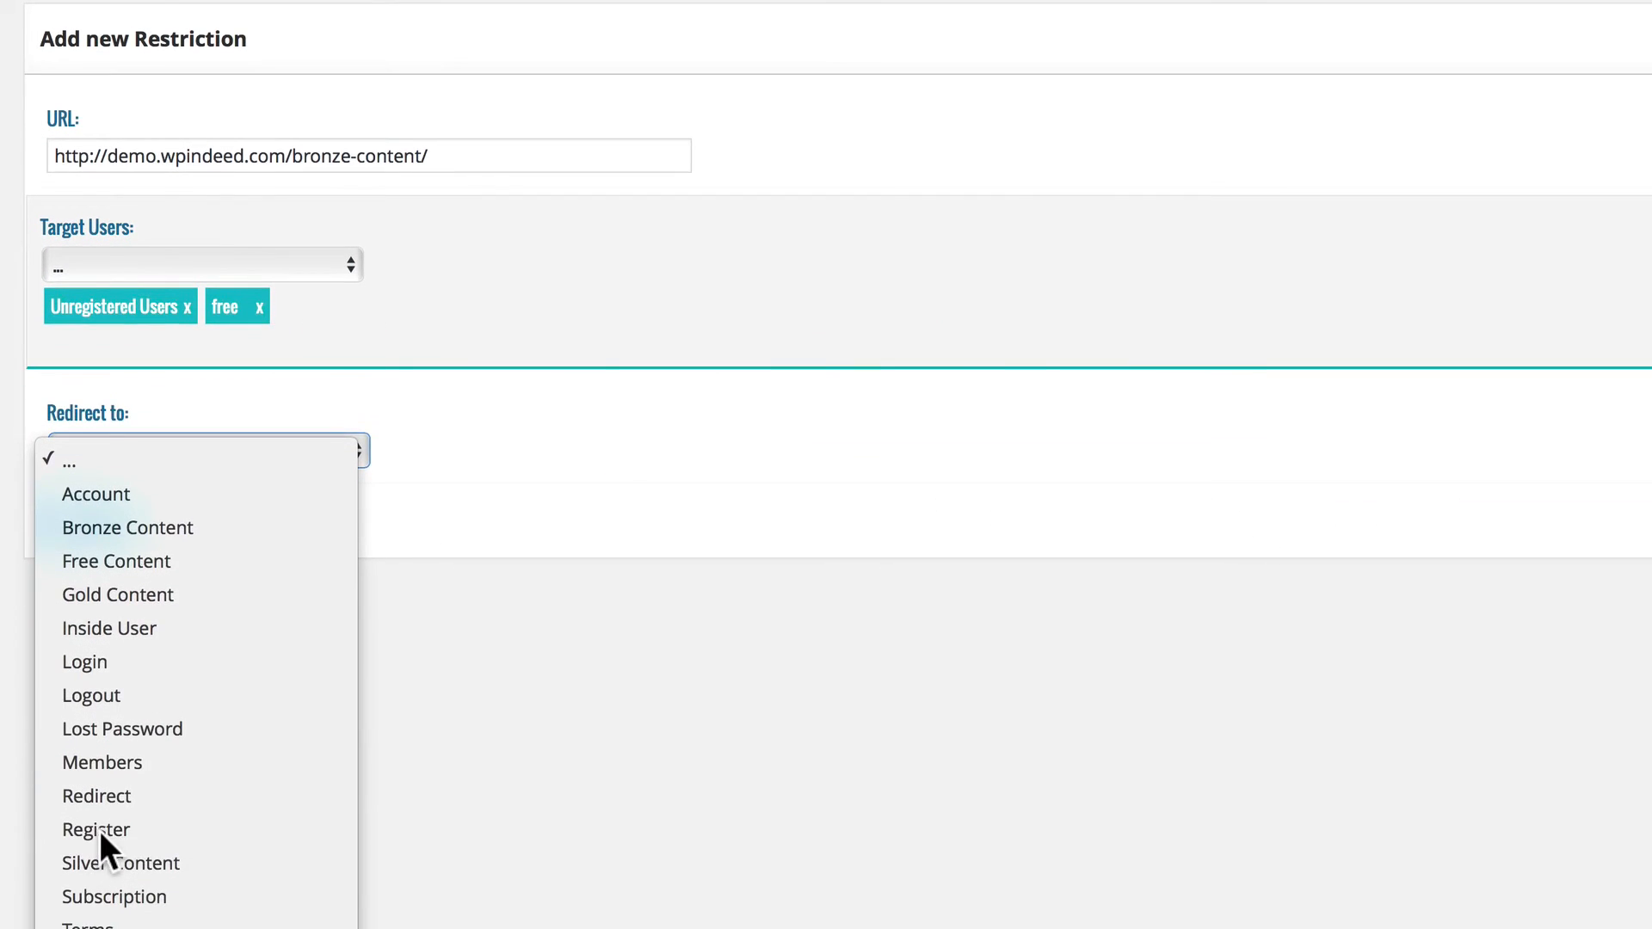
pyautogui.click(100, 838)
pyautogui.click(106, 529)
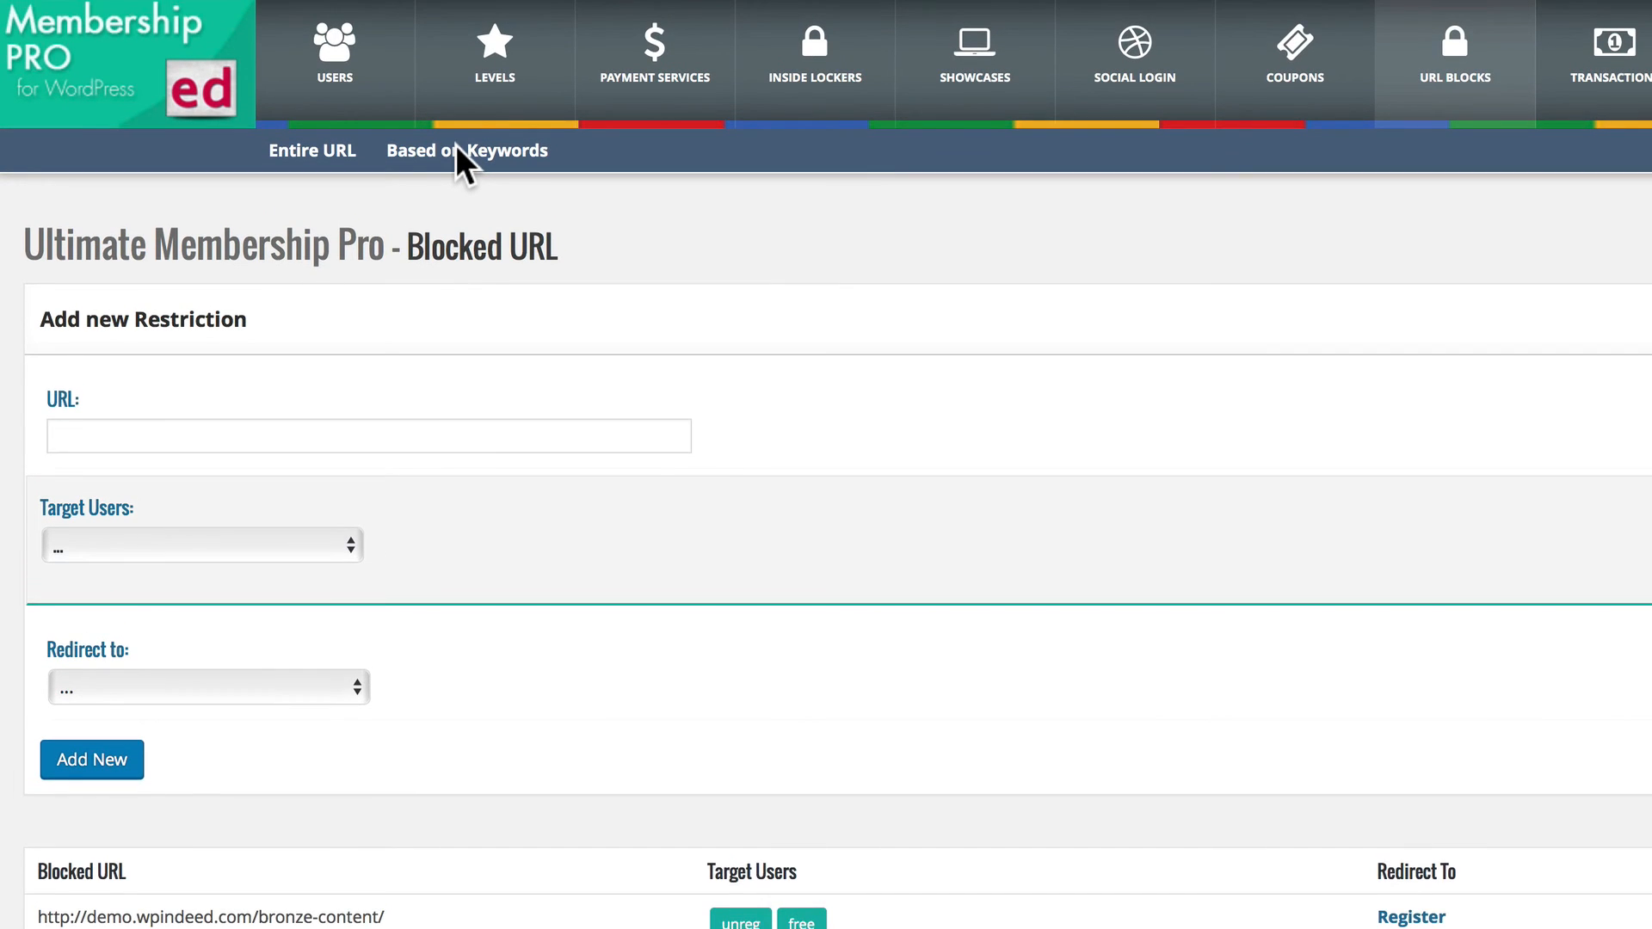
# Start a keyword-based URL restriction for "bronze" and target Unregistered Users and free members.
pyautogui.click(456, 151)
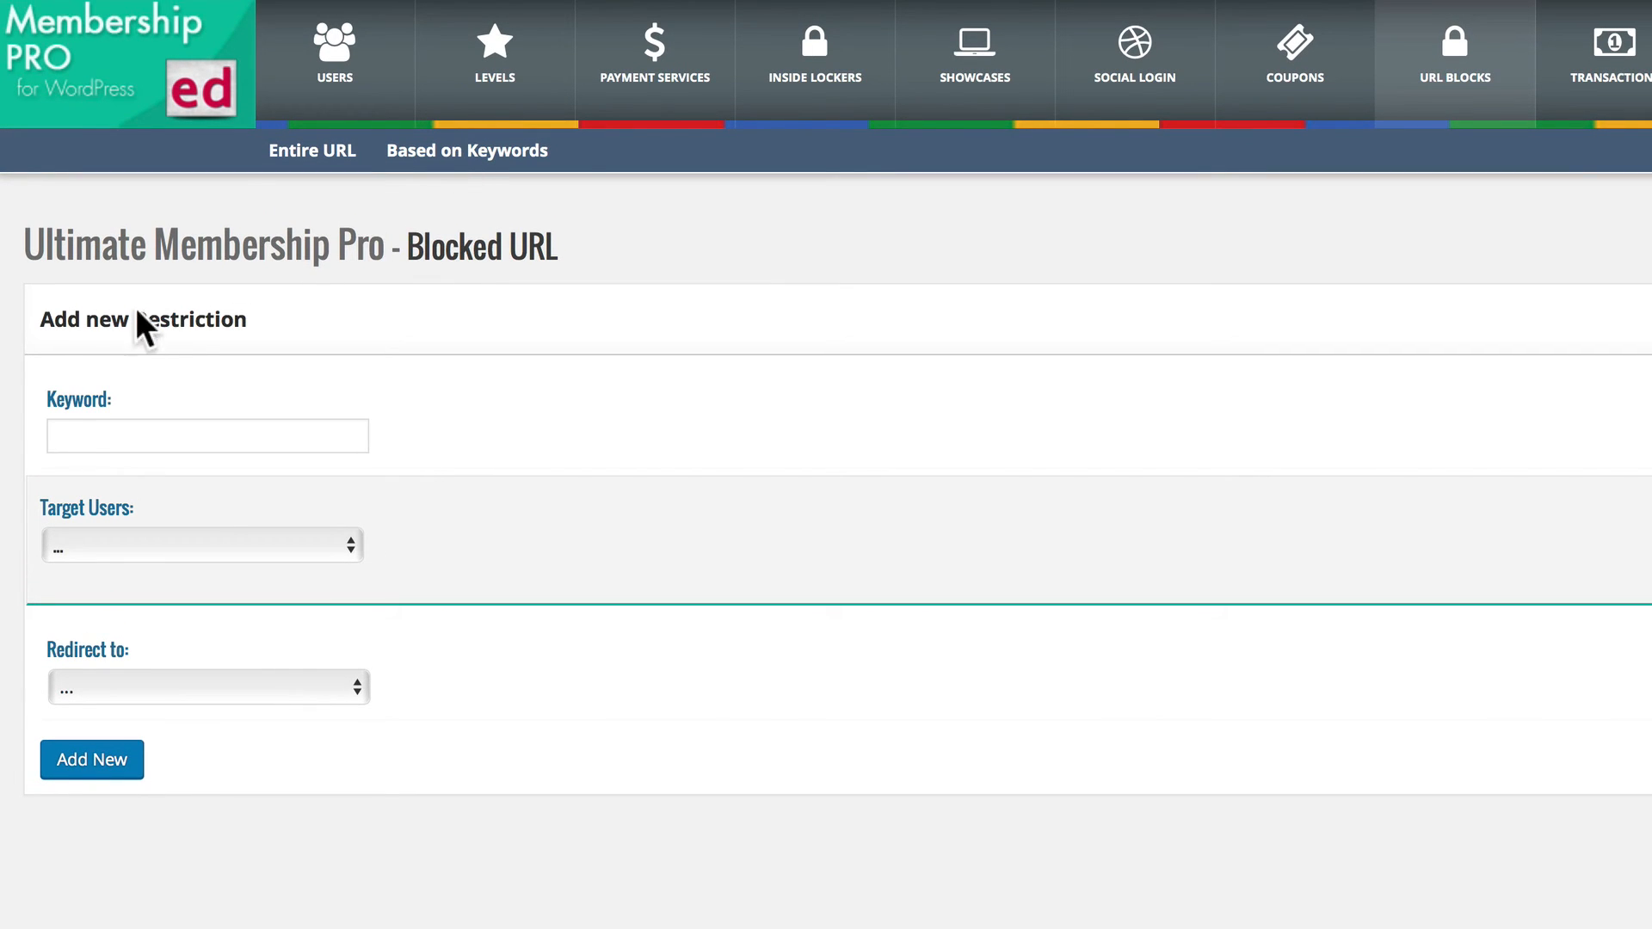
pyautogui.click(87, 437)
pyautogui.write('b')
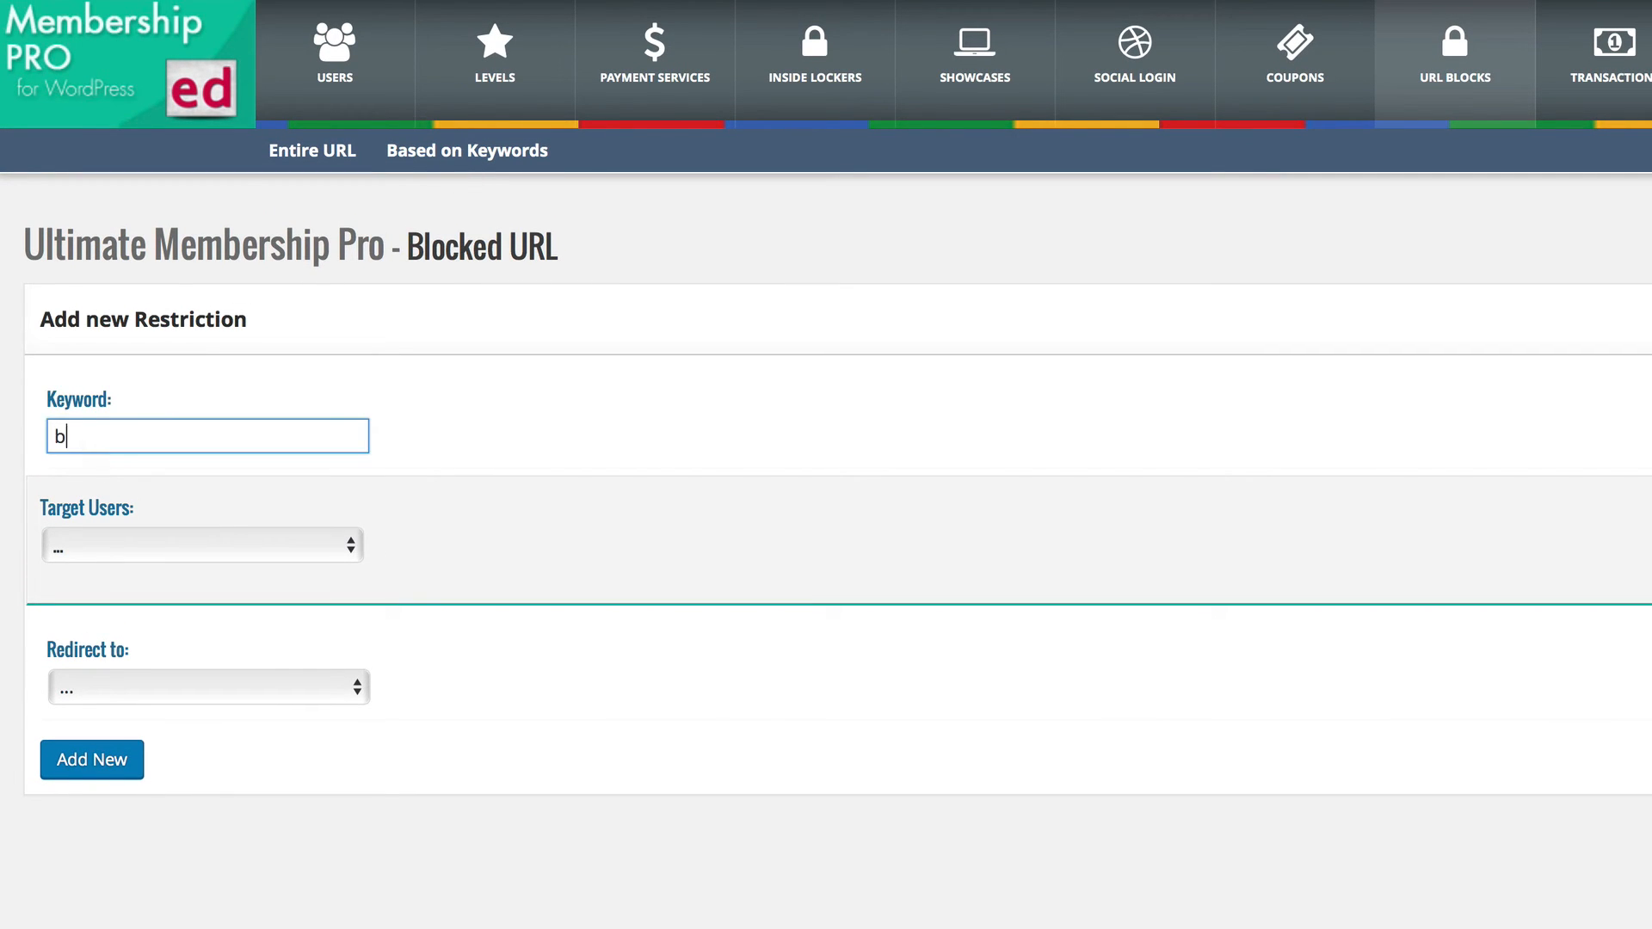
pyautogui.write('ronze')
pyautogui.click(295, 547)
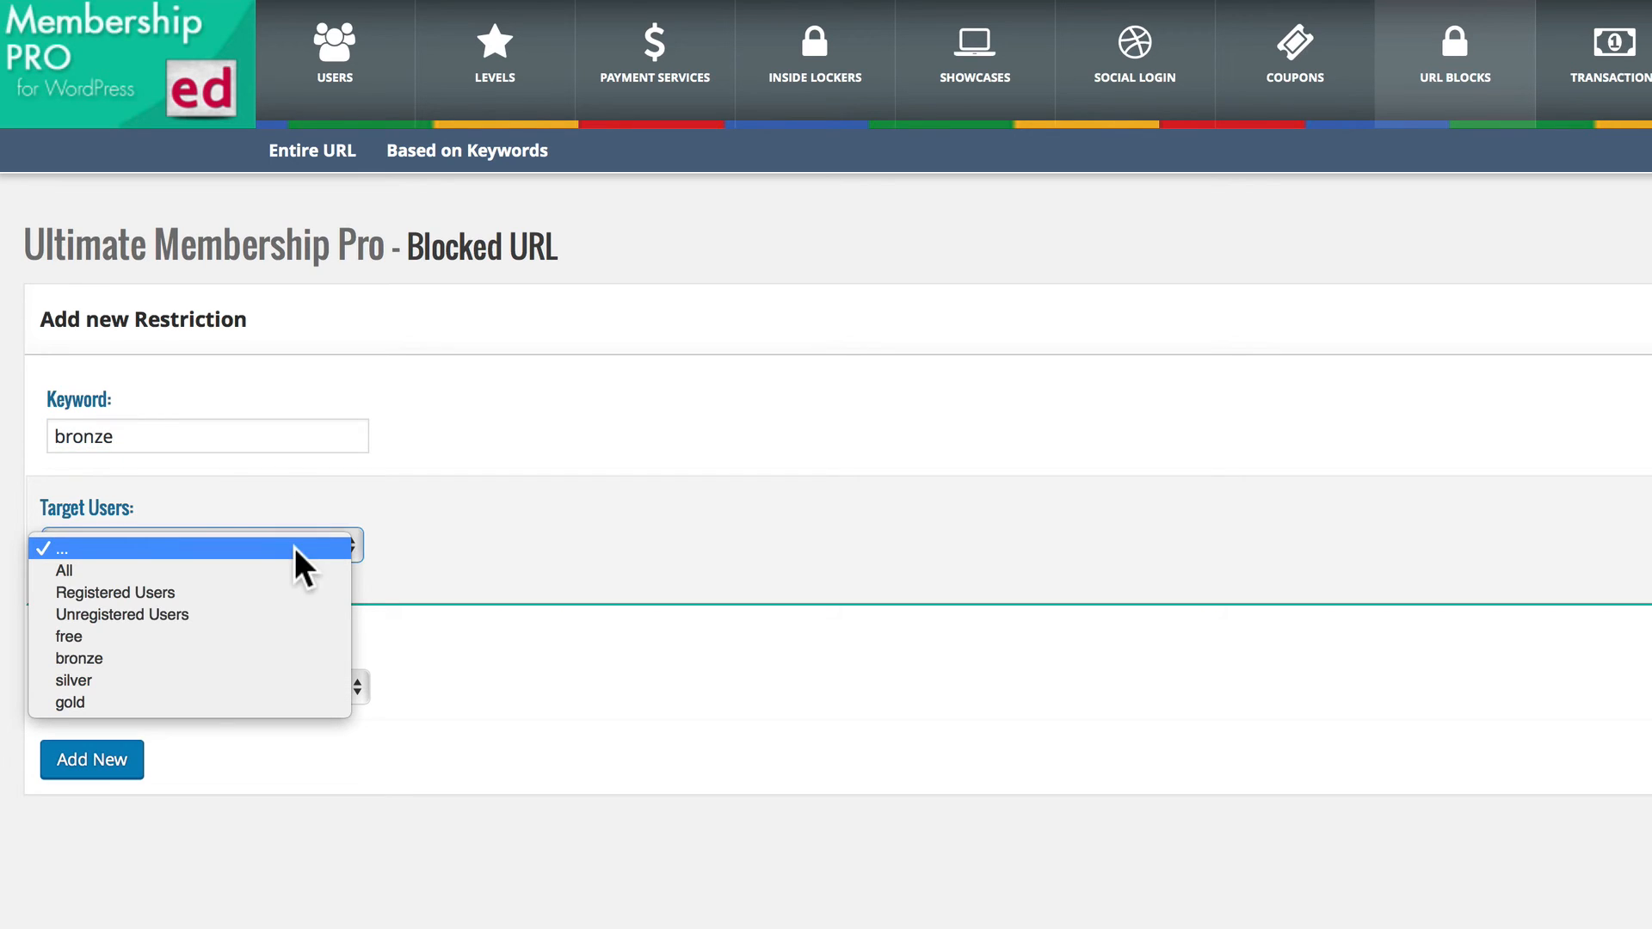
pyautogui.click(104, 613)
pyautogui.click(183, 549)
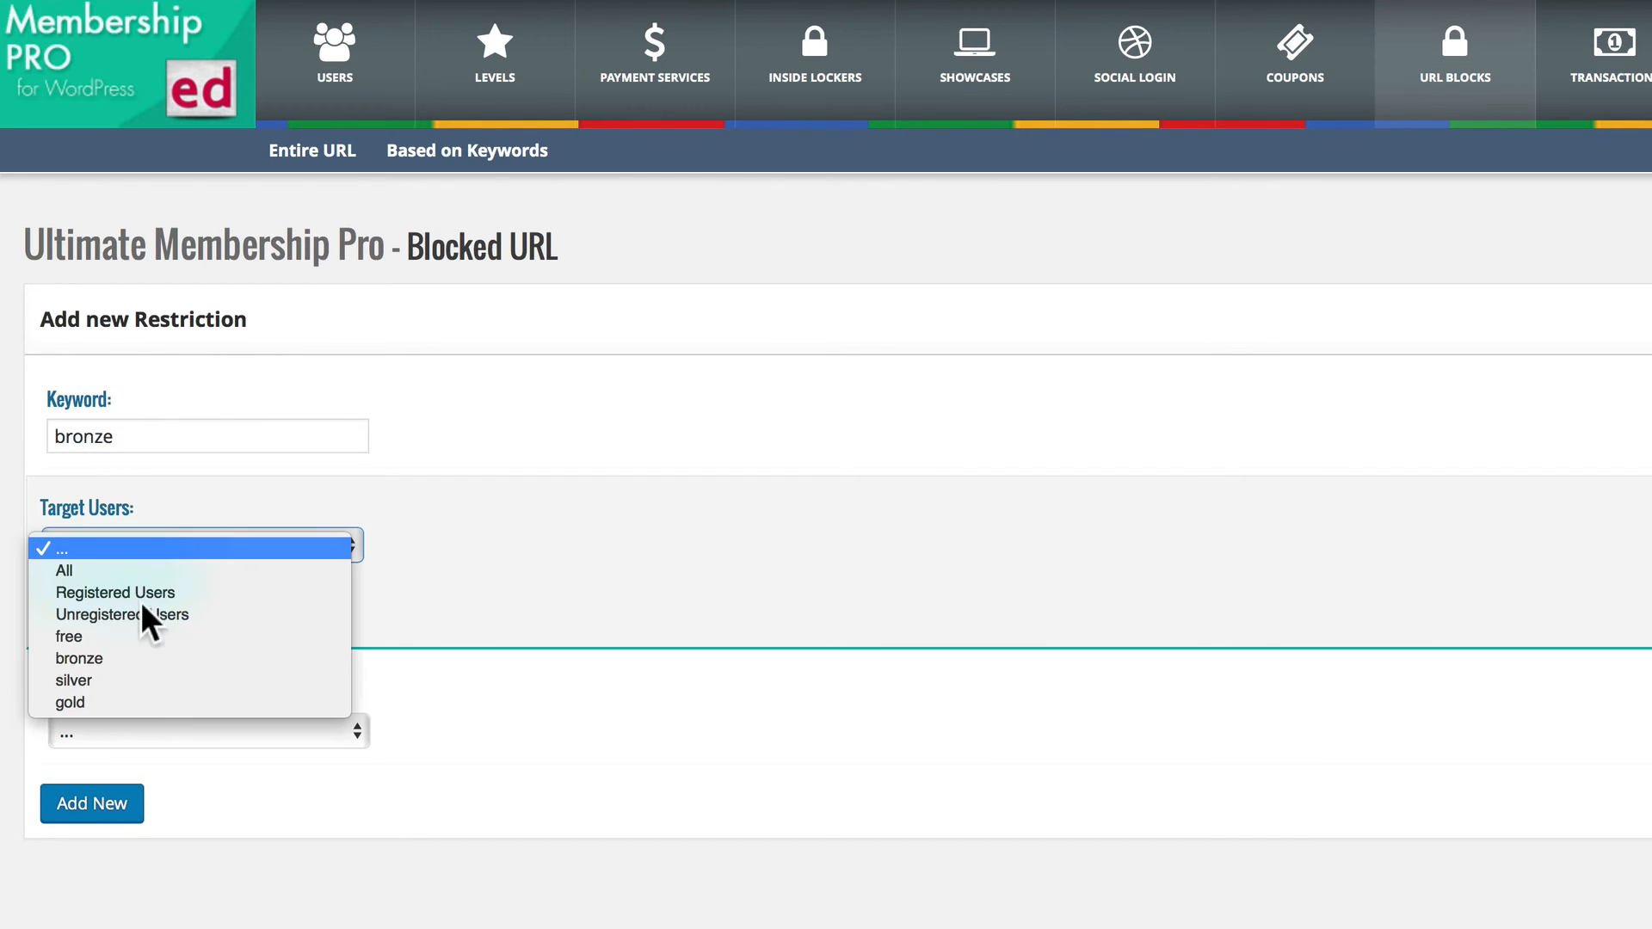
pyautogui.click(91, 636)
# Set the "bronze" keyword restriction's redirect to the Register page and add the restriction.
pyautogui.scroll(-1, 145, 632)
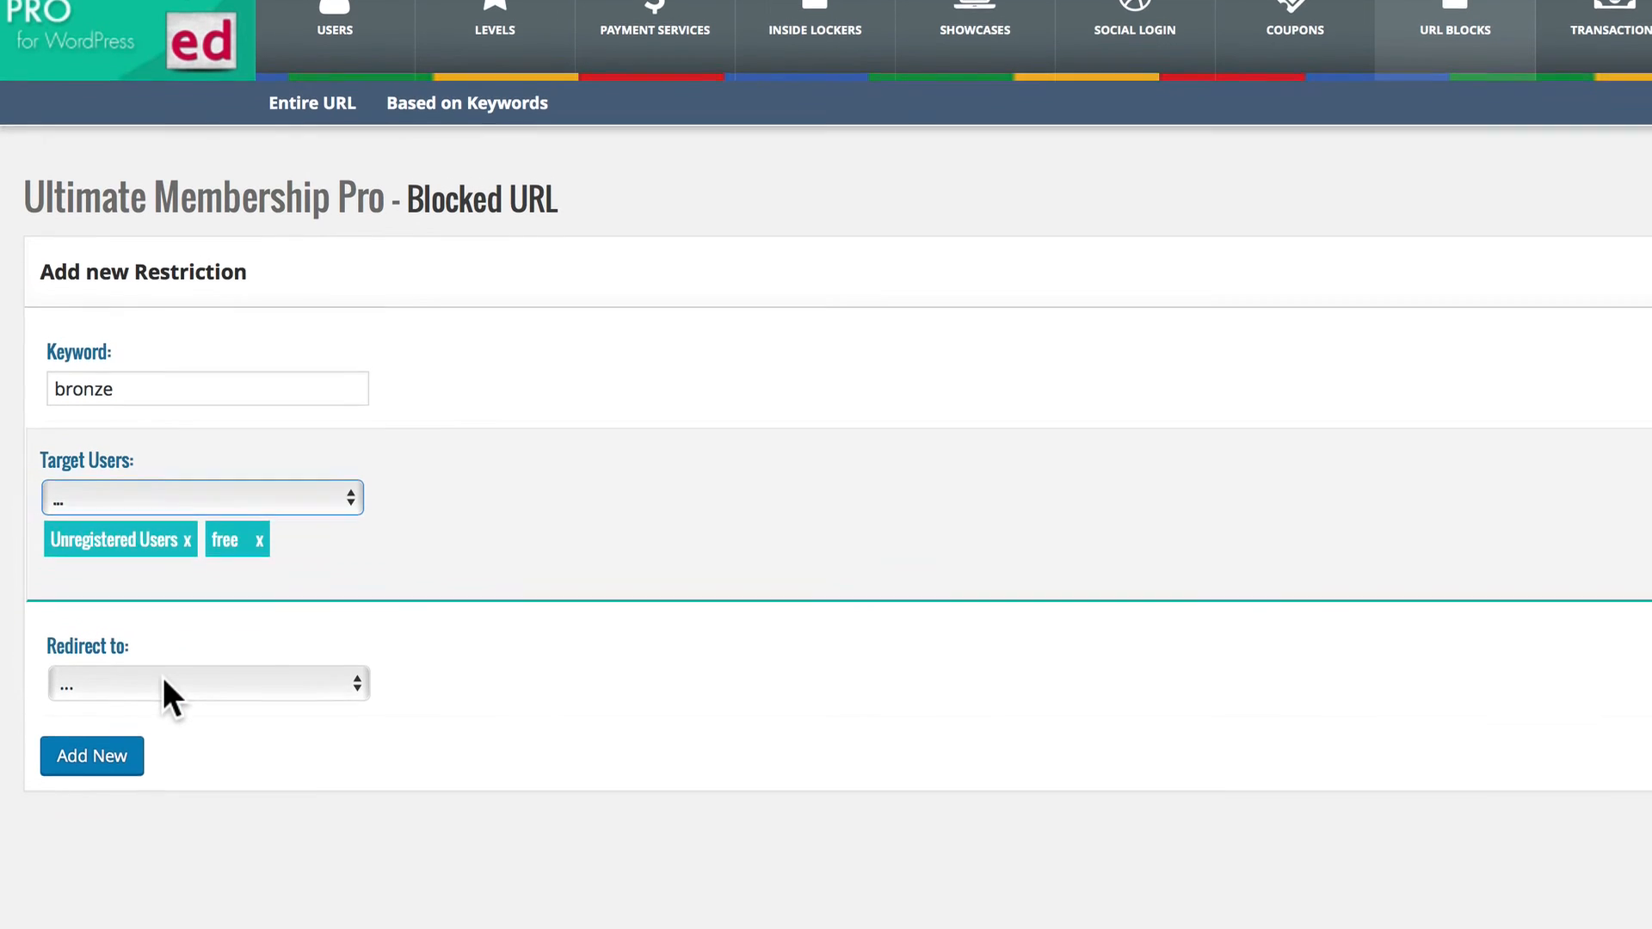
pyautogui.click(163, 684)
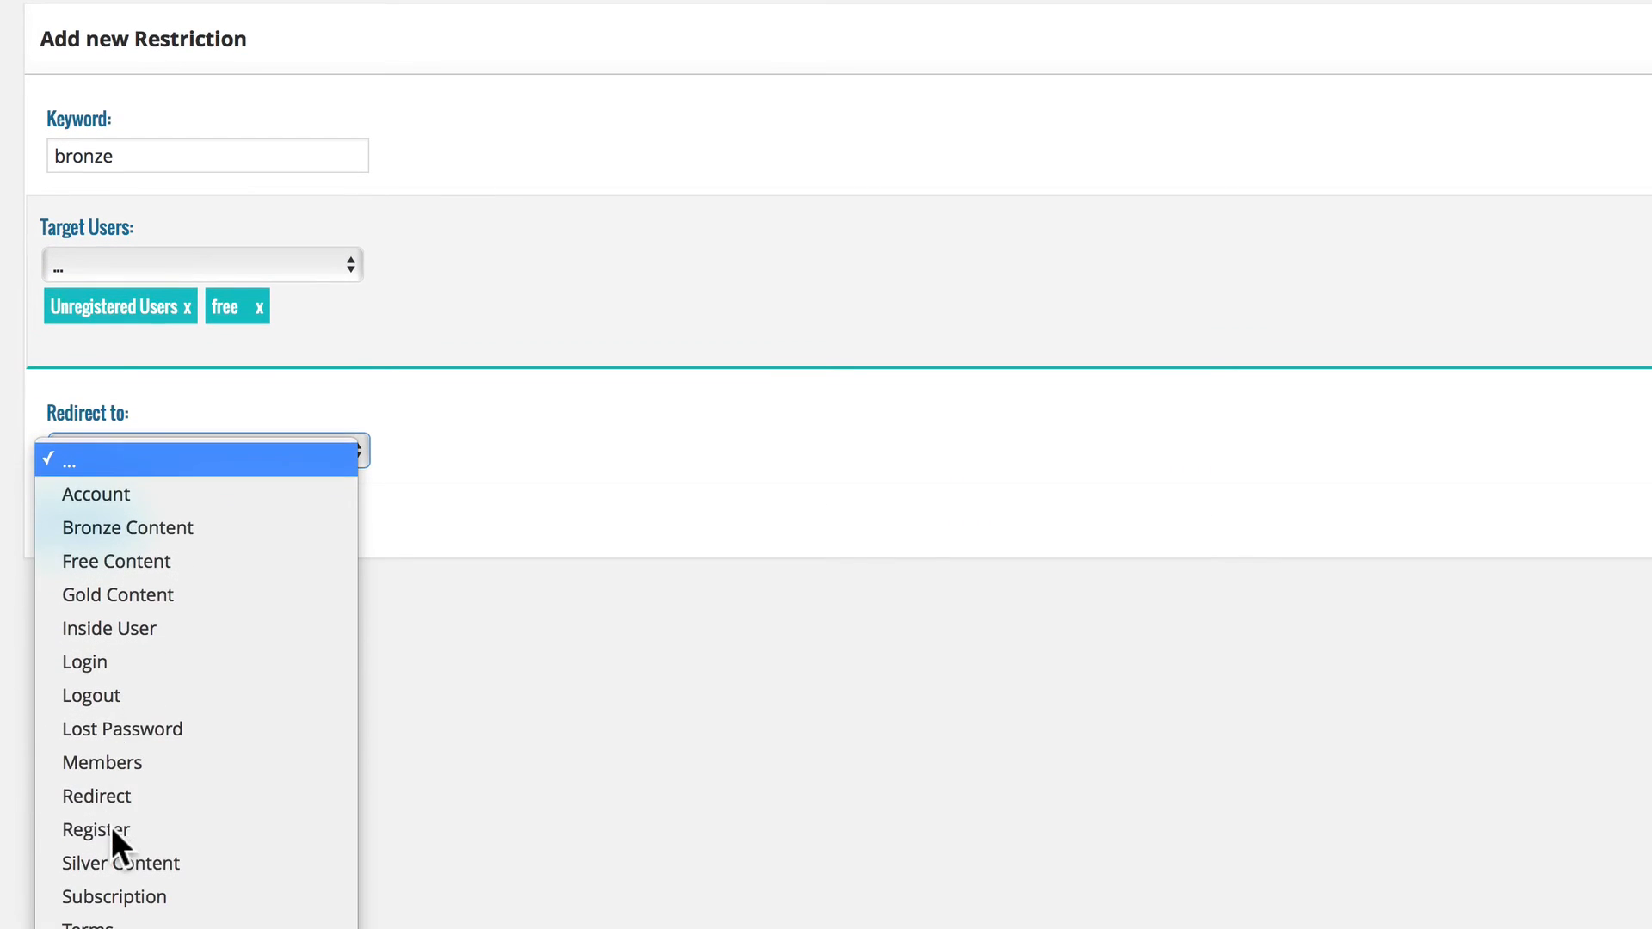
pyautogui.click(111, 829)
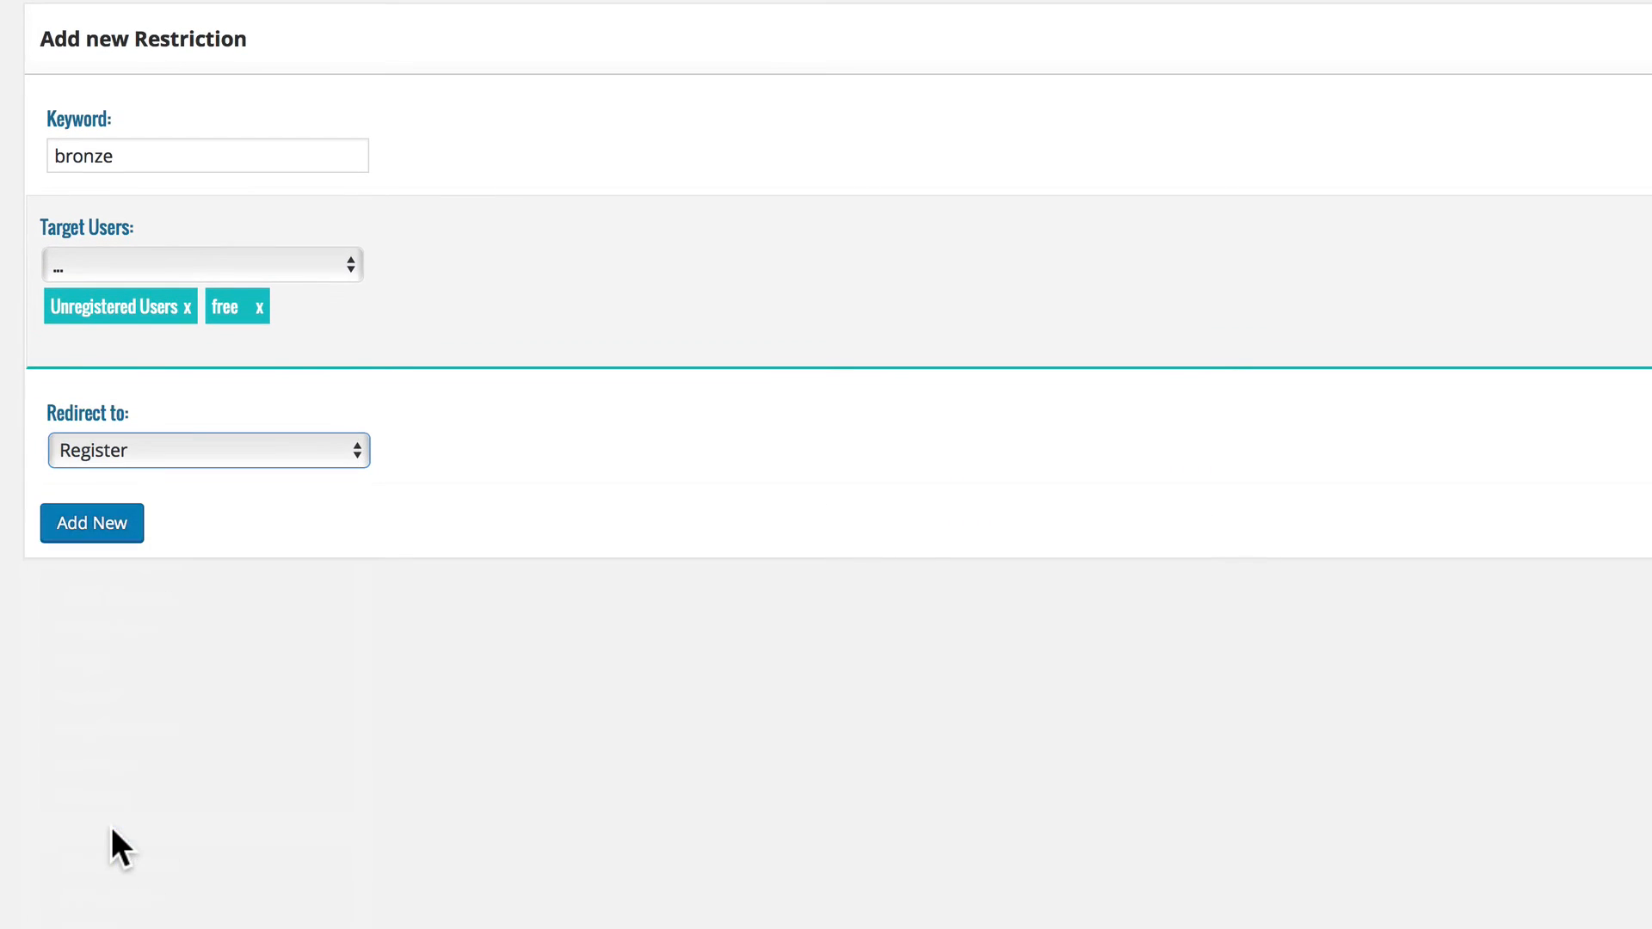
pyautogui.click(132, 444)
pyautogui.click(129, 527)
pyautogui.click(96, 523)
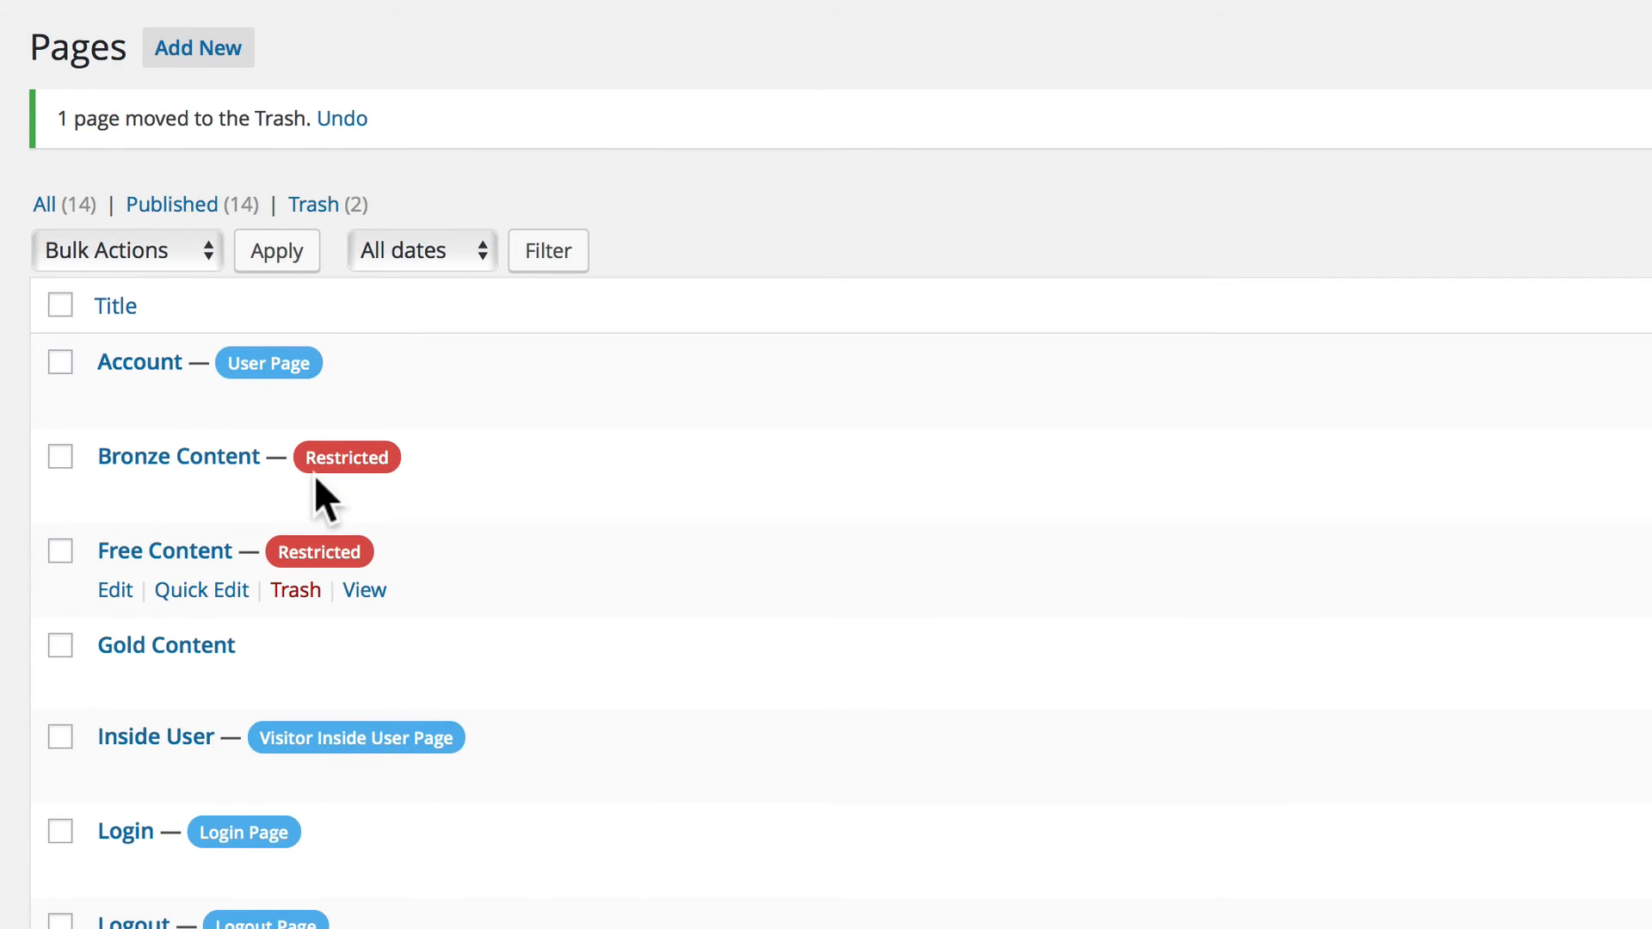
# Look through the Pages list to check which pages are marked restricted or assigned a membership role.
pyautogui.scroll(-3, 321, 571)
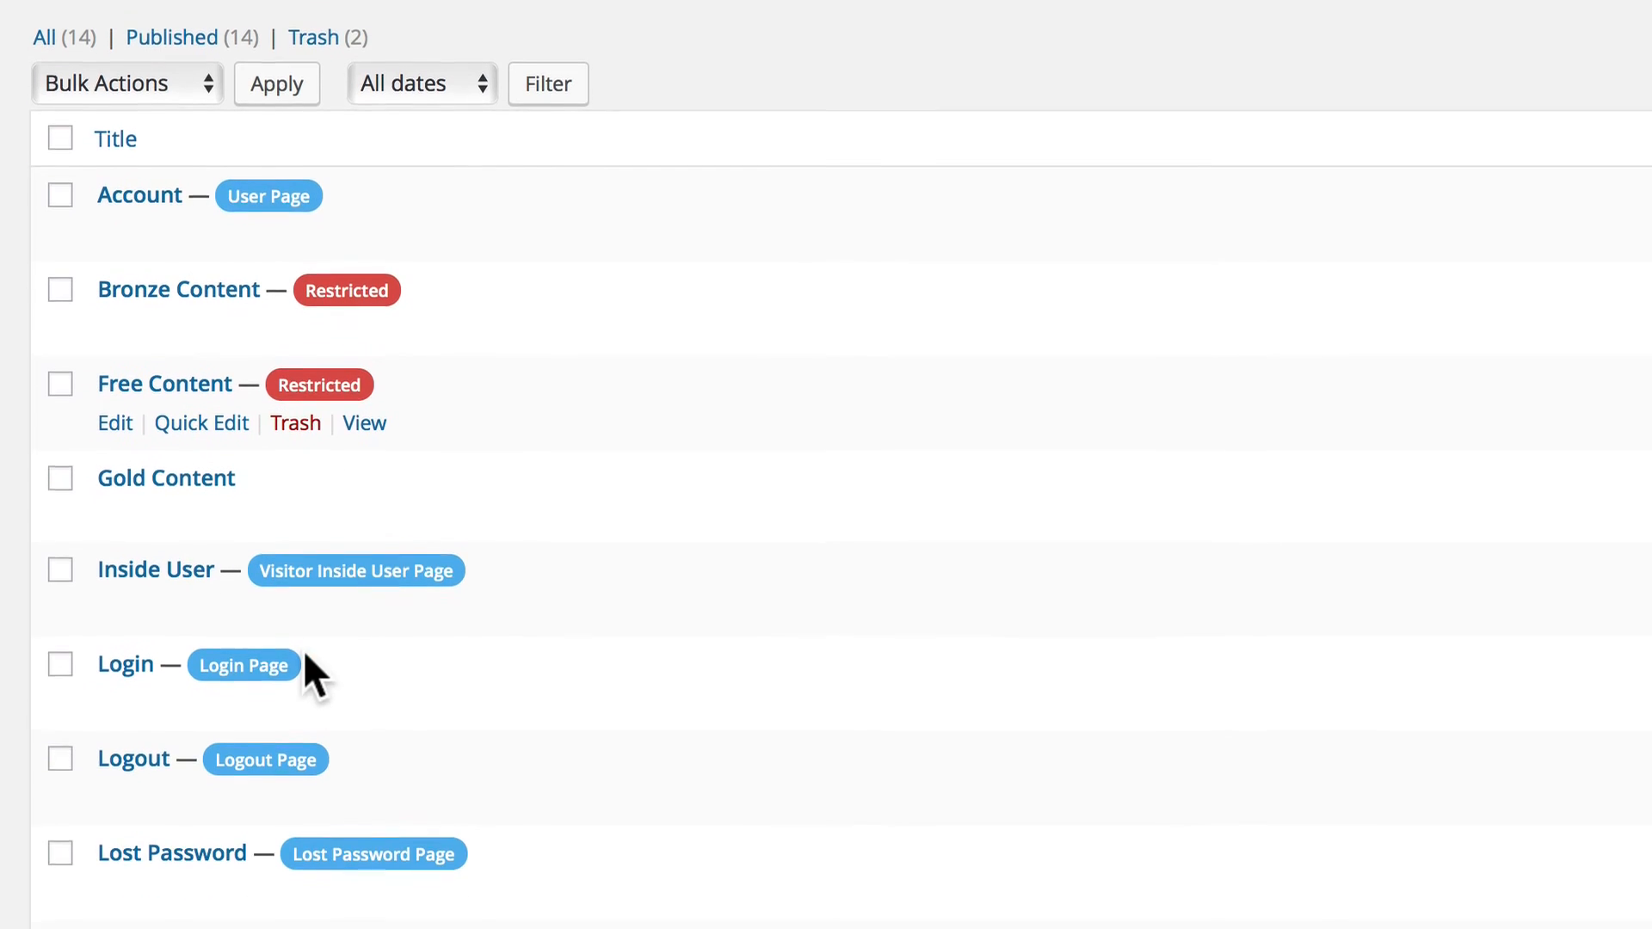
pyautogui.scroll(-6, 306, 656)
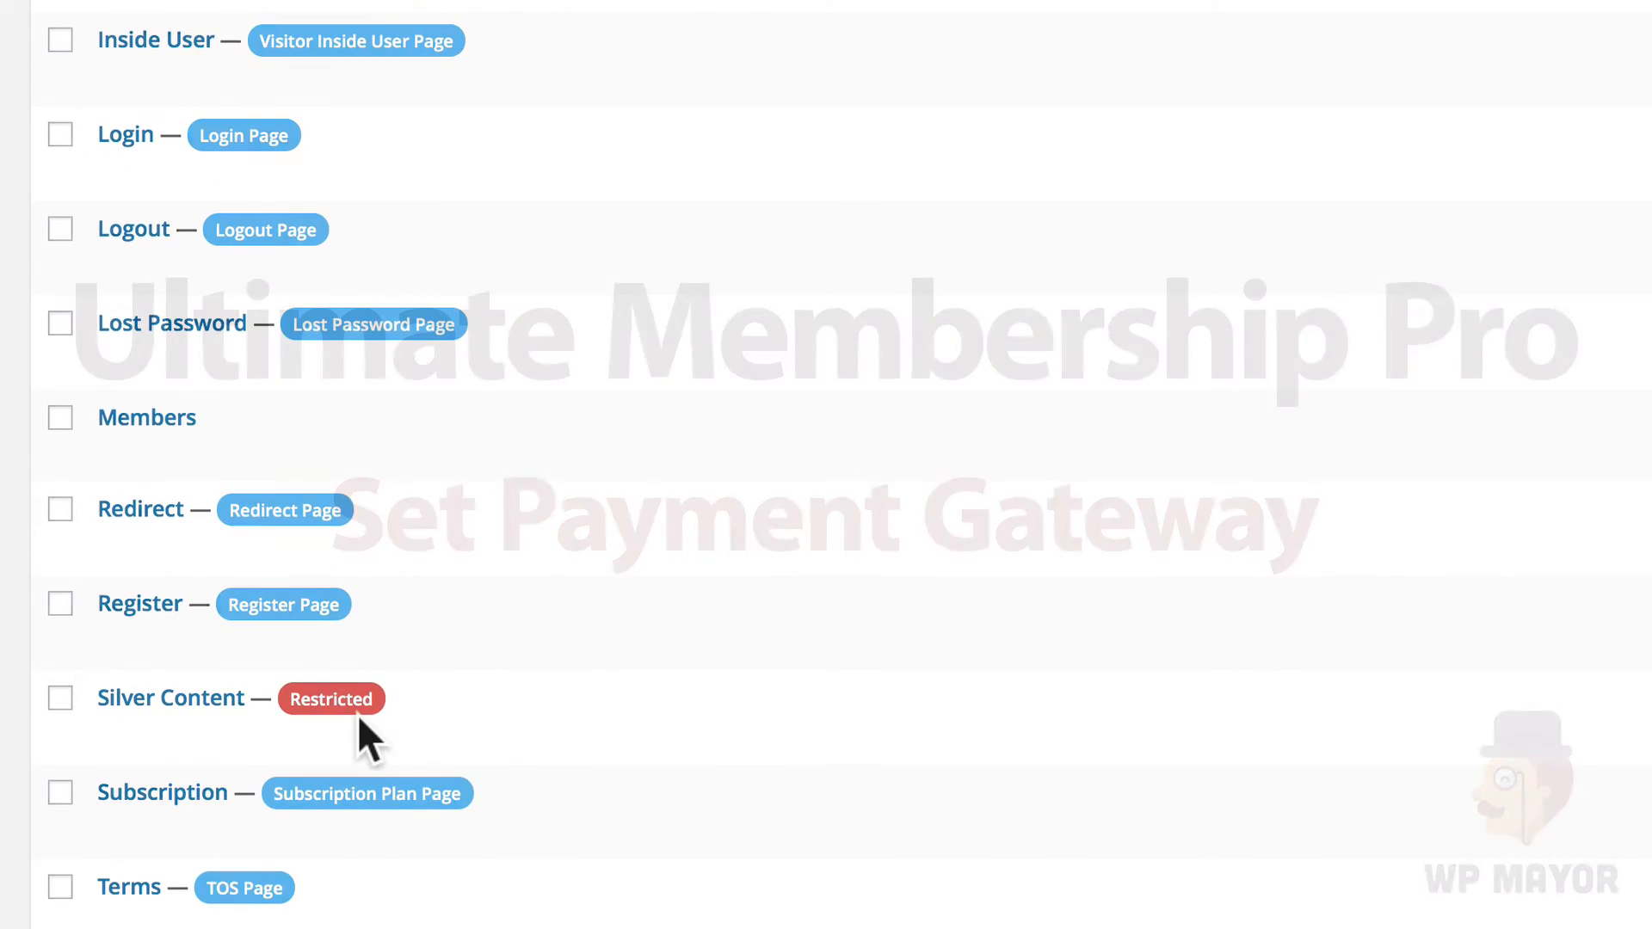
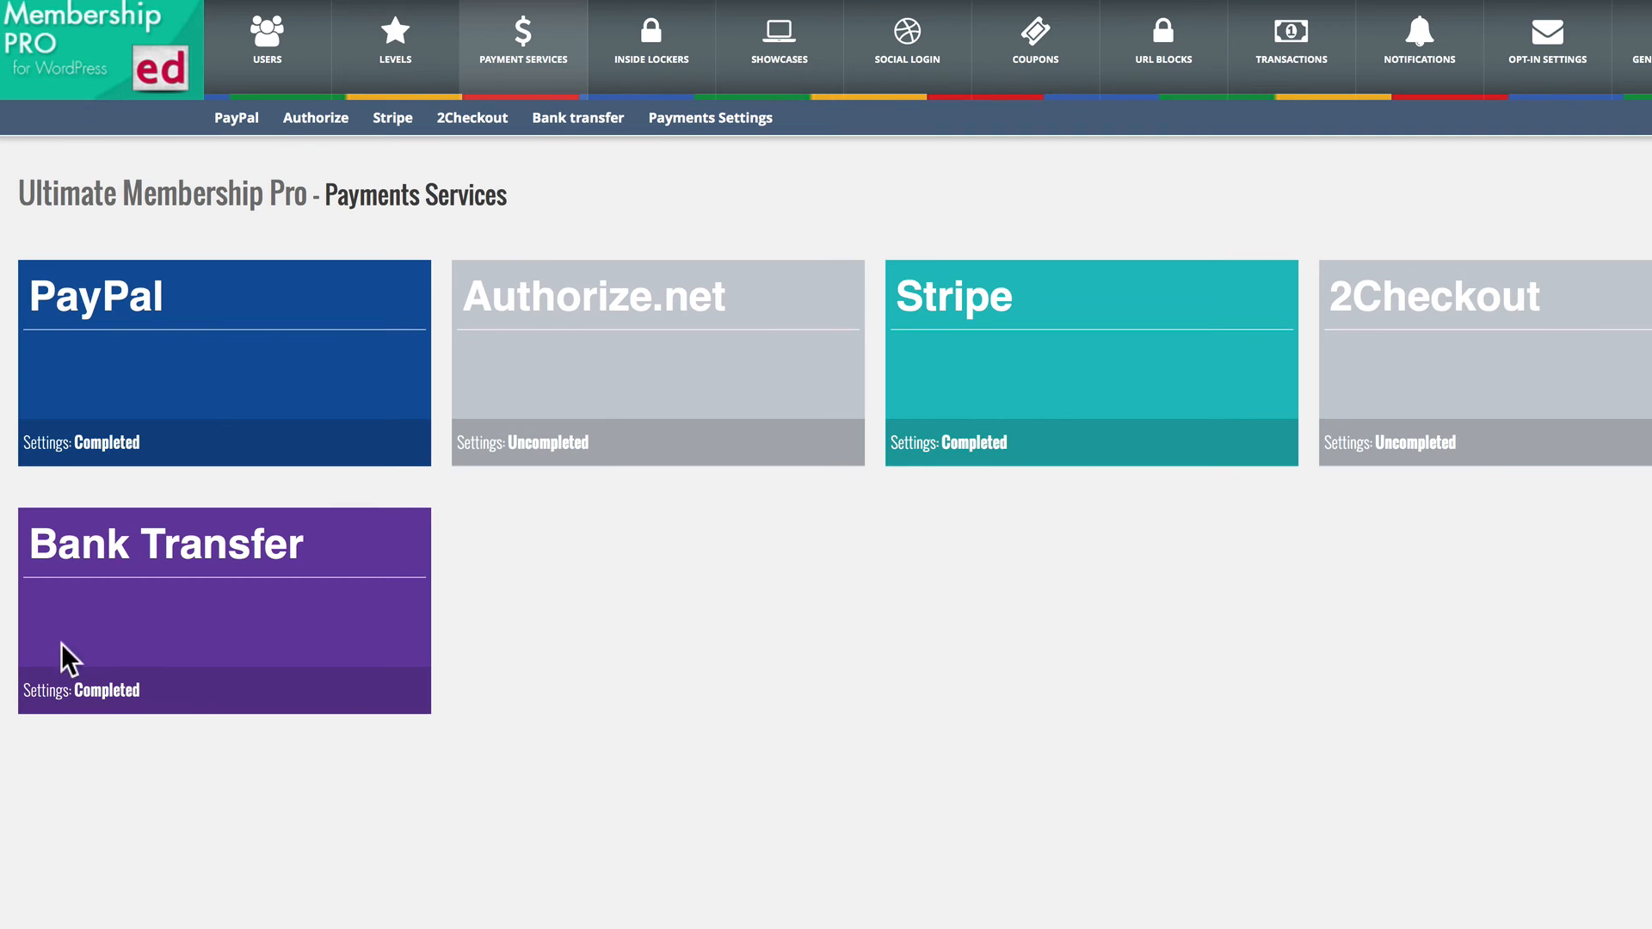
# Review the PayPal gateway settings, including the redirect page choices after payment, and open the Stripe settings.
pyautogui.click(97, 313)
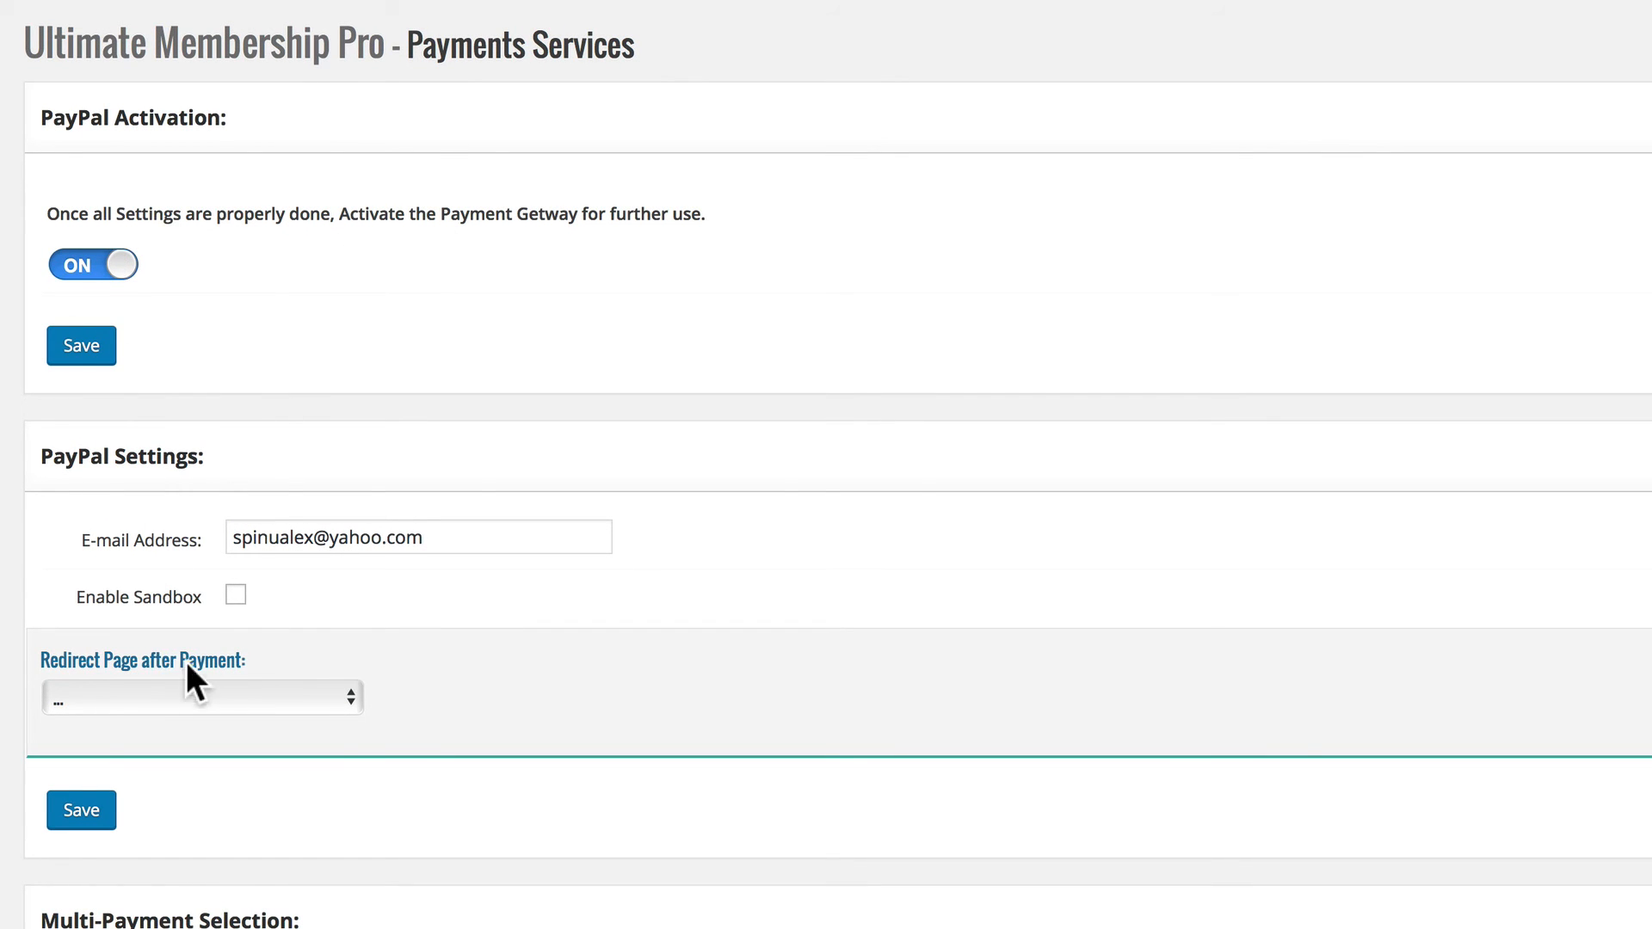
pyautogui.click(275, 698)
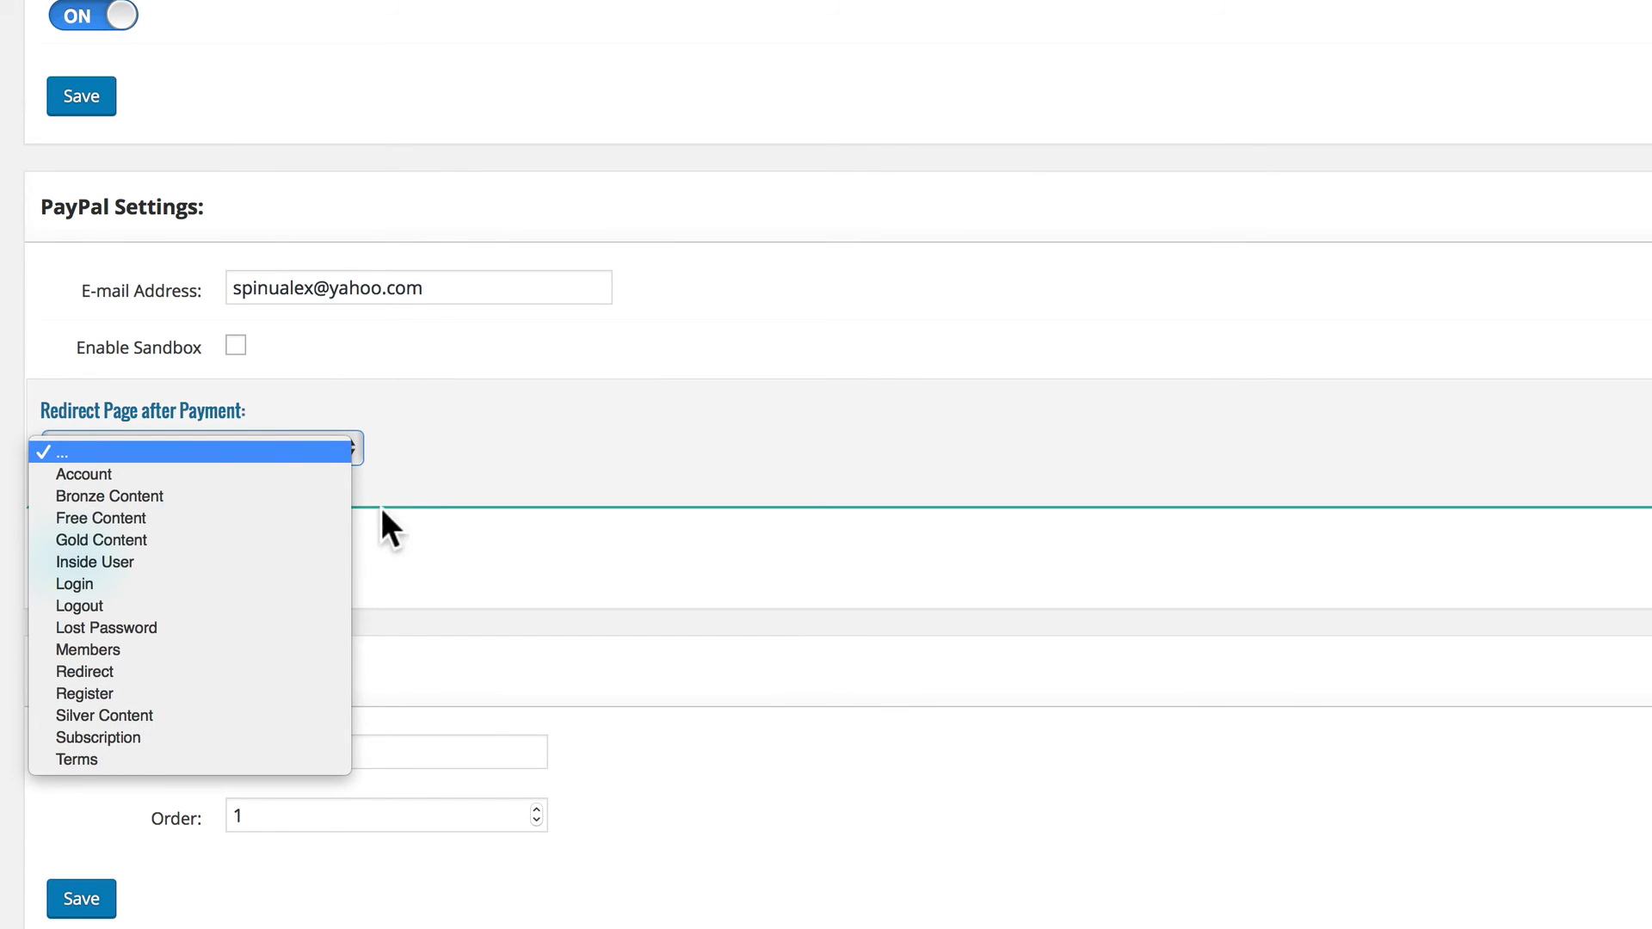
pyautogui.click(401, 498)
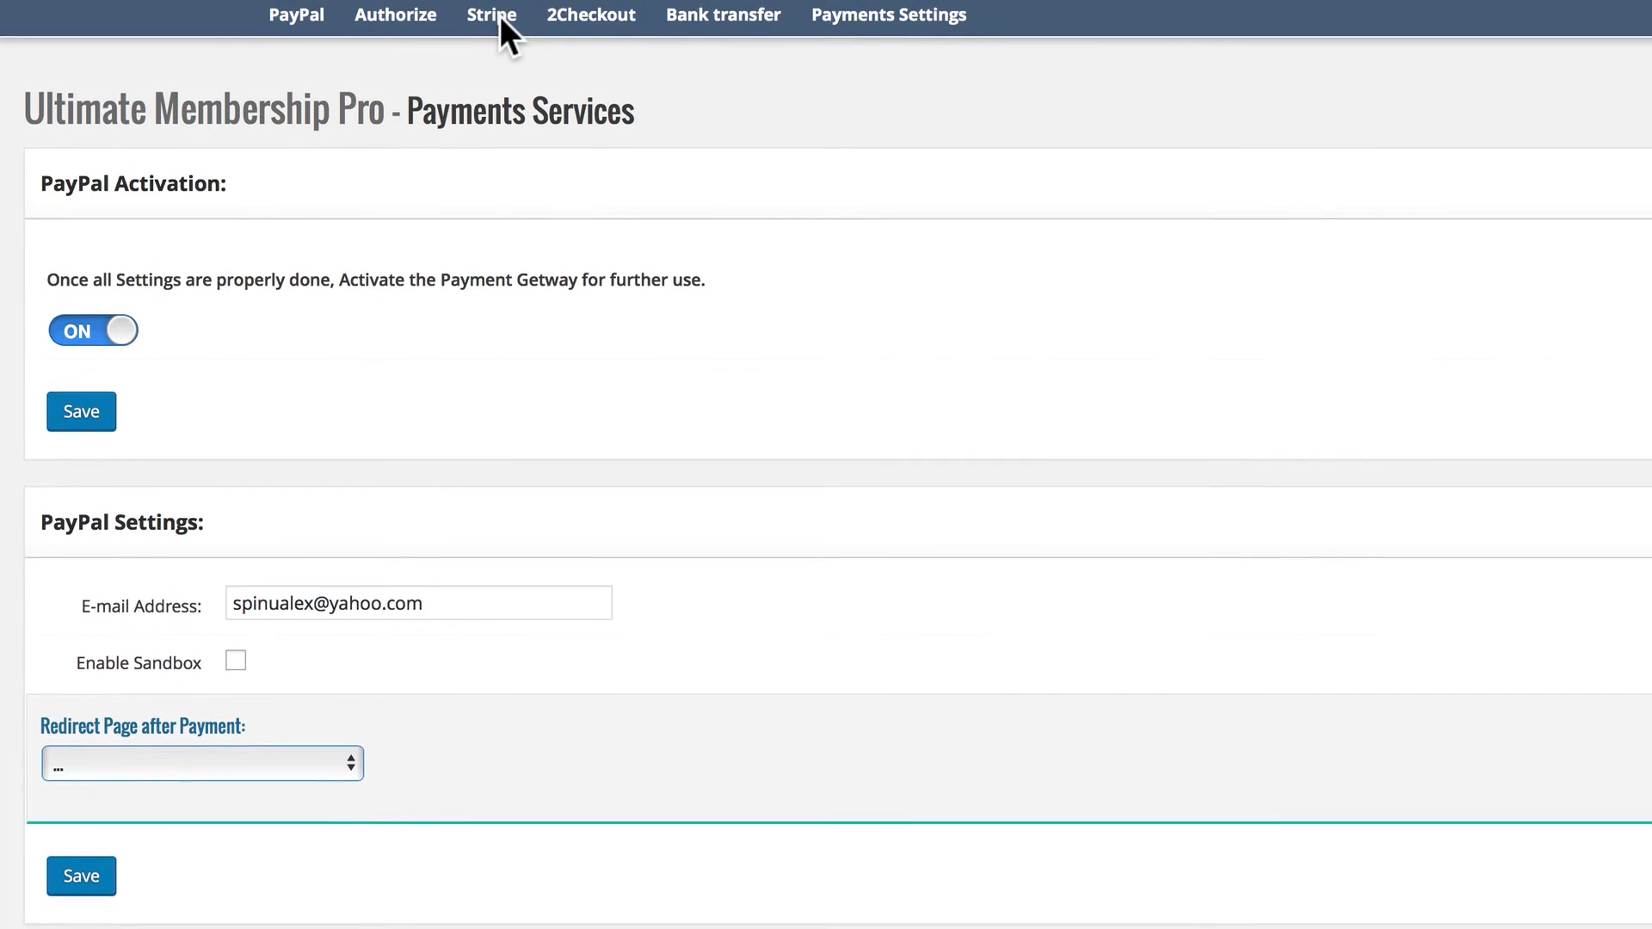
pyautogui.click(500, 17)
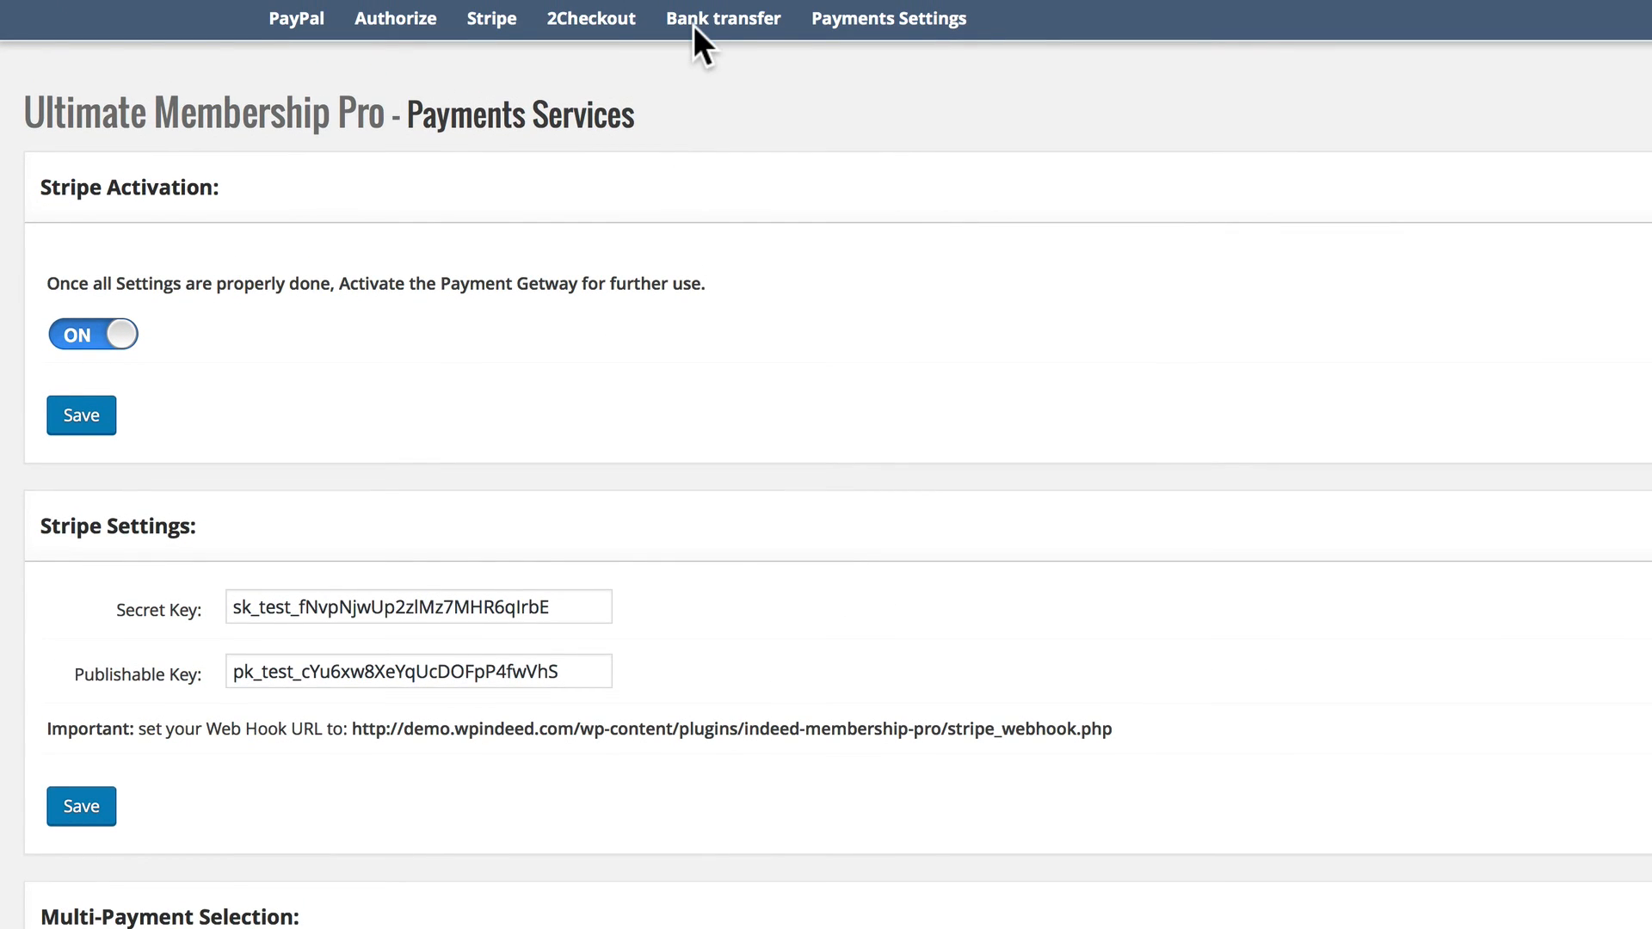
# Review the Bank Transfer service's activation, payment message, and multi-payment label and order.
pyautogui.click(694, 25)
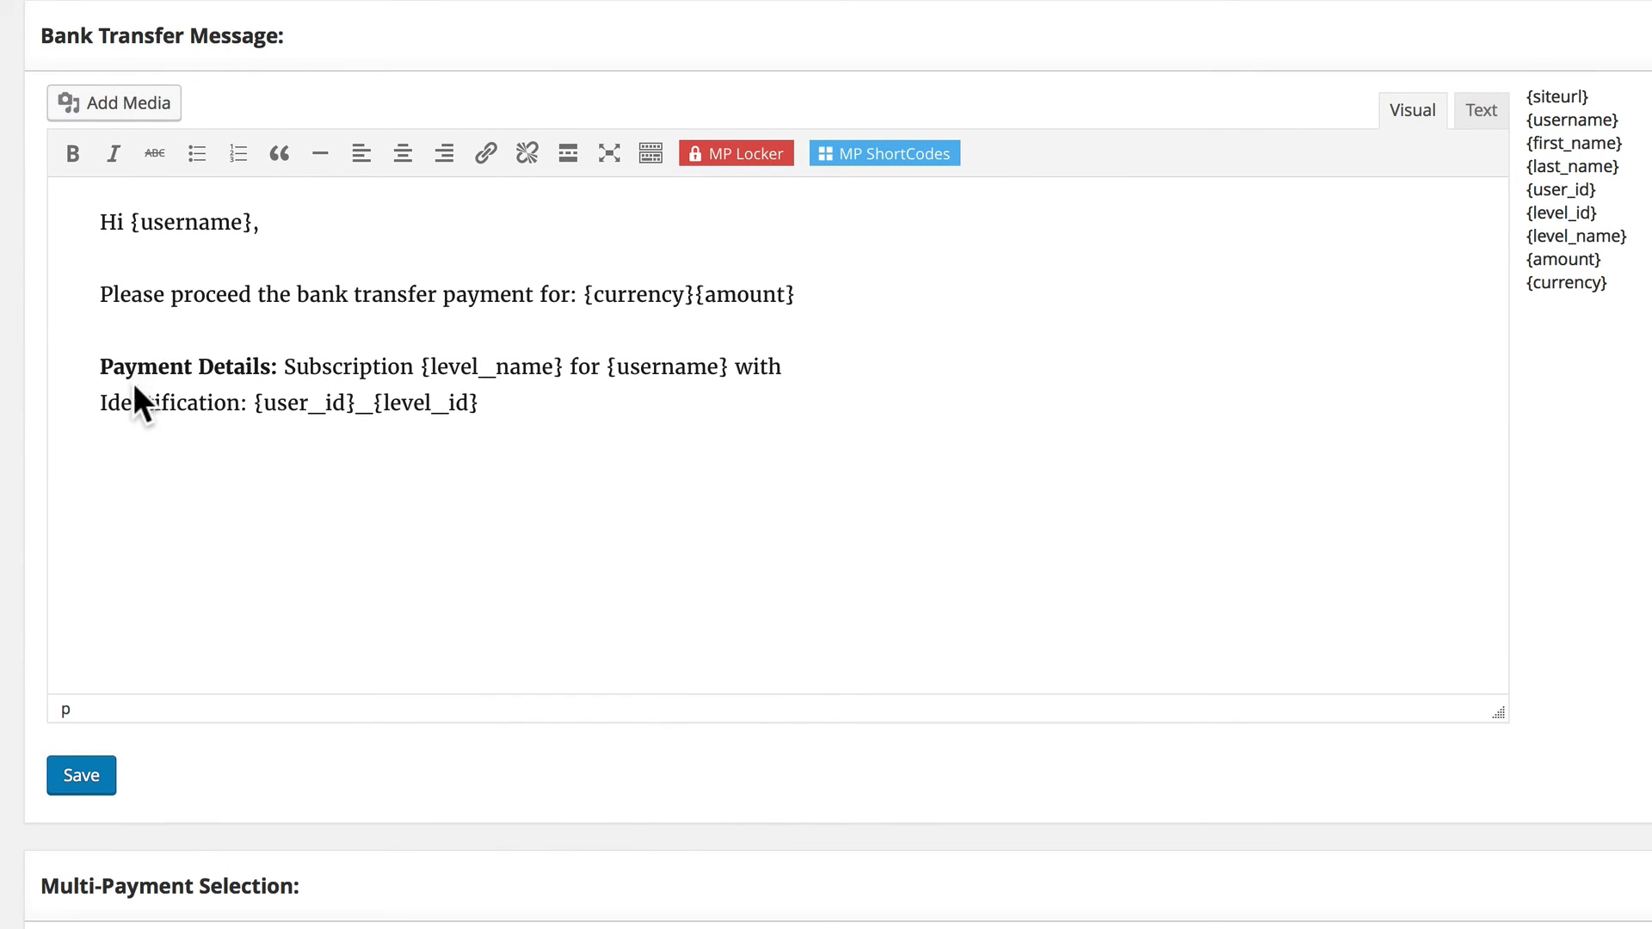
pyautogui.scroll(-4, 133, 383)
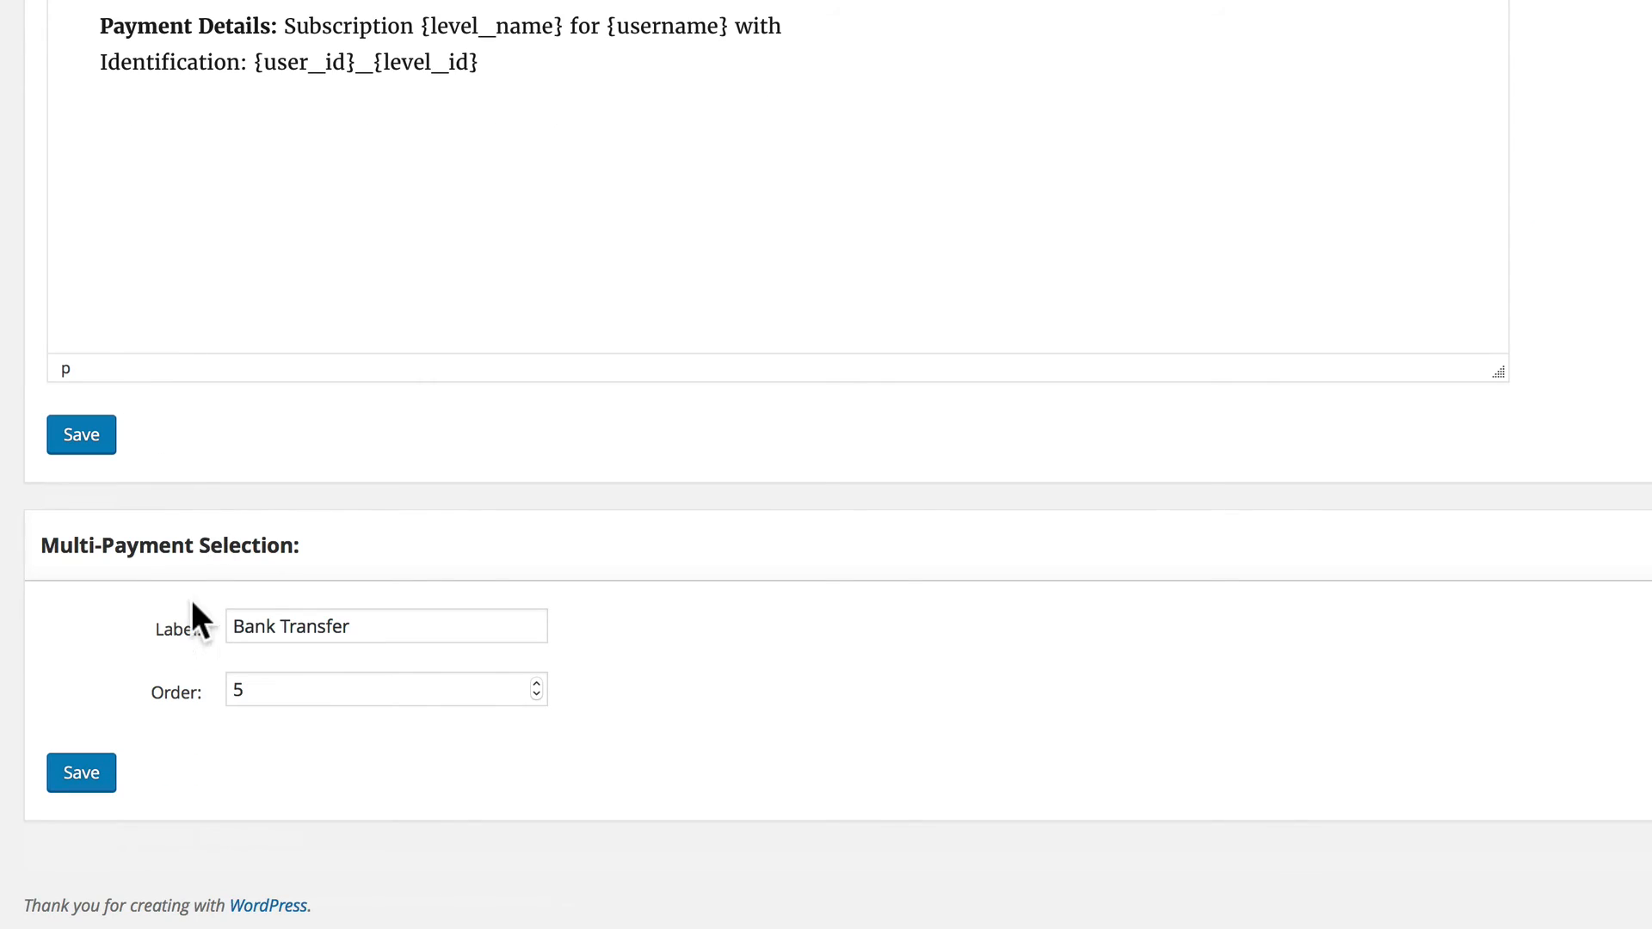
pyautogui.scroll(9, 315, 399)
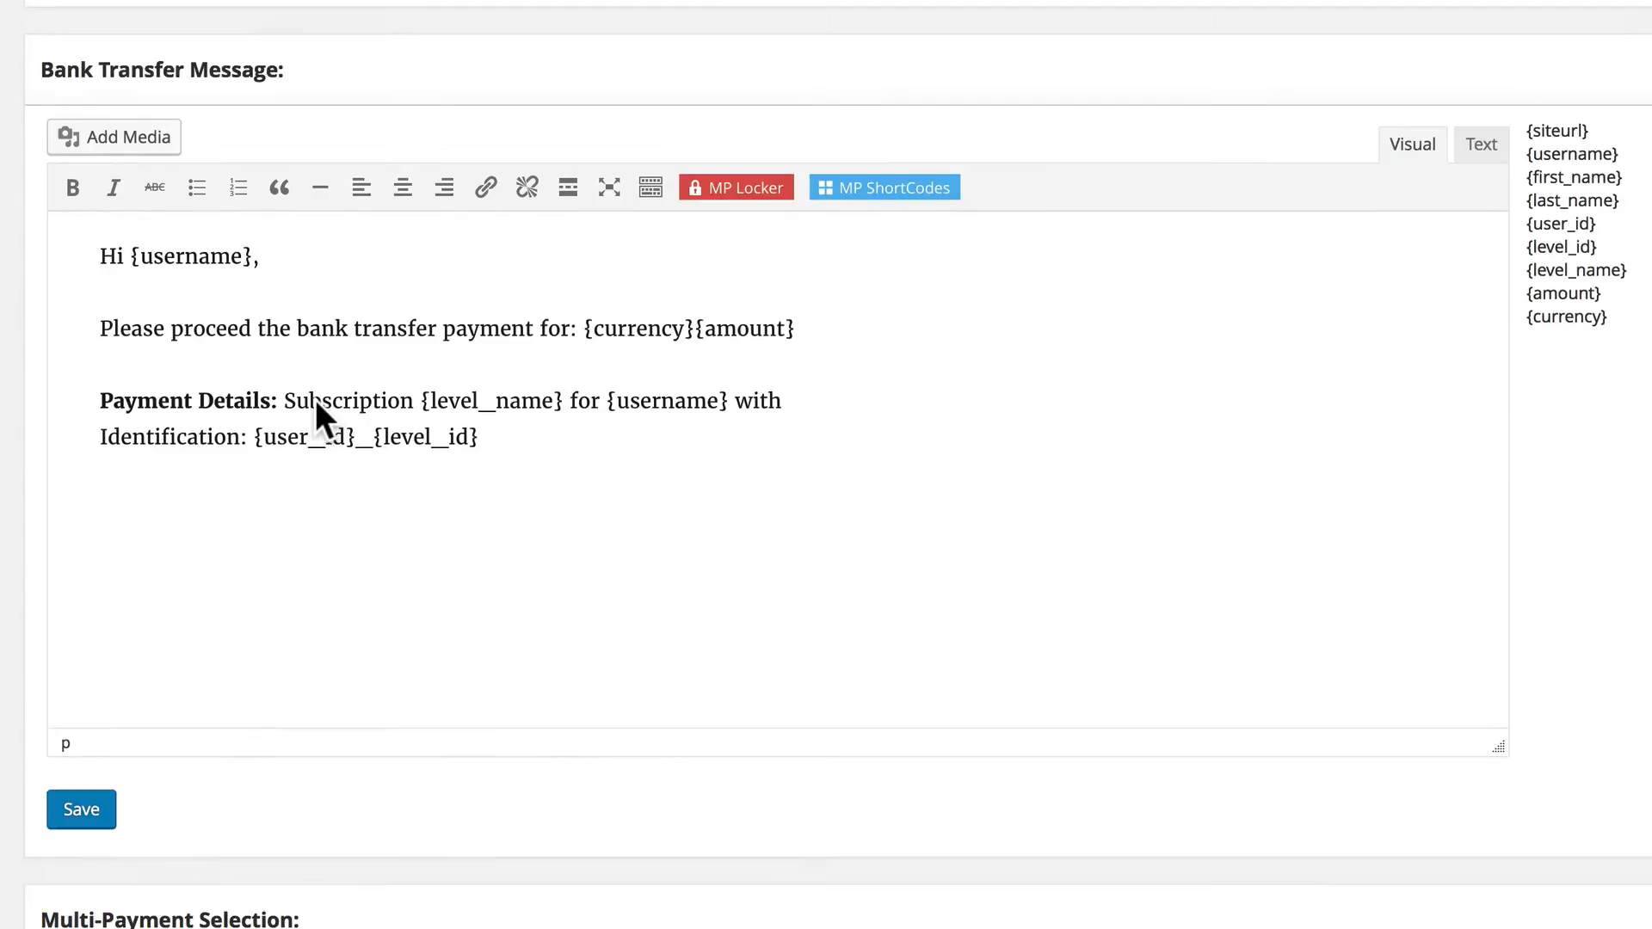
pyautogui.scroll(1, 736, 208)
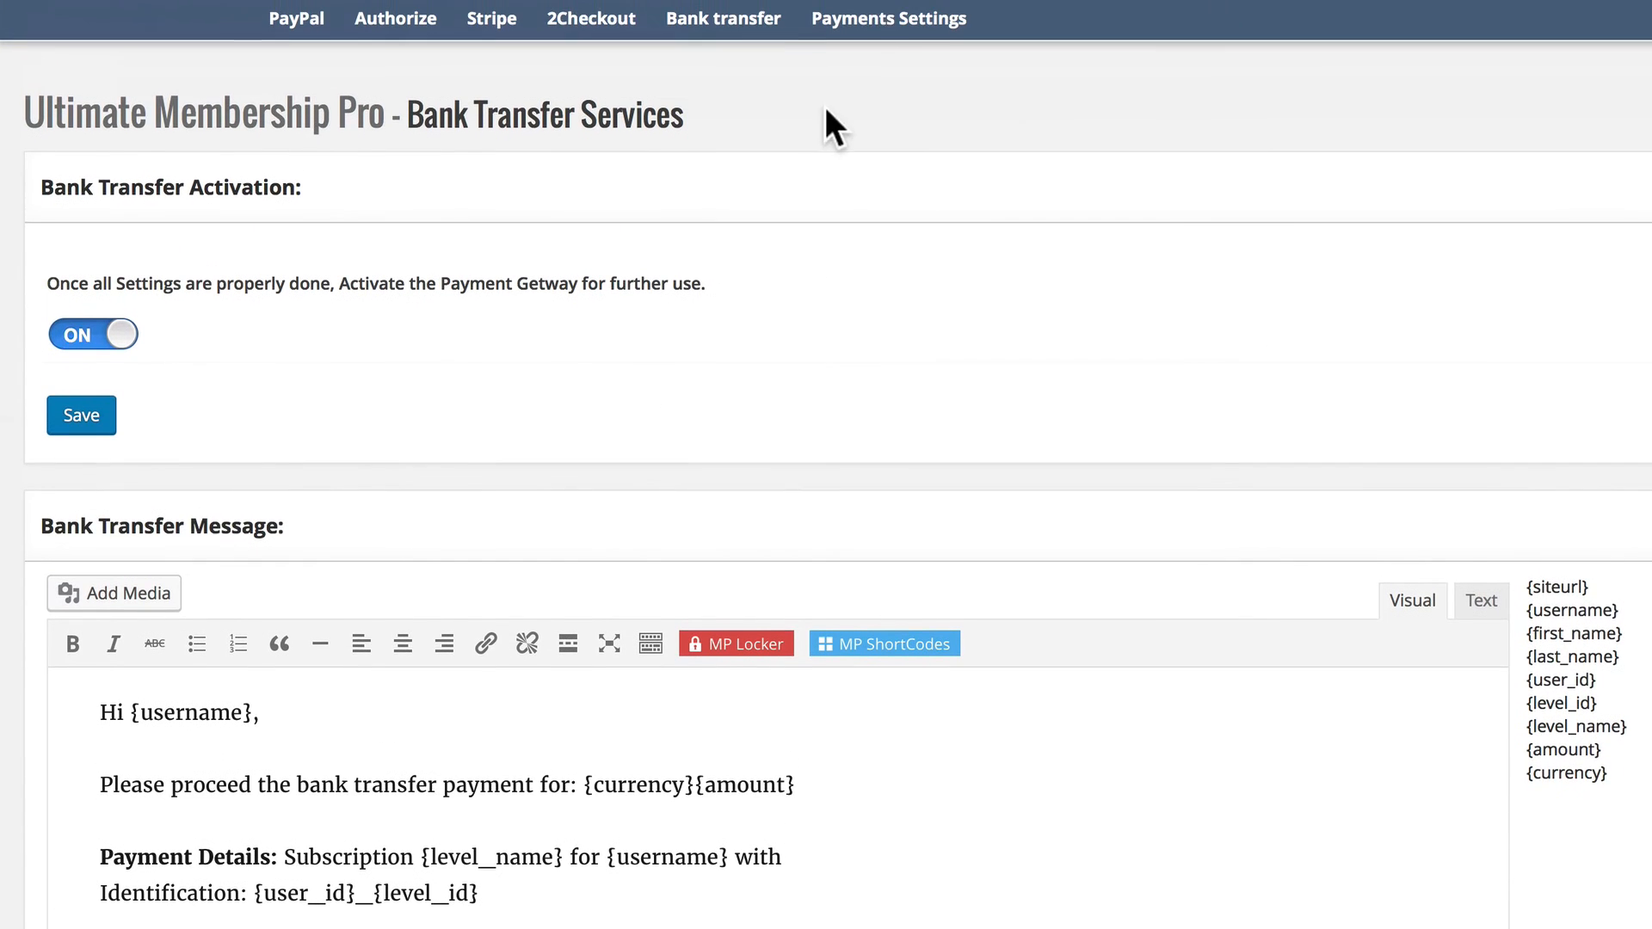
# Check the available currencies and the default payment gateway choices in the general payment settings.
pyautogui.click(876, 14)
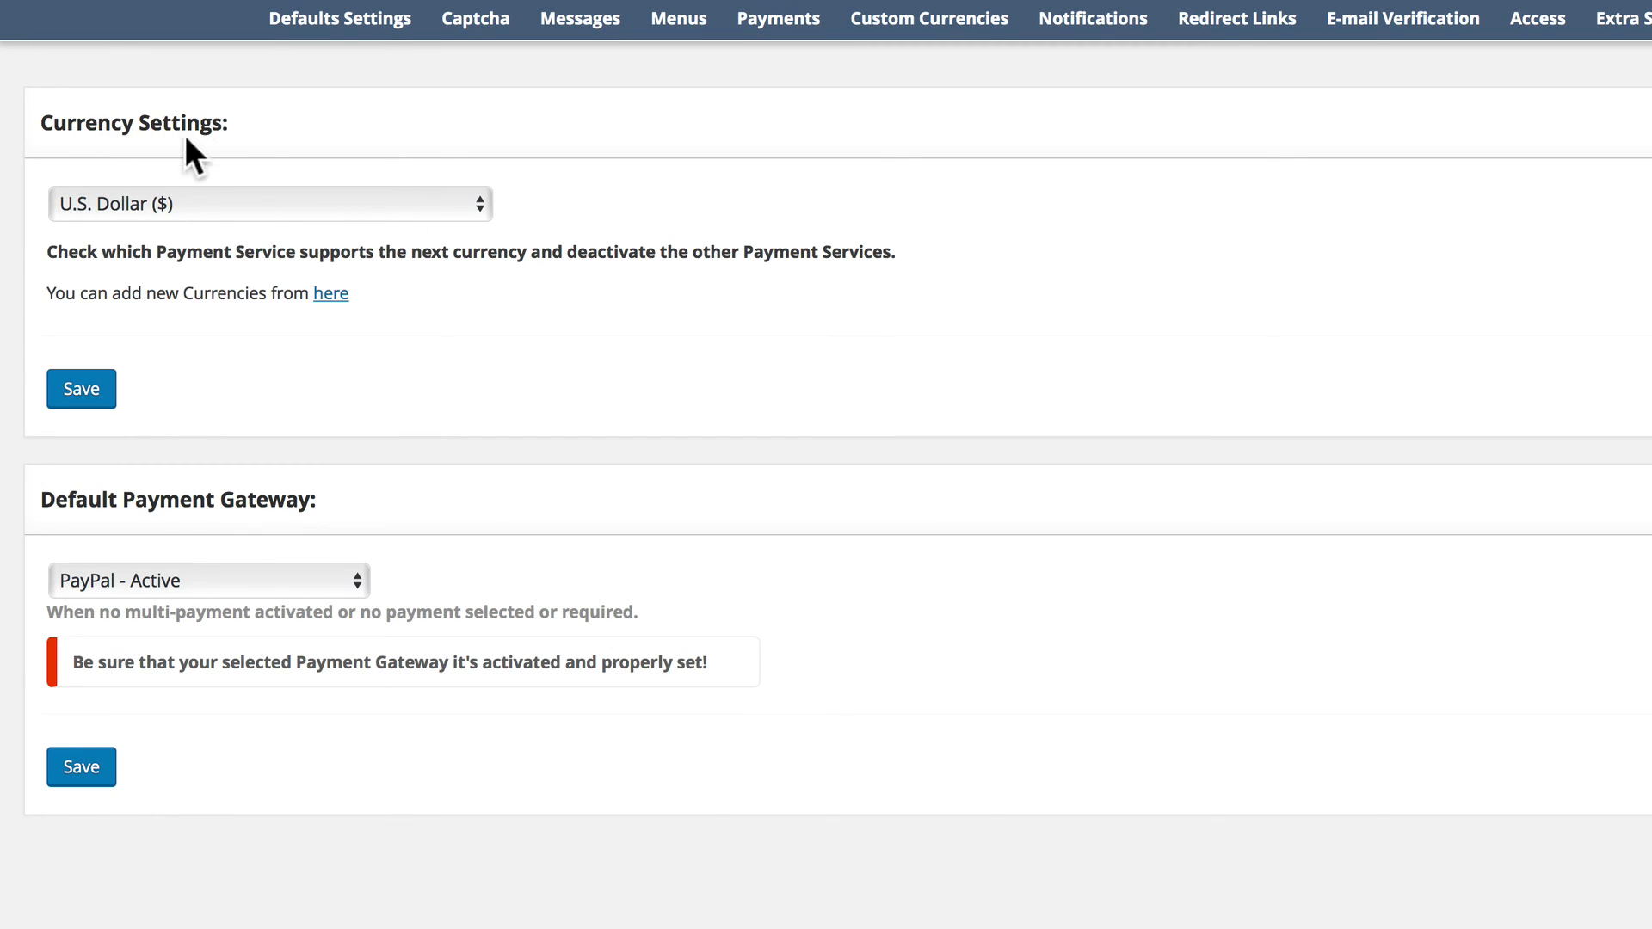
pyautogui.click(222, 205)
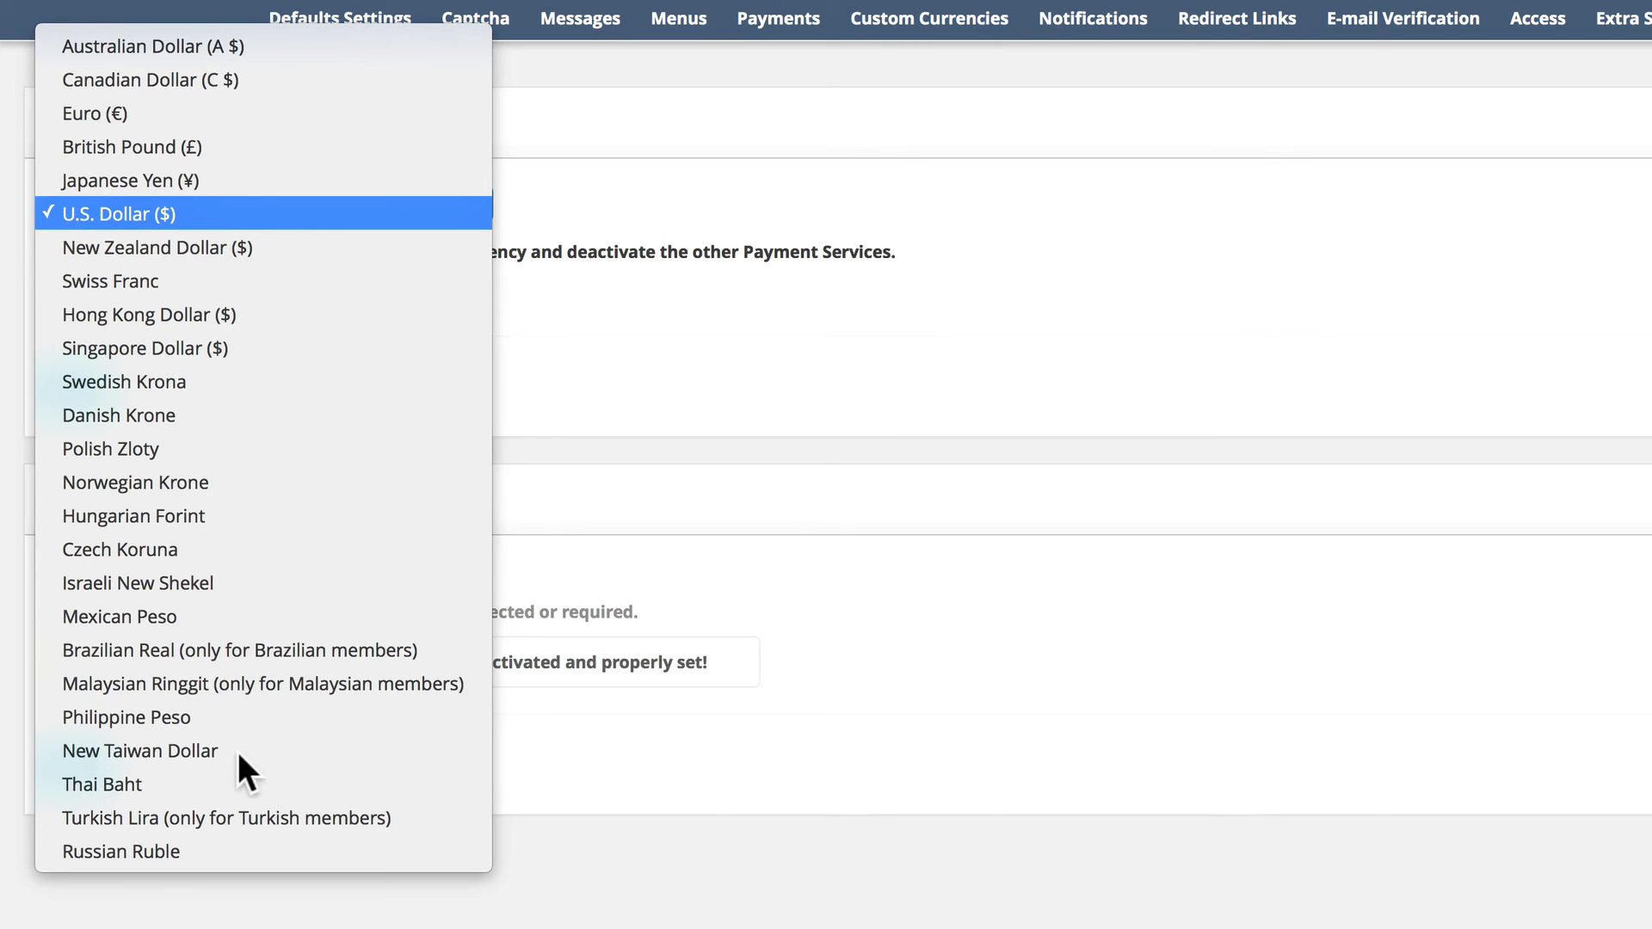
pyautogui.click(181, 218)
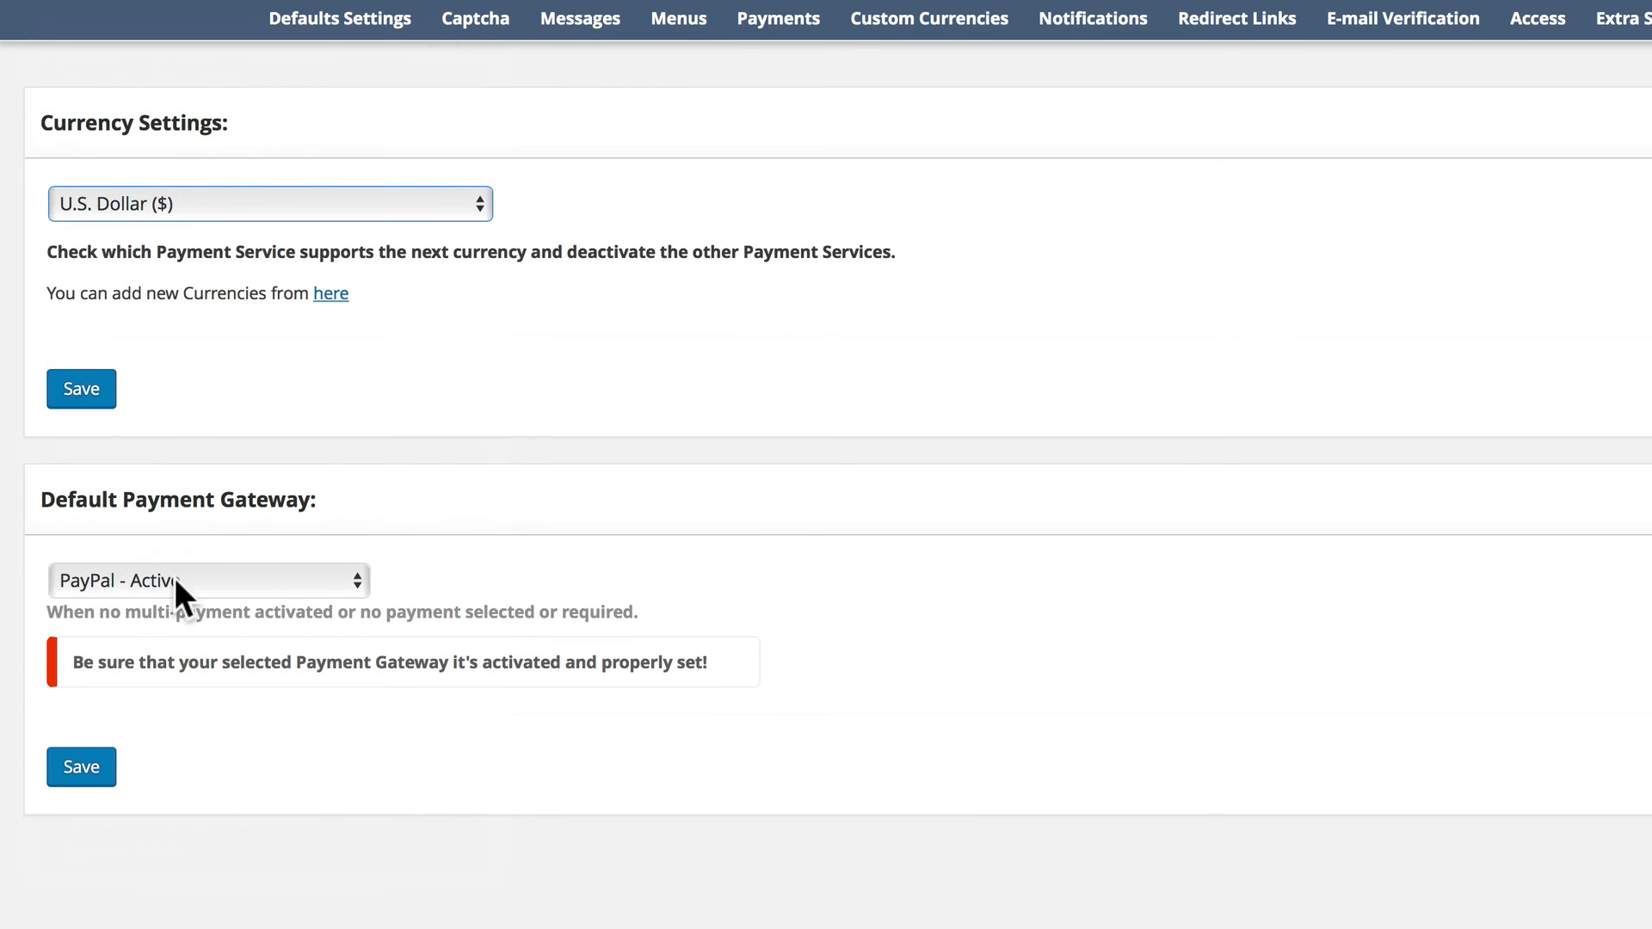
pyautogui.click(273, 583)
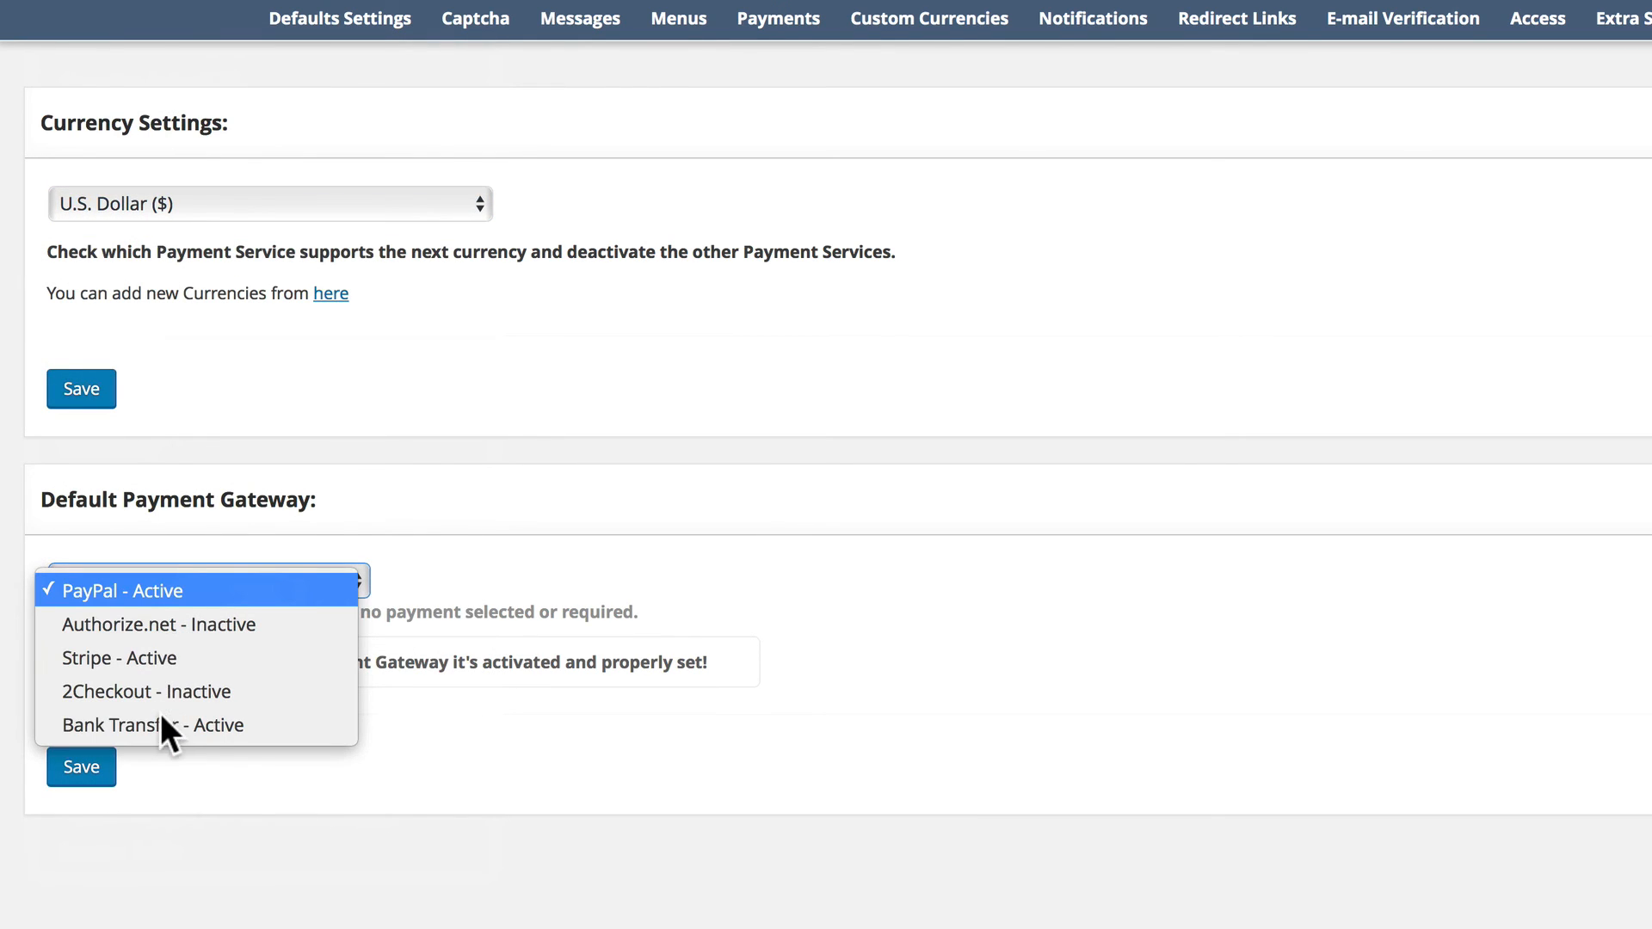
pyautogui.click(423, 543)
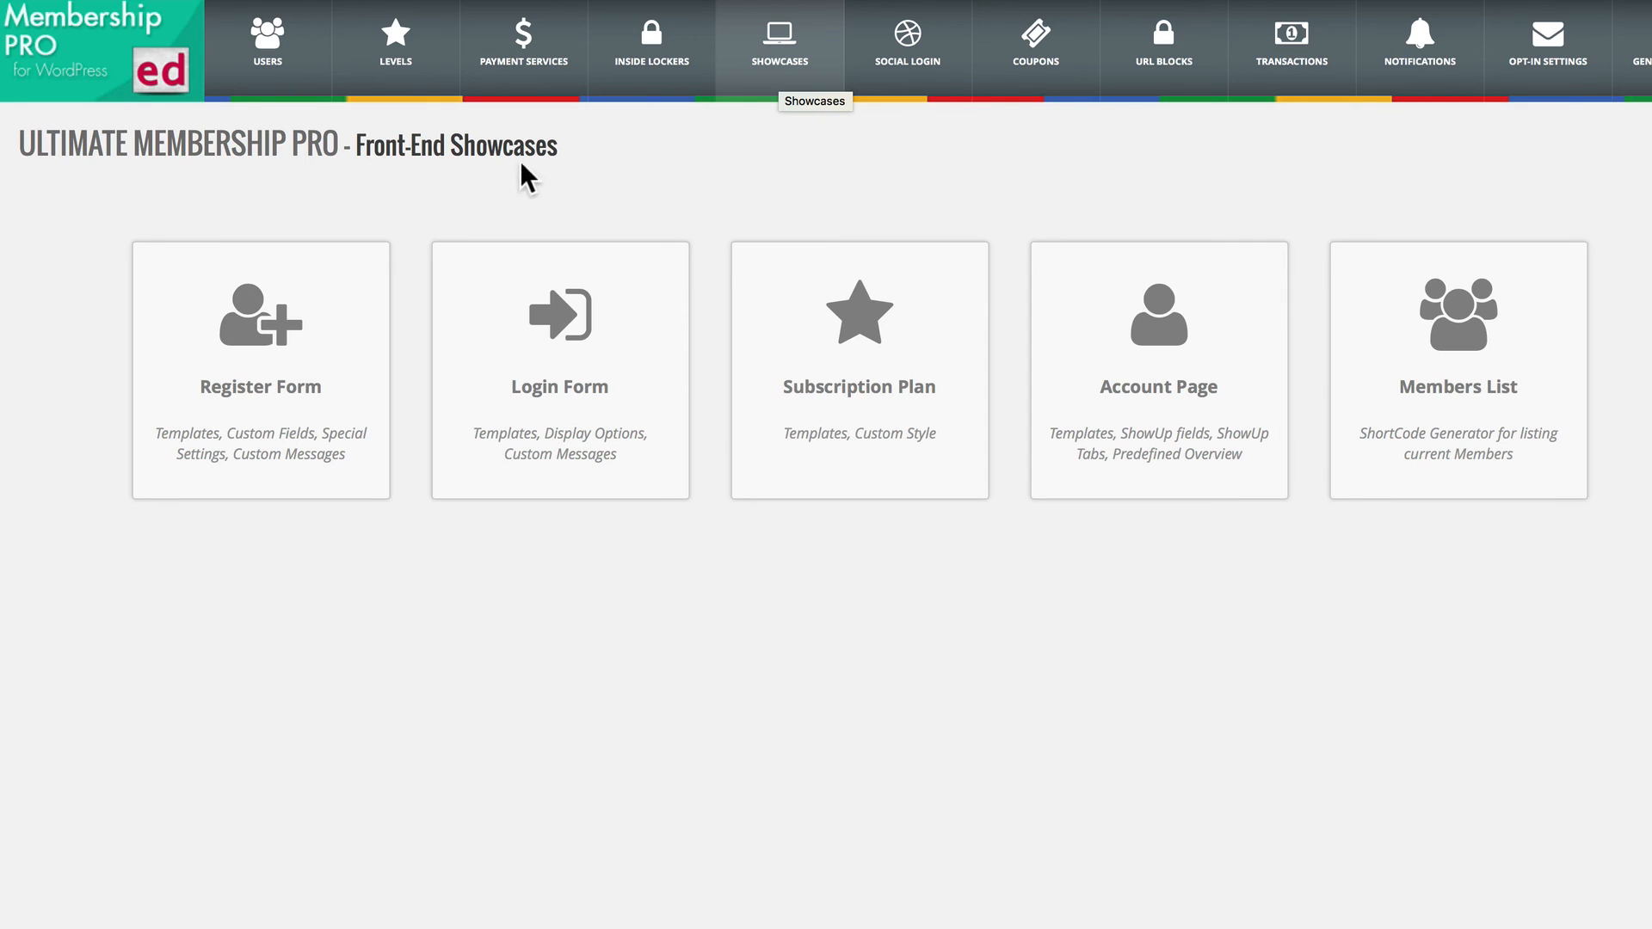
# Preview Template 6 for the Register Form showcase and set the register template to Template 7.
pyautogui.click(296, 355)
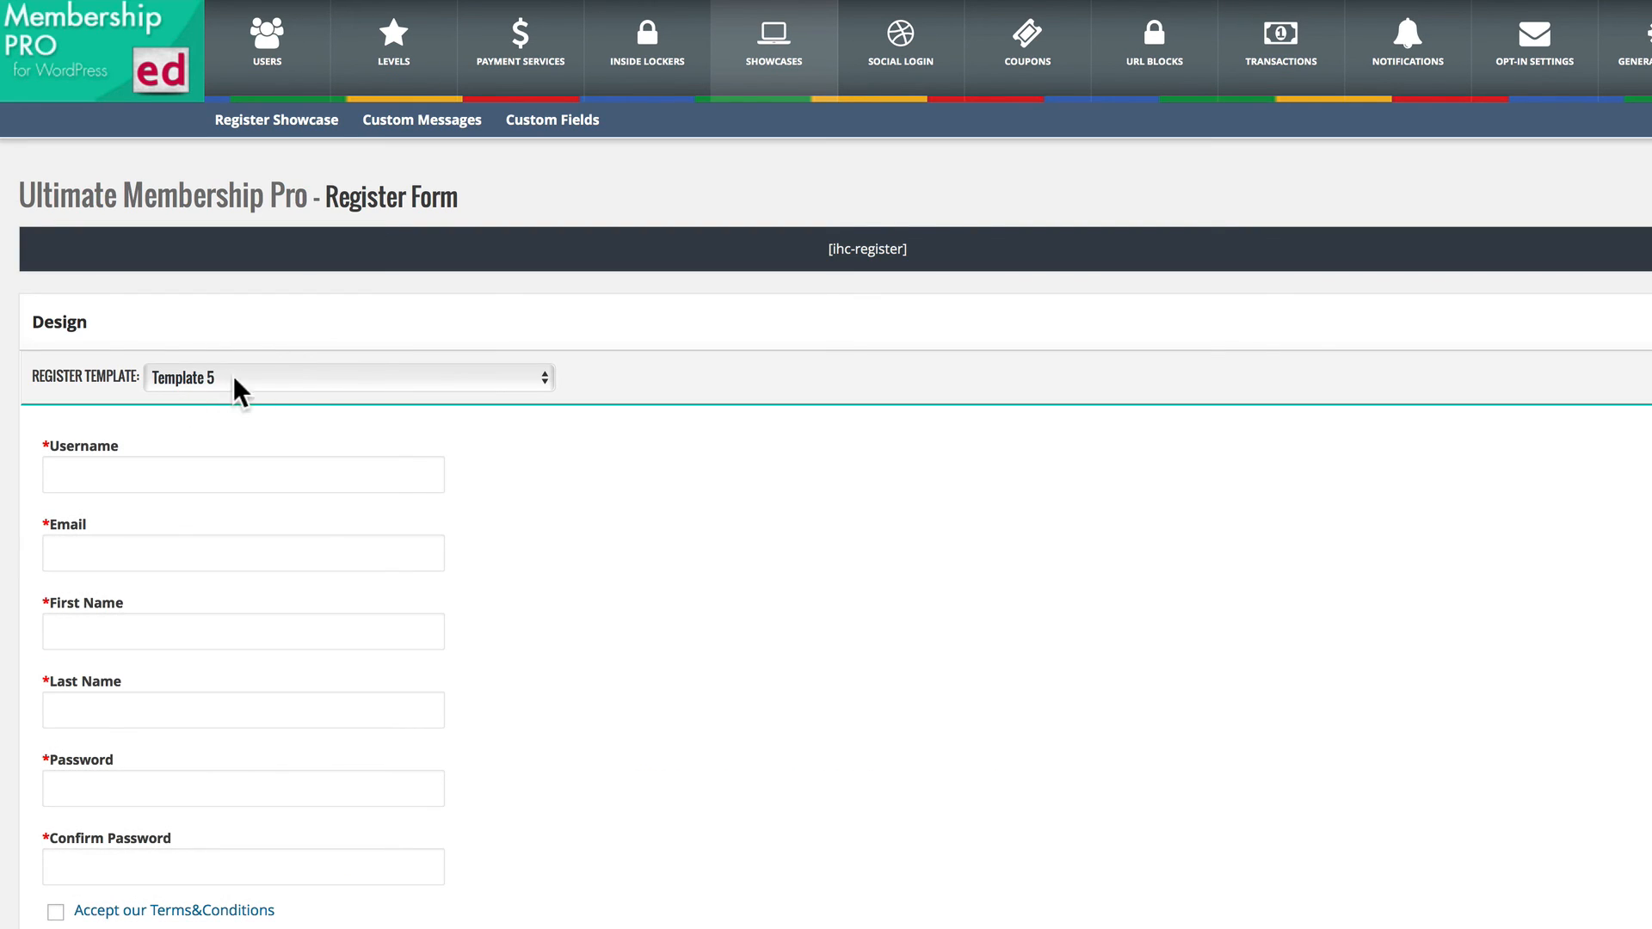
pyautogui.click(311, 378)
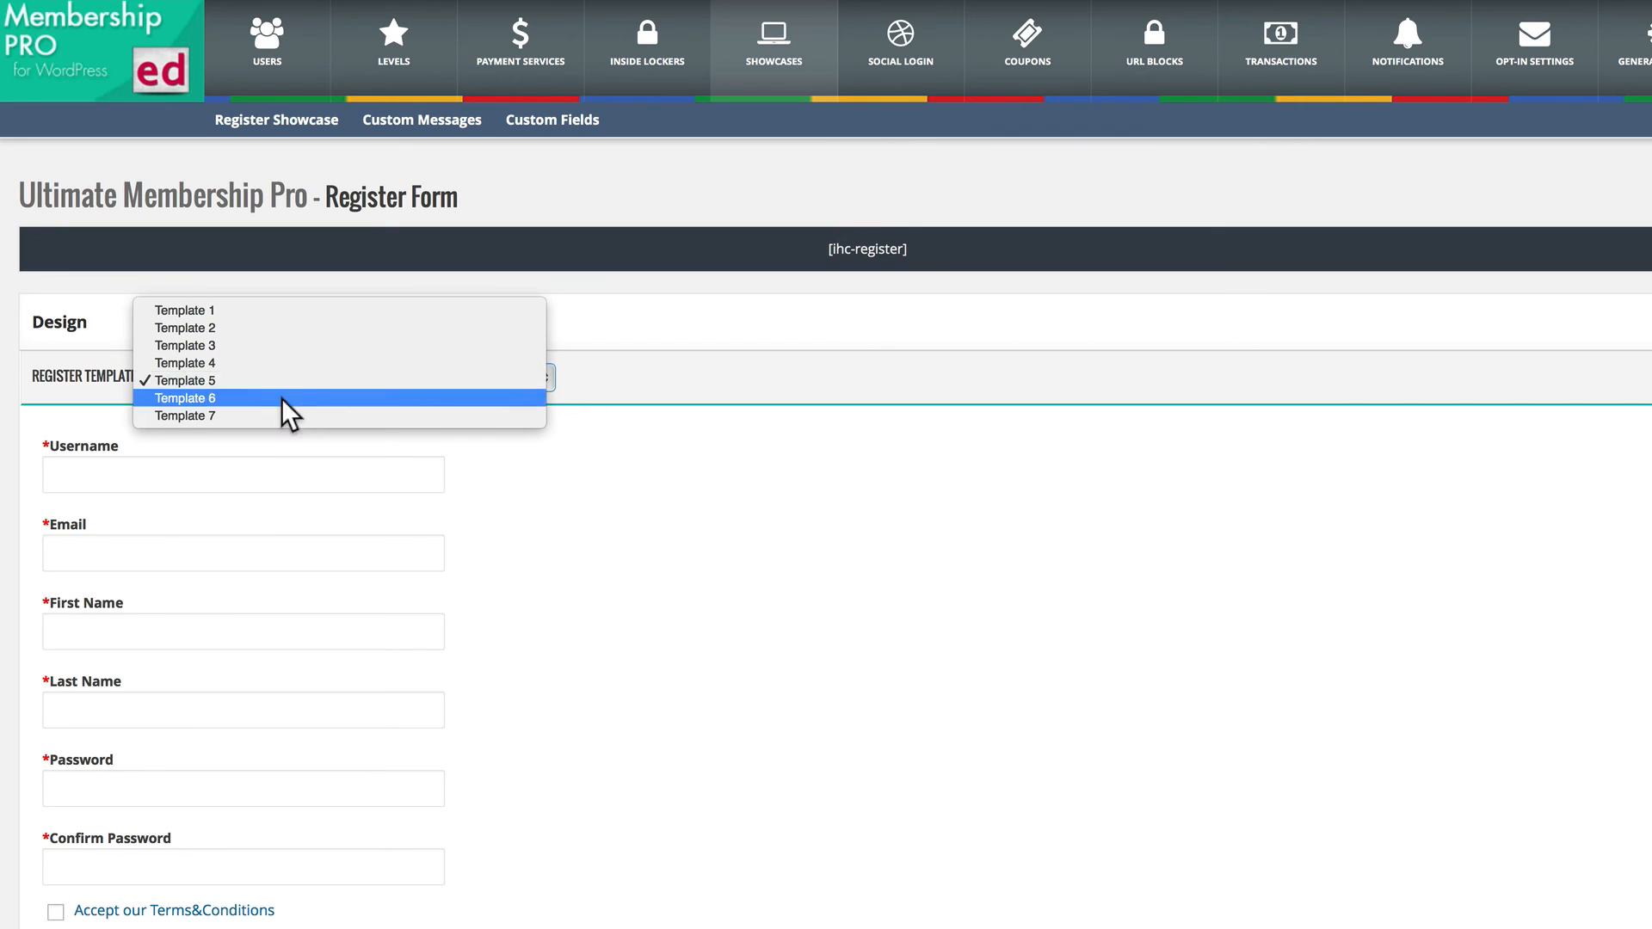
pyautogui.click(282, 399)
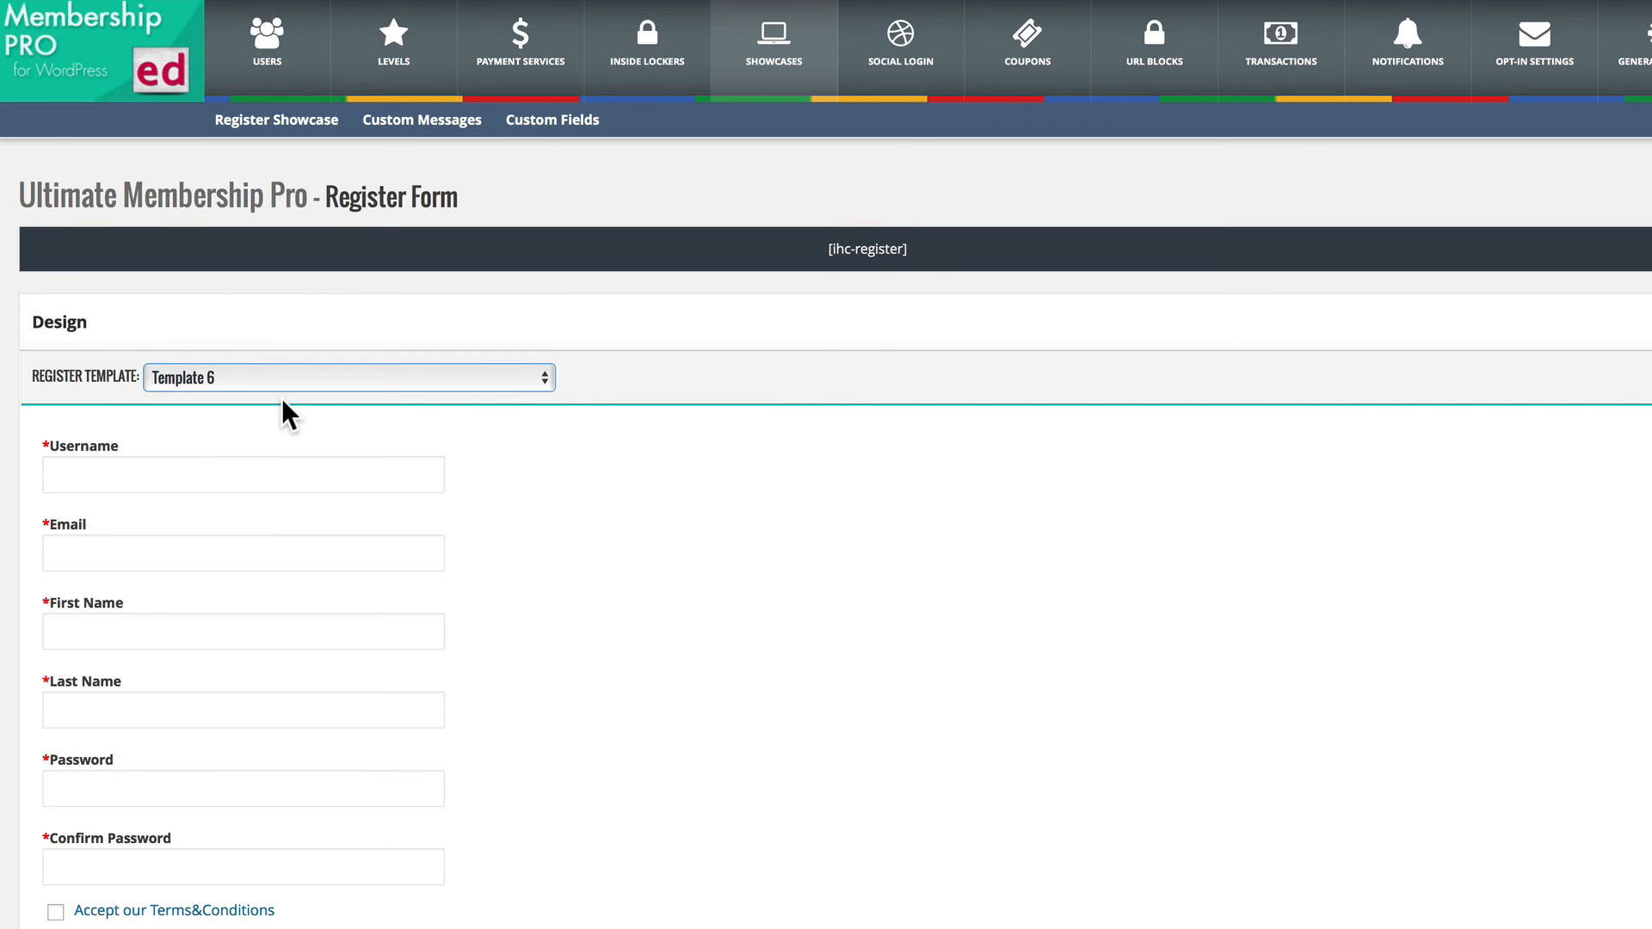
pyautogui.click(228, 381)
pyautogui.click(228, 399)
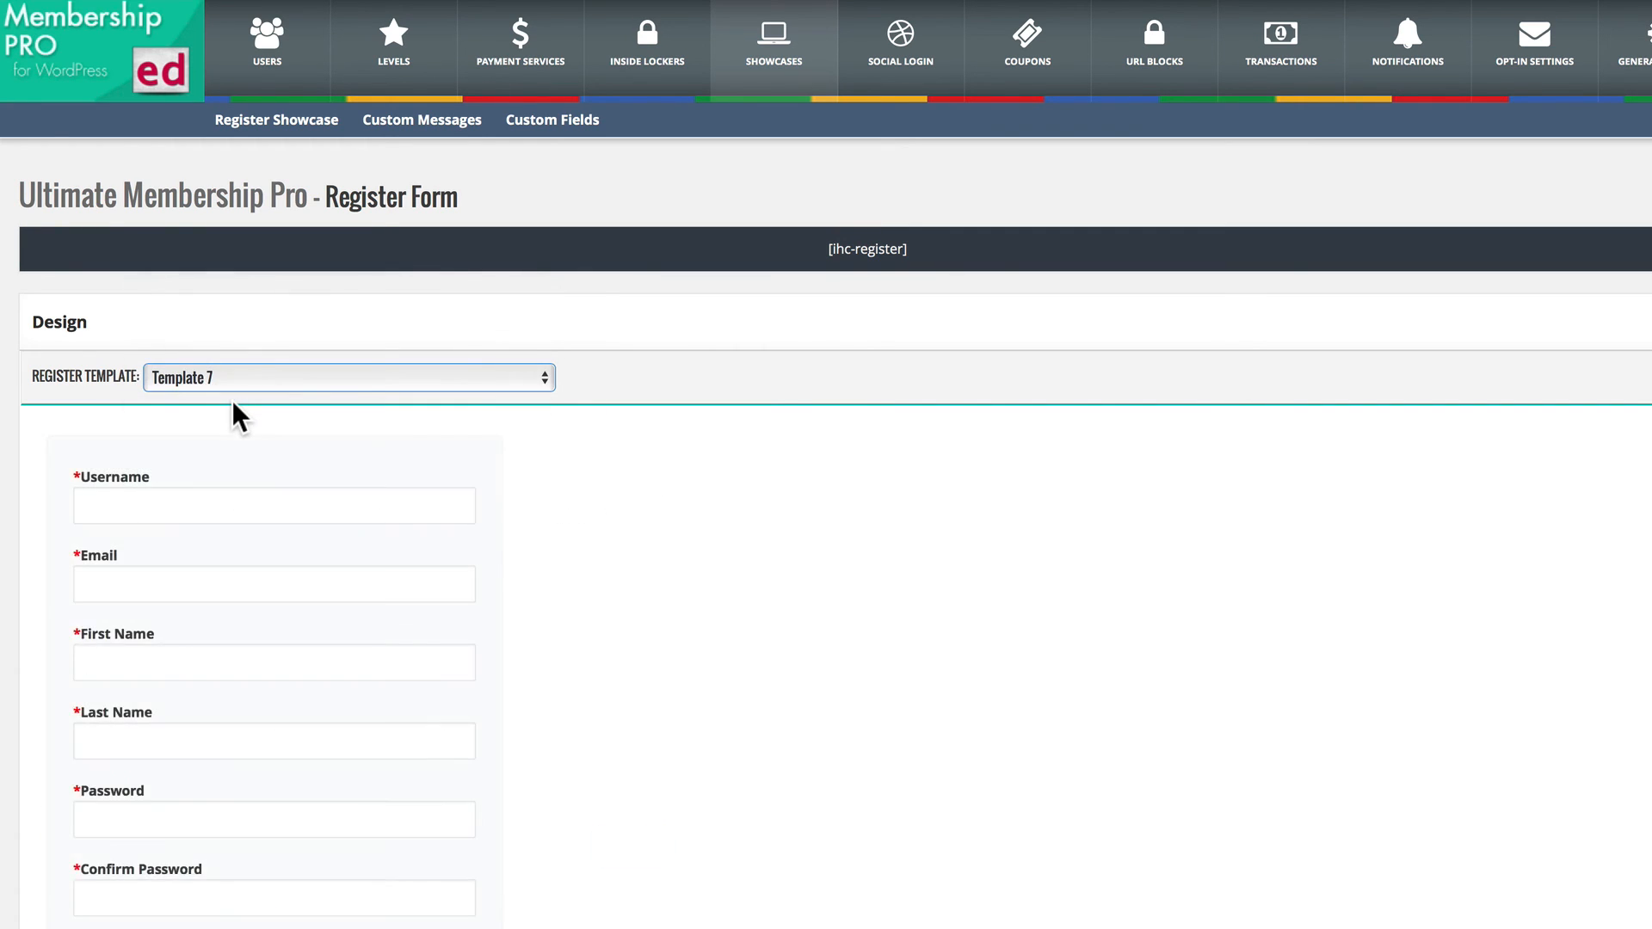
# Review the Register Form's choices for subscription type, level assigned to new users, and predefined WordPress role.
pyautogui.scroll(-8, 216, 811)
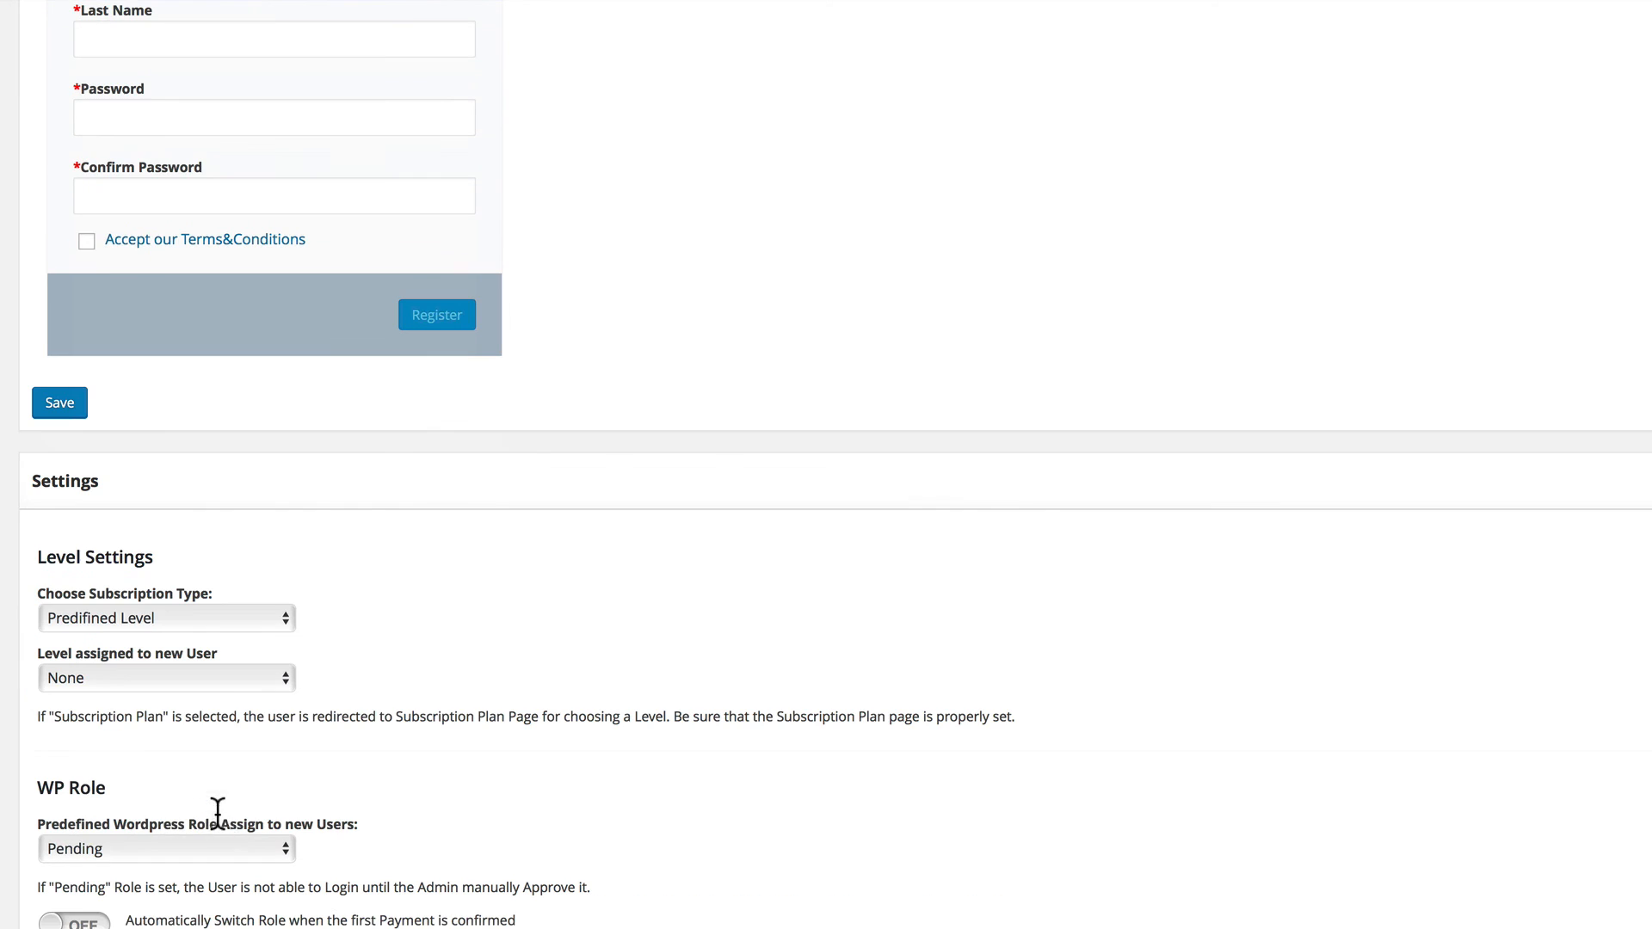
pyautogui.click(136, 617)
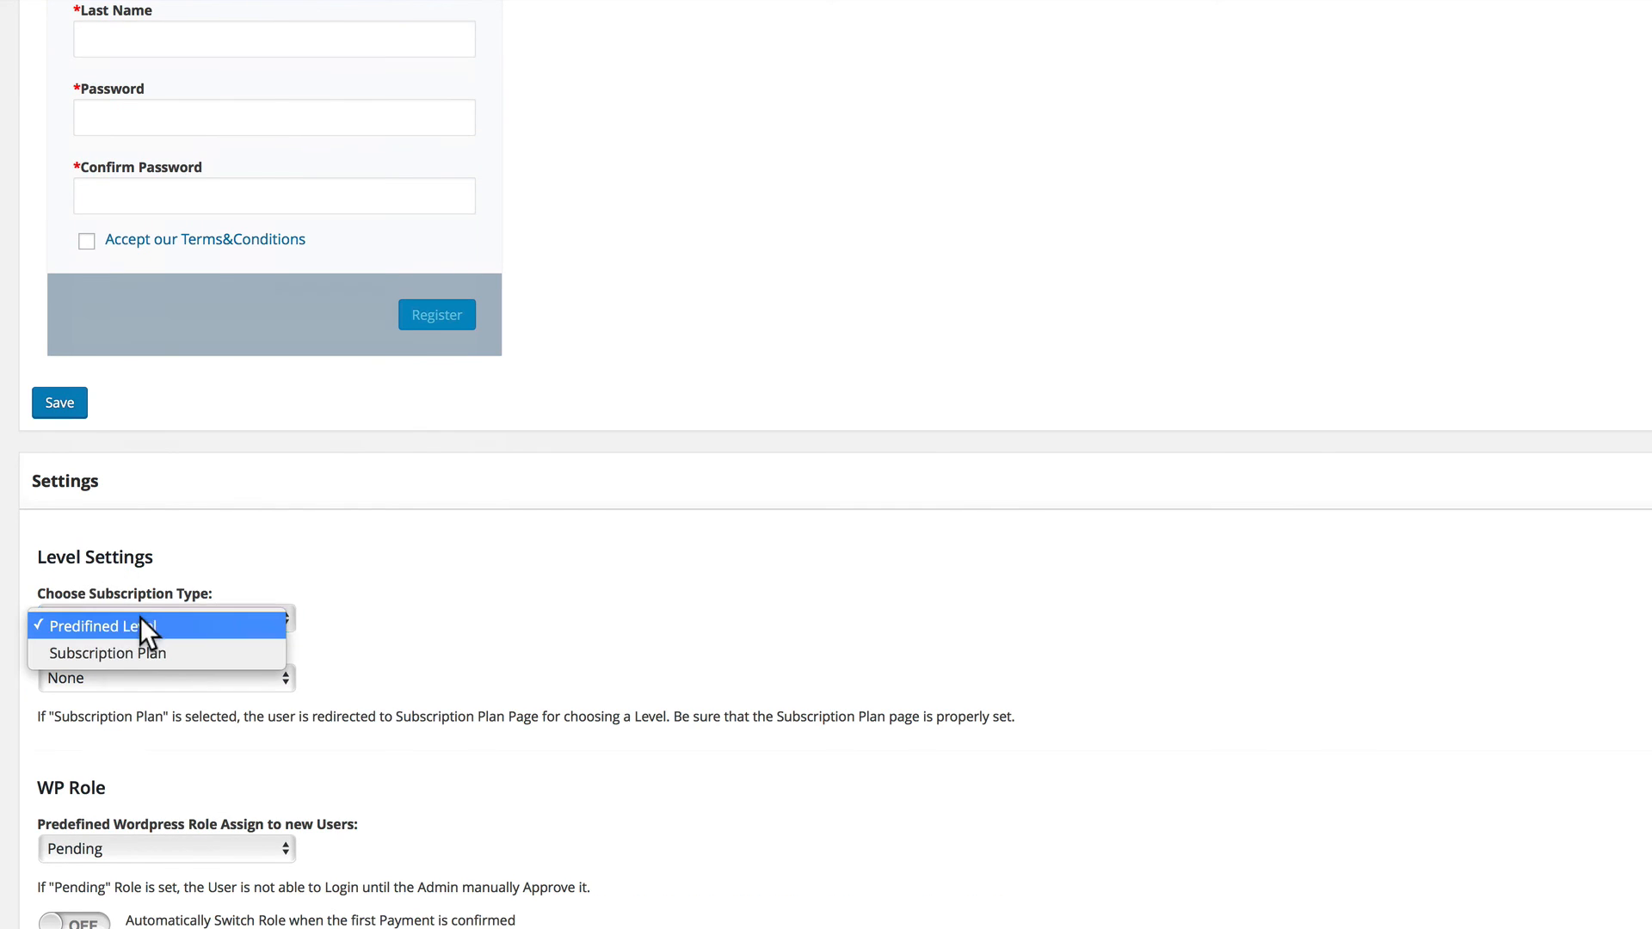
pyautogui.scroll(-4, 215, 530)
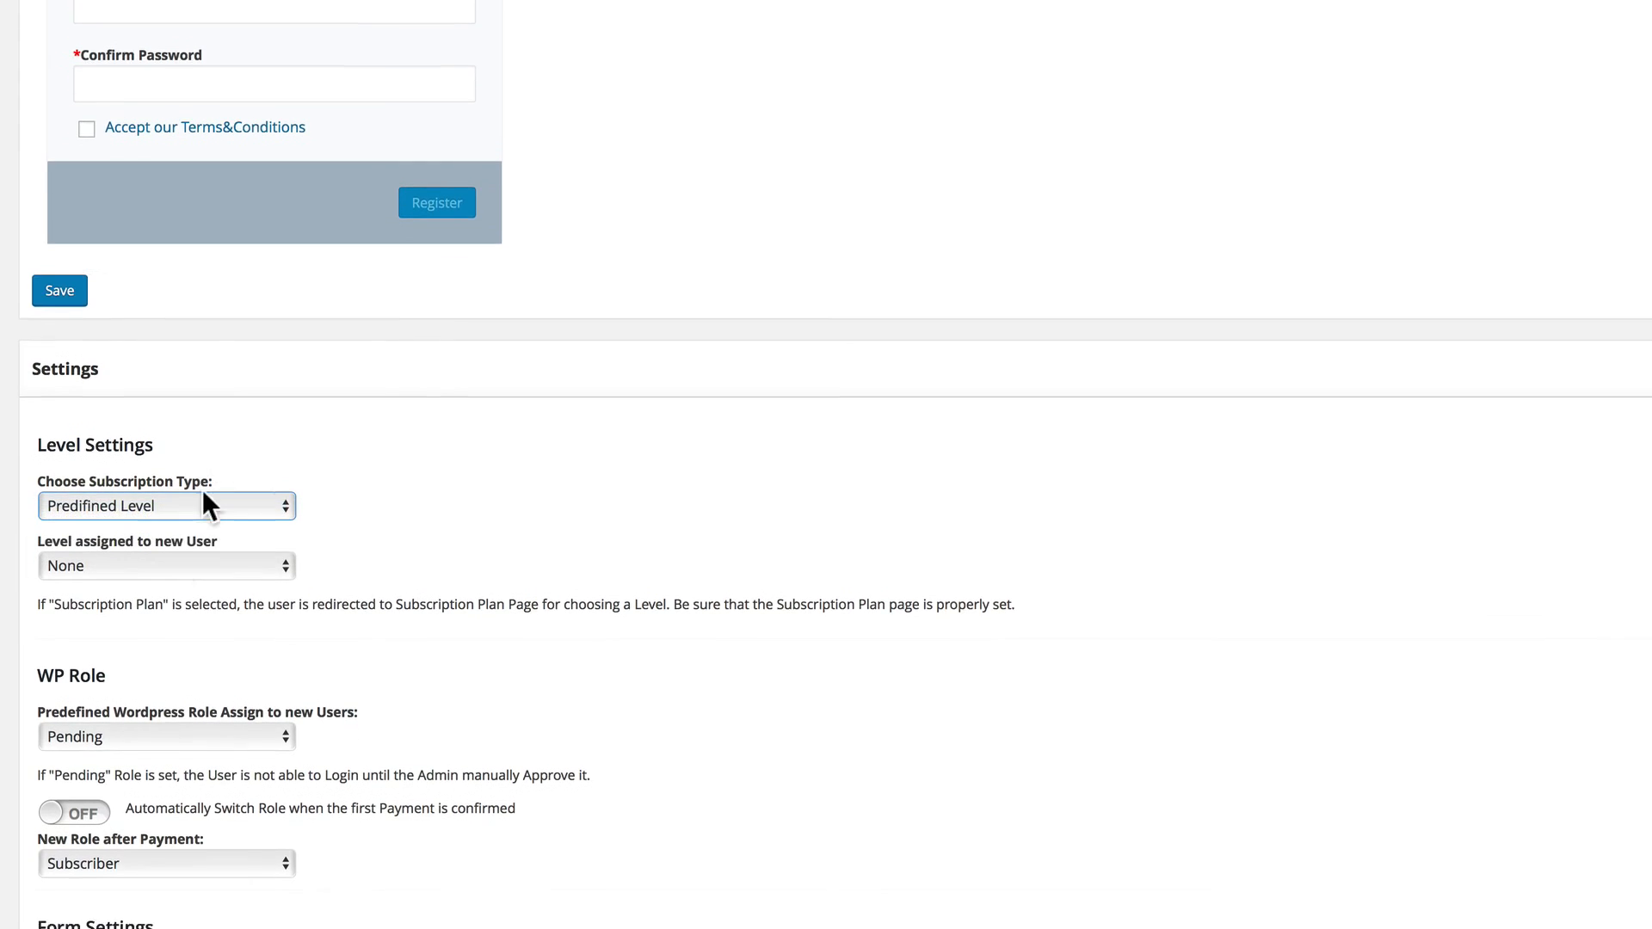
pyautogui.click(154, 426)
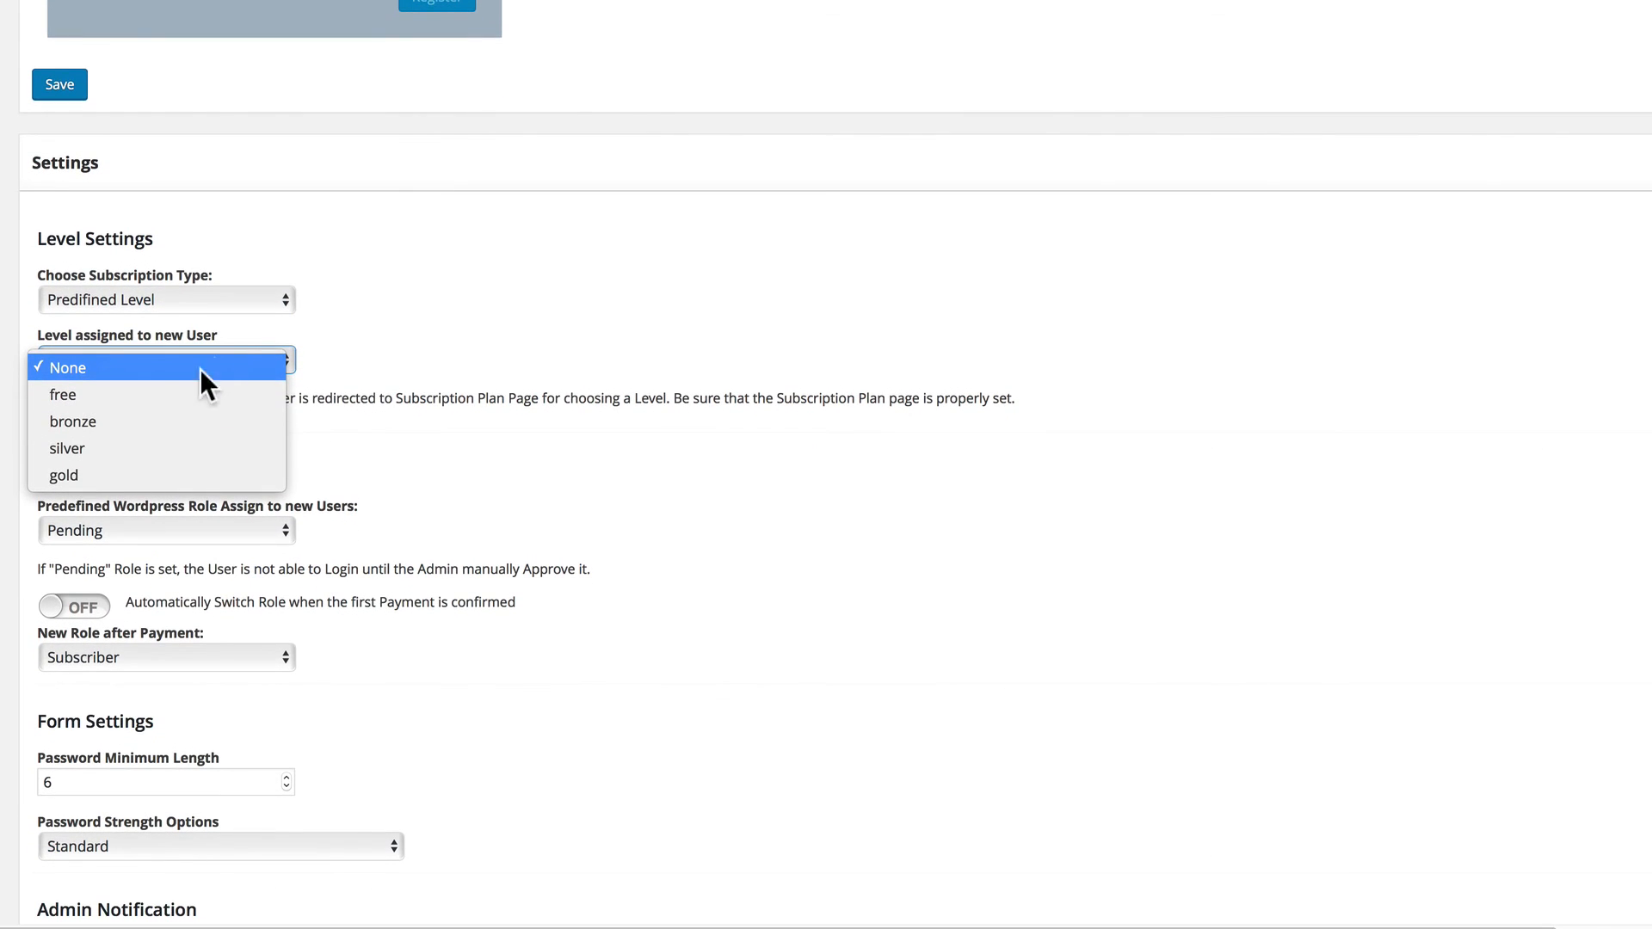
pyautogui.click(343, 314)
pyautogui.click(199, 527)
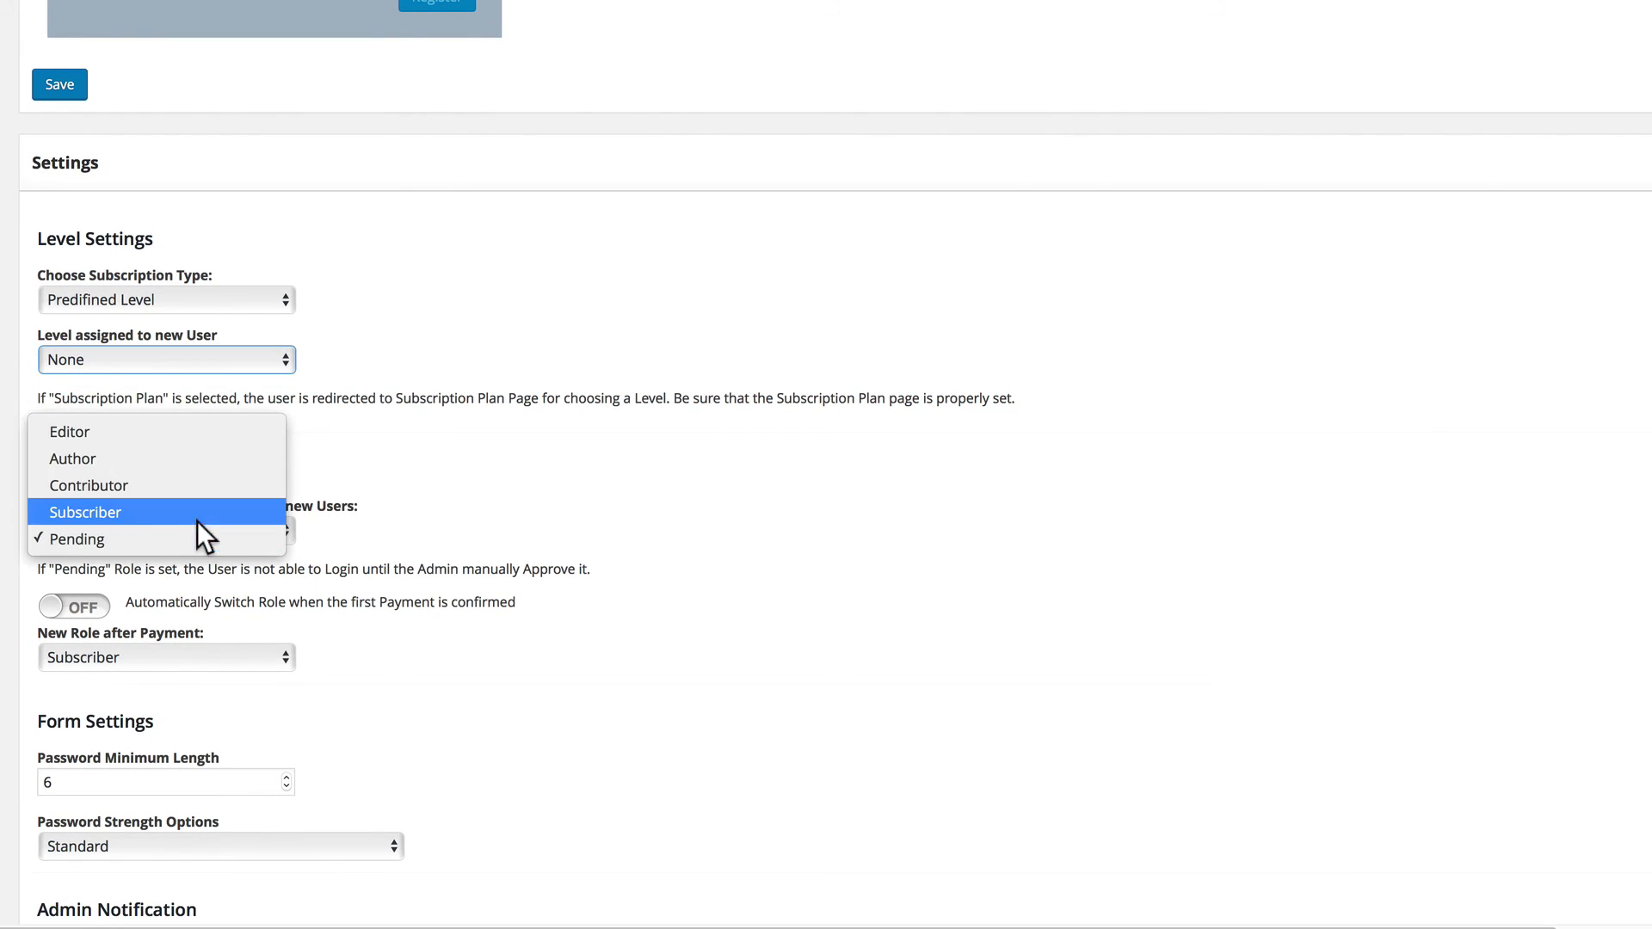
pyautogui.click(90, 542)
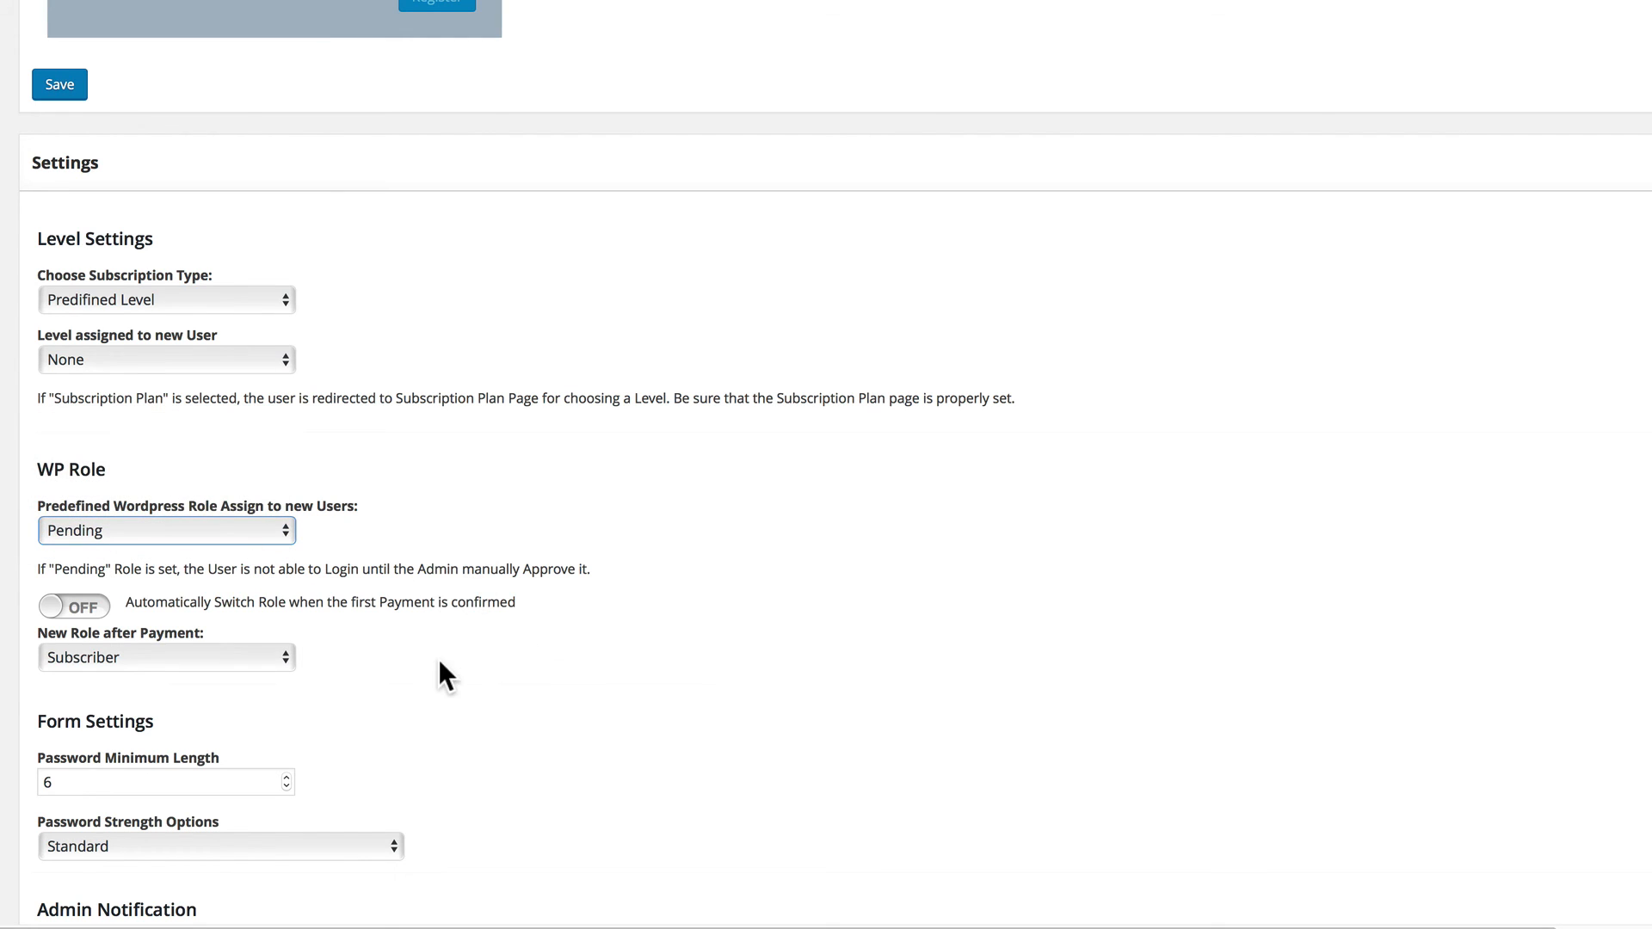
# Turn on automatic role switching after the first confirmed payment, and check the new-role and password strength options.
pyautogui.scroll(-3, 437, 660)
pyautogui.click(77, 360)
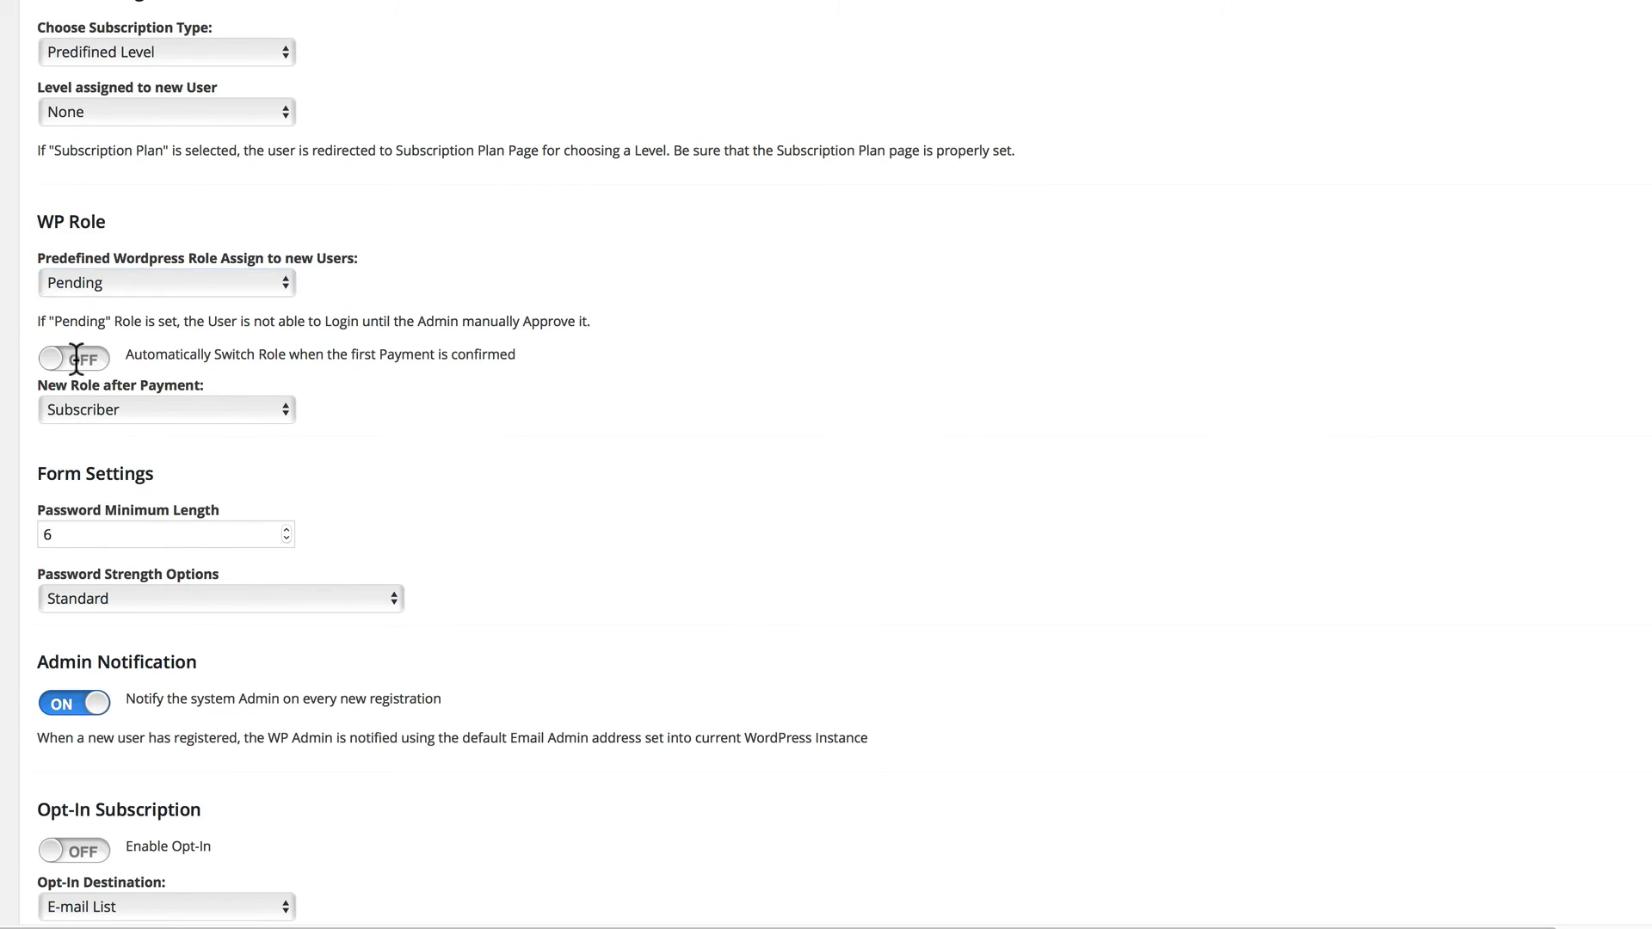
pyautogui.click(163, 409)
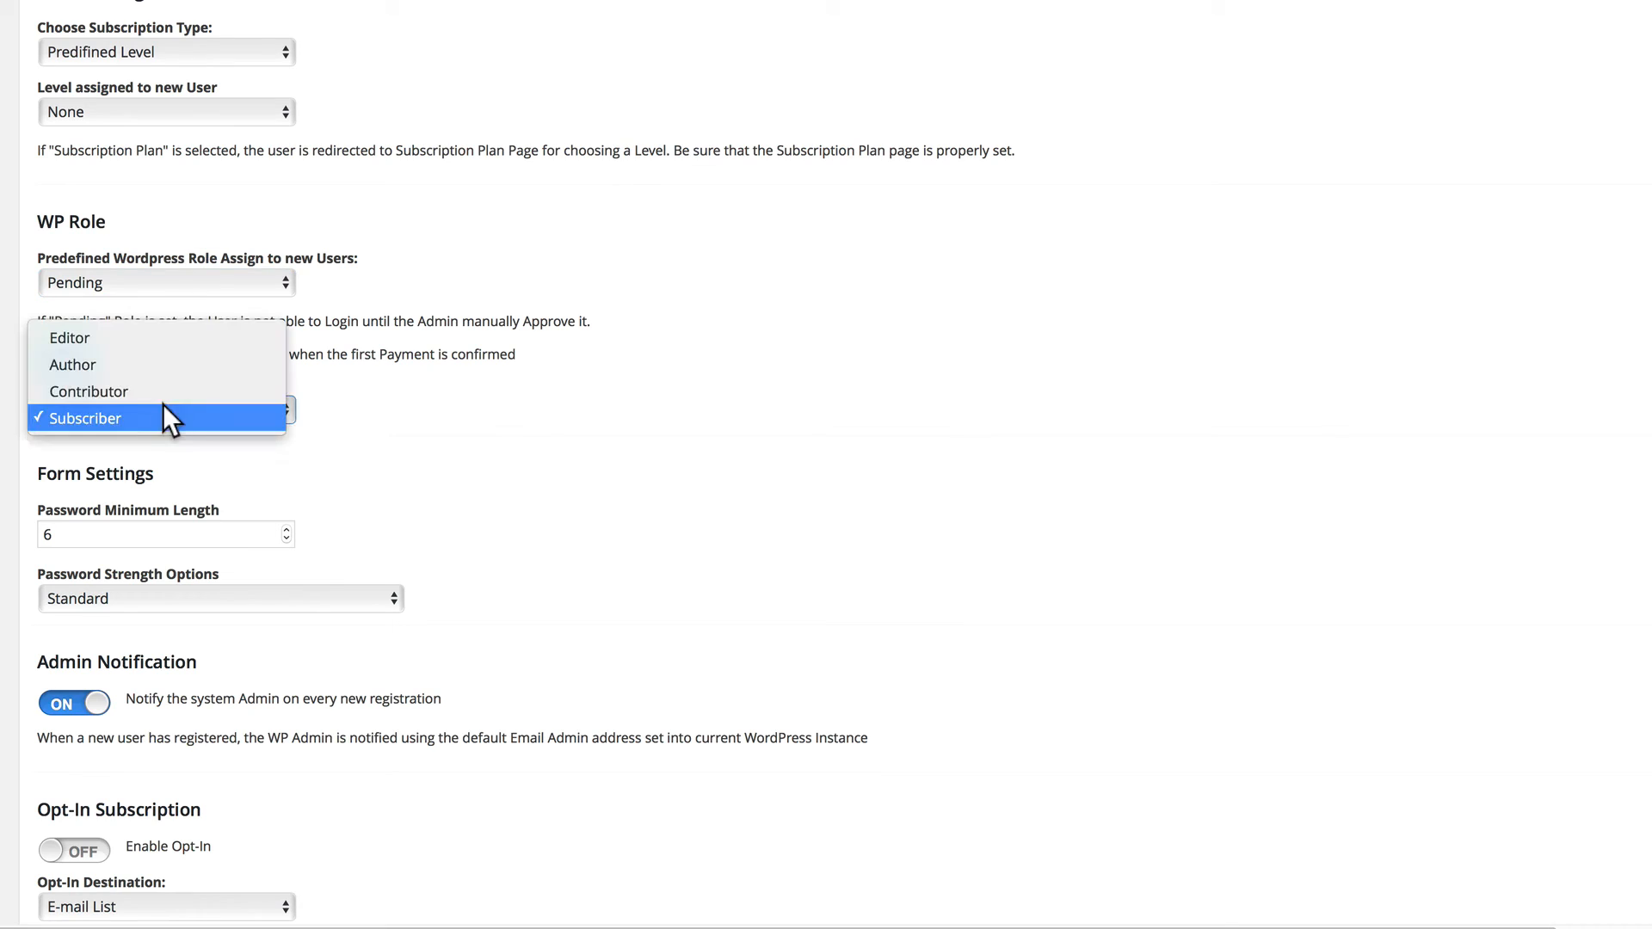
pyautogui.click(234, 452)
pyautogui.click(110, 598)
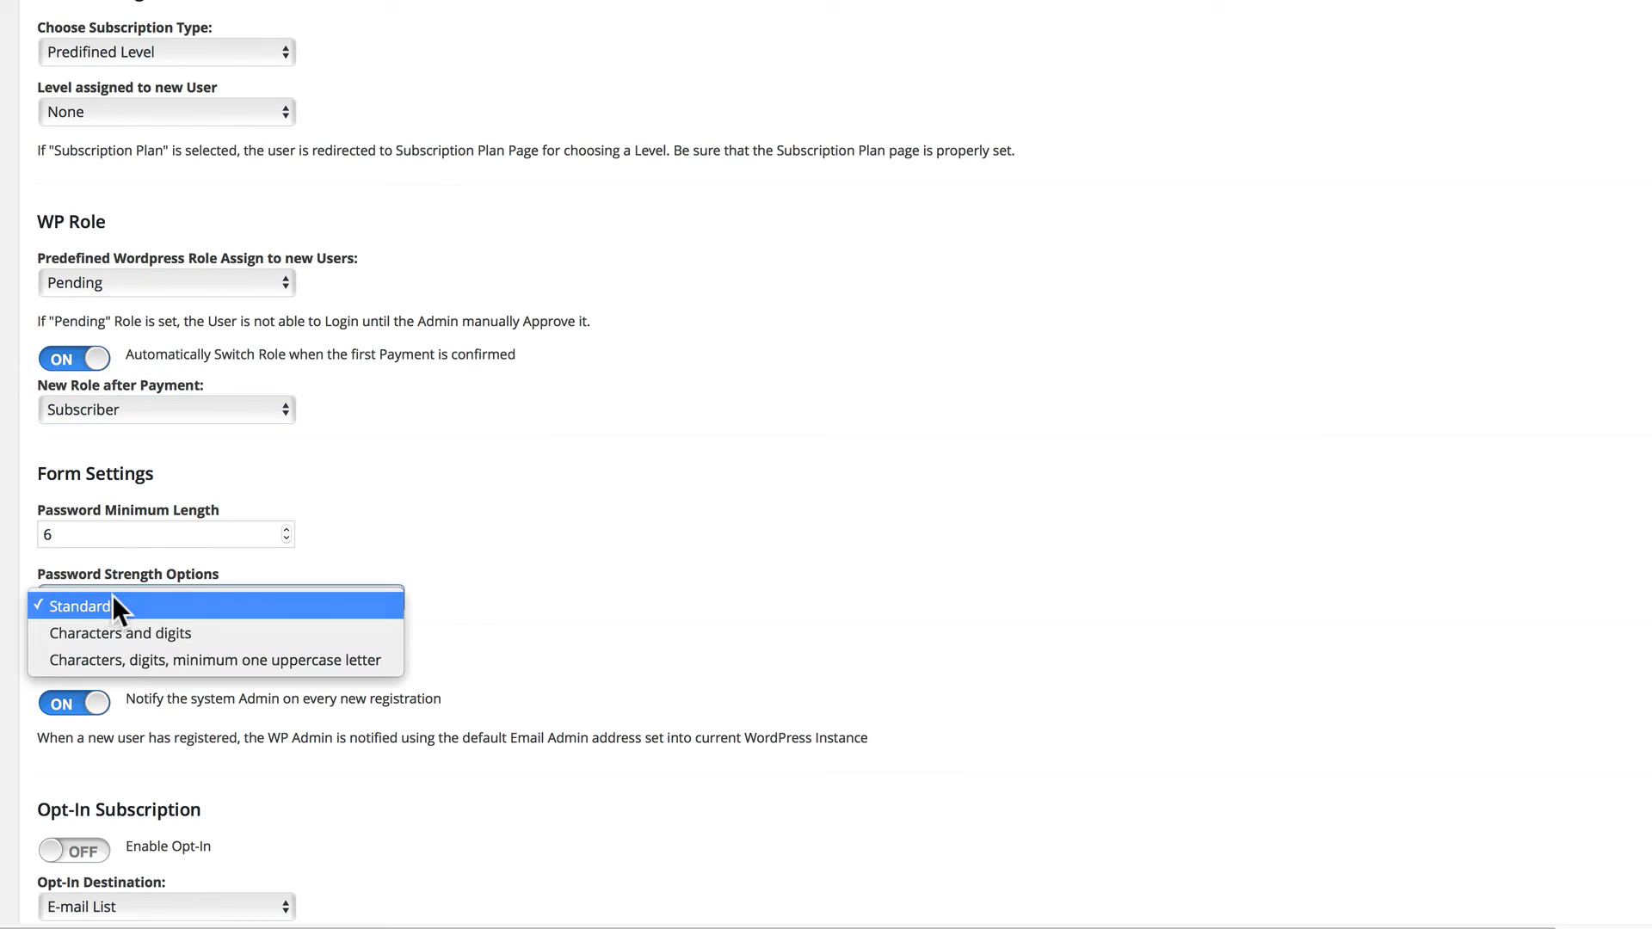
pyautogui.click(267, 564)
# Enable Opt-In subscription with E-mail List as the destination and turn on Double E-mail Verification.
pyautogui.scroll(-7, 265, 562)
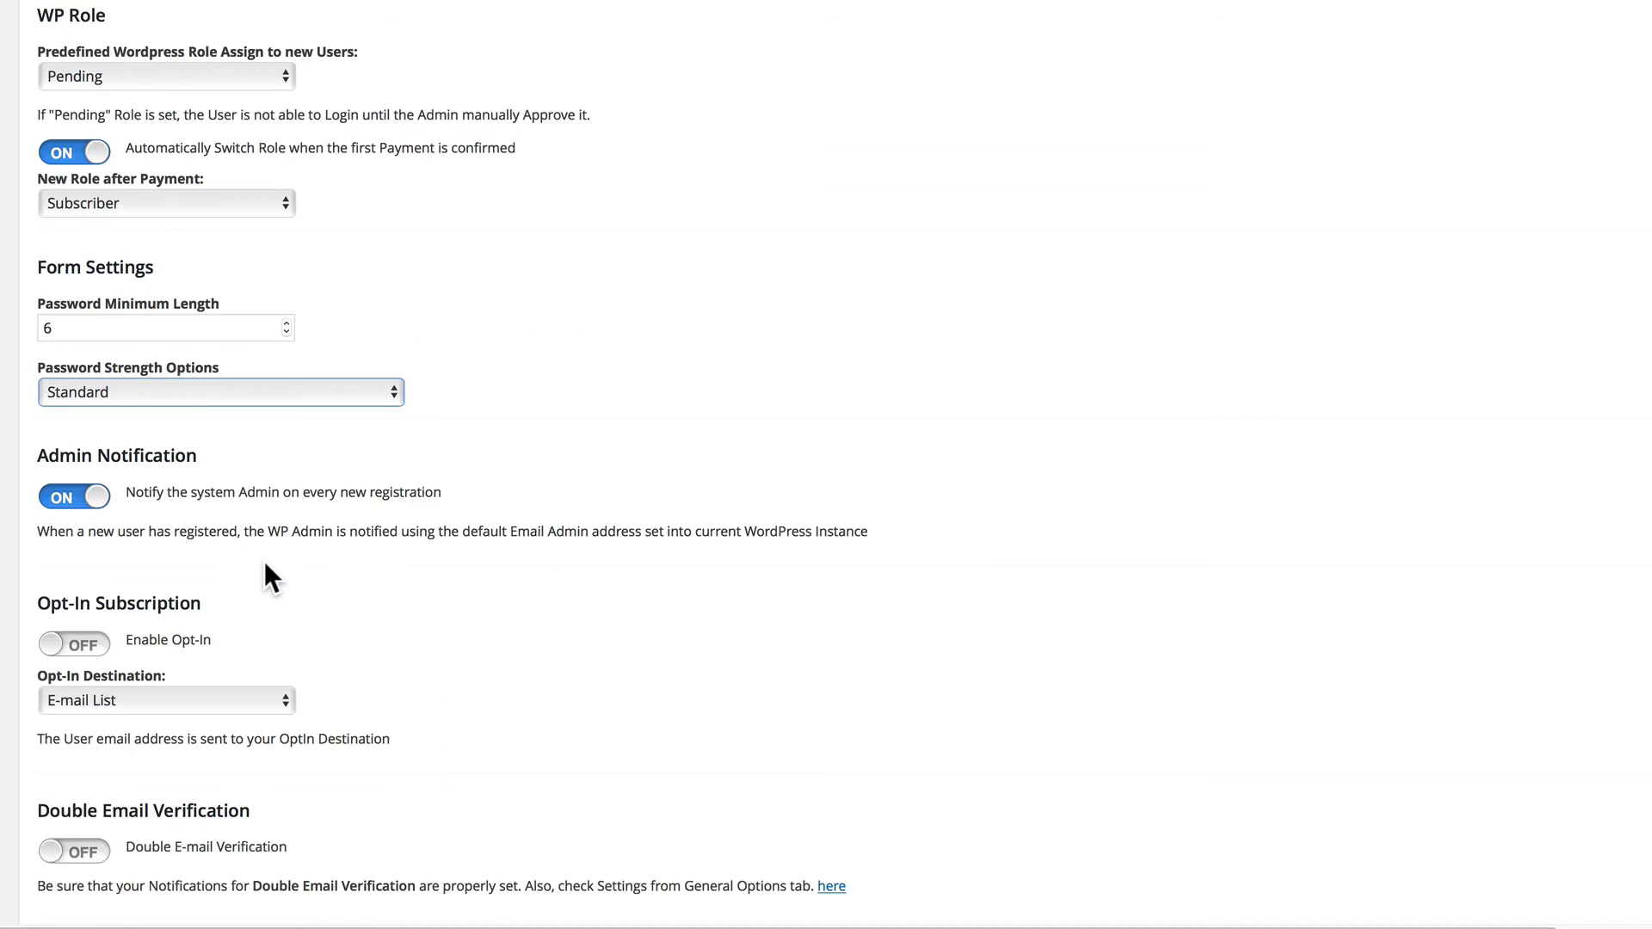
pyautogui.scroll(3, 50, 397)
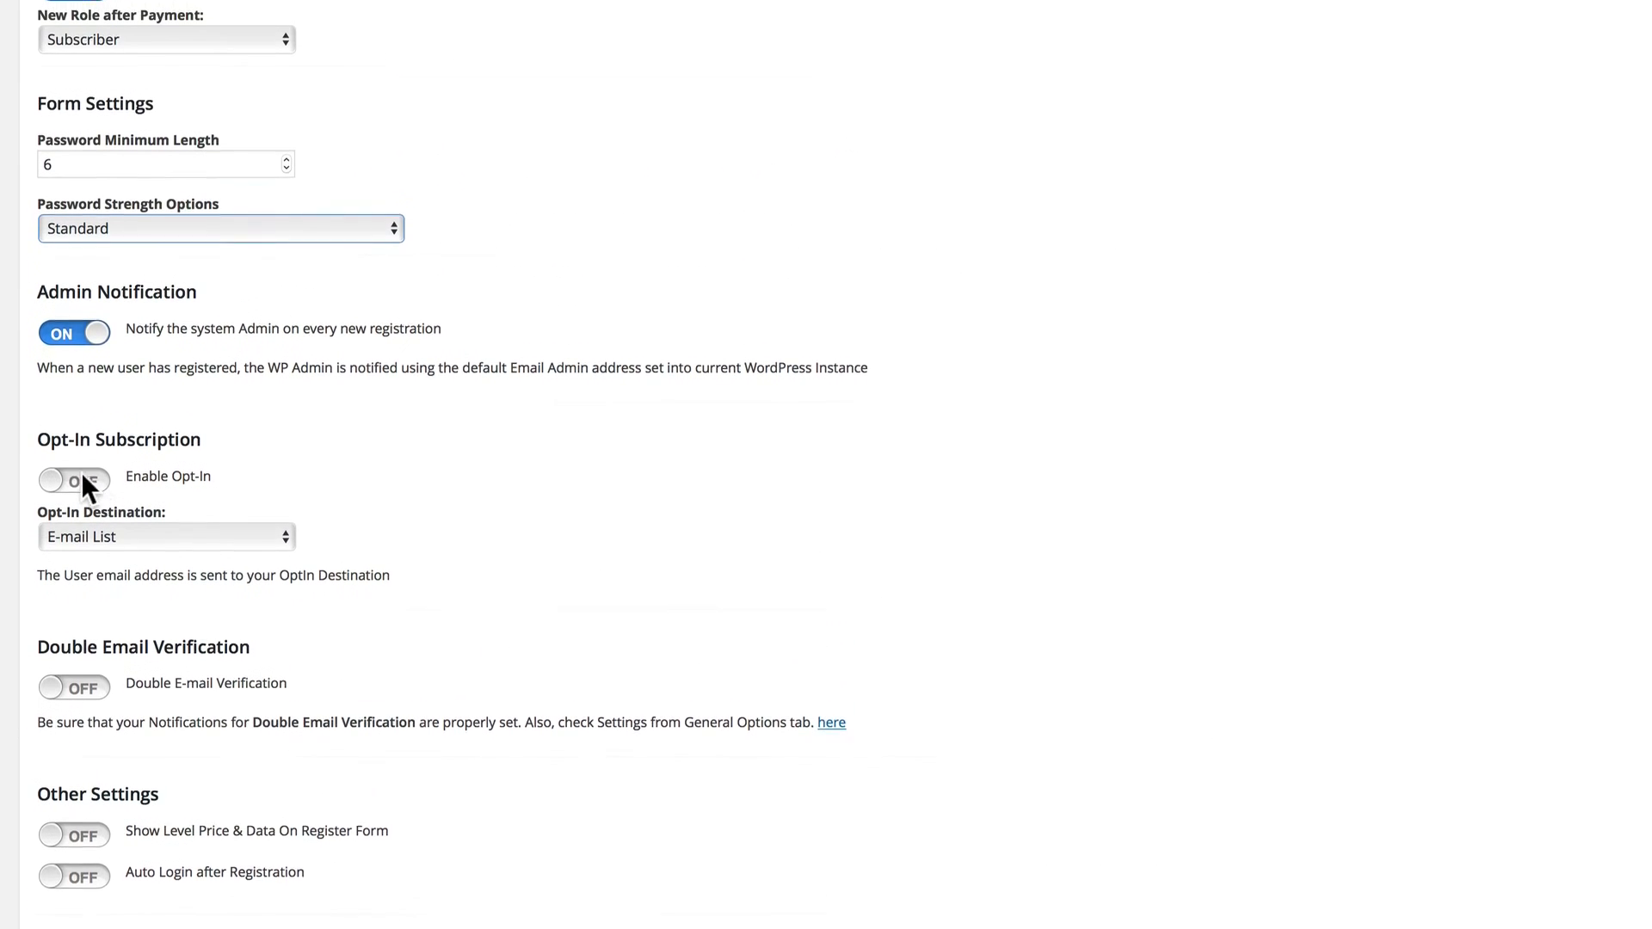
pyautogui.click(69, 548)
pyautogui.click(109, 605)
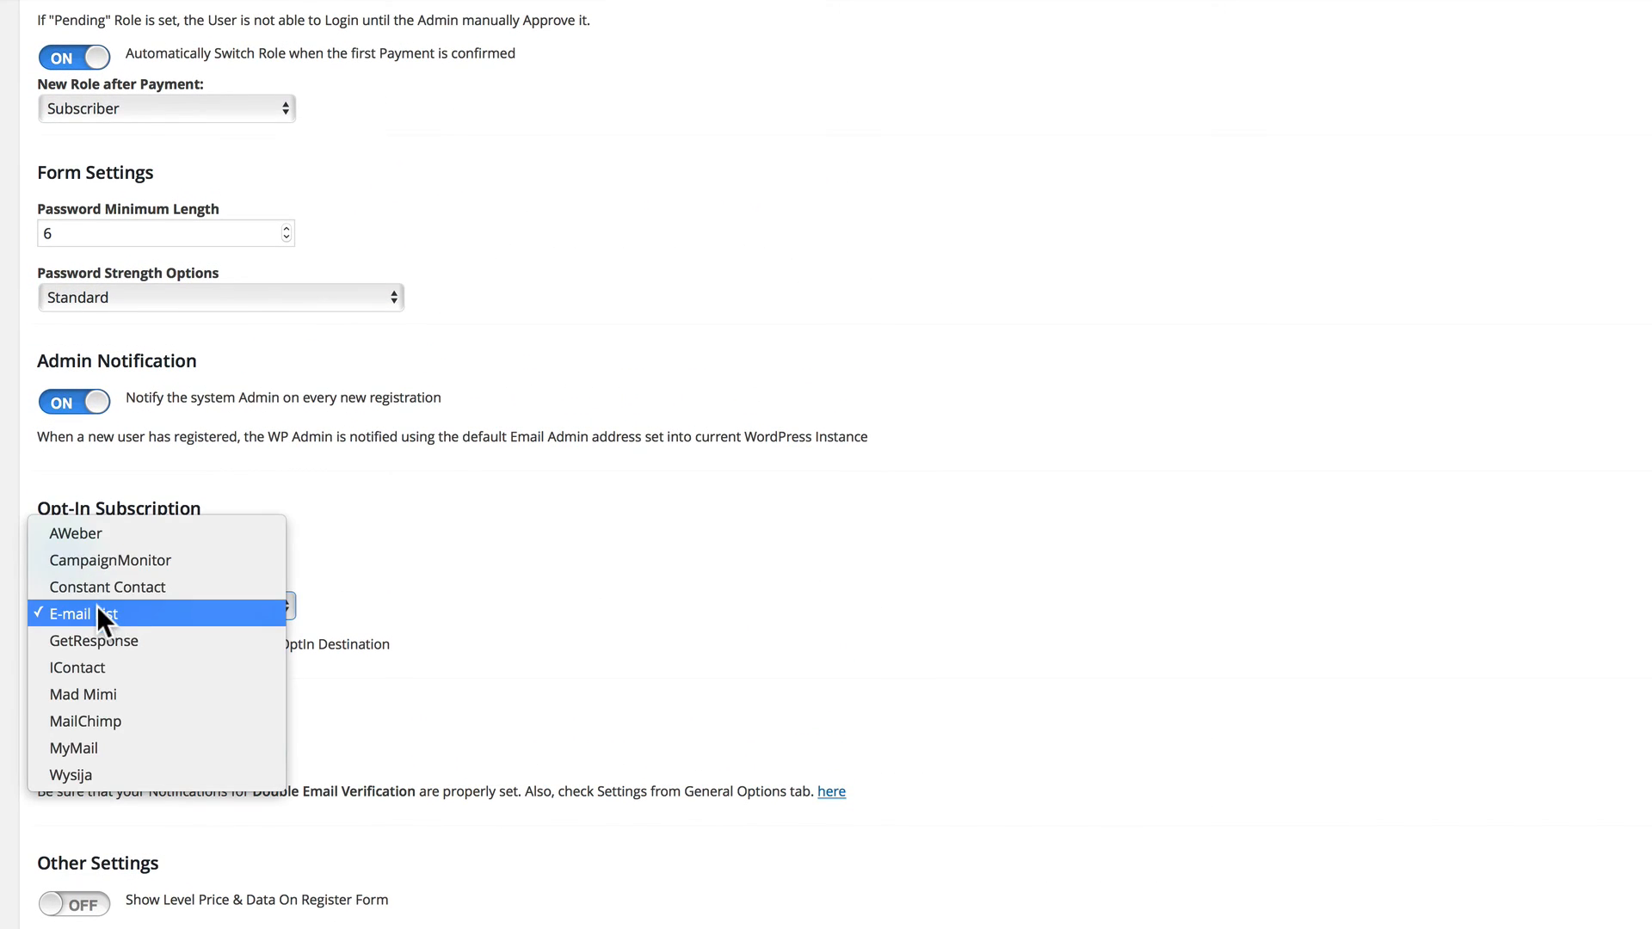
pyautogui.click(97, 606)
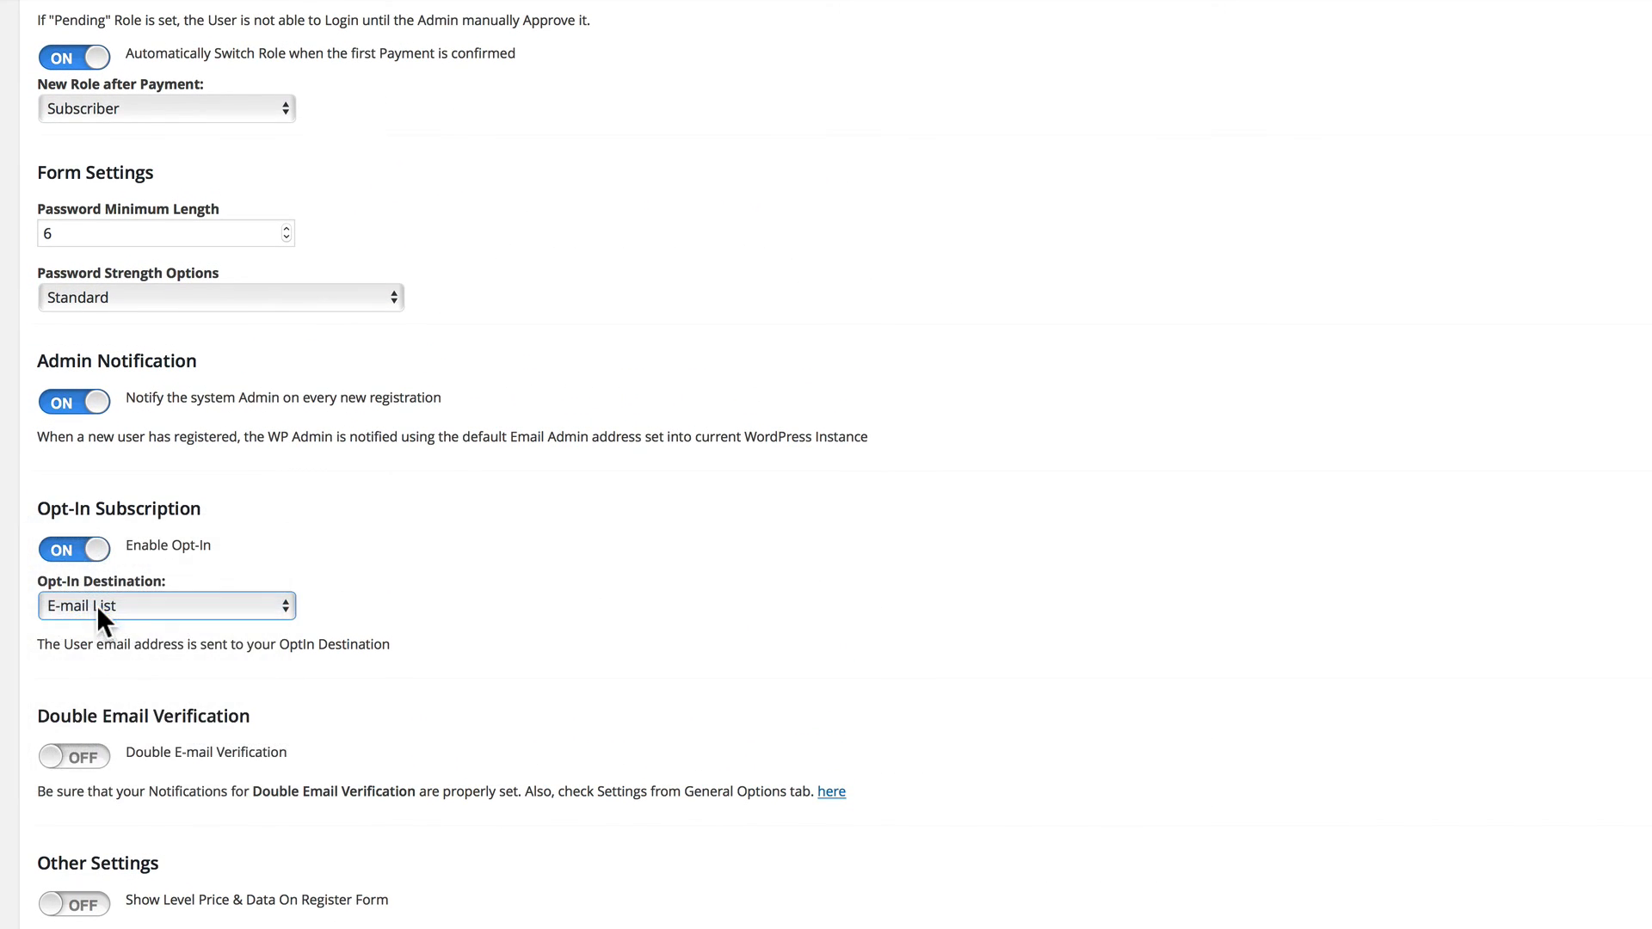
pyautogui.click(74, 758)
# Review the Register Form's other settings, terms label and custom CSS sections, and open its custom messages.
pyautogui.scroll(-3, 141, 755)
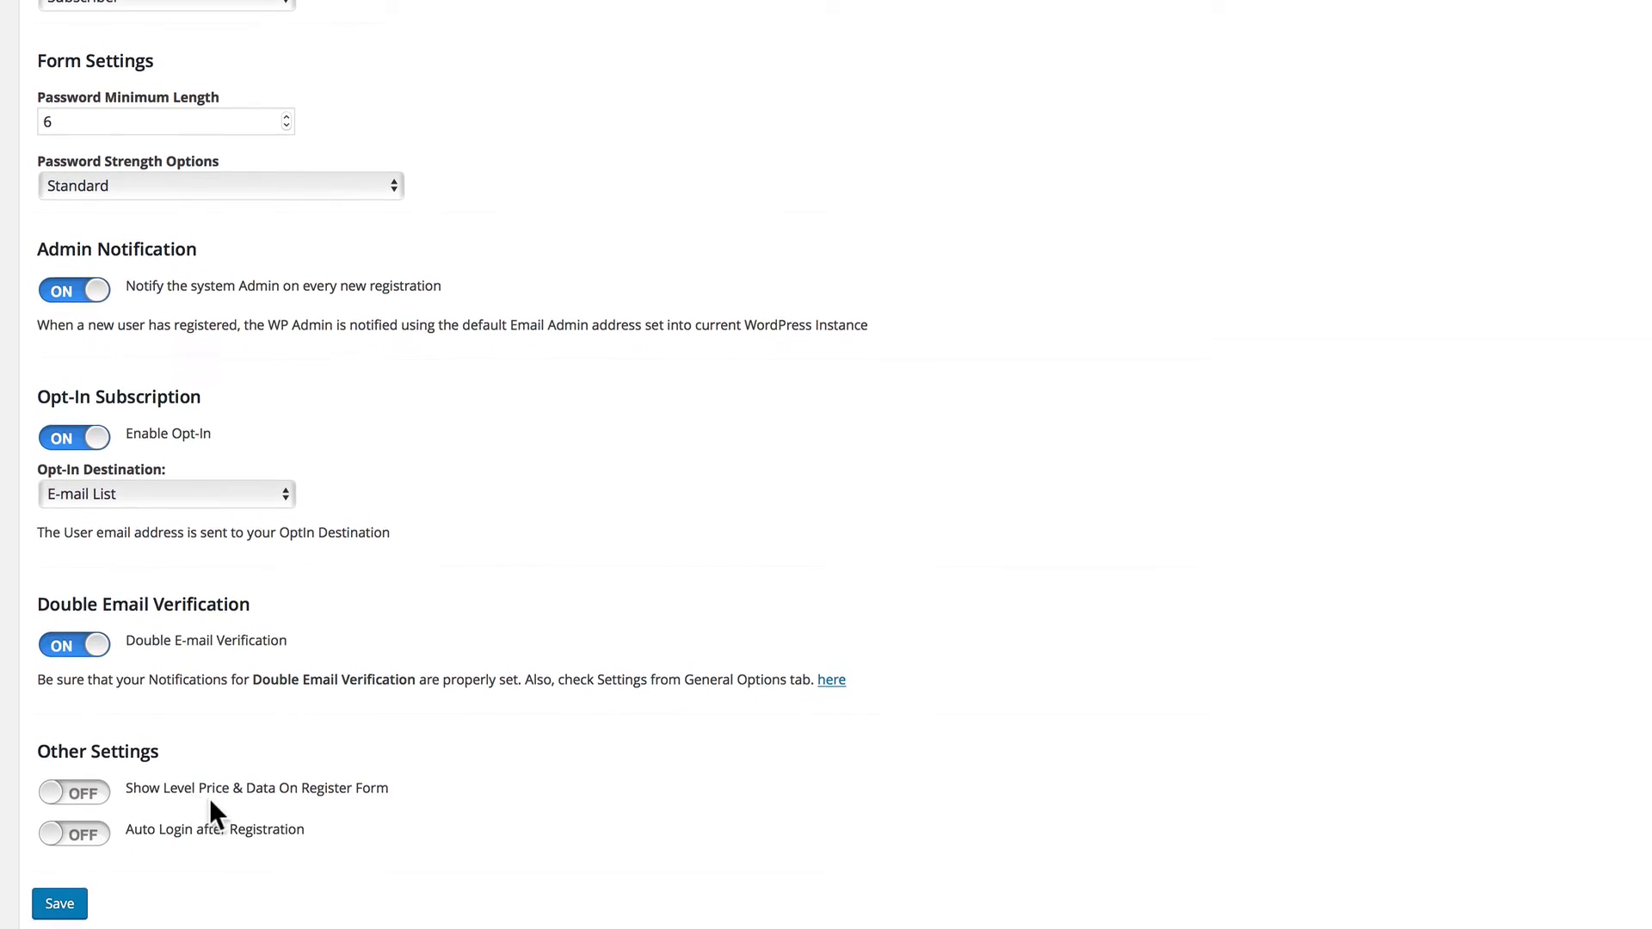
pyautogui.scroll(-6, 172, 796)
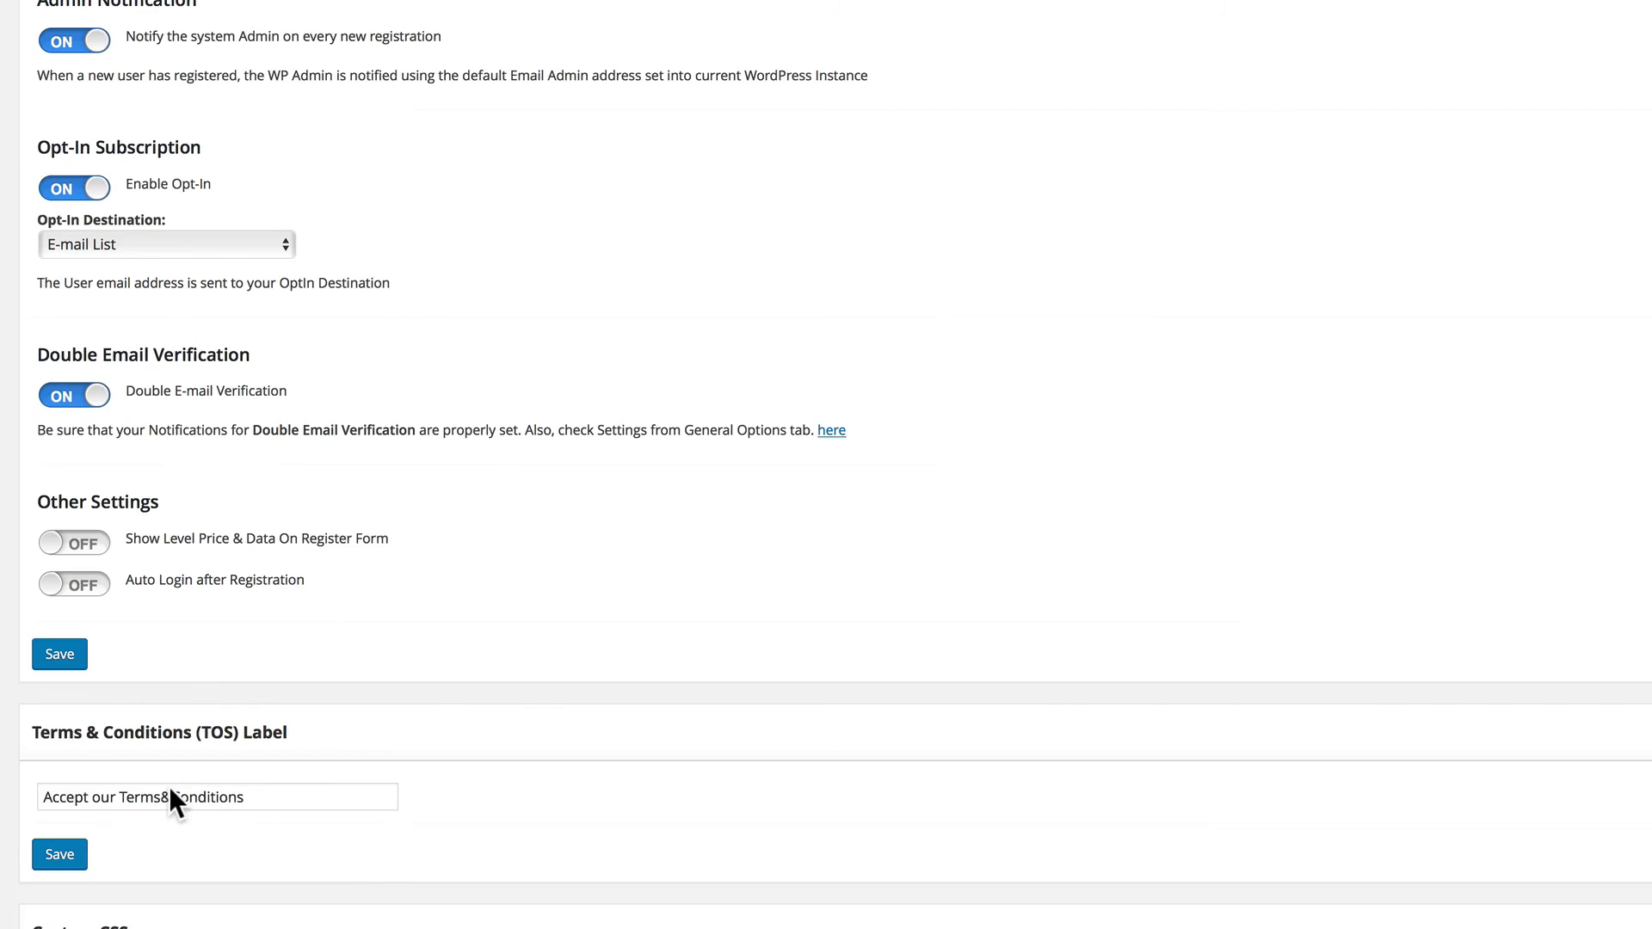
pyautogui.scroll(-3, 155, 833)
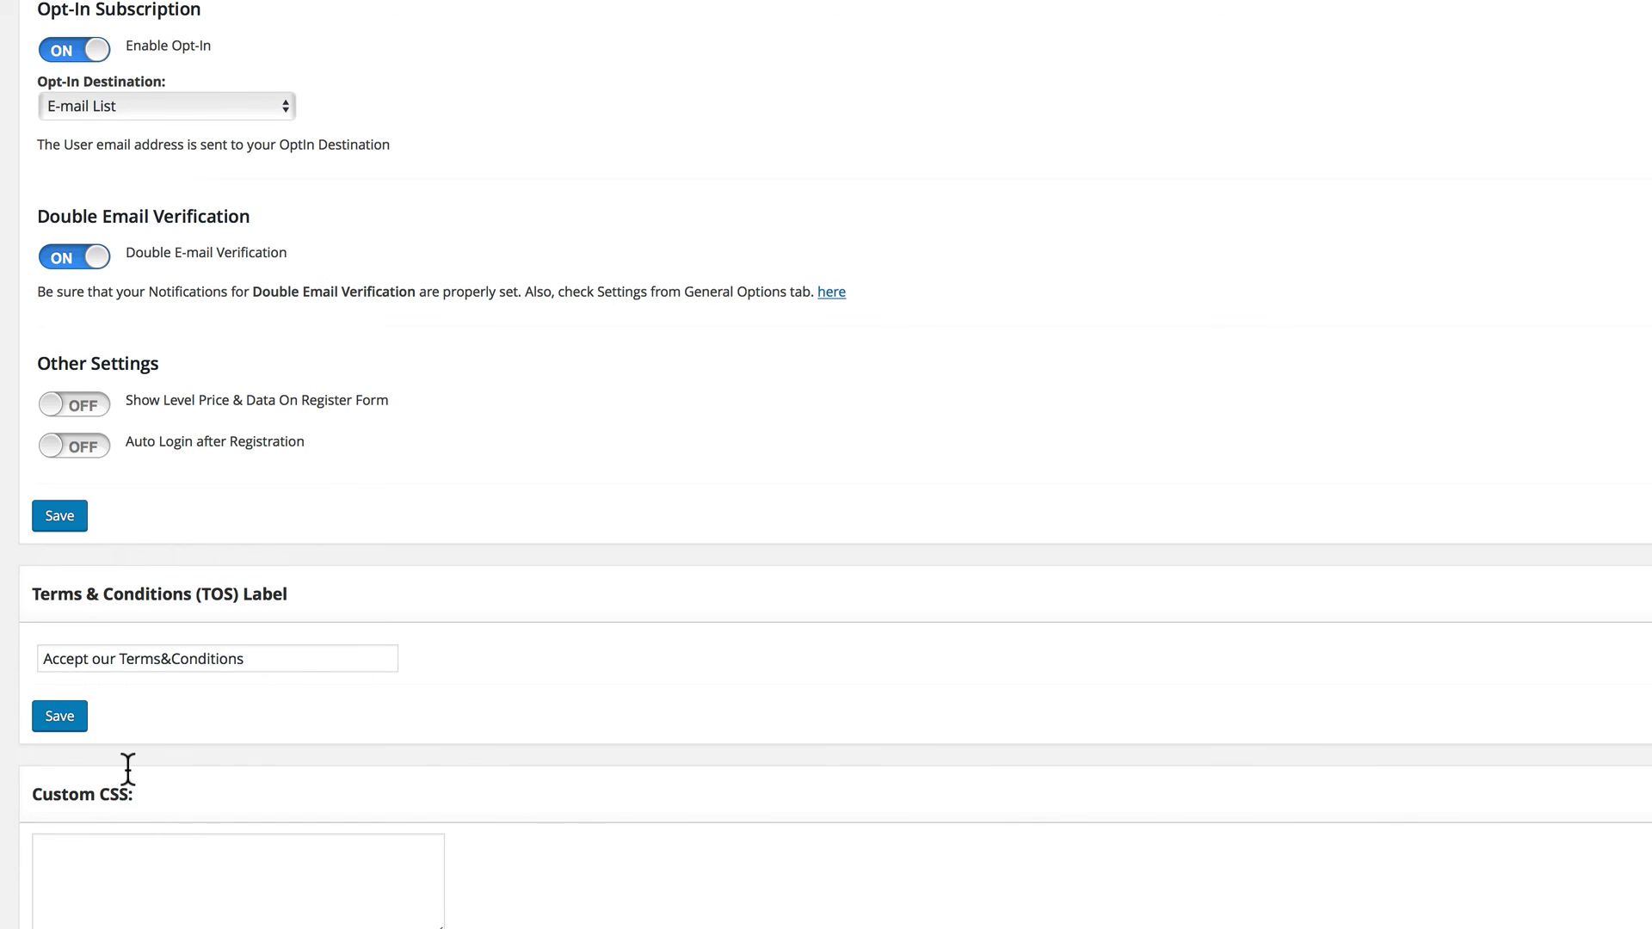
pyautogui.scroll(20, 264, 732)
pyautogui.scroll(7, 264, 773)
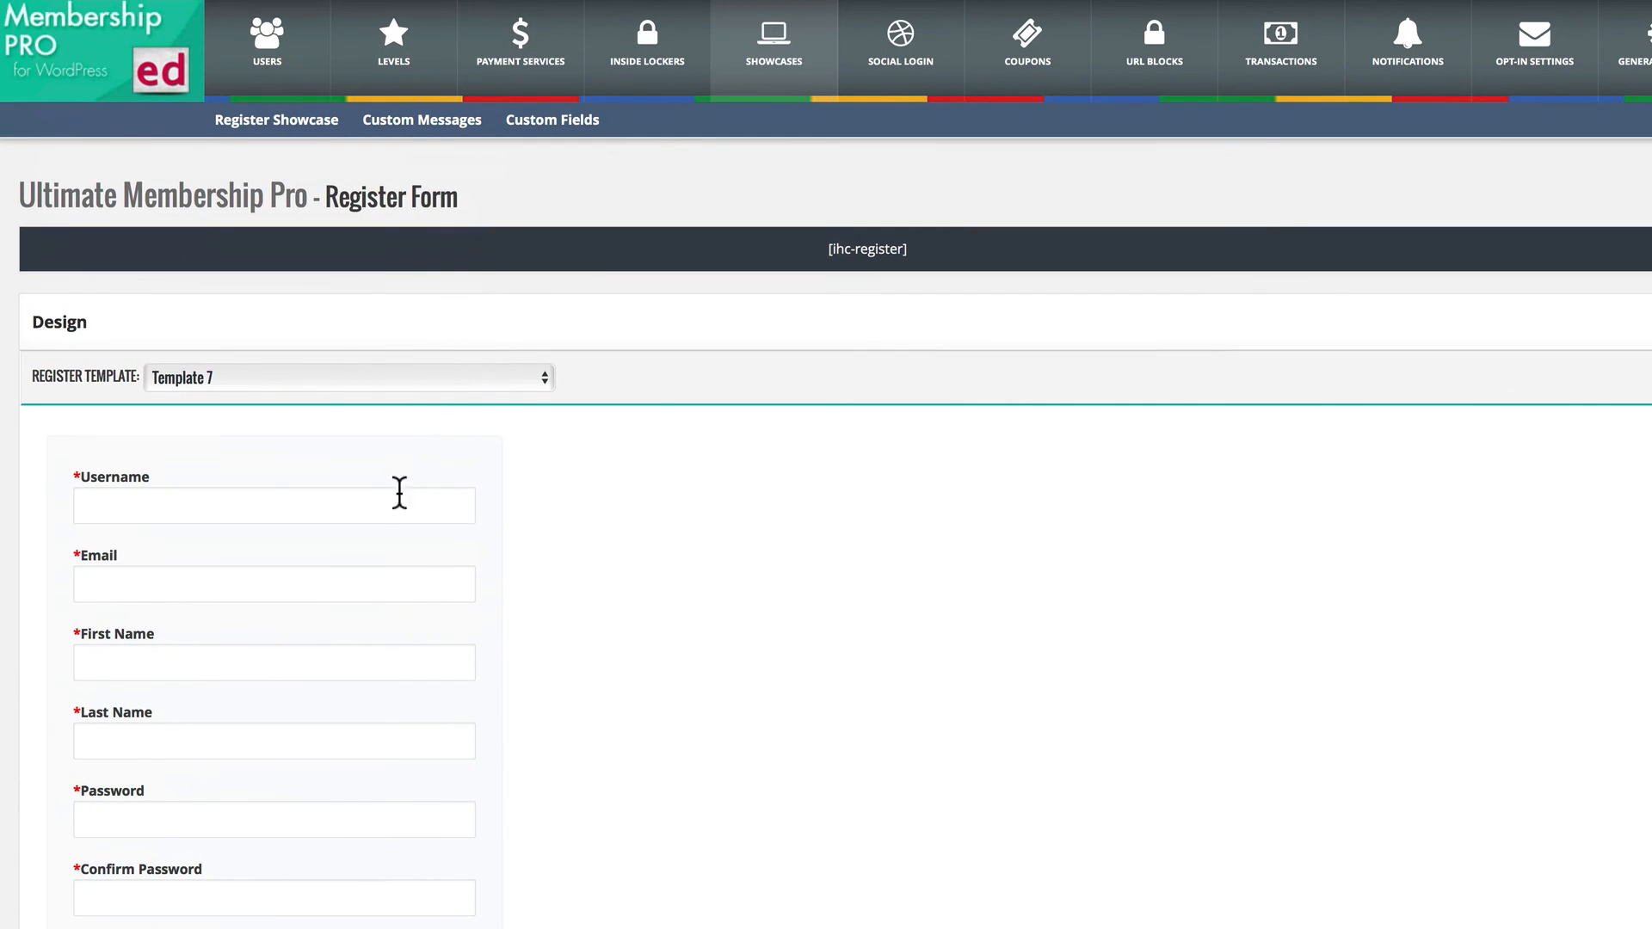
pyautogui.click(393, 125)
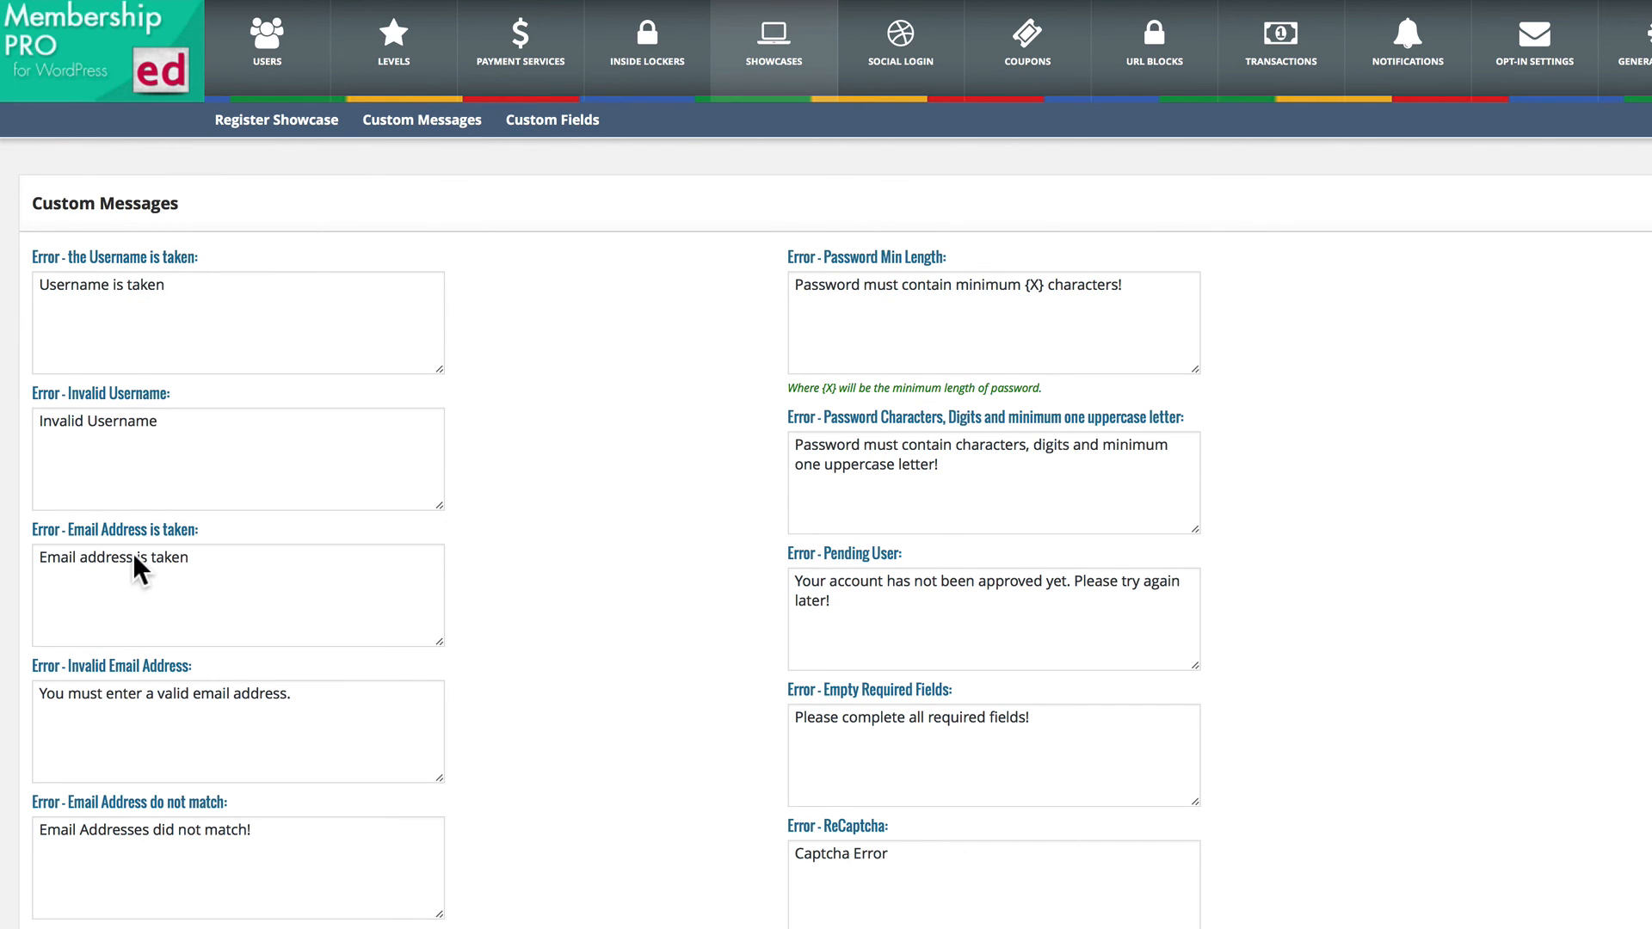
# Review the register form's custom fields, including where each appears, its targeting levels and whether it is required.
pyautogui.click(513, 117)
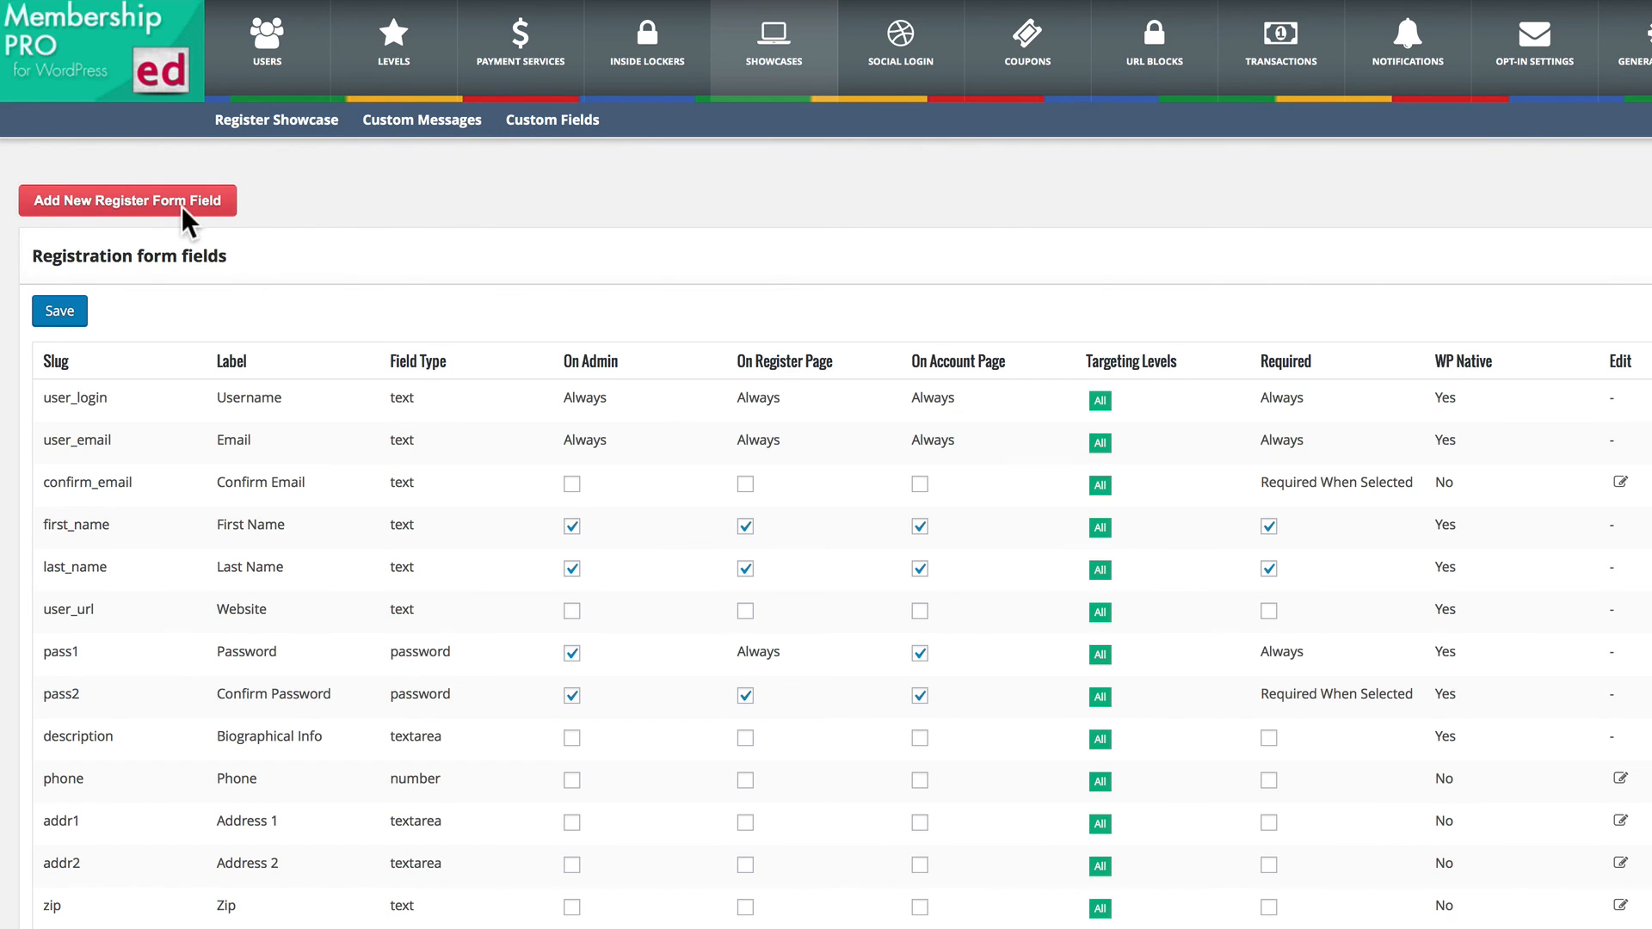
pyautogui.scroll(-3, 231, 377)
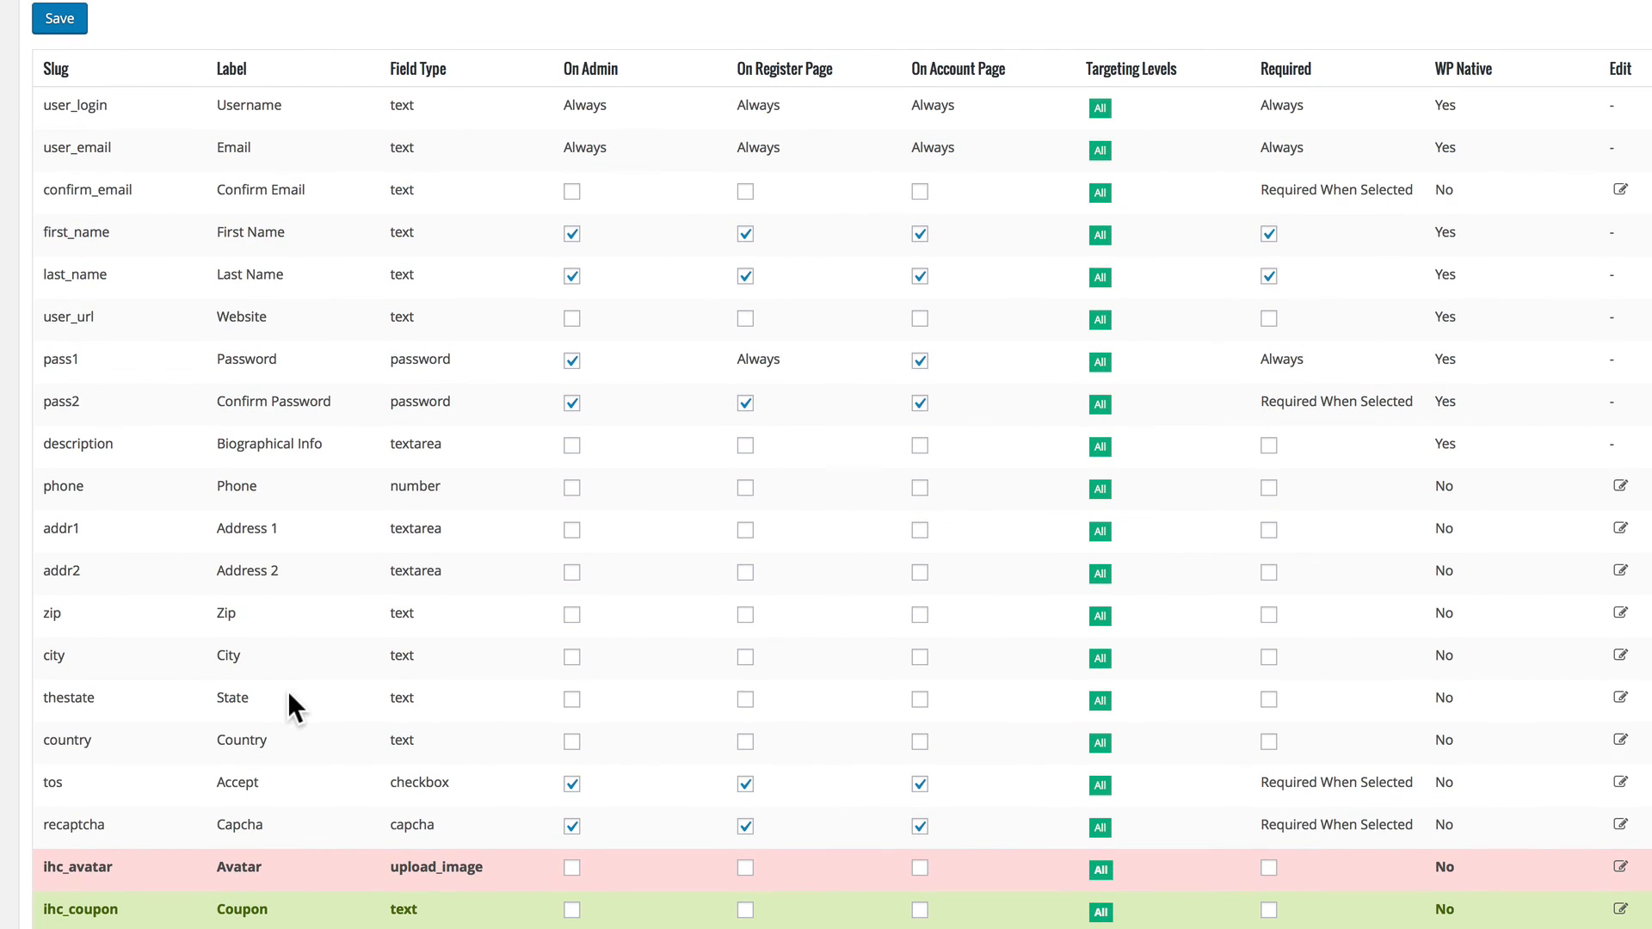
pyautogui.scroll(4, 292, 701)
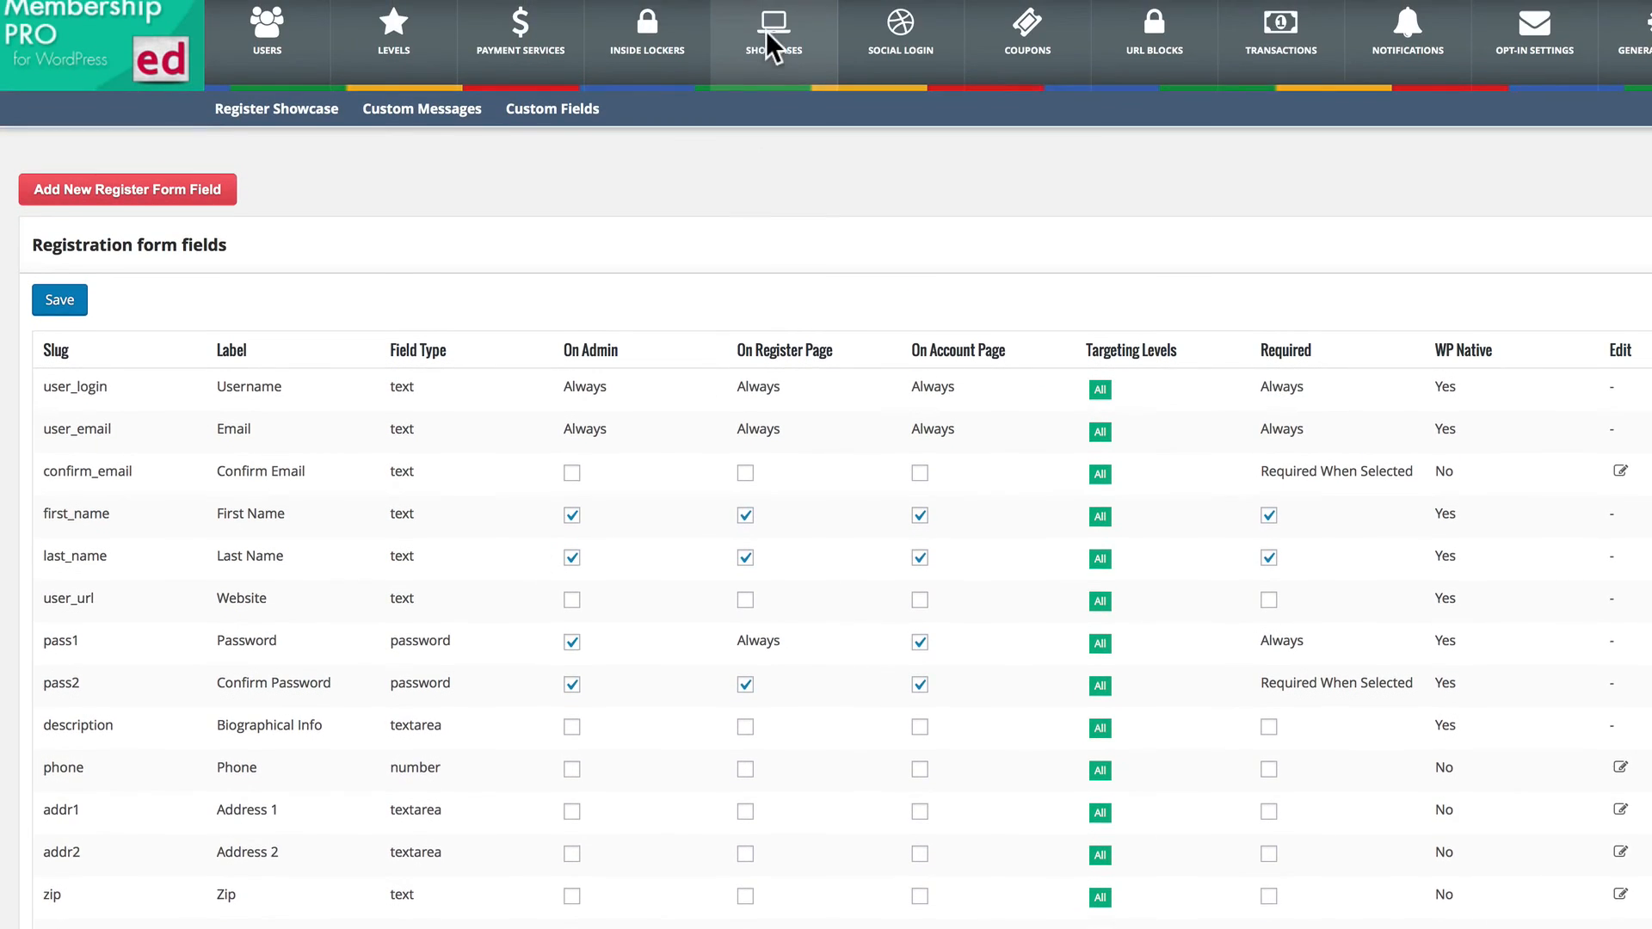
# Open the Login Form showcase, select Template 3 as the login template, and open its custom messages.
pyautogui.click(766, 41)
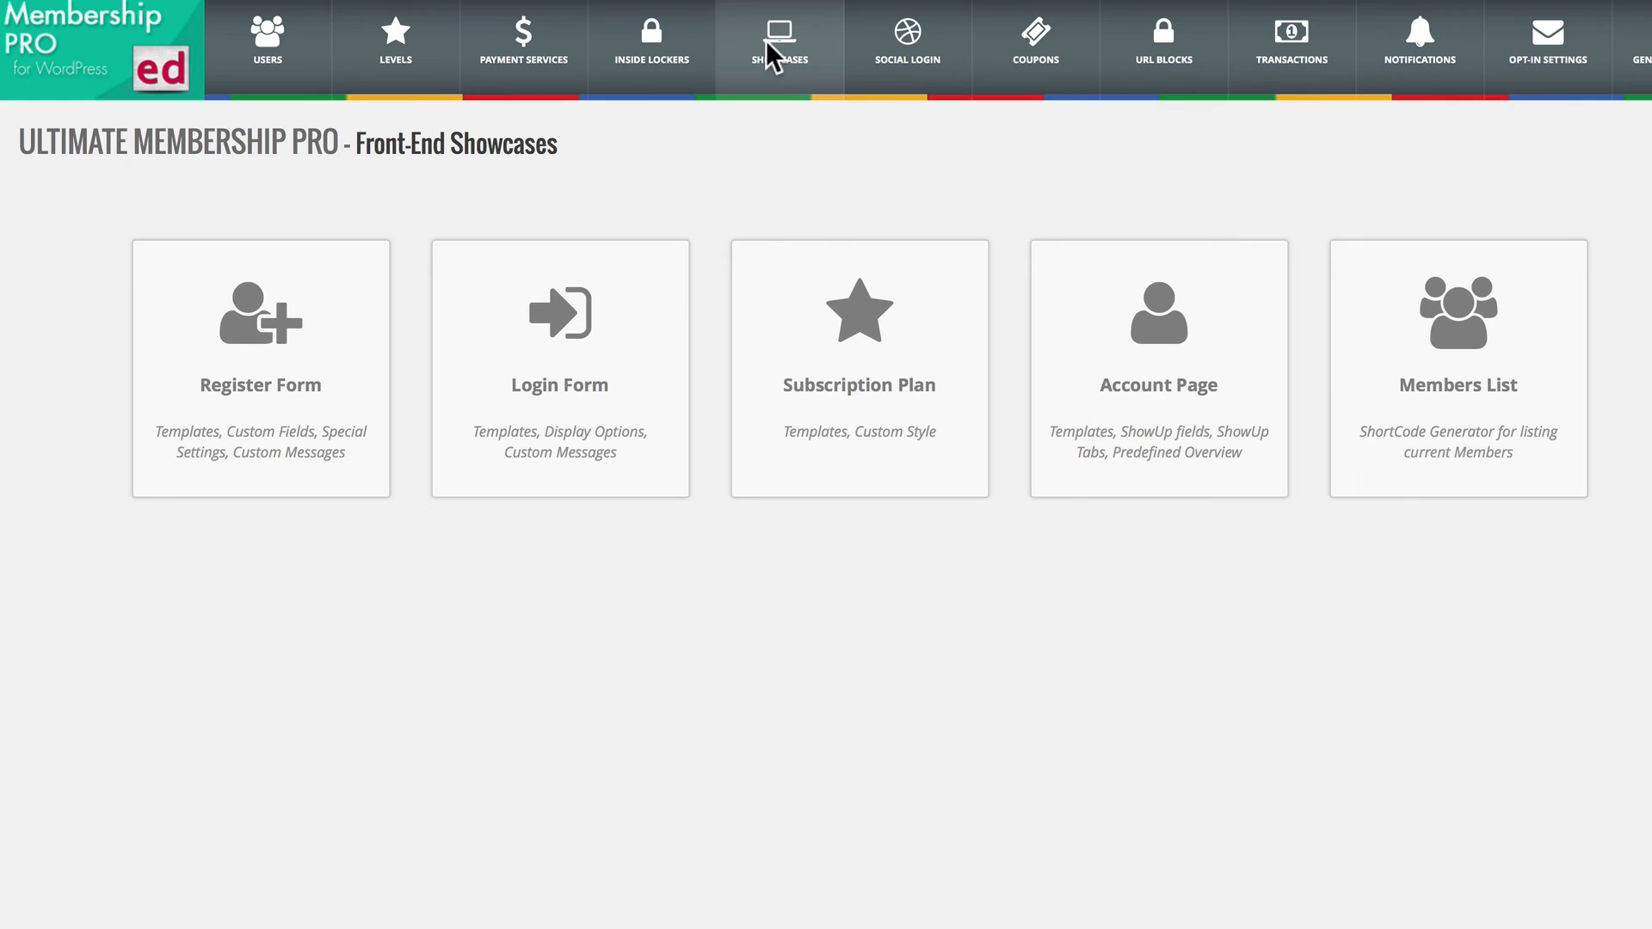
pyautogui.click(575, 341)
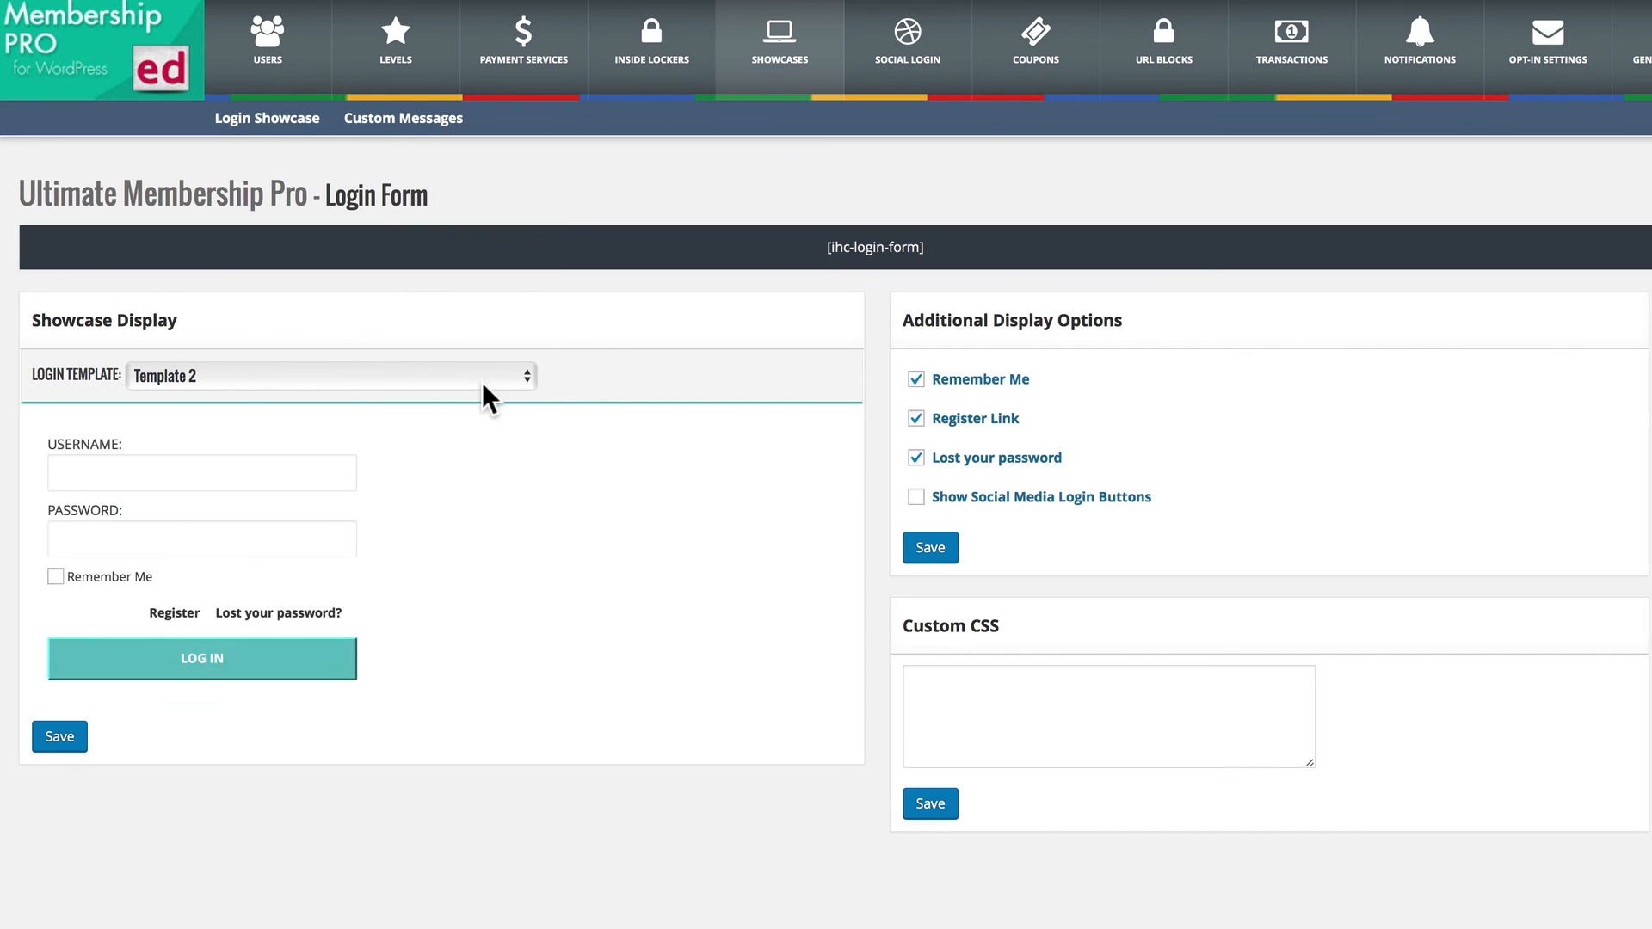
pyautogui.click(272, 368)
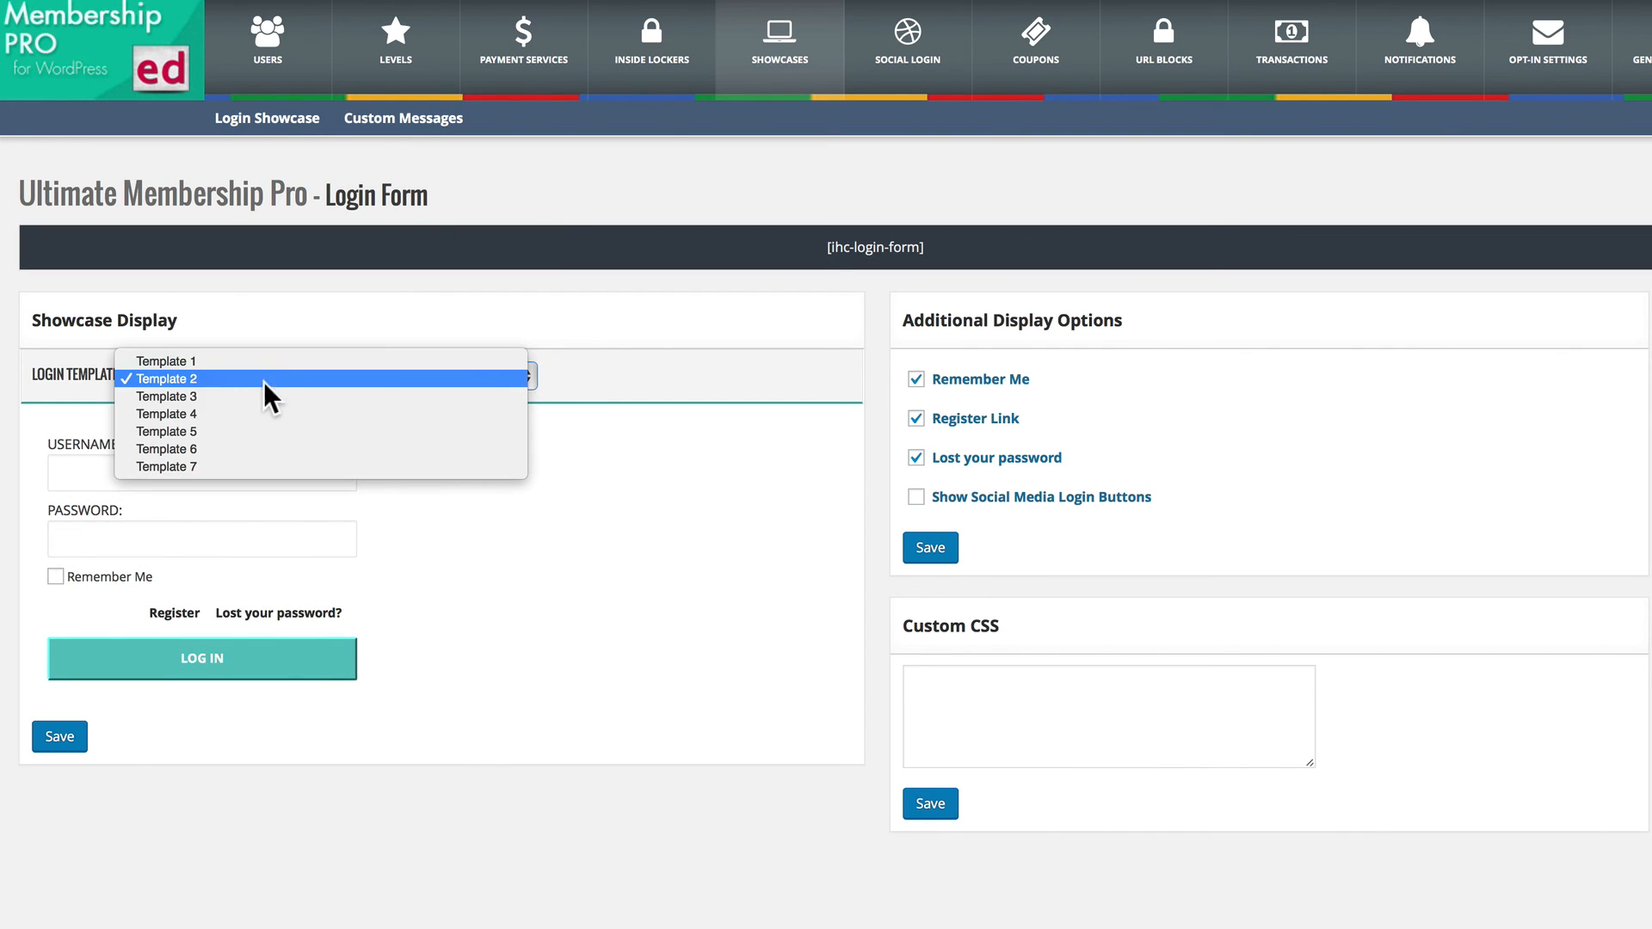
pyautogui.click(236, 392)
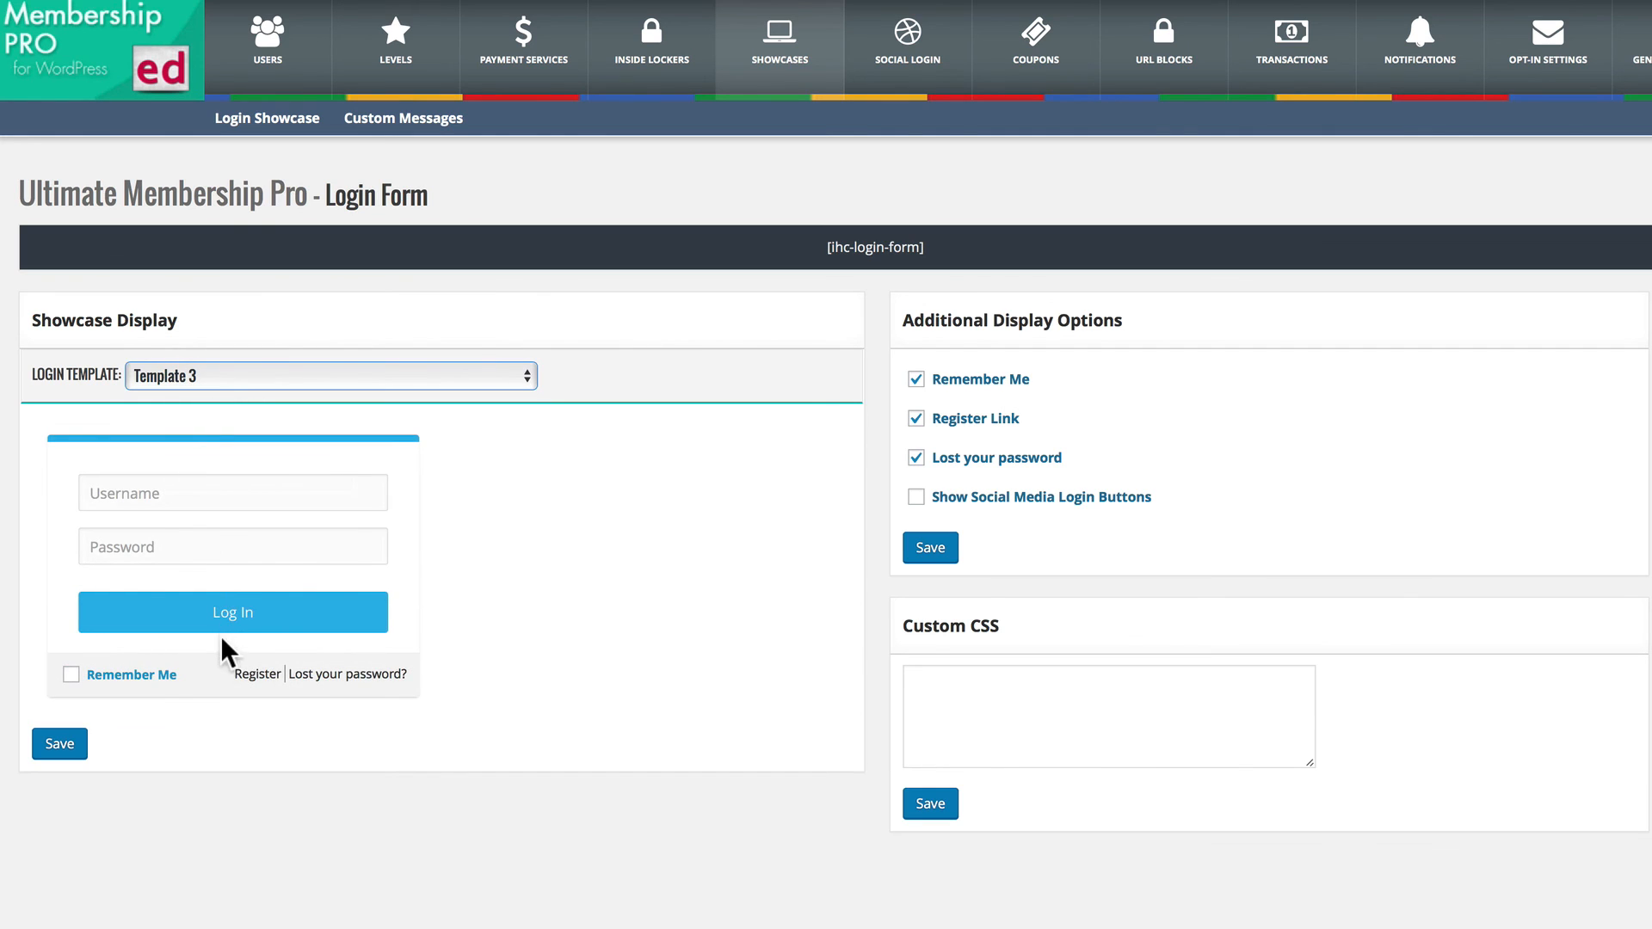
pyautogui.click(312, 385)
pyautogui.click(599, 554)
pyautogui.click(435, 120)
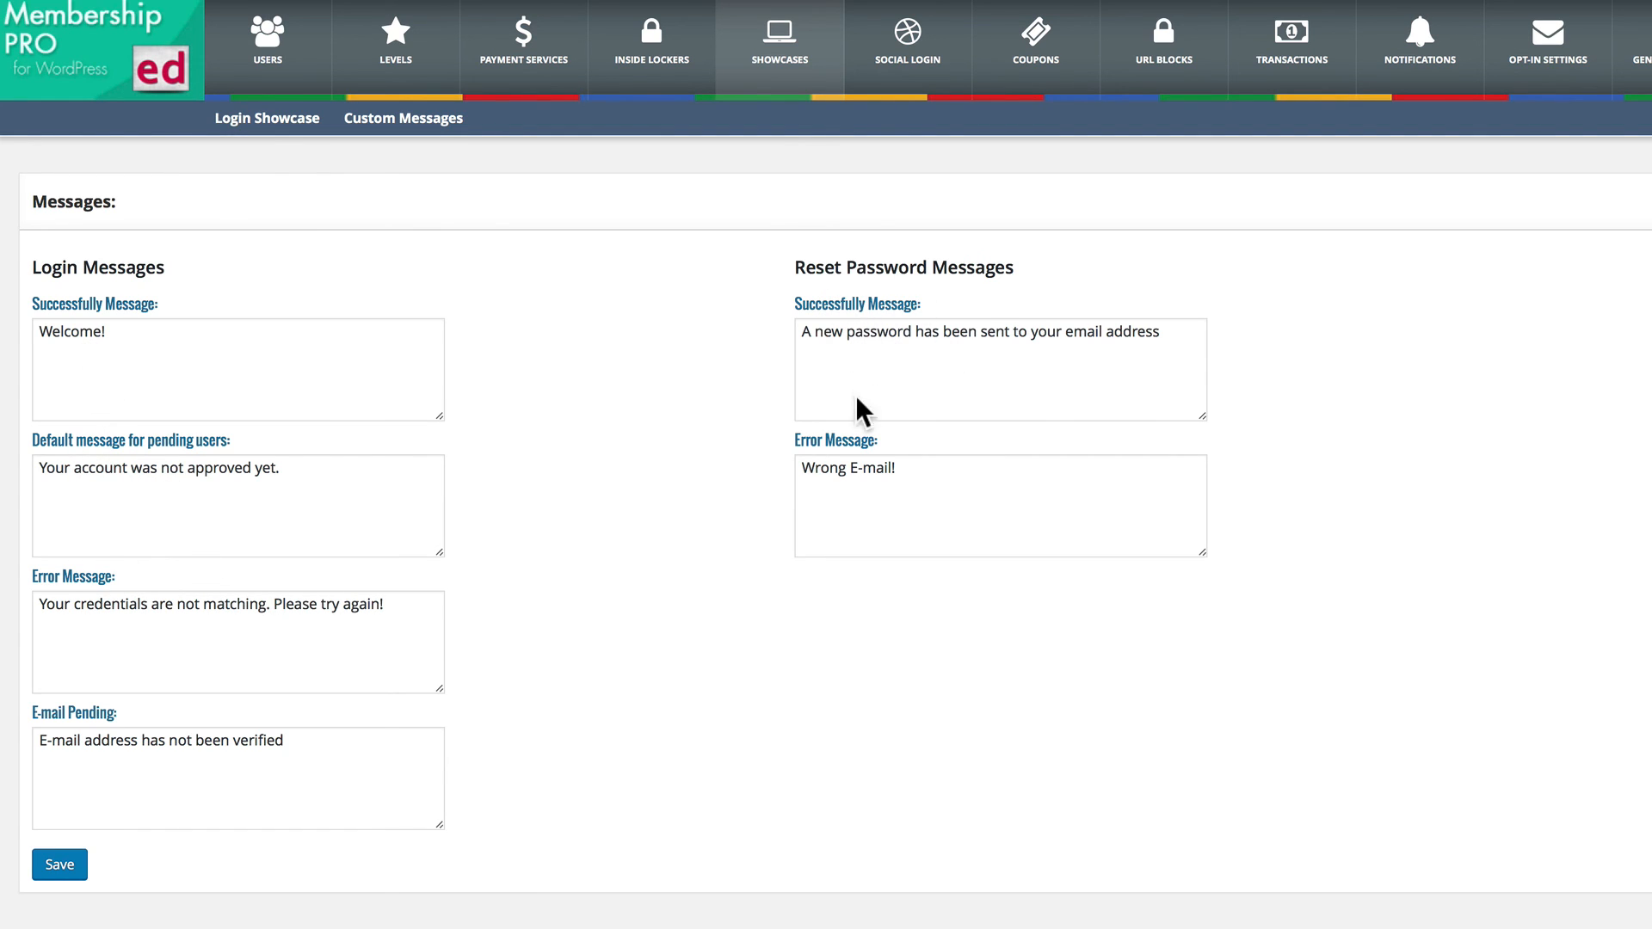
# Open the Subscription Plan showcase and select Template 2 for the subscription display.
pyautogui.click(783, 48)
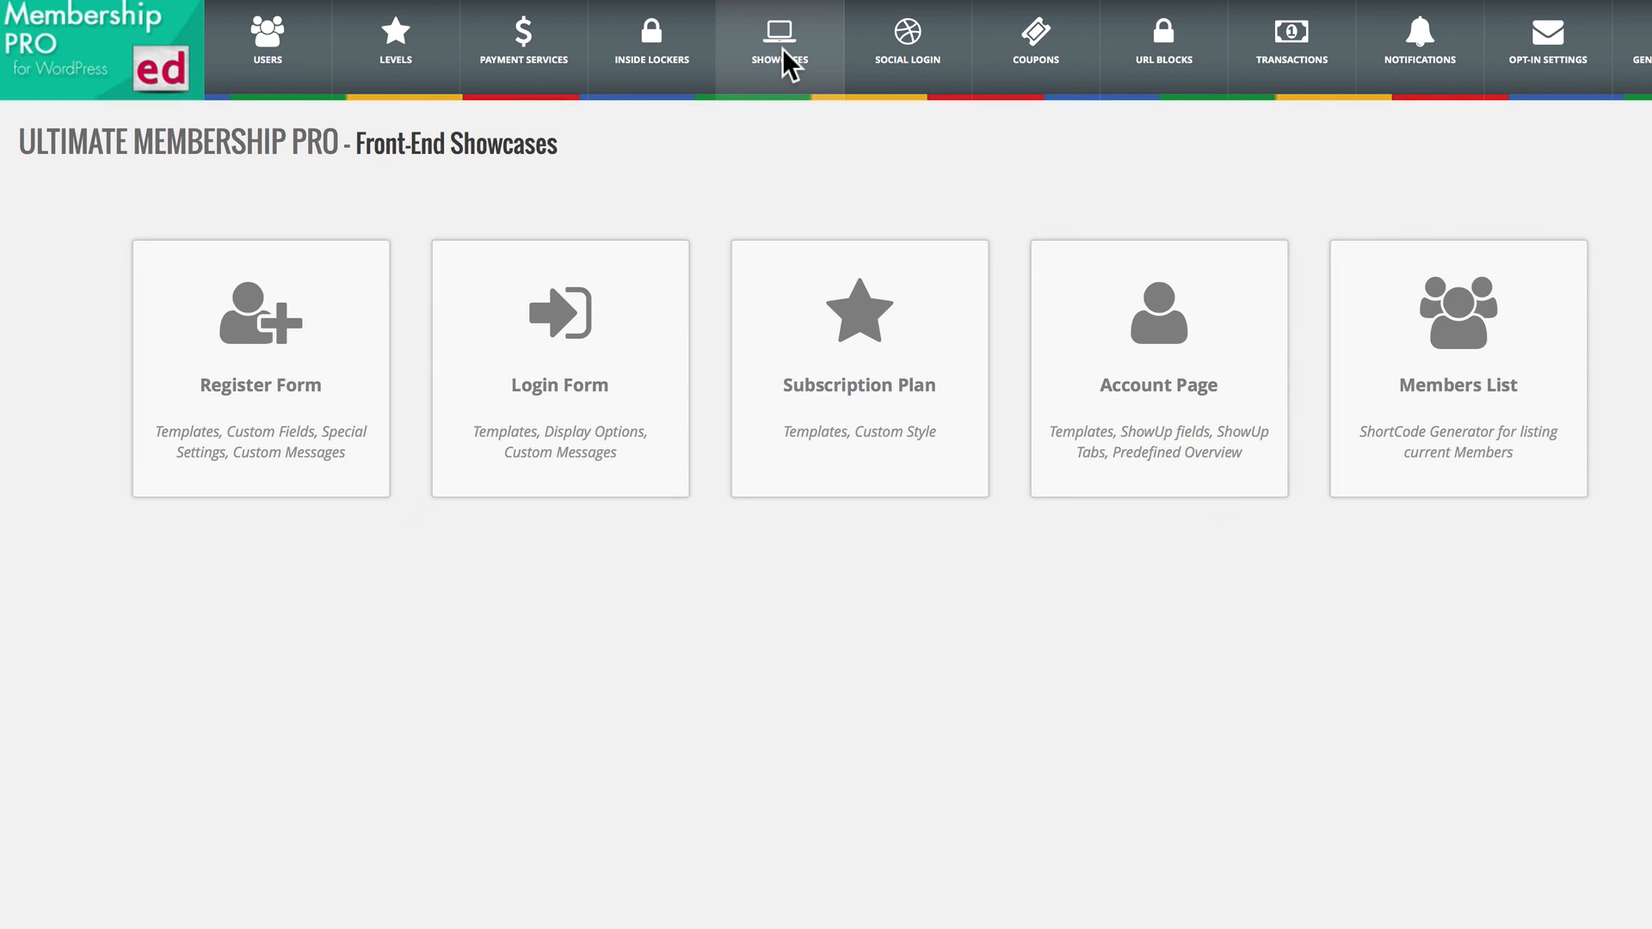
pyautogui.click(853, 359)
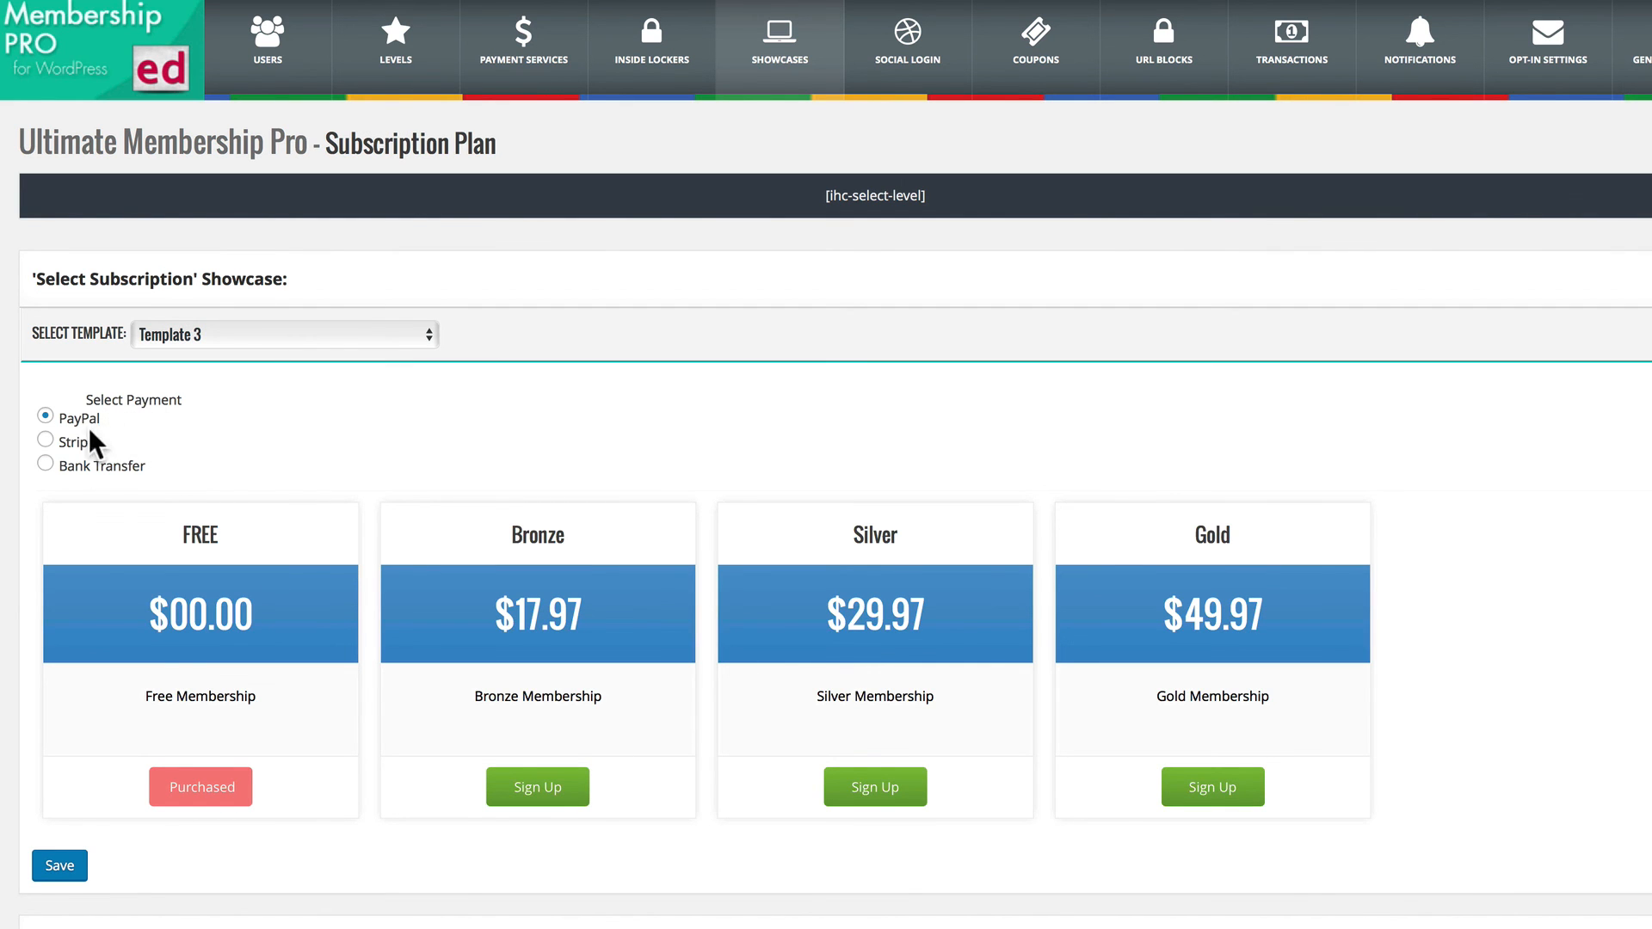
pyautogui.scroll(-4, 96, 466)
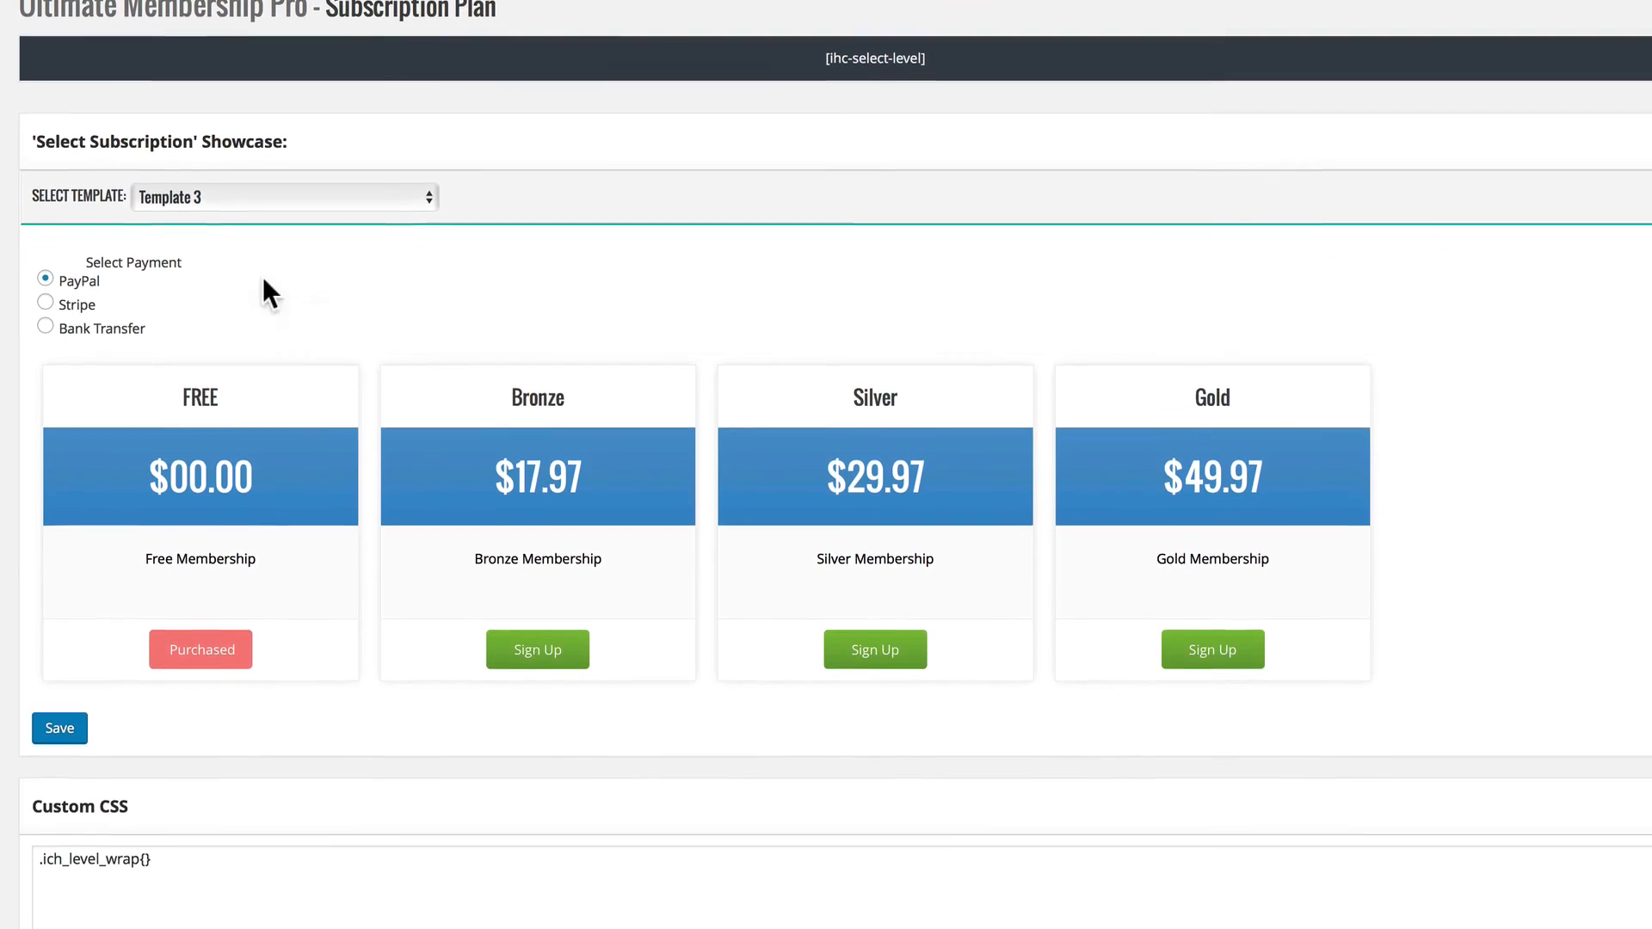
pyautogui.click(244, 172)
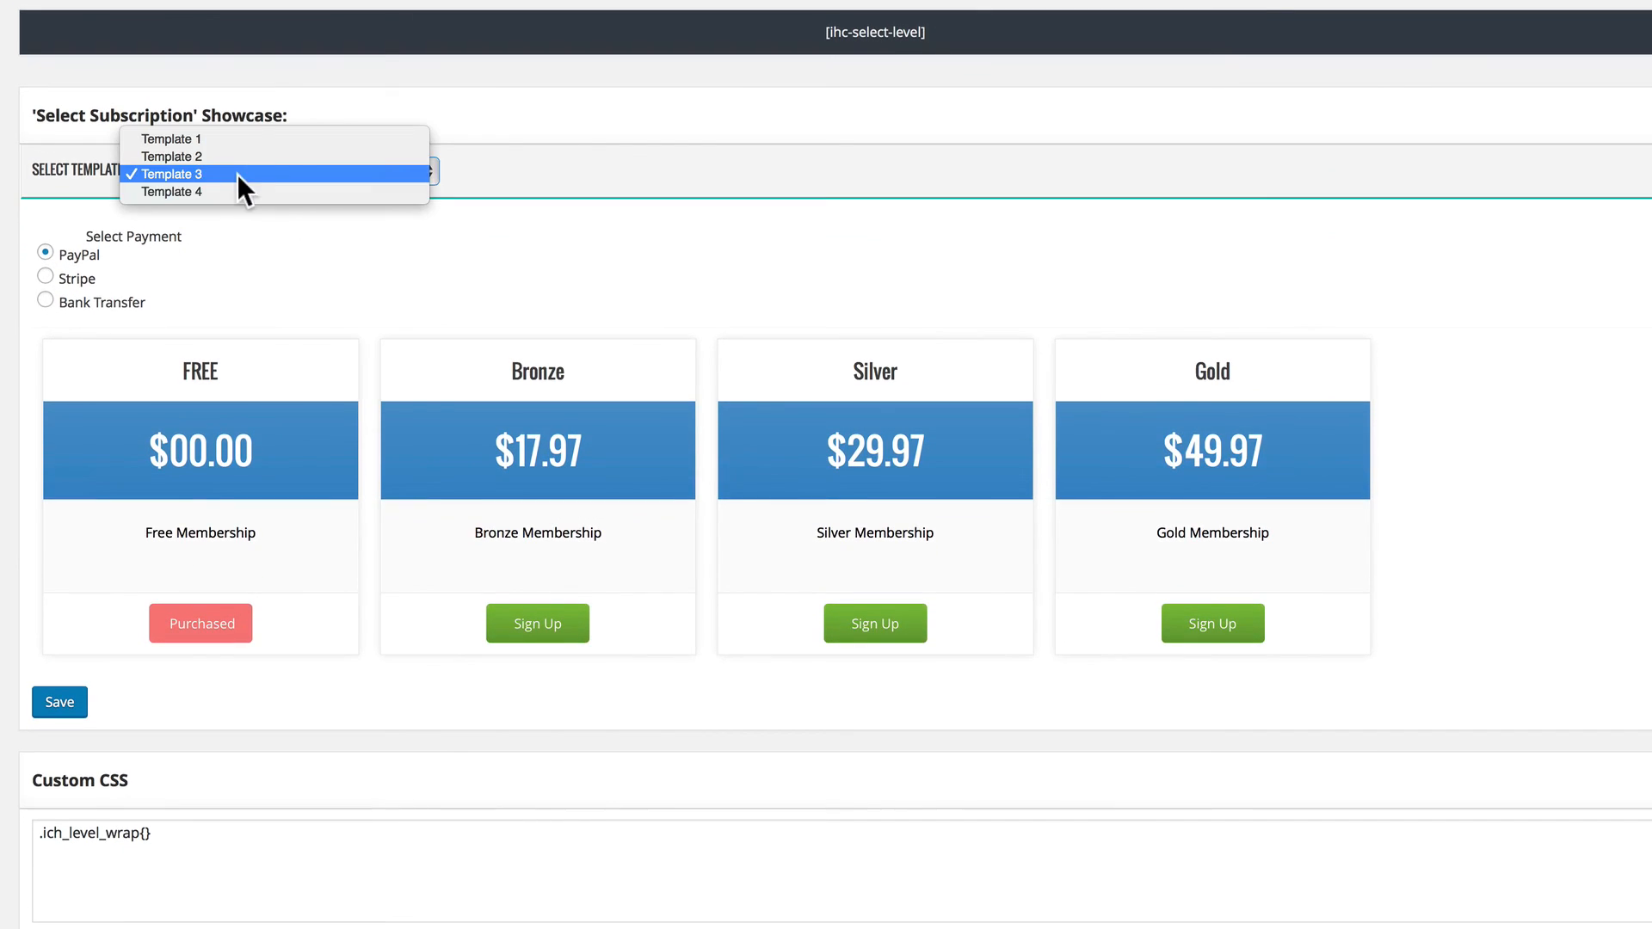
pyautogui.click(182, 155)
pyautogui.scroll(4, 649, 427)
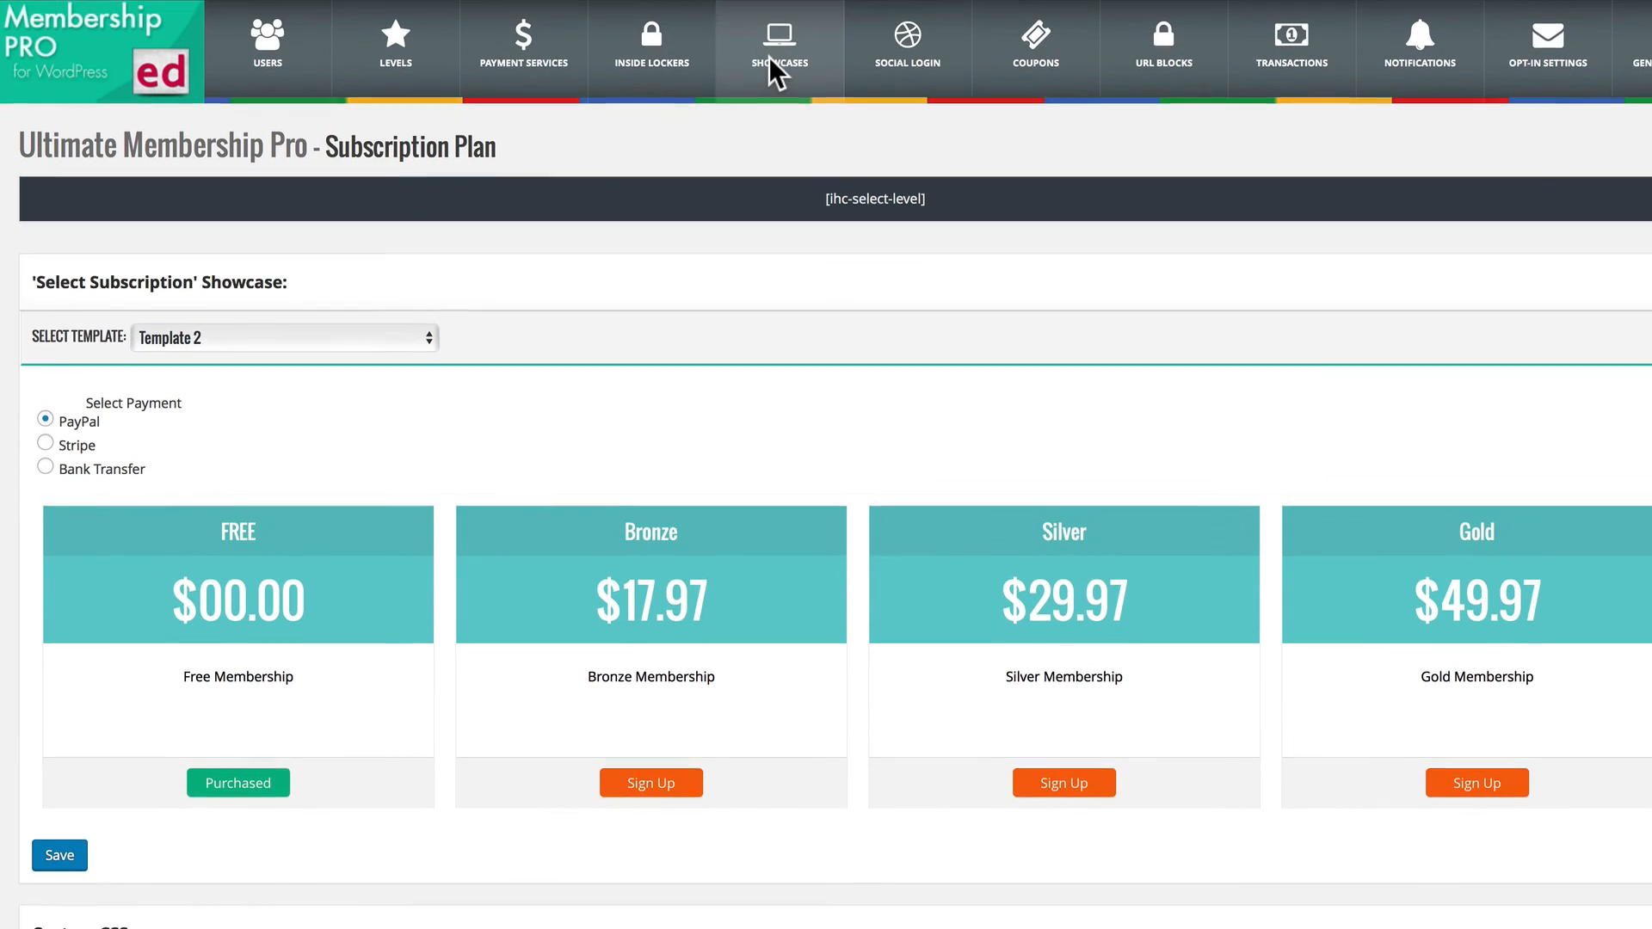
# Open the Account Page showcase and review its template, welcome message, tabs to show, overview message and Social Plus message settings.
pyautogui.click(770, 58)
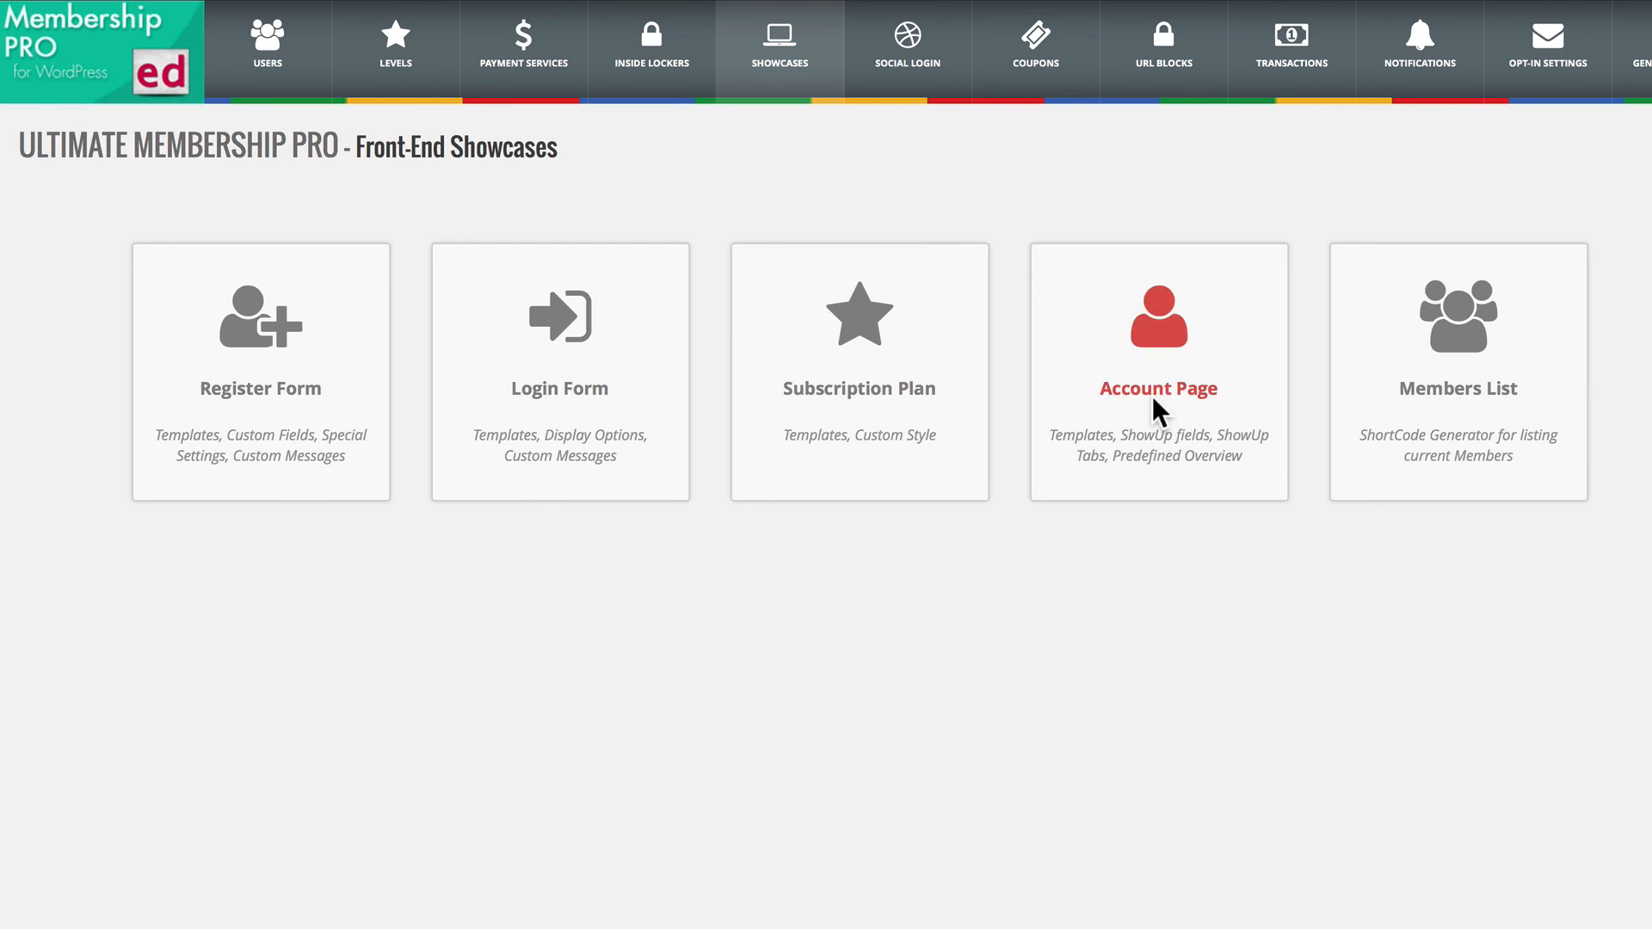
pyautogui.click(1154, 396)
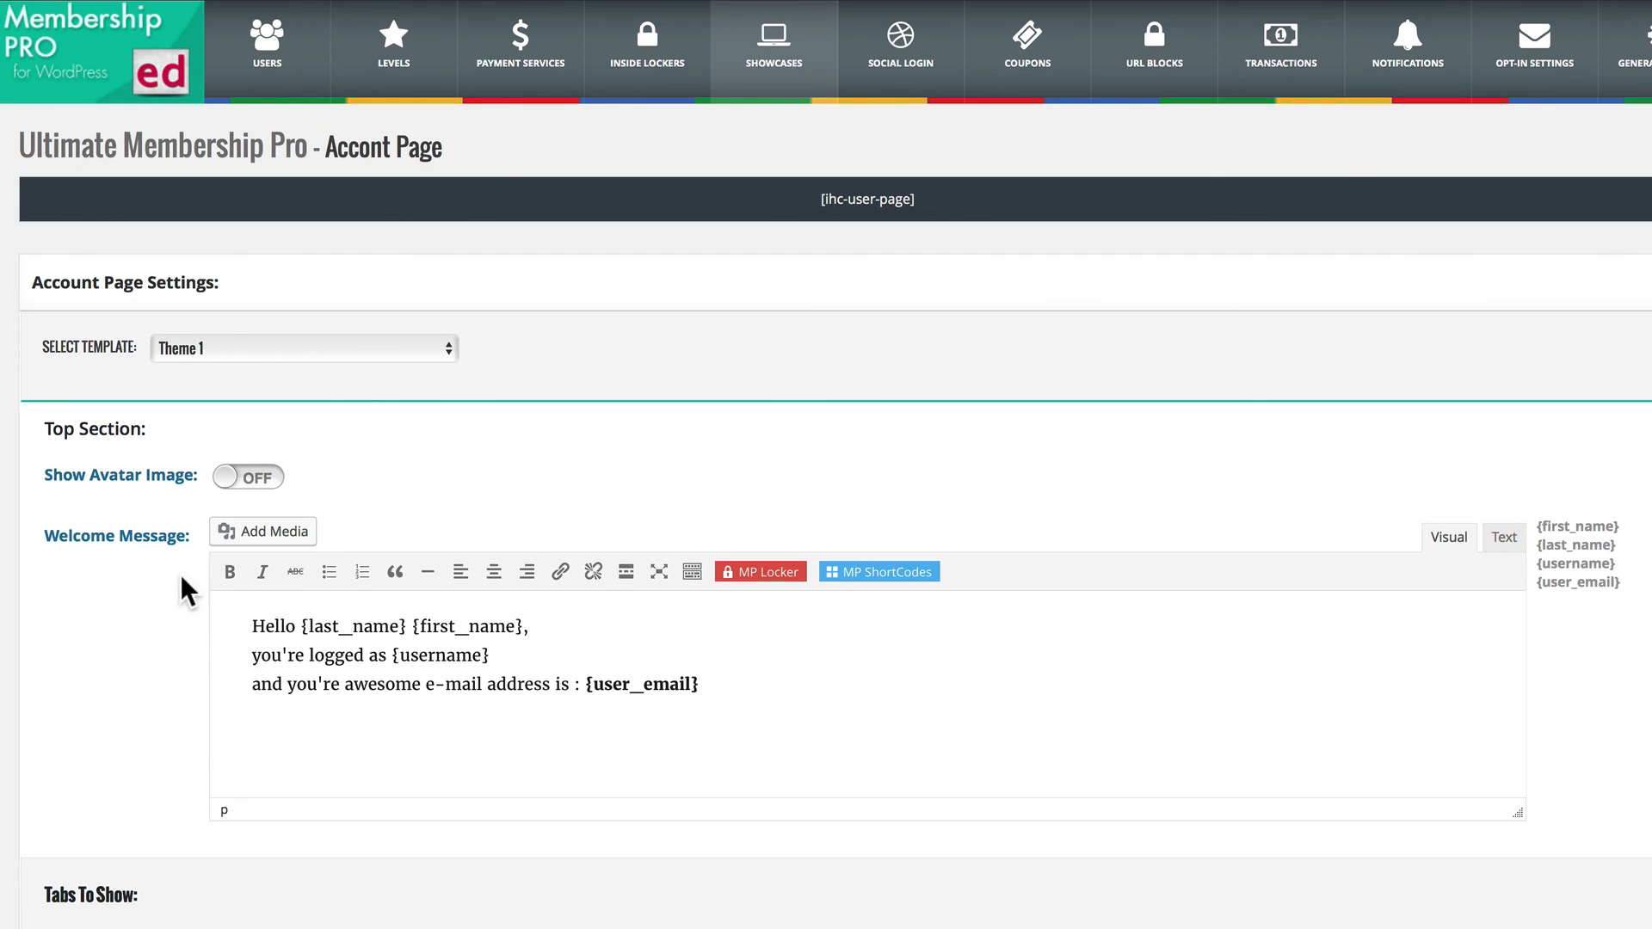
pyautogui.scroll(-6, 210, 677)
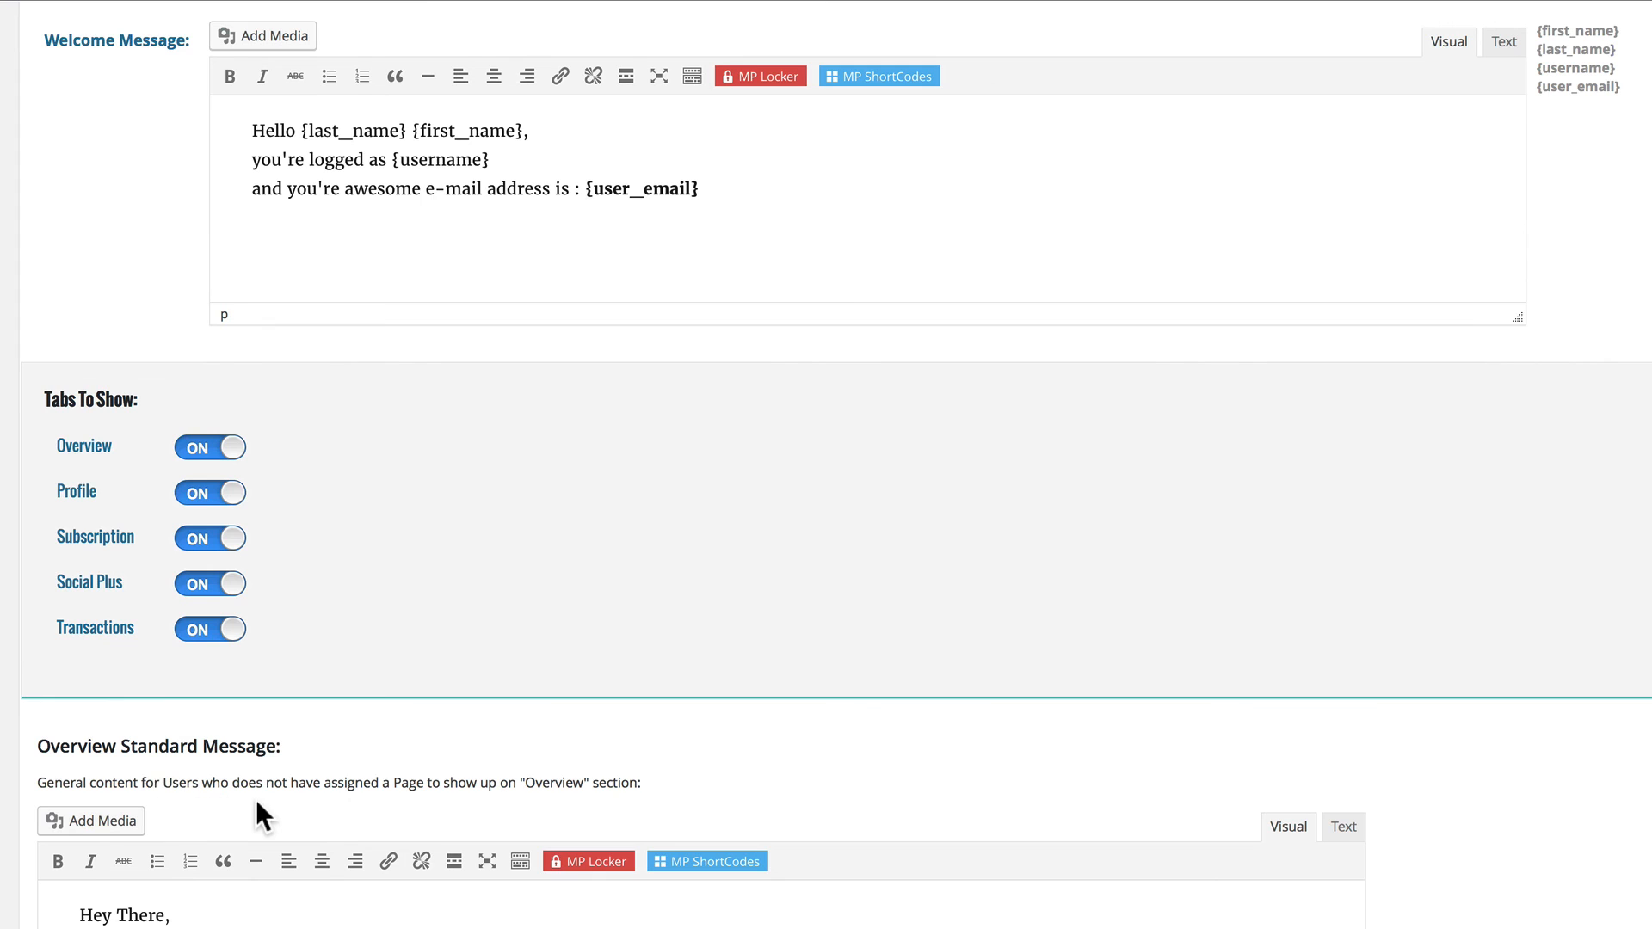
pyautogui.scroll(-4, 255, 799)
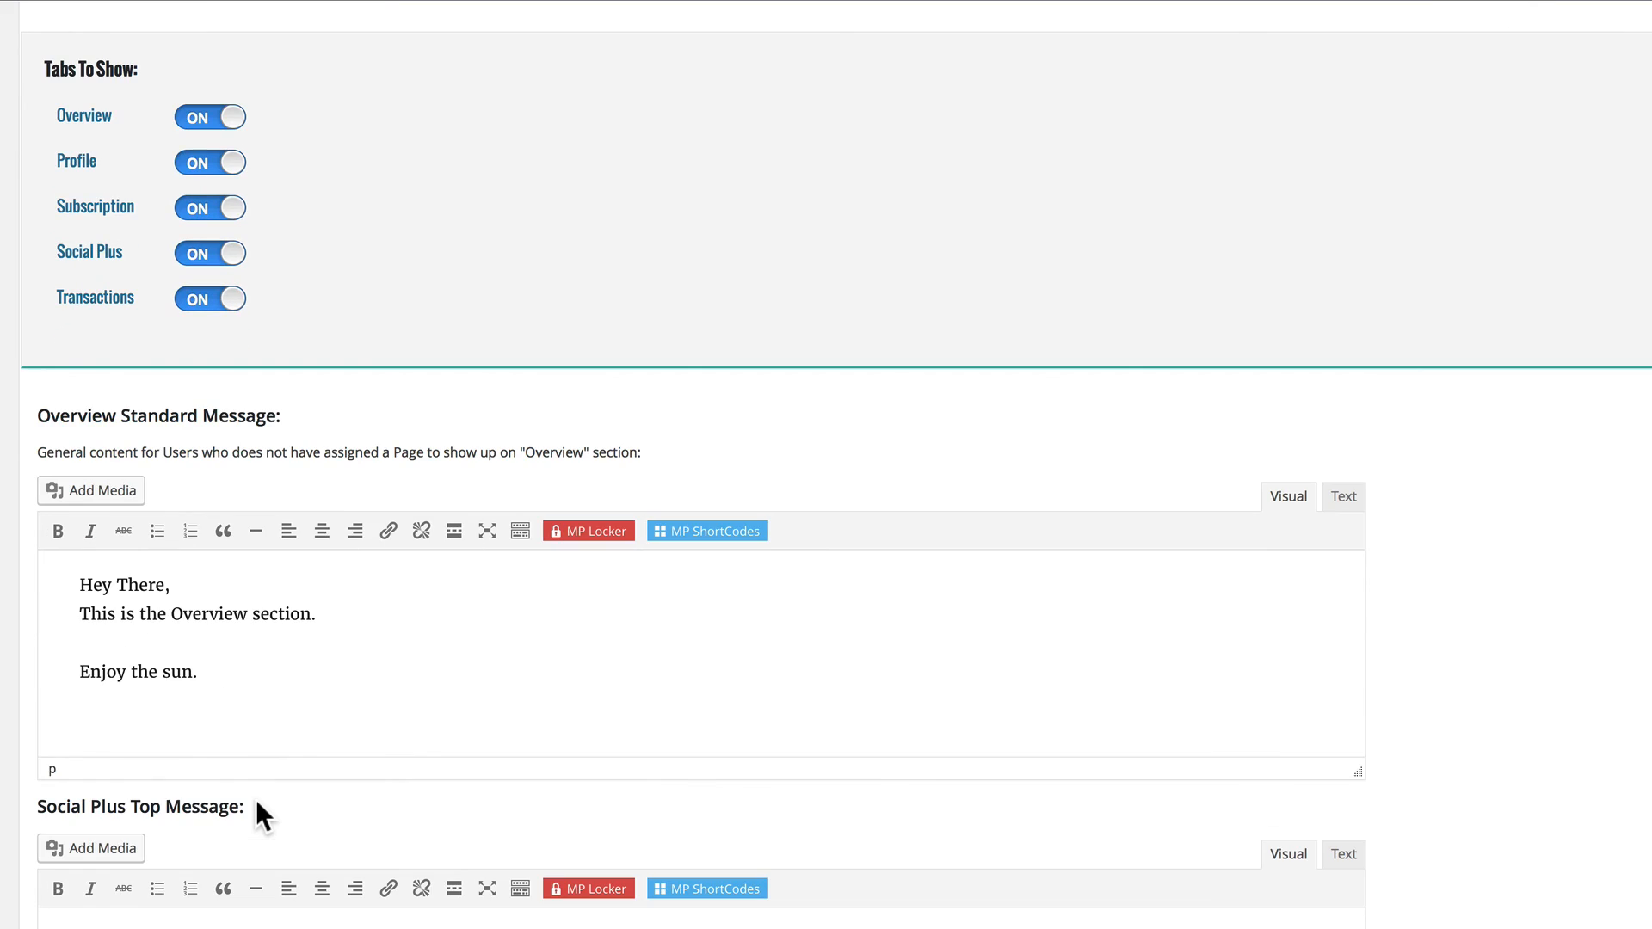
pyautogui.scroll(-5, 216, 817)
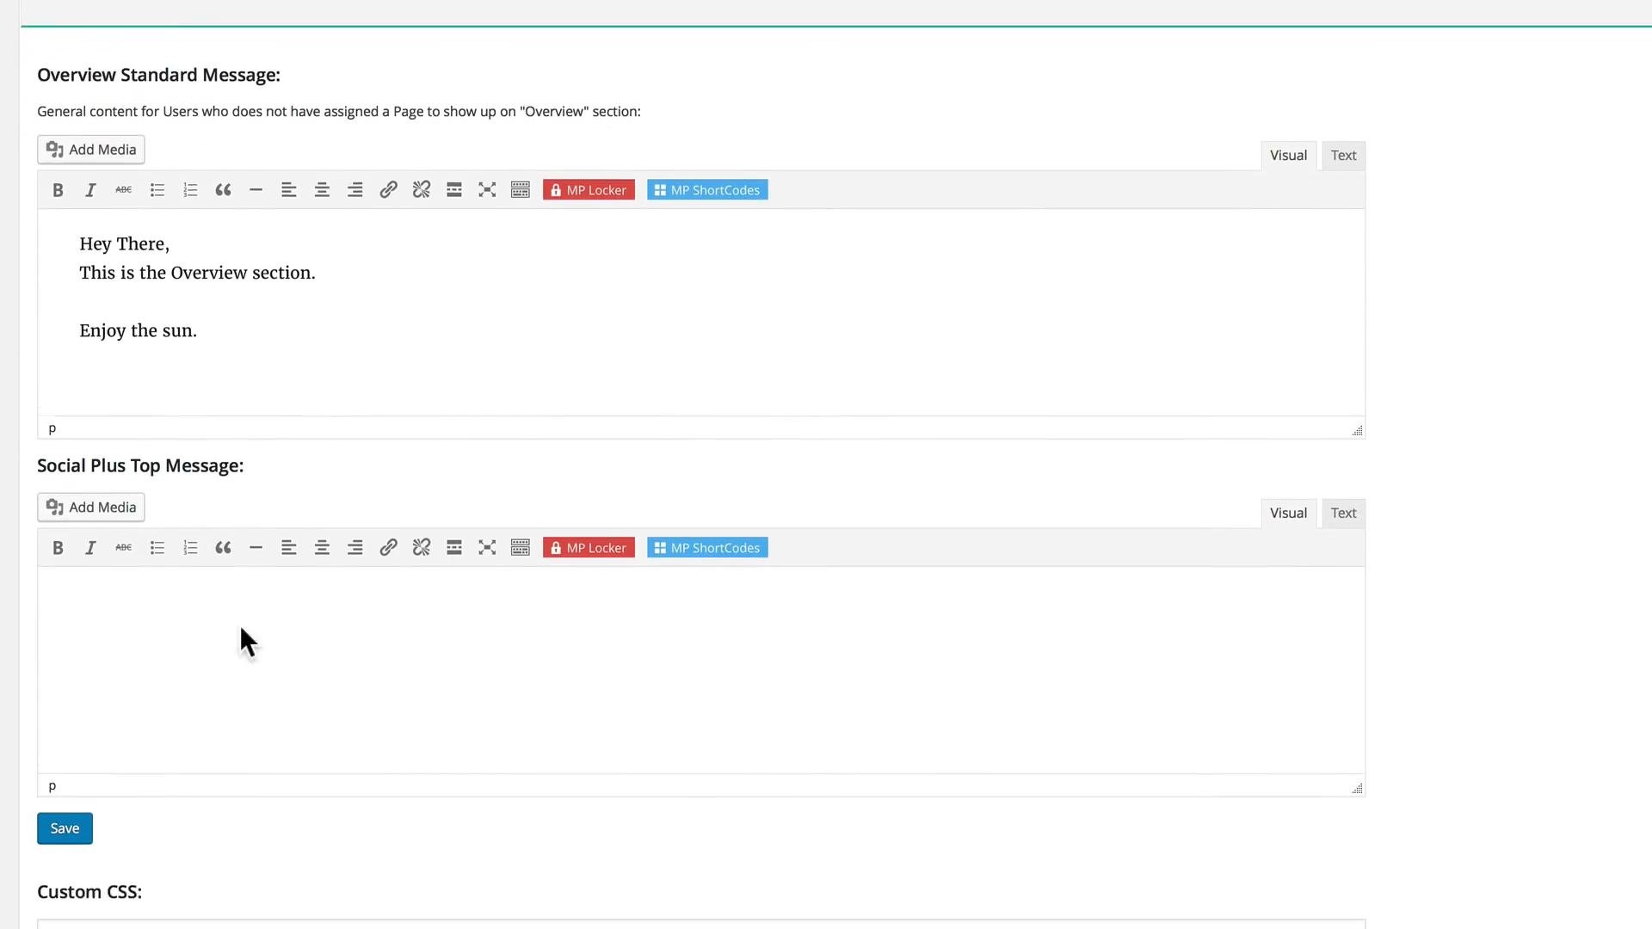
pyautogui.scroll(15, 122, 813)
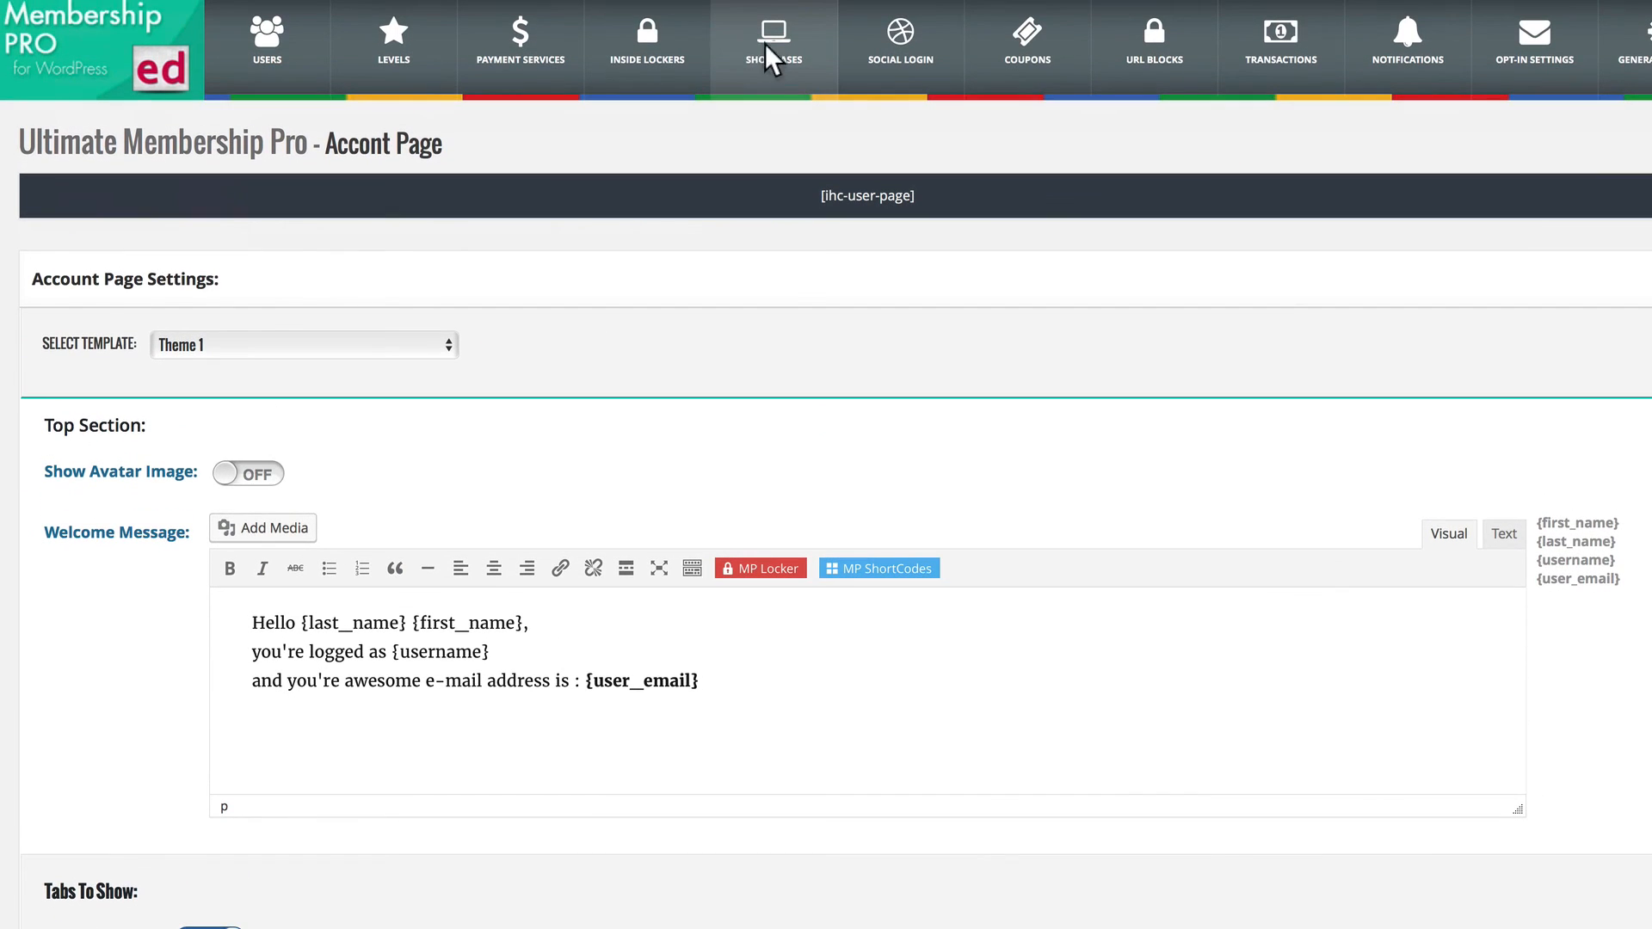
# Open the Members List showcase and examine its shortcode generator options, generated code and member preview.
pyautogui.click(766, 46)
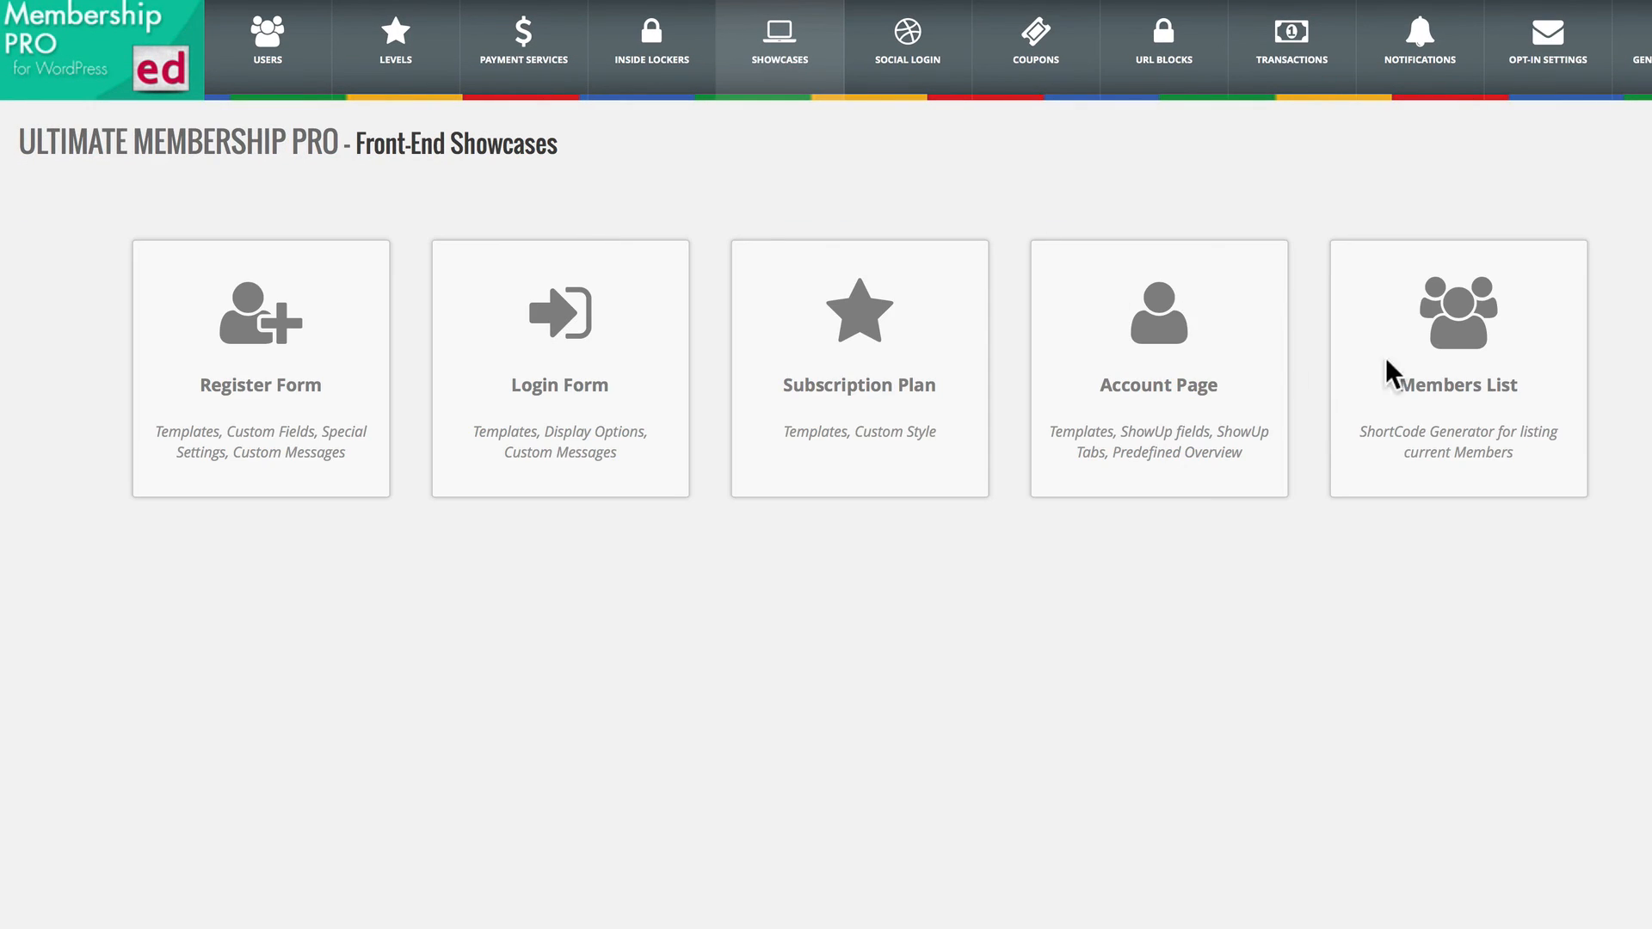
pyautogui.click(1488, 389)
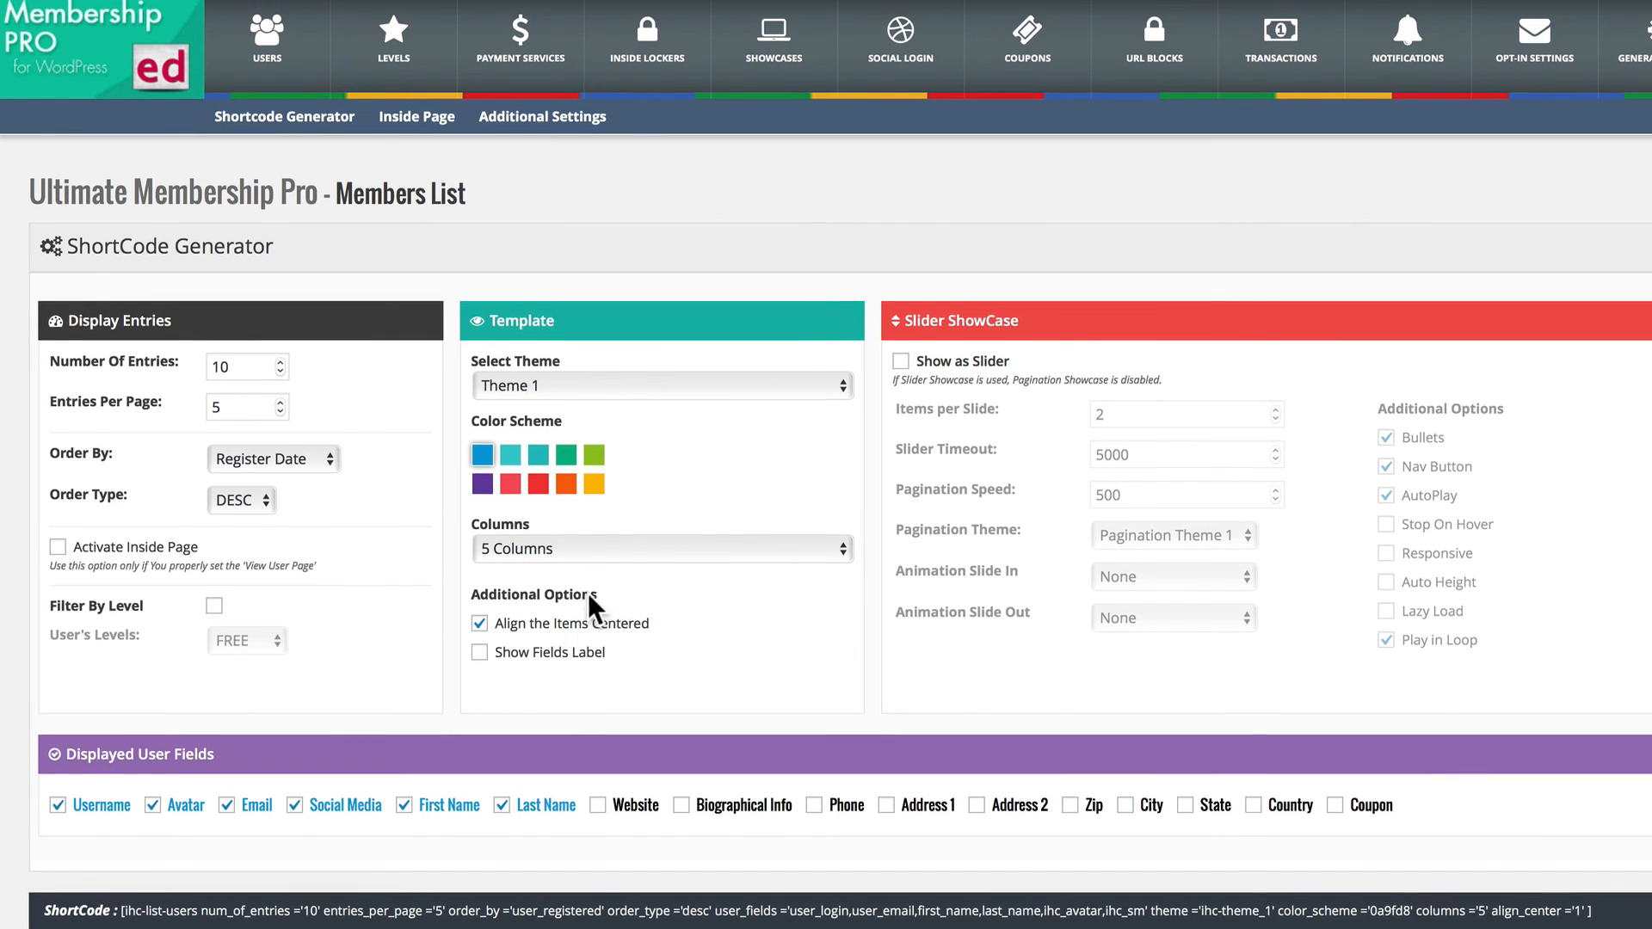
pyautogui.scroll(-5, 582, 516)
pyautogui.scroll(-1, 603, 693)
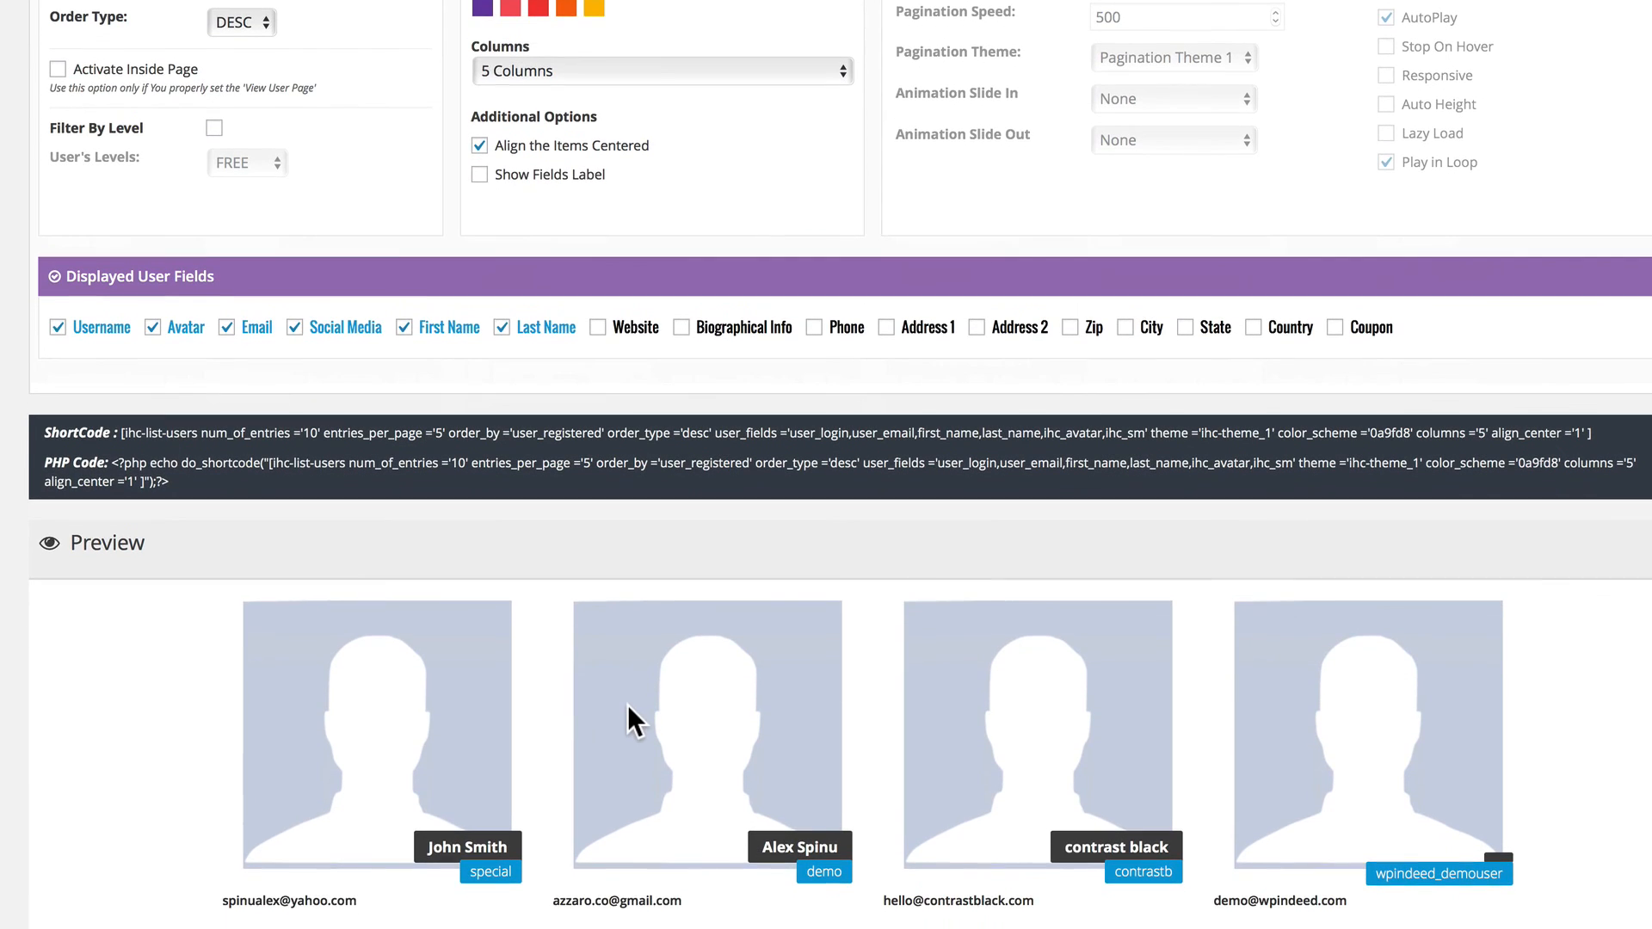
pyautogui.scroll(6, 627, 705)
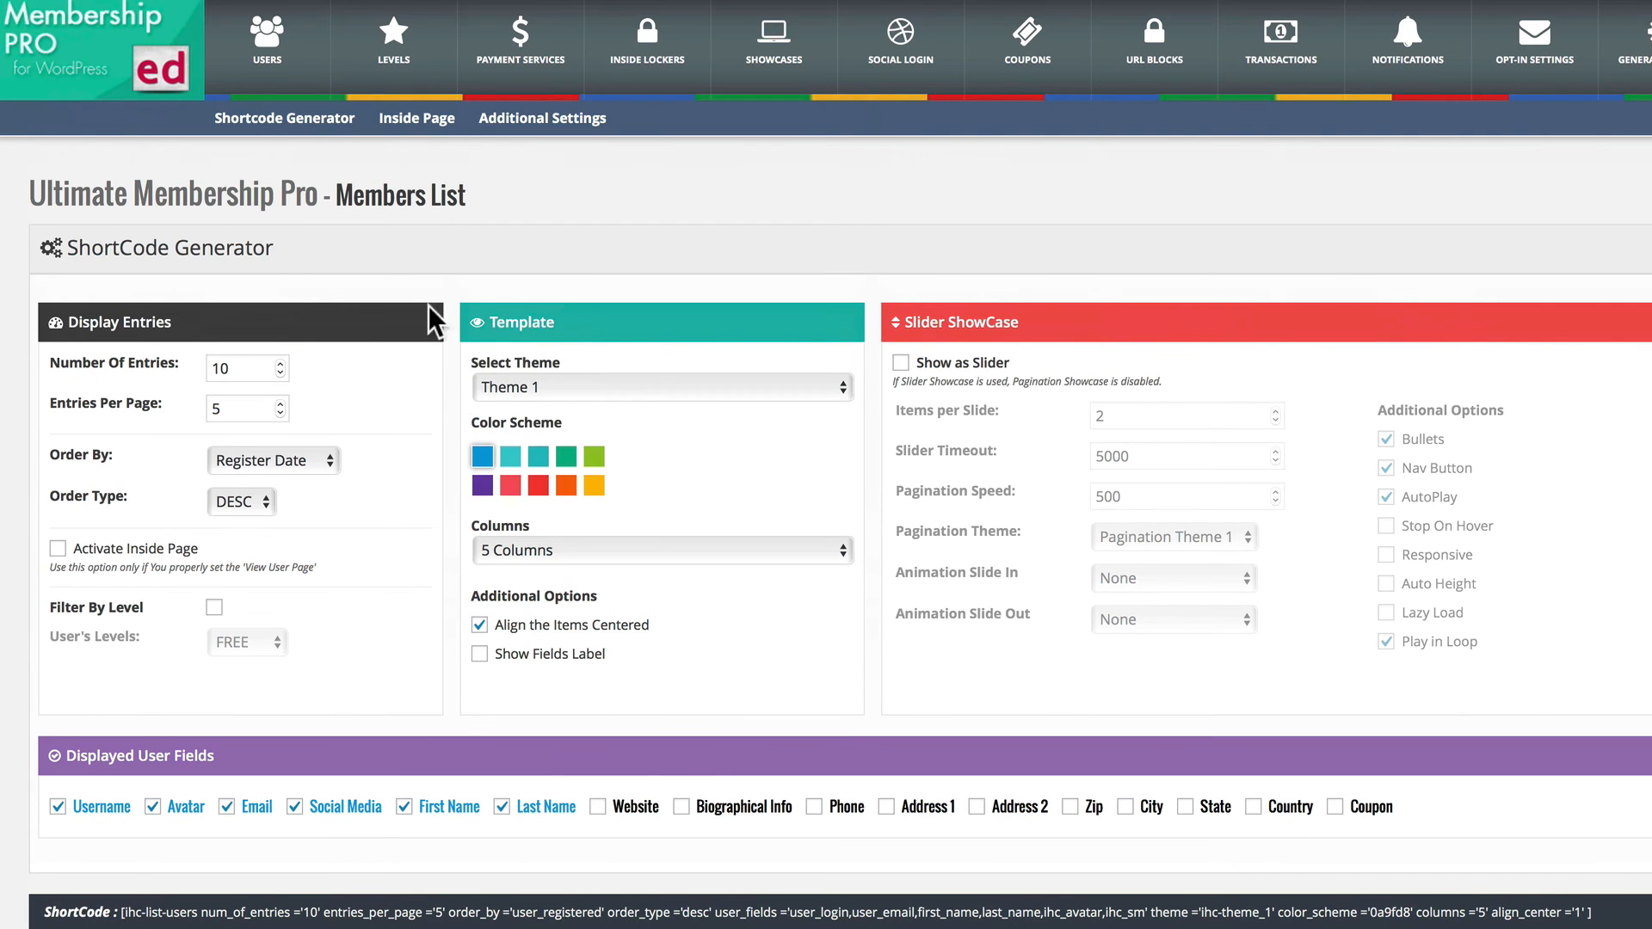
# Review the Members List's inside page content and its additional responsive, window and custom CSS settings.
pyautogui.click(425, 115)
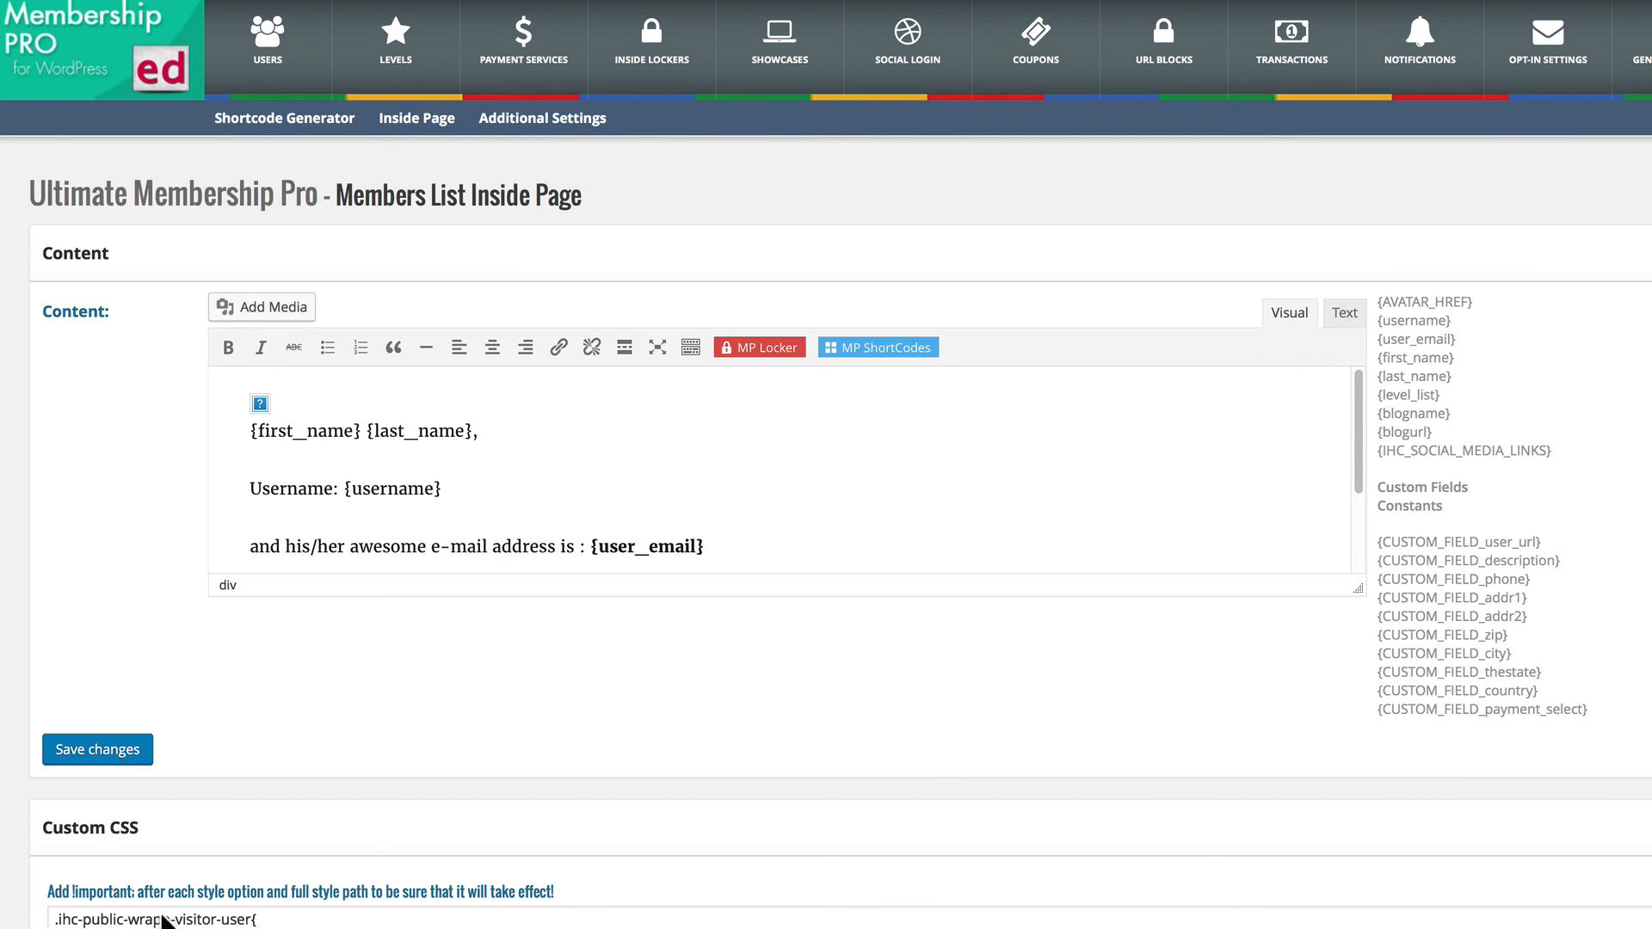
pyautogui.click(537, 120)
pyautogui.scroll(-1, 145, 258)
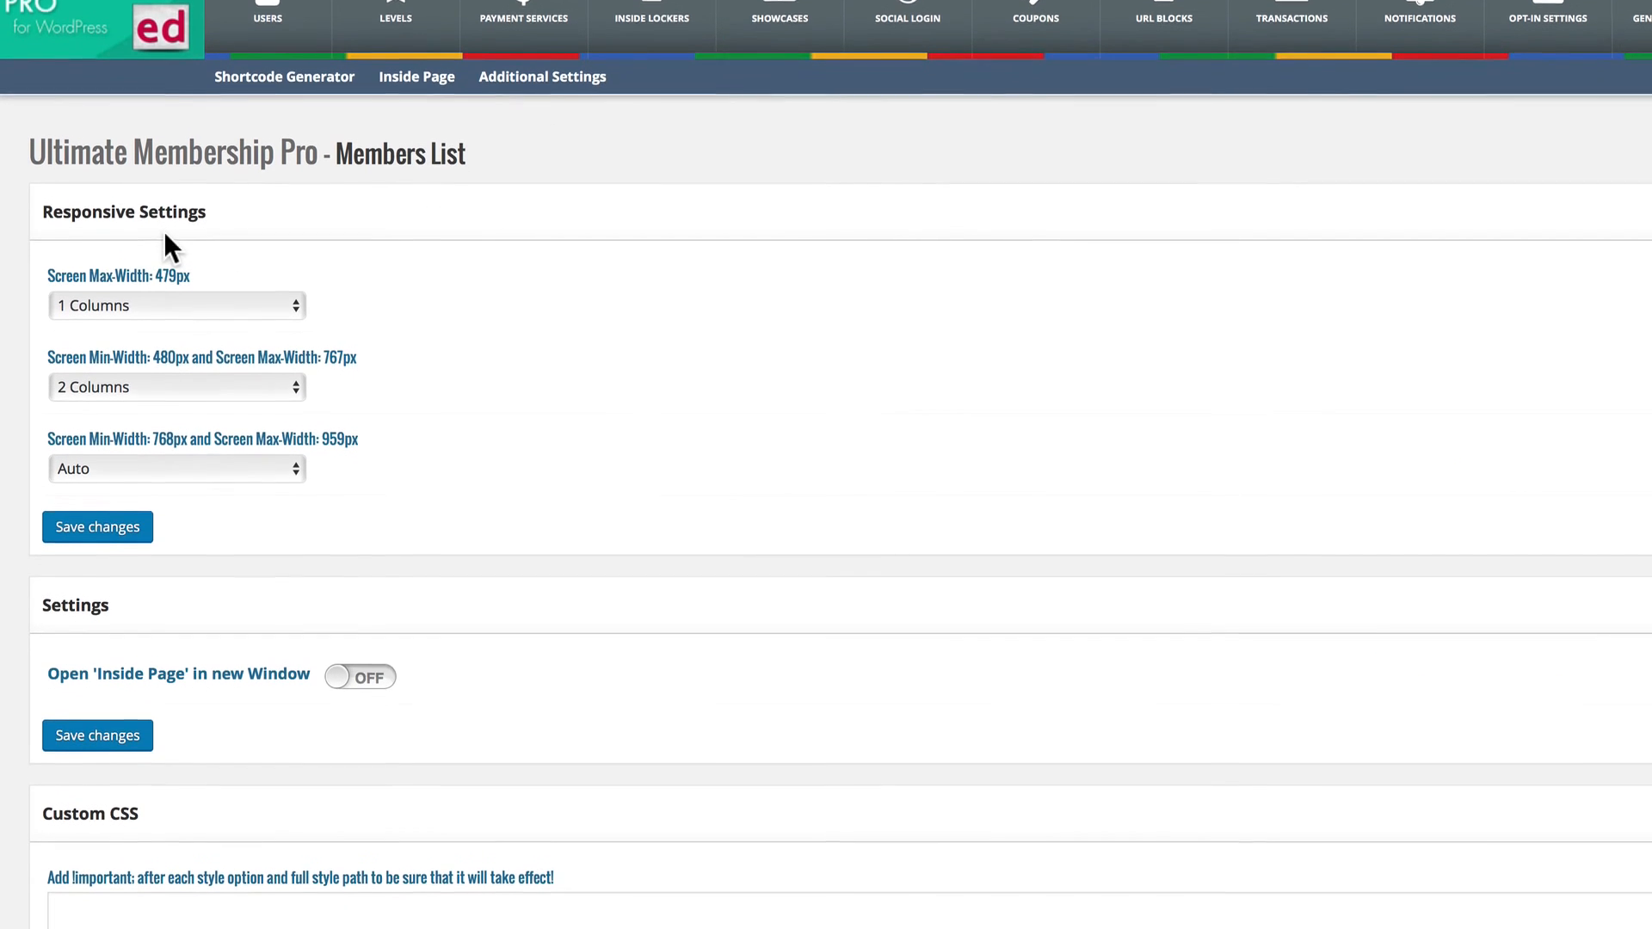
pyautogui.scroll(-2, 164, 230)
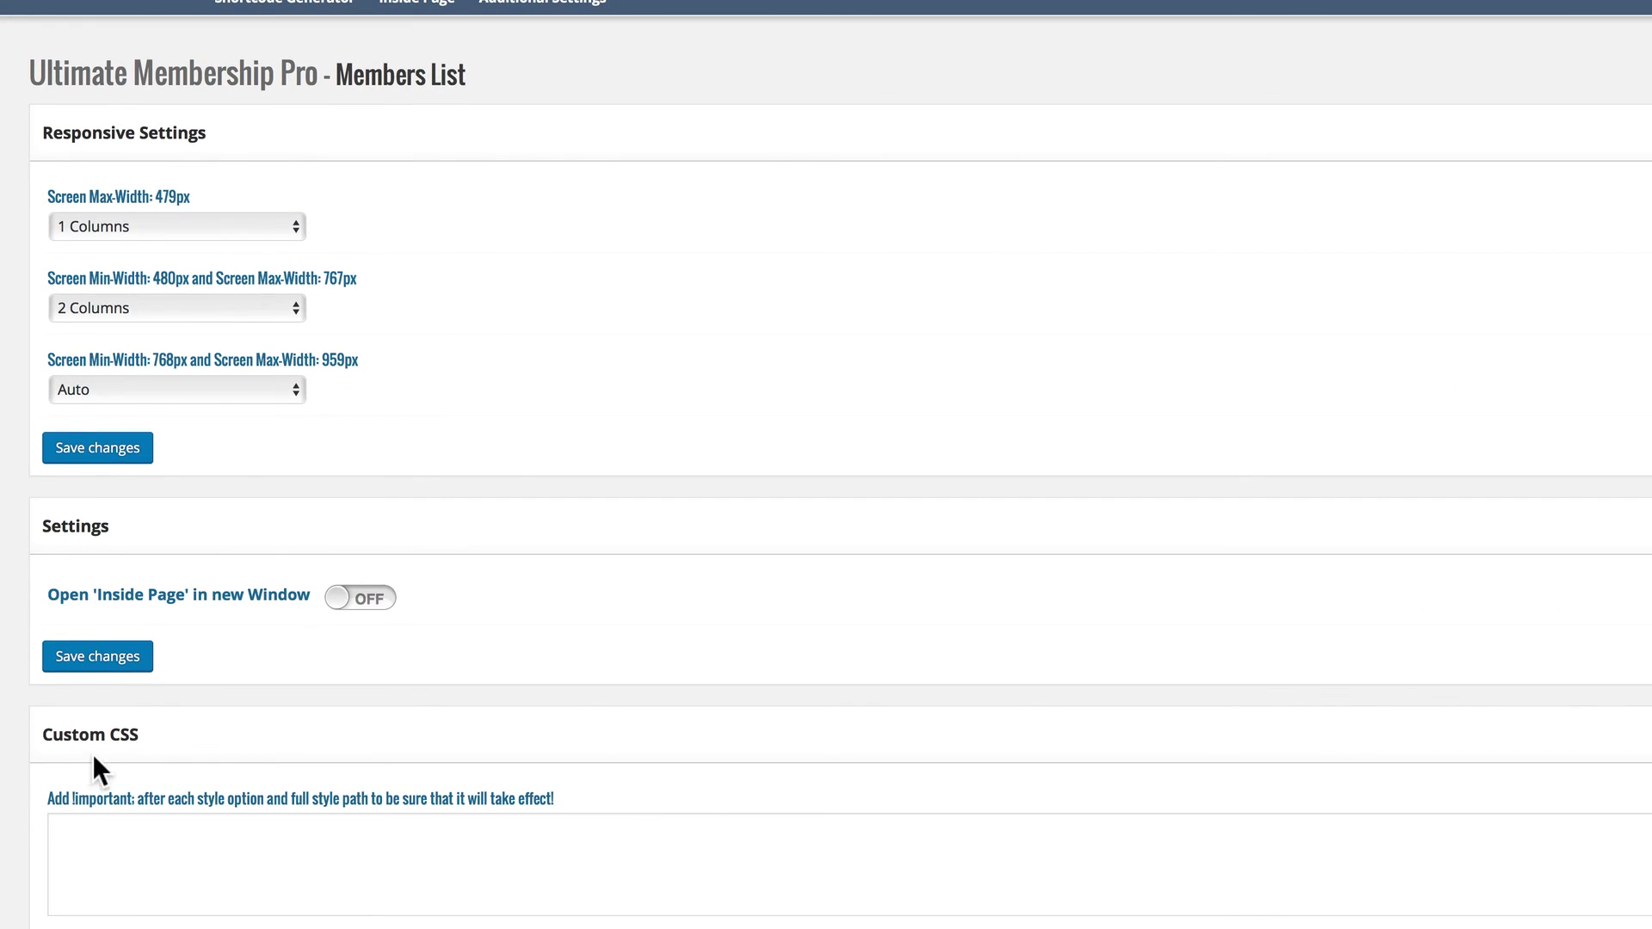